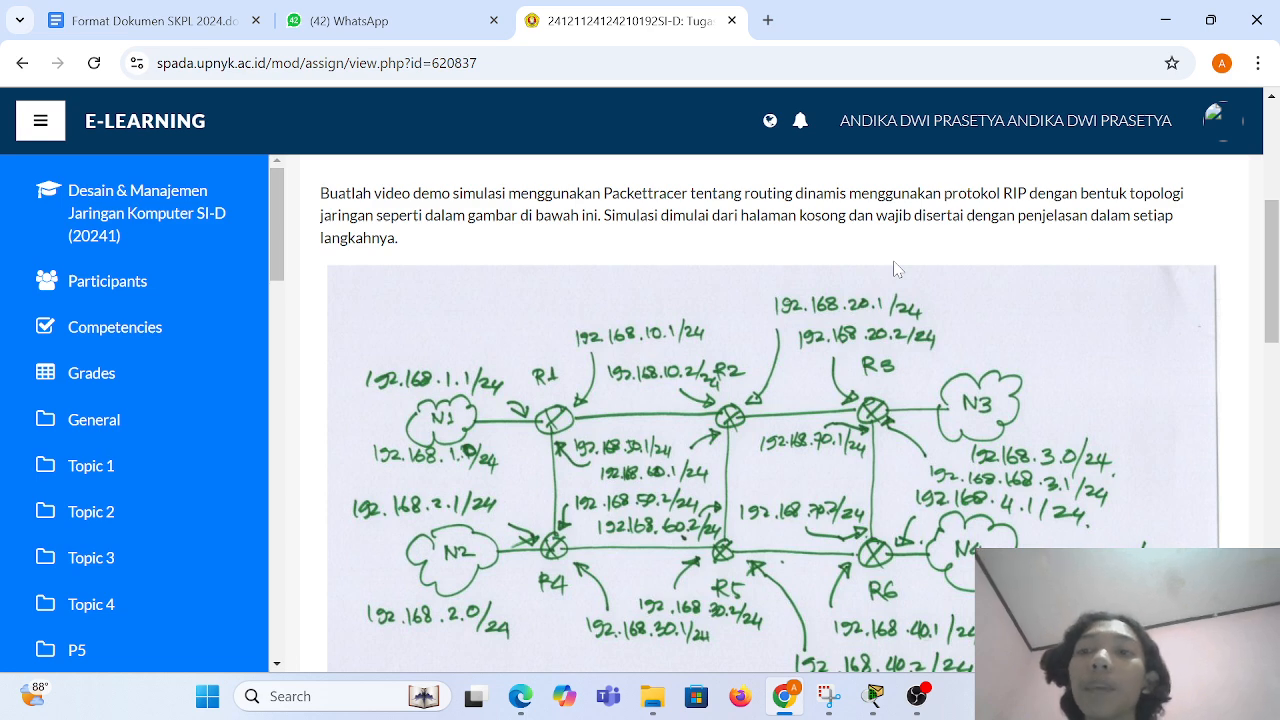
# Review the handwritten six-router topology in the assignment and switch to Cisco Packet Tracer.
pyautogui.scroll(-2, 897, 269)
pyautogui.scroll(1, 830, 233)
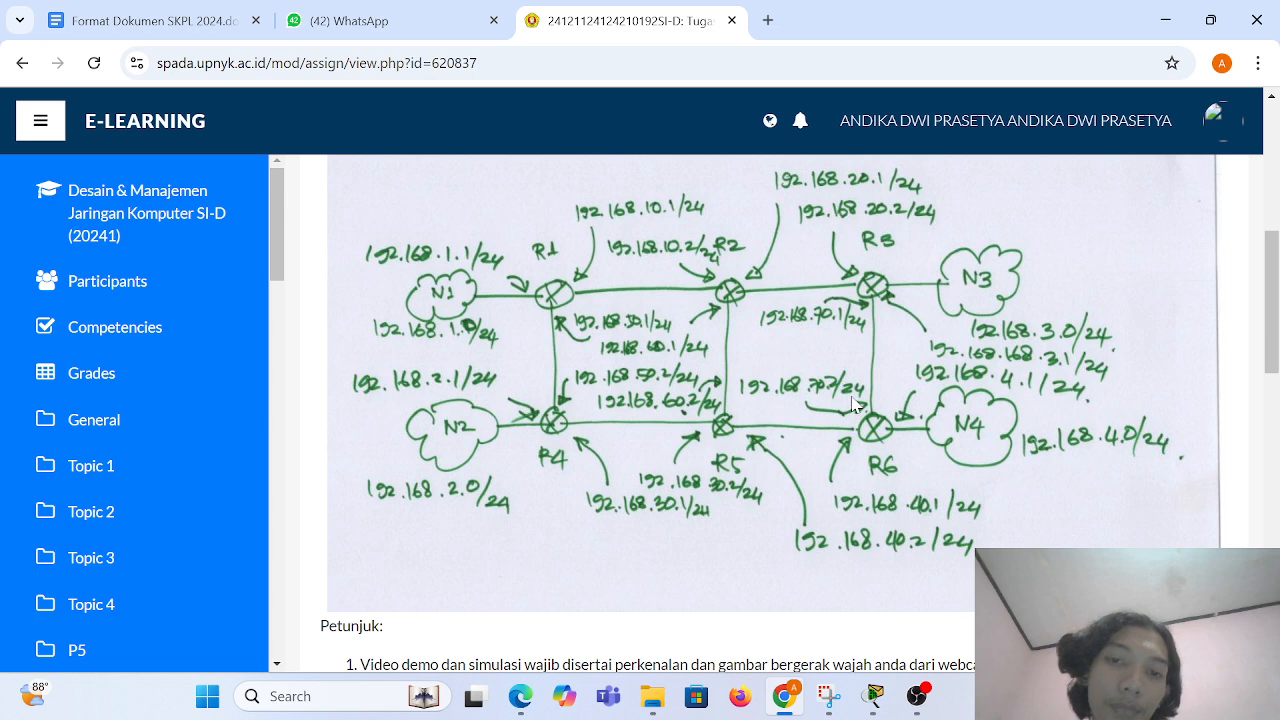
pyautogui.scroll(1, 853, 403)
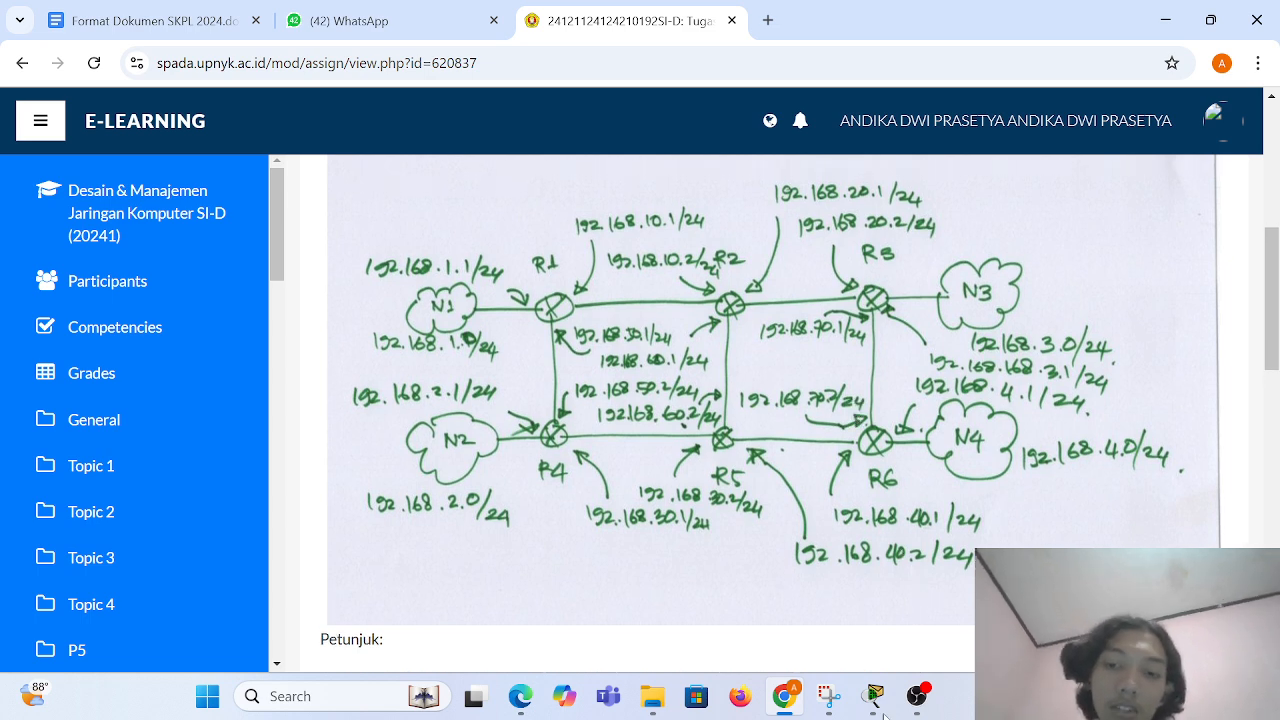
pyautogui.moveTo(880, 706)
pyautogui.click(855, 643)
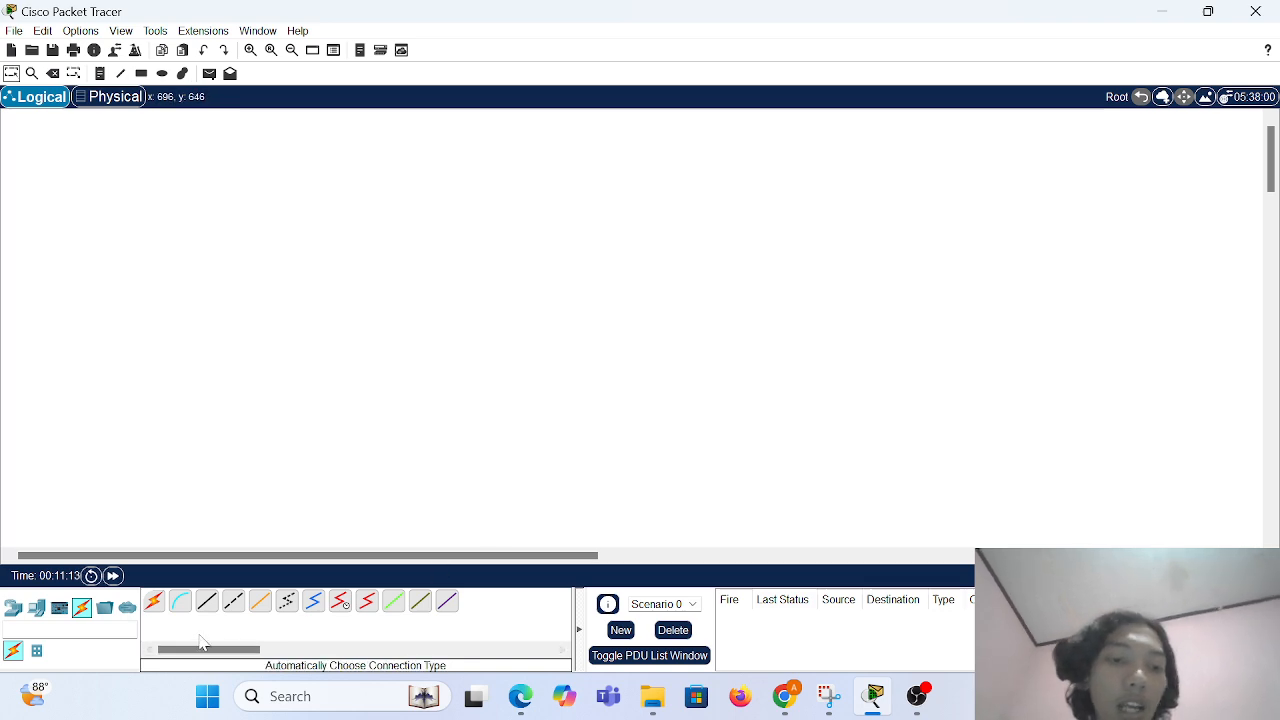
# Bring up the topology snip in Snipping Tool over the workspace and enlarge the diagram to examine its routers and networks.
pyautogui.click(13, 608)
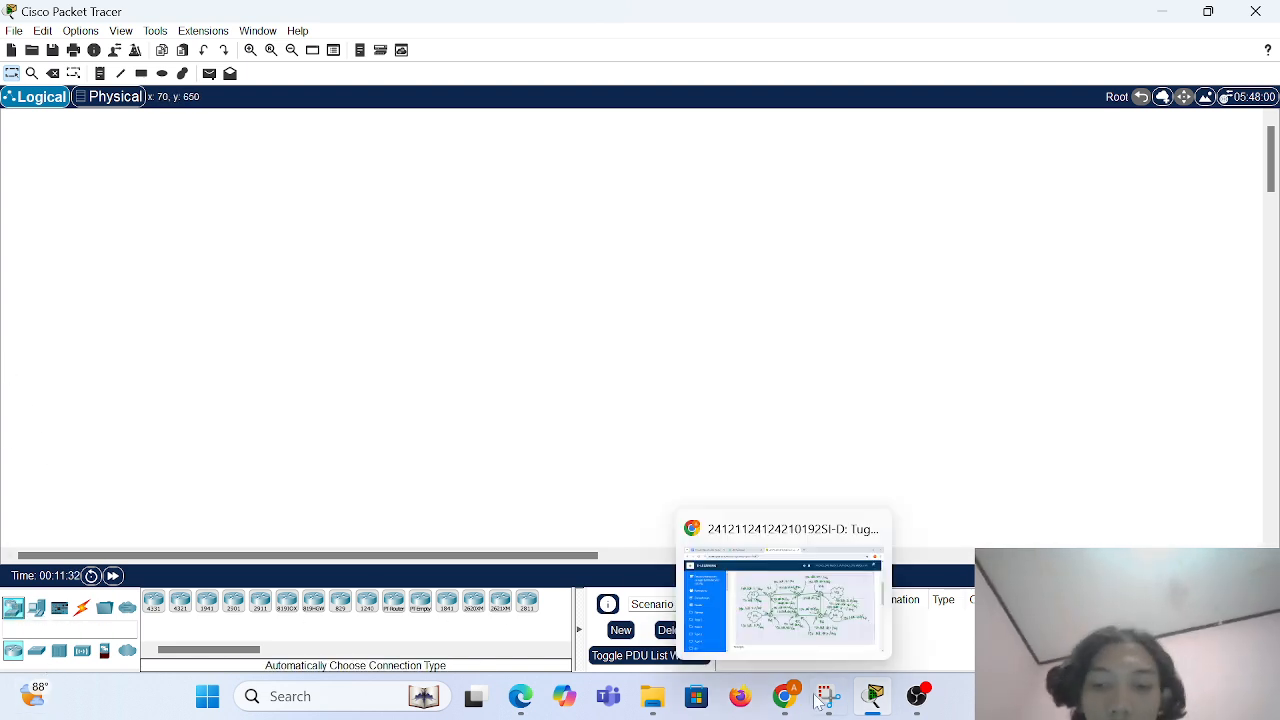
pyautogui.moveTo(829, 690)
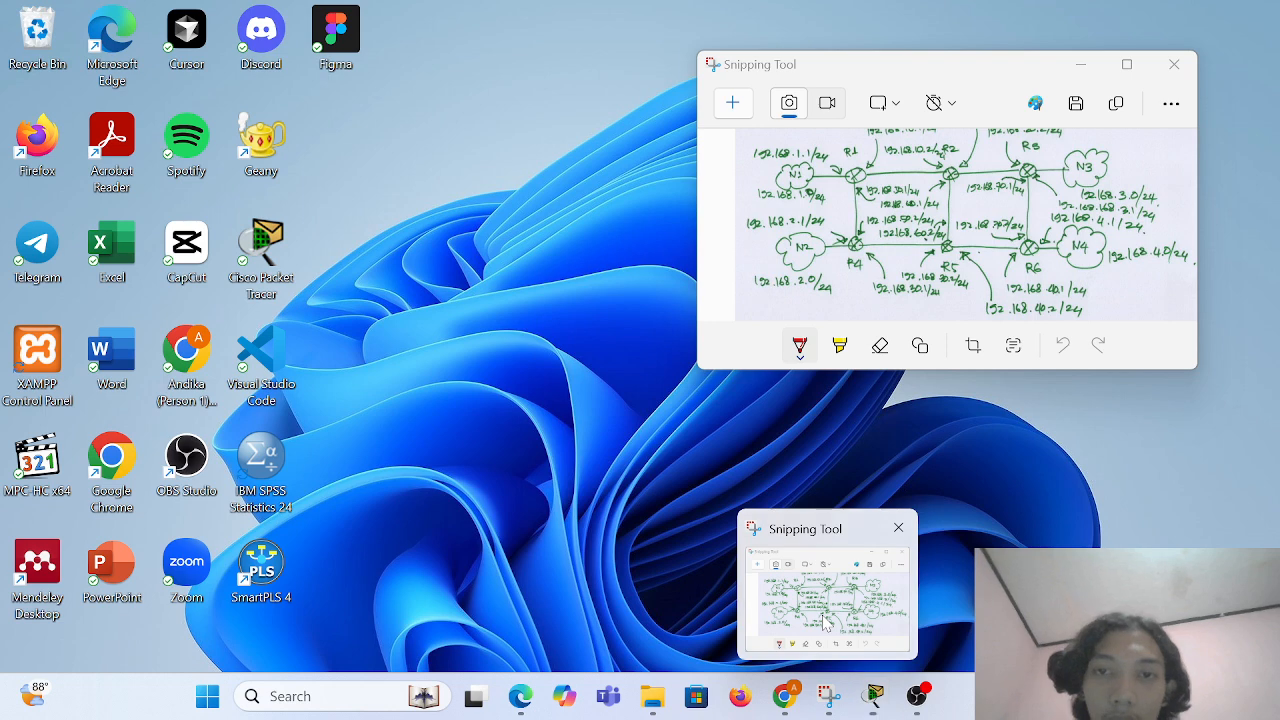
pyautogui.click(826, 622)
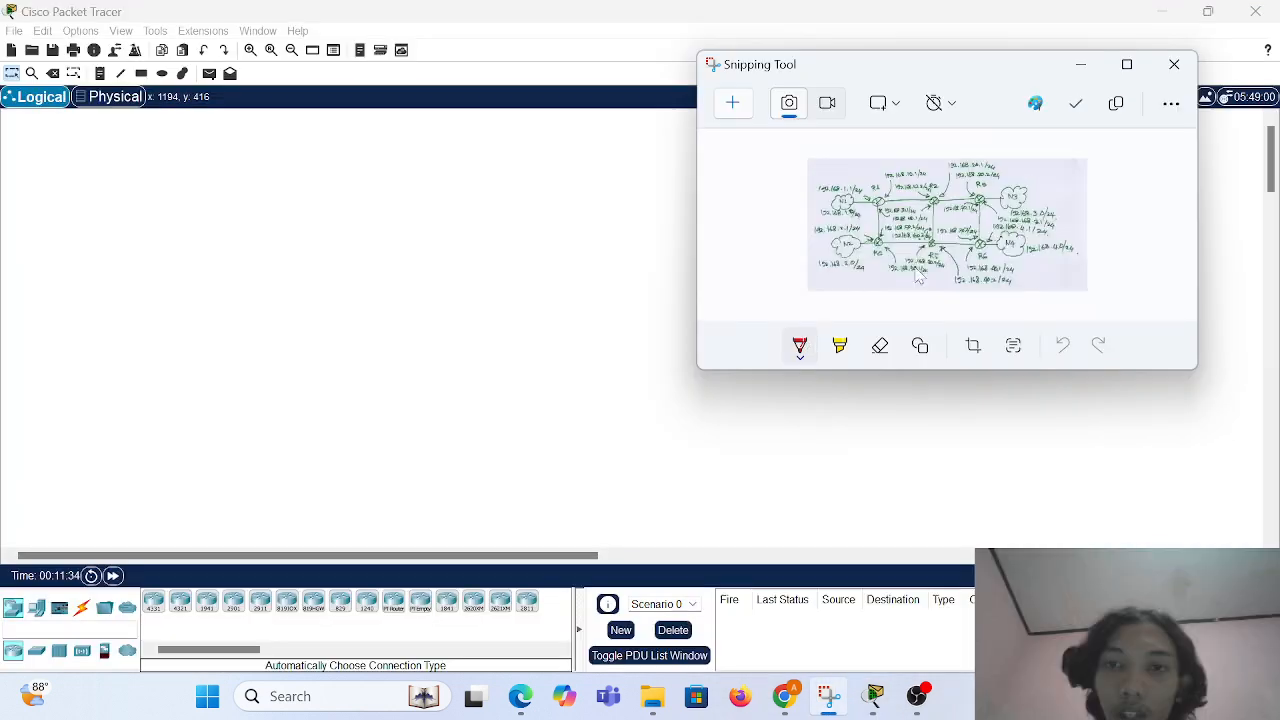
pyautogui.scroll(5, 922, 222)
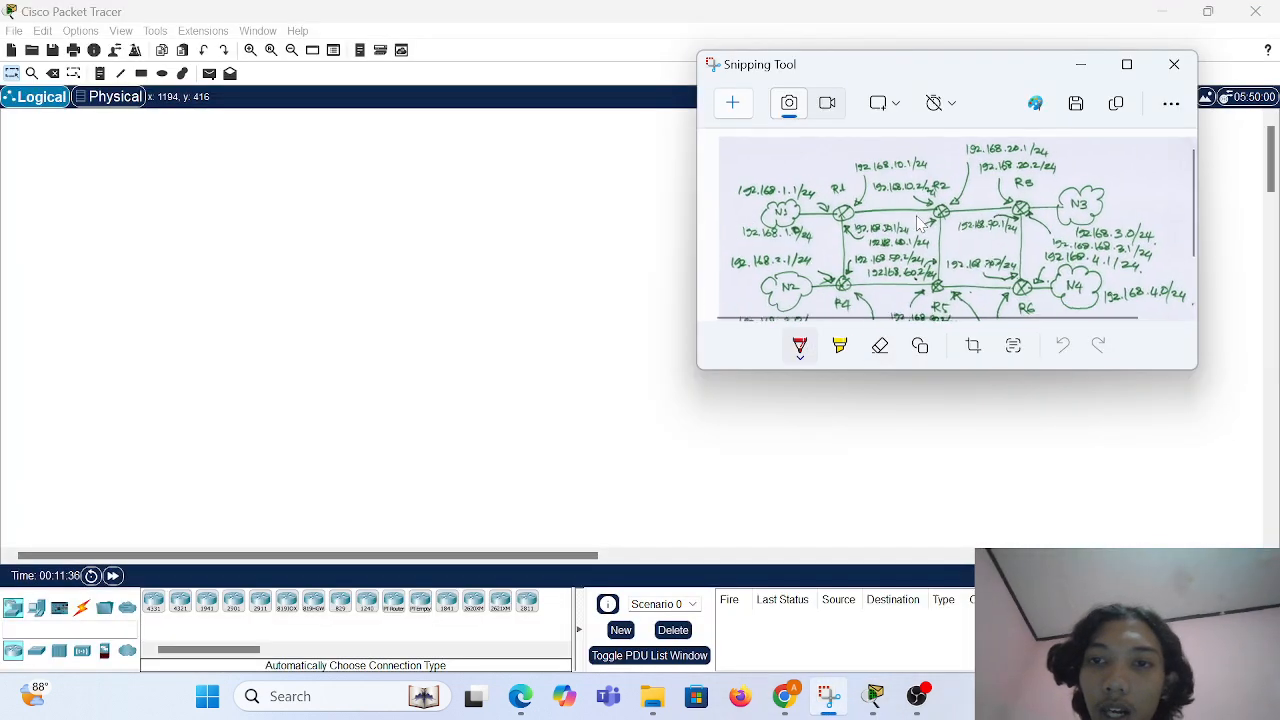
pyautogui.scroll(1, 921, 225)
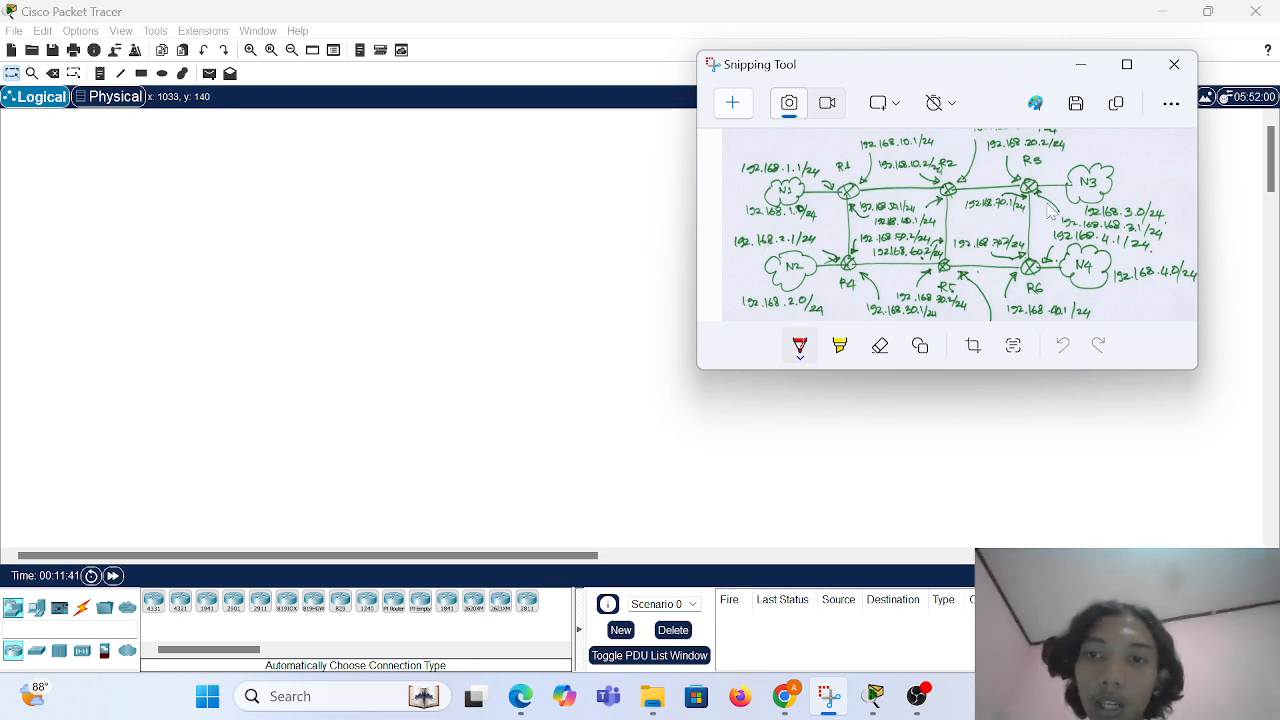
# Place six generic Router-PT devices in the empty Packet Tracer workspace as two rows of three.
pyautogui.click(33, 615)
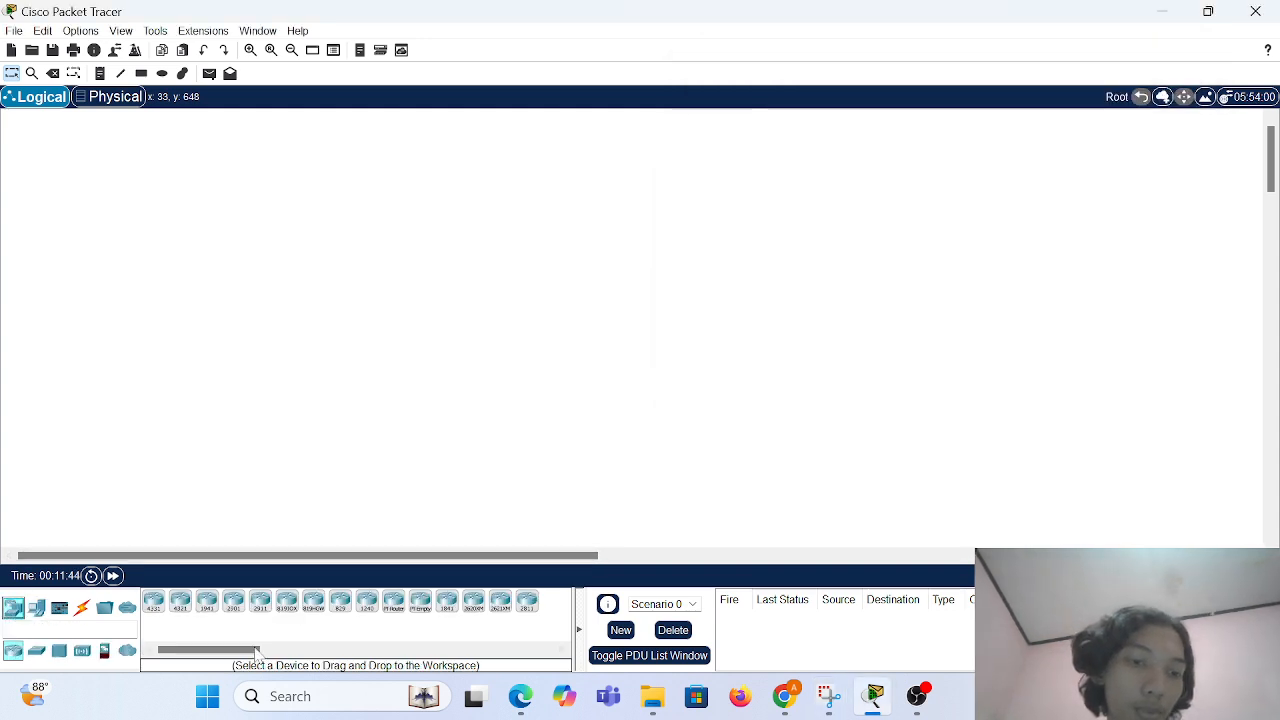
pyautogui.click(393, 601)
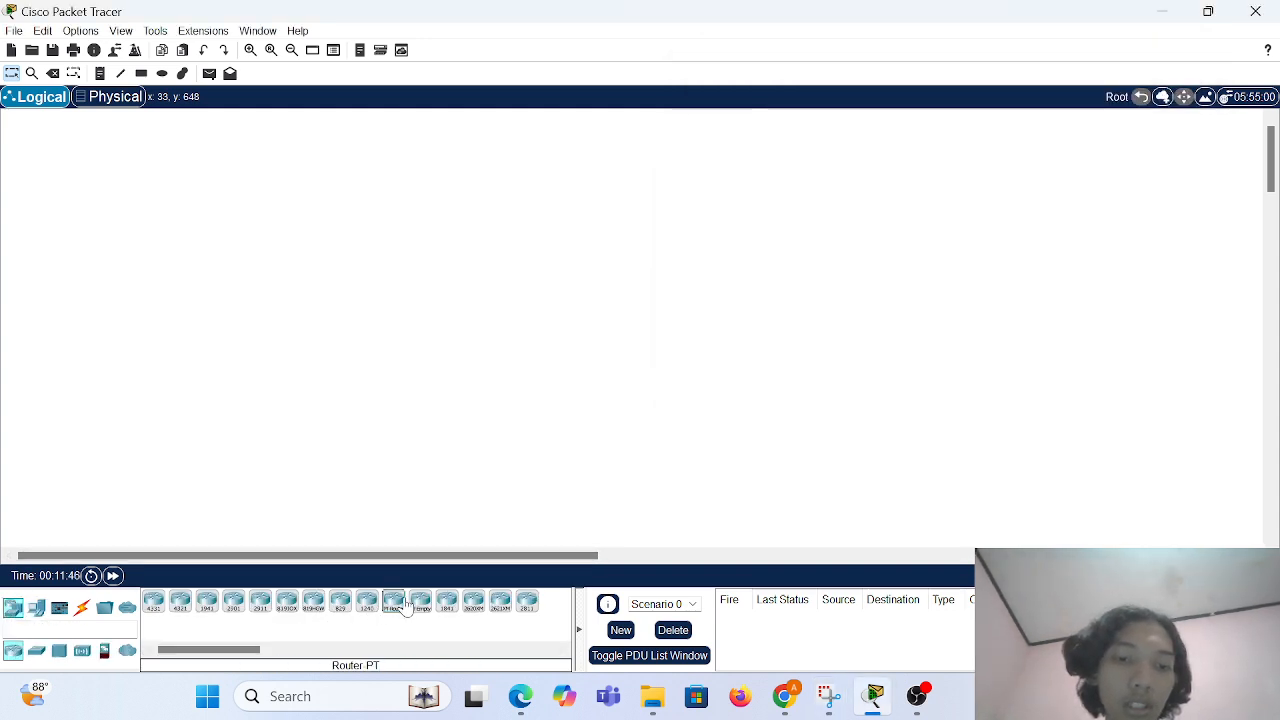
pyautogui.click(364, 244)
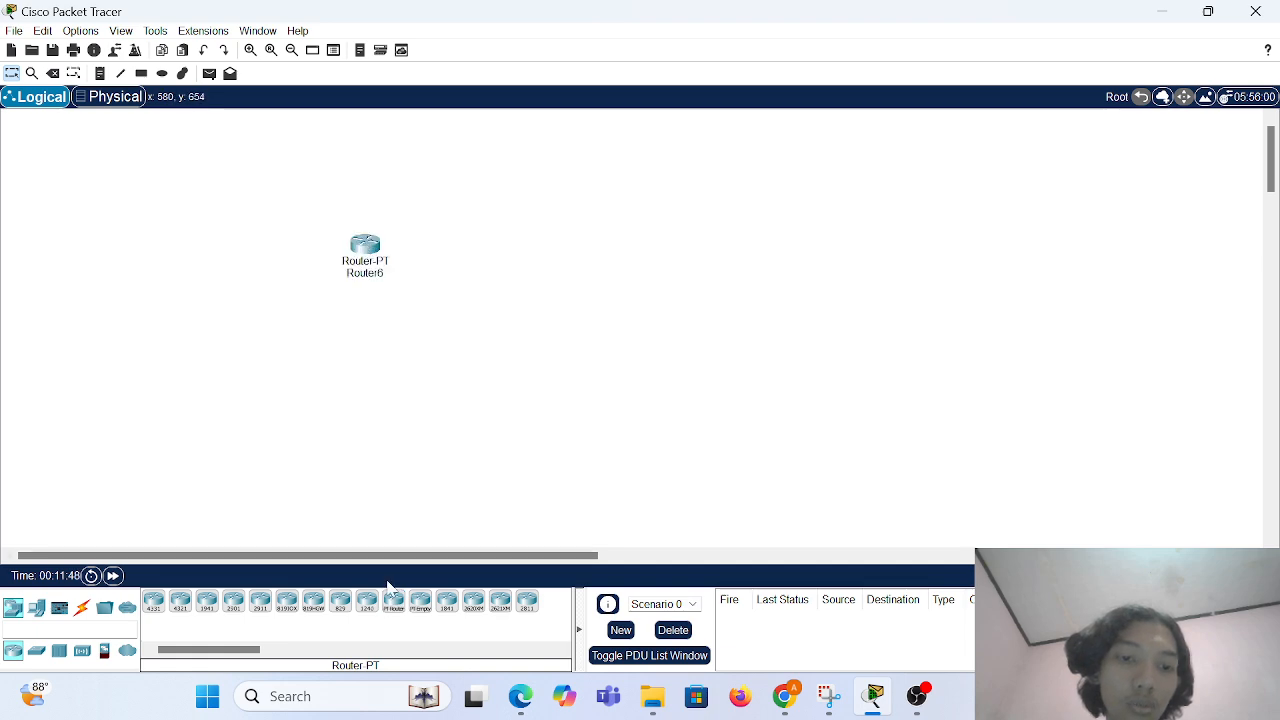
pyautogui.moveTo(395, 610); pyautogui.dragTo(368, 464)
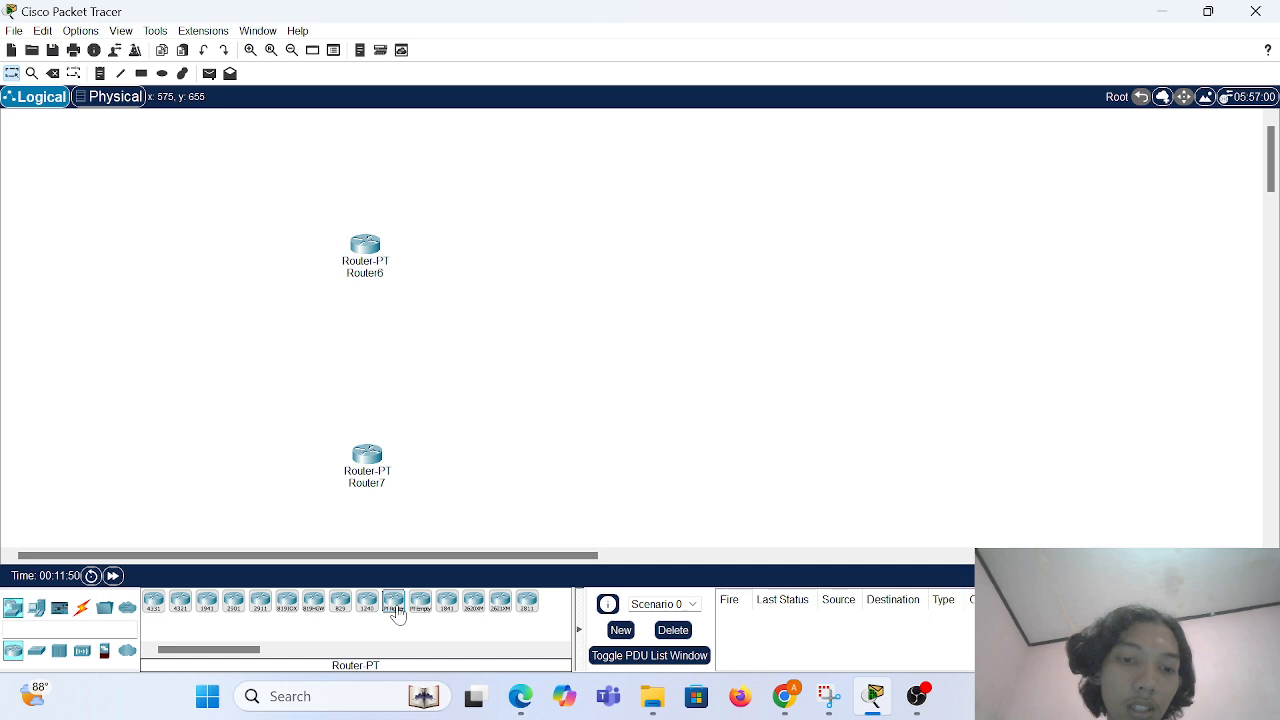
pyautogui.moveTo(394, 604); pyautogui.dragTo(570, 277)
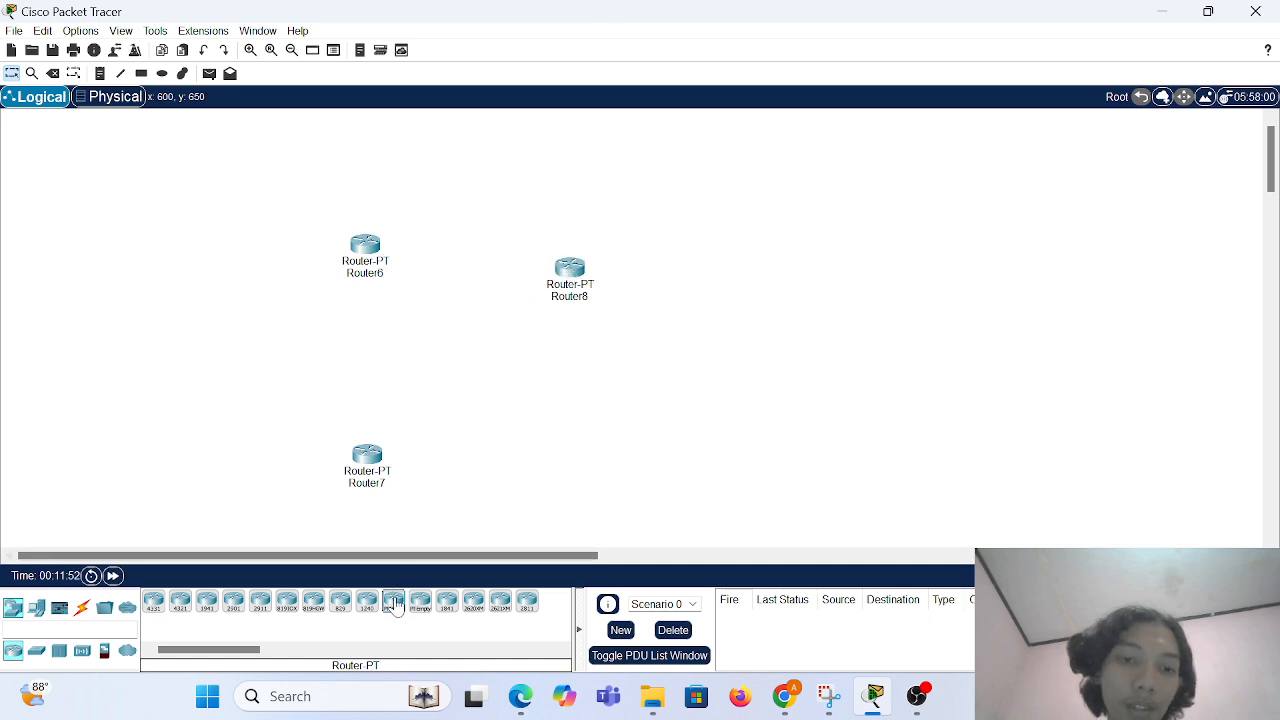
pyautogui.moveTo(394, 604); pyautogui.dragTo(561, 463)
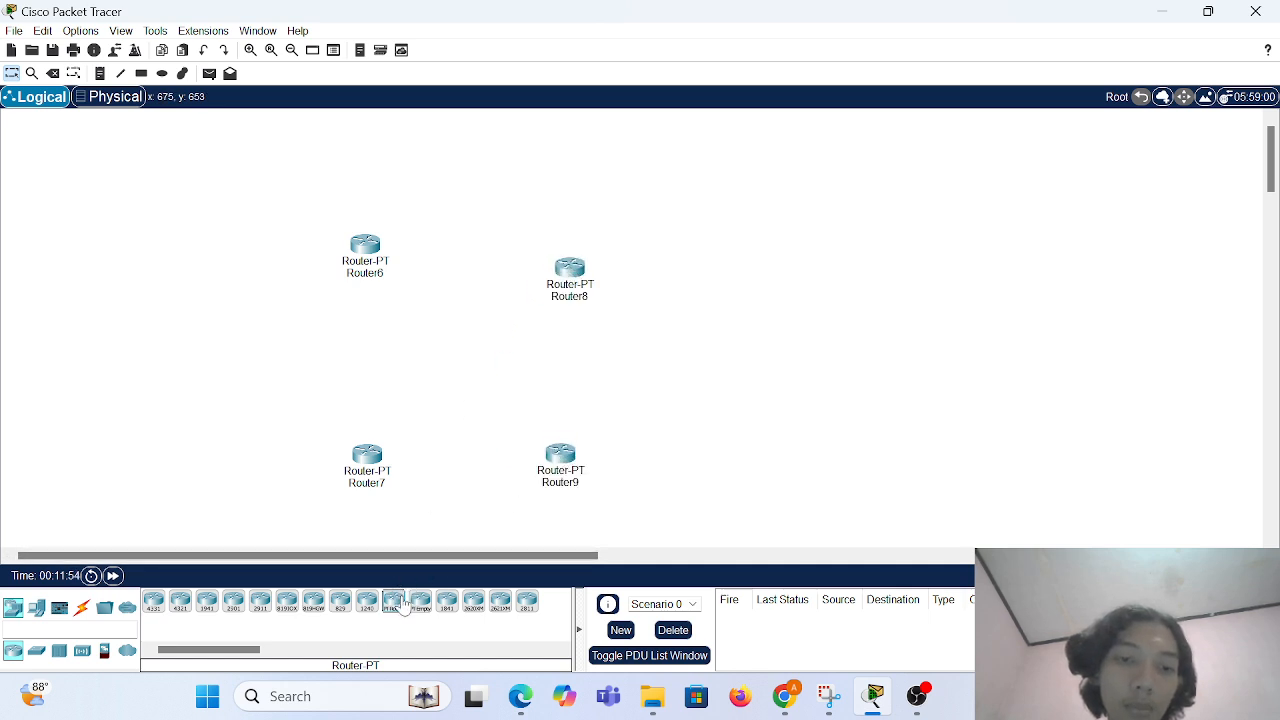
pyautogui.moveTo(394, 604); pyautogui.dragTo(728, 289)
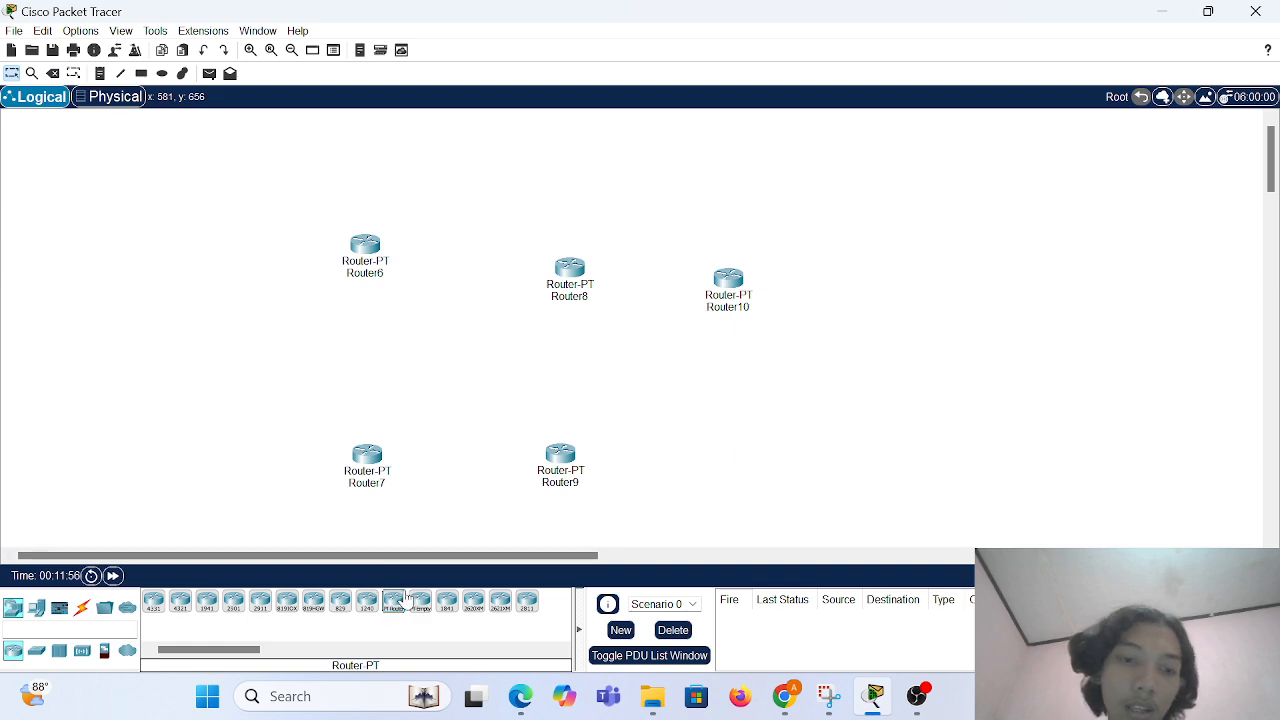
pyautogui.moveTo(394, 604); pyautogui.dragTo(756, 484)
# Reposition Router10, Router11 and Router8 so the upper and lower rows of routers line up more evenly.
pyautogui.moveTo(732, 282); pyautogui.dragTo(766, 244)
pyautogui.moveTo(770, 480); pyautogui.dragTo(772, 470)
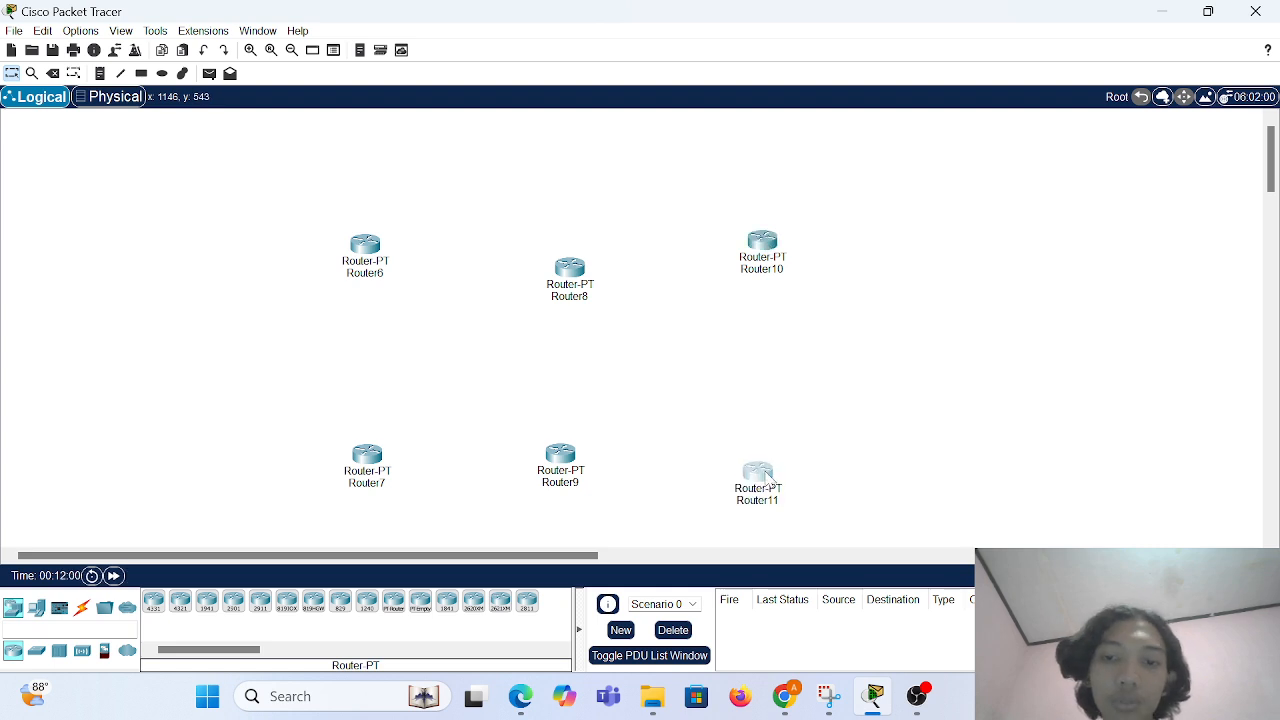
pyautogui.click(575, 268)
pyautogui.moveTo(575, 267); pyautogui.dragTo(565, 249)
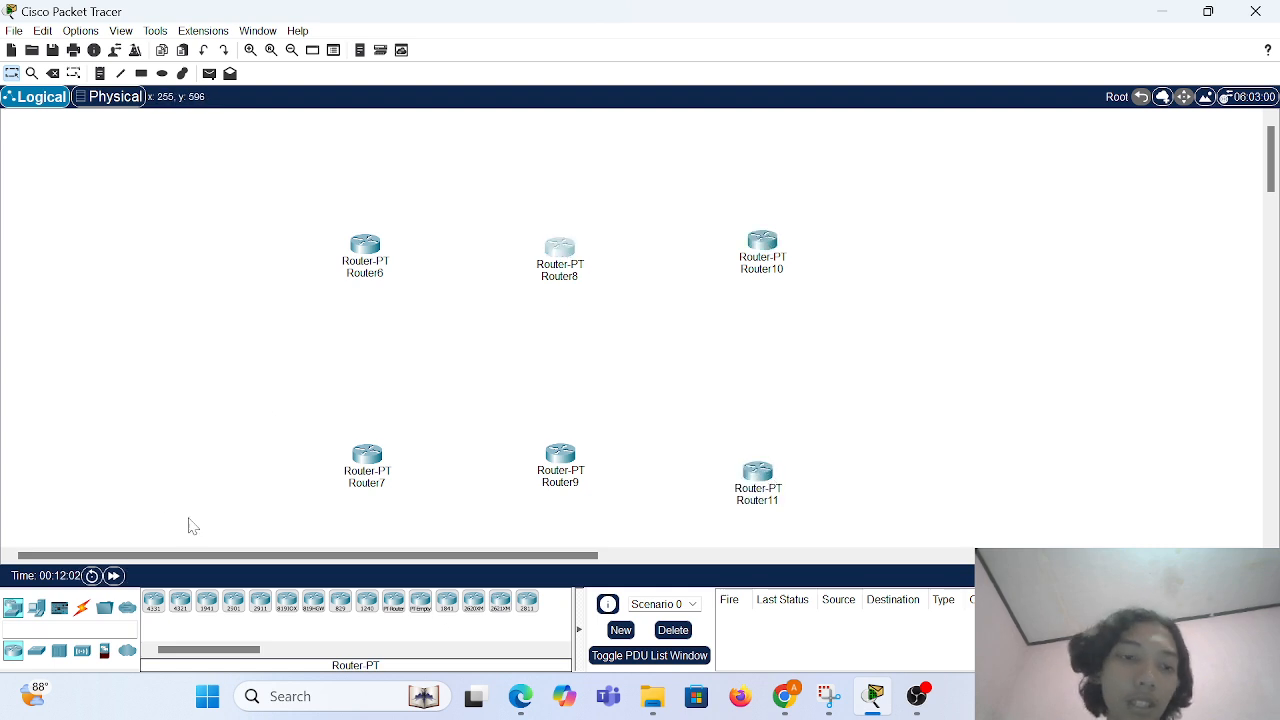
# Check the topology snip in Snipping Tool for the networks attached to the routers and return to Packet Tracer.
pyautogui.click(784, 696)
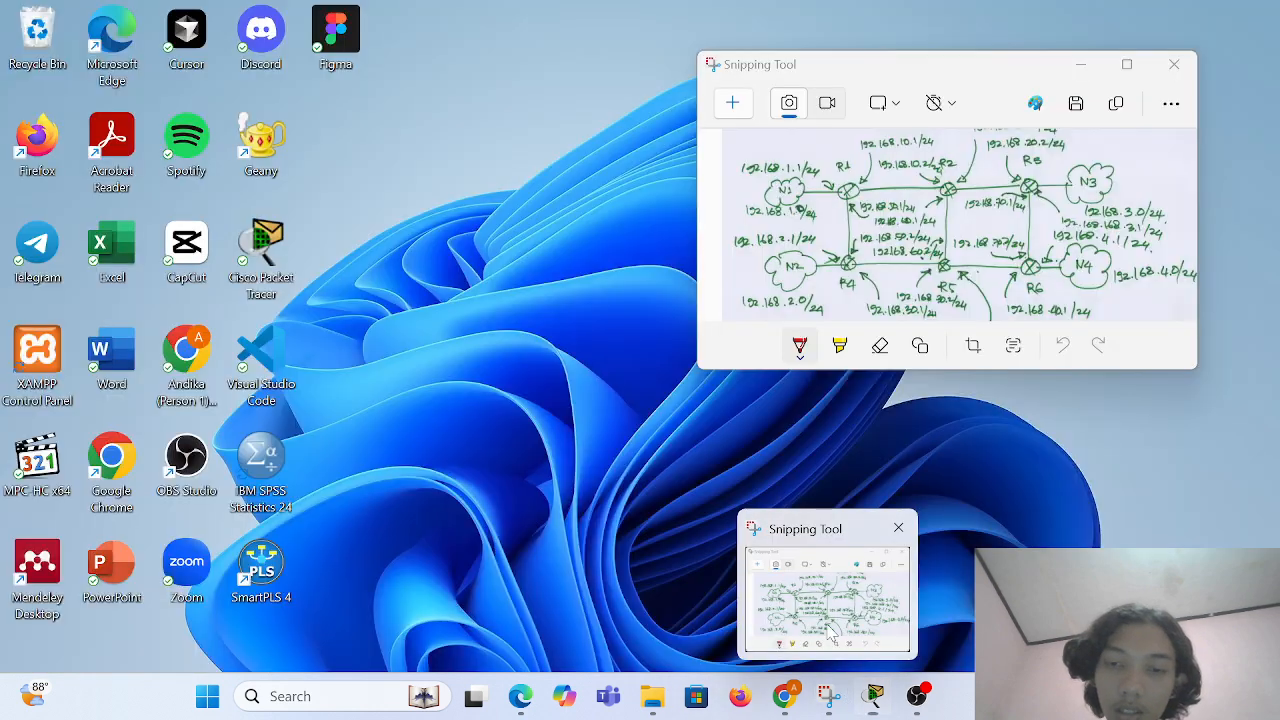
pyautogui.click(820, 600)
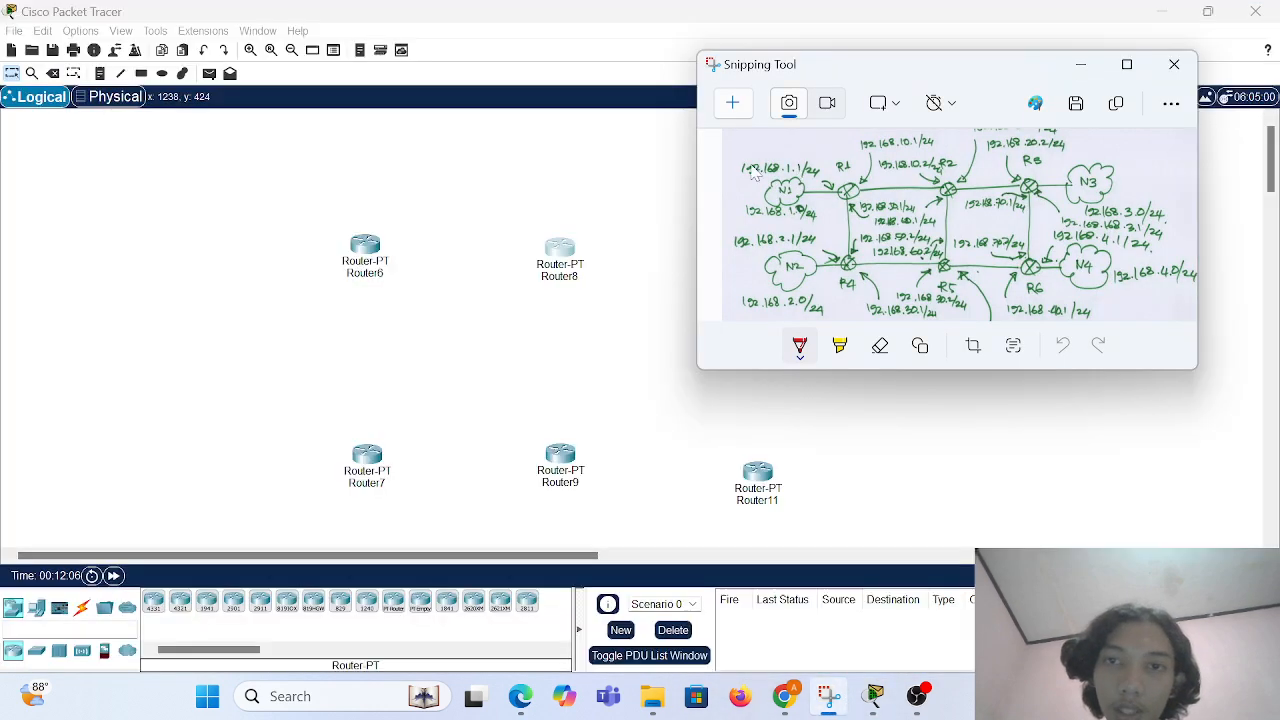
pyautogui.click(403, 374)
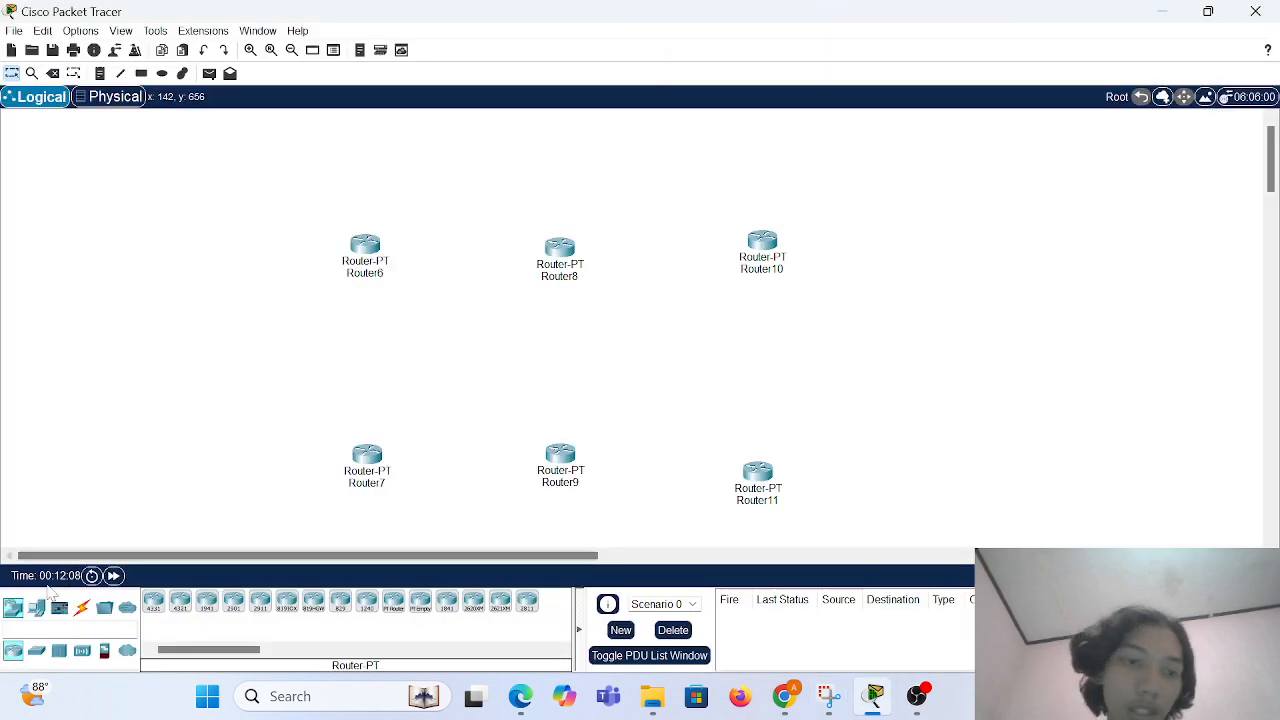
# Place four PC-PT devices, one at each outer end of the two router rows, and shift PC6 farther from Router10.
pyautogui.click(36, 608)
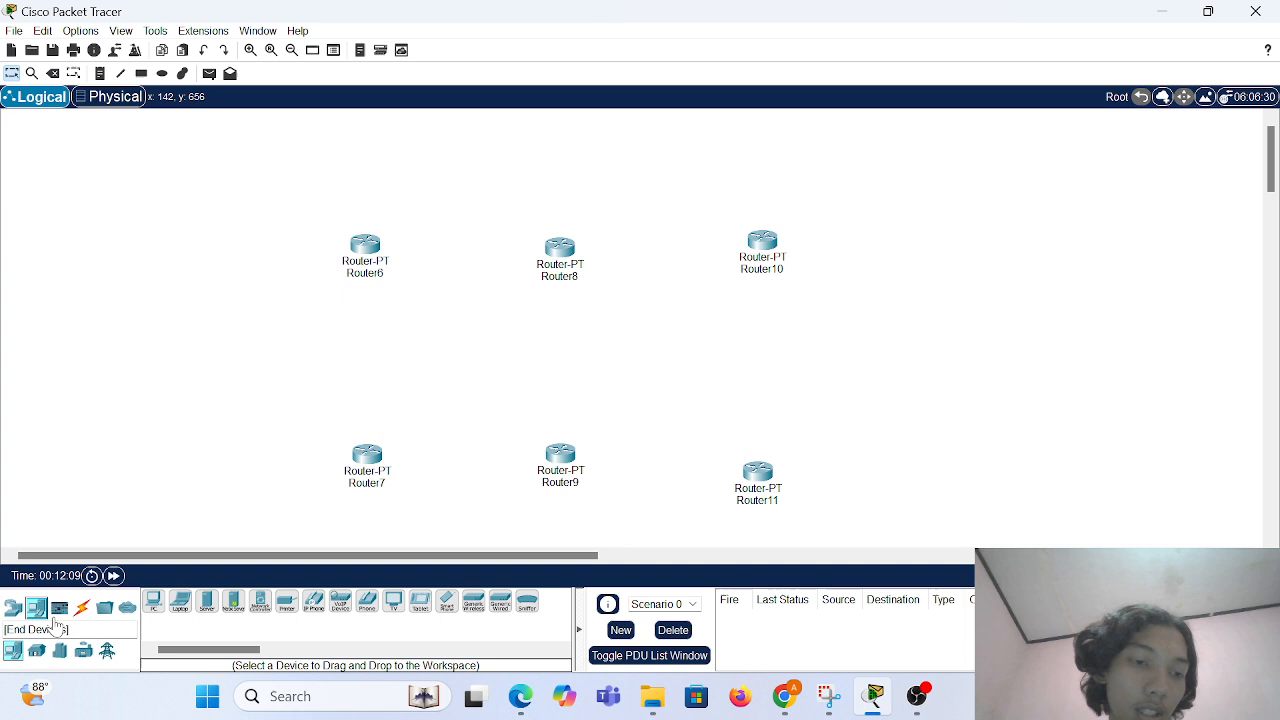
pyautogui.click(153, 600)
pyautogui.click(109, 232)
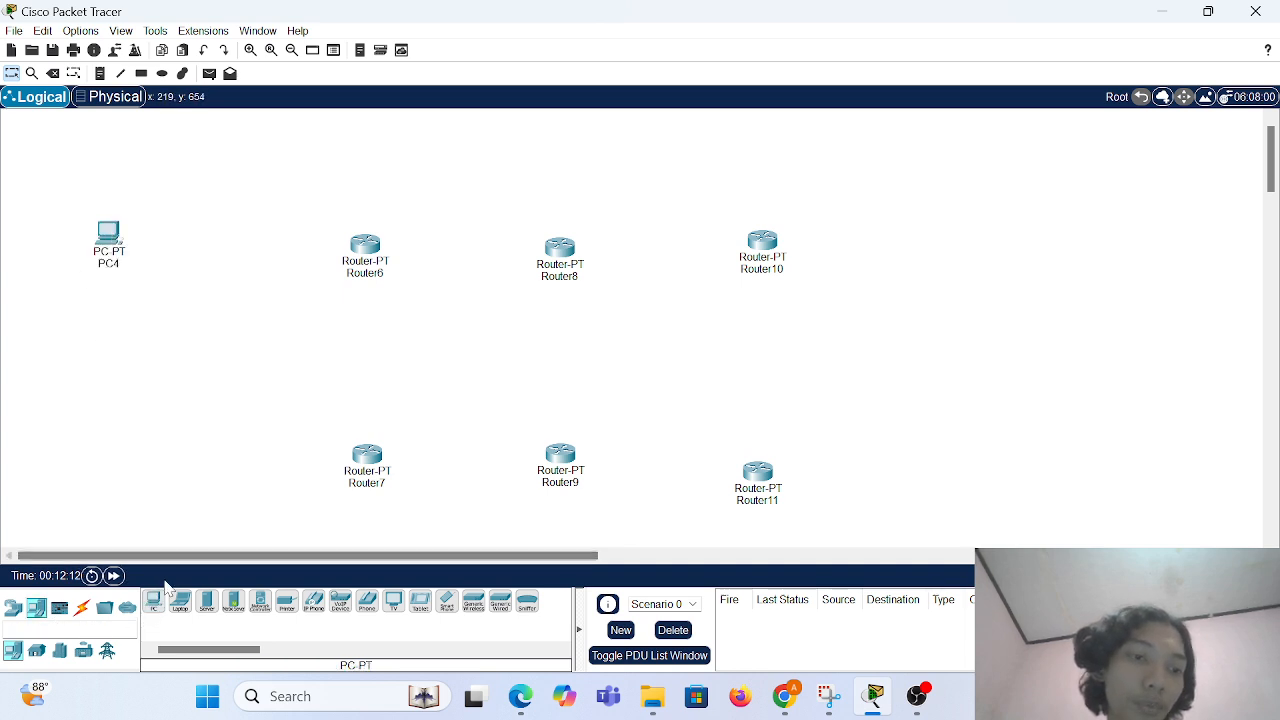
pyautogui.click(85, 472)
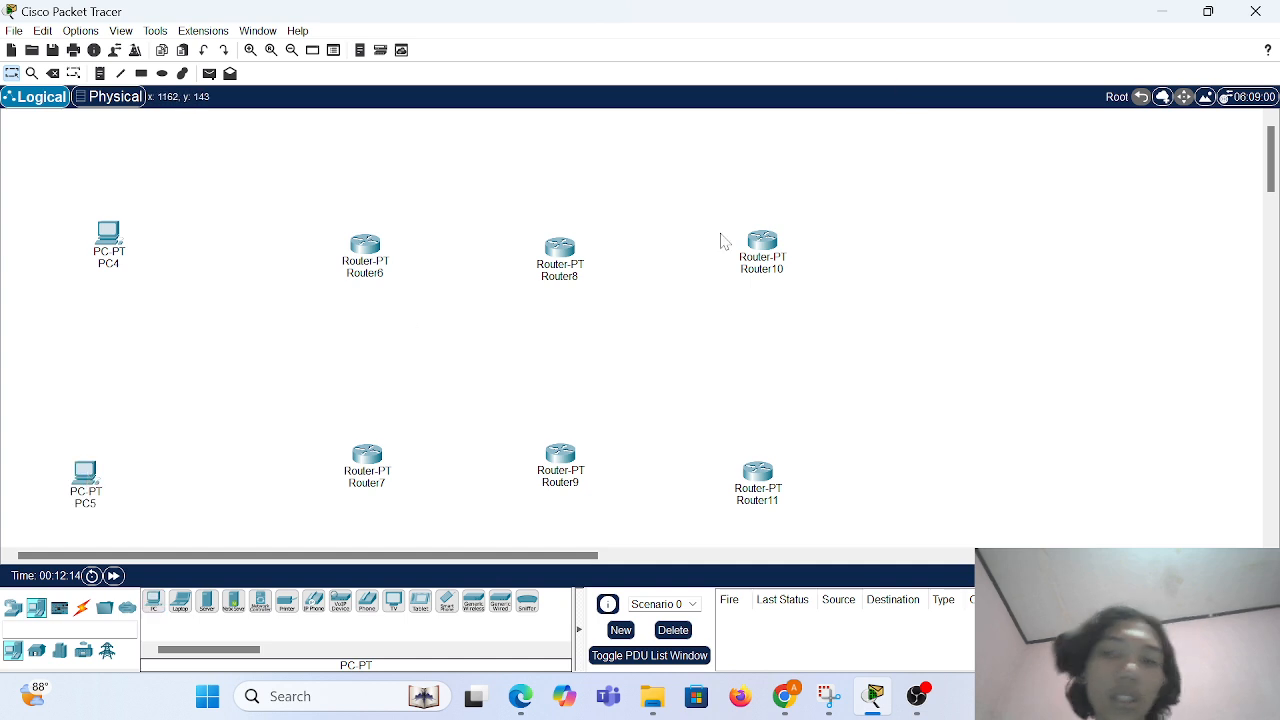
pyautogui.click(155, 600)
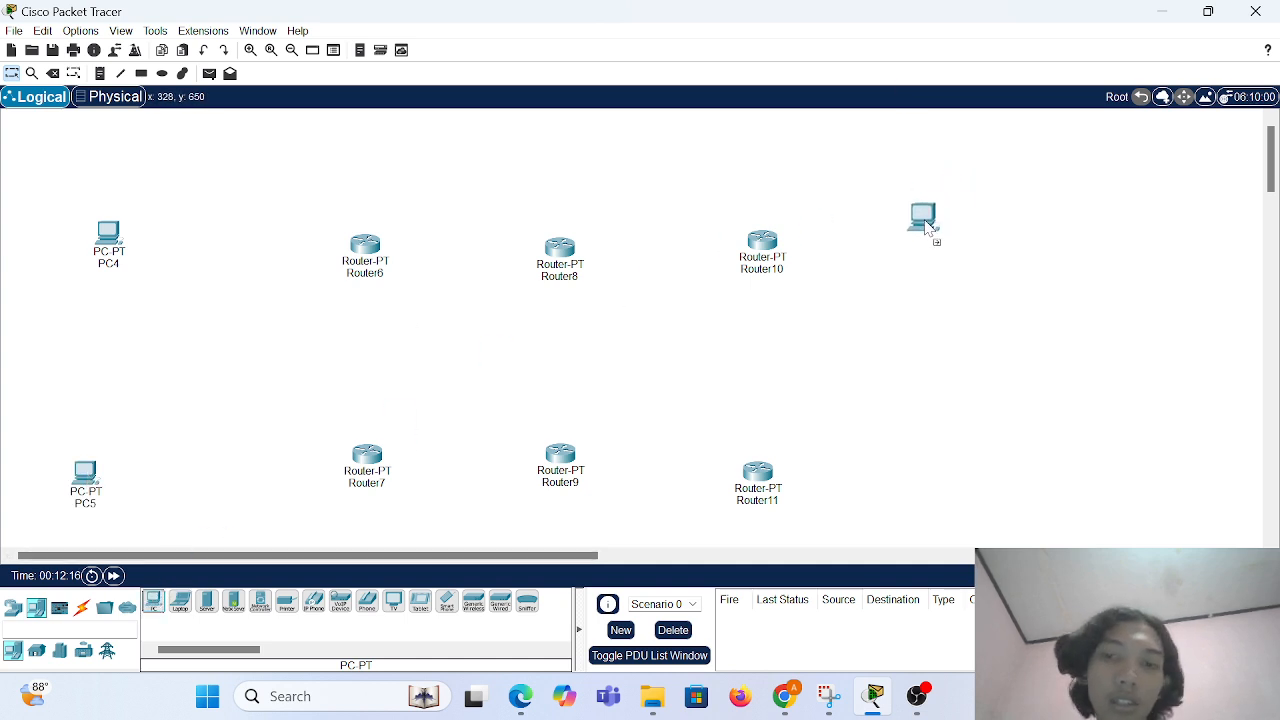
pyautogui.click(923, 240)
pyautogui.click(154, 601)
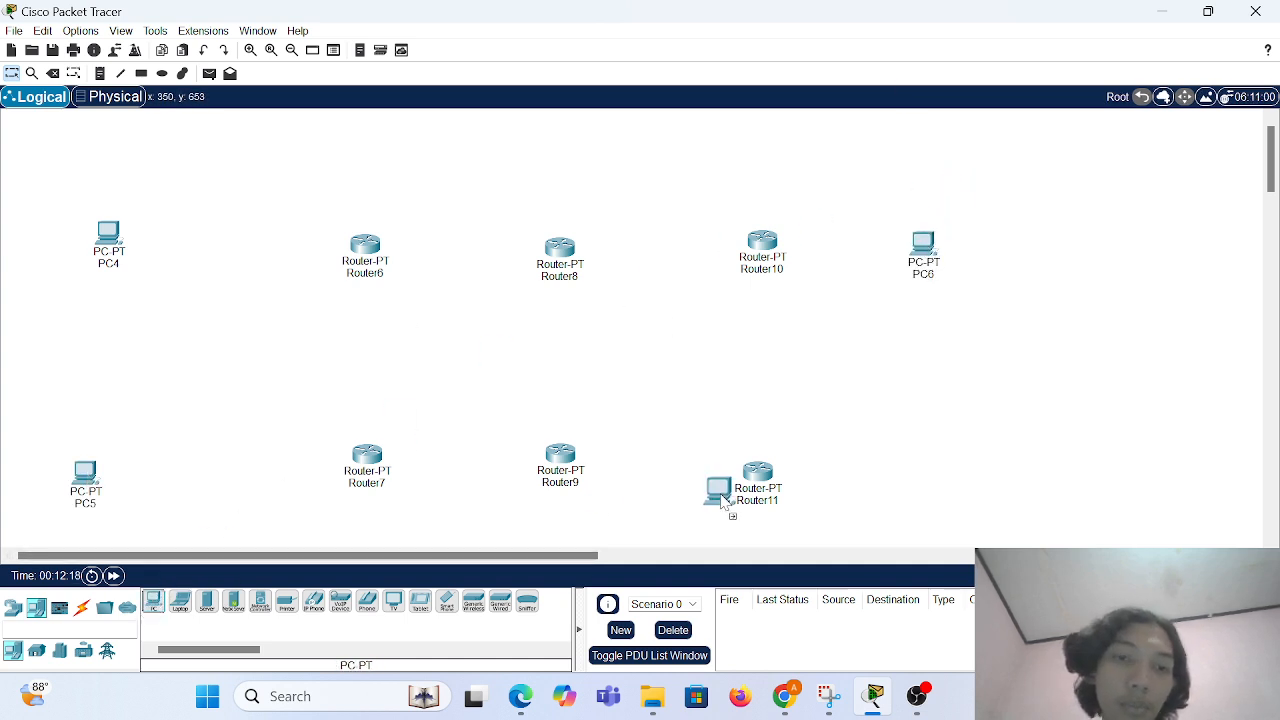
pyautogui.click(964, 478)
pyautogui.moveTo(928, 255); pyautogui.dragTo(995, 243)
# Place Switch-PT devices beside PC4 and PC5, and Switch-PT-Empty devices beside PC6 and PC7, each between its PC and the nearest router.
pyautogui.click(12, 607)
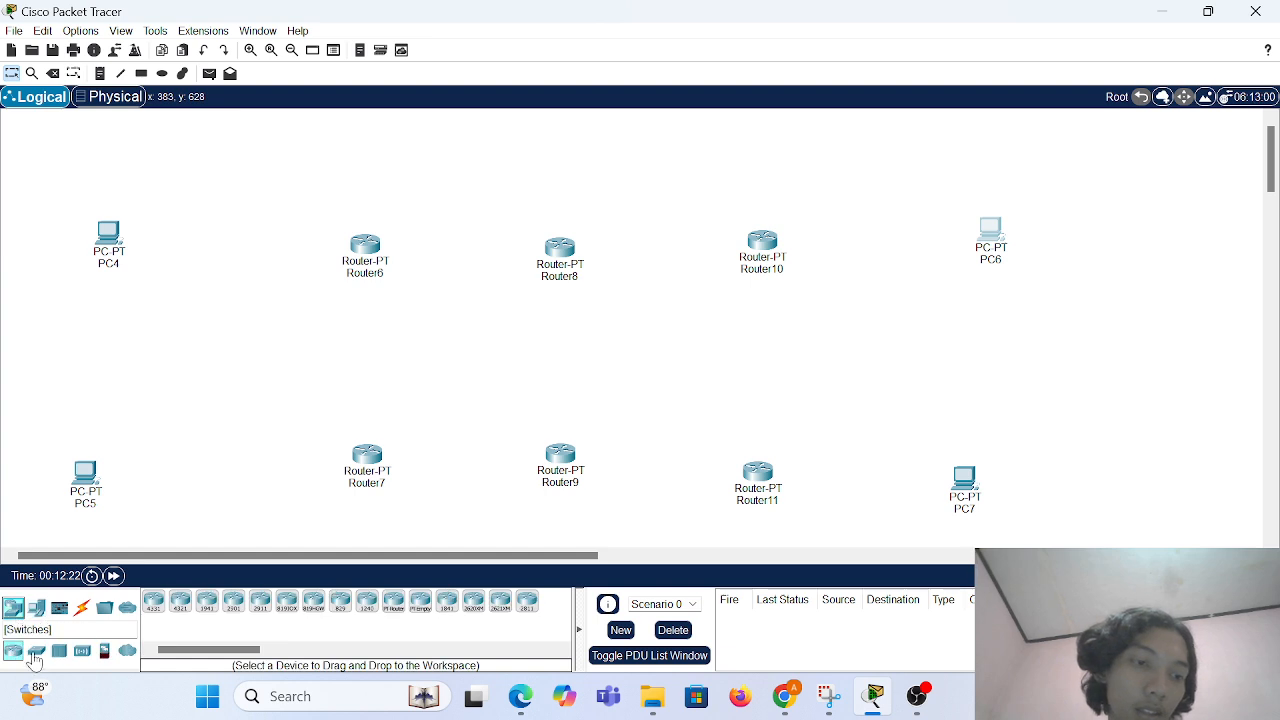
pyautogui.click(36, 650)
pyautogui.click(180, 603)
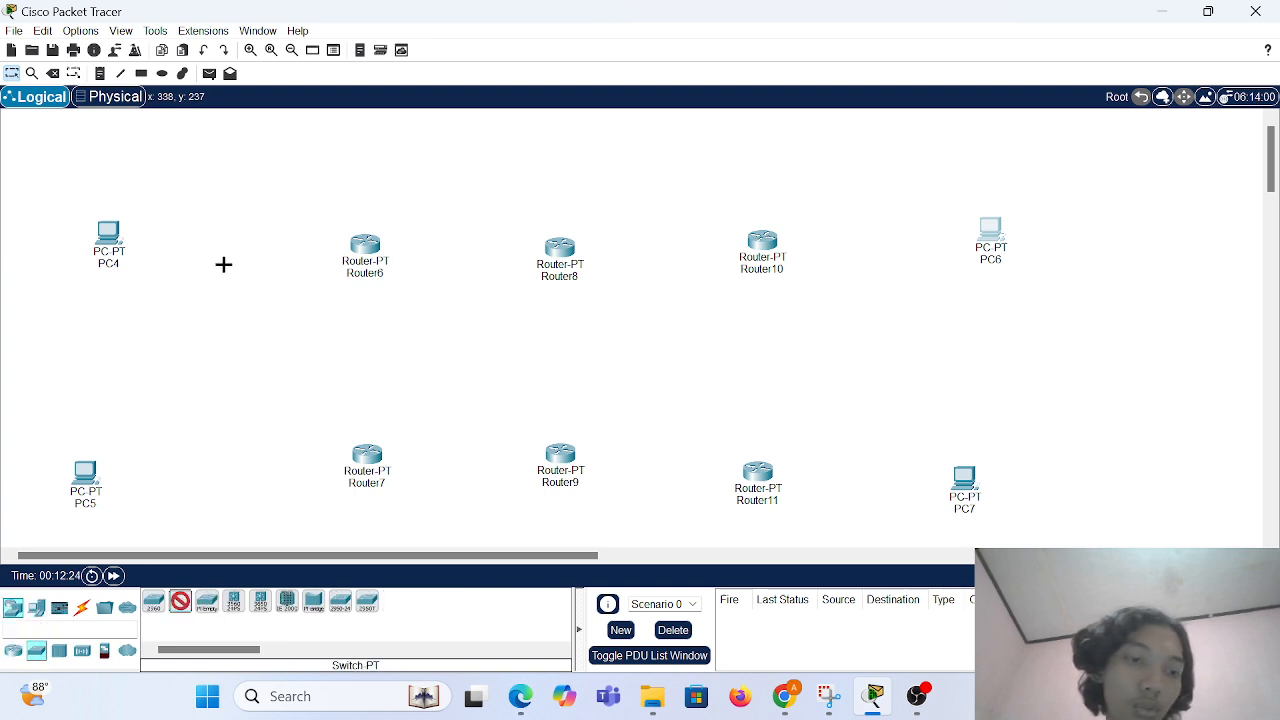
pyautogui.click(222, 260)
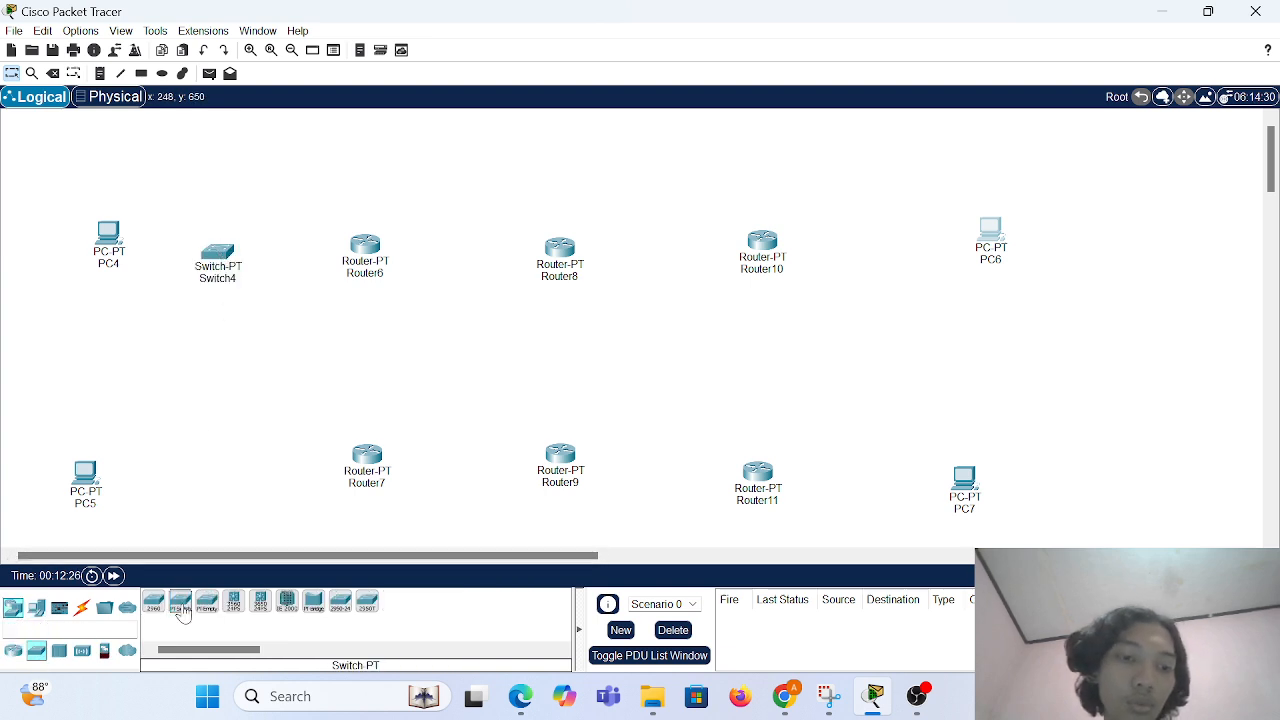
pyautogui.moveTo(182, 612); pyautogui.dragTo(190, 492)
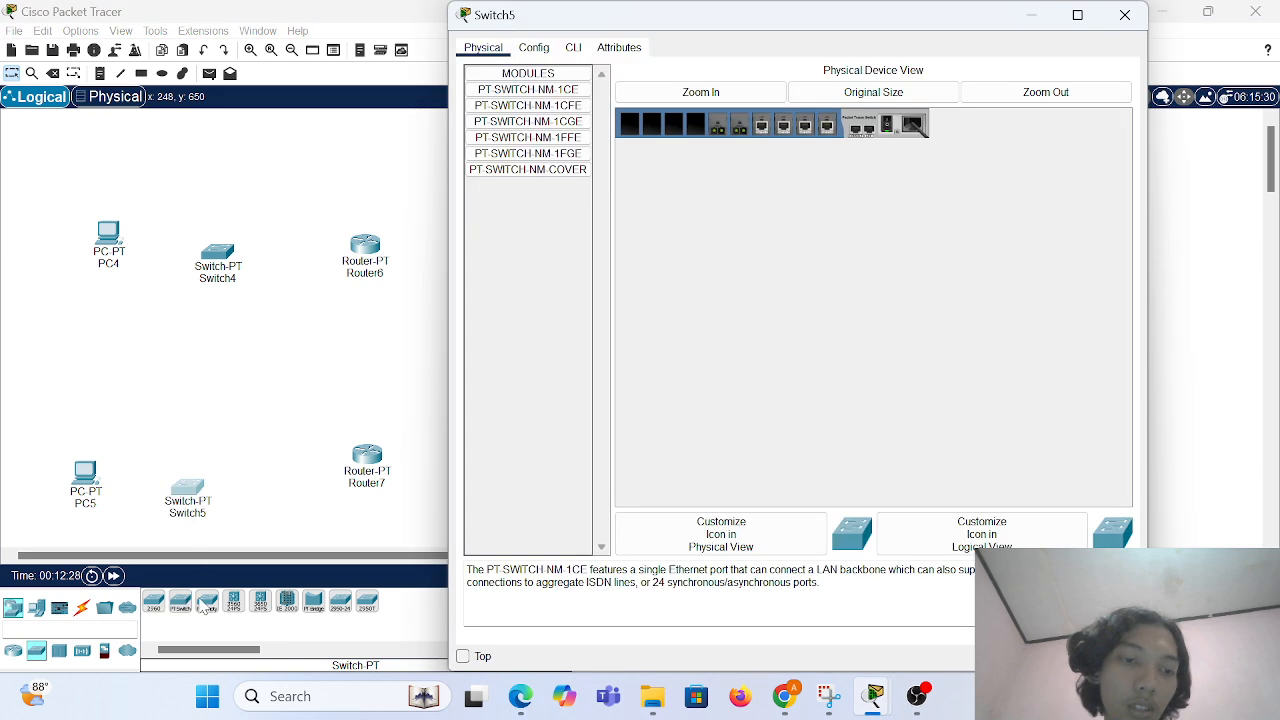
pyautogui.click(1124, 14)
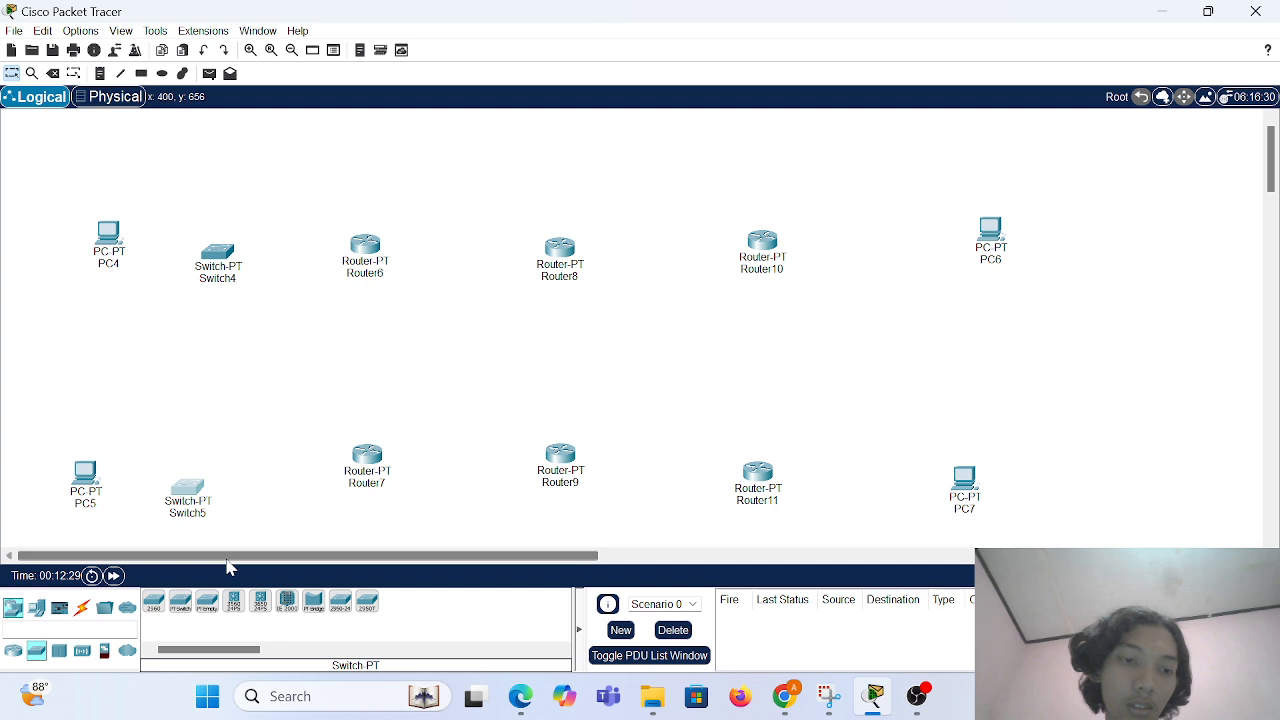
pyautogui.moveTo(204, 614); pyautogui.dragTo(887, 248)
pyautogui.moveTo(208, 612); pyautogui.dragTo(862, 482)
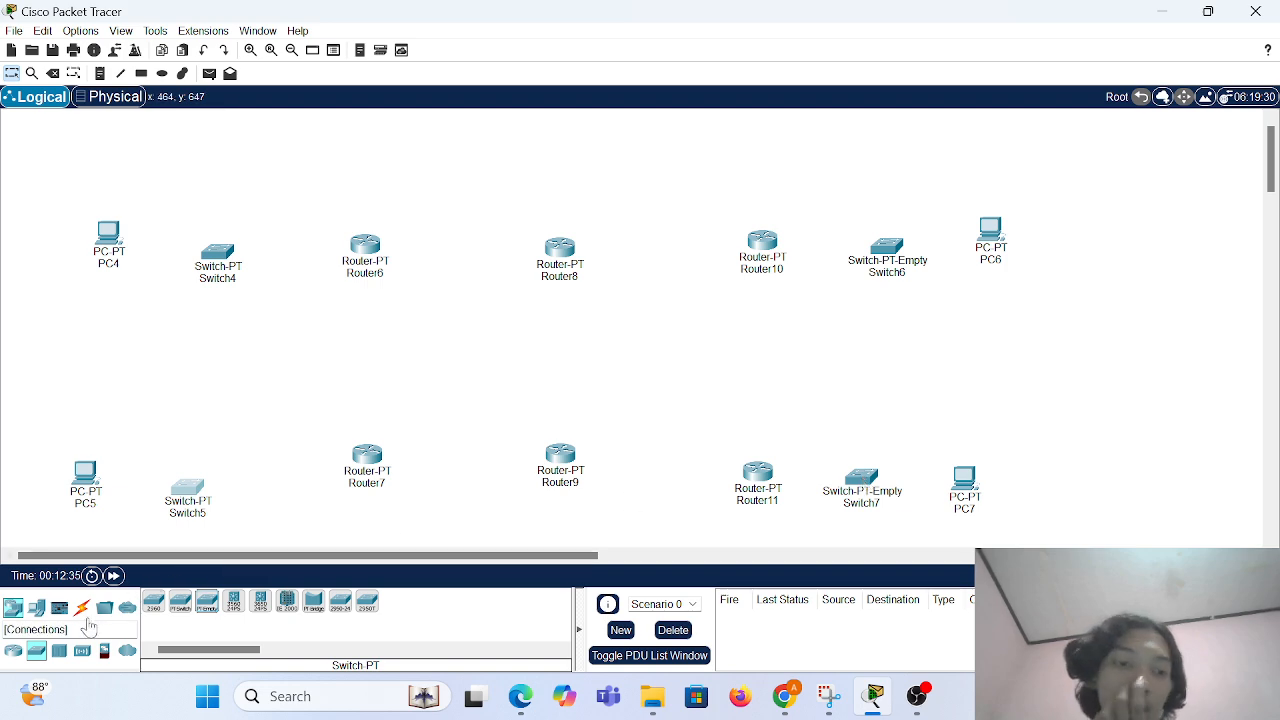
# Connect PC4 to Switch4 with an automatically chosen connection type.
pyautogui.click(82, 612)
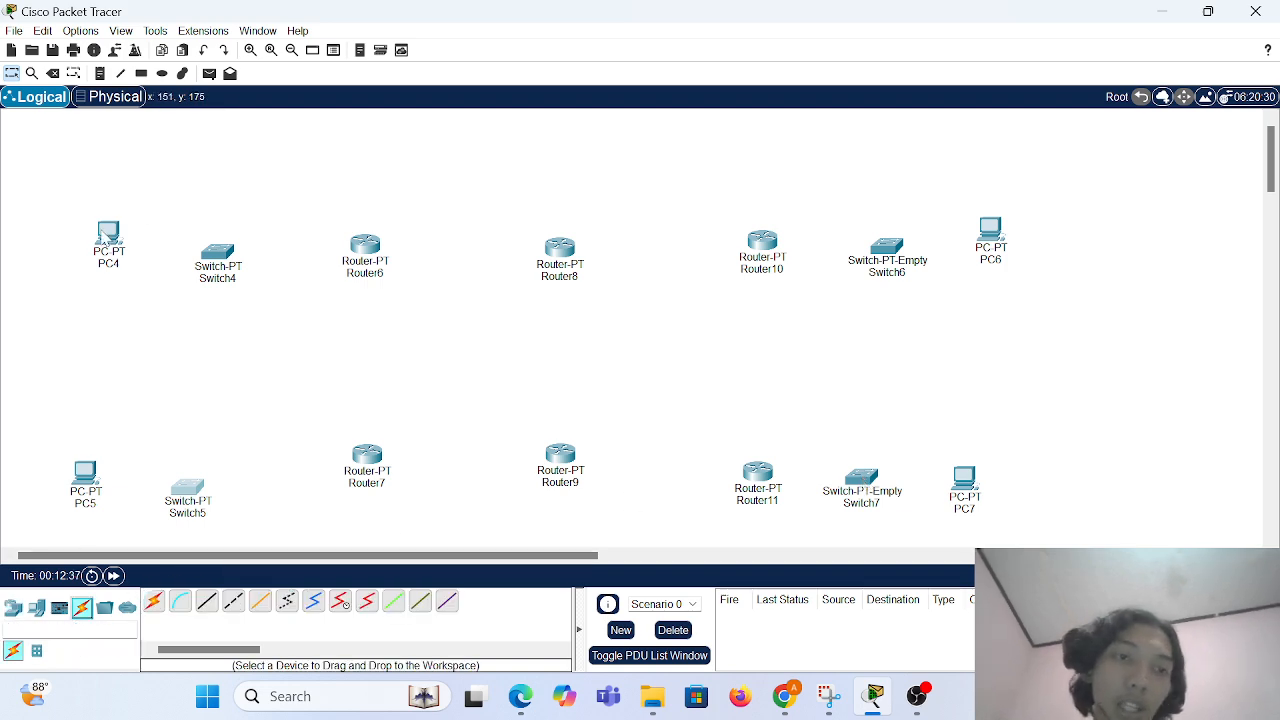
pyautogui.click(155, 605)
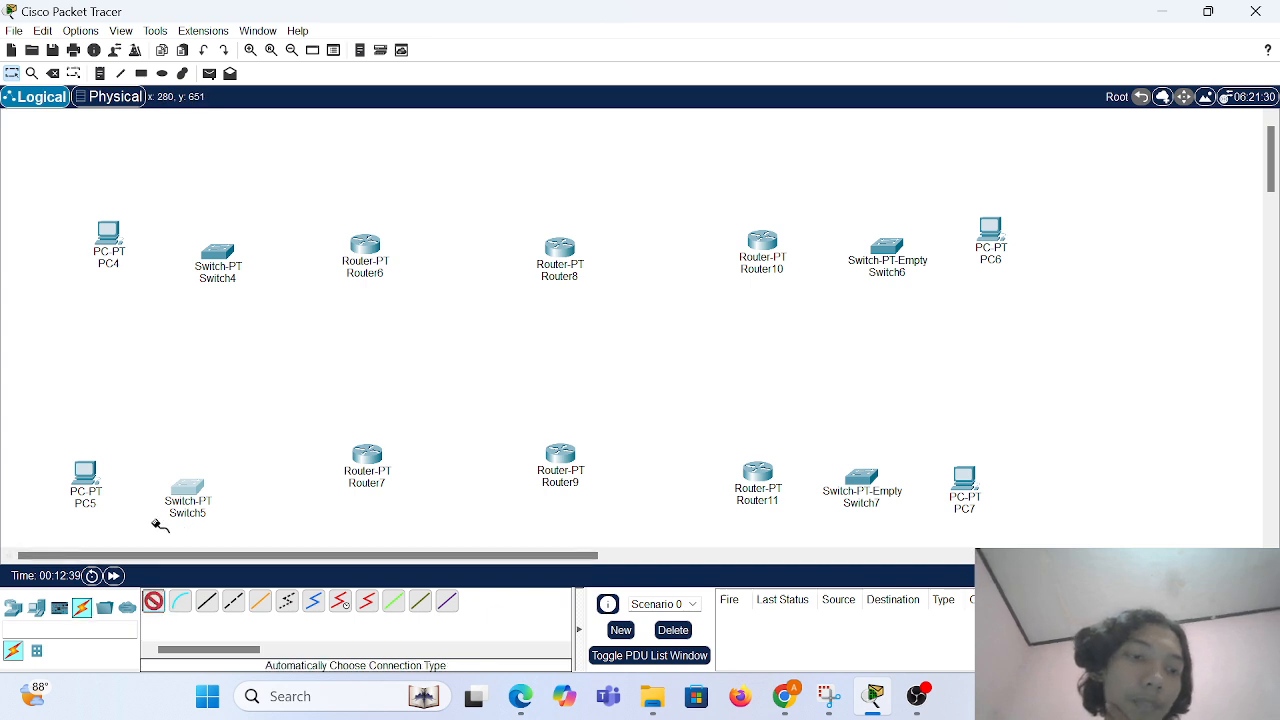
pyautogui.click(108, 235)
pyautogui.click(217, 252)
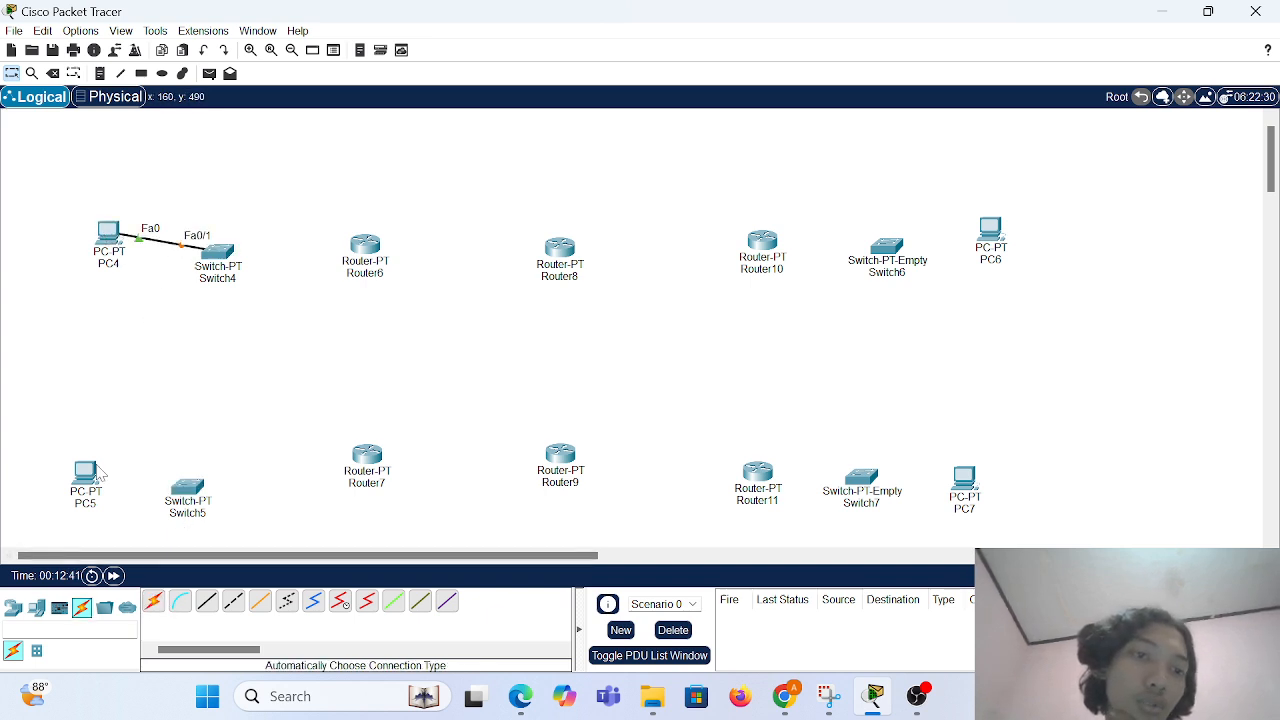
# Connect PC5 to Switch5 with an automatically chosen connection type.
pyautogui.click(155, 604)
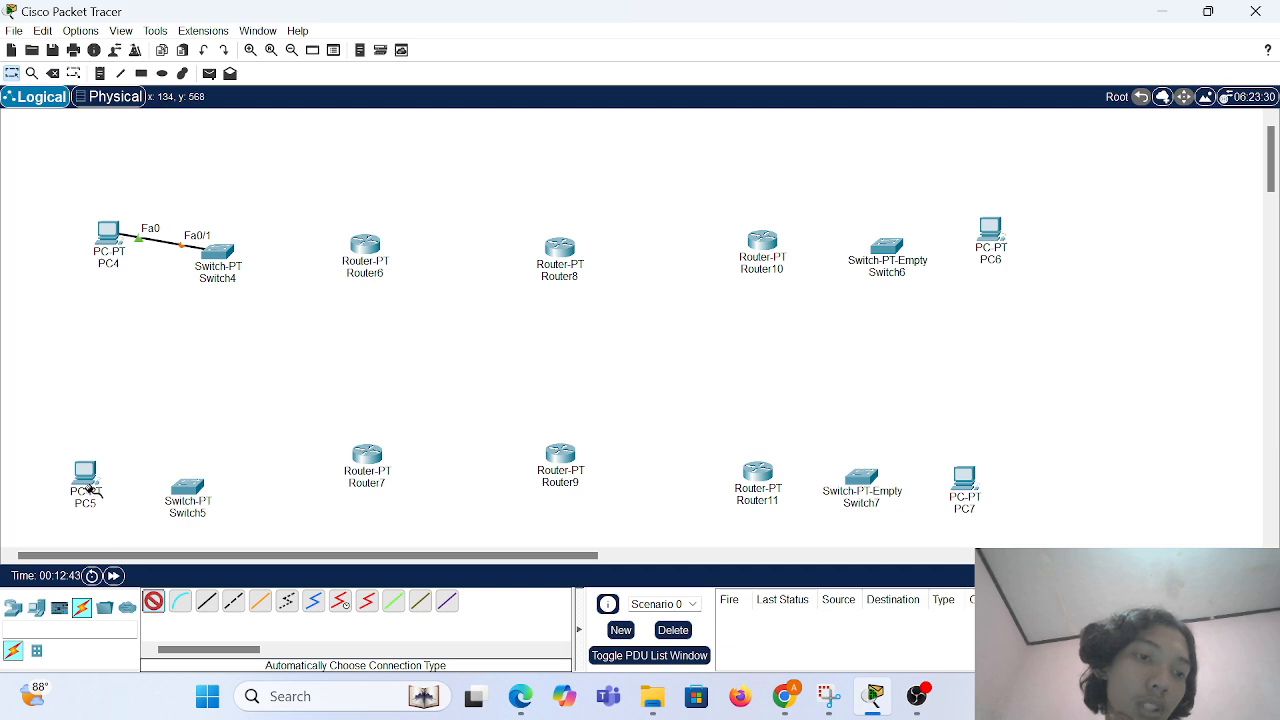
pyautogui.click(88, 482)
pyautogui.click(187, 487)
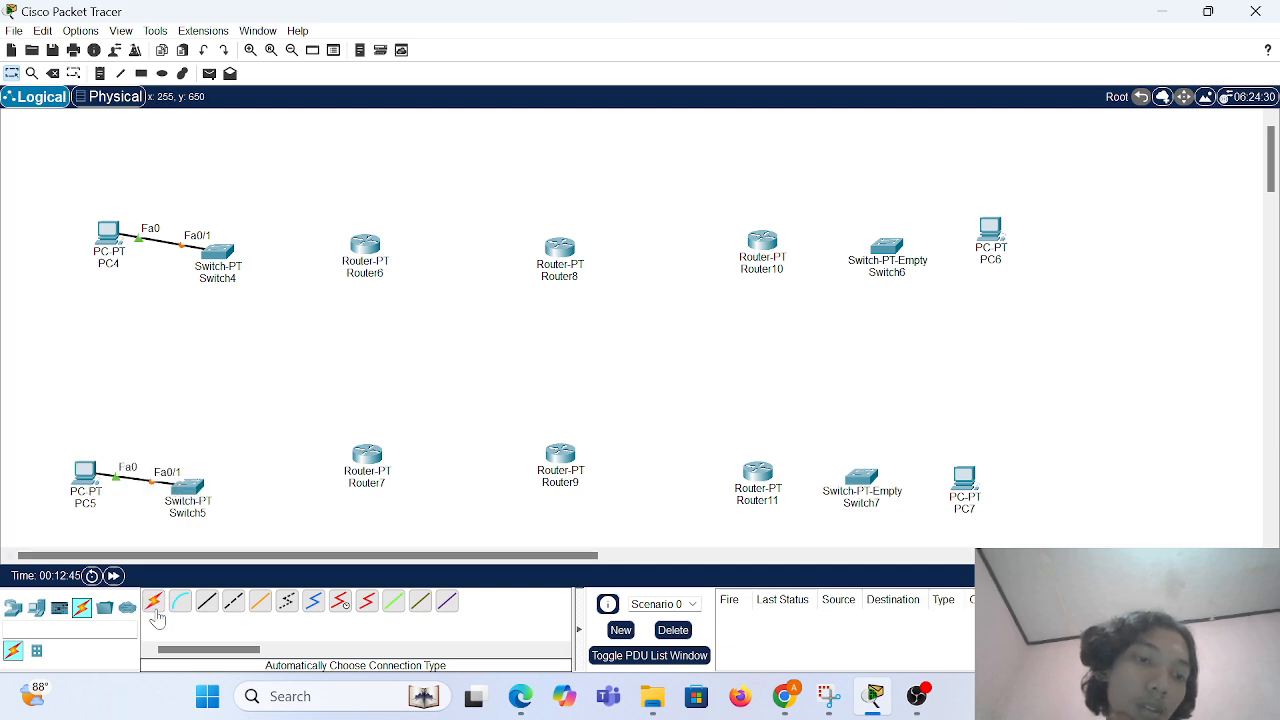
# Try to connect Switch6 to PC6 with an automatically chosen connection type.
pyautogui.click(155, 604)
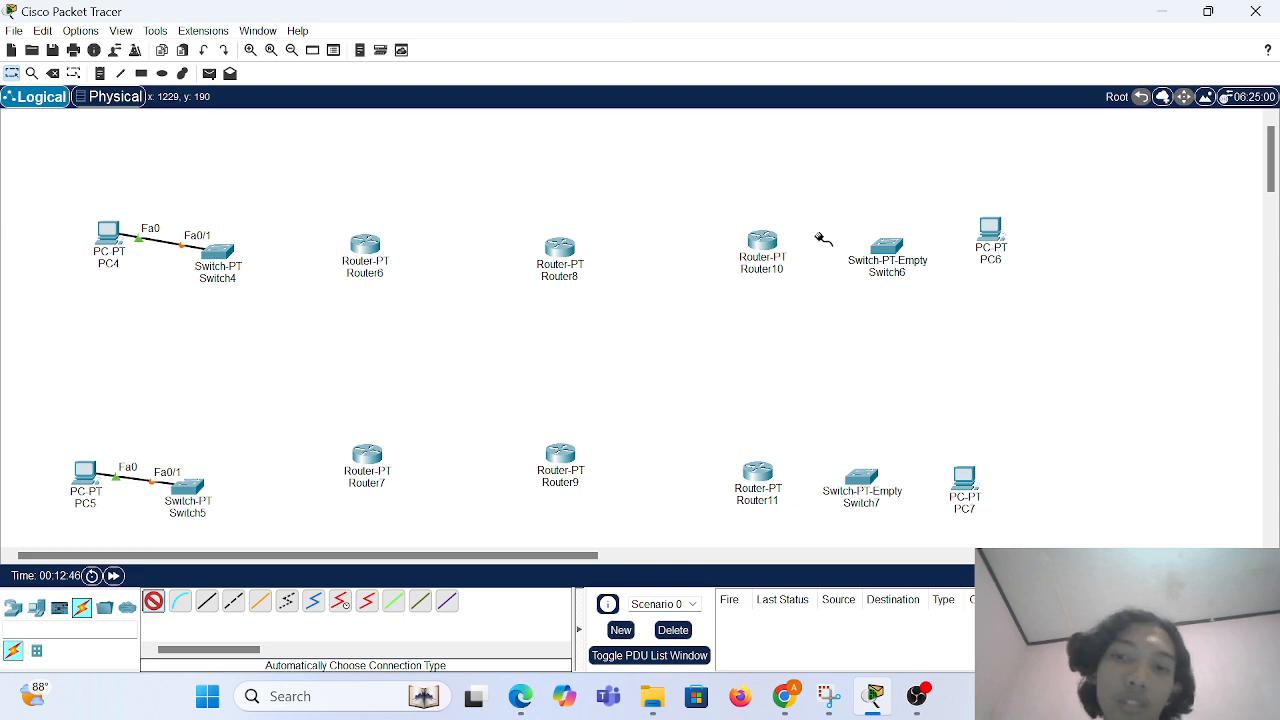
pyautogui.click(895, 246)
pyautogui.click(990, 232)
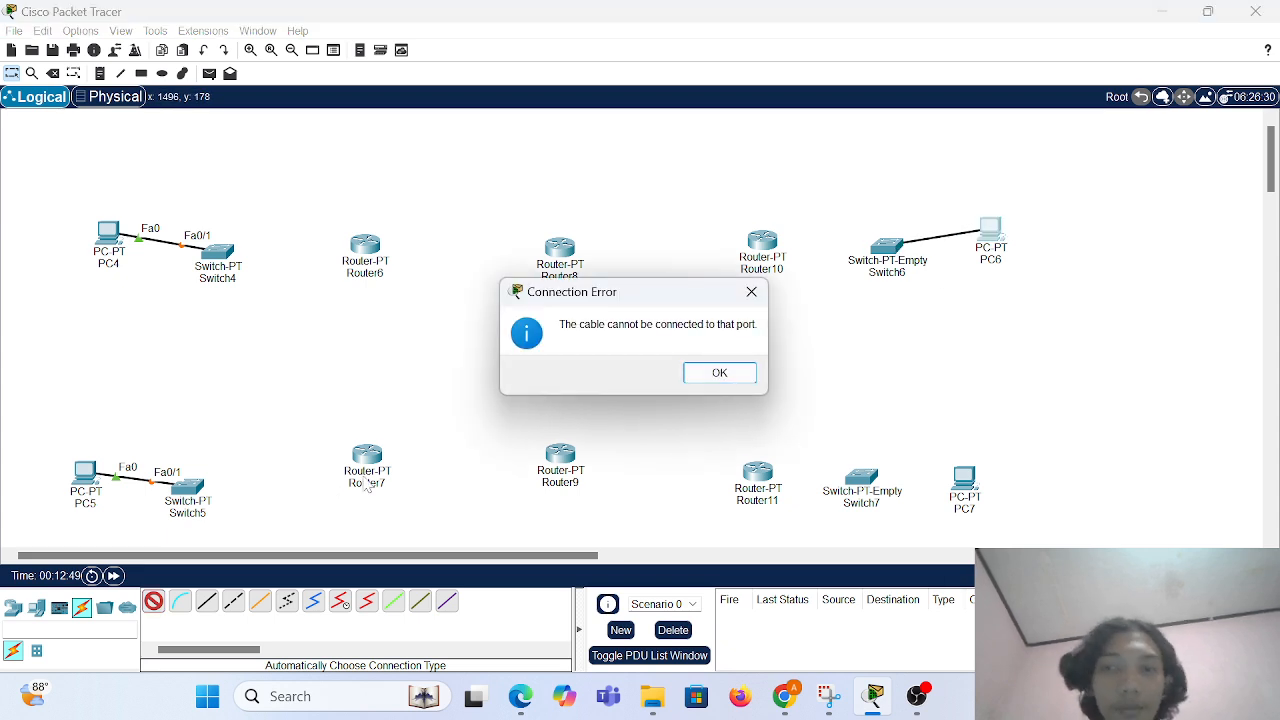
pyautogui.click(730, 372)
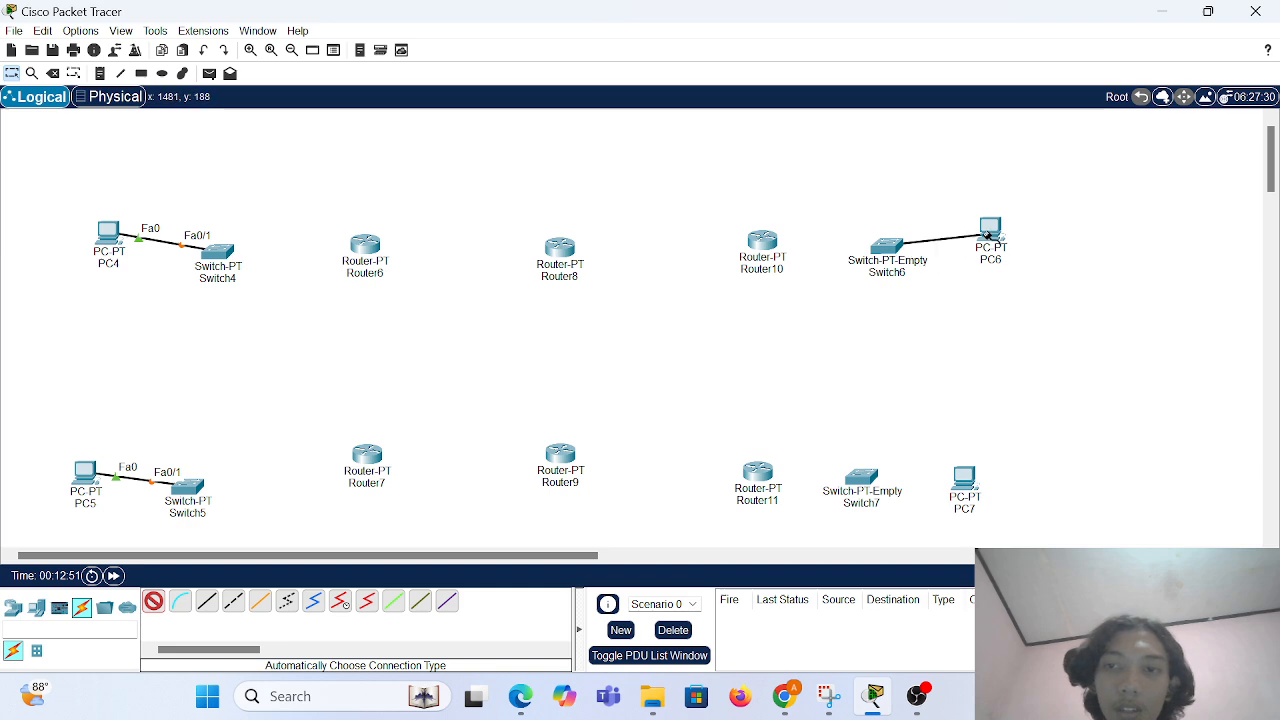
pyautogui.click(987, 234)
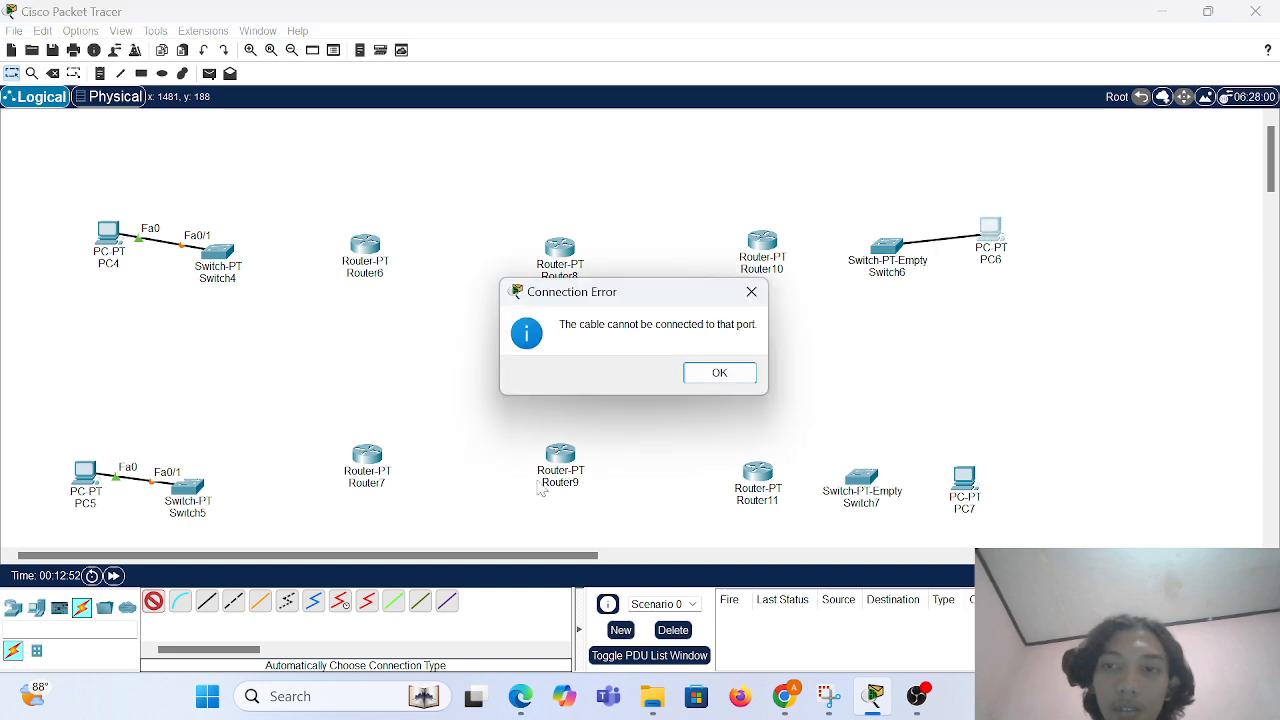
pyautogui.click(719, 372)
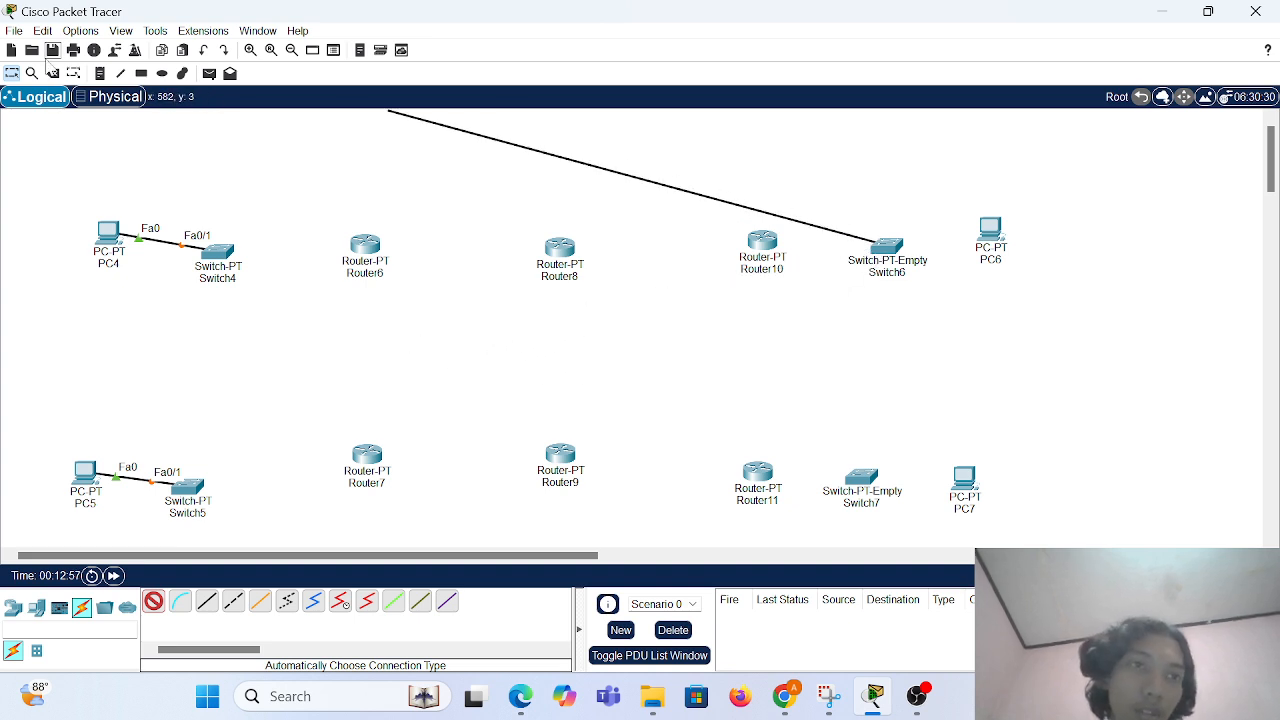
# Delete the two Switch-PT-Empty devices, Switch6 and Switch7, and return to selection mode.
pyautogui.click(52, 75)
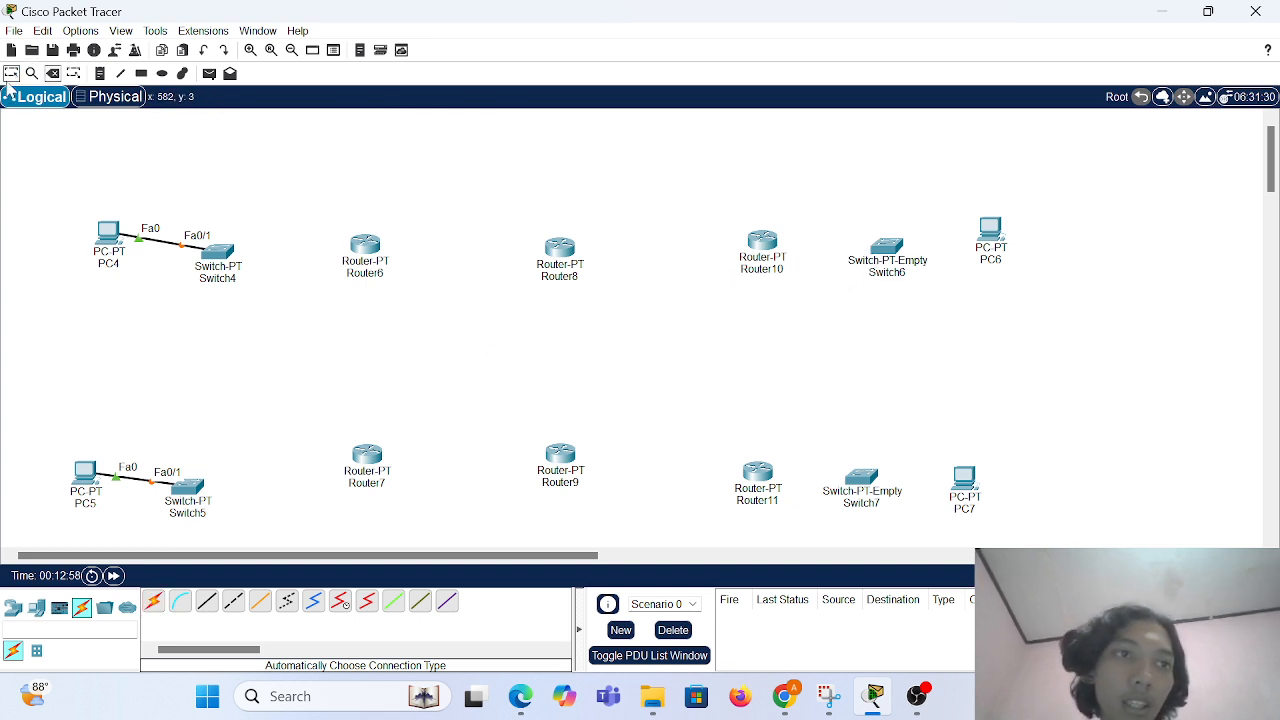
pyautogui.click(885, 246)
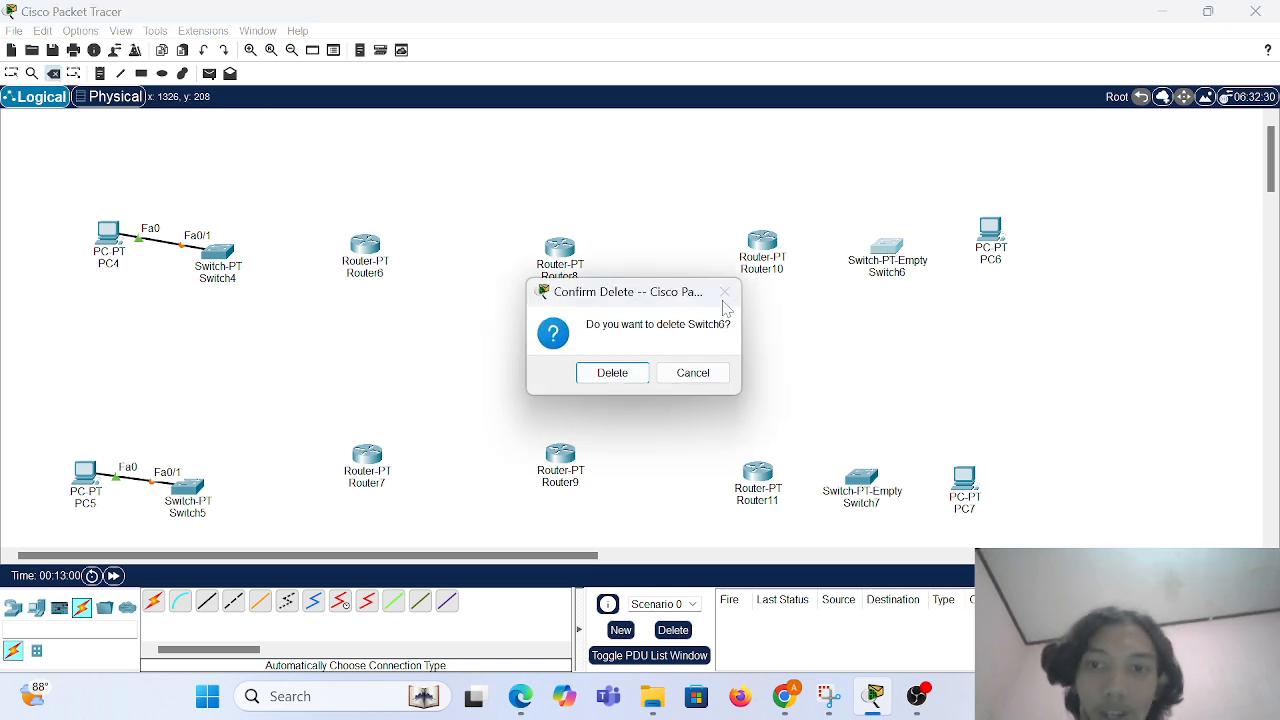
pyautogui.click(620, 376)
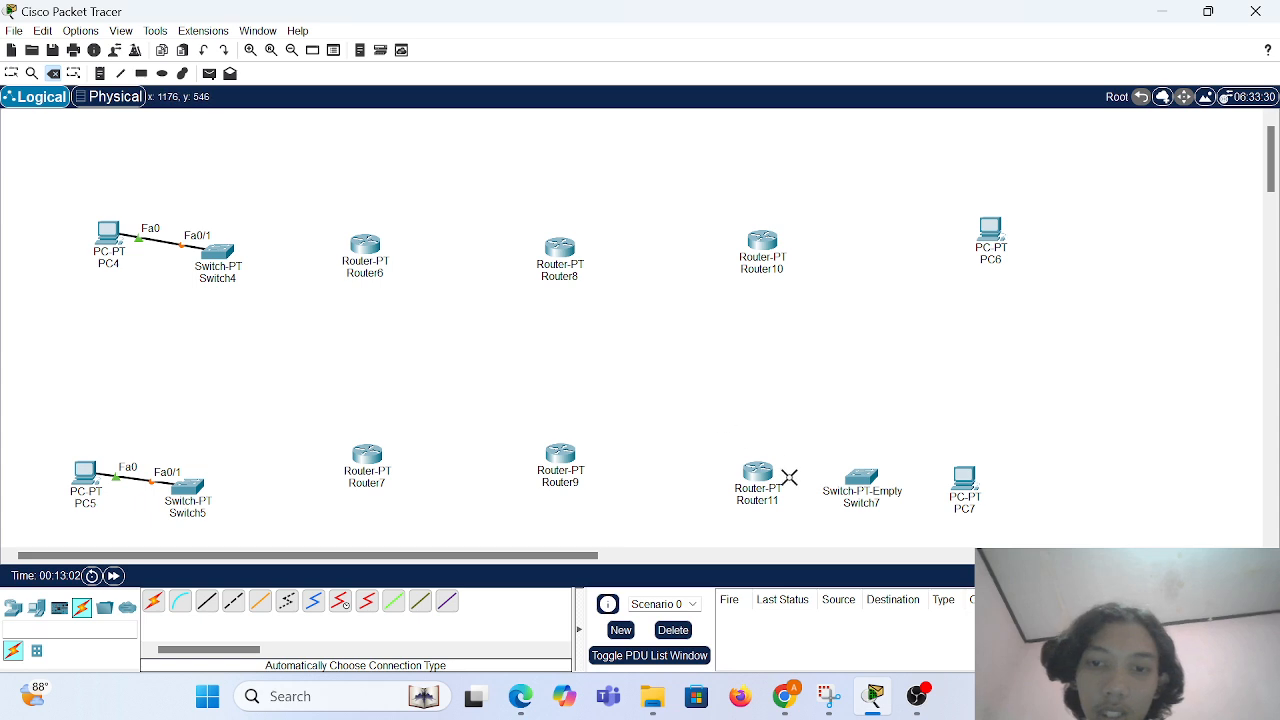
pyautogui.click(862, 480)
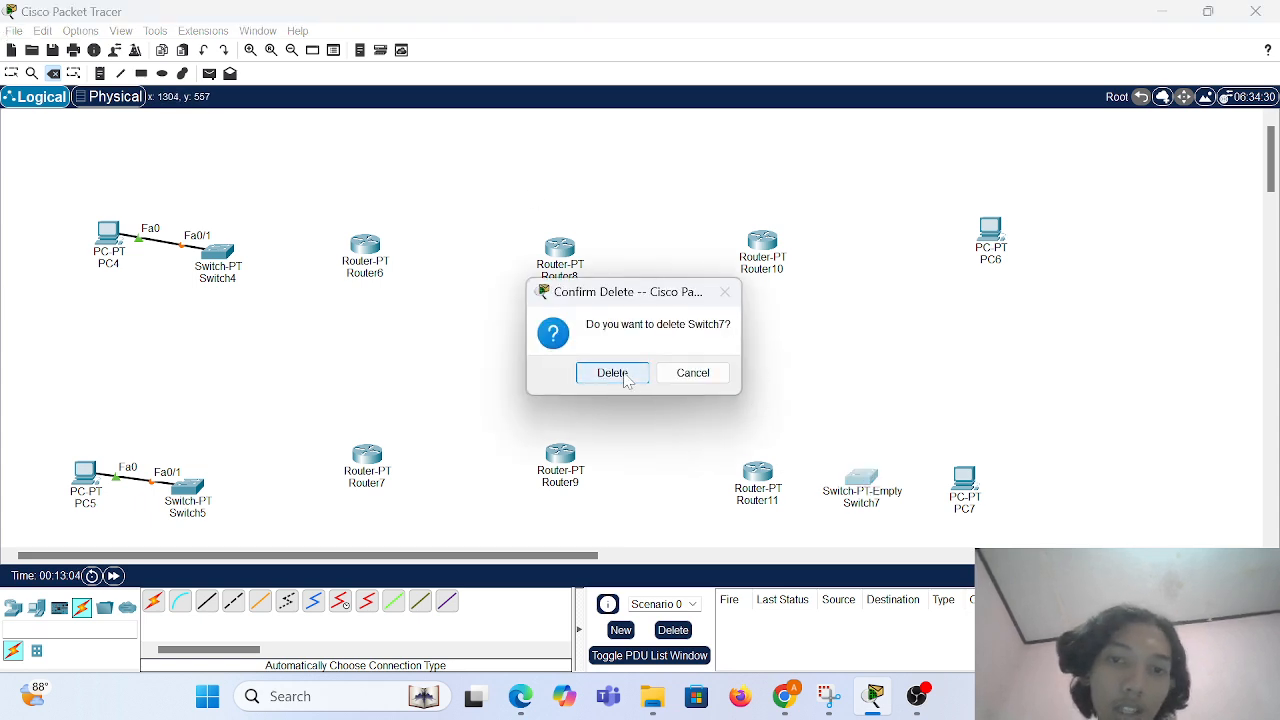
pyautogui.click(620, 374)
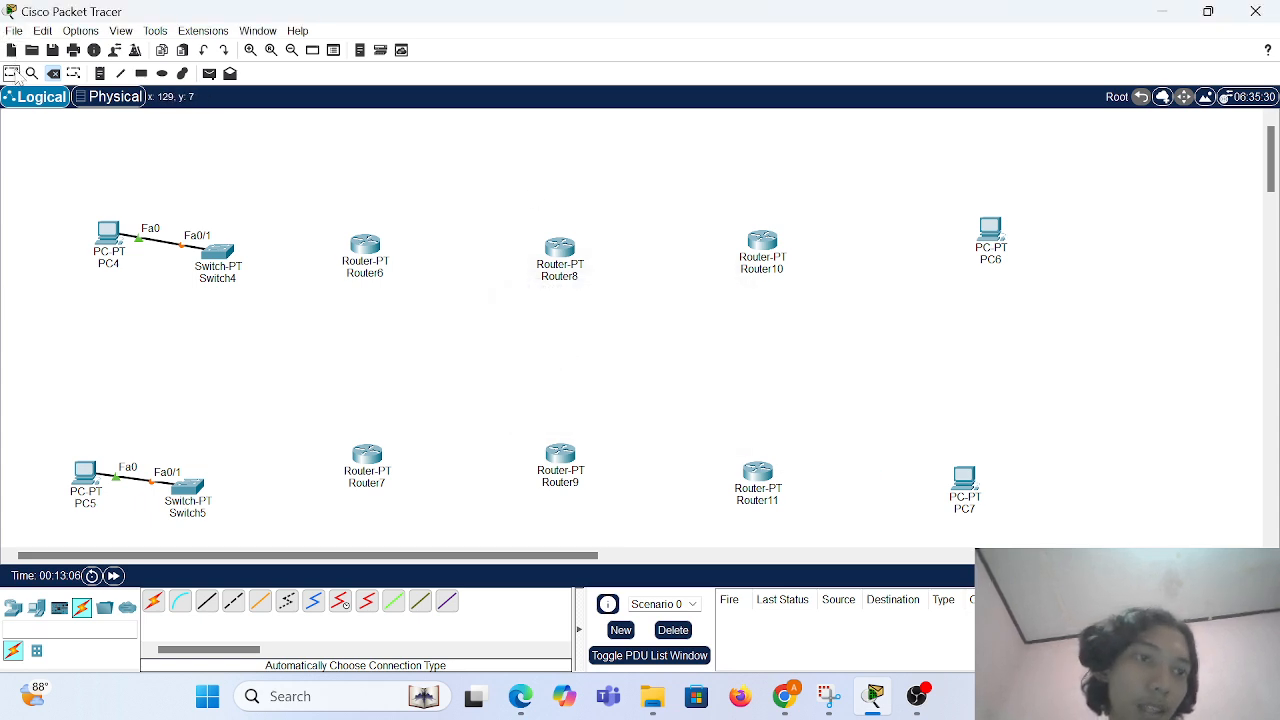
pyautogui.click(13, 74)
# Place one Switch-PT device between Router10 and PC6 and another between Router11 and PC7.
pyautogui.click(35, 609)
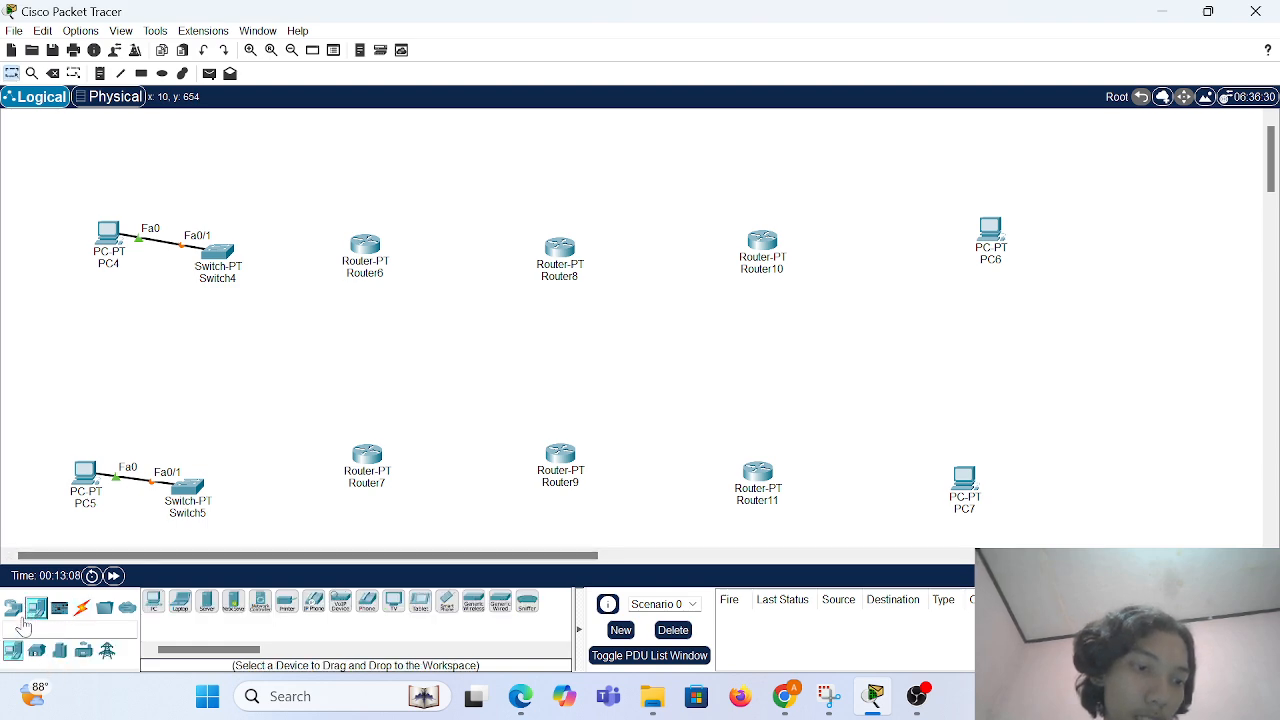
pyautogui.click(13, 607)
pyautogui.click(36, 650)
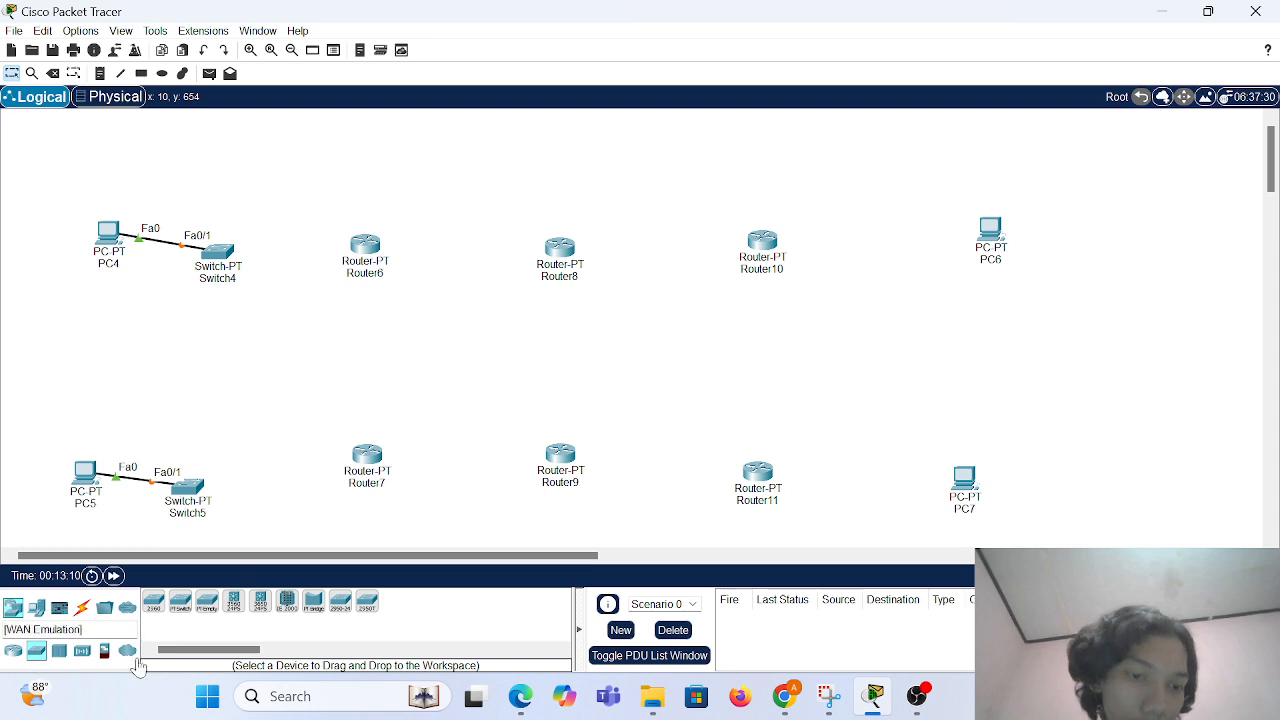
pyautogui.click(180, 601)
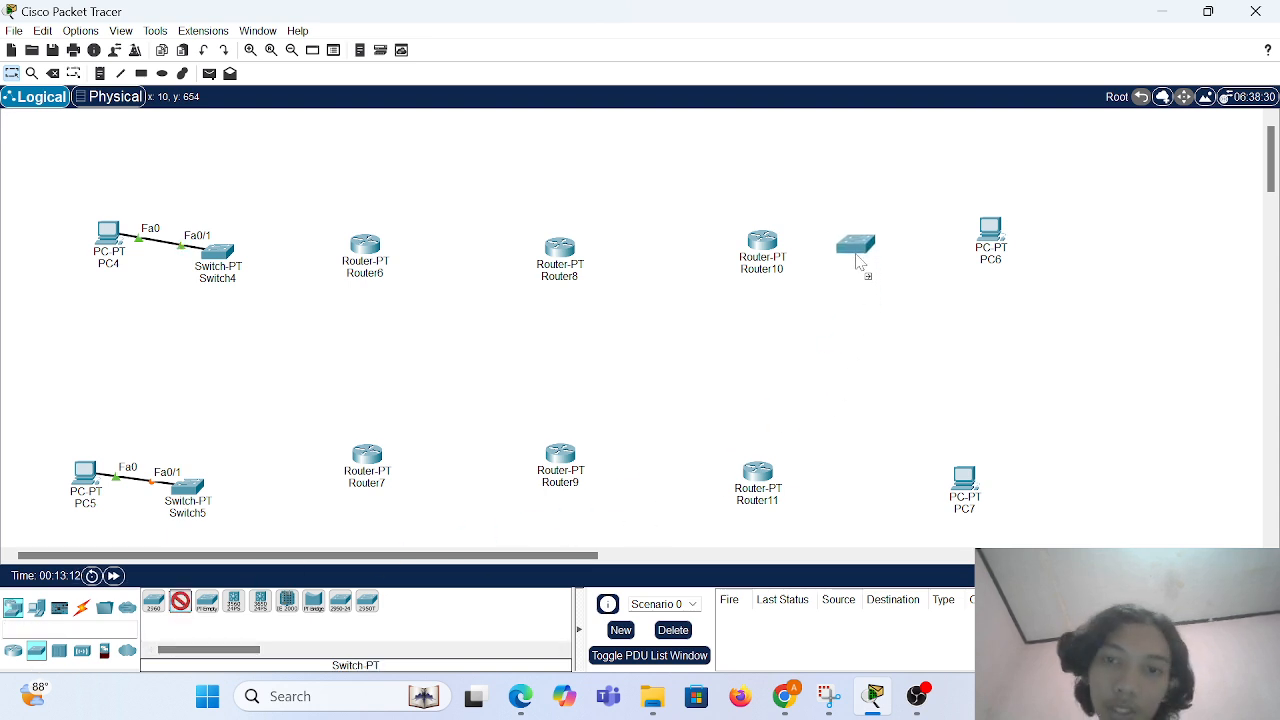
pyautogui.click(876, 266)
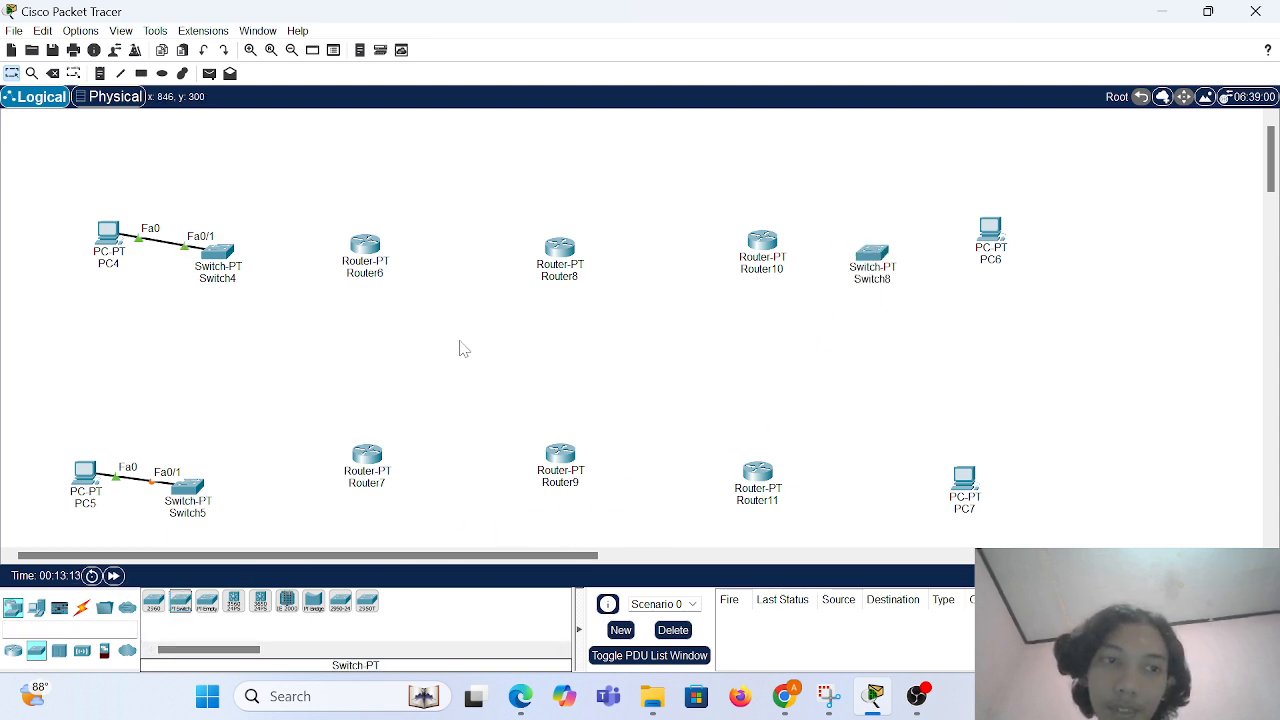
pyautogui.click(180, 603)
pyautogui.click(899, 491)
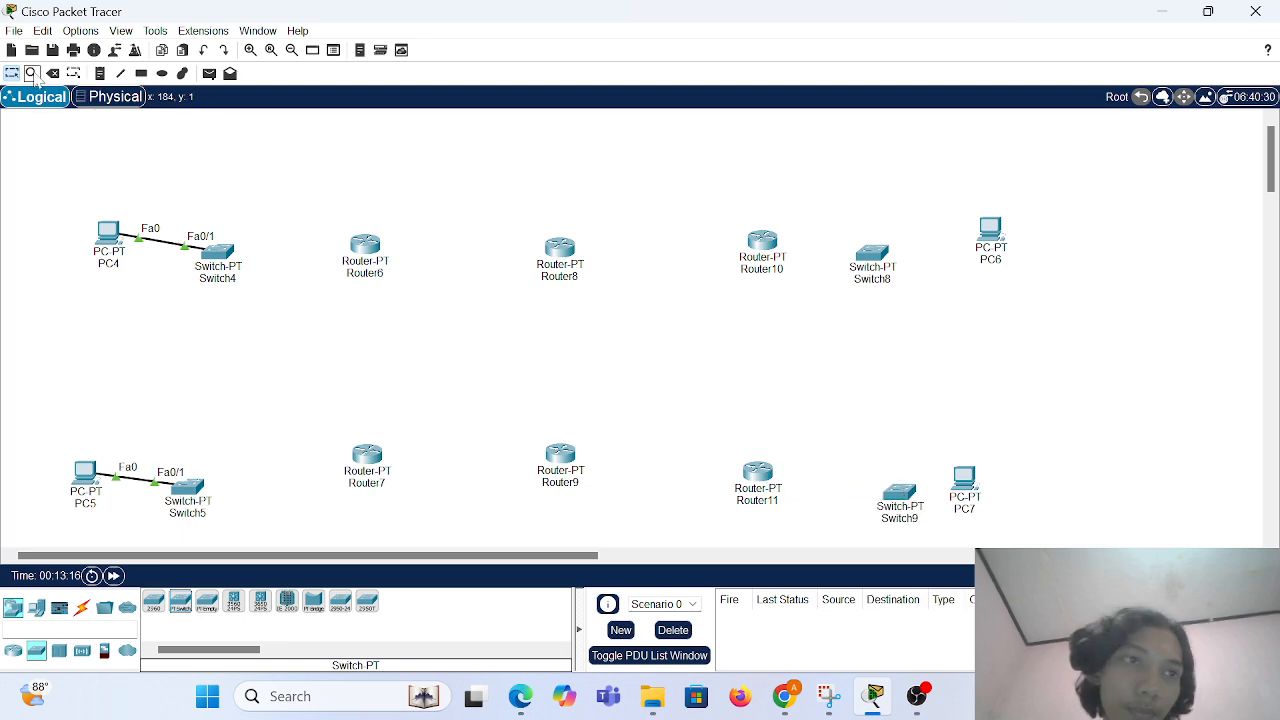
# Connect Switch8 to PC6 and Switch9 to PC7 with automatically chosen connection types.
pyautogui.click(82, 607)
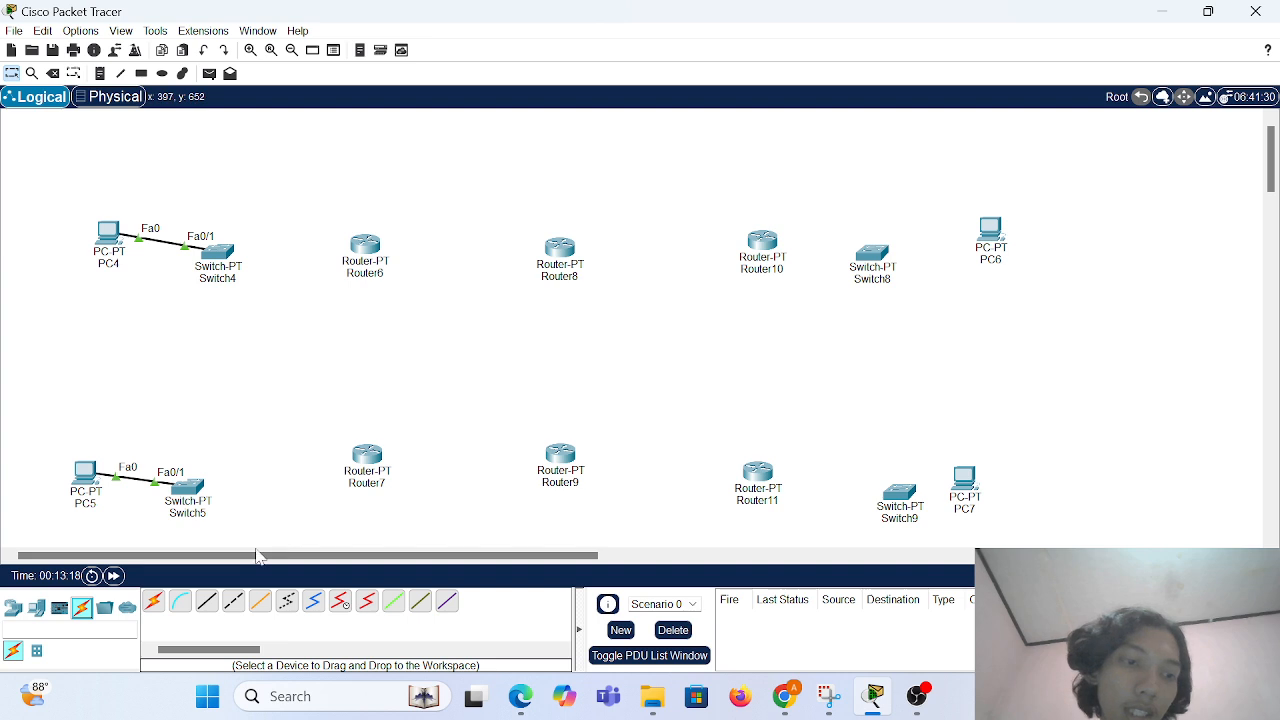
pyautogui.click(153, 600)
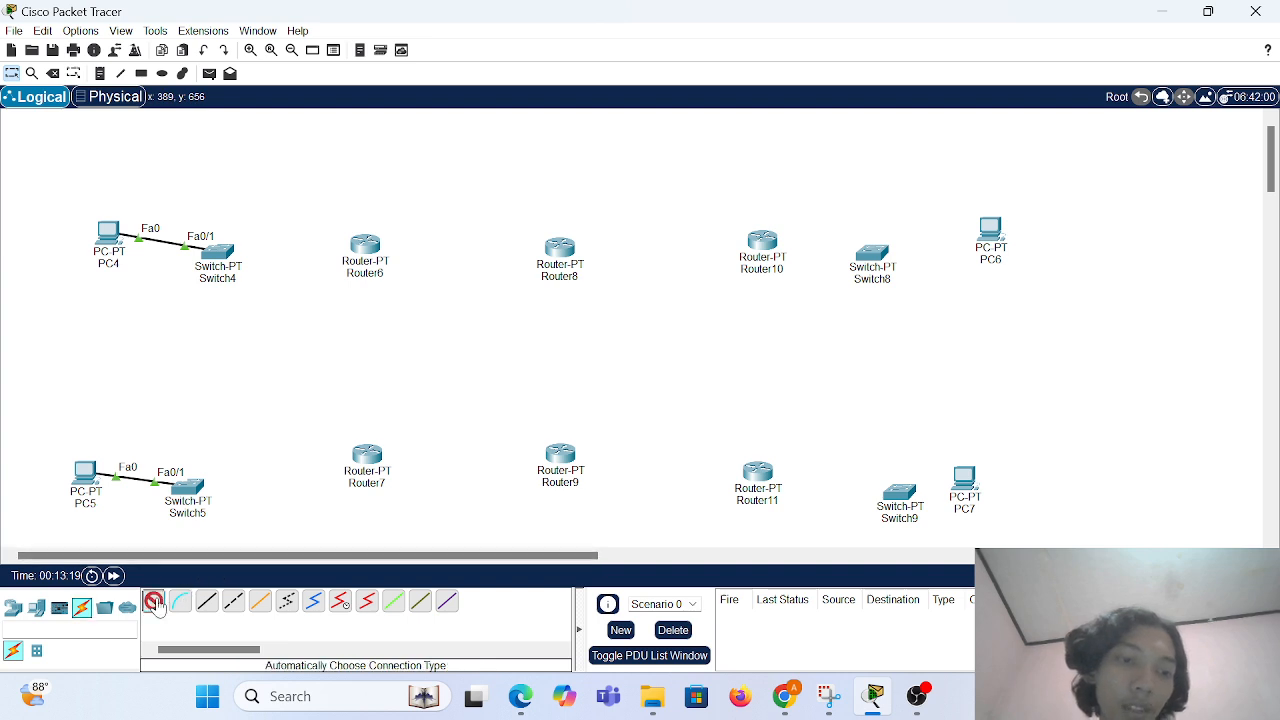
pyautogui.click(876, 262)
pyautogui.click(990, 232)
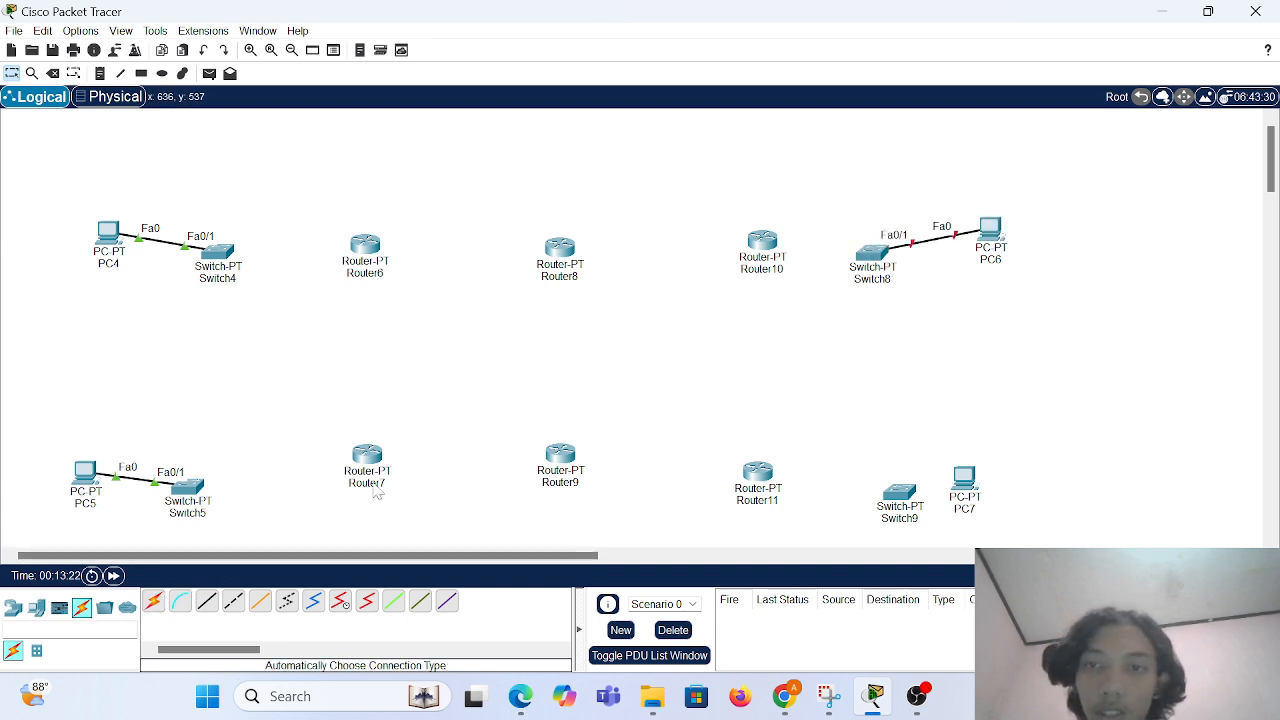
pyautogui.click(154, 602)
pyautogui.click(902, 493)
pyautogui.click(966, 482)
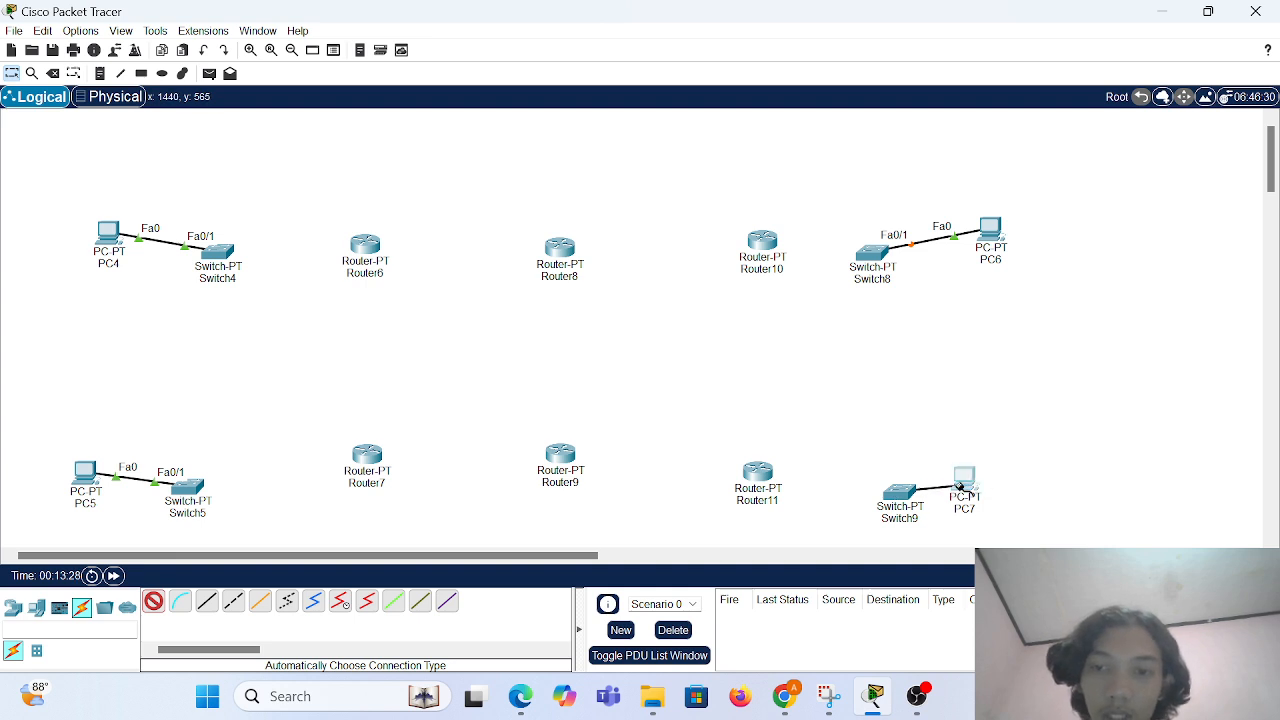
# Spread Switch9 and PC7 apart, moving the switch nearer Router11 and the PC farther outward.
pyautogui.moveTo(902, 492); pyautogui.dragTo(874, 489)
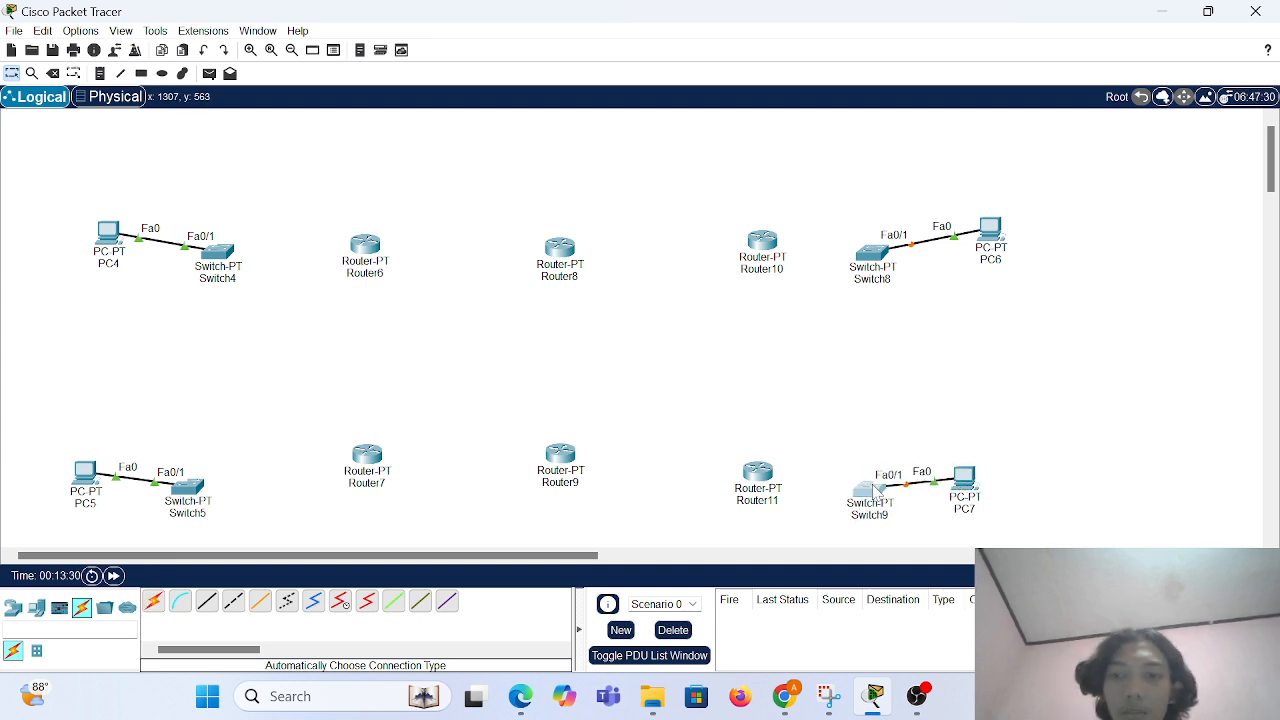
pyautogui.moveTo(980, 480); pyautogui.dragTo(1105, 456)
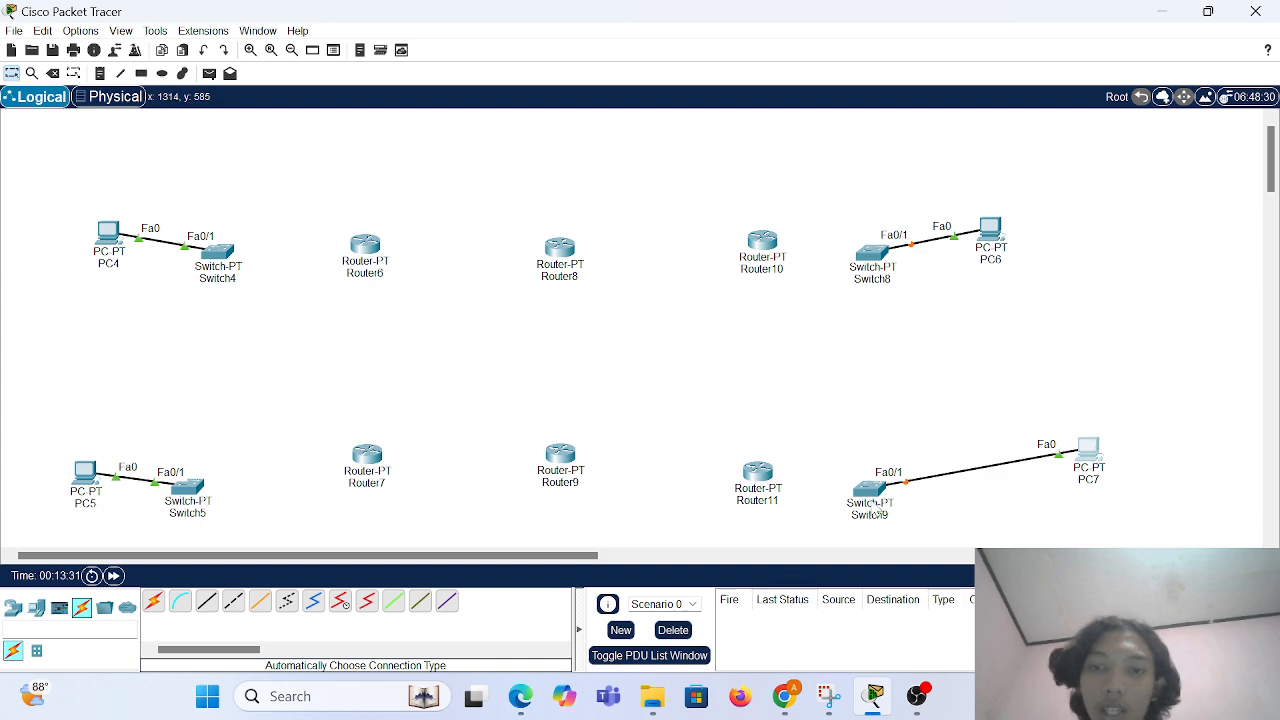
pyautogui.moveTo(868, 491); pyautogui.dragTo(876, 486)
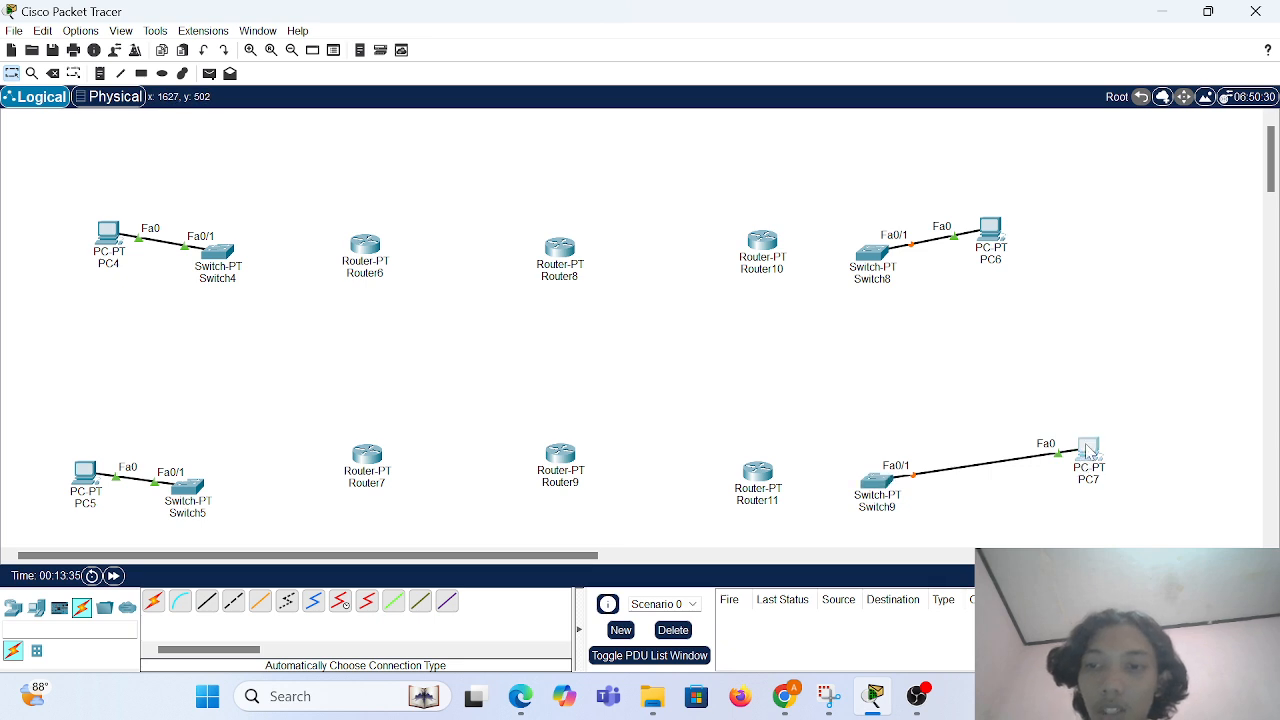
pyautogui.moveTo(1086, 448); pyautogui.dragTo(1047, 461)
# Connect Switch4 to Router6 and Switch5 to Router7 with automatically chosen connection types.
pyautogui.click(153, 600)
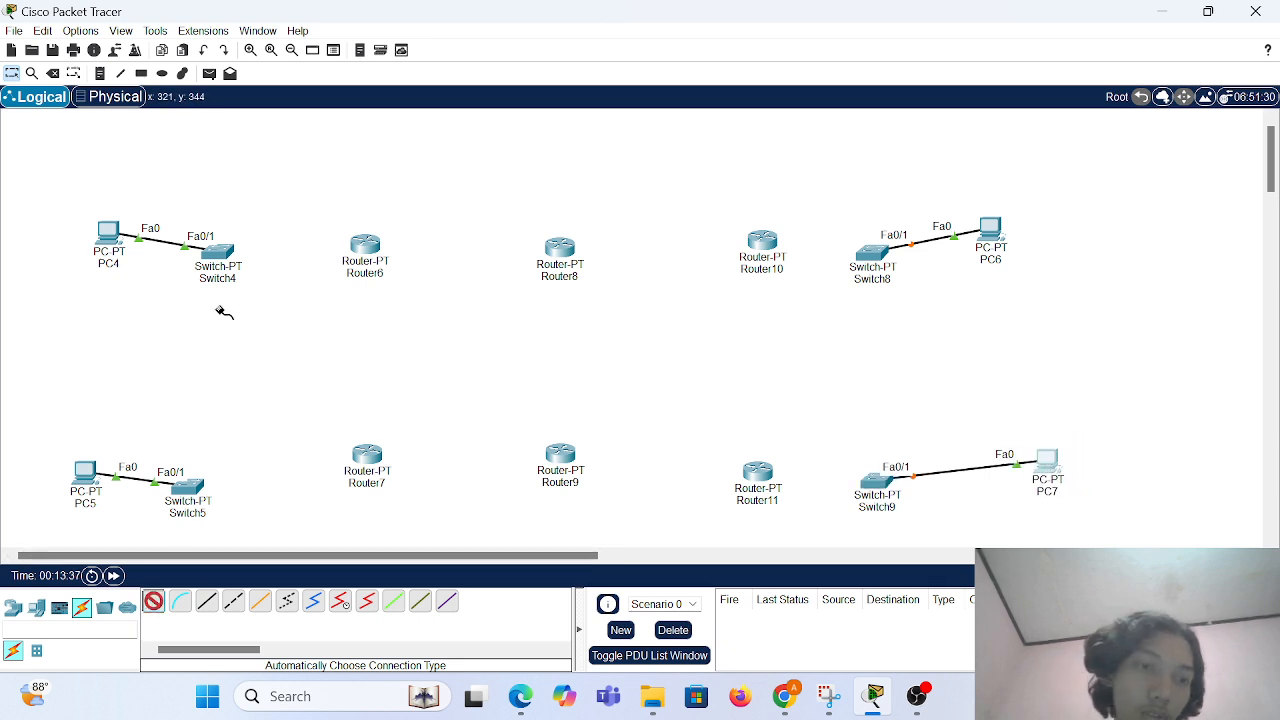
pyautogui.click(220, 258)
pyautogui.click(364, 252)
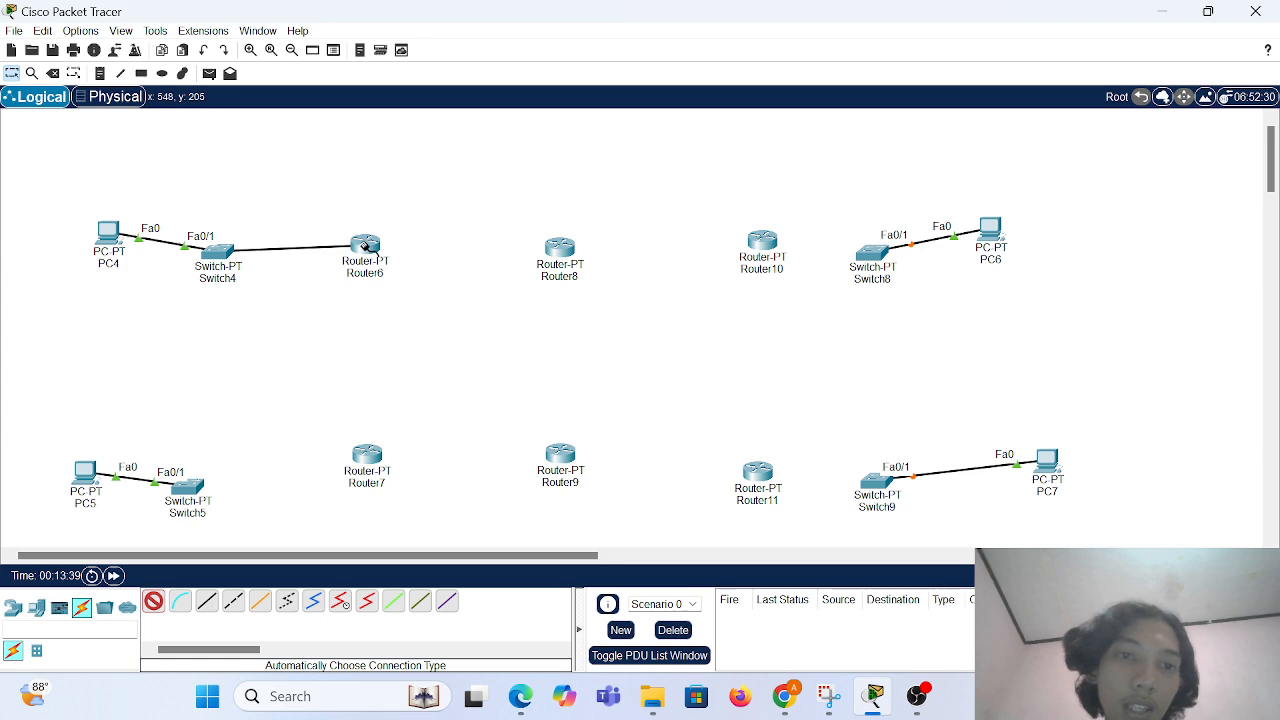
pyautogui.click(153, 600)
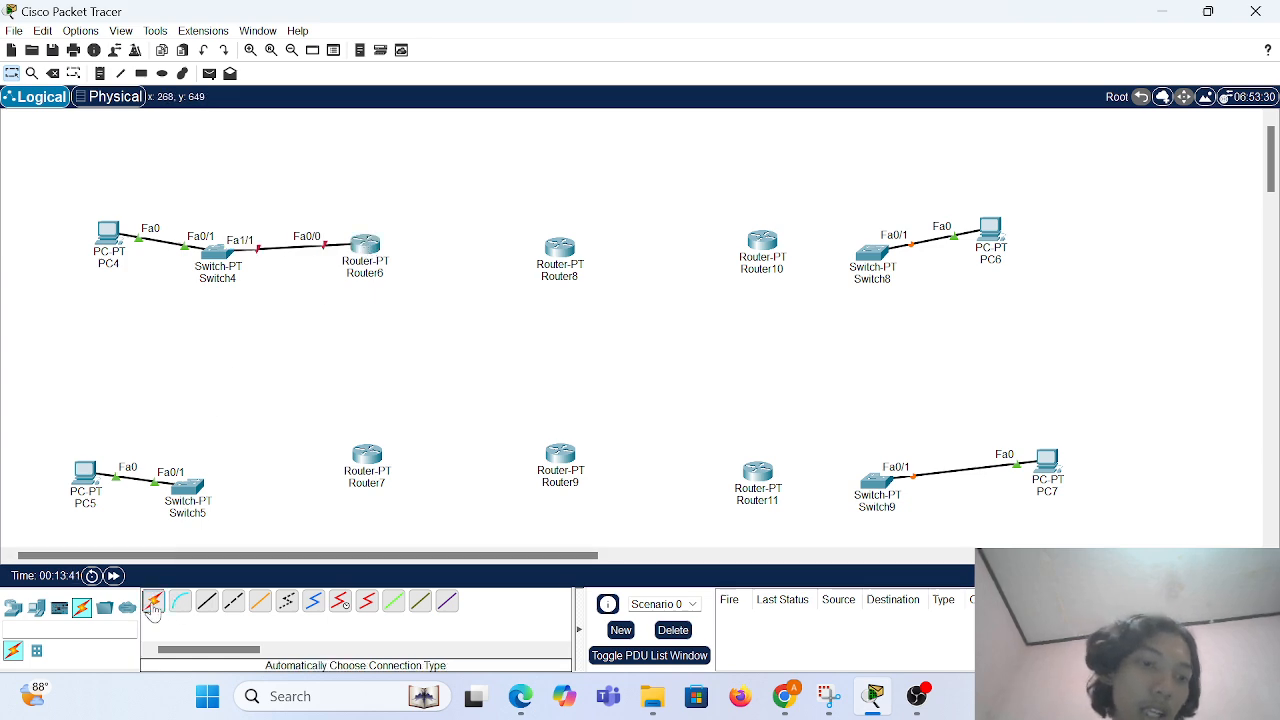
pyautogui.click(190, 487)
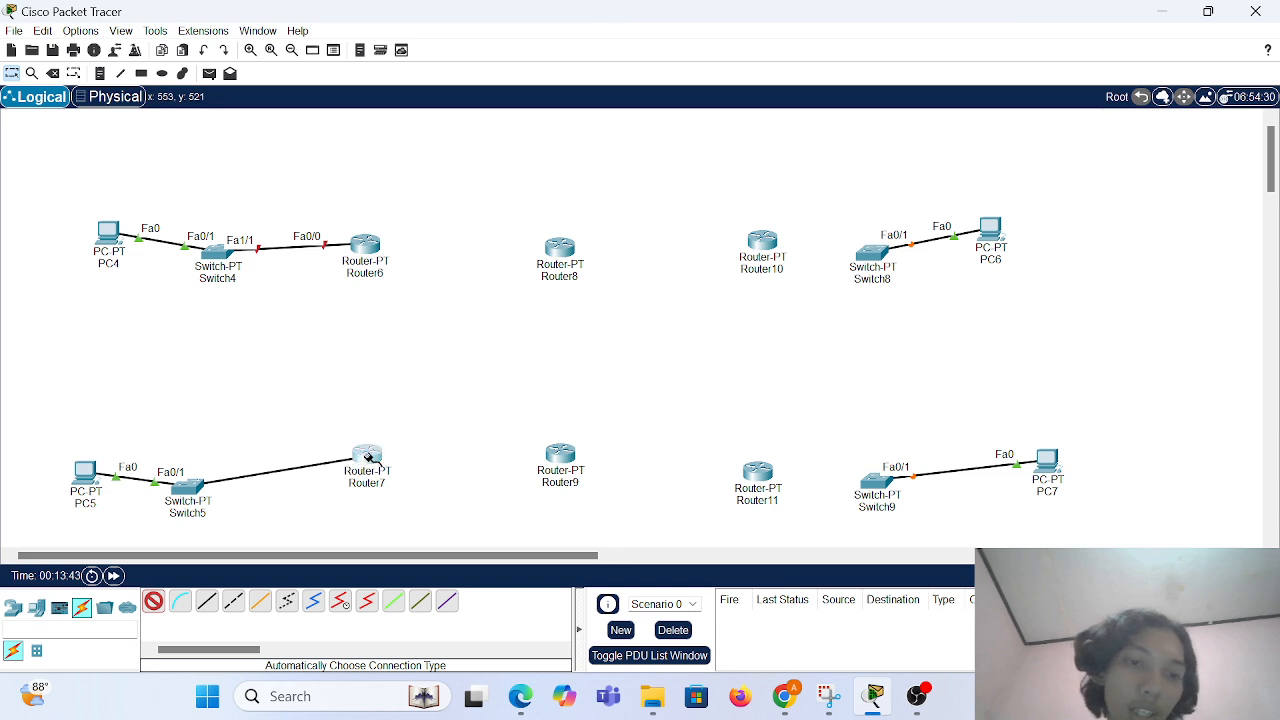
pyautogui.click(366, 455)
# Connect Switch8 to Router10 and Switch9 to Router11 with automatically chosen connection types.
pyautogui.click(155, 601)
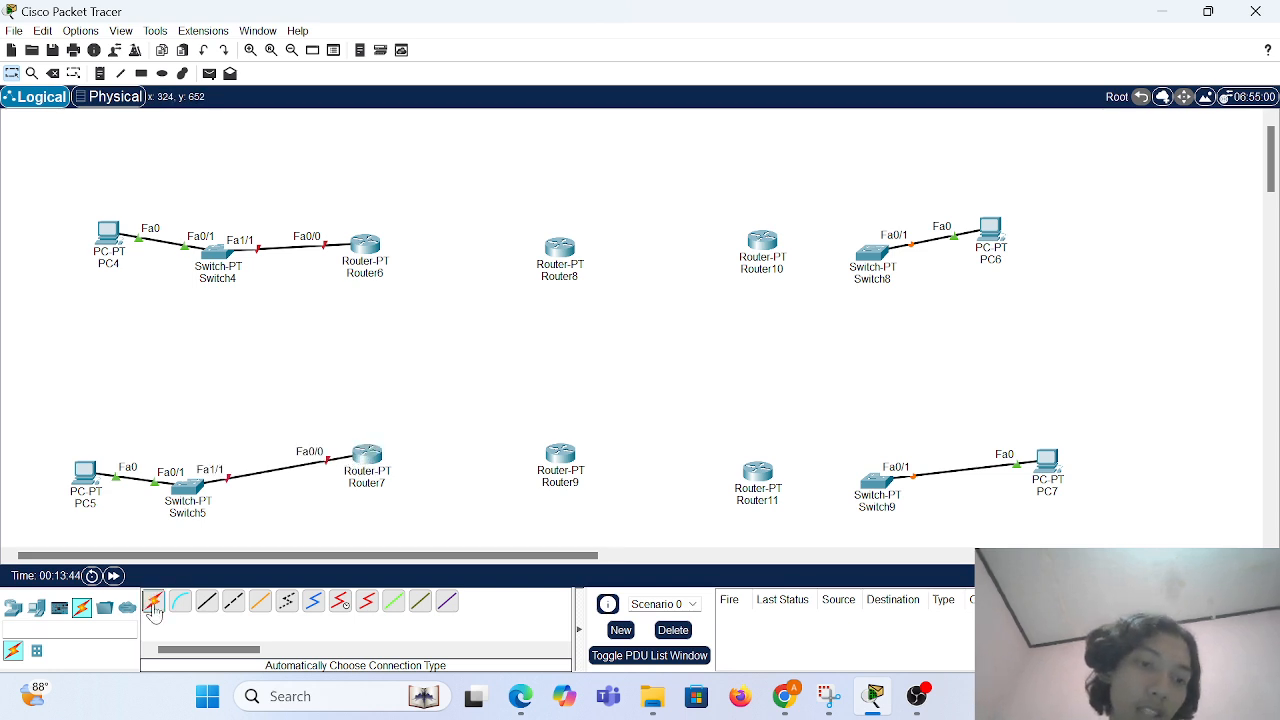
pyautogui.click(885, 258)
pyautogui.click(762, 242)
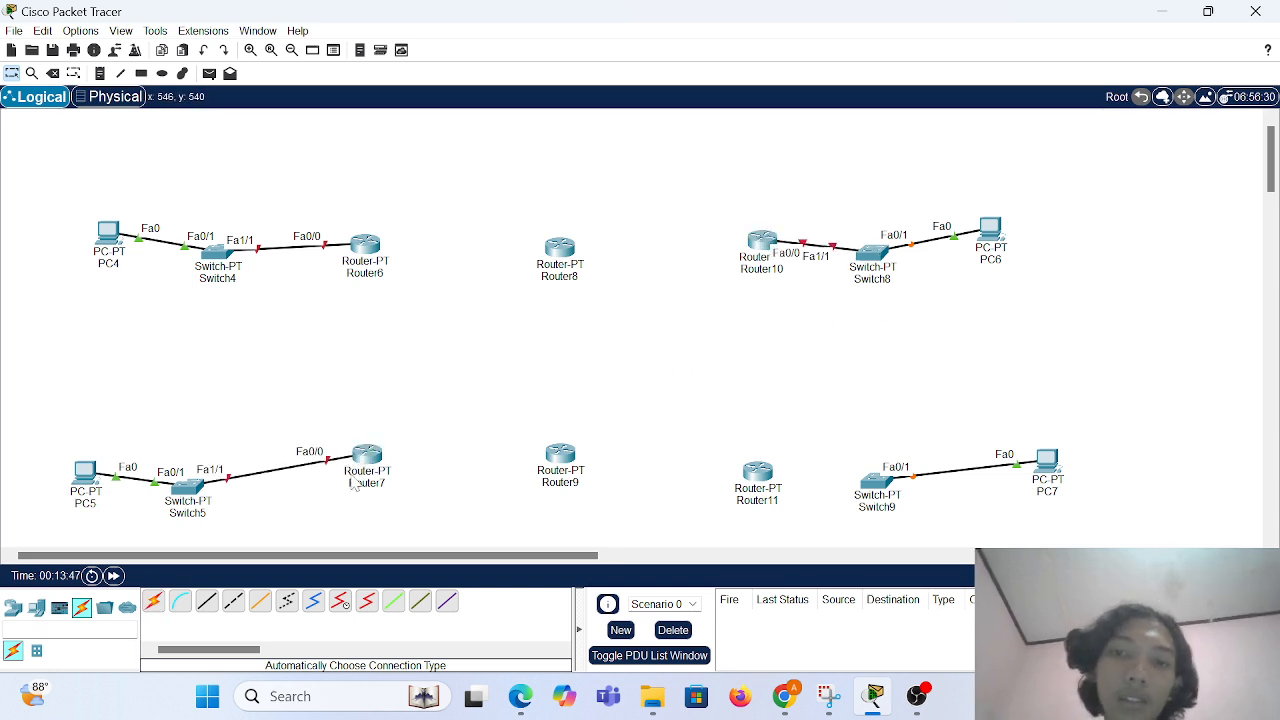
pyautogui.click(155, 603)
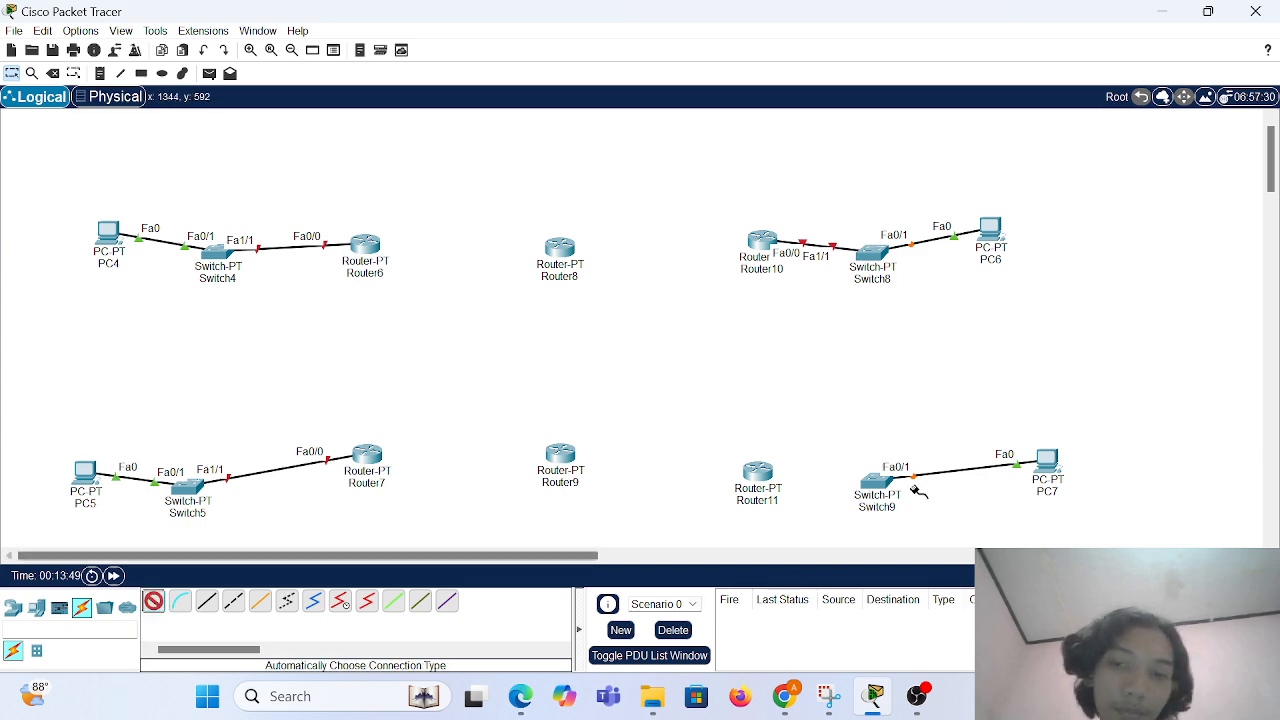
pyautogui.click(873, 481)
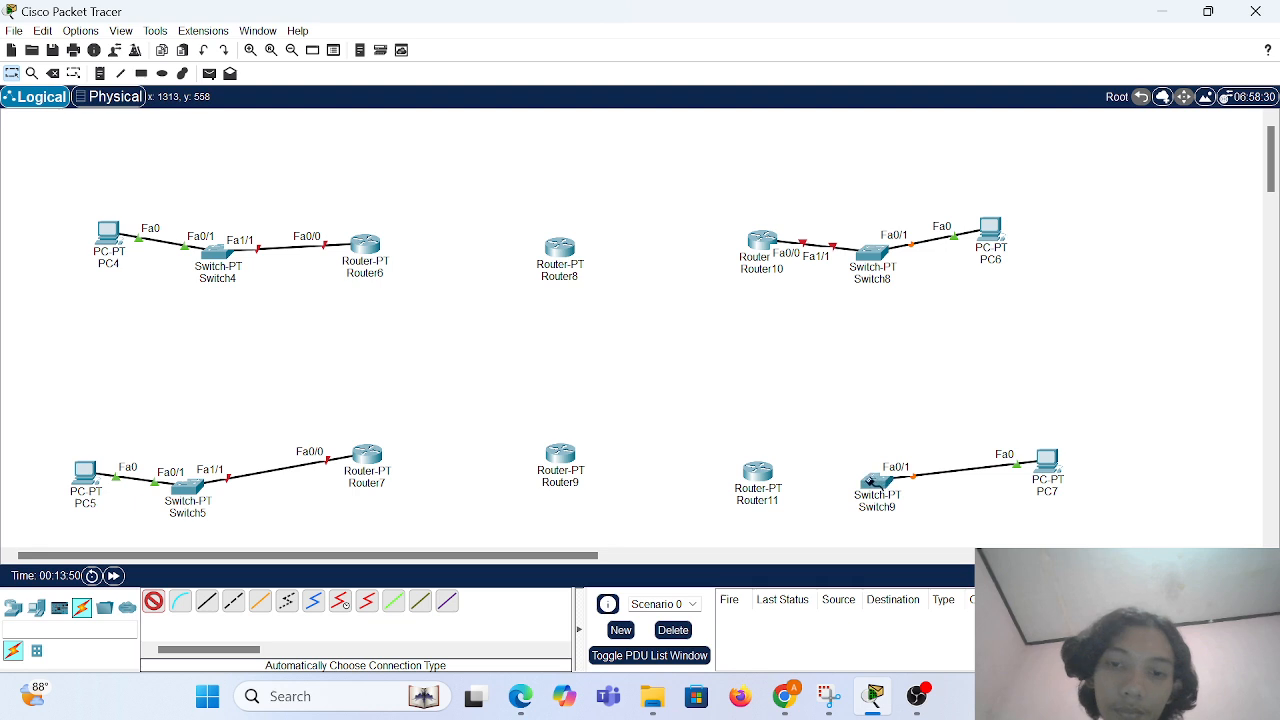
pyautogui.click(760, 474)
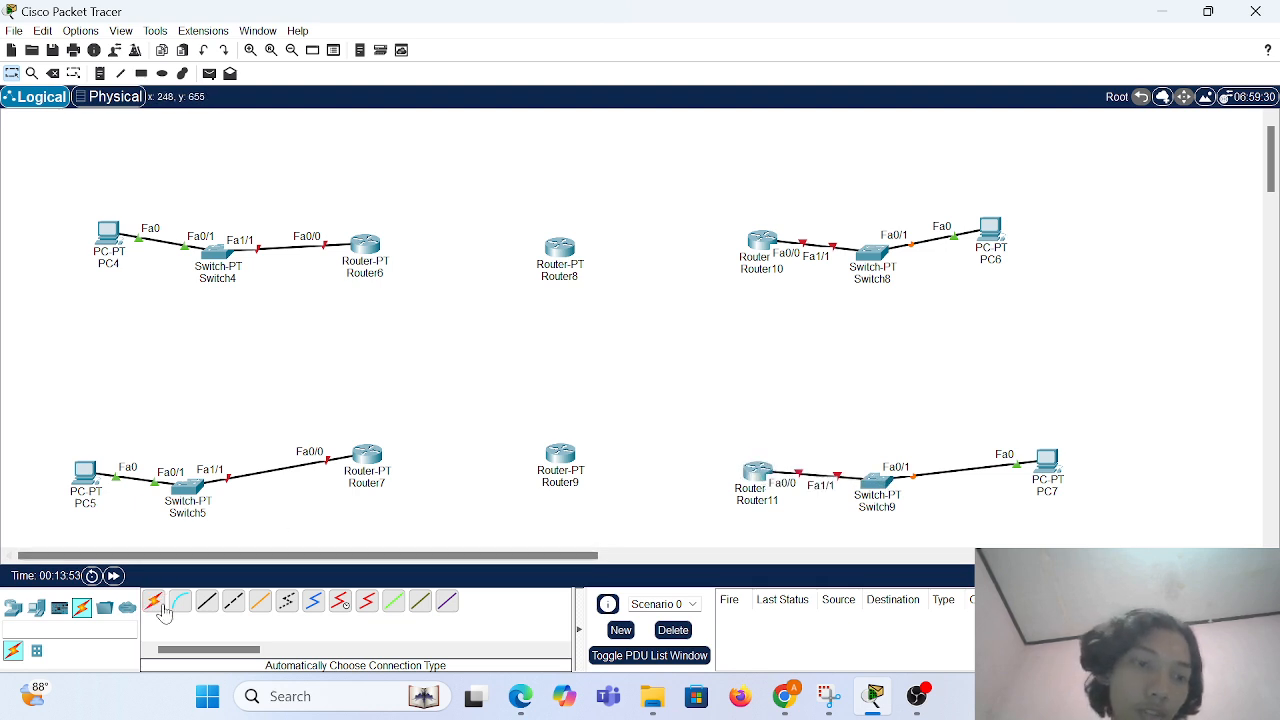
# Connect Router6 to Router8 with an automatically chosen connection type.
pyautogui.click(368, 250)
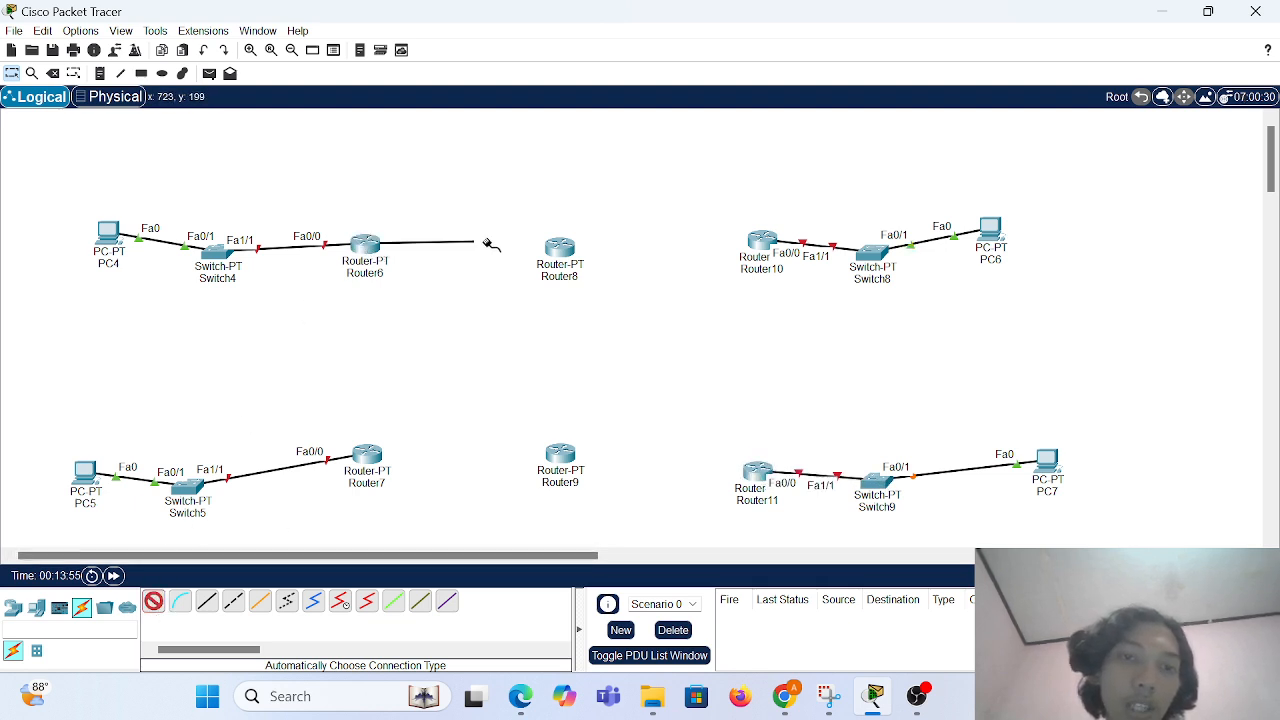
pyautogui.click(563, 254)
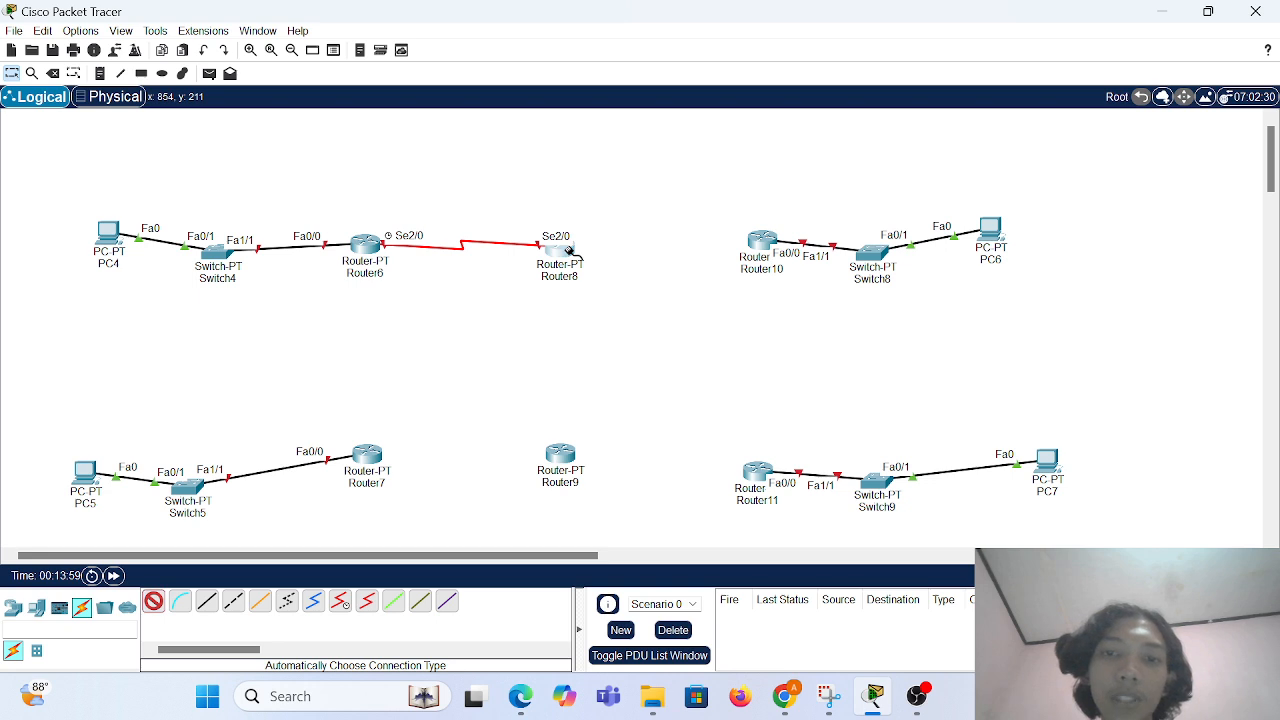
# Connect Router10 to Router8 and Router7 to Router9 with automatically chosen connection types.
pyautogui.click(760, 240)
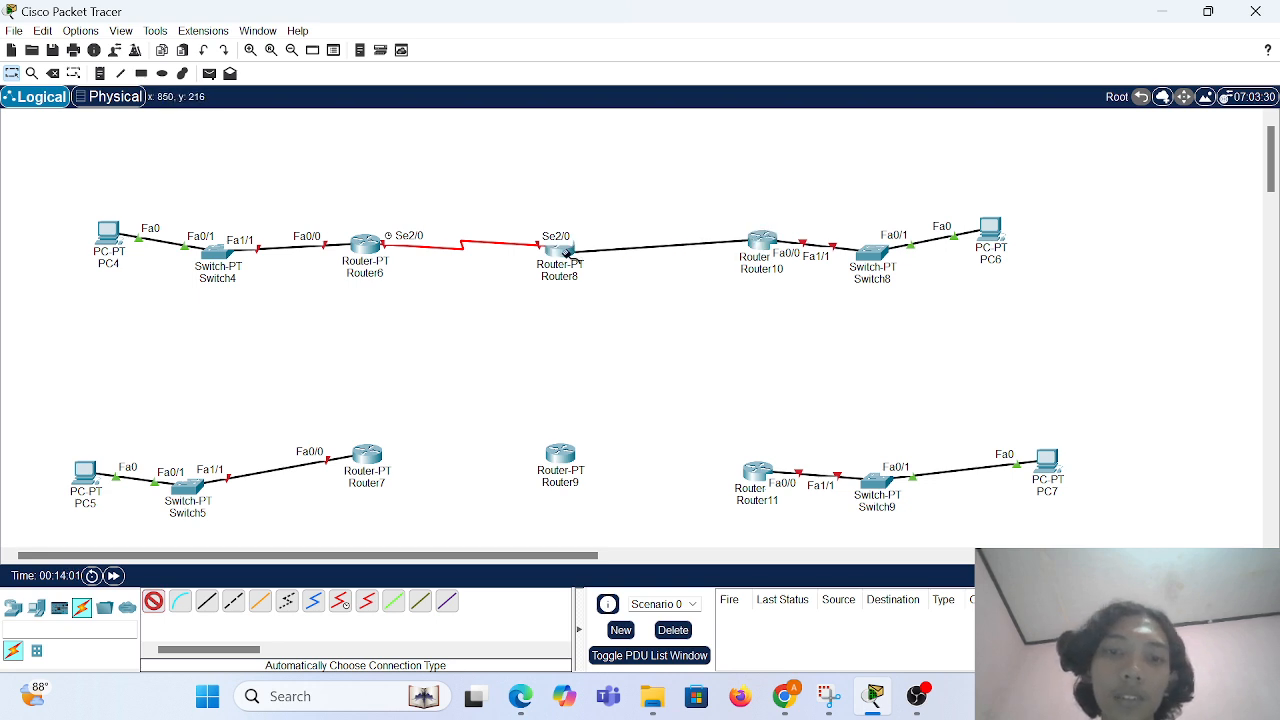
pyautogui.click(563, 256)
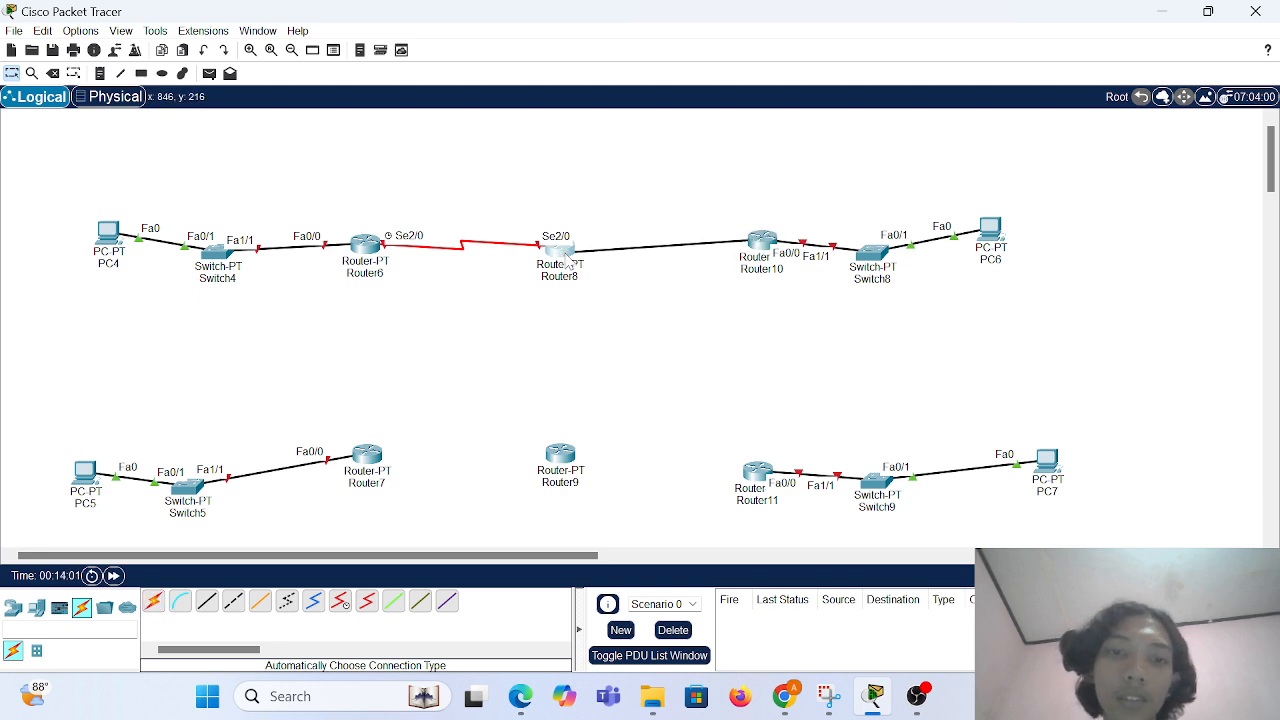
pyautogui.click(154, 601)
pyautogui.click(375, 452)
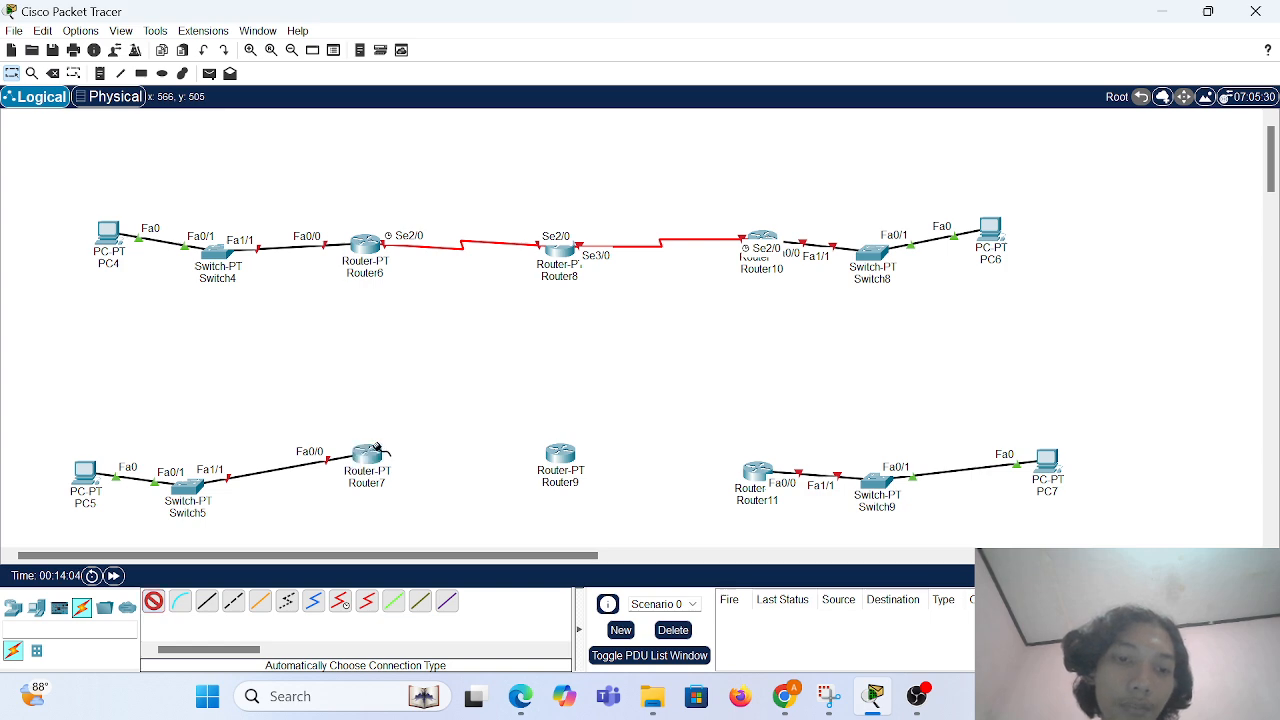
pyautogui.click(560, 455)
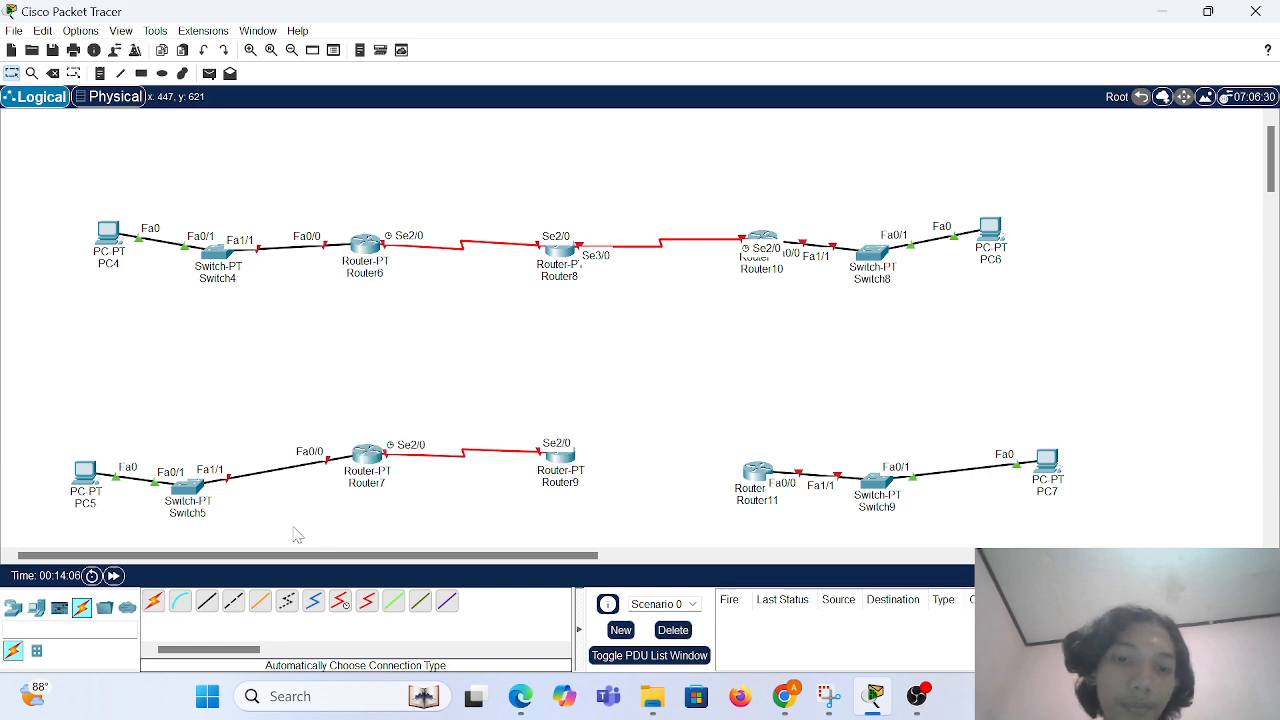
# Connect Router11 to Router9 with an automatically chosen connection type.
pyautogui.click(154, 601)
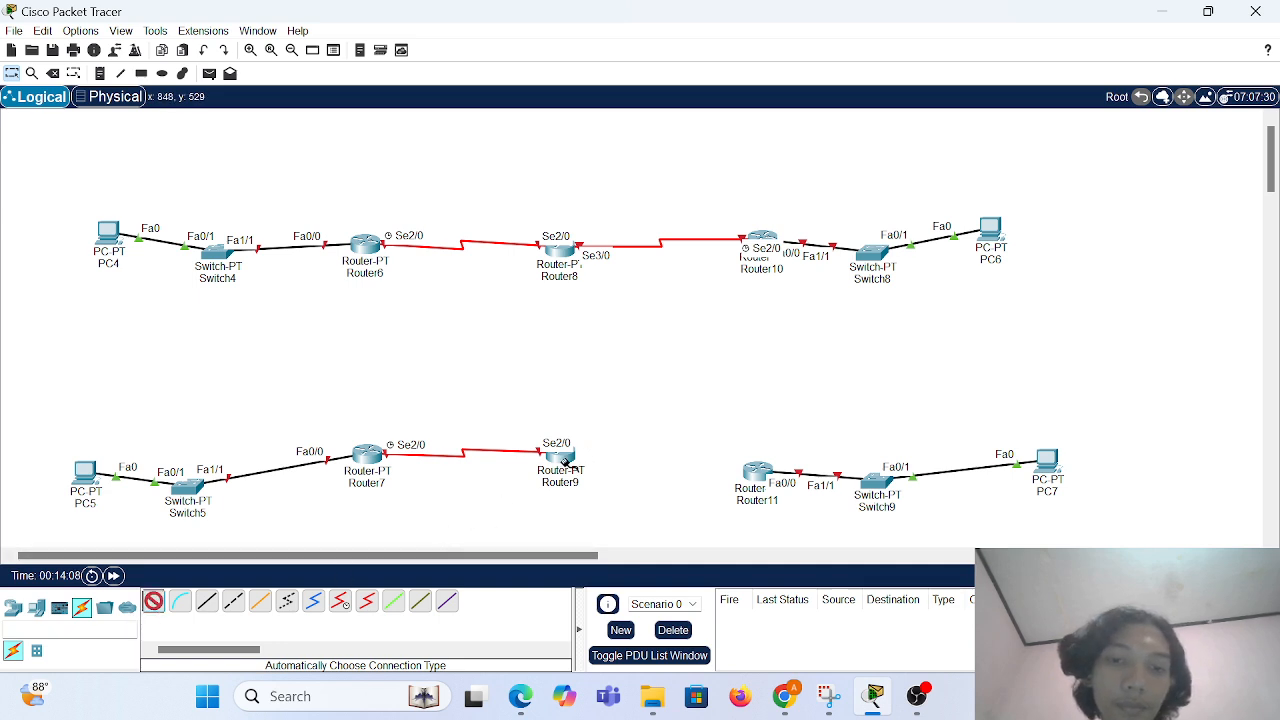
pyautogui.click(760, 475)
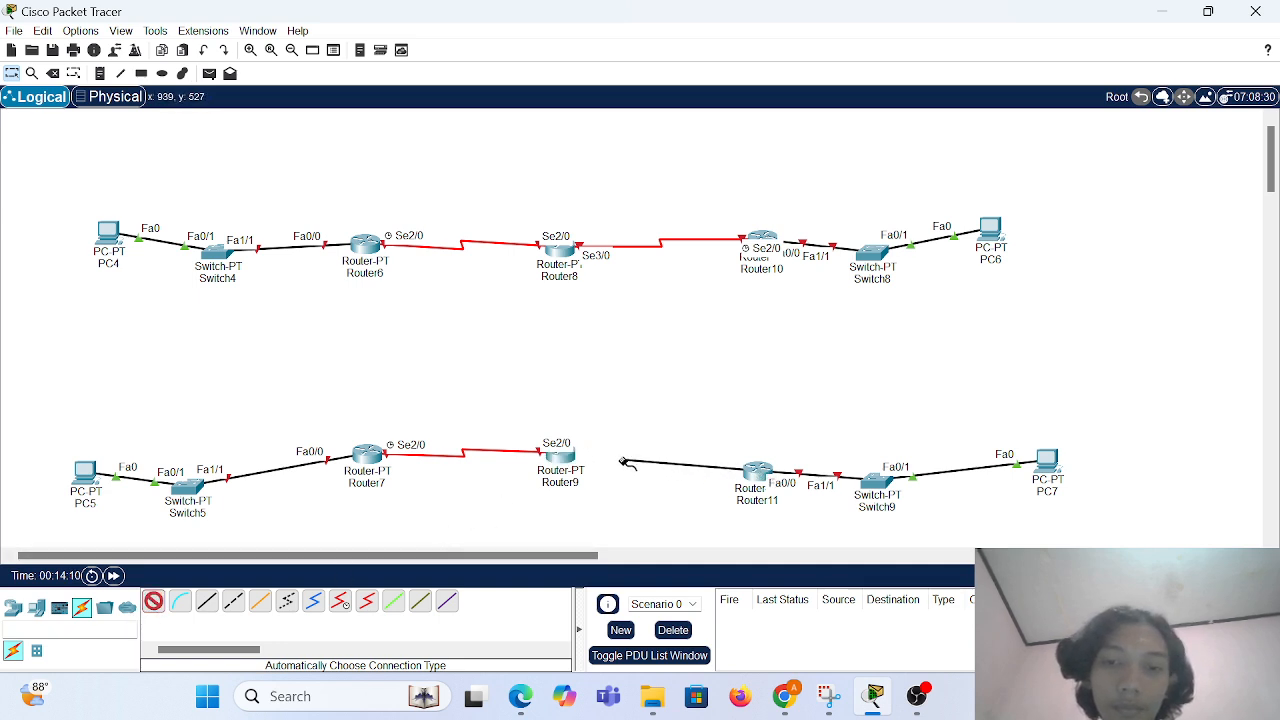
pyautogui.click(560, 458)
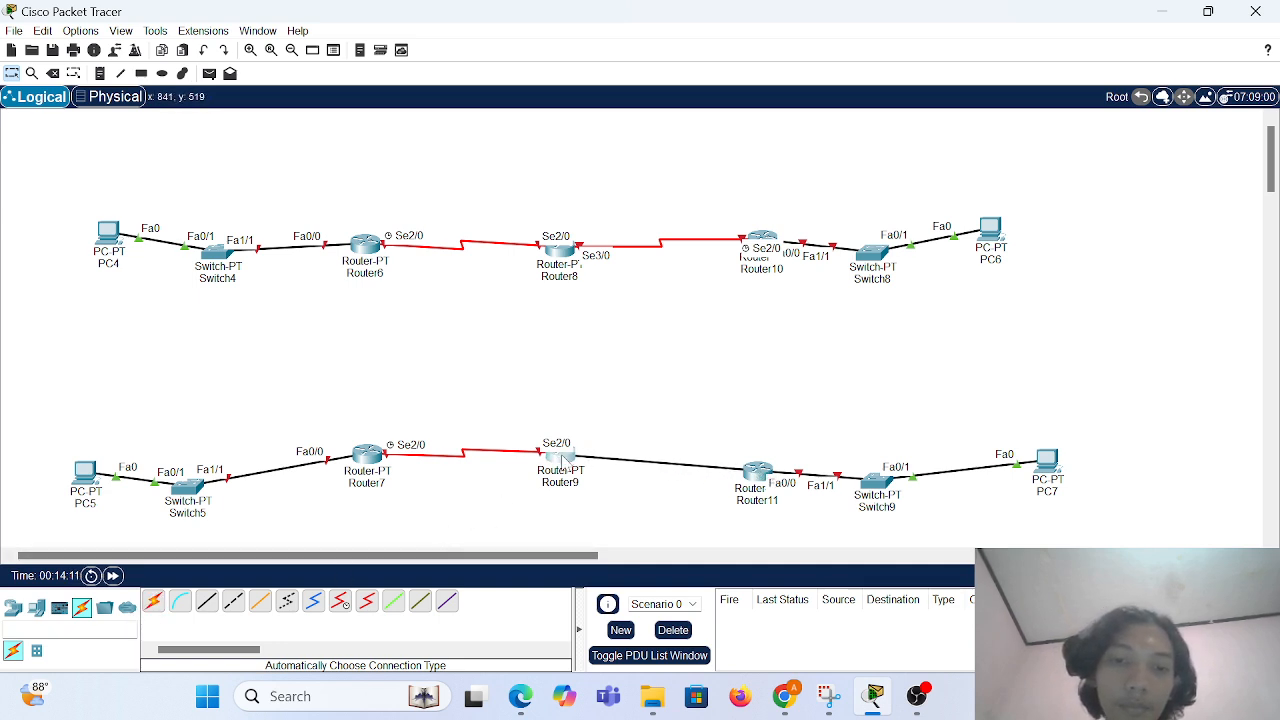
# Add the vertical links Router6 to Router7 and Router10 to Router11 with automatically chosen connection types.
pyautogui.click(154, 601)
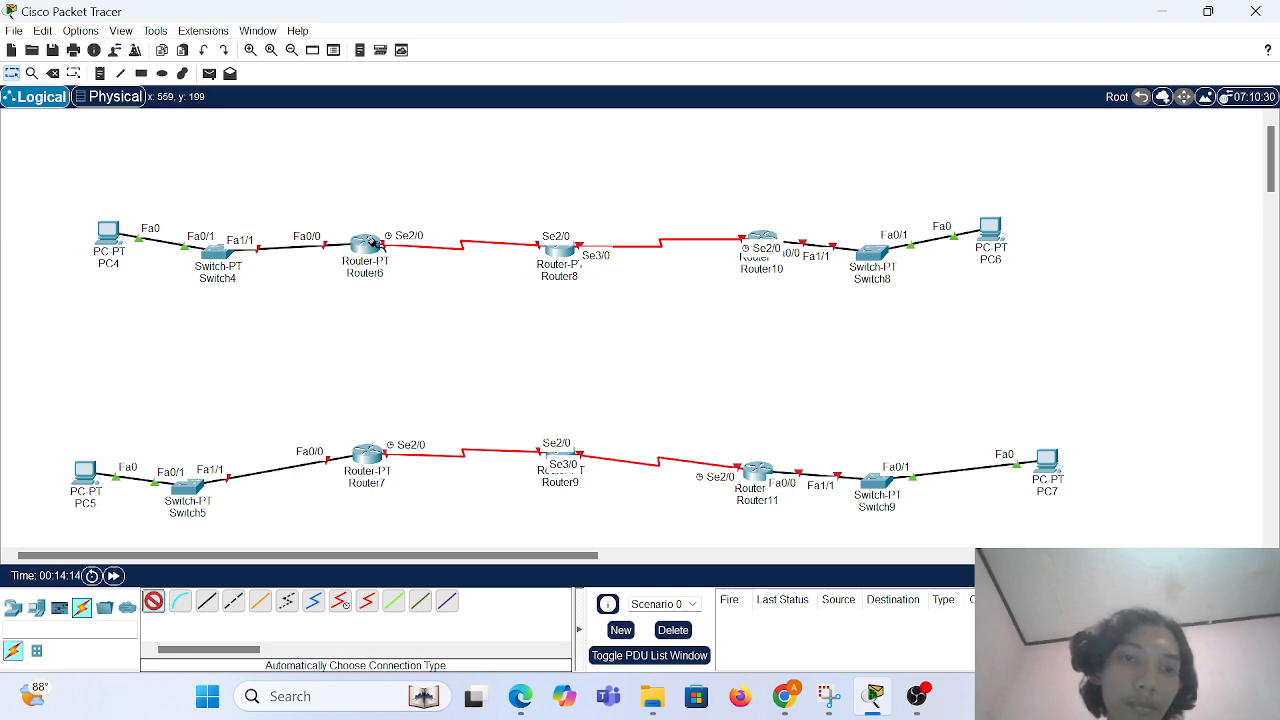
pyautogui.click(367, 250)
pyautogui.click(366, 451)
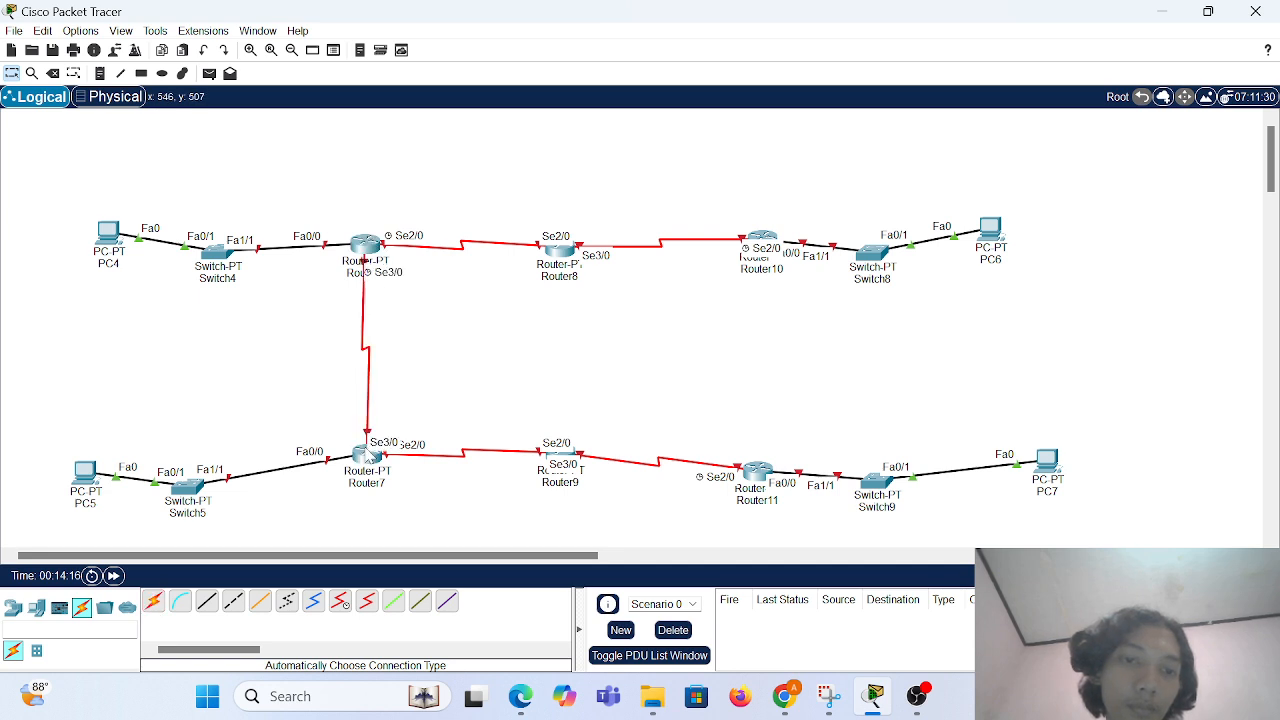
pyautogui.click(155, 601)
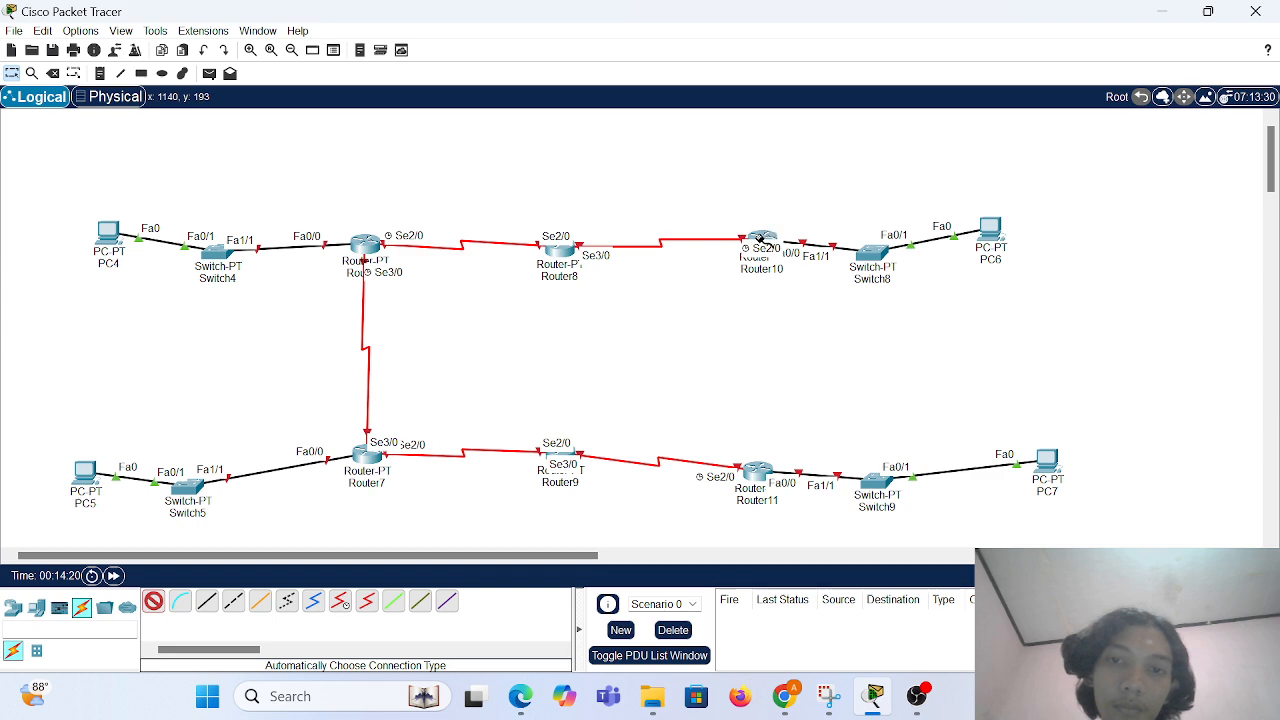
pyautogui.click(760, 240)
pyautogui.click(758, 470)
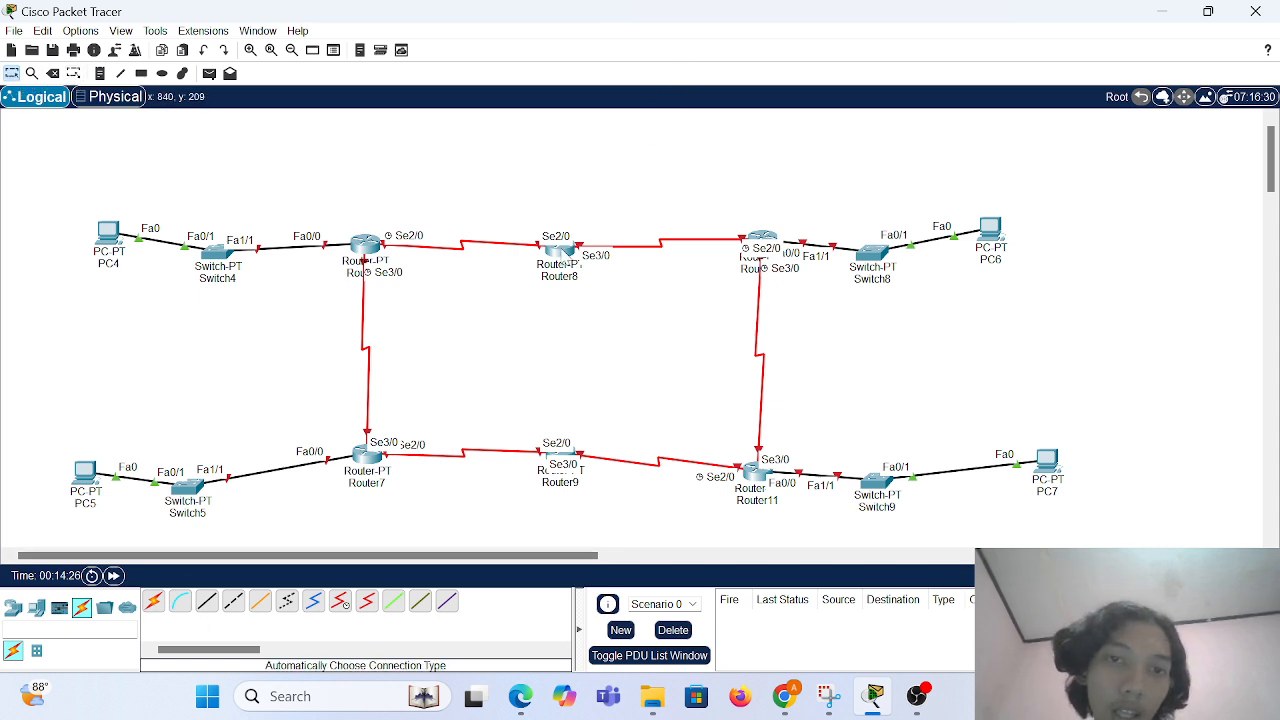
# Install two PT-ROUTER-NM-1S serial modules in empty slots of Router8 while it is powered off, and restore its power.
pyautogui.click(559, 250)
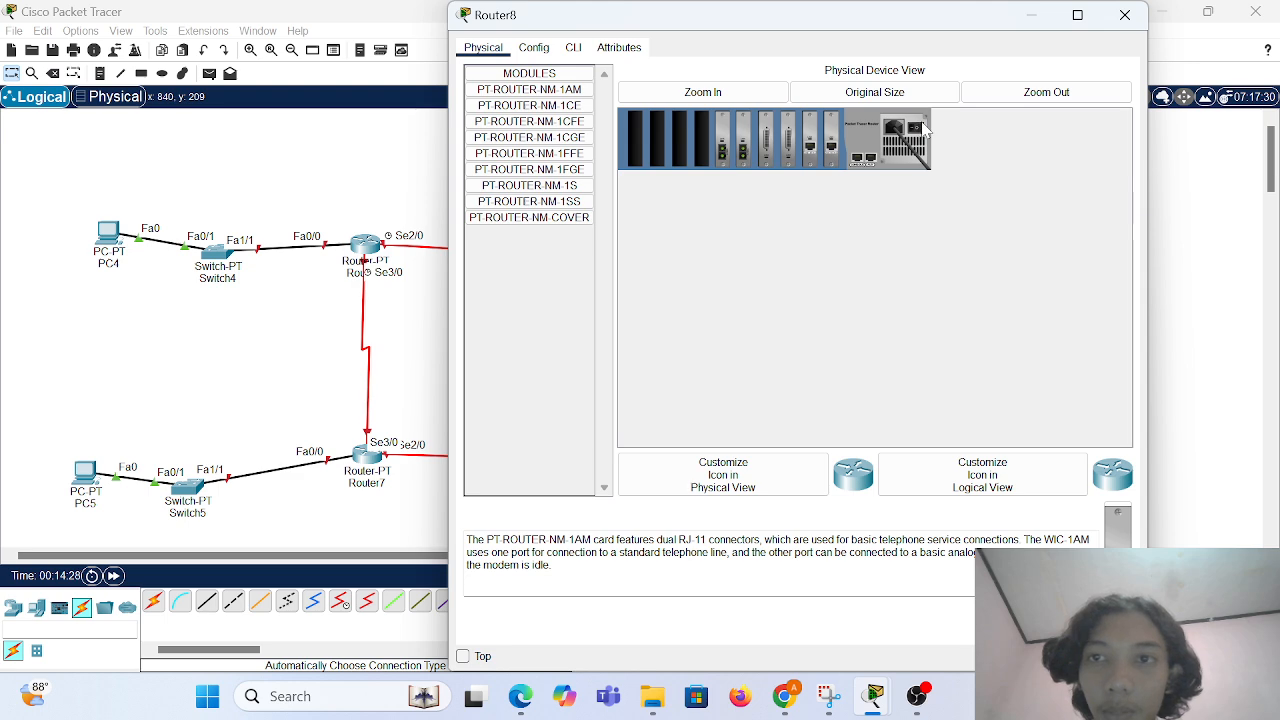
pyautogui.click(703, 92)
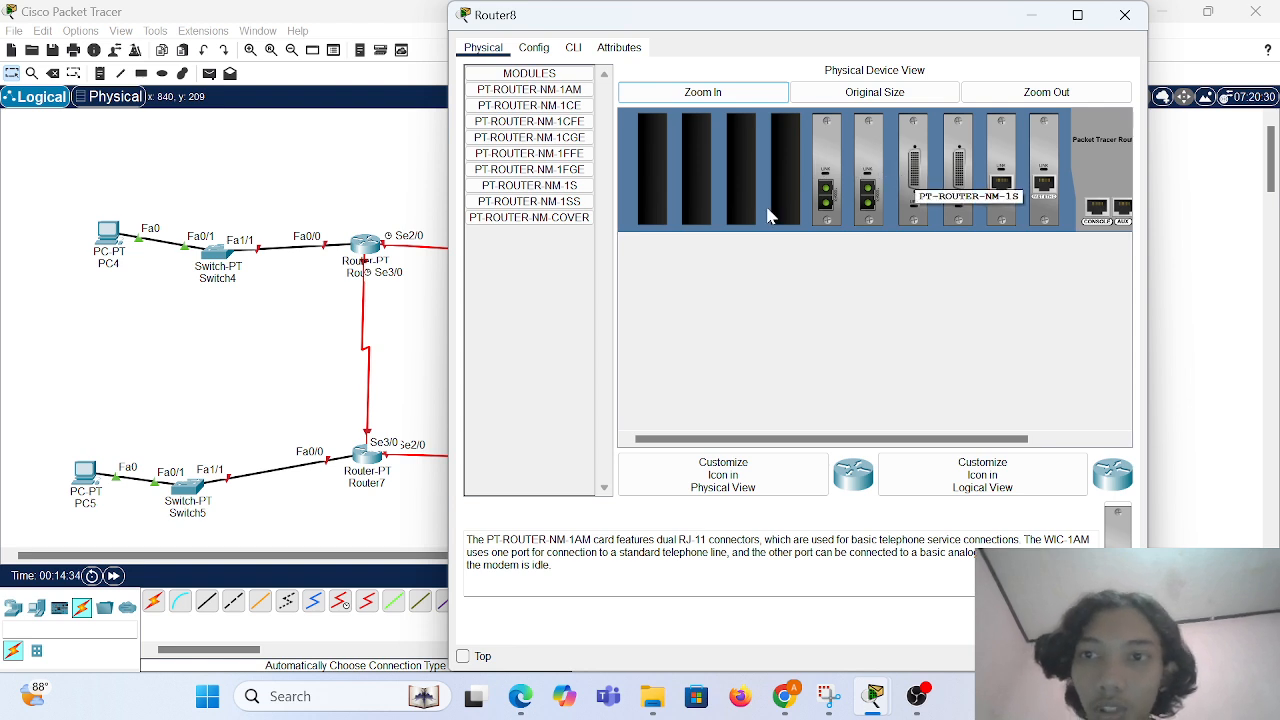
pyautogui.moveTo(570, 190); pyautogui.dragTo(785, 170)
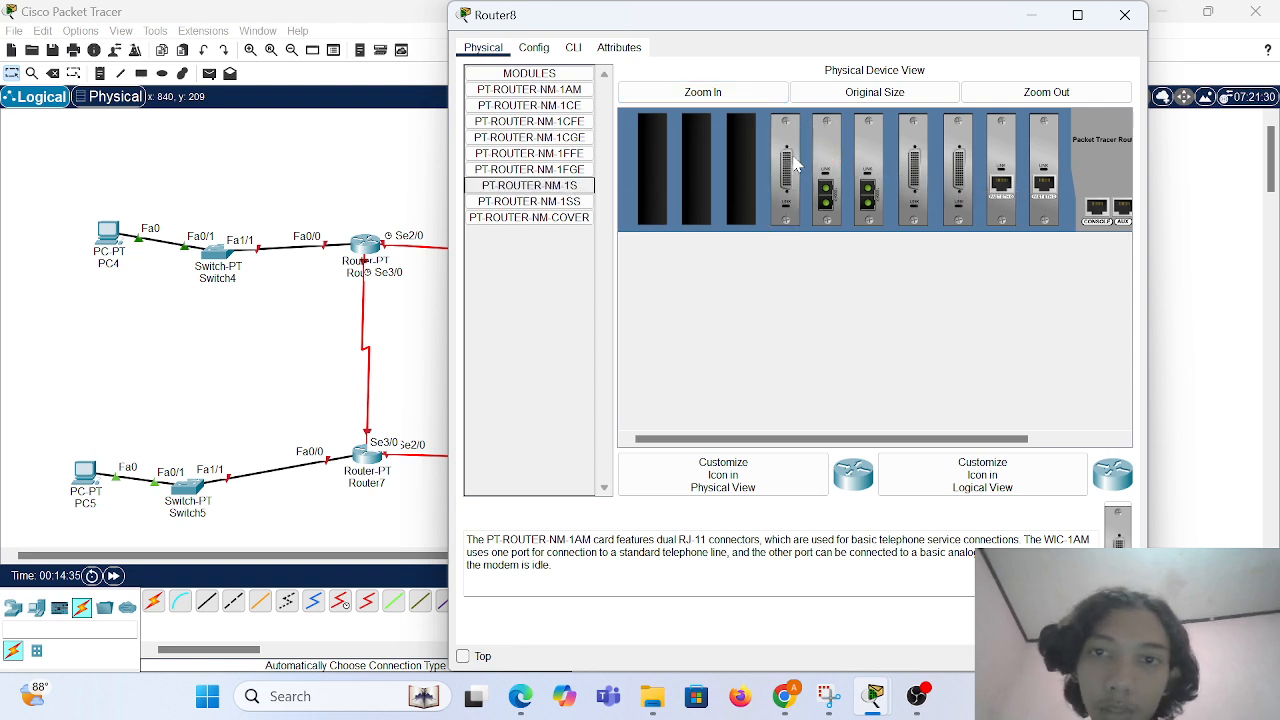
pyautogui.moveTo(570, 186); pyautogui.dragTo(736, 186)
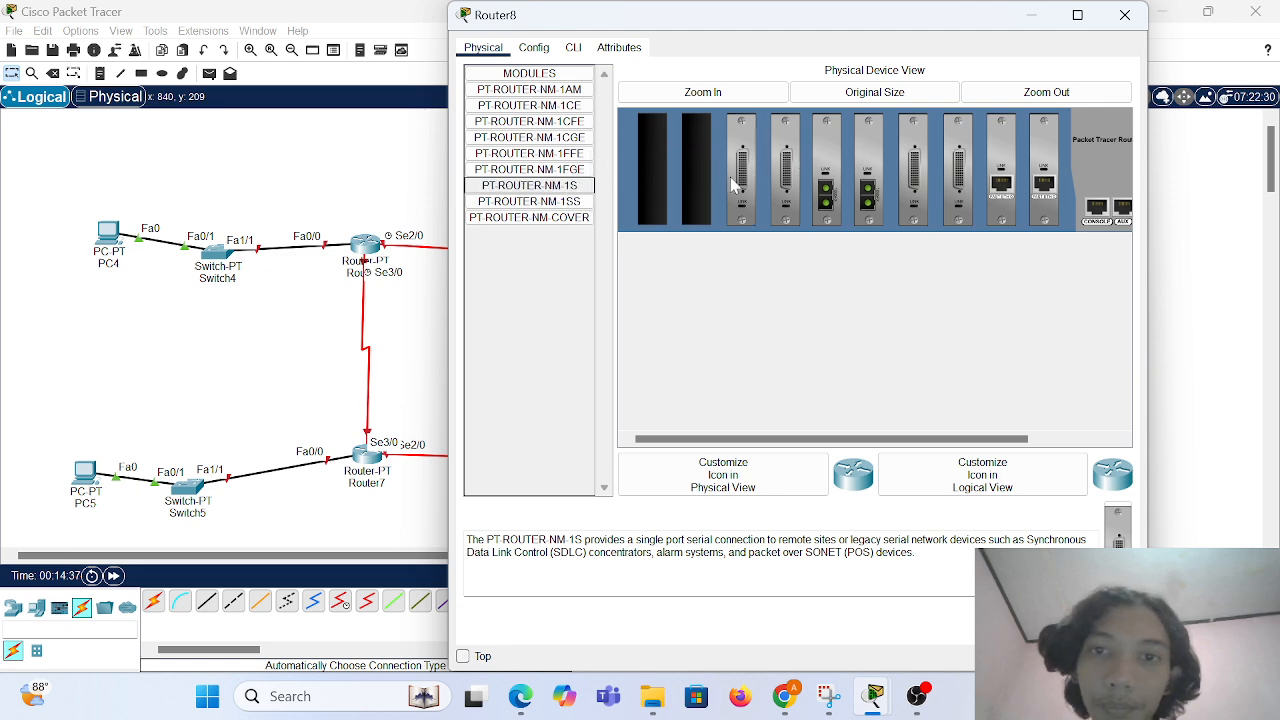
pyautogui.hscroll(2, 812, 200)
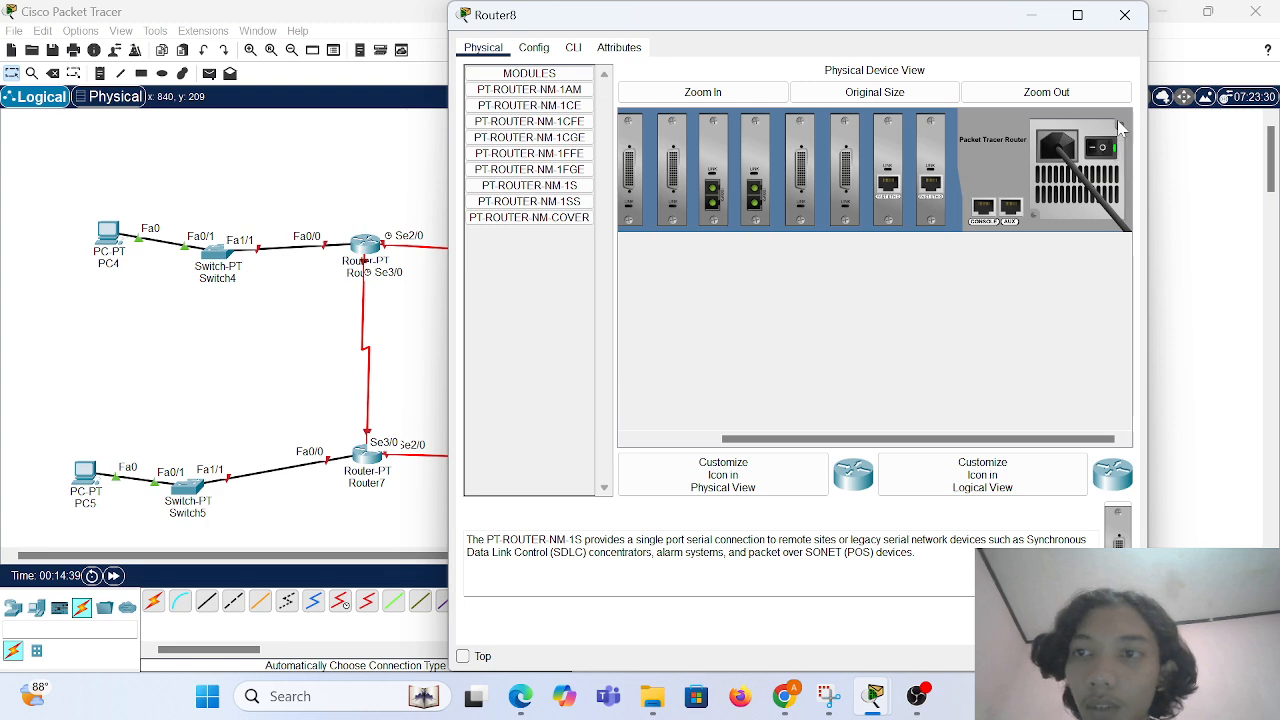
pyautogui.click(1125, 15)
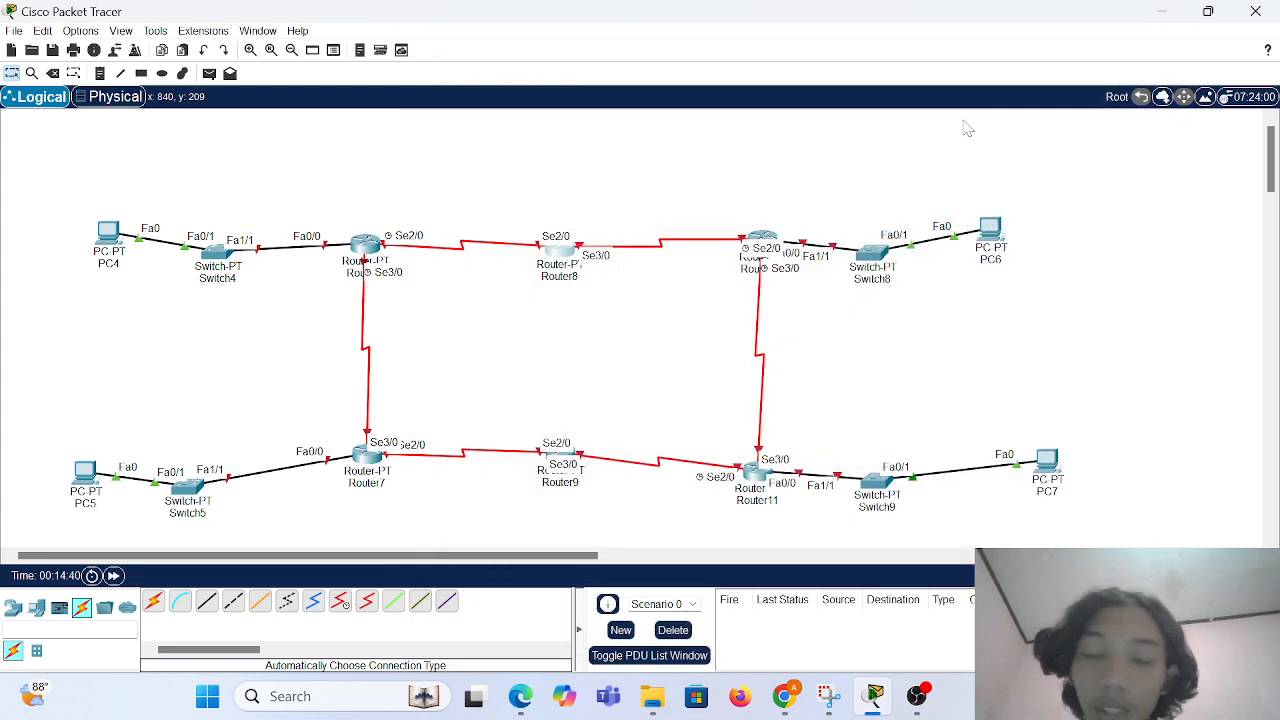
# Install two PT-ROUTER-NM-1S serial modules in empty slots of Router9 while it is powered off, and restore its power.
pyautogui.click(562, 462)
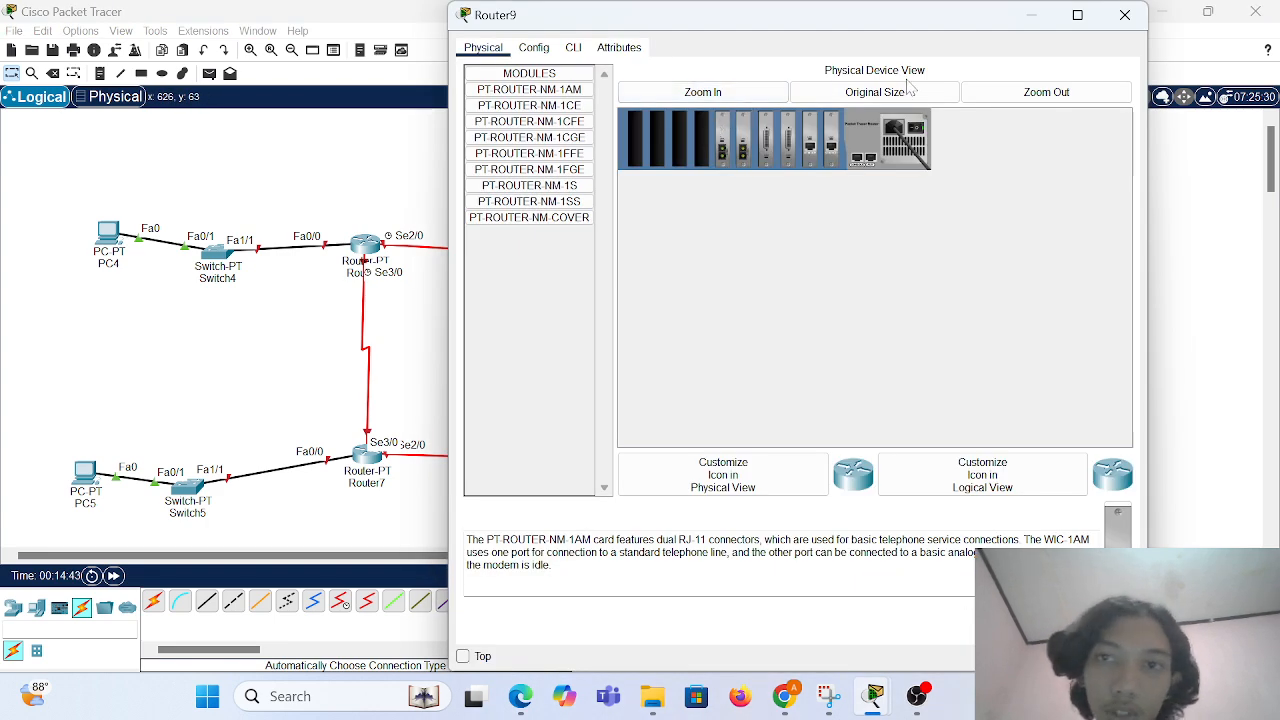
pyautogui.click(735, 90)
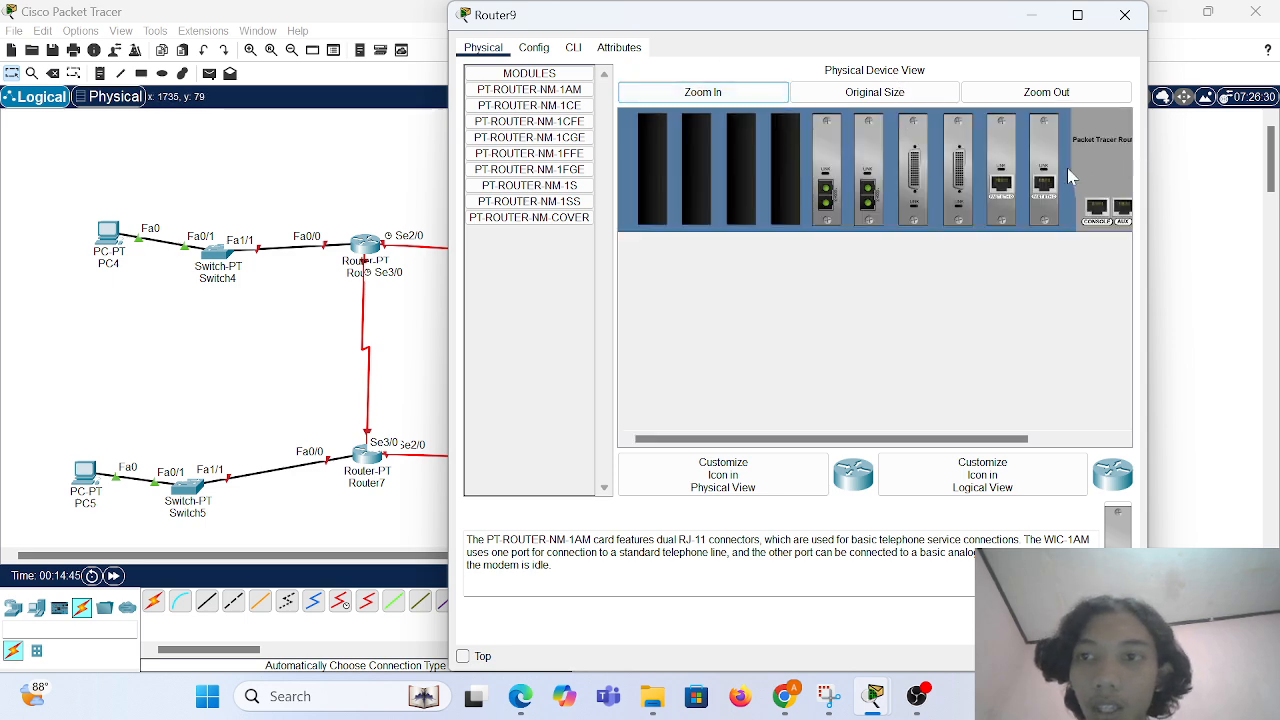
pyautogui.hscroll(3, 1070, 177)
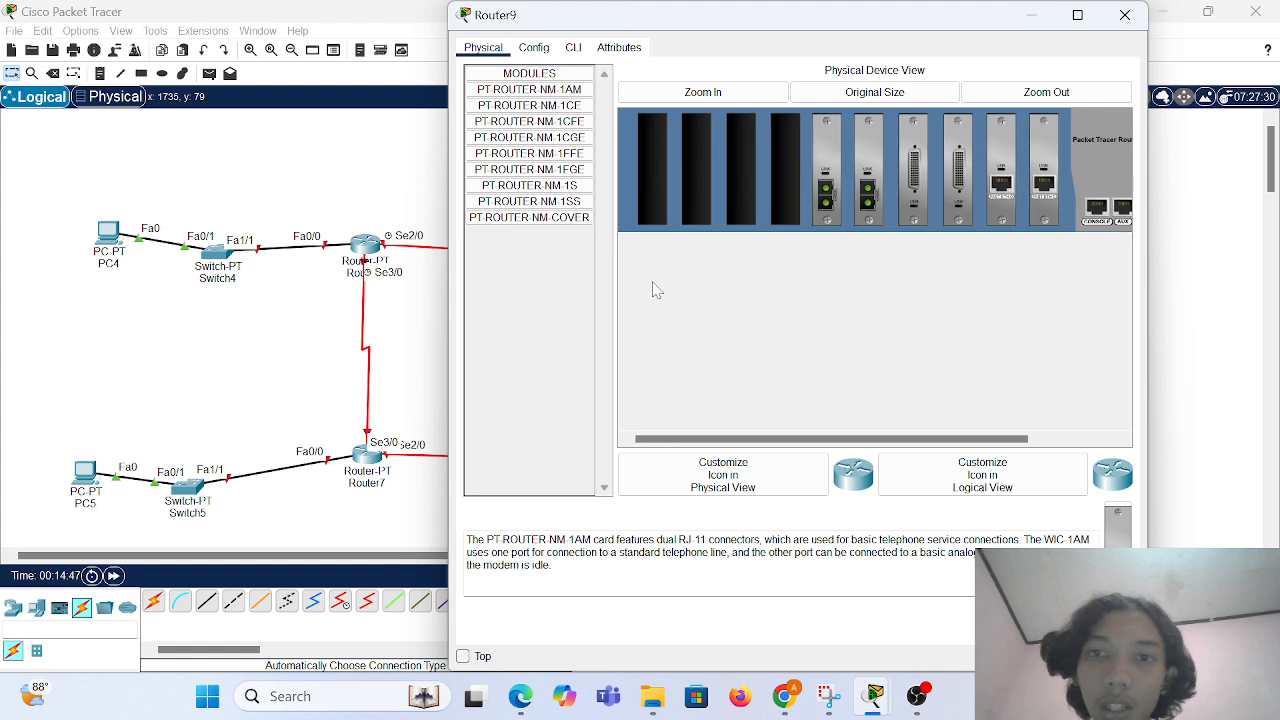
pyautogui.hscroll(-3, 655, 288)
pyautogui.moveTo(578, 188); pyautogui.dragTo(792, 171)
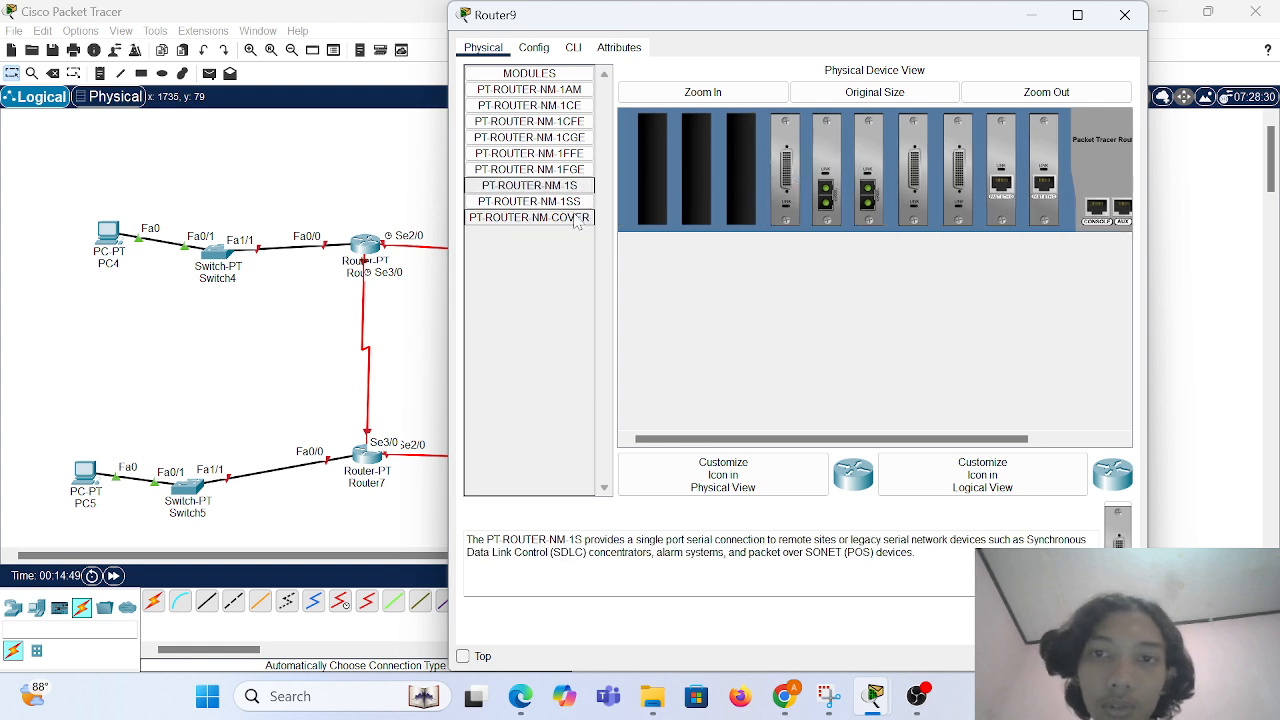
pyautogui.moveTo(585, 188); pyautogui.dragTo(740, 172)
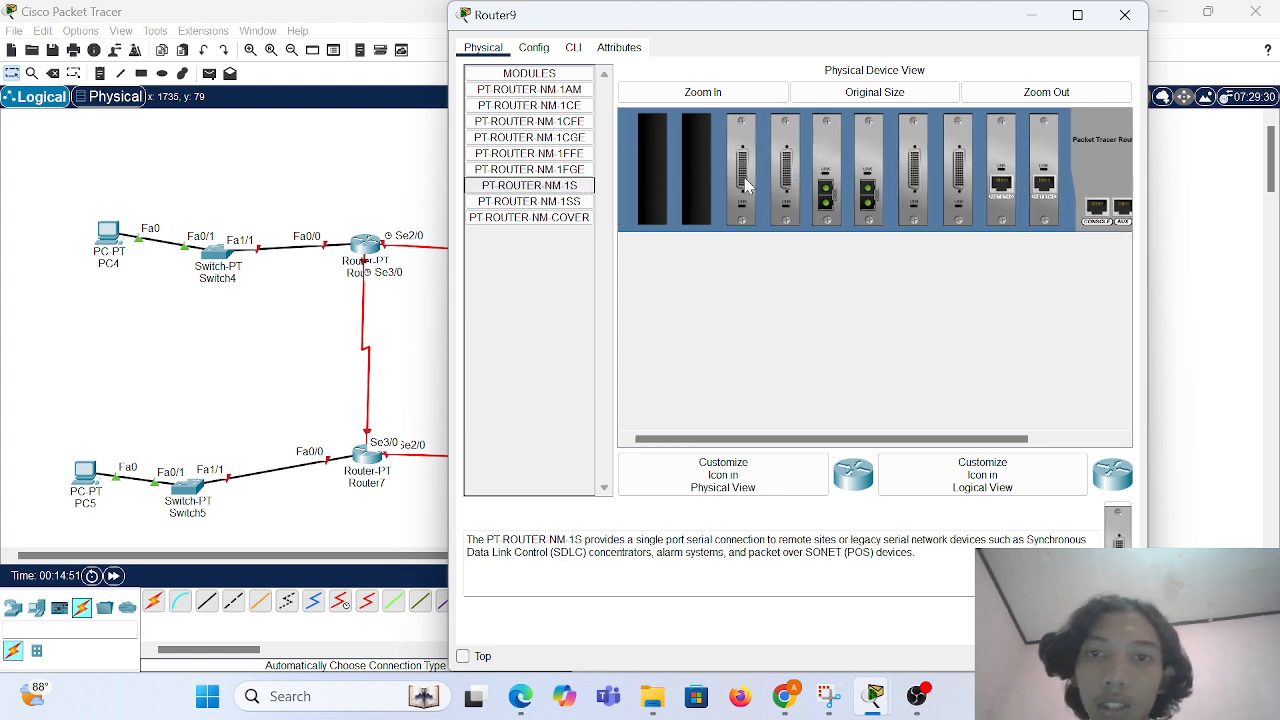
pyautogui.hscroll(3, 745, 172)
pyautogui.click(1110, 150)
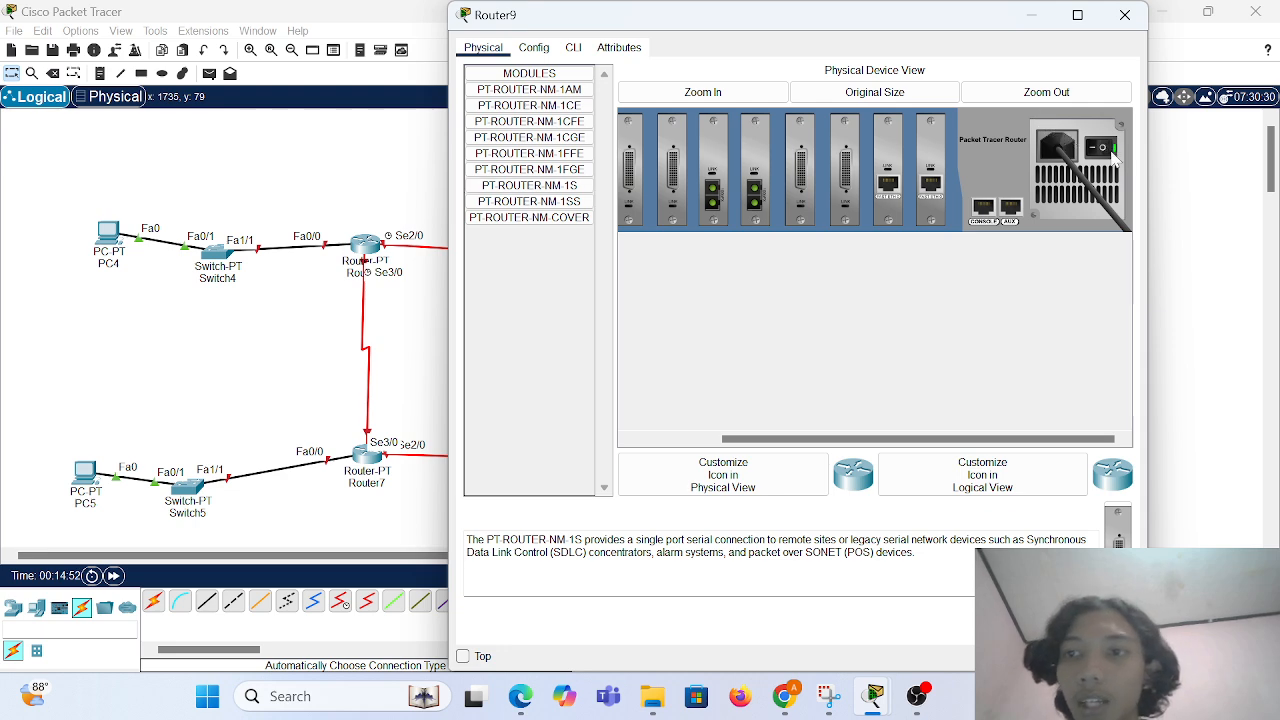
pyautogui.click(1125, 14)
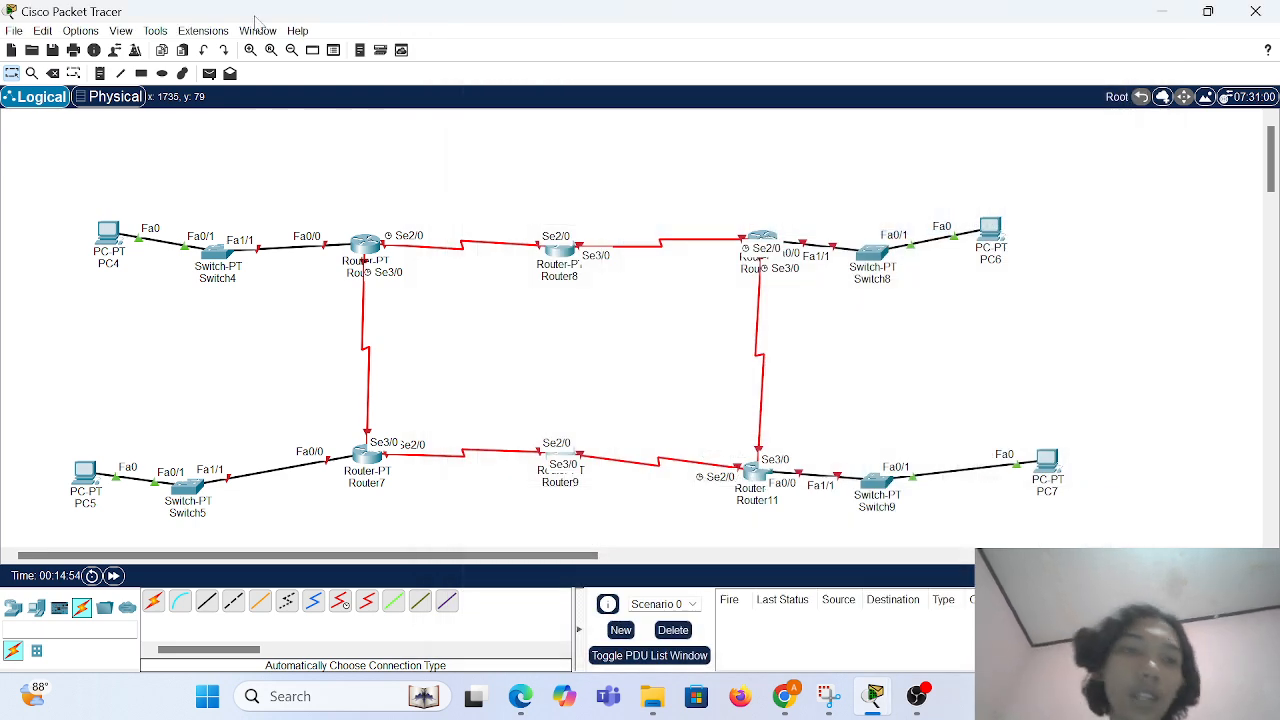
# Connect Router8 to Router9 with an automatically chosen connection type.
pyautogui.click(152, 602)
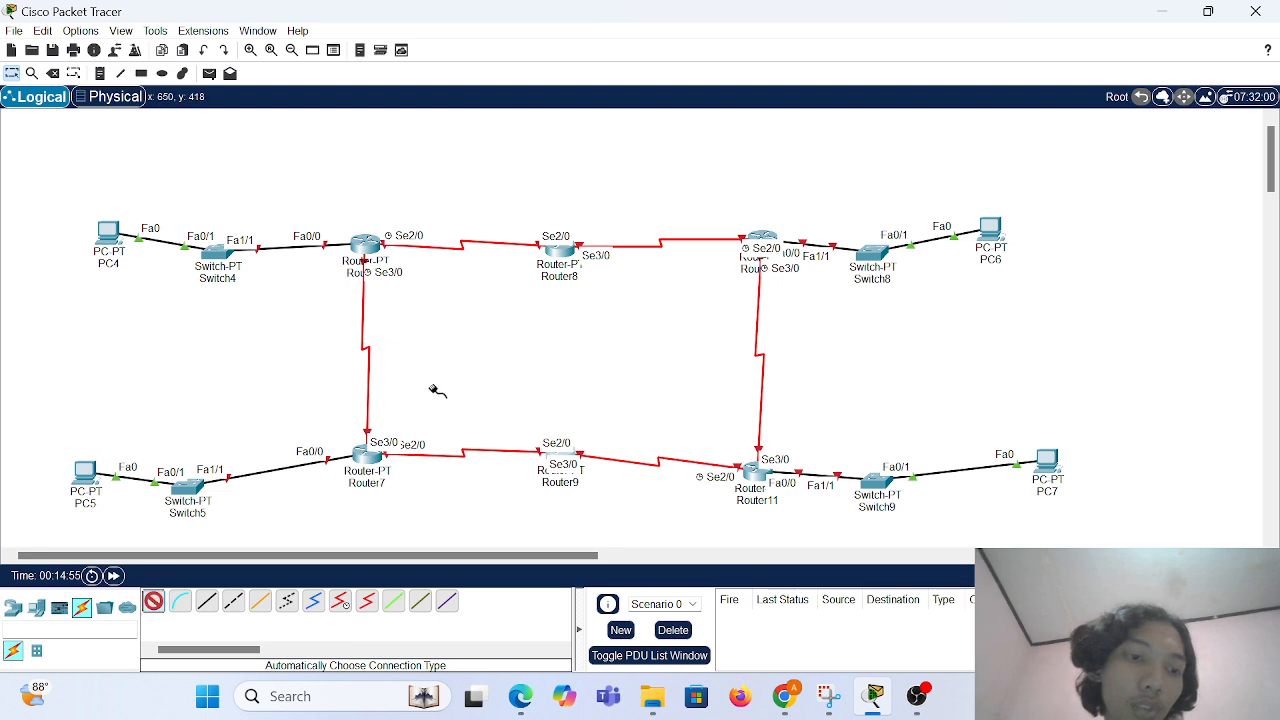
pyautogui.click(560, 258)
pyautogui.click(561, 458)
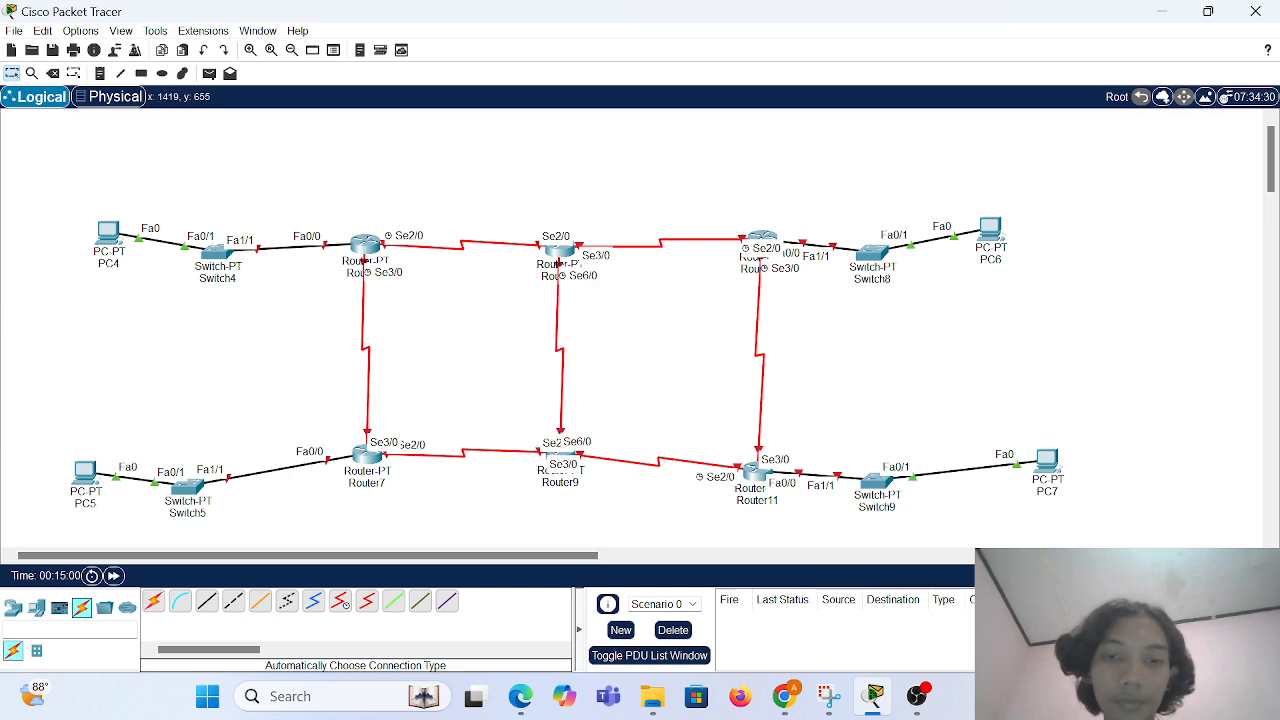
# Consult the topology sketch in Snipping Tool around network N1, and activate the Place Note tool in Packet Tracer.
pyautogui.moveTo(828, 700)
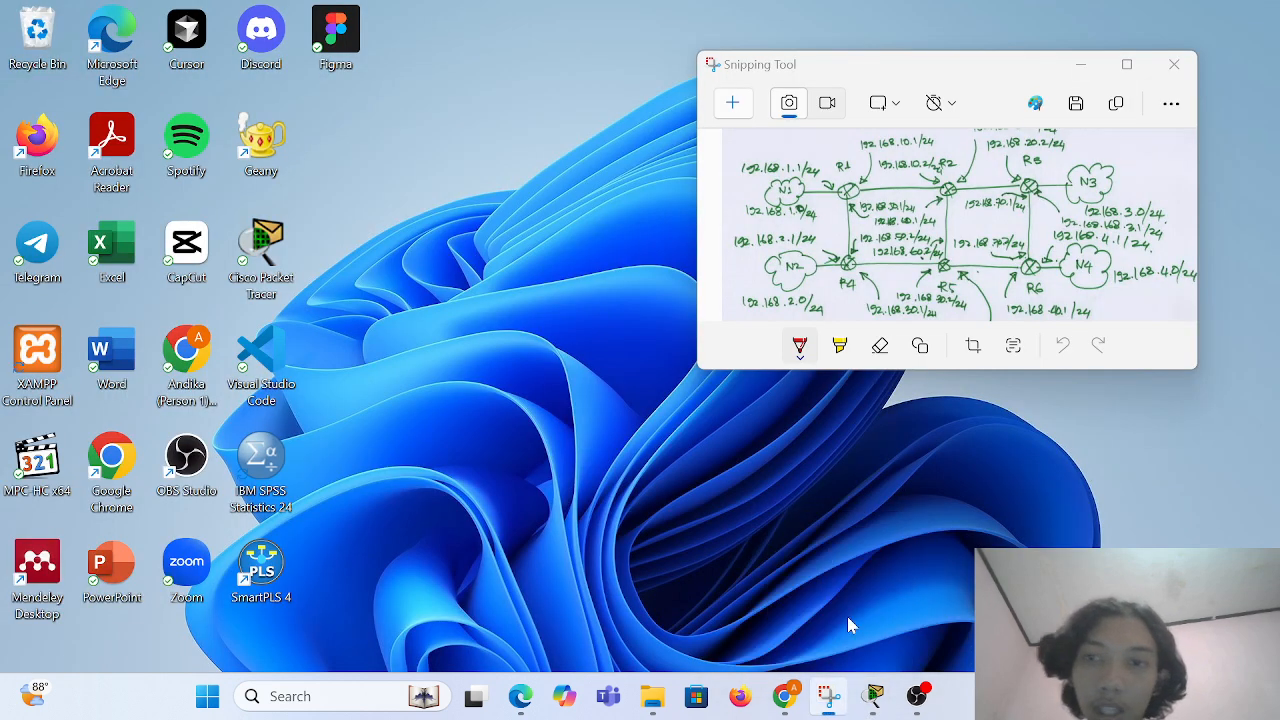
pyautogui.click(850, 625)
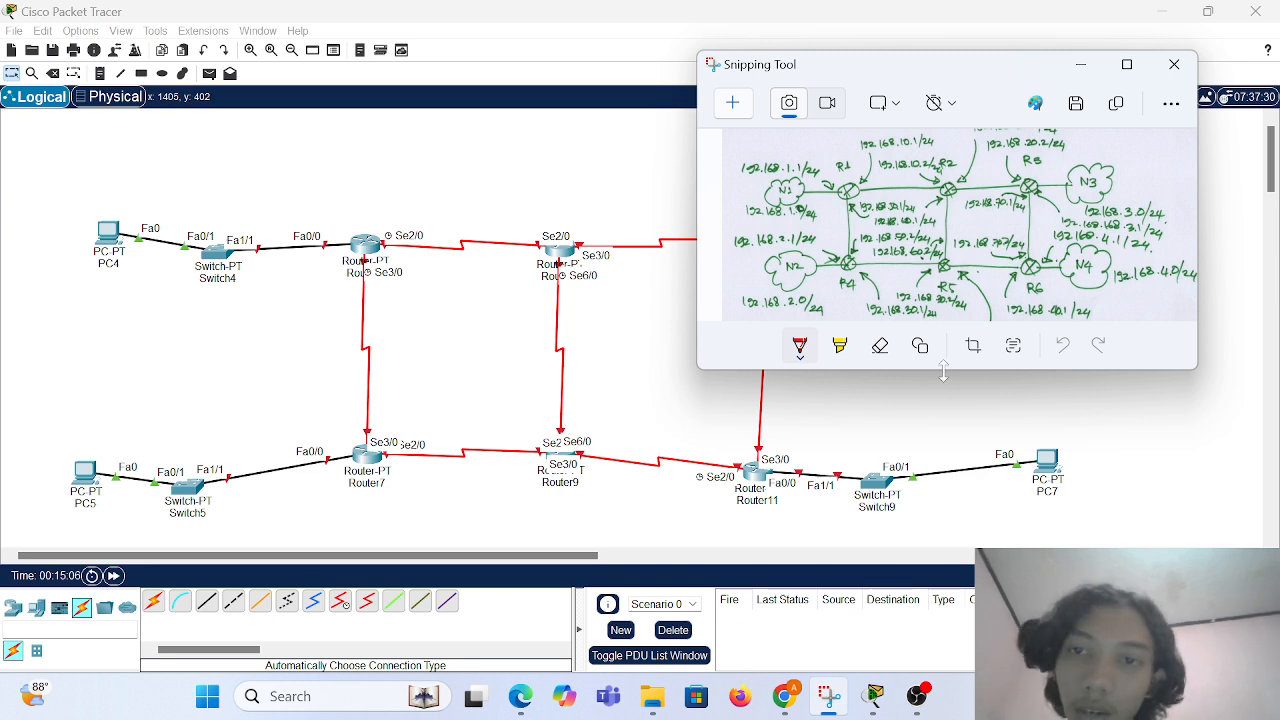
pyautogui.scroll(2, 830, 243)
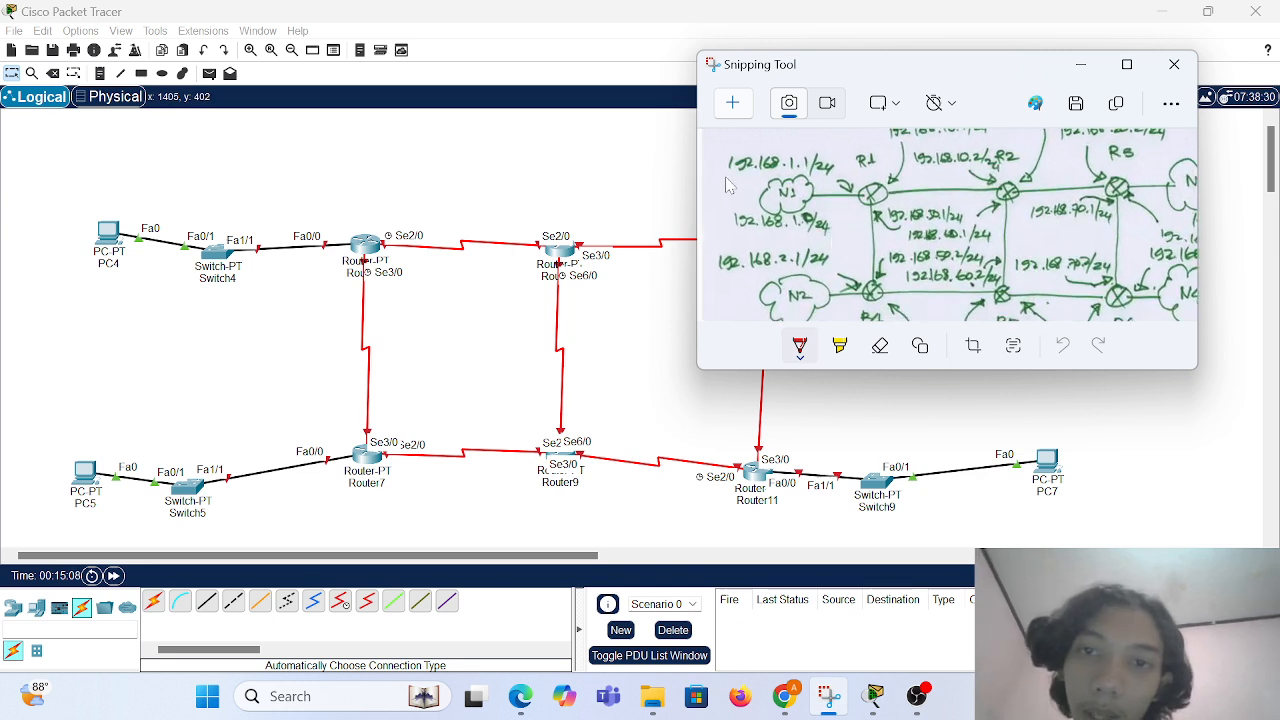
pyautogui.click(115, 79)
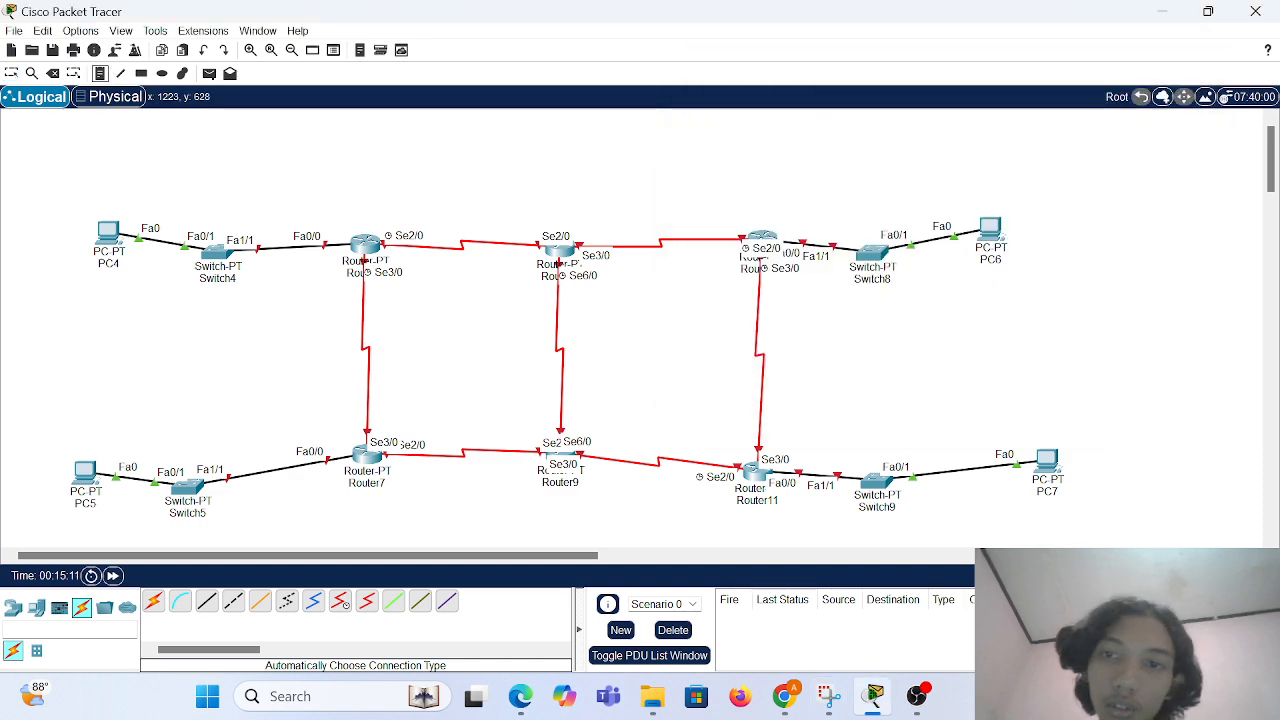
# Review the IP addresses on the topology sketch in Snipping Tool around networks N3 and N4 and routers R5 and R6, and minimize it.
pyautogui.click(829, 705)
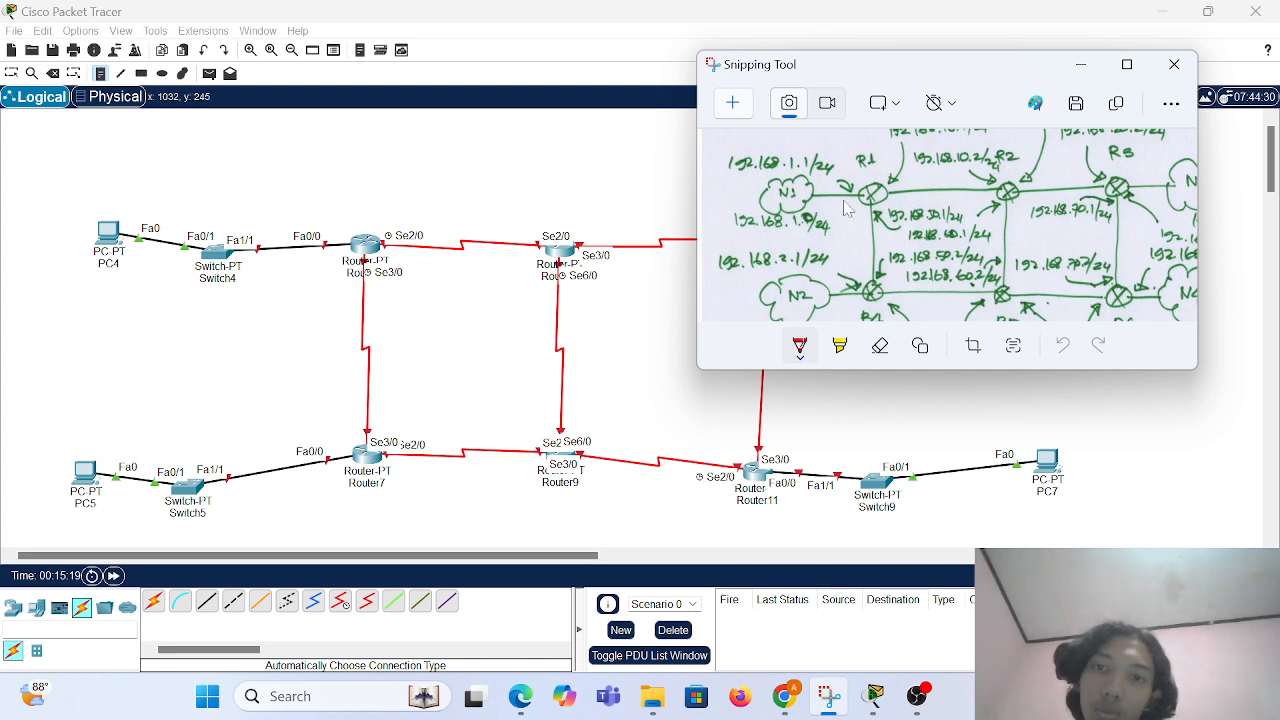
pyautogui.hscroll(3, 951, 221)
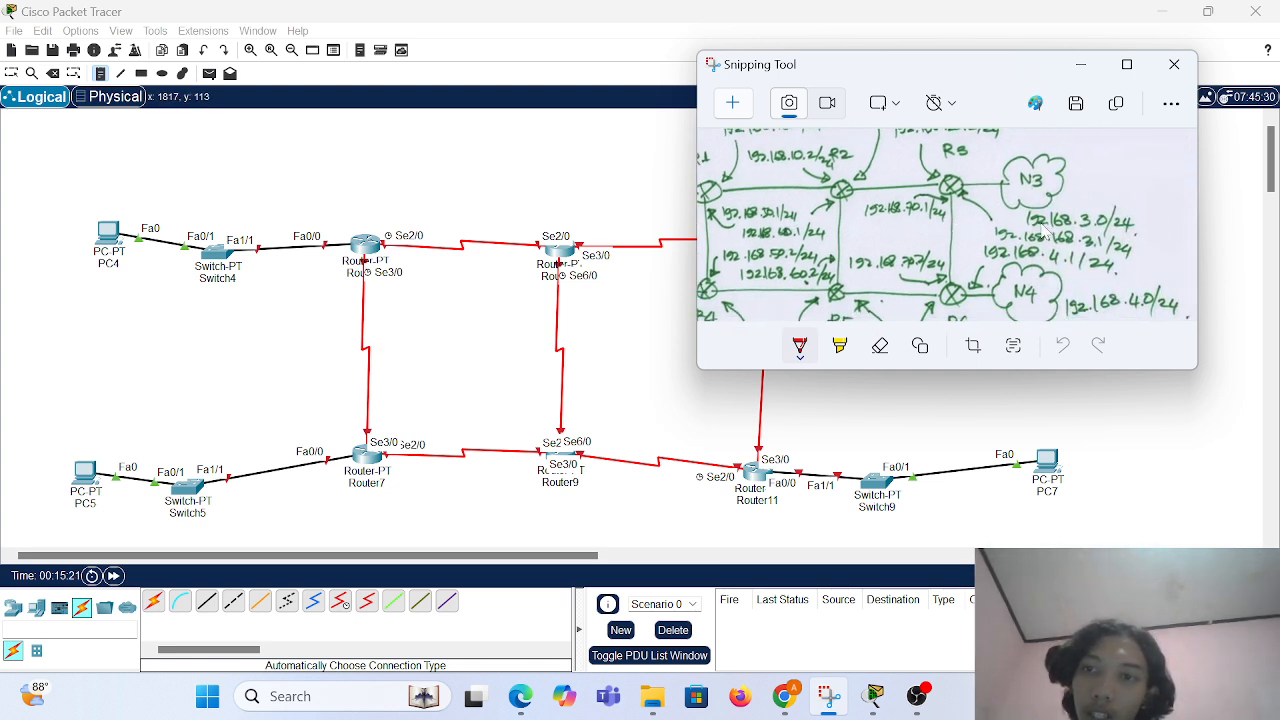
pyautogui.scroll(-4, 1075, 288)
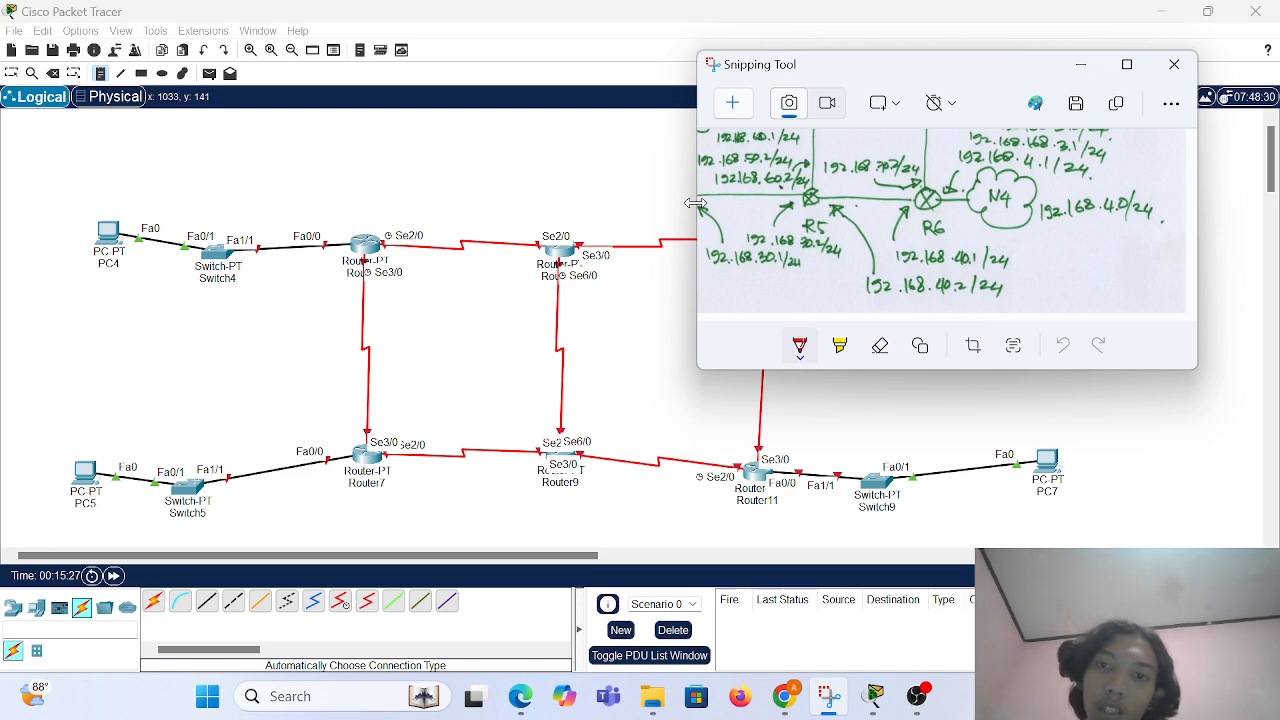
pyautogui.moveTo(960, 70); pyautogui.dragTo(1087, 165)
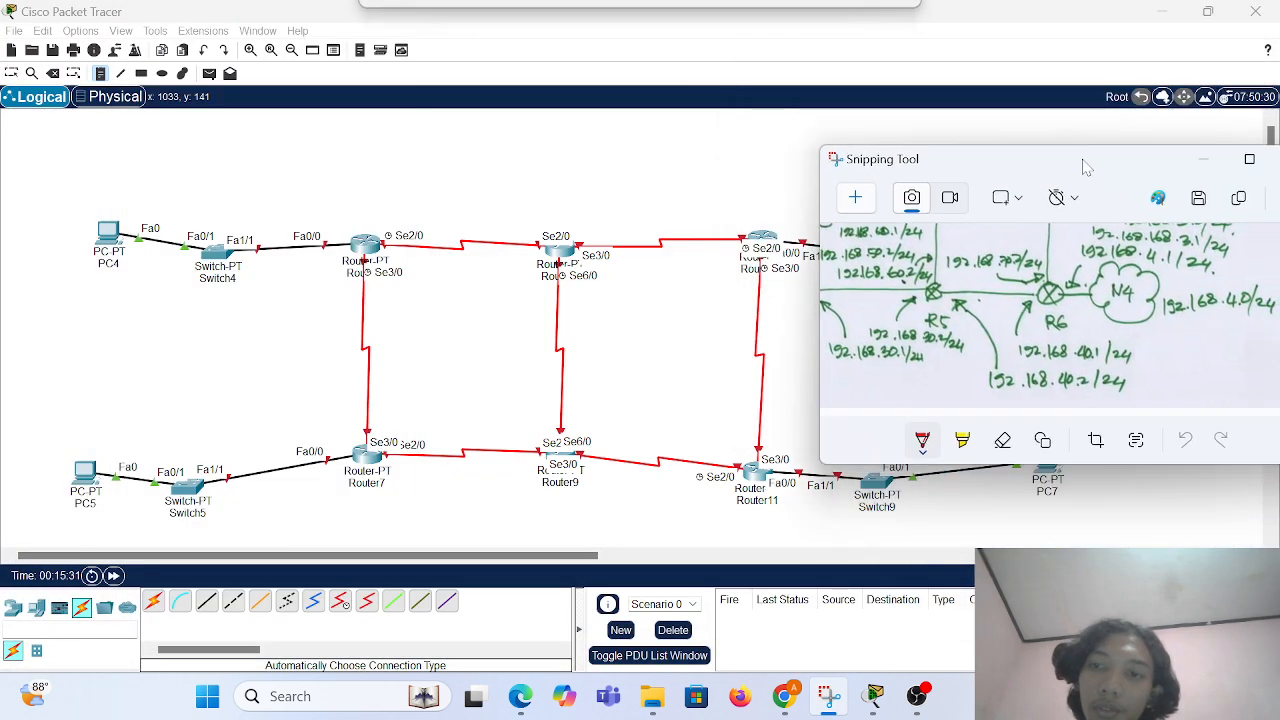
pyautogui.click(1203, 159)
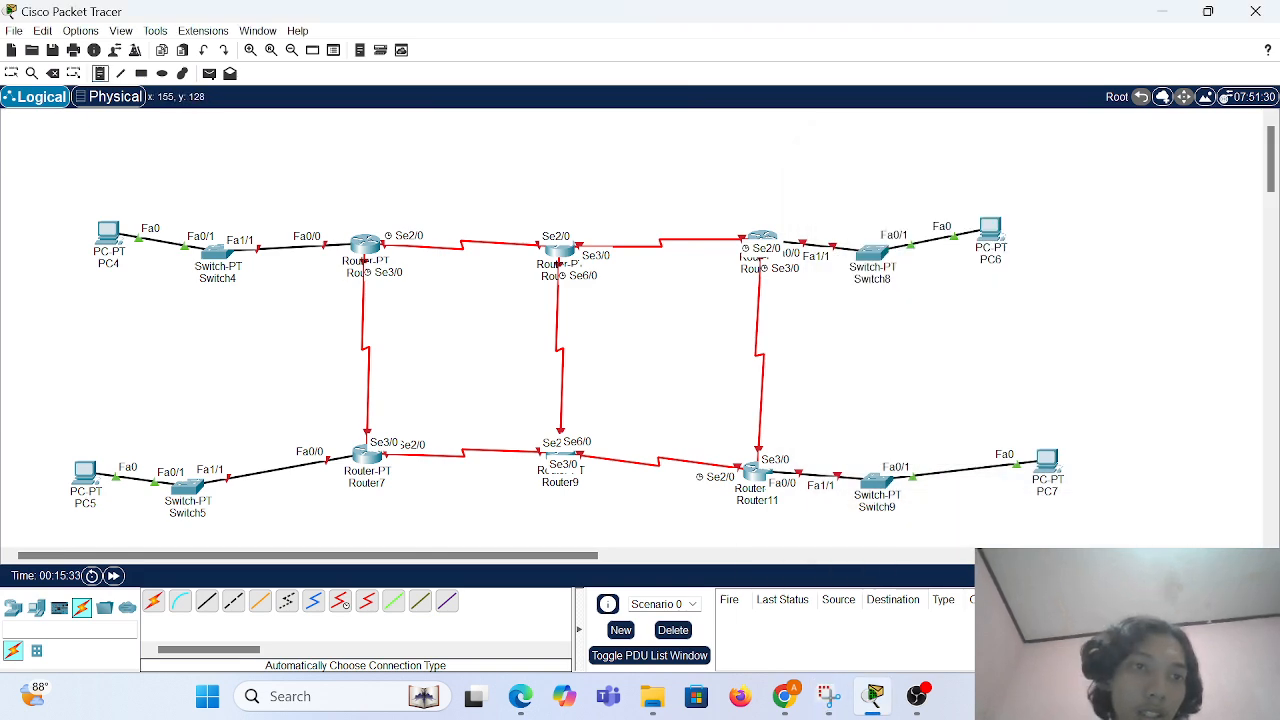
# Place notes 1.0, 2.0, 3.0 and 4.0 by PC4, PC5, PC6 and PC7 respectively, and leave the note tool.
pyautogui.click(103, 194)
pyautogui.write('1.')
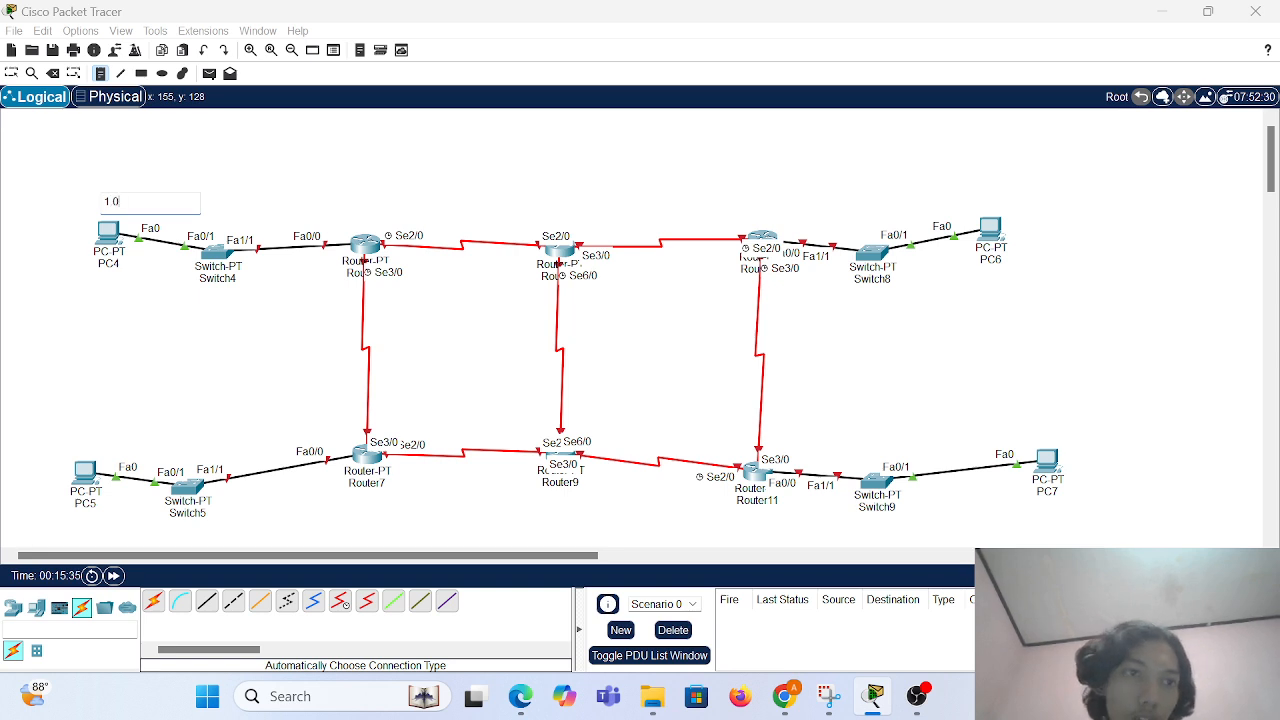
pyautogui.click(96, 424)
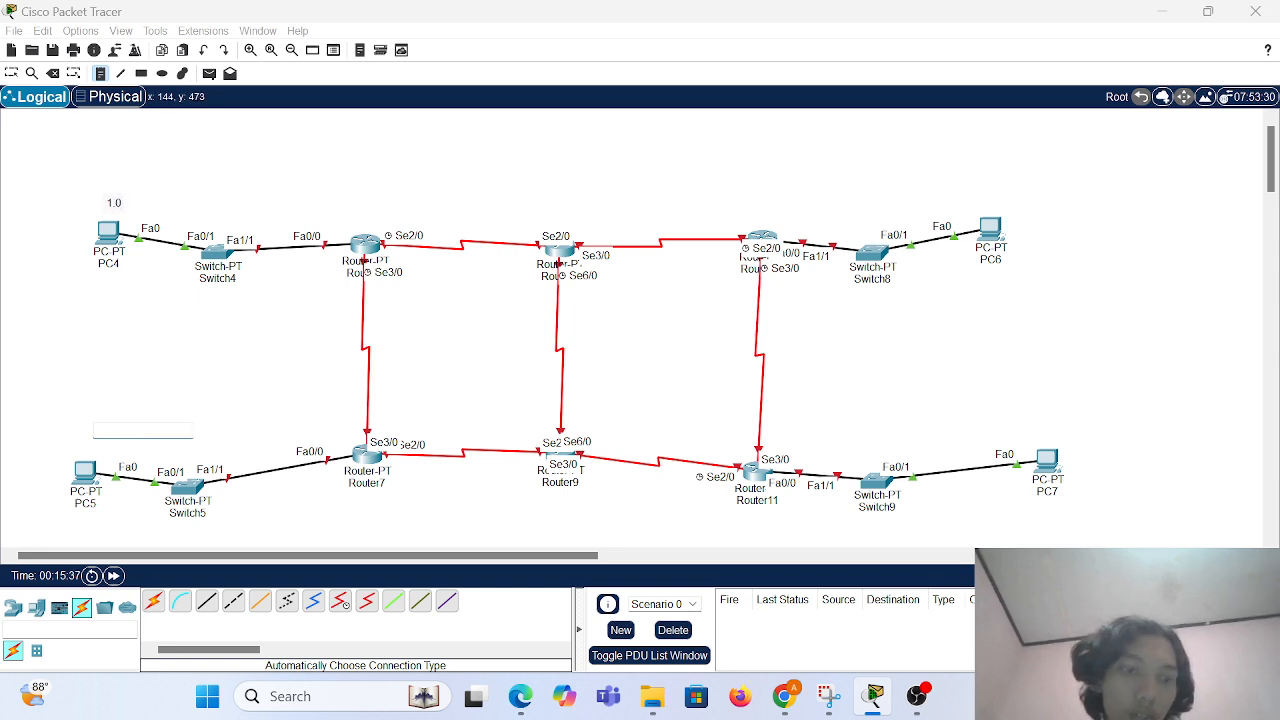
pyautogui.write('2.0')
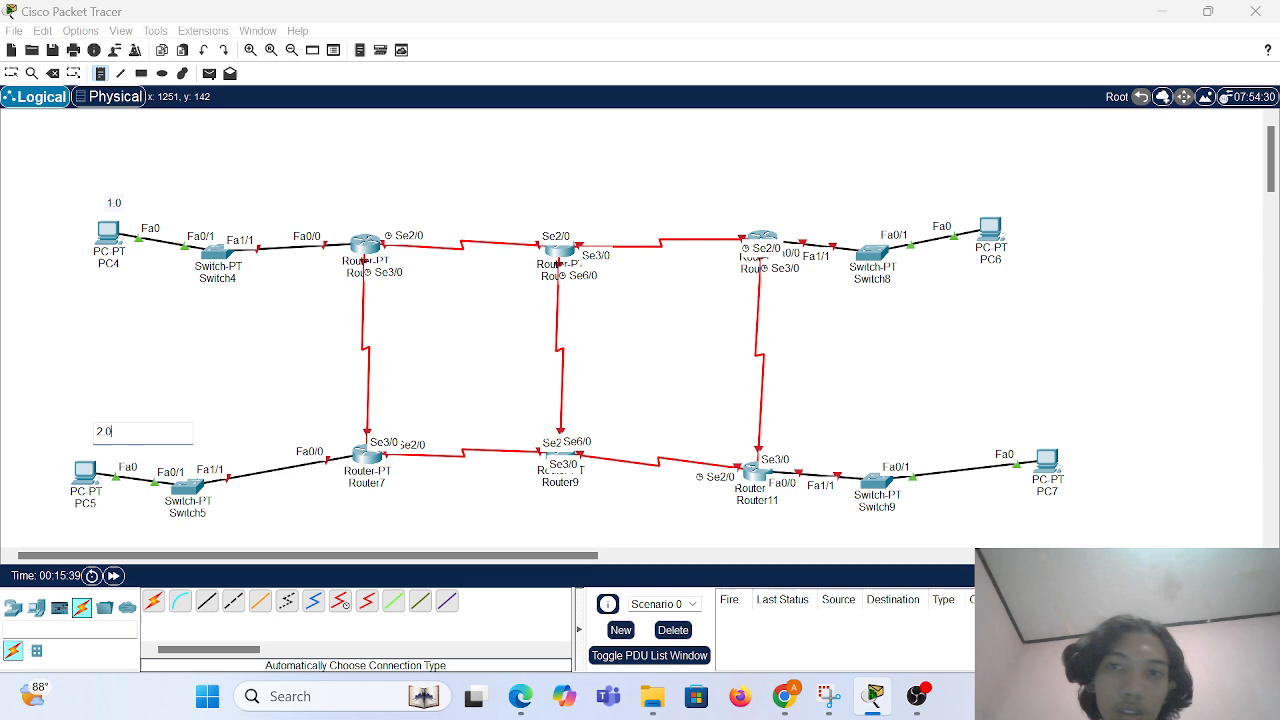
pyautogui.click(938, 197)
pyautogui.write('3.0')
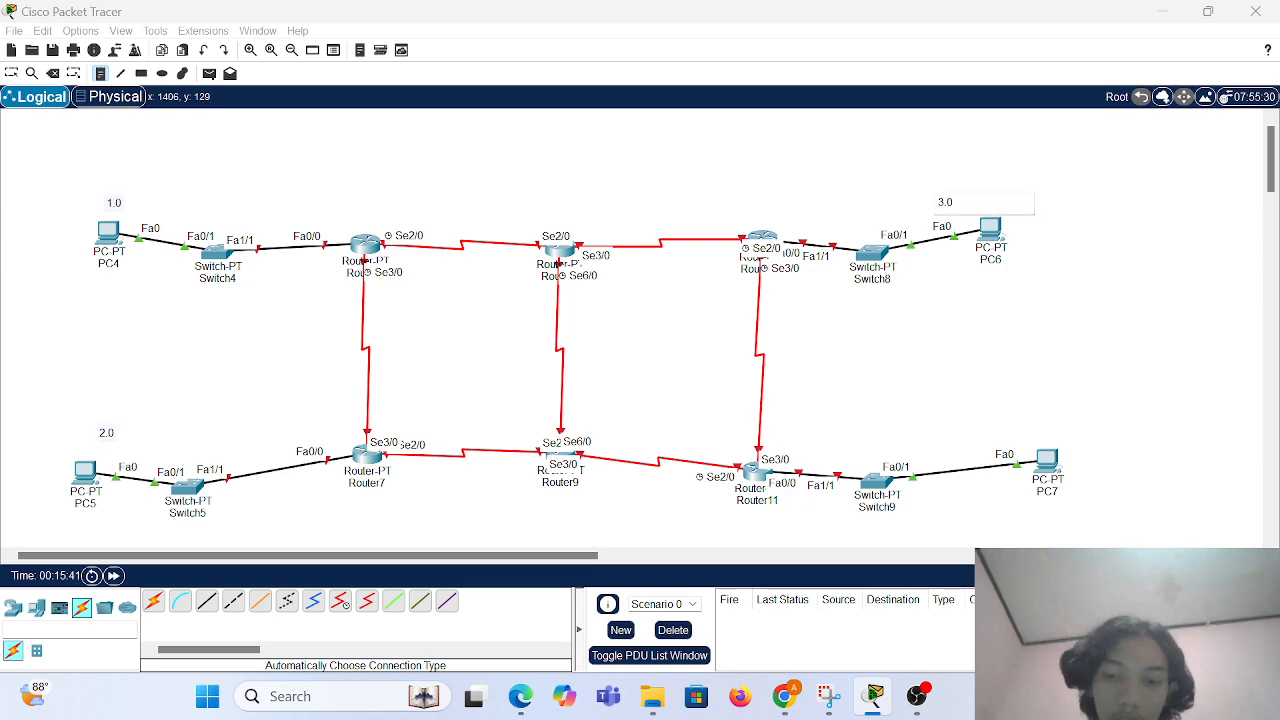
pyautogui.click(959, 449)
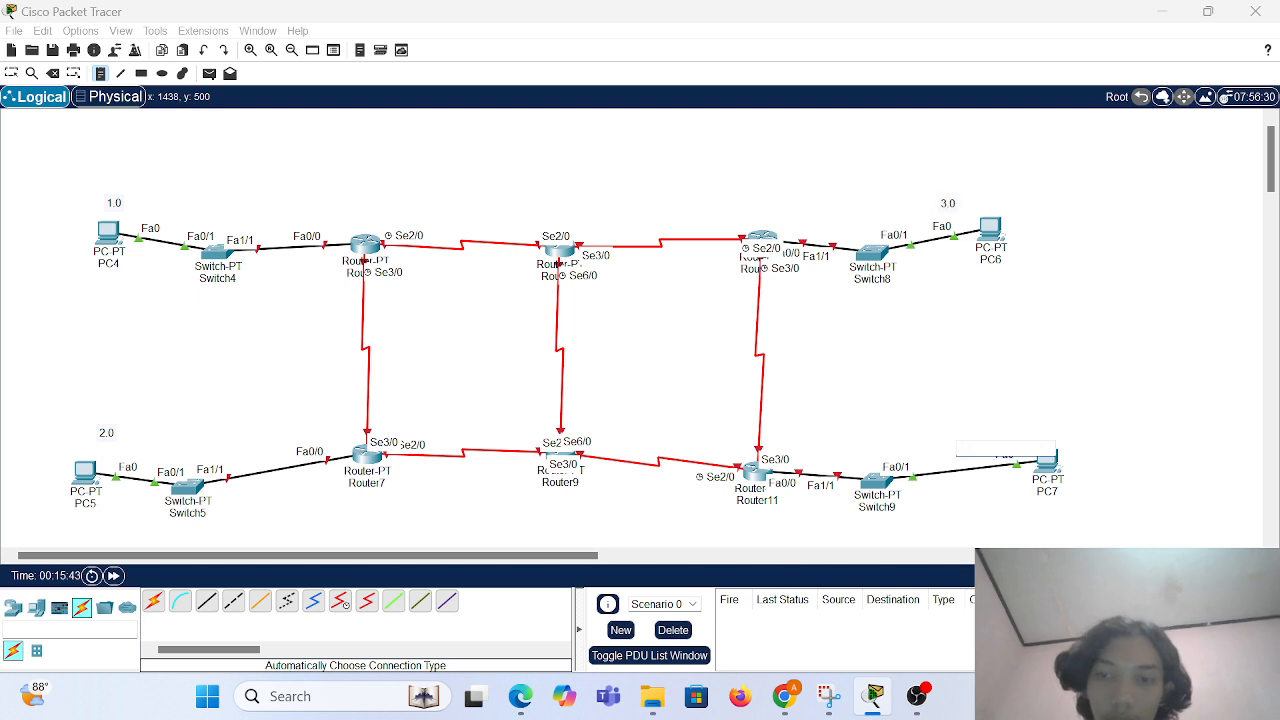
pyautogui.write('4')
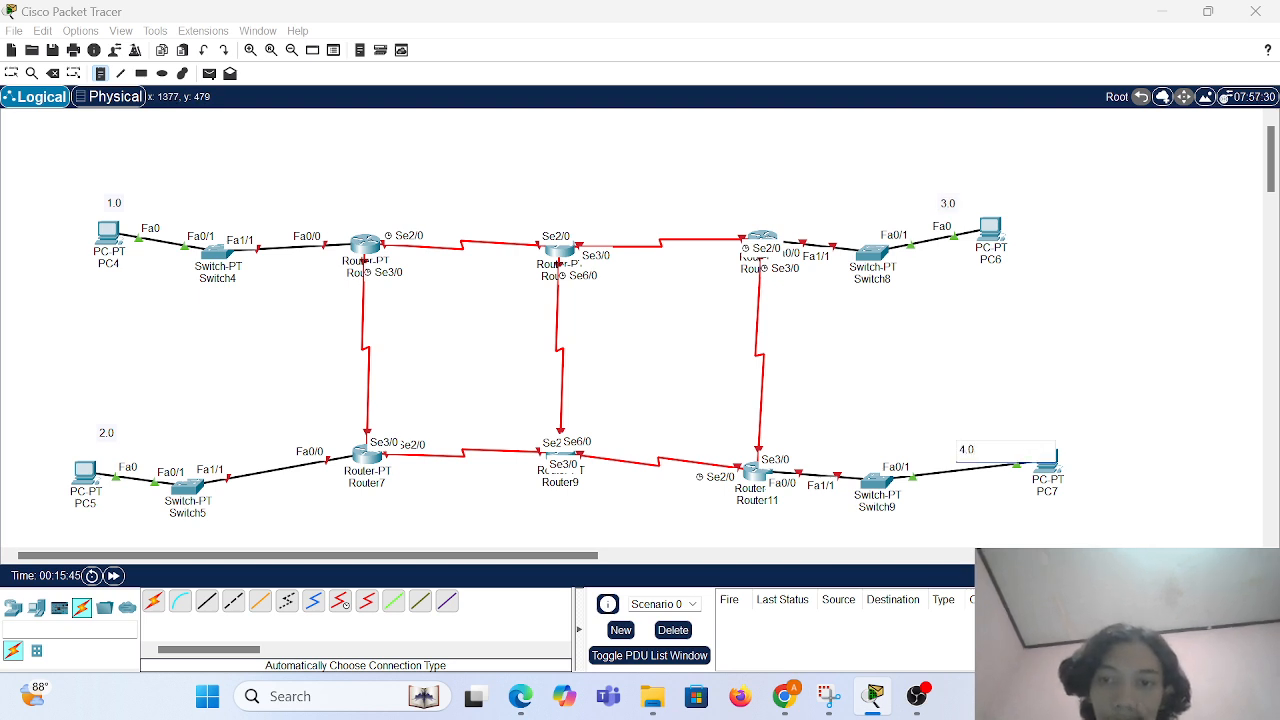
pyautogui.click(6, 79)
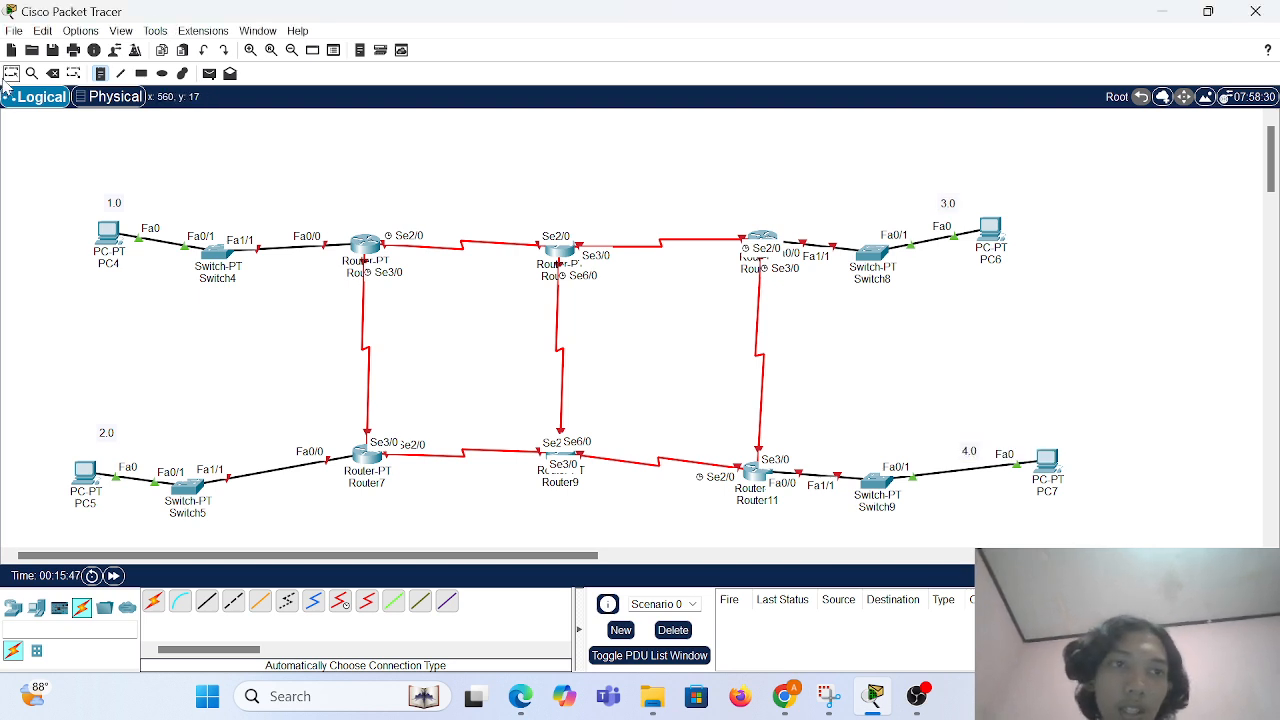
# Bring up the topology sketch in Snipping Tool and examine the addresses on the links between R1, R2 and R3.
pyautogui.moveTo(829, 690)
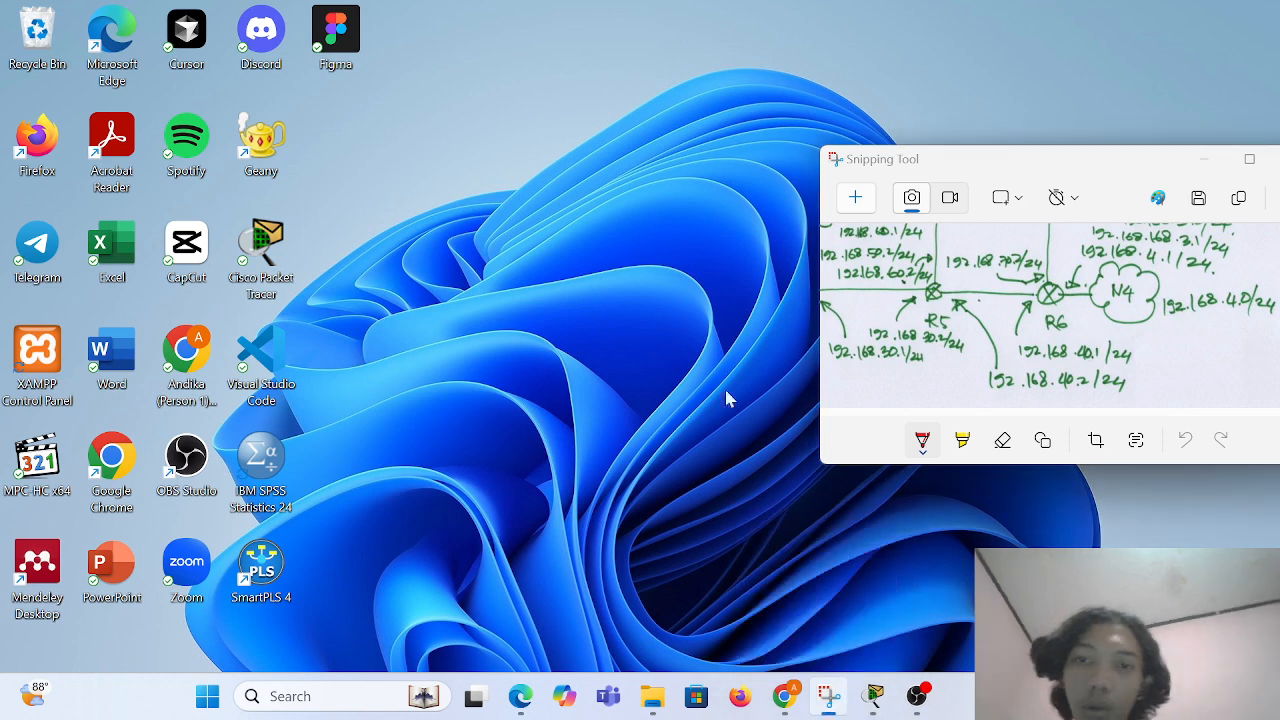
pyautogui.click(826, 598)
pyautogui.scroll(3, 1036, 332)
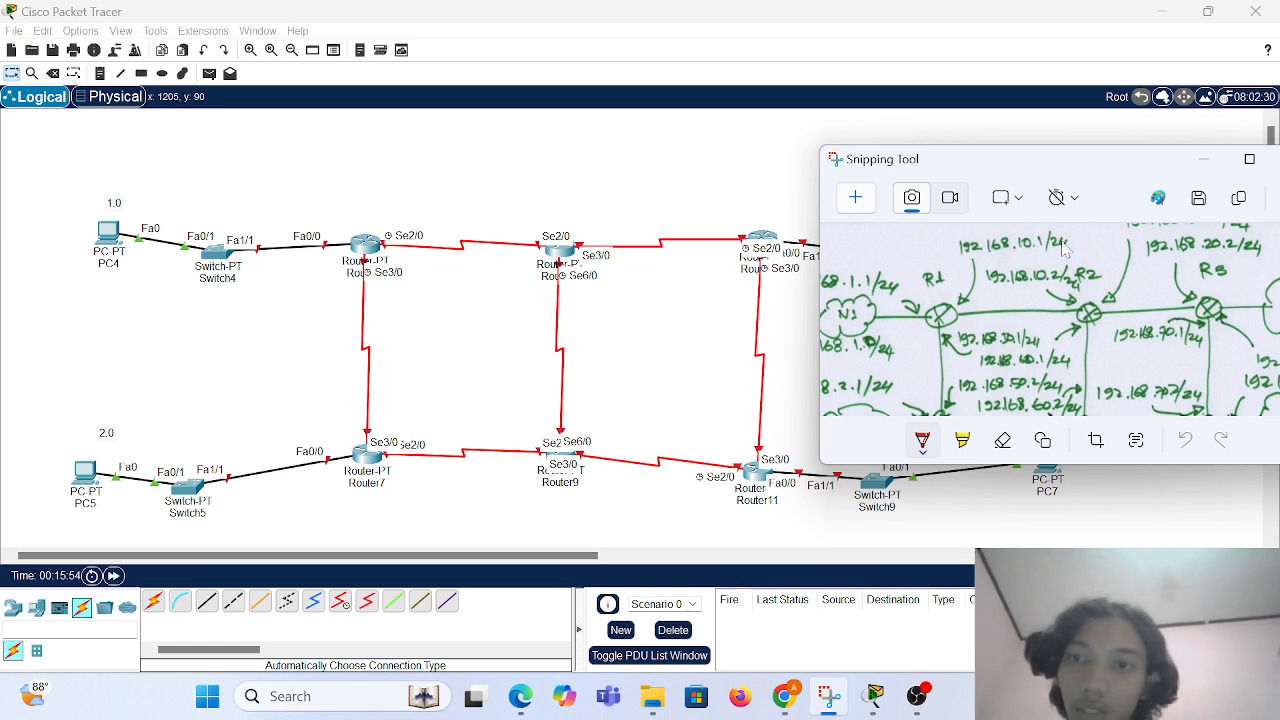
pyautogui.hscroll(1, 1127, 335)
pyautogui.scroll(1, 1127, 335)
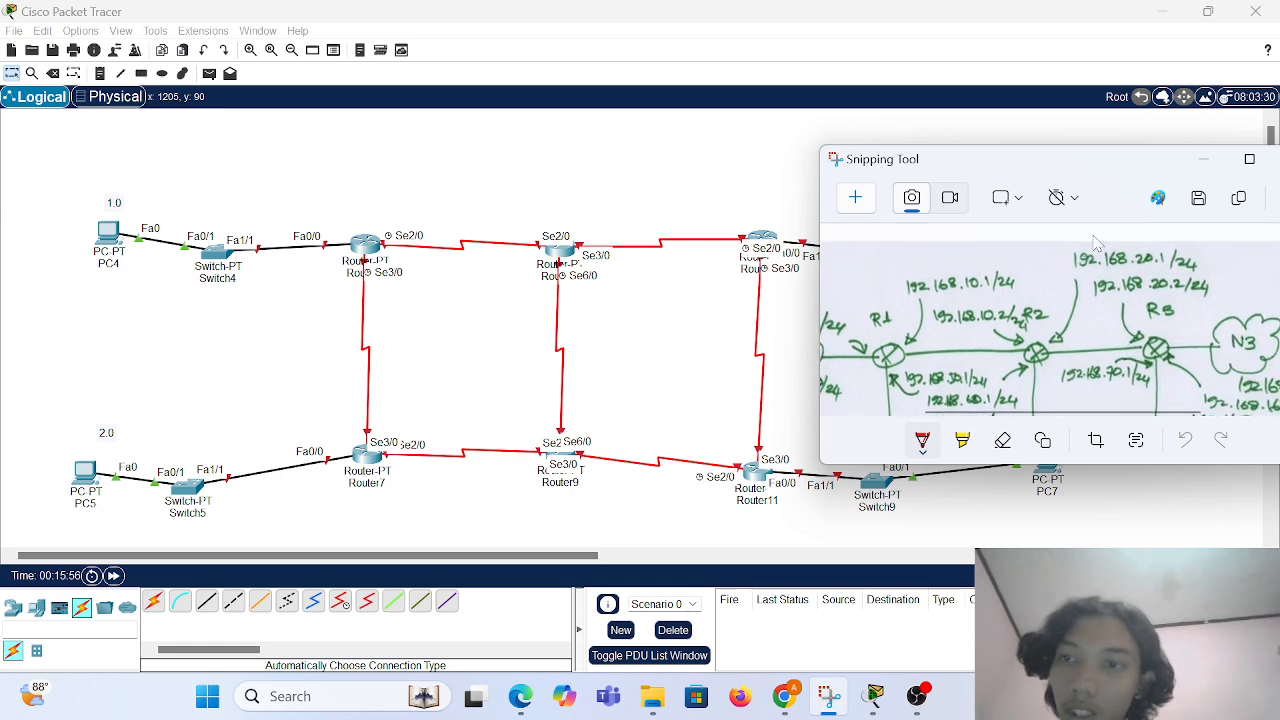
pyautogui.scroll(-1, 1101, 265)
pyautogui.hscroll(-1, 1101, 265)
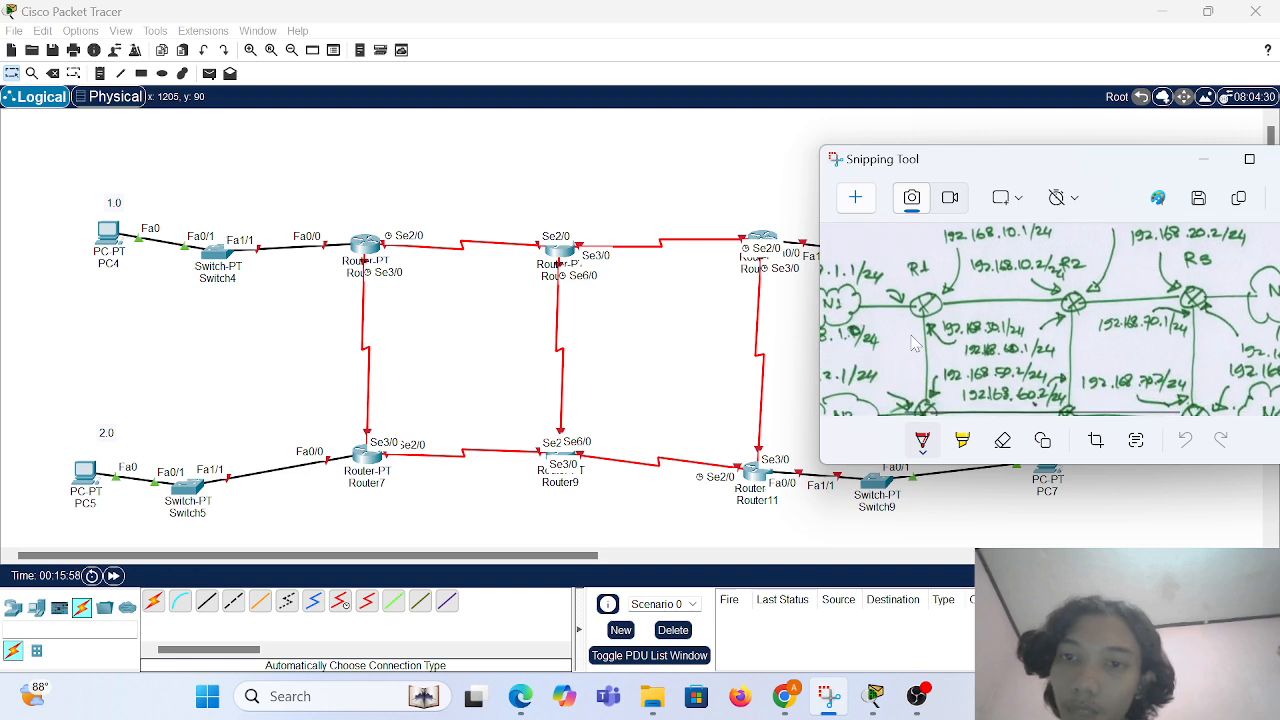
# Examine the sketch's addresses on the links between R4, R5 and R6.
pyautogui.scroll(-1, 912, 343)
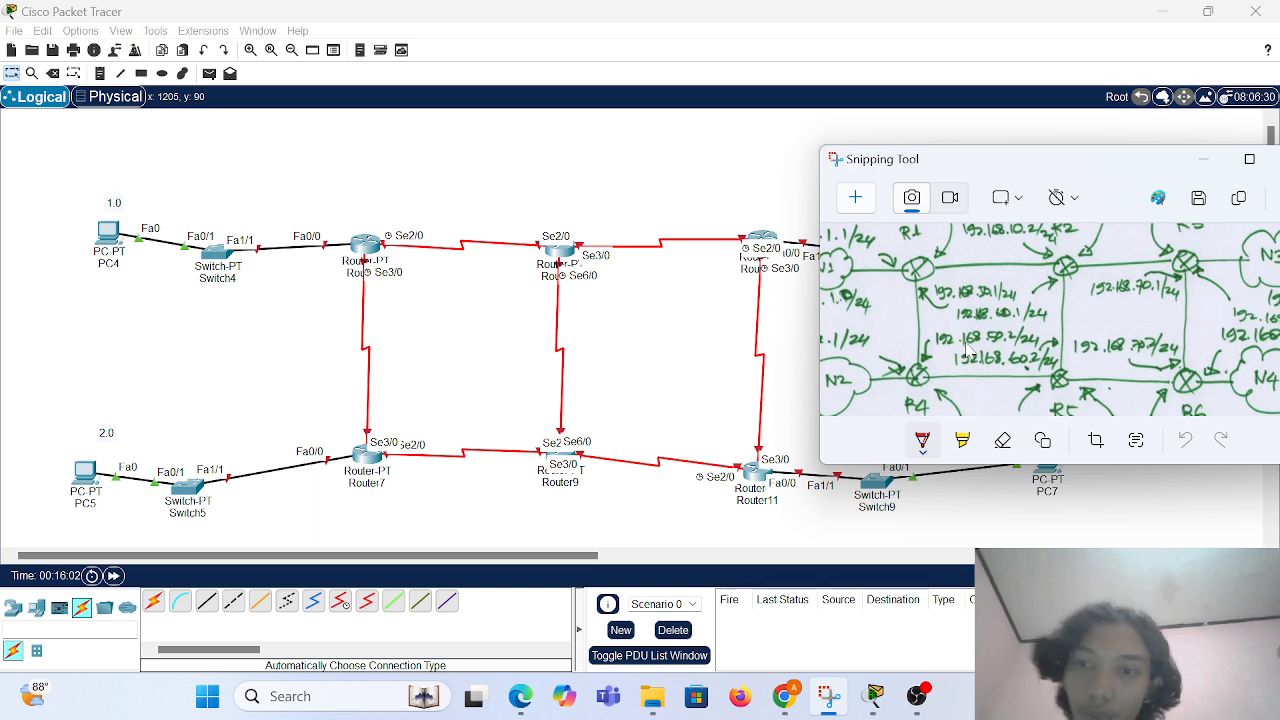
pyautogui.scroll(-2, 960, 400)
pyautogui.scroll(-1, 1003, 378)
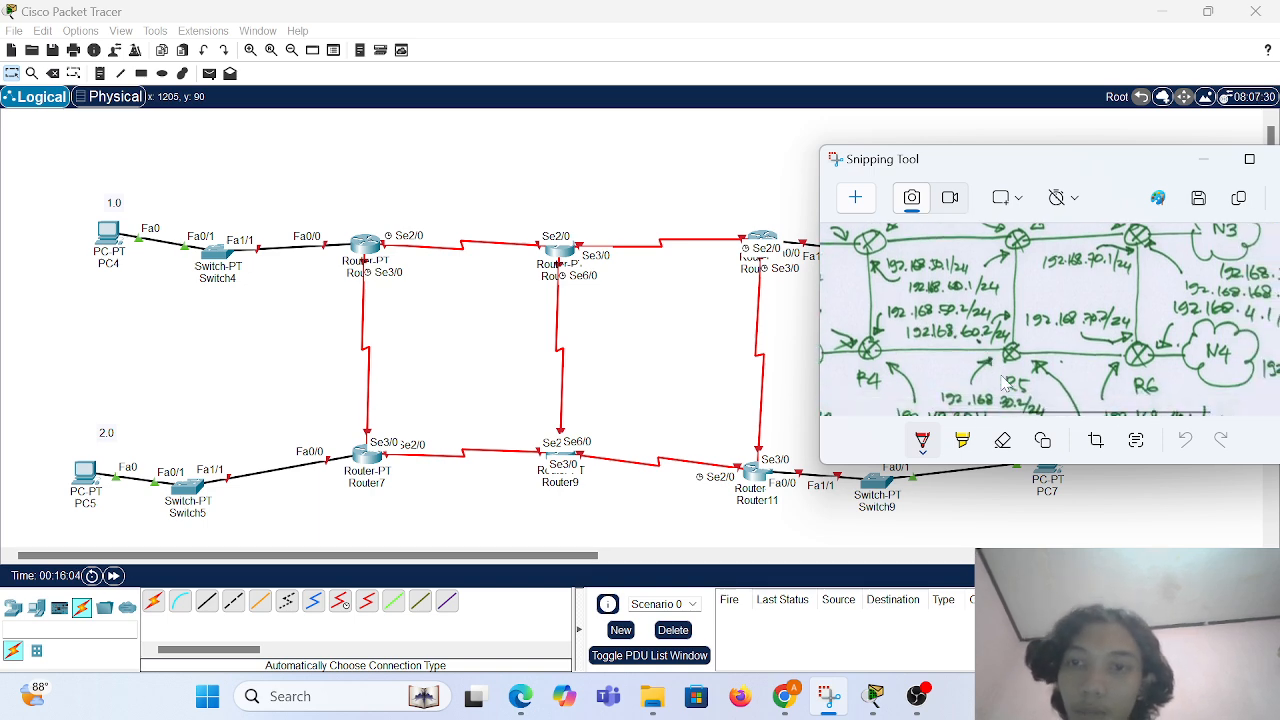
pyautogui.hscroll(2, 1001, 379)
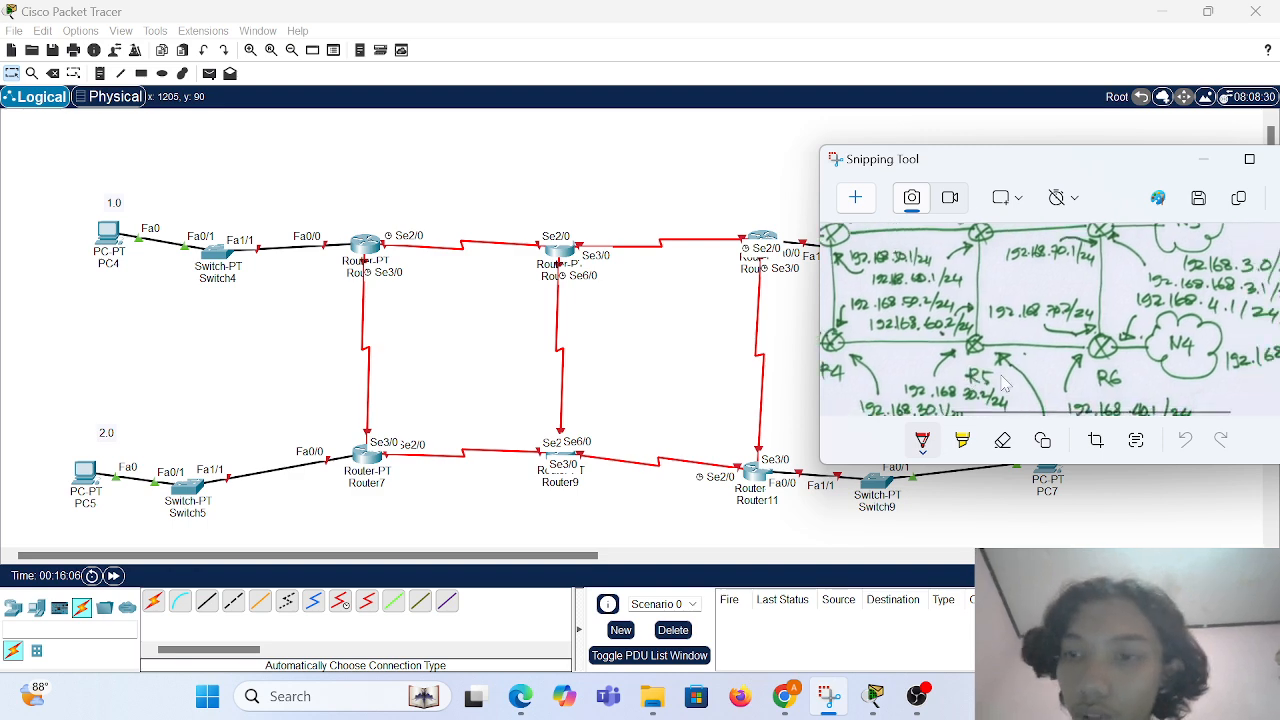
pyautogui.scroll(-1, 1093, 373)
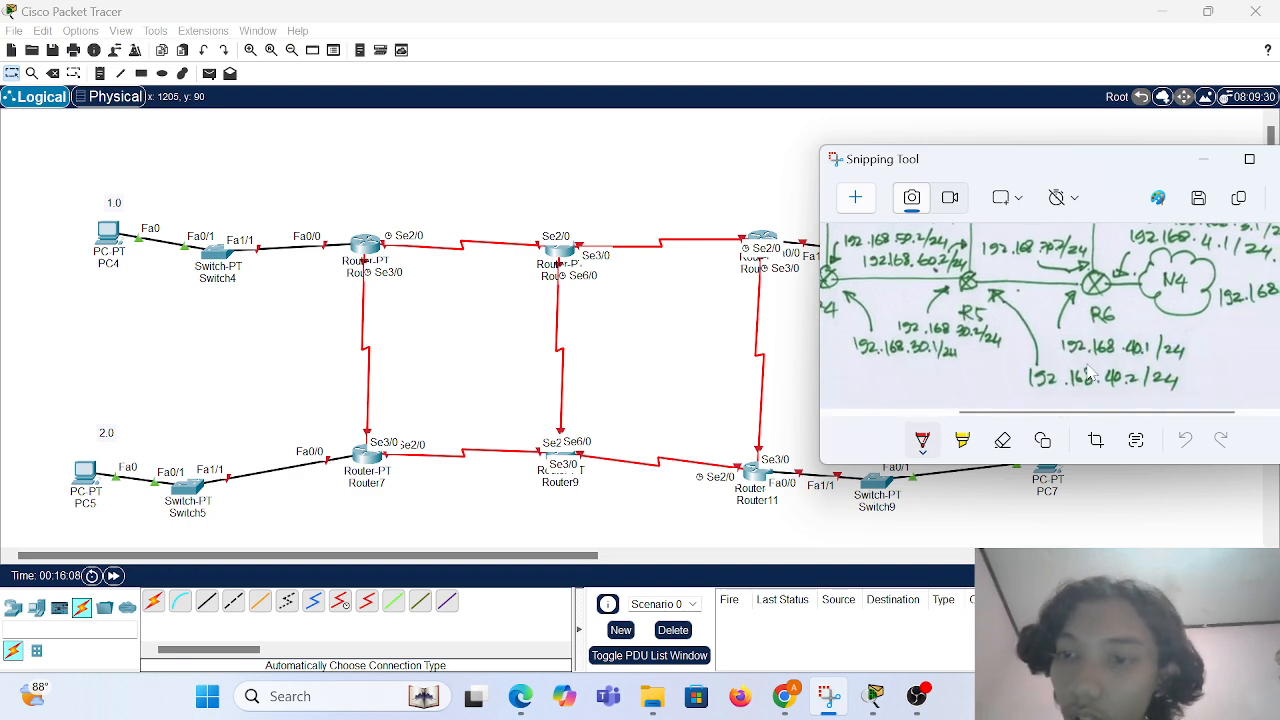
# Compare the sketch's addresses on the vertical links between the two router rows, and recheck the R1–R3 and R4–R6 rows.
pyautogui.scroll(2, 1088, 371)
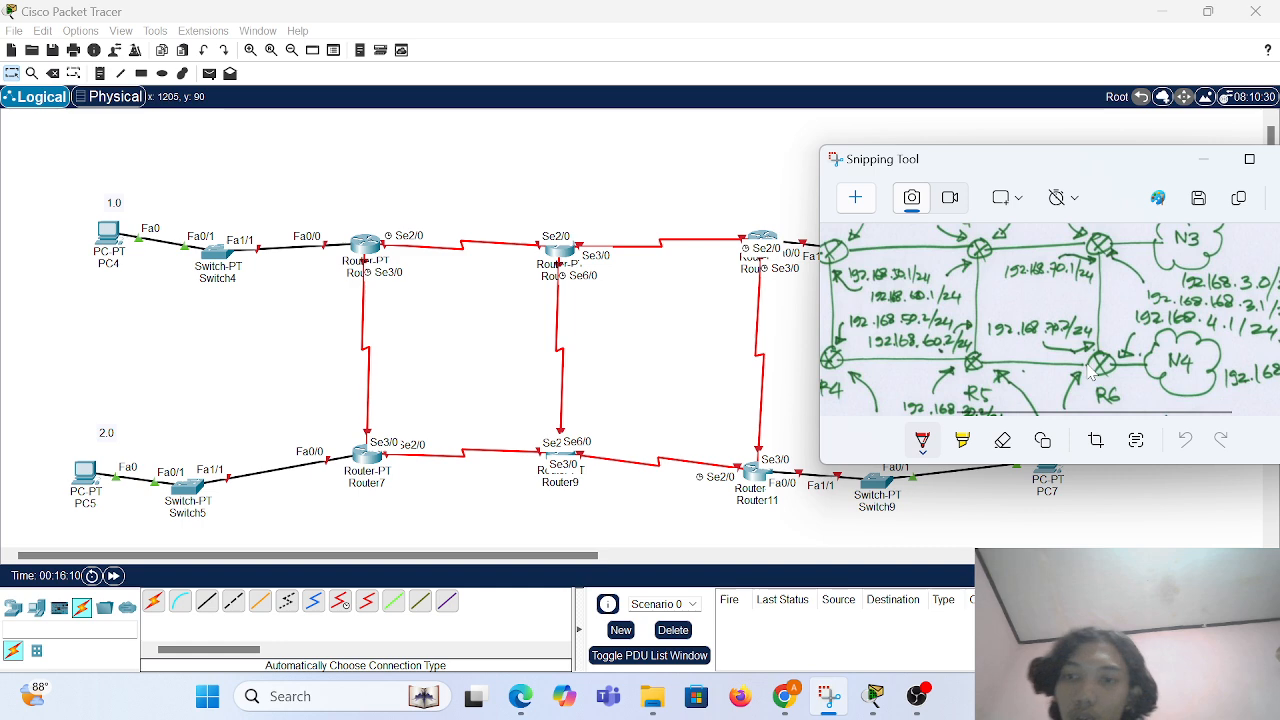
pyautogui.hscroll(-3, 965, 338)
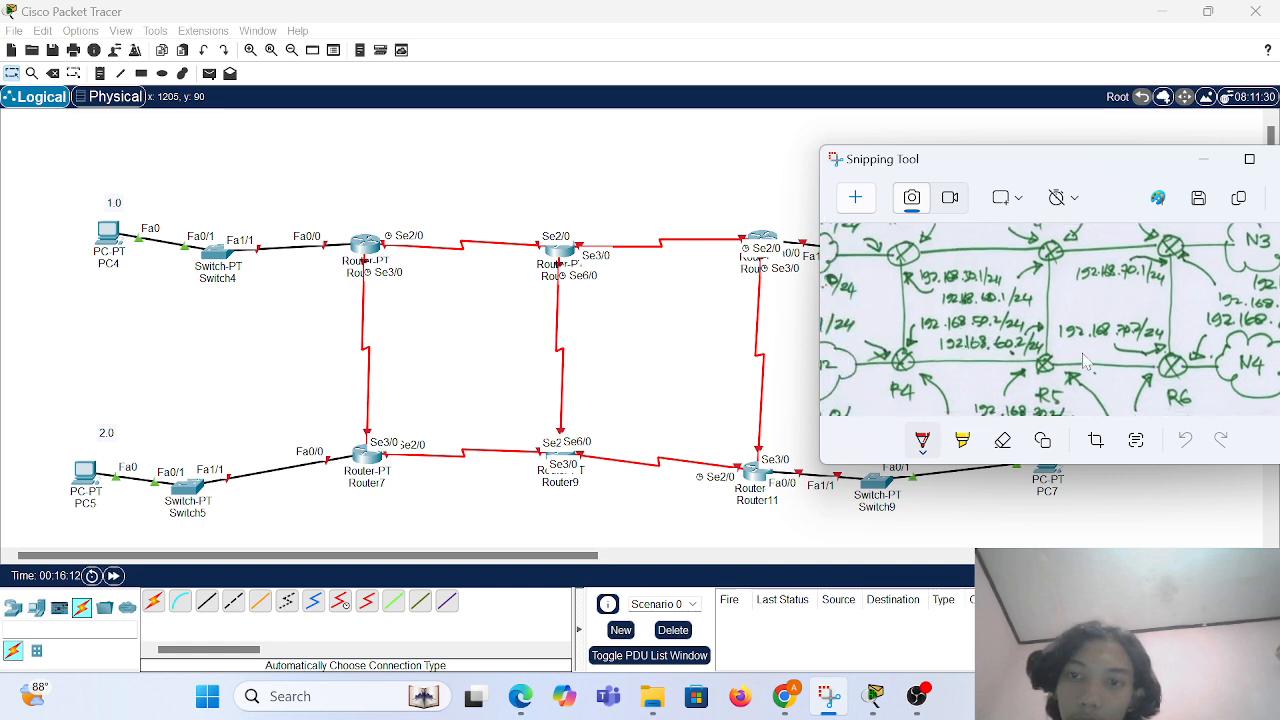
pyautogui.scroll(2, 1040, 260)
pyautogui.scroll(-2, 1040, 257)
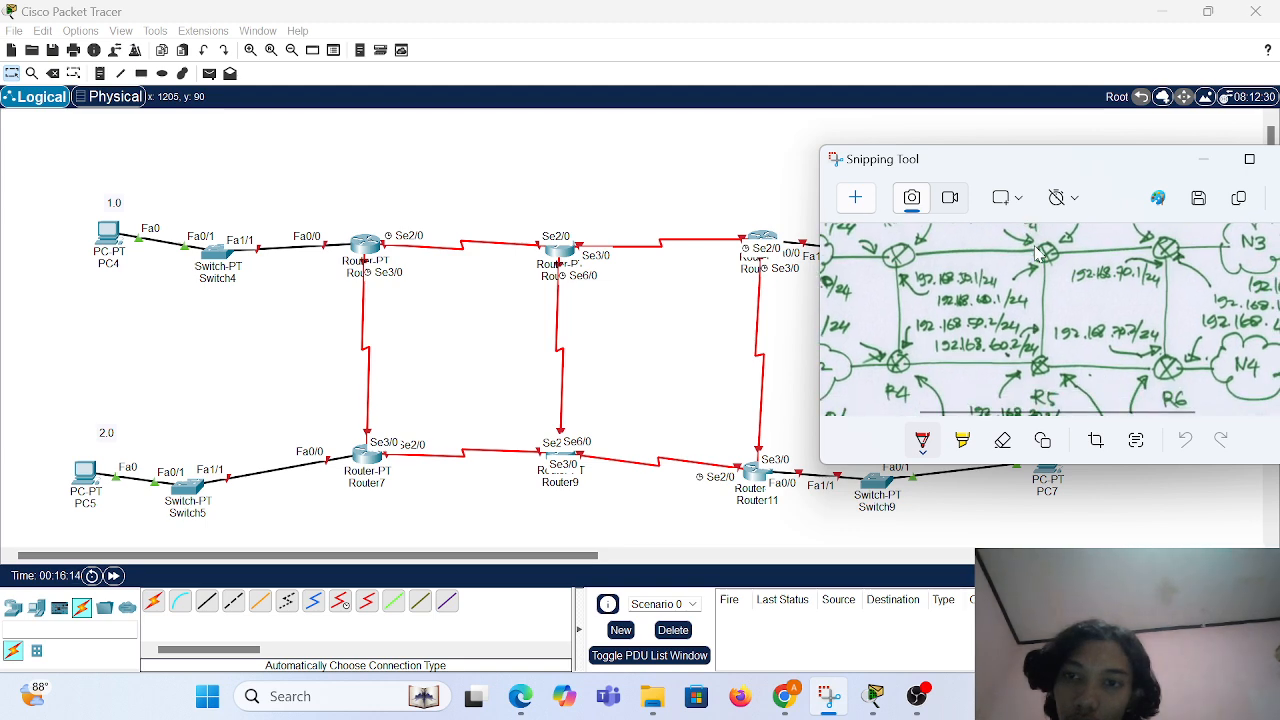
pyautogui.hscroll(2, 1160, 345)
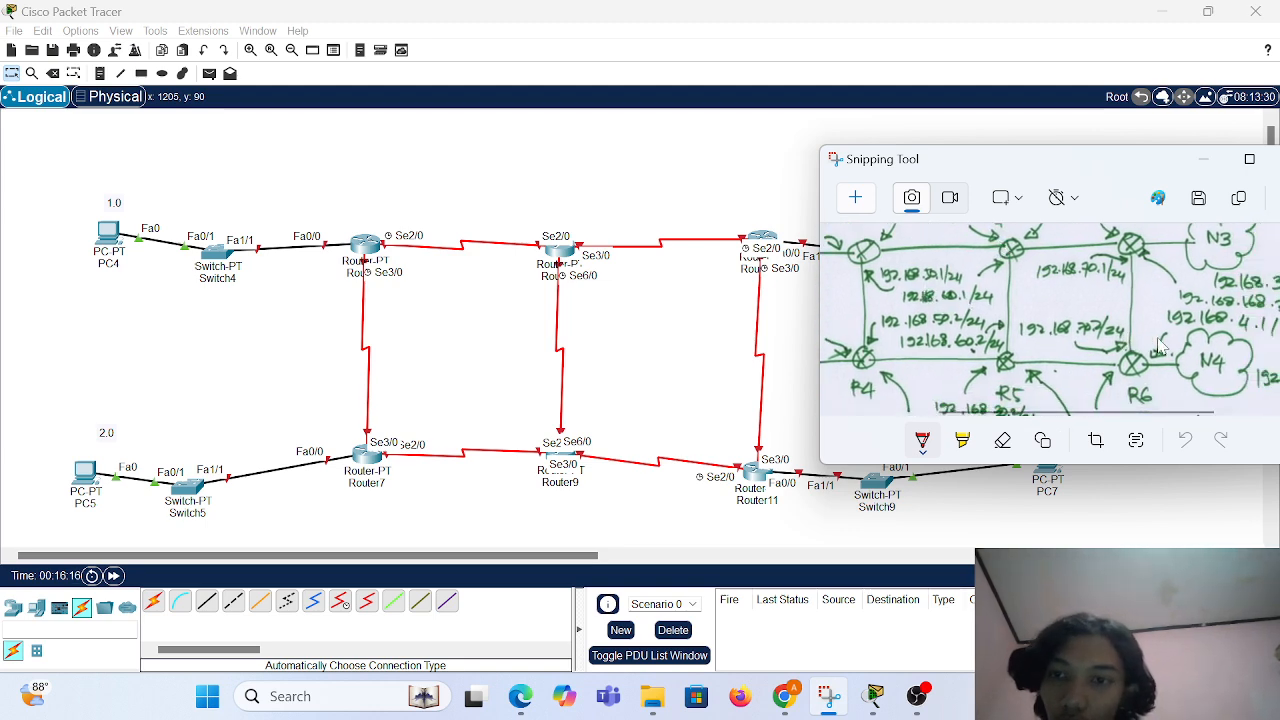
pyautogui.scroll(2, 1126, 253)
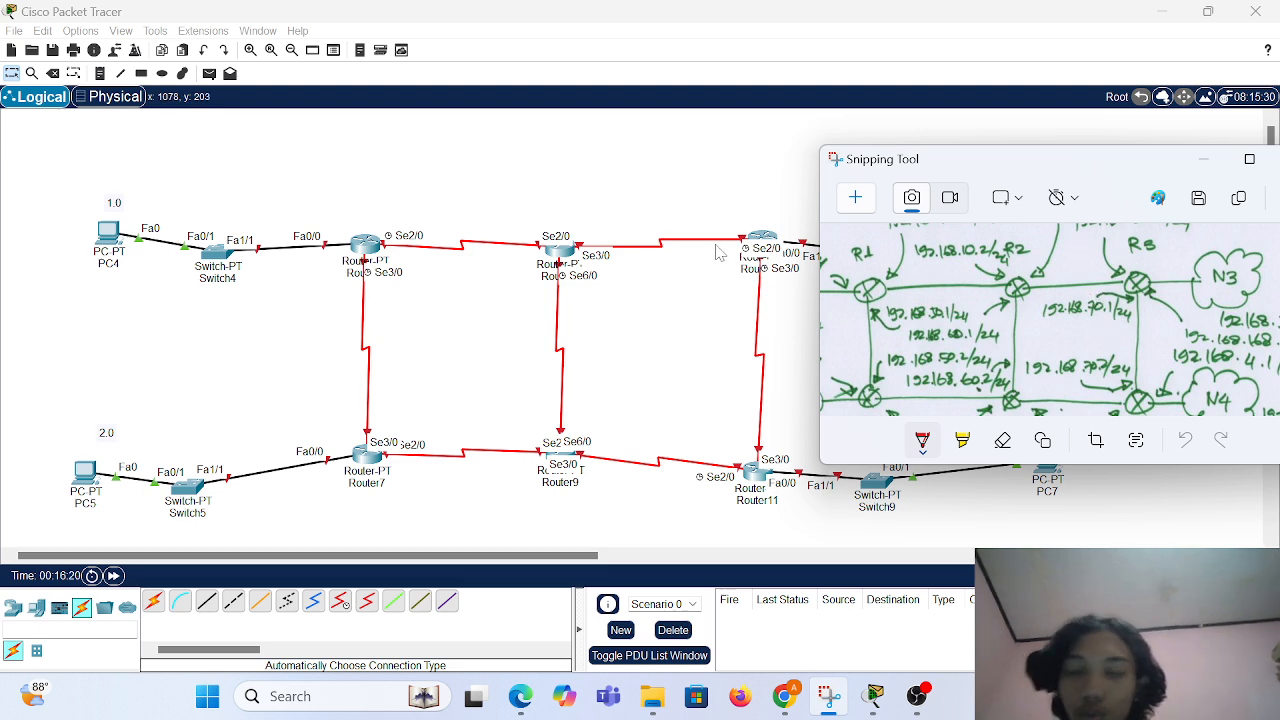
pyautogui.hscroll(-2, 896, 321)
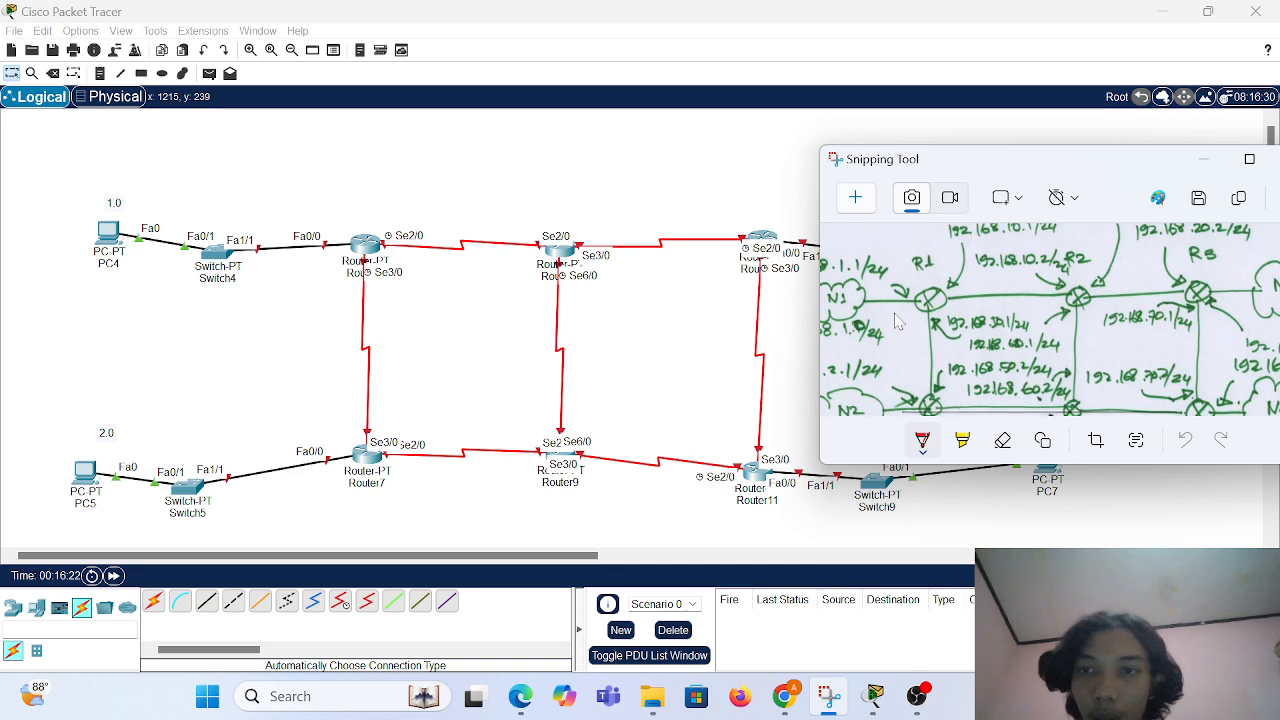
pyautogui.scroll(1, 896, 321)
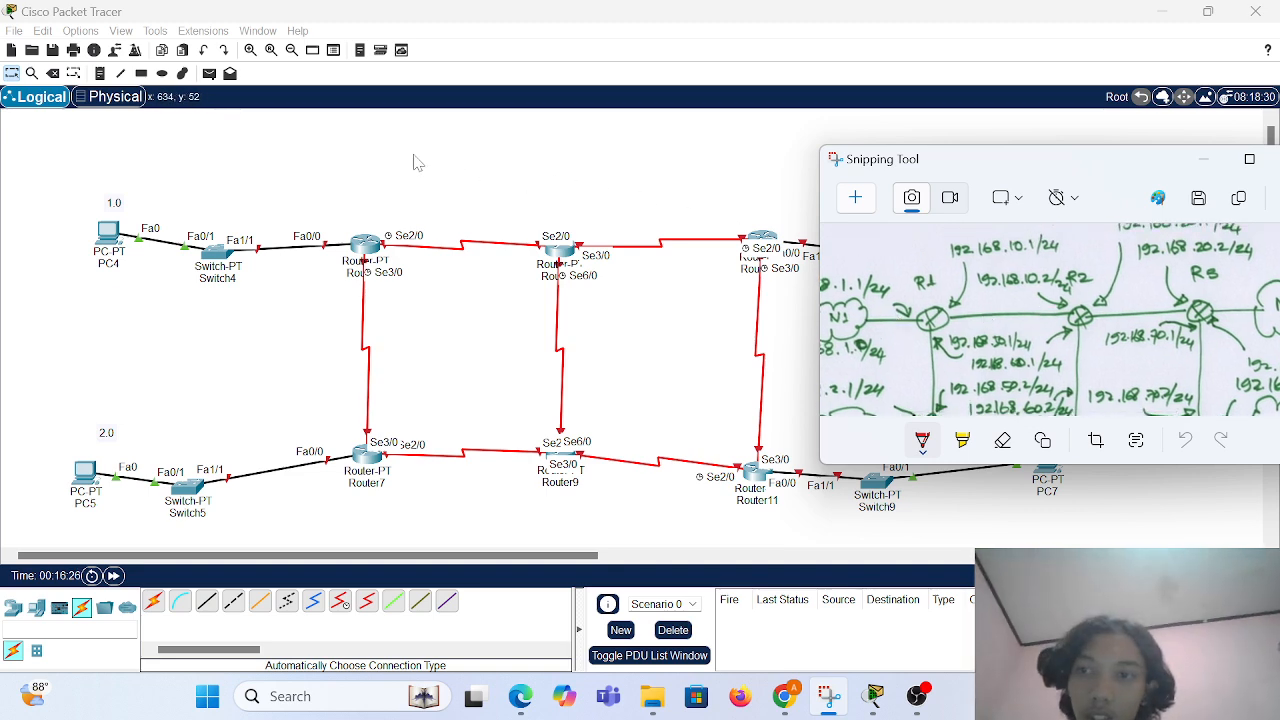
pyautogui.scroll(-3, 1085, 414)
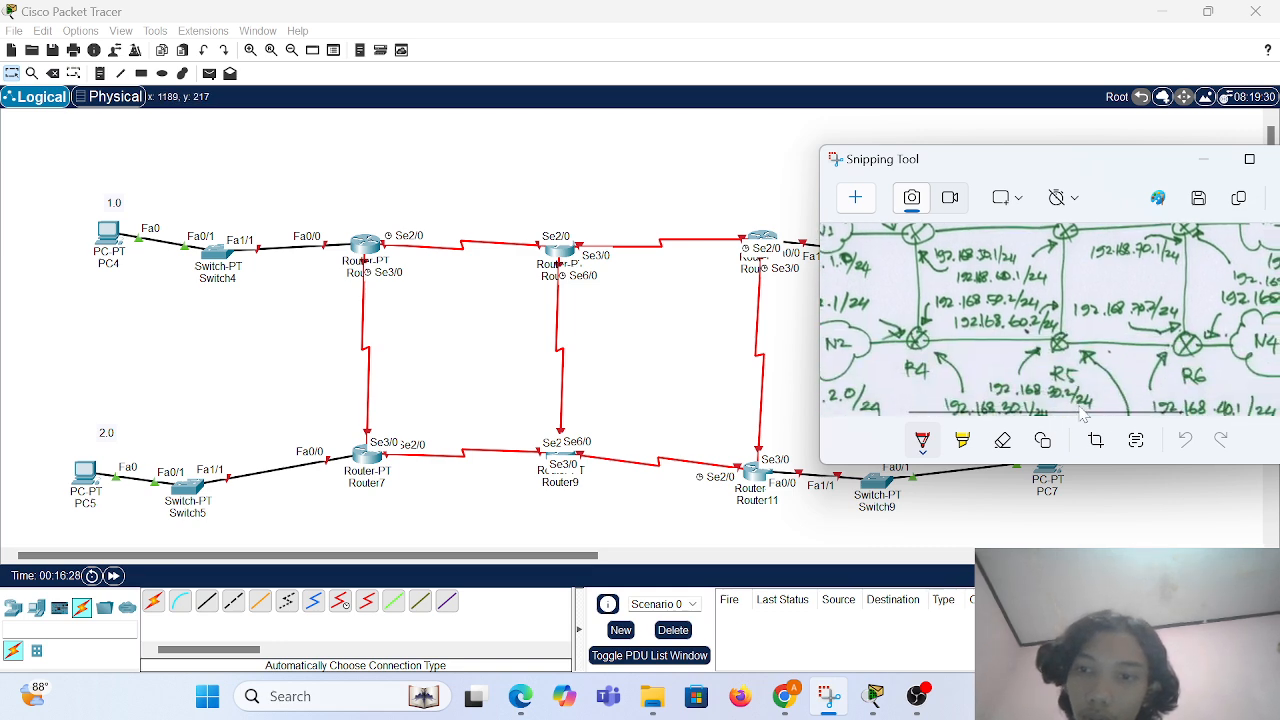
pyautogui.scroll(-1, 1083, 414)
pyautogui.scroll(-3, 1152, 365)
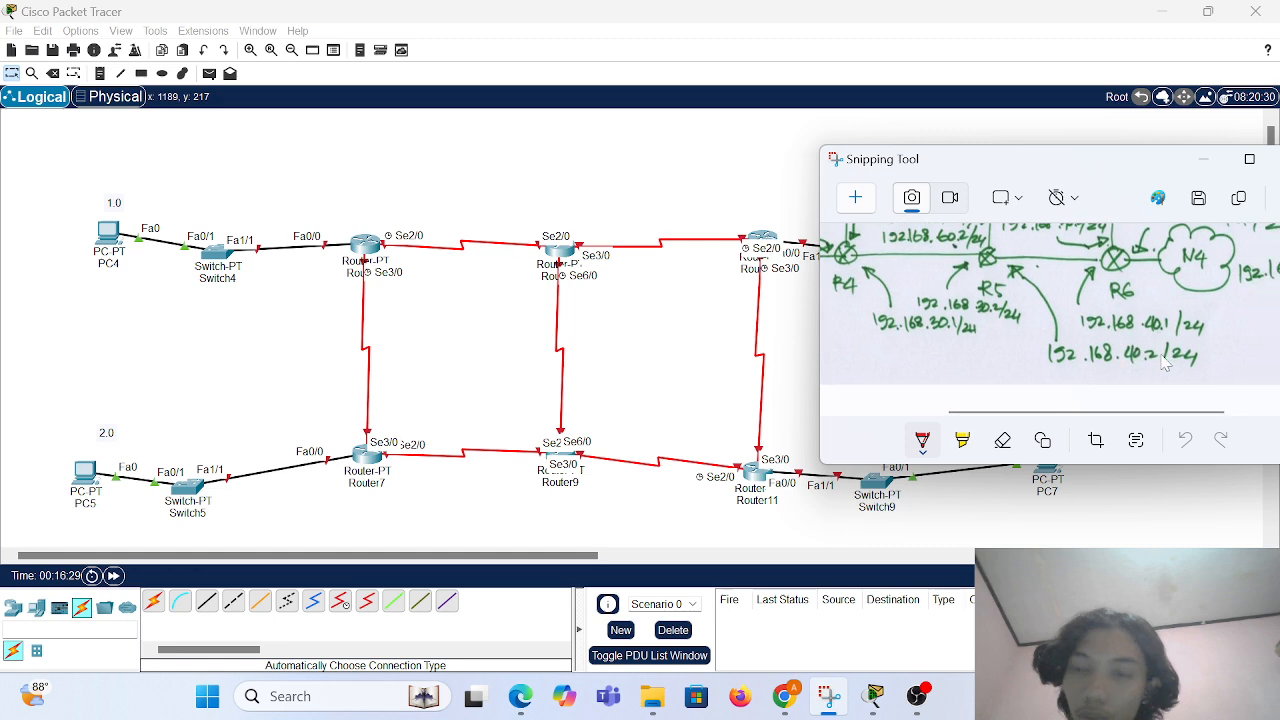
# Return to Packet Tracer and place notes 10 and 20 above the upper router row's links, and 30 and 40 below the lower row's links.
pyautogui.click(478, 203)
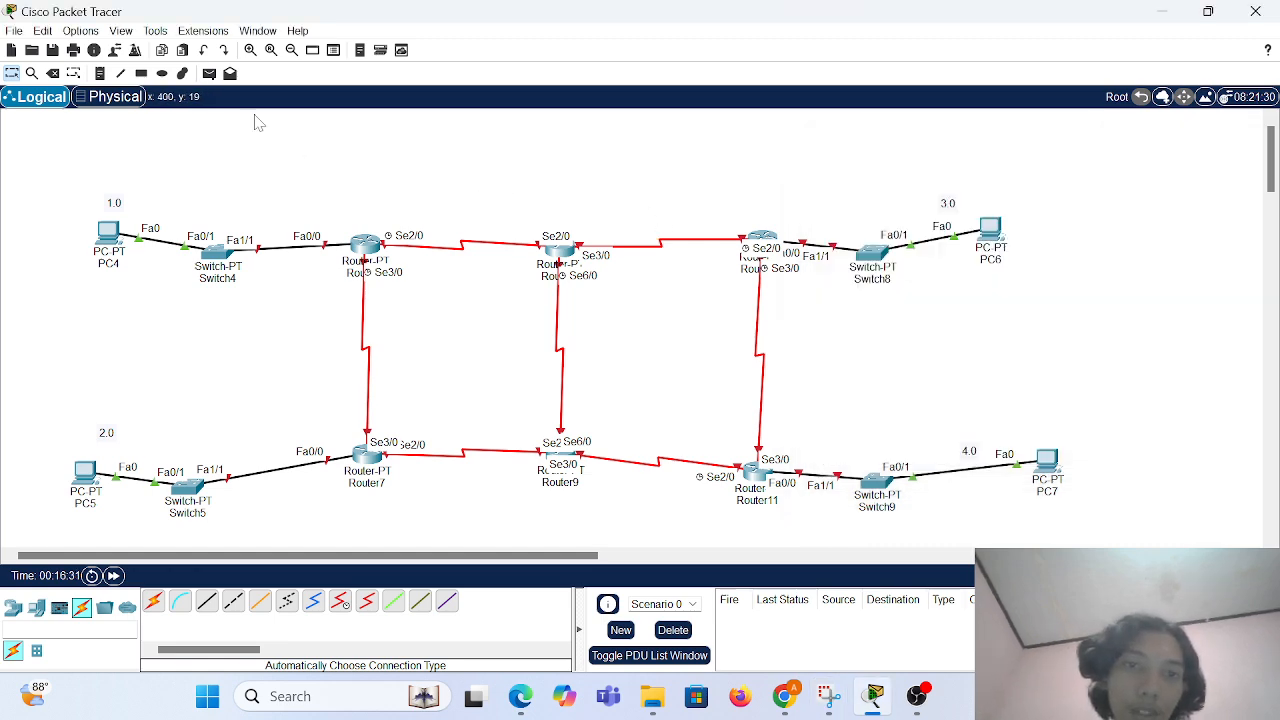
pyautogui.click(99, 74)
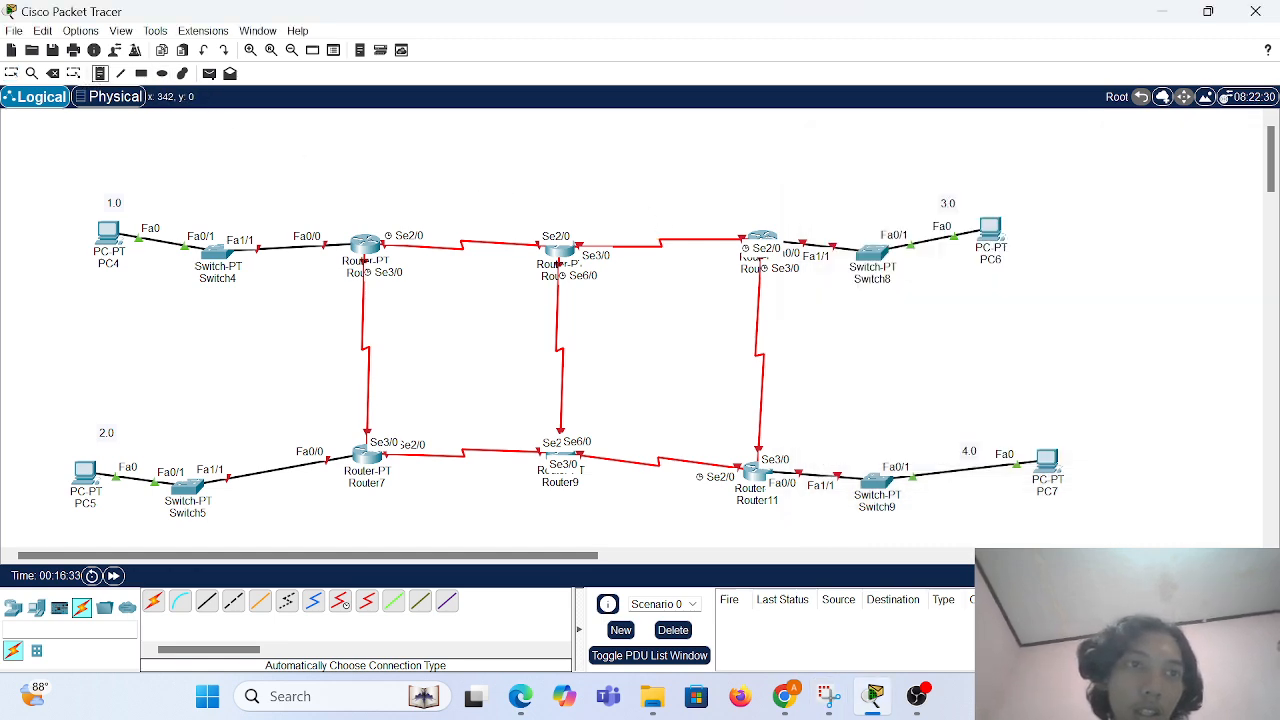
pyautogui.click(459, 212)
pyautogui.write('10')
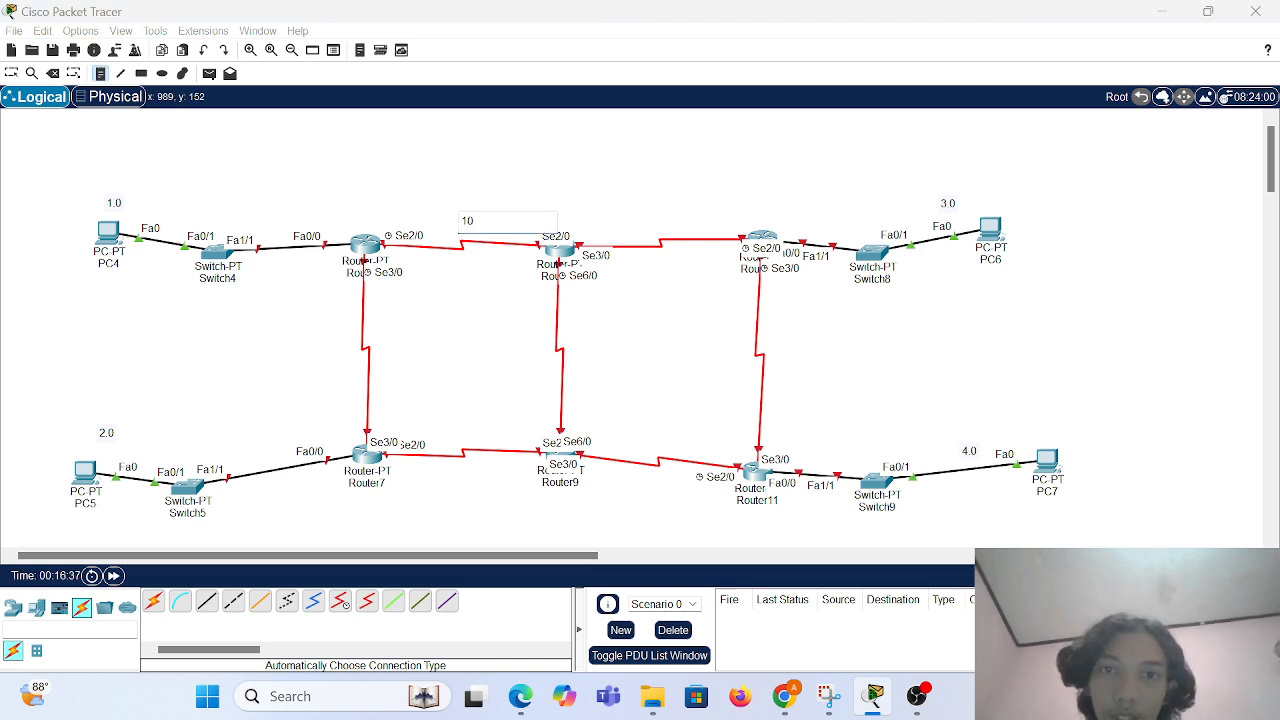
pyautogui.click(657, 212)
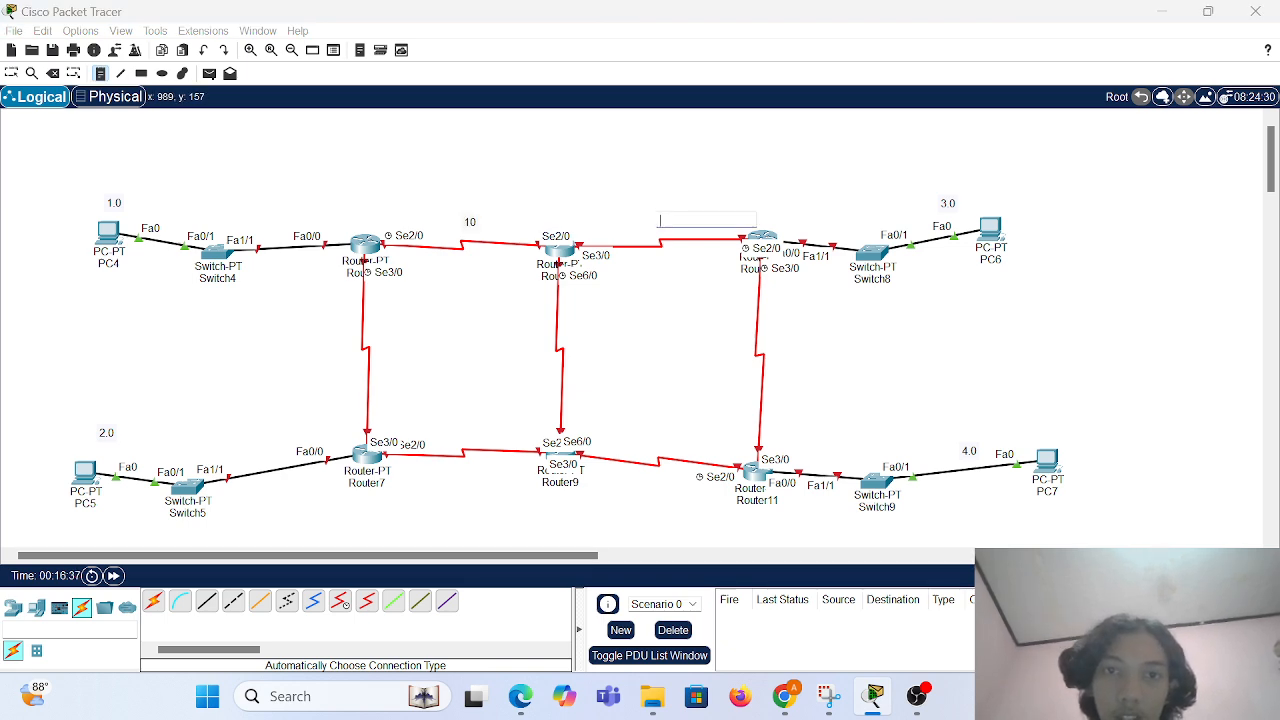
pyautogui.write('20')
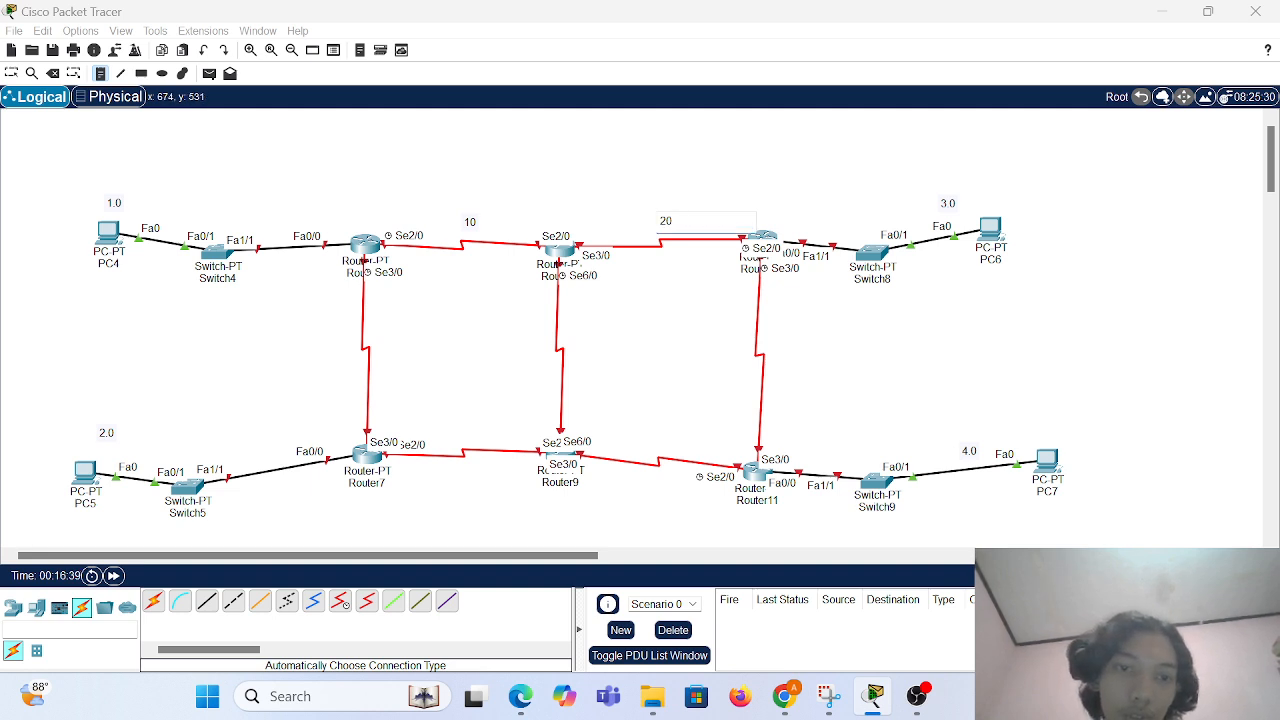
pyautogui.click(440, 492)
pyautogui.write('30')
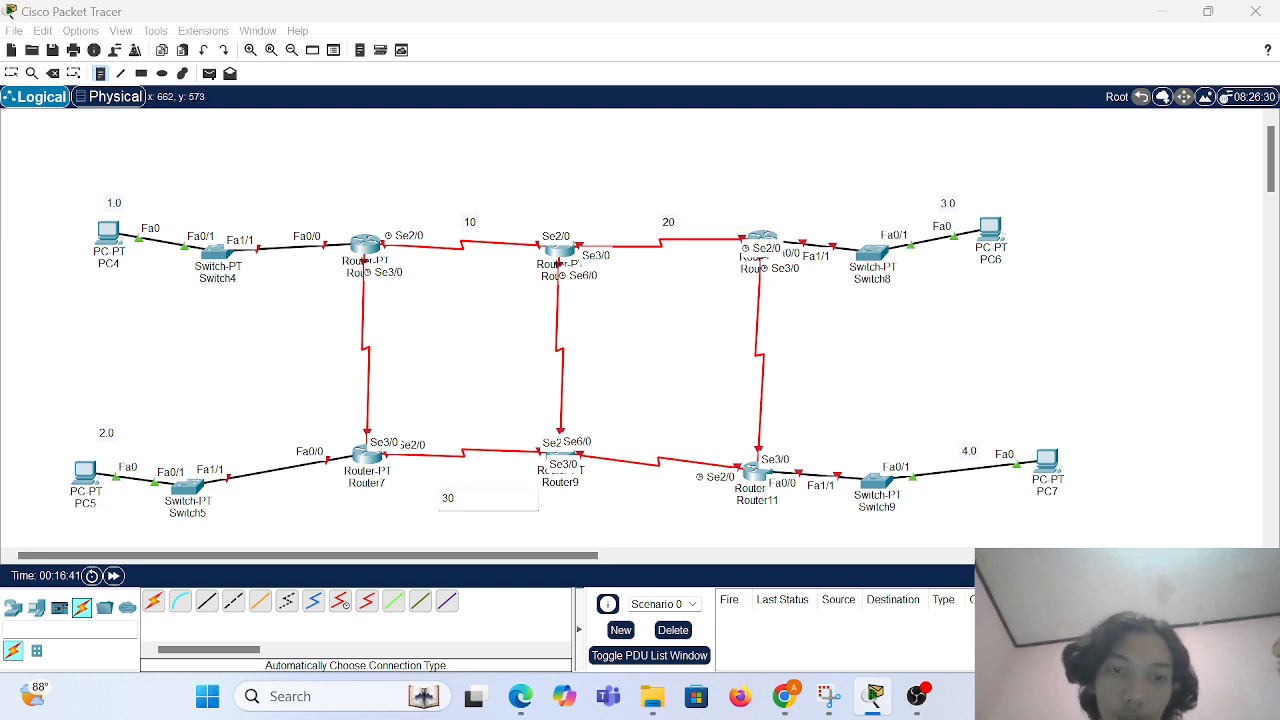
pyautogui.click(642, 491)
pyautogui.write('40')
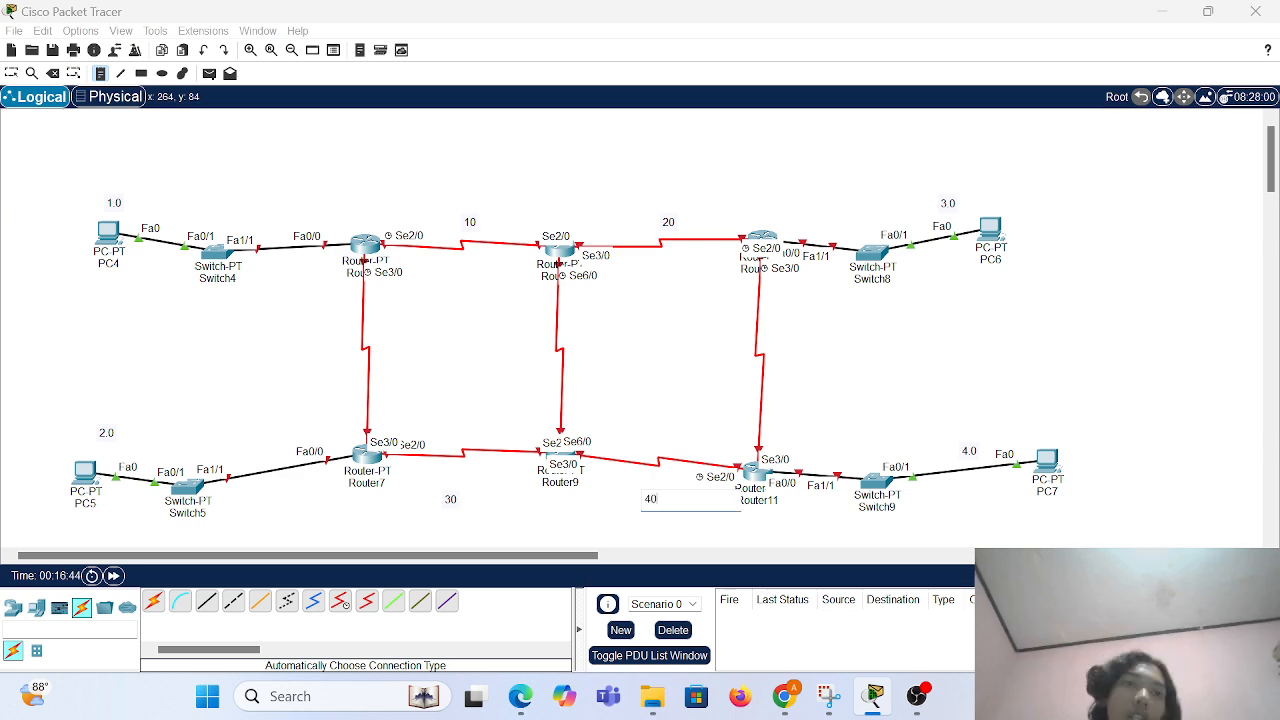
pyautogui.click(13, 75)
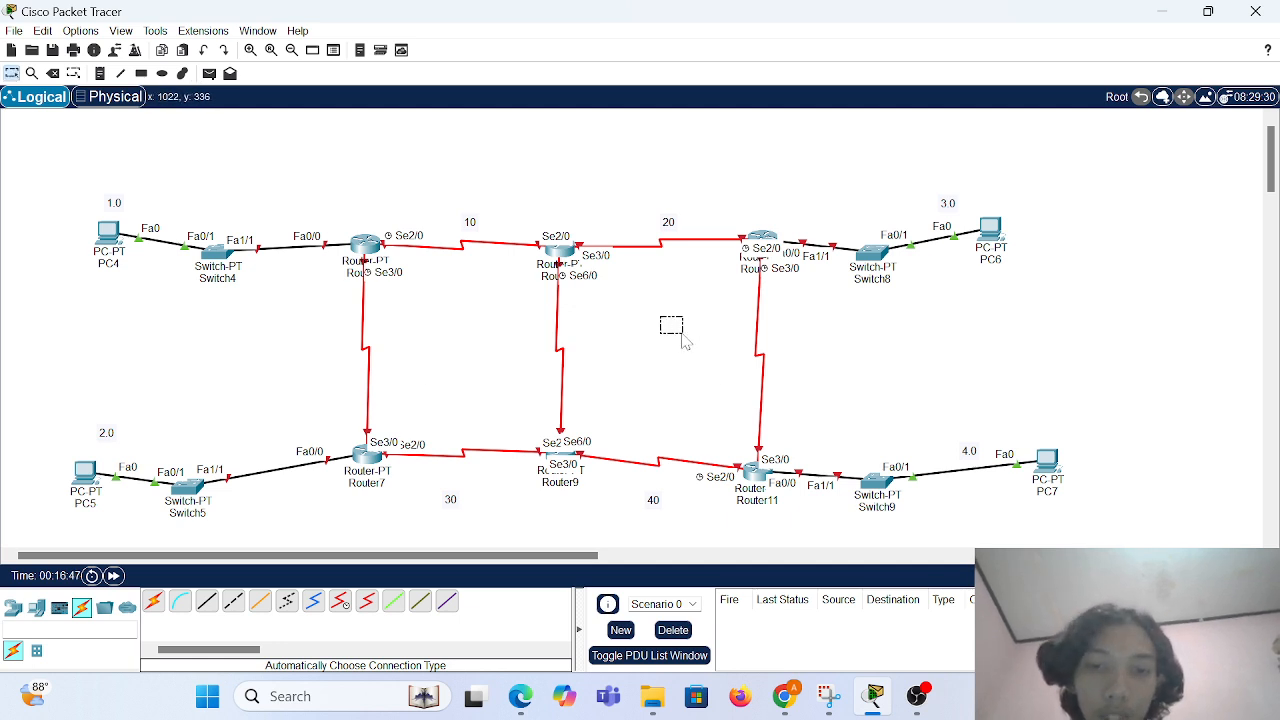
# Bring the topology sketch back up in Snipping Tool and check the addresses on the vertical links between the two router rows.
pyautogui.moveTo(917, 706)
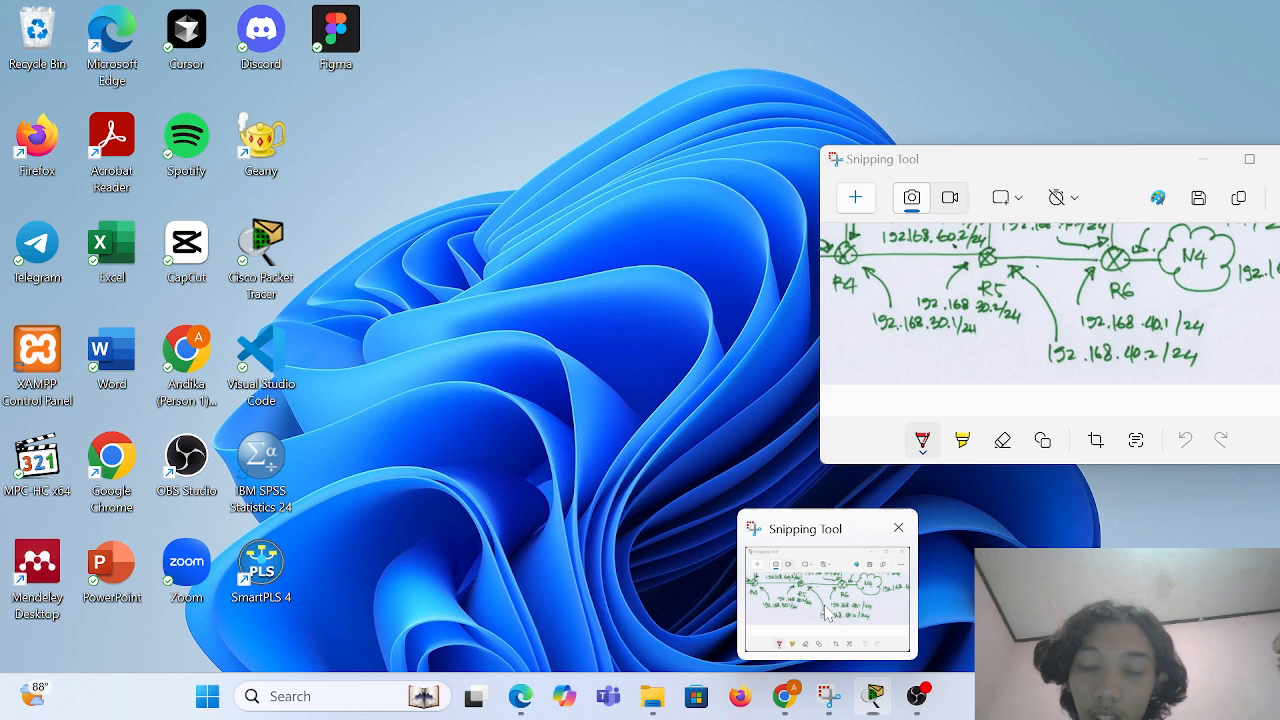
pyautogui.click(823, 590)
pyautogui.scroll(5, 923, 381)
pyautogui.hscroll(-3, 930, 360)
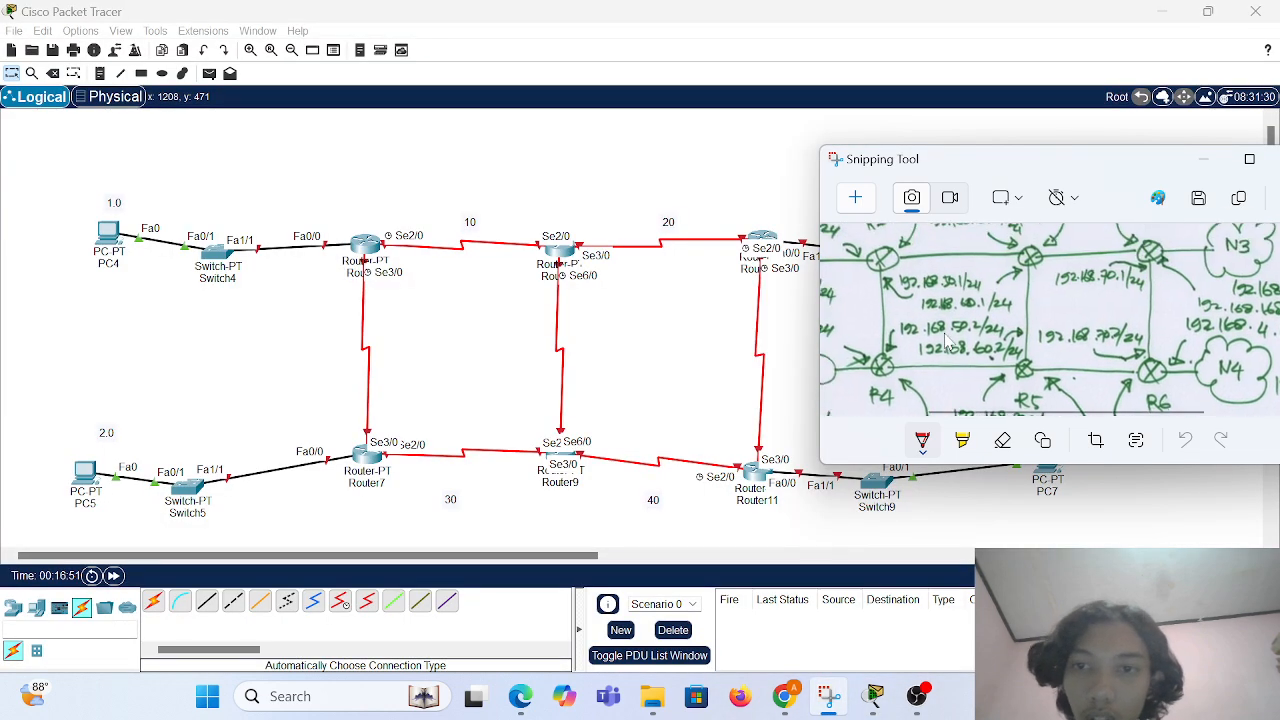
pyautogui.hscroll(2, 945, 340)
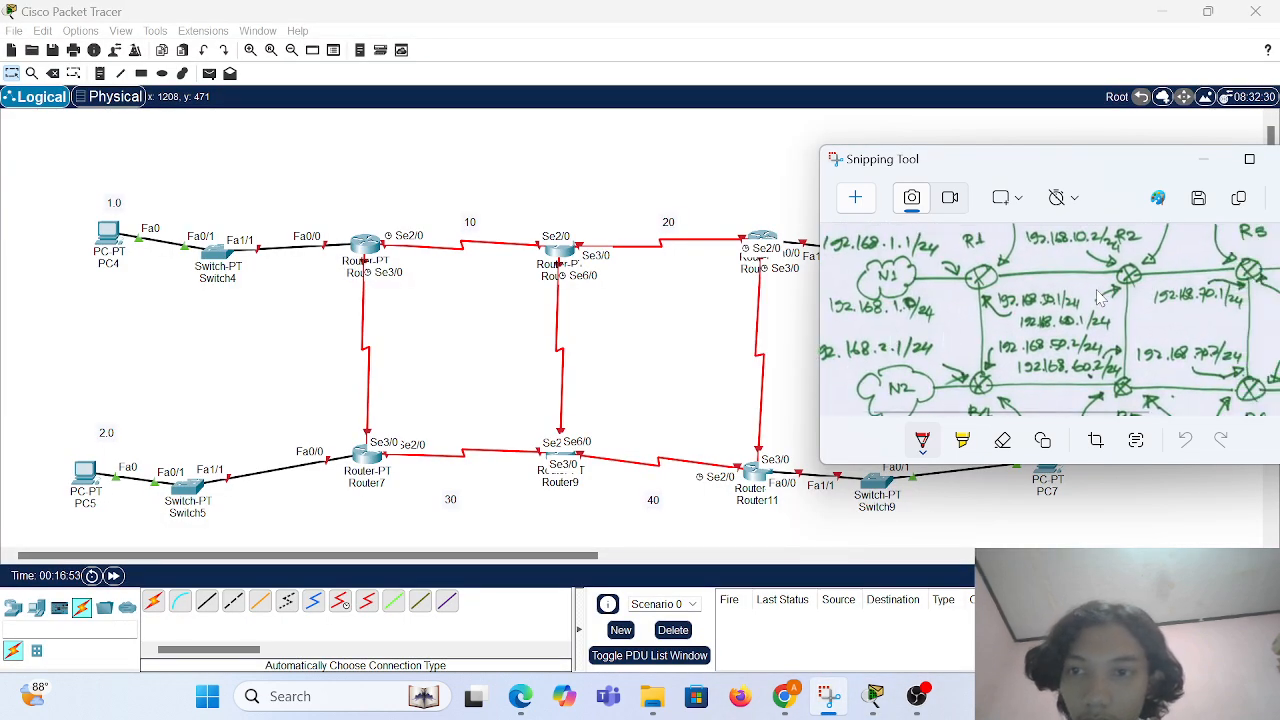
pyautogui.hscroll(2, 1098, 297)
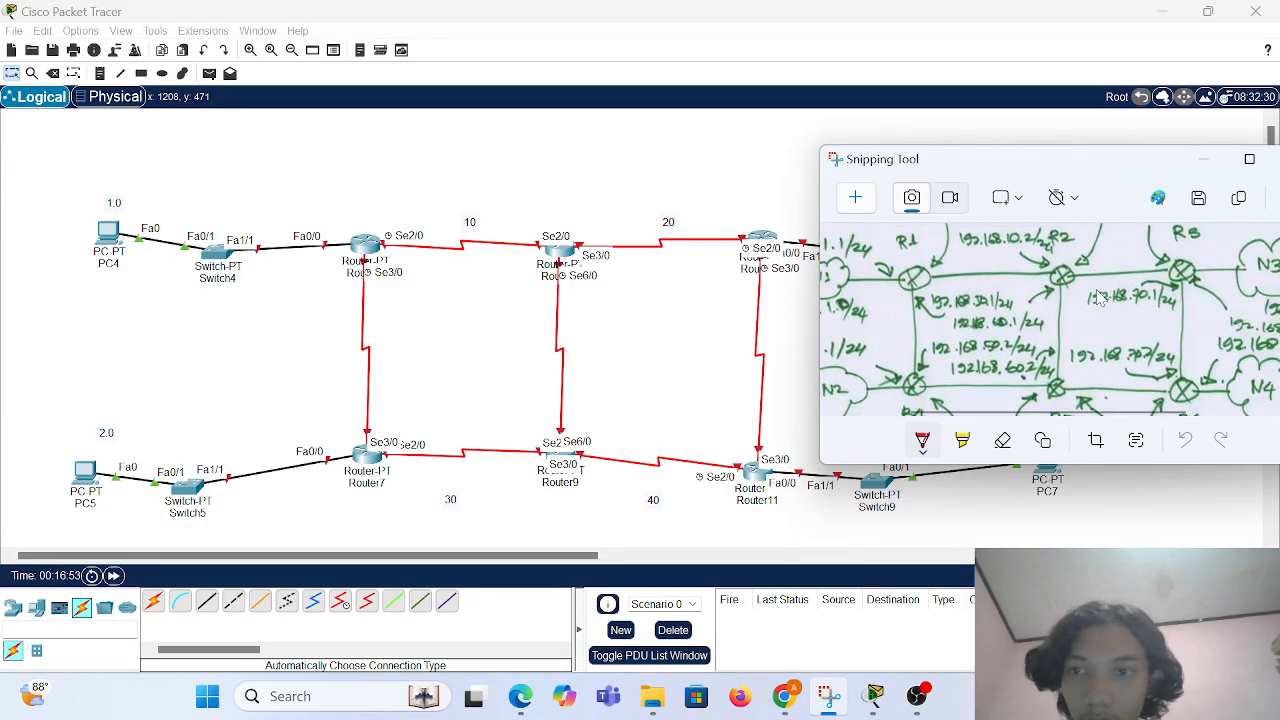
pyautogui.click(1208, 160)
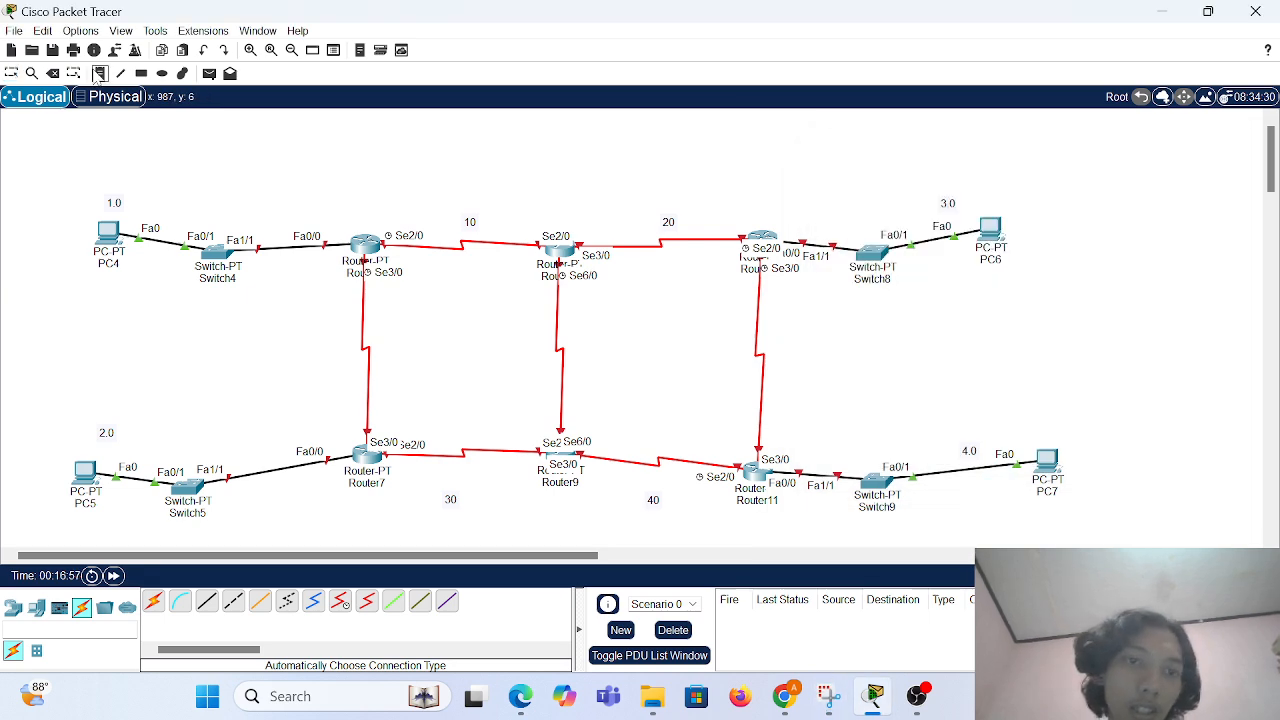
# In Packet Tracer, place notes 50, 60 and 70 beside the three vertical links between the router rows, going from Router7's link to Router11's.
pyautogui.click(309, 345)
pyautogui.write('50')
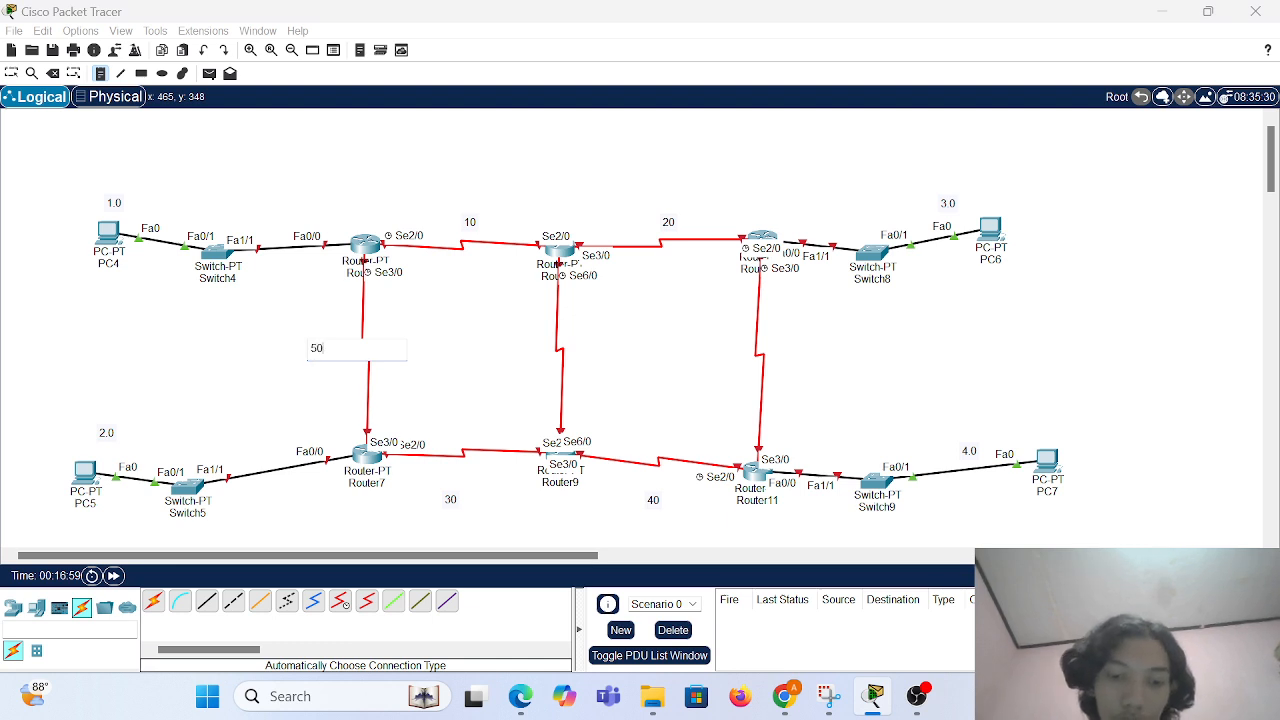
pyautogui.click(536, 347)
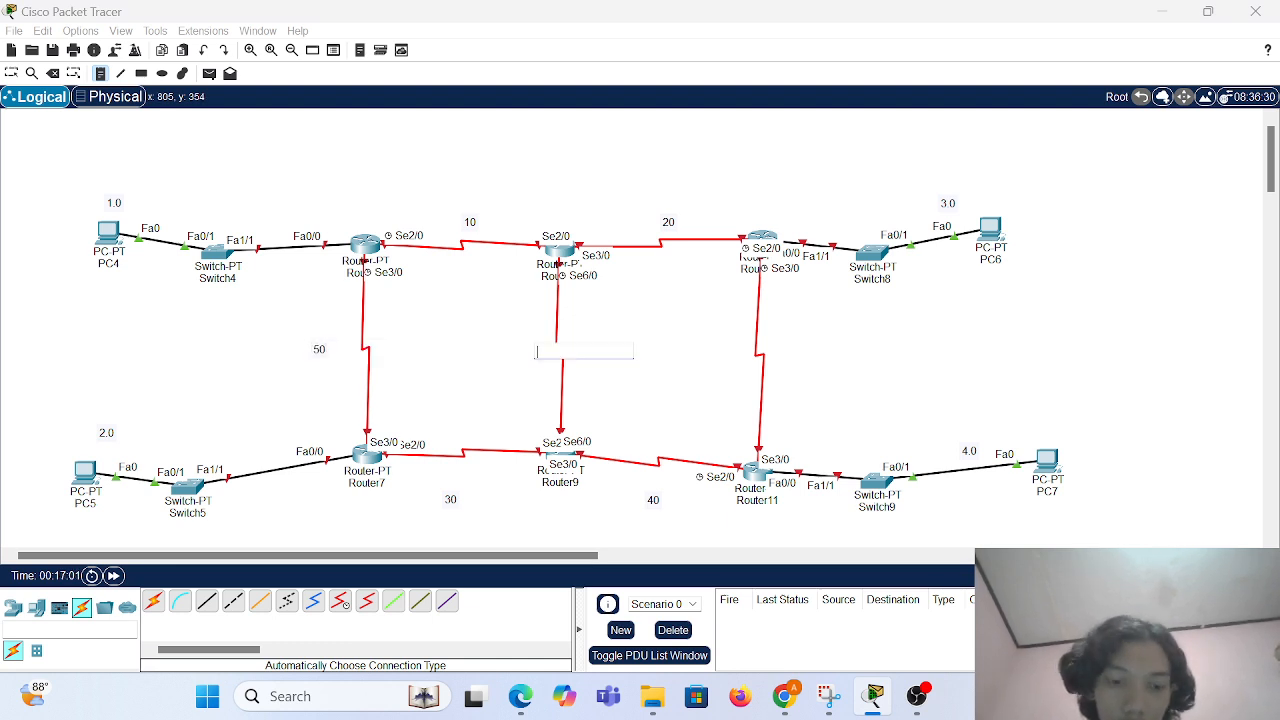
pyautogui.write('60')
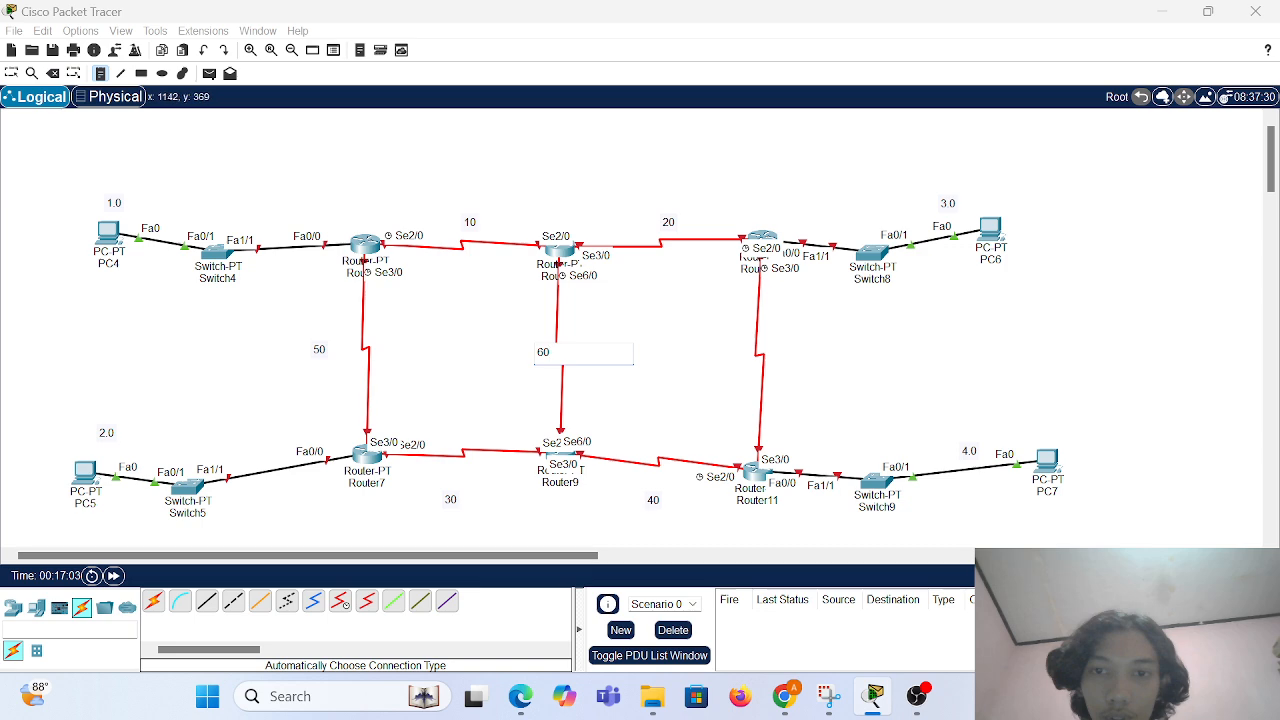
pyautogui.click(706, 362)
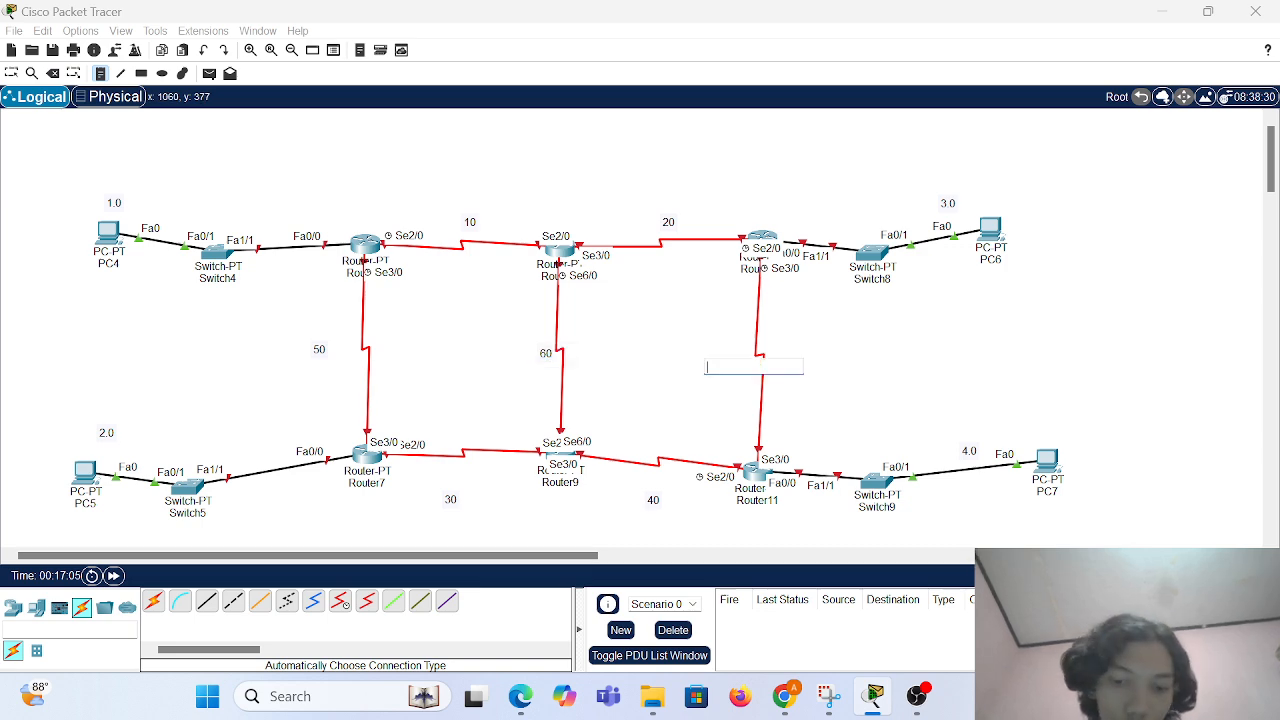
pyautogui.write('70')
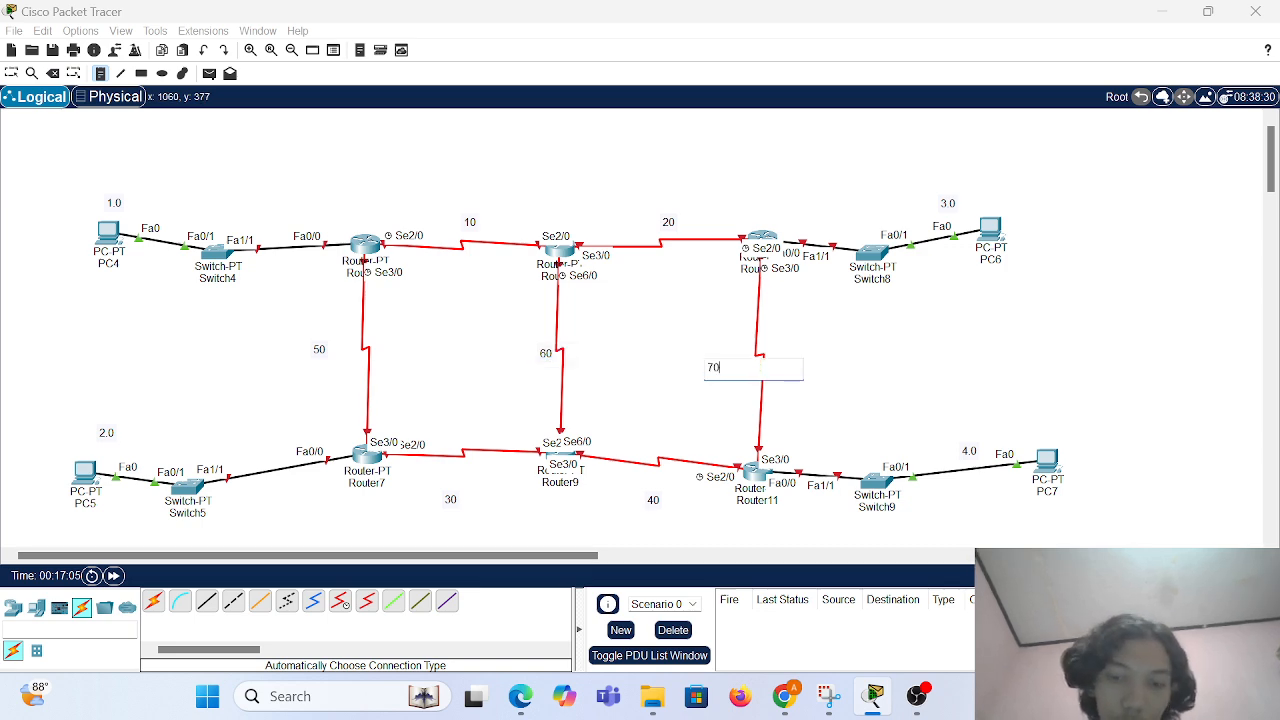
pyautogui.click(18, 77)
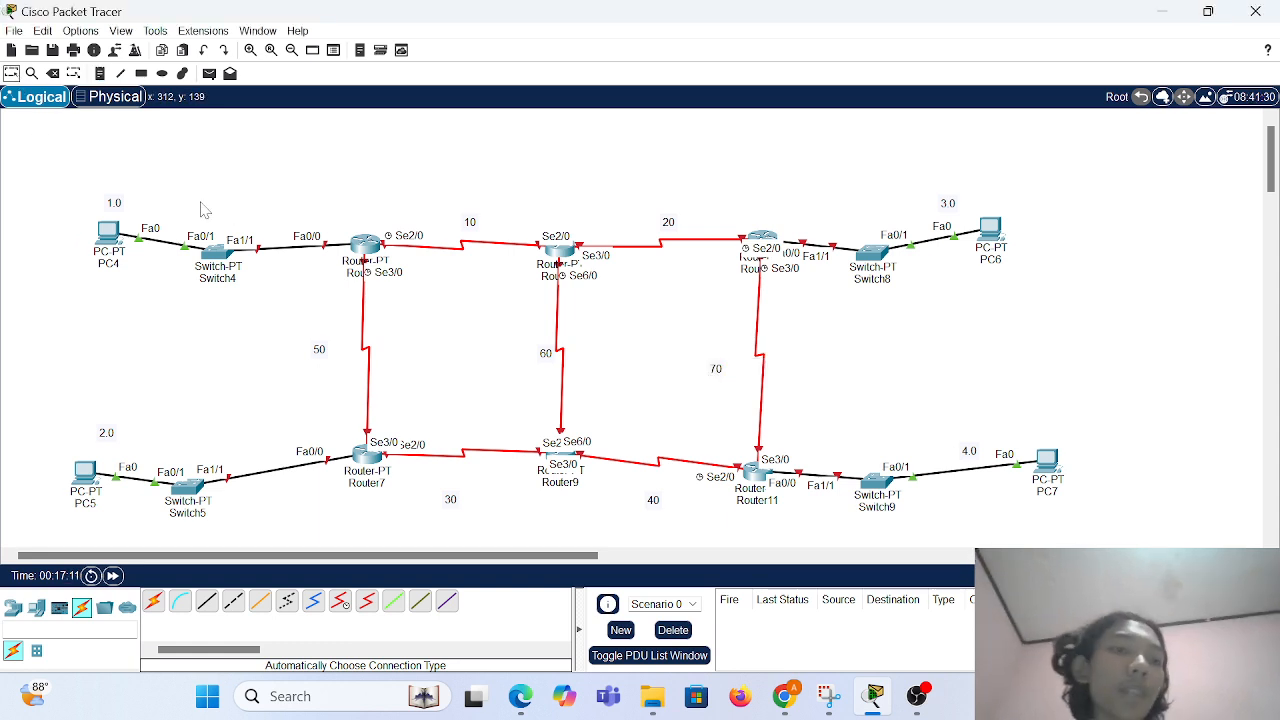
# Enable FastEthernet0/0 on Router6, the upper router facing network 1.0, with IPv4 address 192.168.1.1 and subnet mask 255.255.255.0.
pyautogui.moveTo(830, 697)
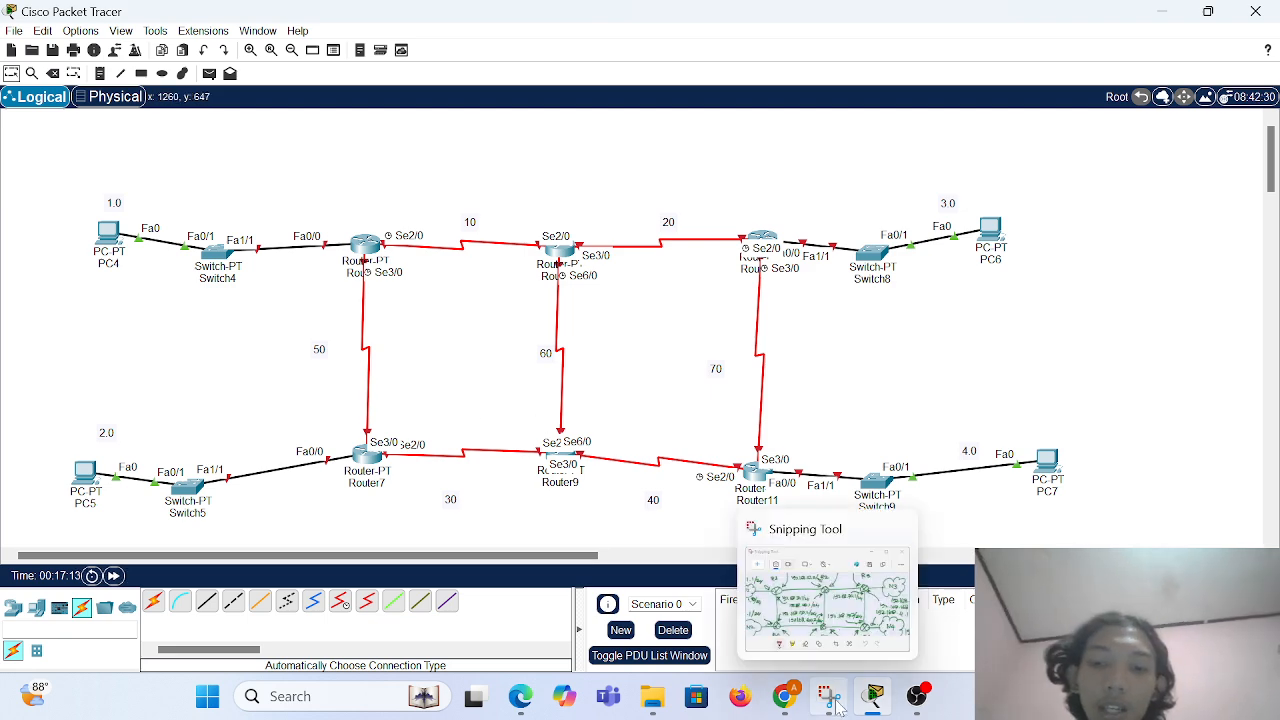
pyautogui.moveTo(830, 630)
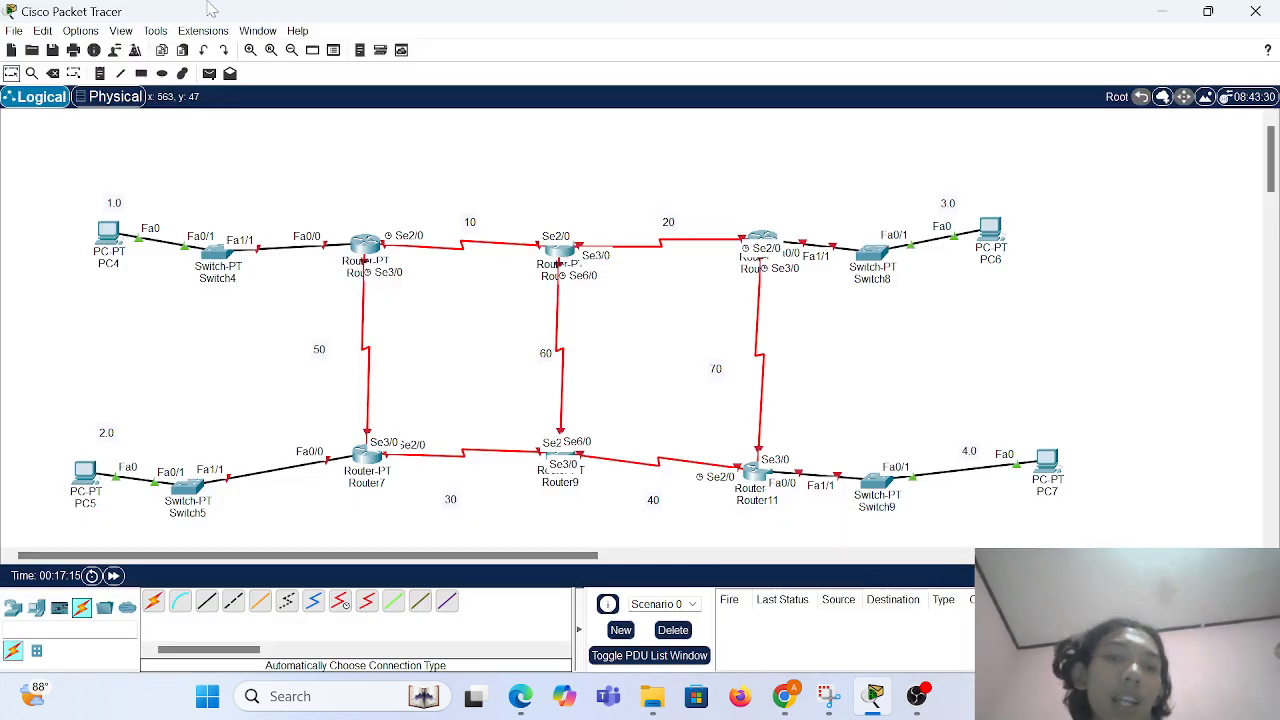
pyautogui.click(363, 248)
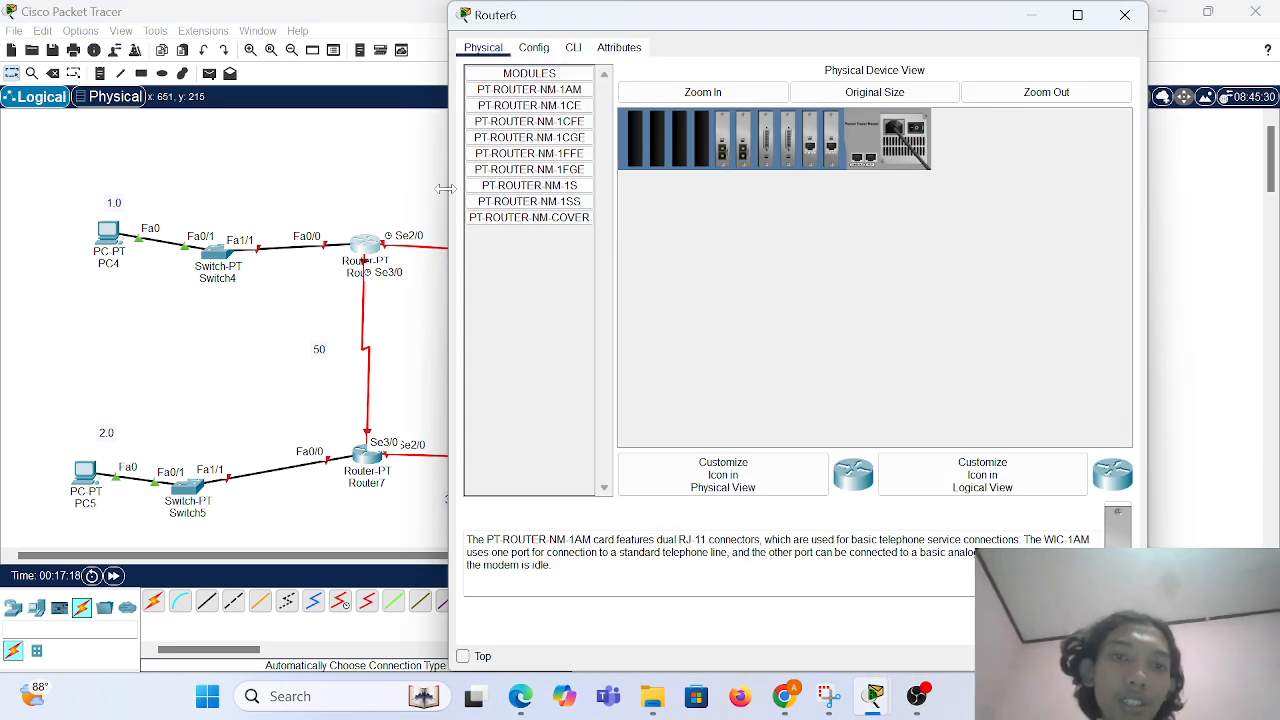
pyautogui.moveTo(443, 235); pyautogui.dragTo(724, 235)
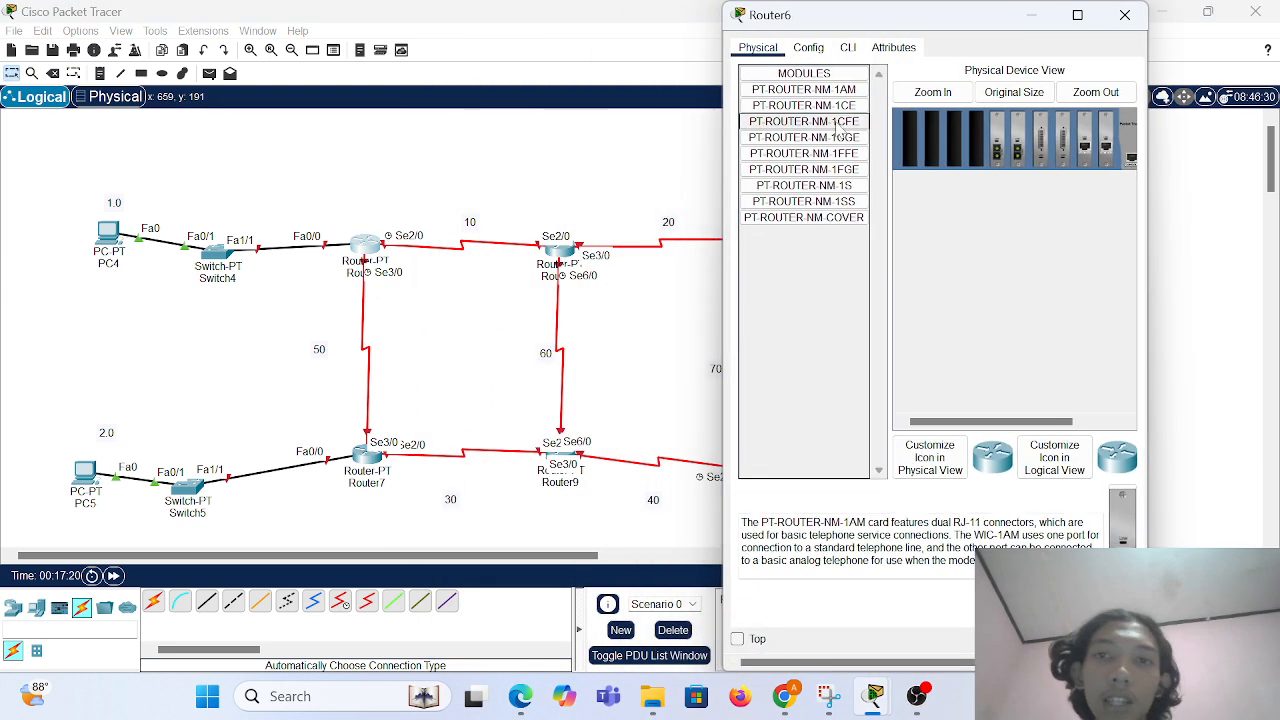
pyautogui.click(808, 50)
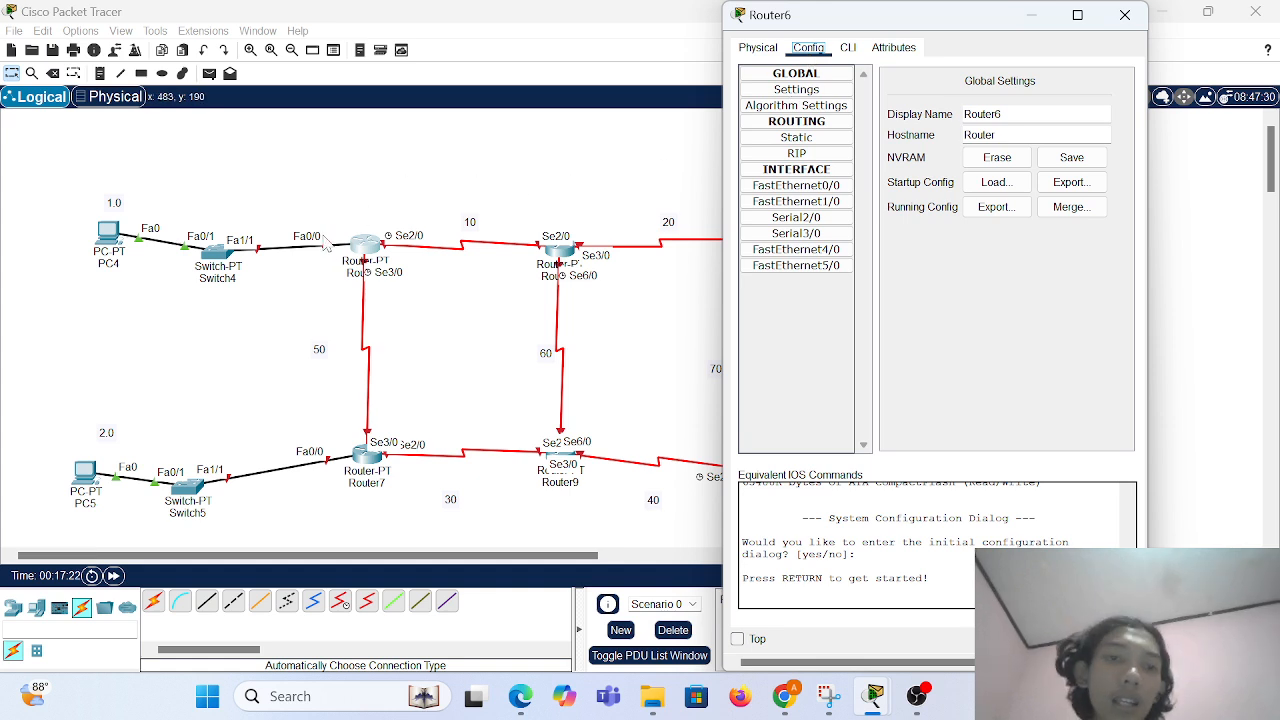
pyautogui.click(800, 186)
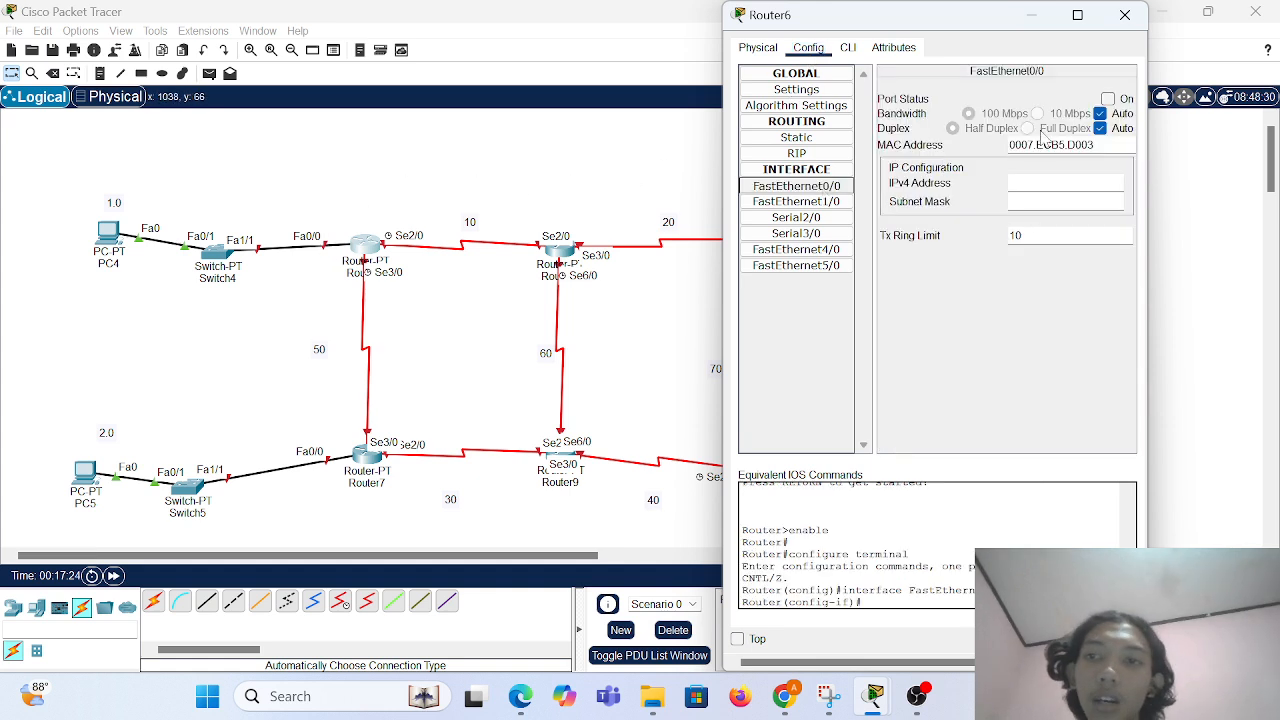
pyautogui.click(1108, 99)
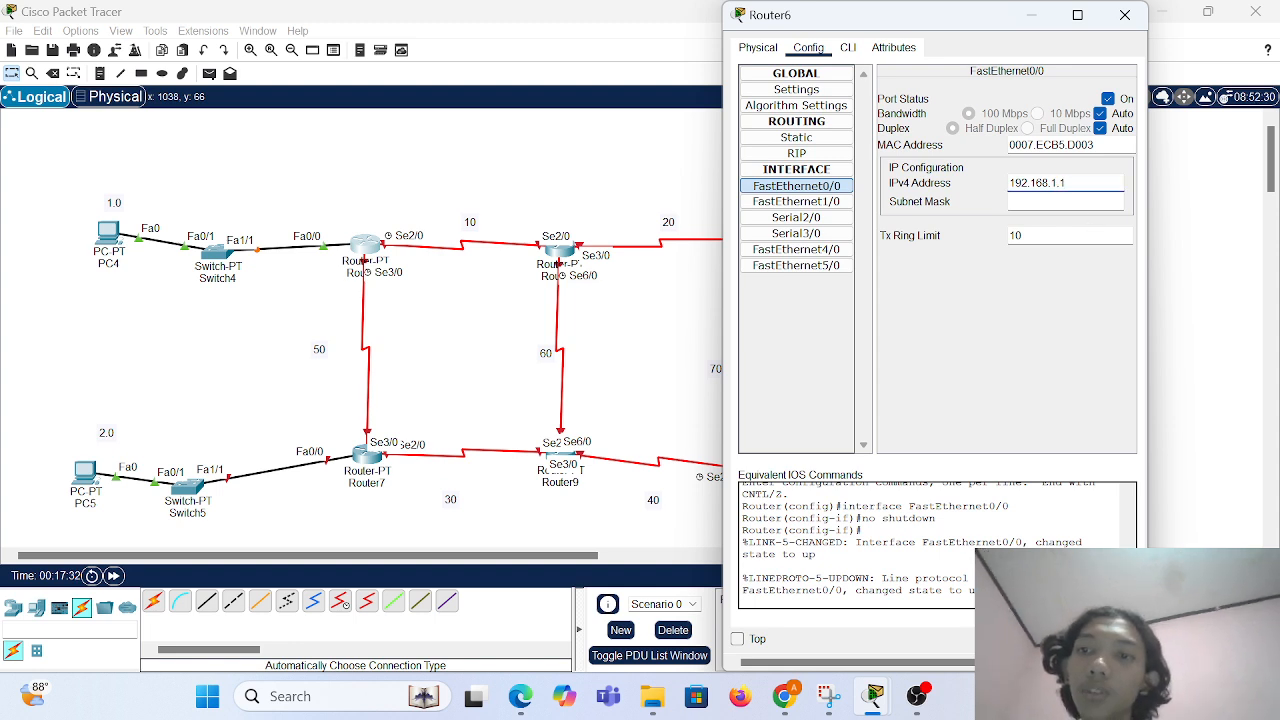
pyautogui.press('Tab')
pyautogui.press('Tab')
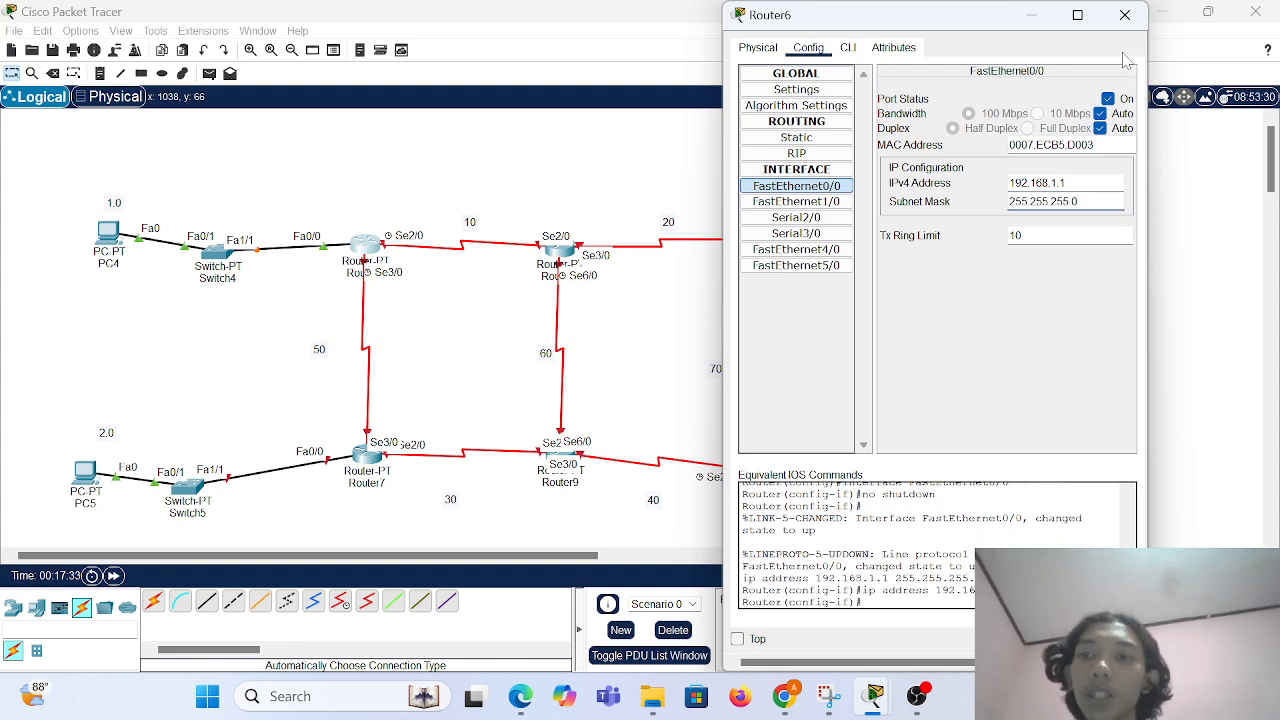
pyautogui.click(1125, 15)
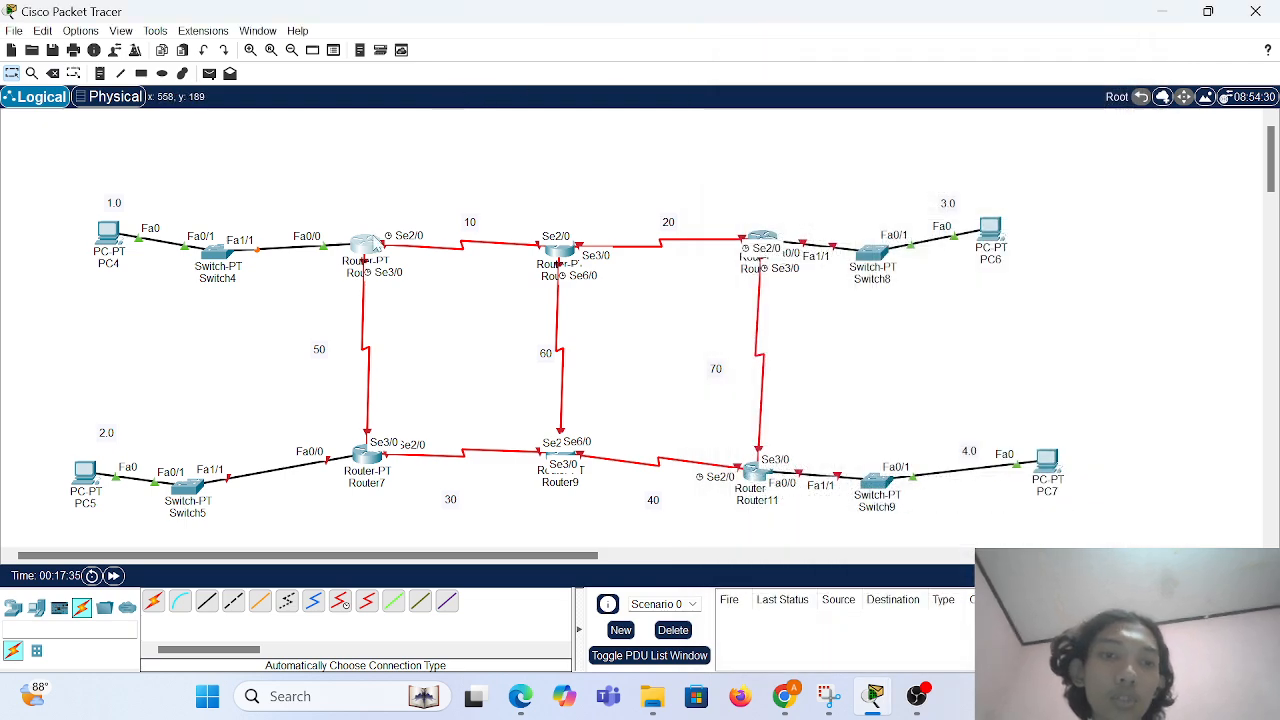
# Open the FastEthernet0/0 settings of Router7, the lower router facing network 2.0, and enable the port with bandwidth on Auto.
pyautogui.click(372, 248)
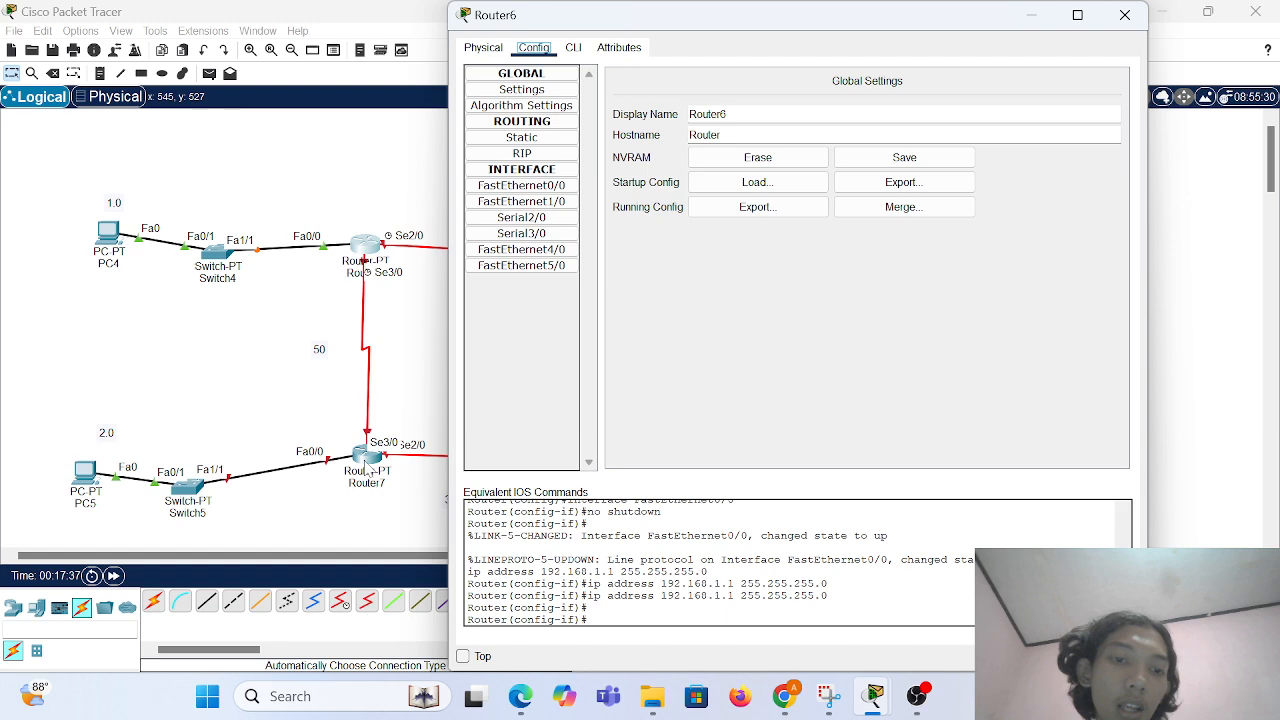
pyautogui.click(367, 462)
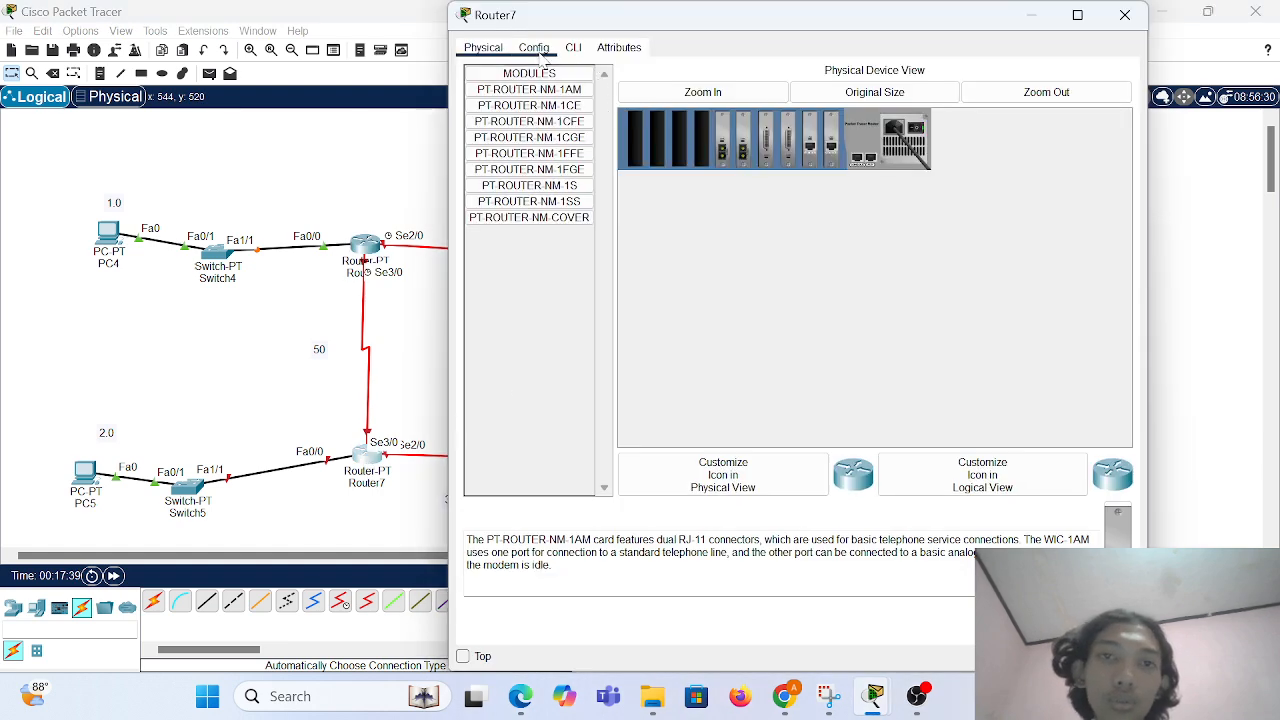
pyautogui.click(536, 50)
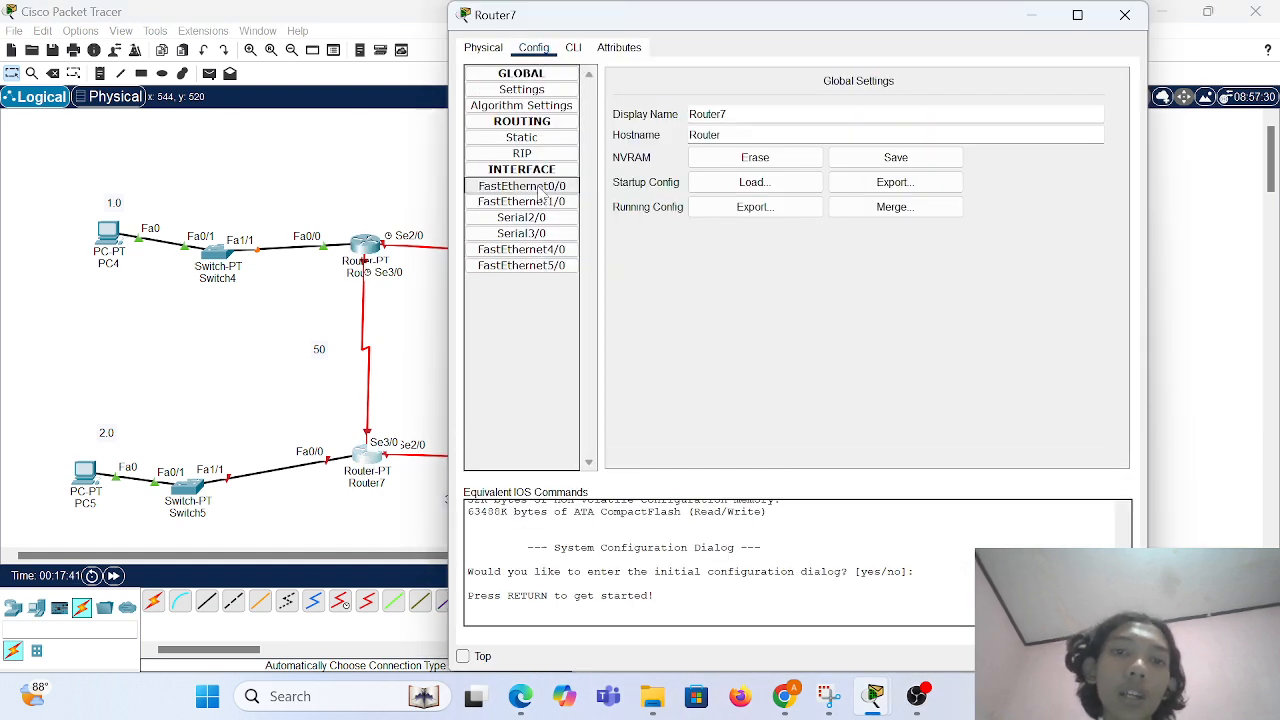
pyautogui.click(540, 188)
pyautogui.click(1109, 112)
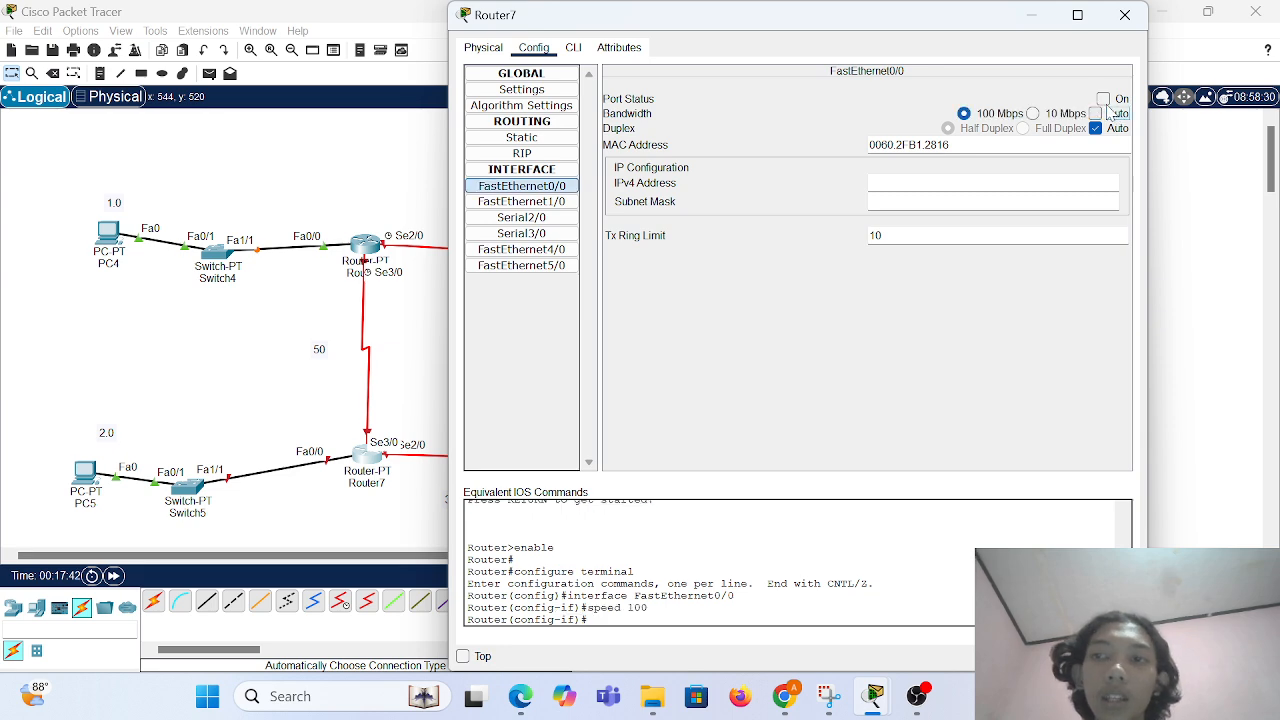
pyautogui.click(1109, 113)
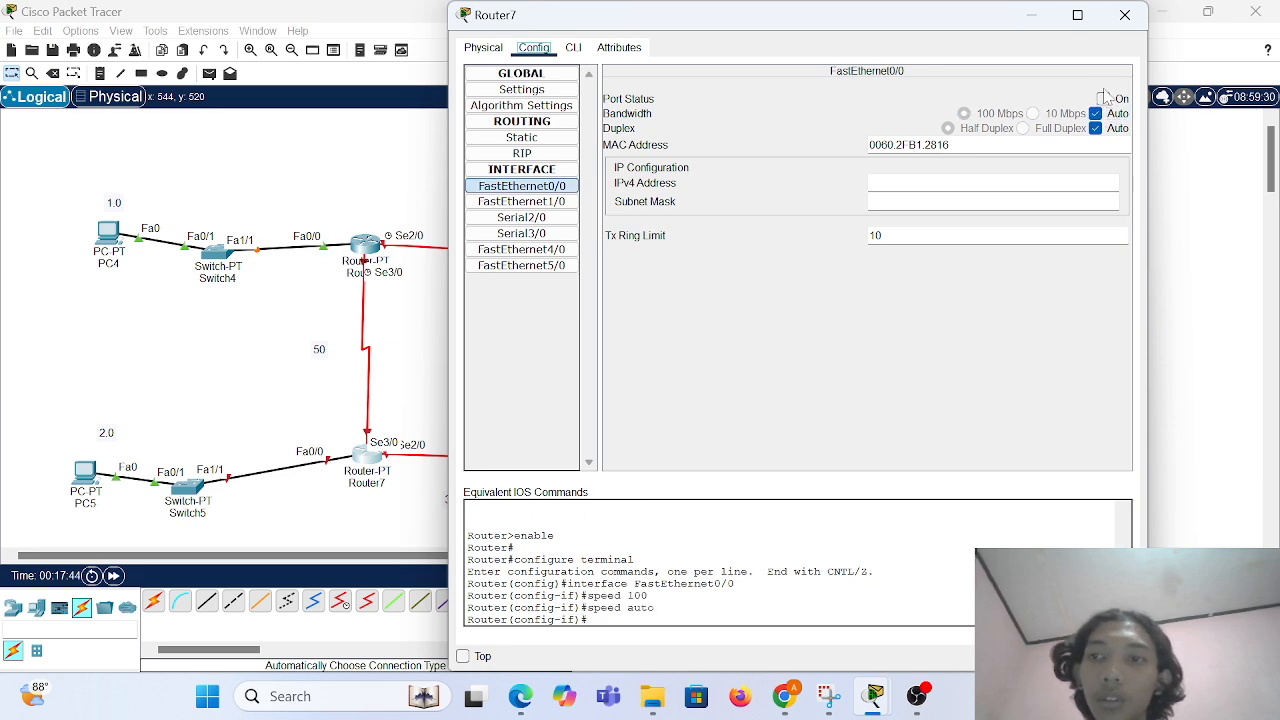
pyautogui.click(1103, 99)
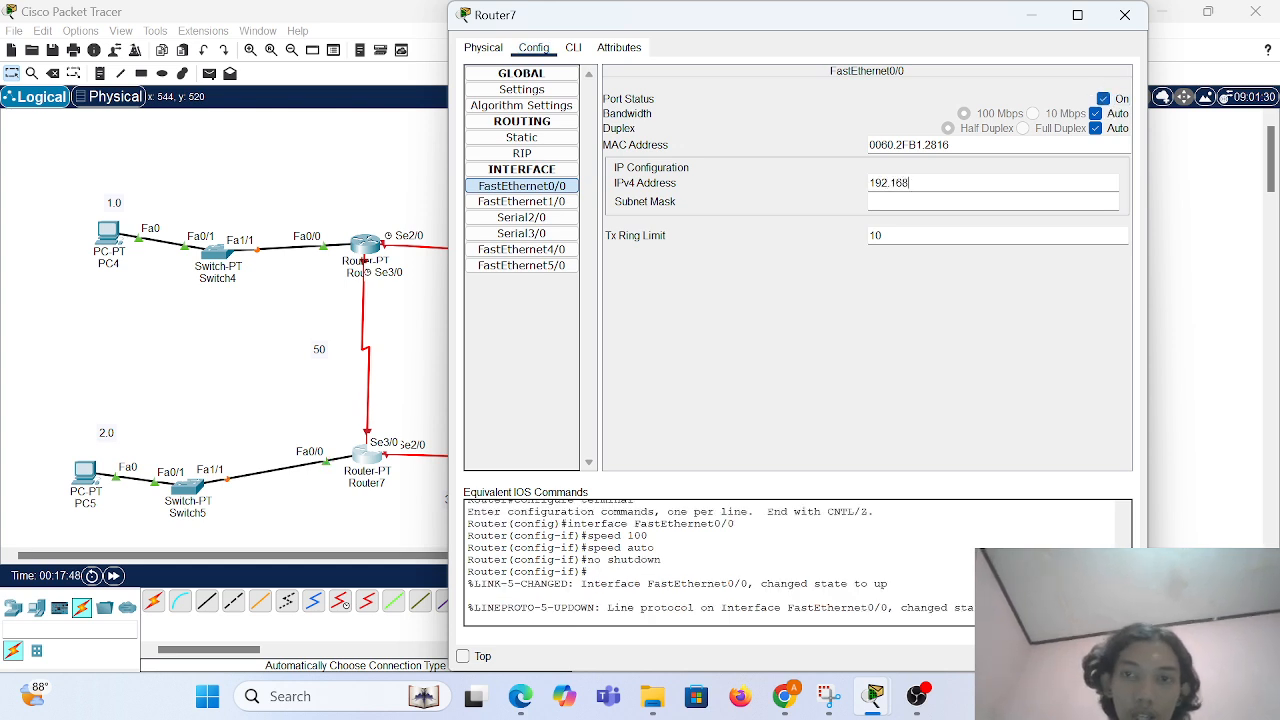
# Try to assign the IPv4 address 192.168.2.0 to Router7's FastEthernet0/0.
pyautogui.write('192.168.2.0')
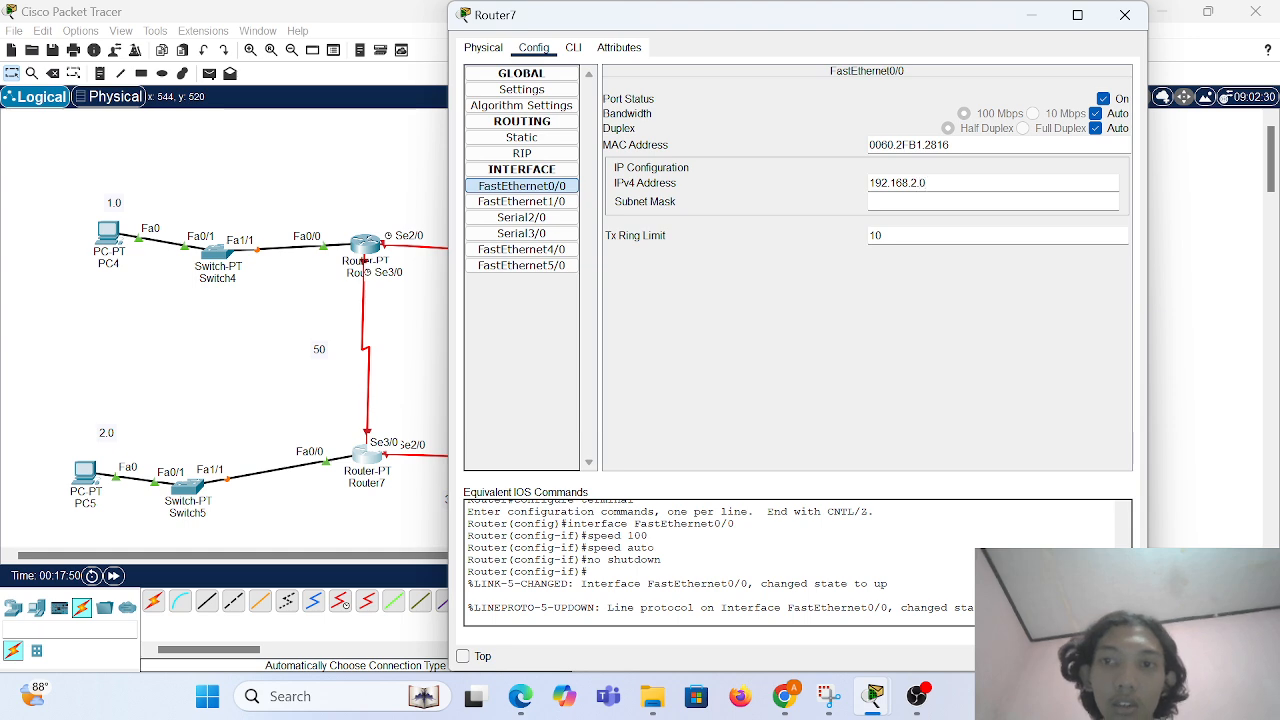
pyautogui.click(1030, 204)
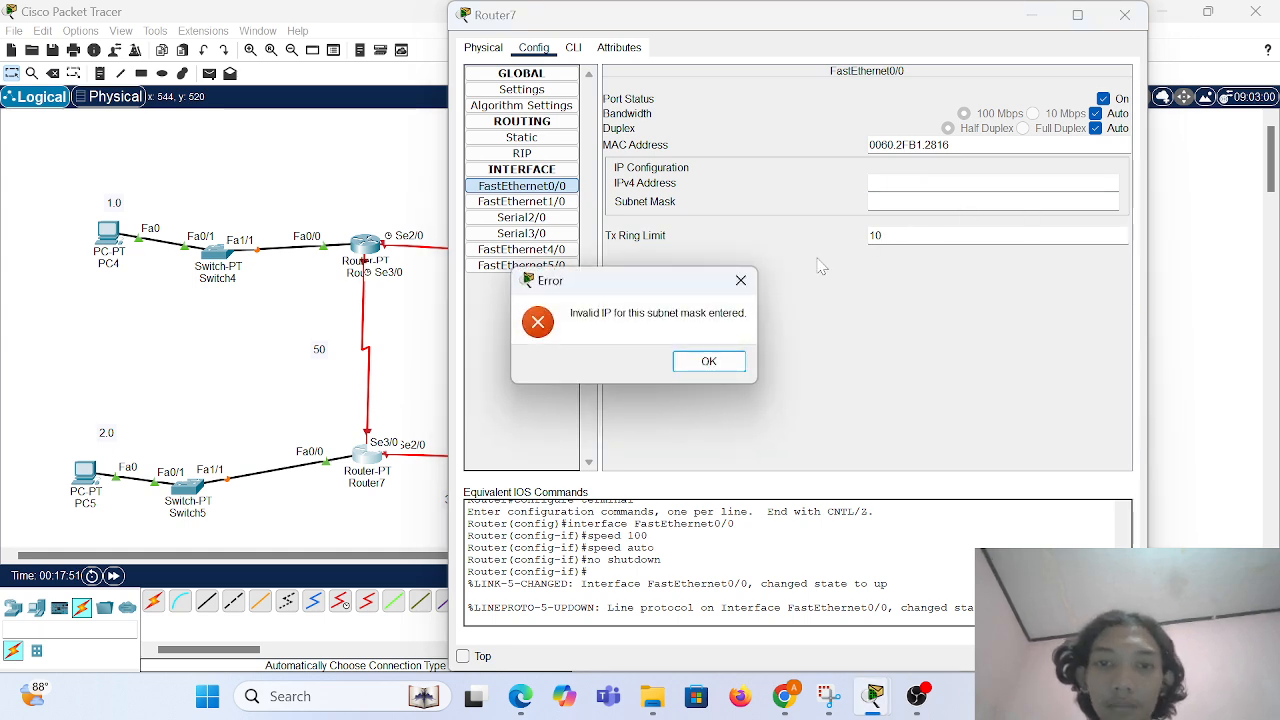
pyautogui.click(741, 280)
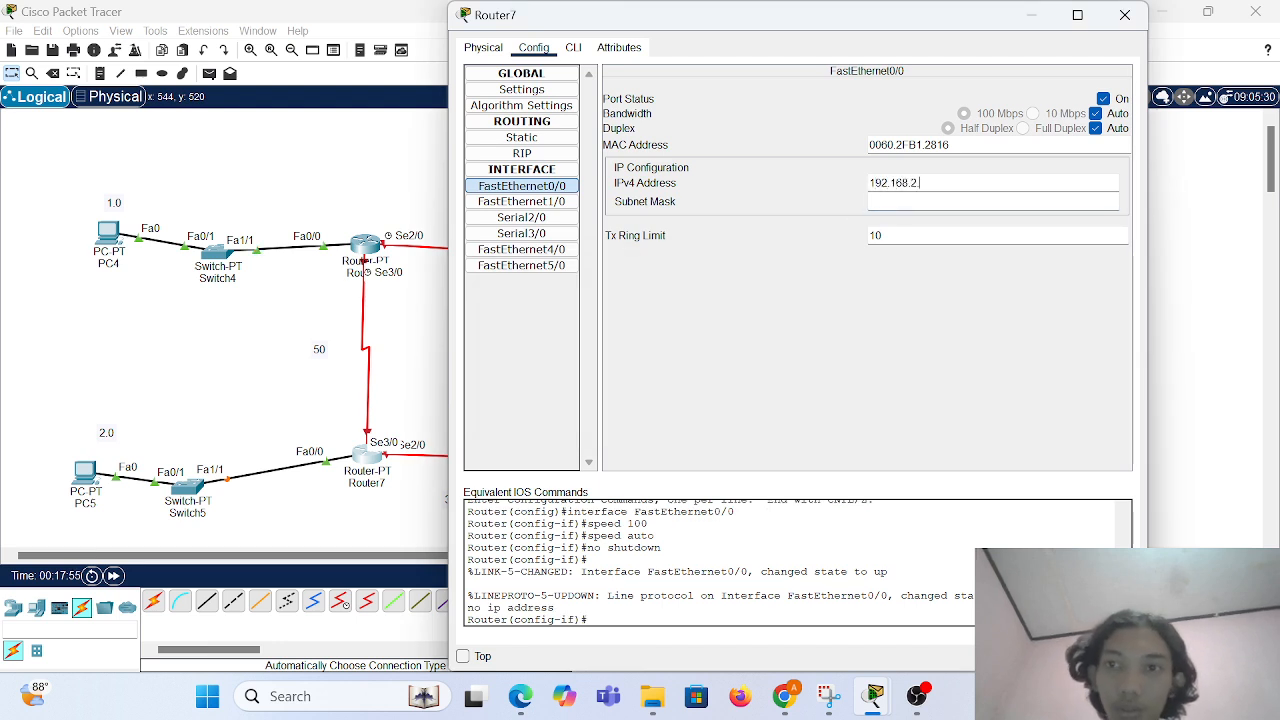
# Set Router7's FastEthernet0/0 to IPv4 address 192.168.2.1 with subnet mask 255.255.255.0 and close its settings.
pyautogui.press('Tab')
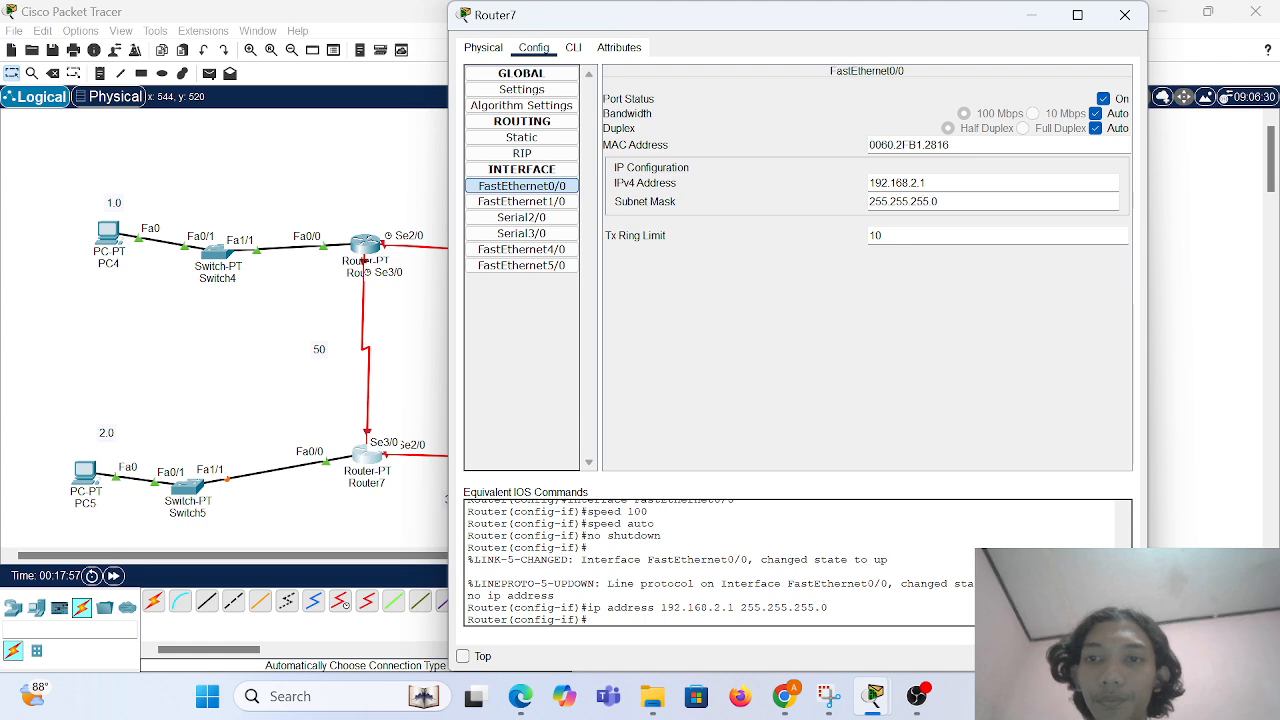
pyautogui.click(1125, 15)
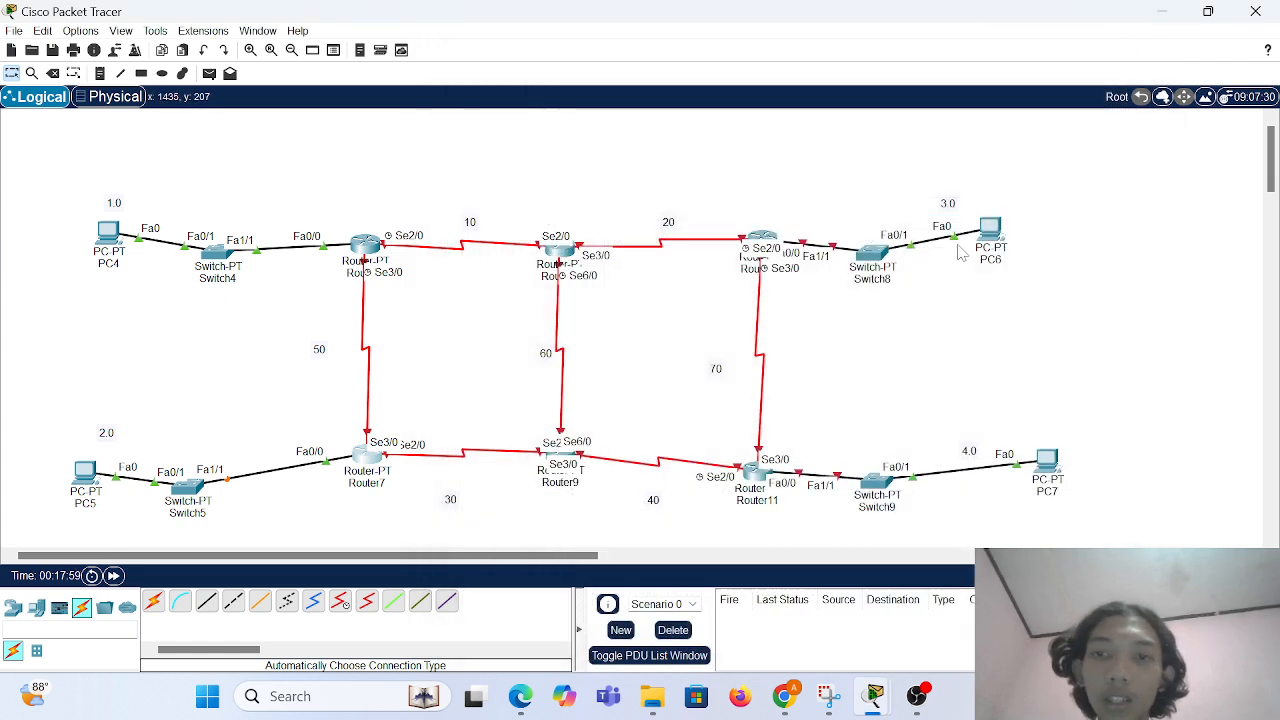
# Enable FastEthernet0/0 on Router10, the upper router facing network 3.0, with IPv4 address 192.168.3.1 and subnet mask 255.255.255.0.
pyautogui.click(760, 239)
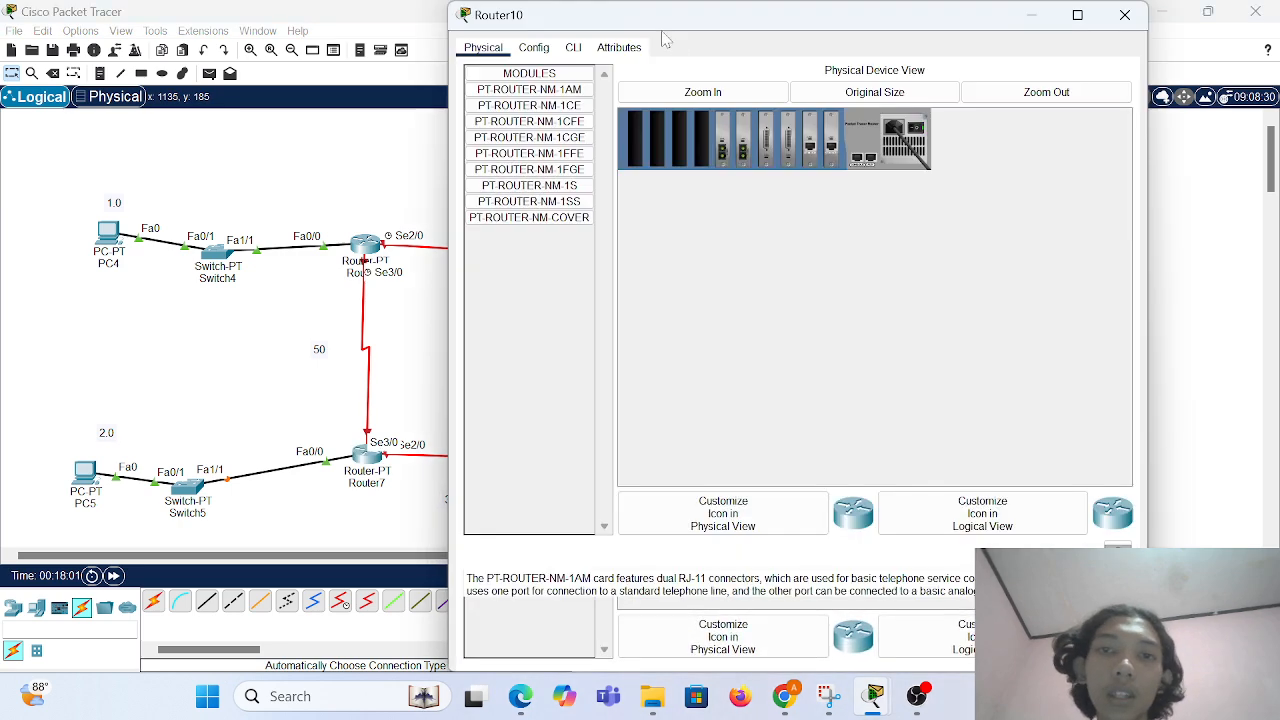
pyautogui.click(534, 48)
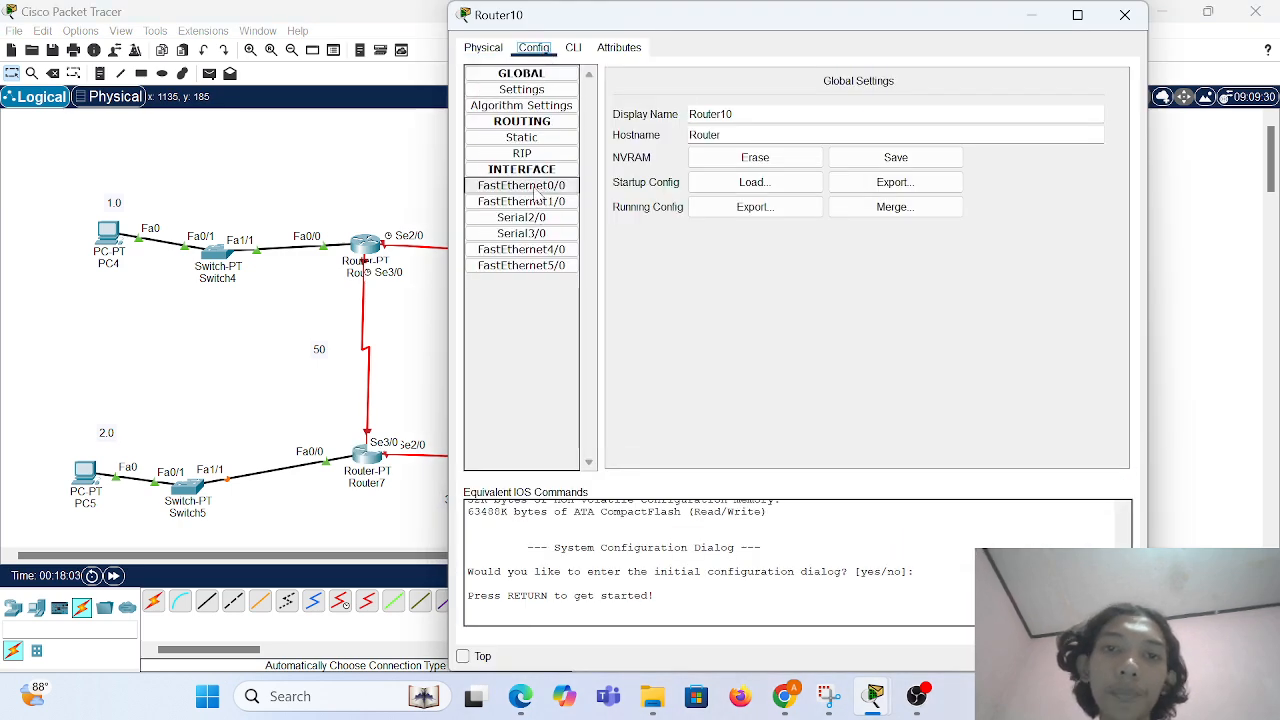
pyautogui.click(521, 186)
pyautogui.click(1103, 98)
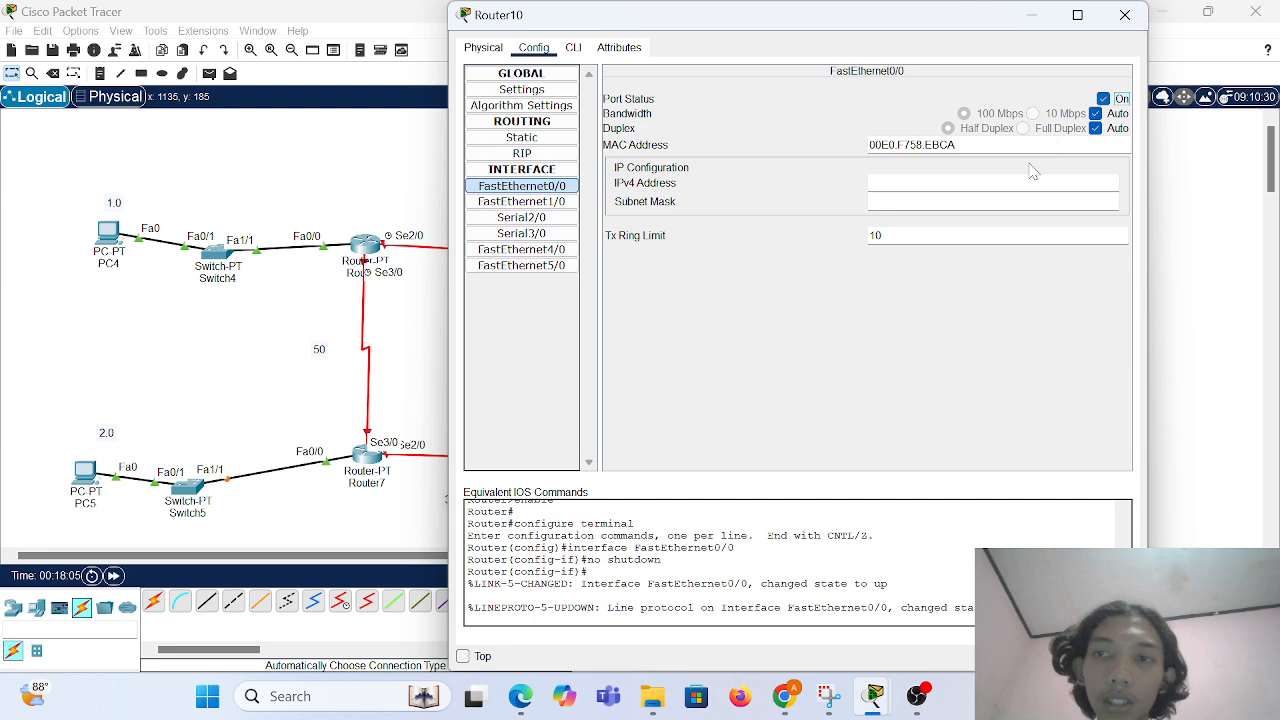
pyautogui.write('1291.1')
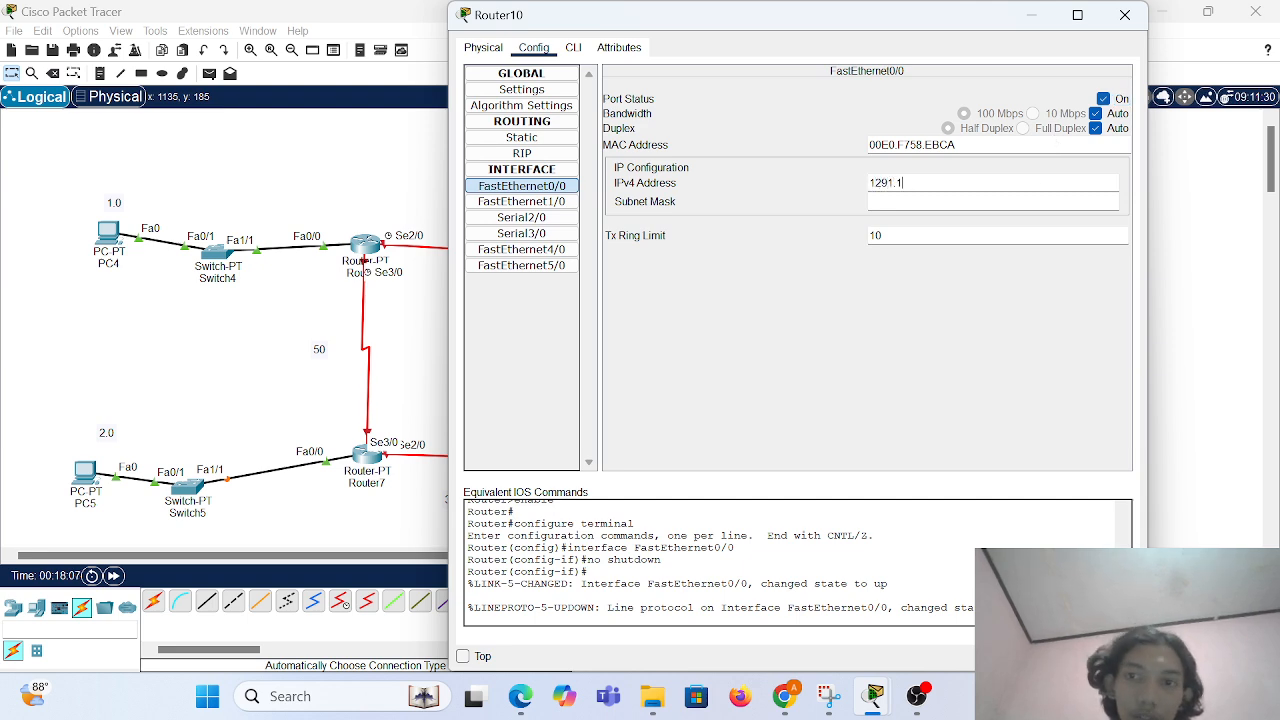
pyautogui.press('BackSpace')
pyautogui.press('BackSpace')
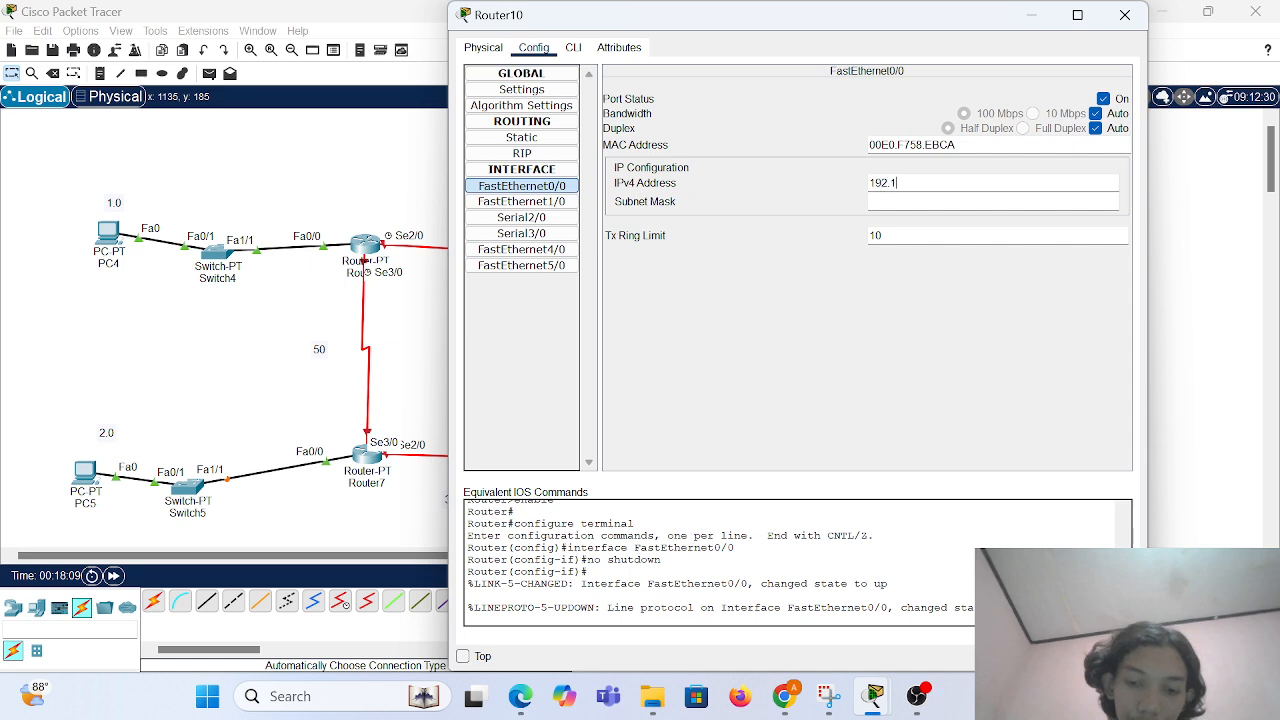
pyautogui.write('92.168.3.1')
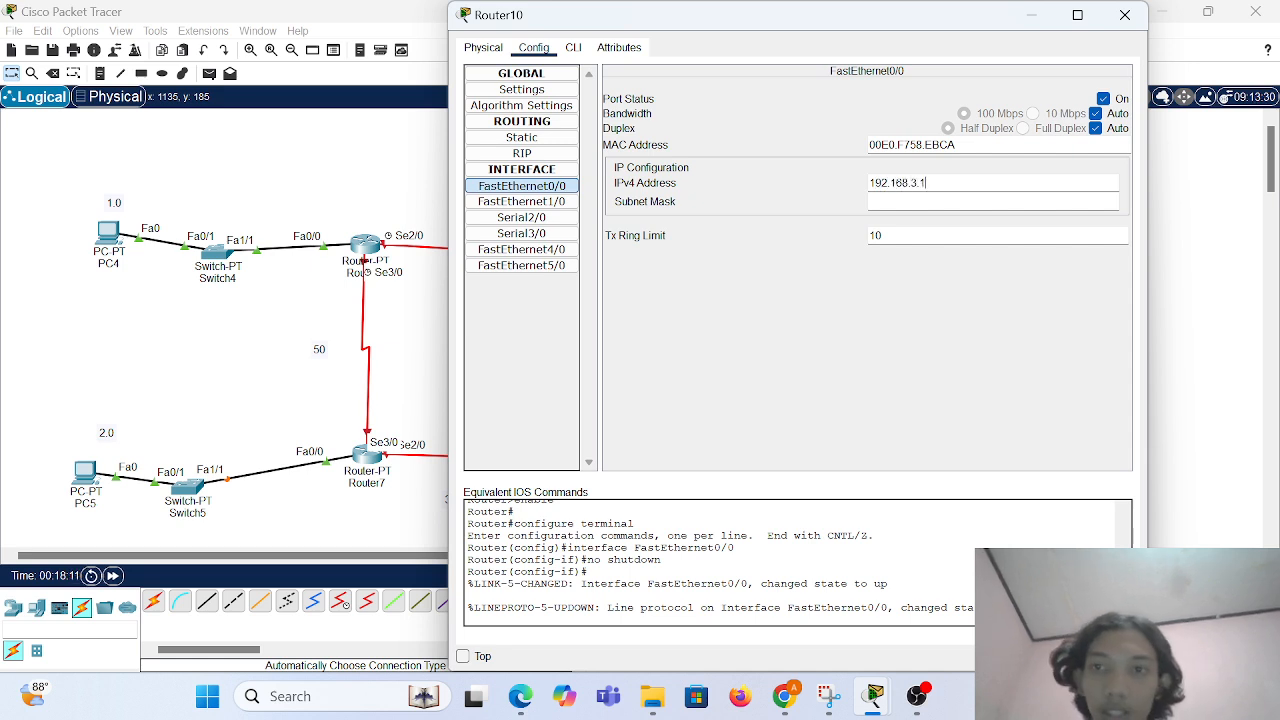
pyautogui.press('Tab')
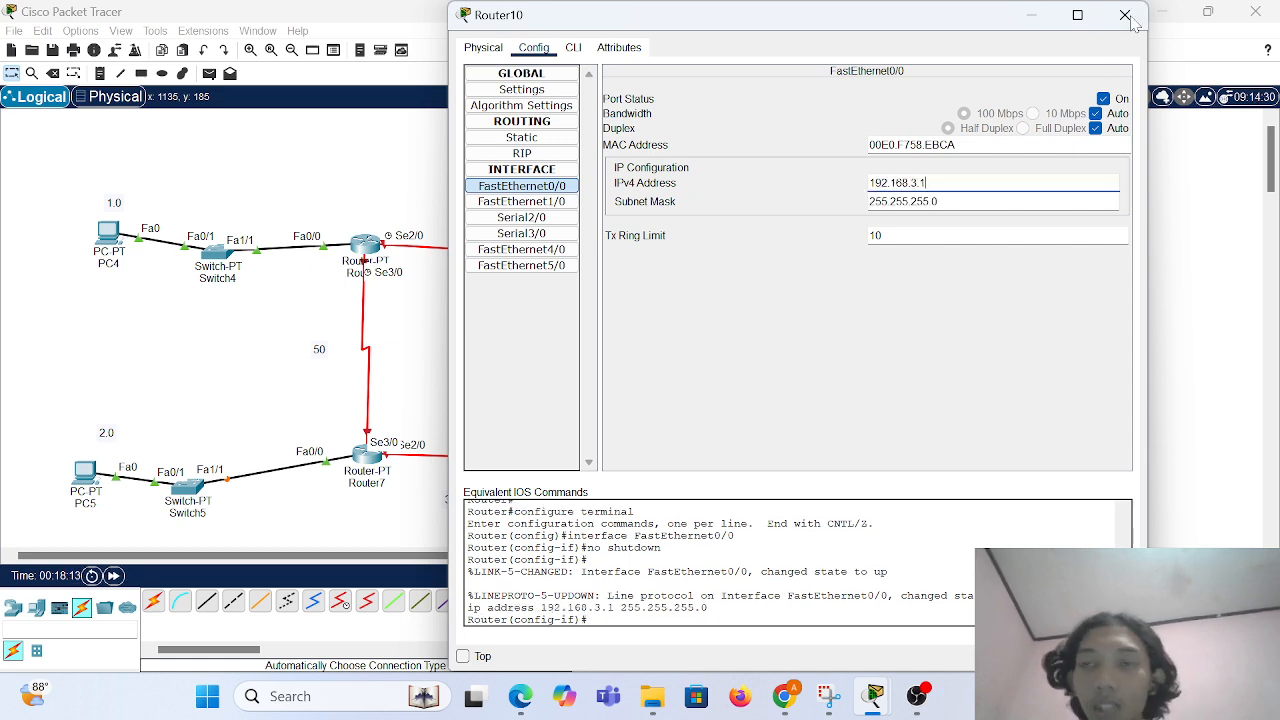
pyautogui.click(1127, 16)
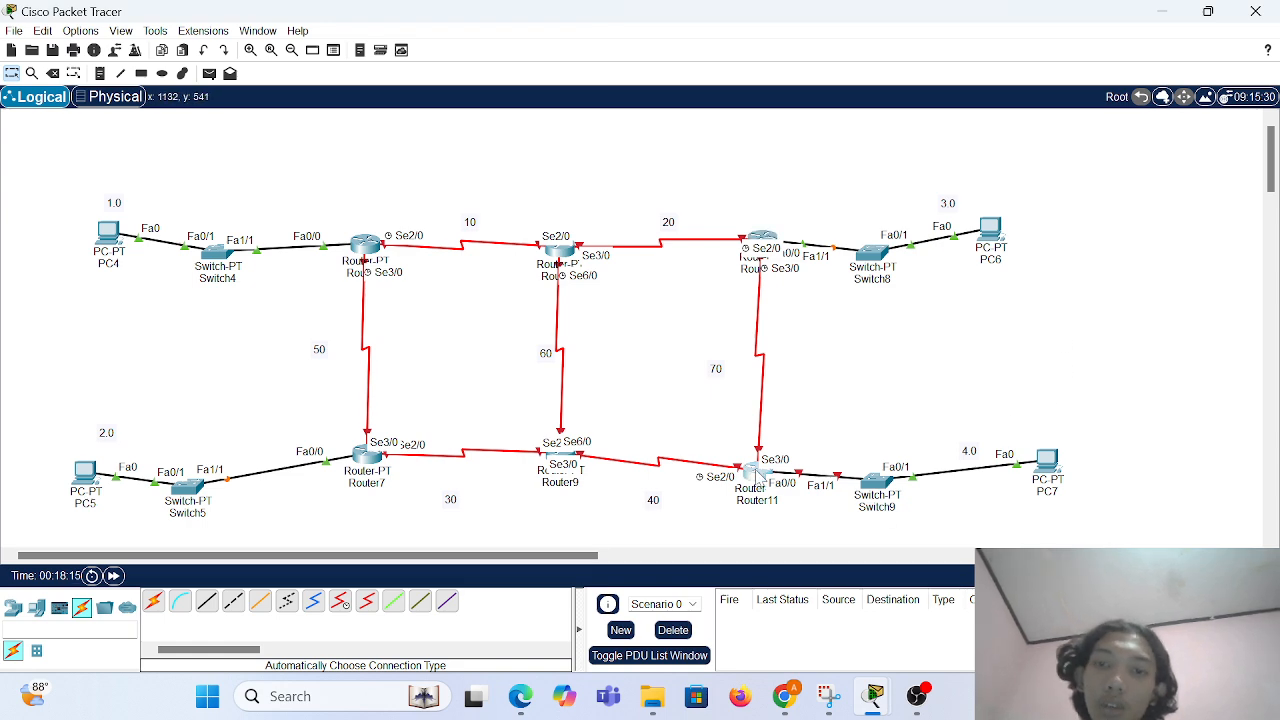
# Enable FastEthernet0/0 on Router11, the lower router facing network 4.0, with IPv4 address 192.168.4.1 and subnet mask 255.255.255.0.
pyautogui.click(758, 475)
pyautogui.click(531, 49)
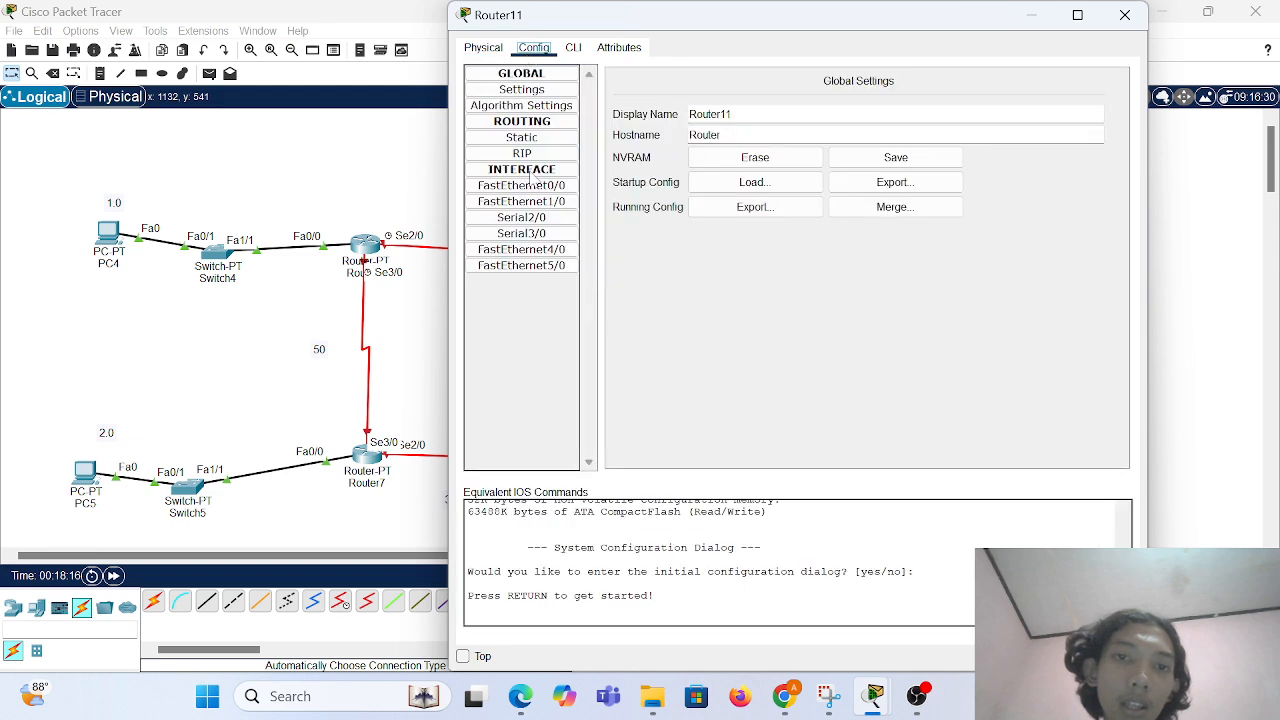
pyautogui.click(521, 186)
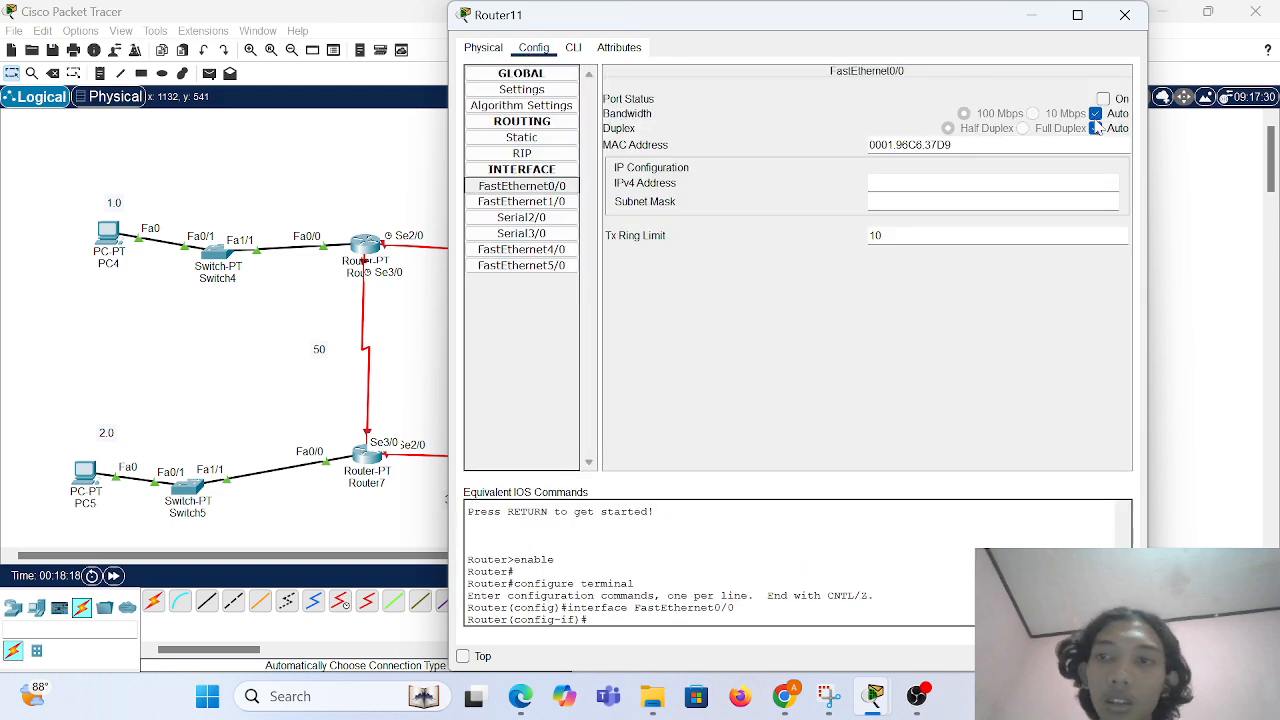
pyautogui.click(1103, 98)
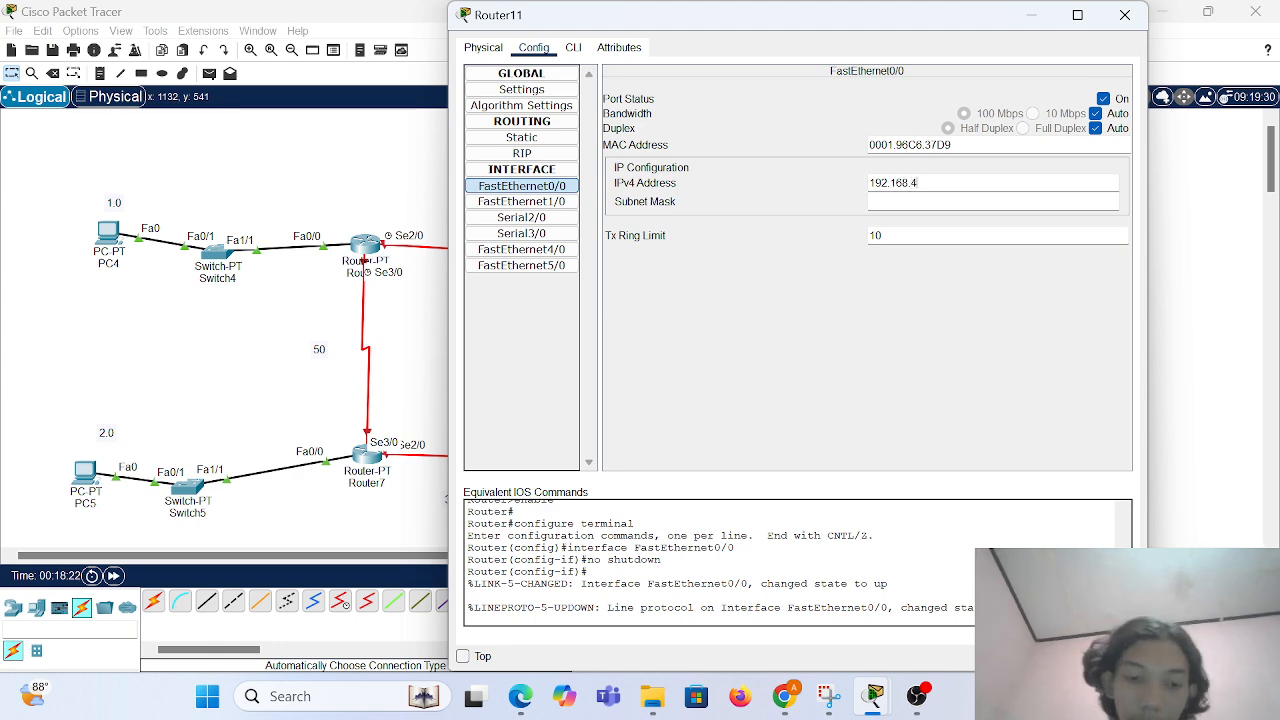
pyautogui.write('192.168.4.1')
pyautogui.press('Return')
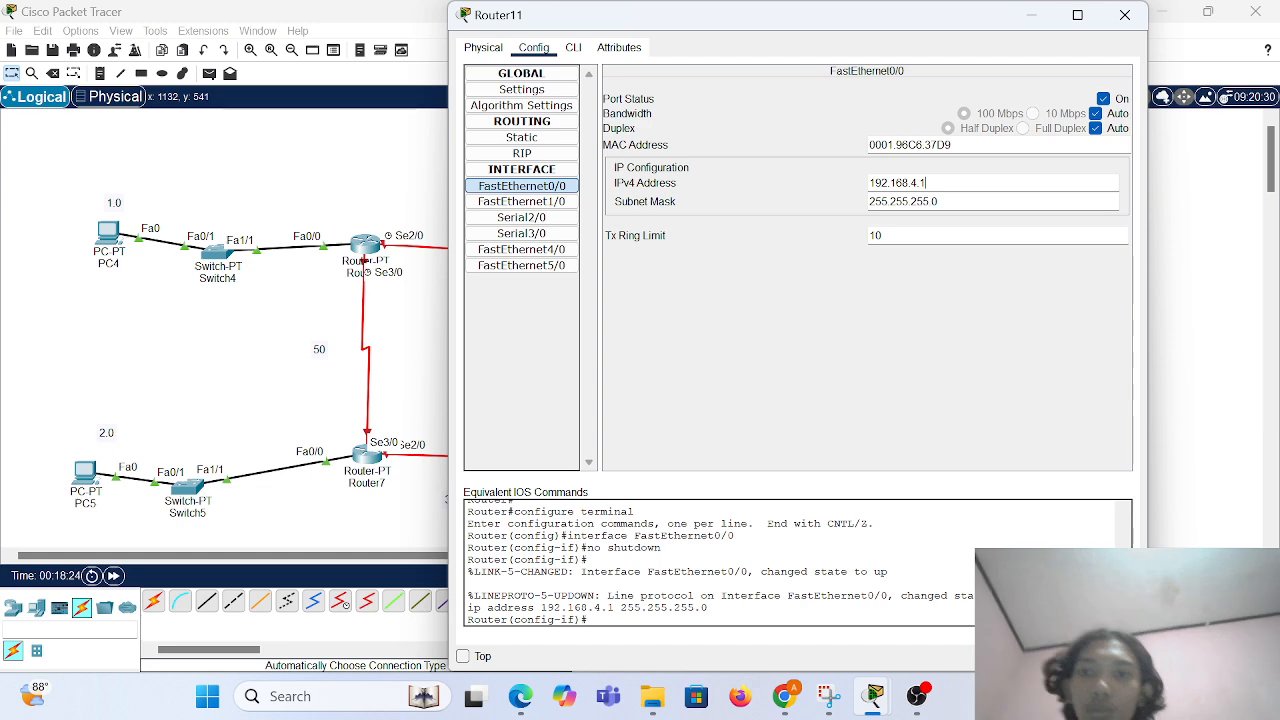
pyautogui.click(1123, 15)
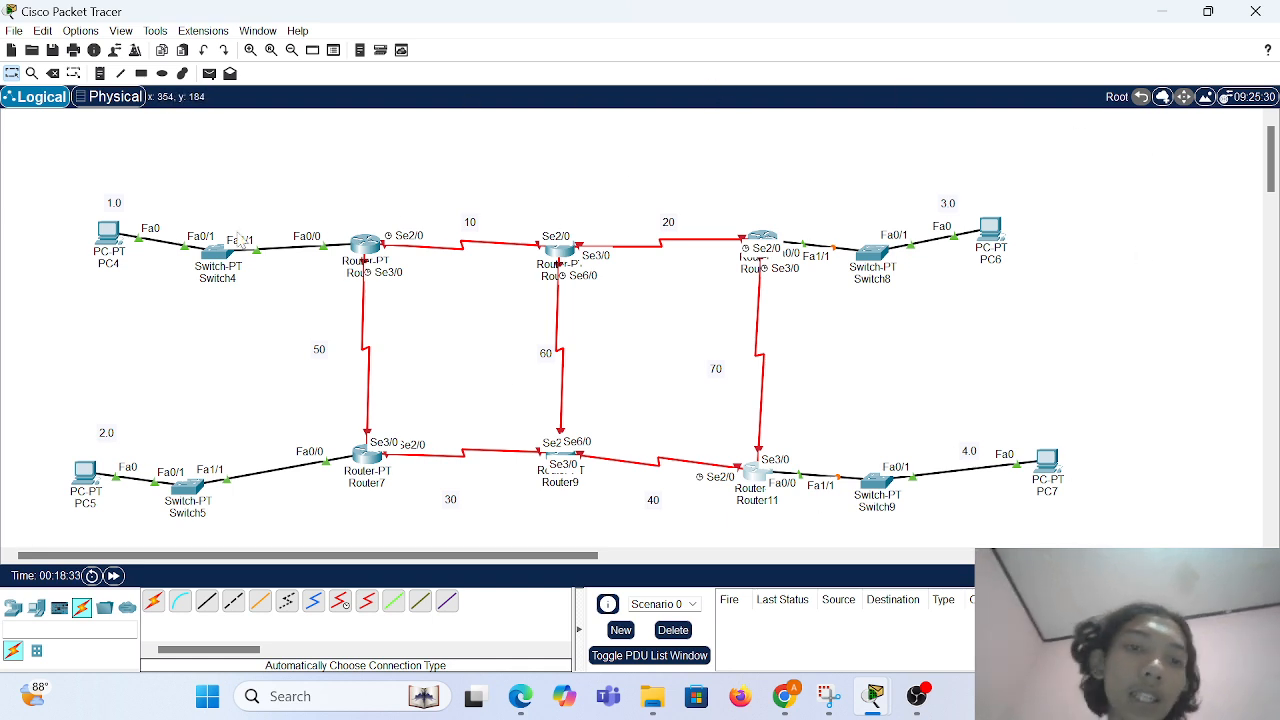
# Enable Serial2/0 on Router6, at its end of link 10, with IPv4 address 192.168.10.1 and subnet mask 255.255.255.0.
pyautogui.moveTo(307, 174); pyautogui.dragTo(815, 533)
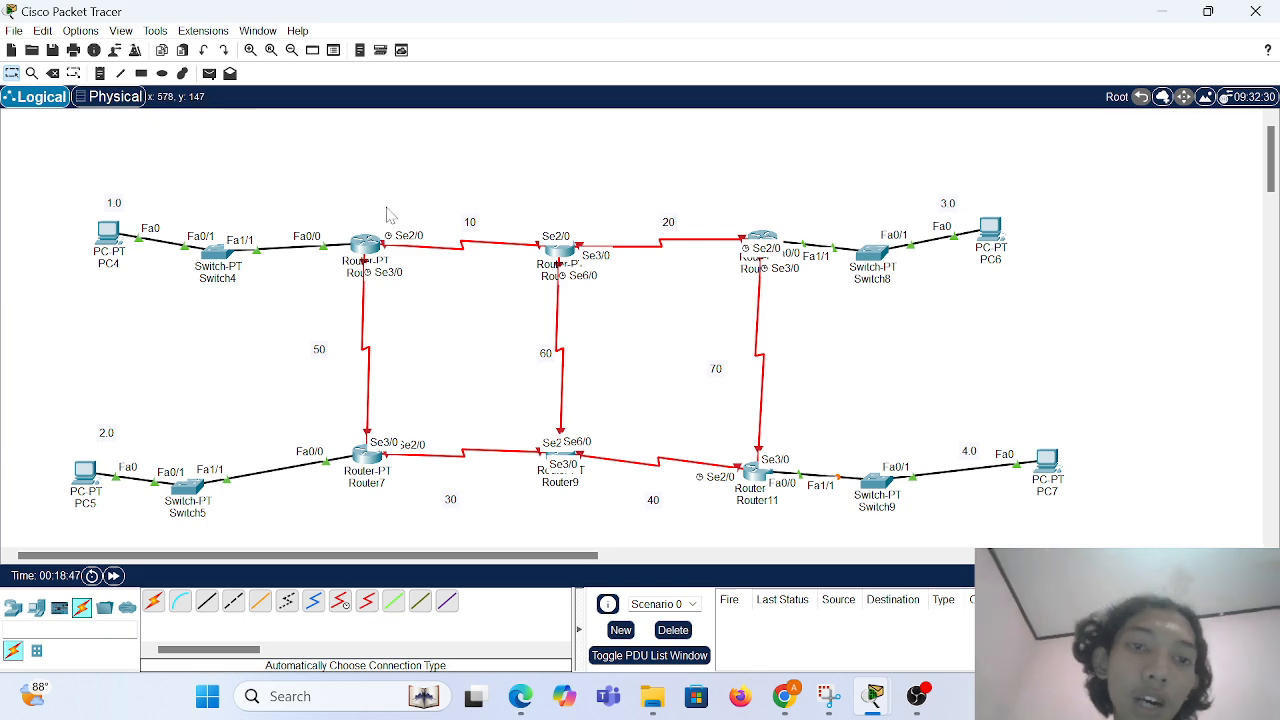
pyautogui.click(366, 245)
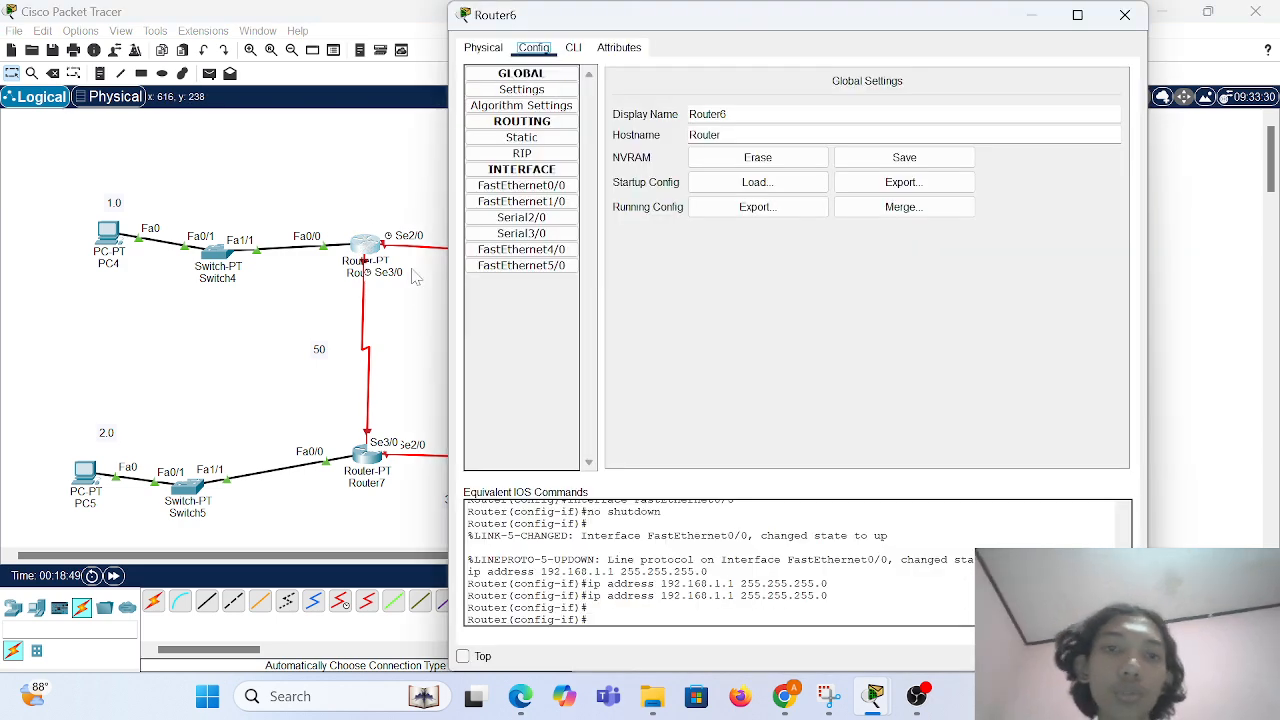
pyautogui.moveTo(447, 260); pyautogui.dragTo(731, 260)
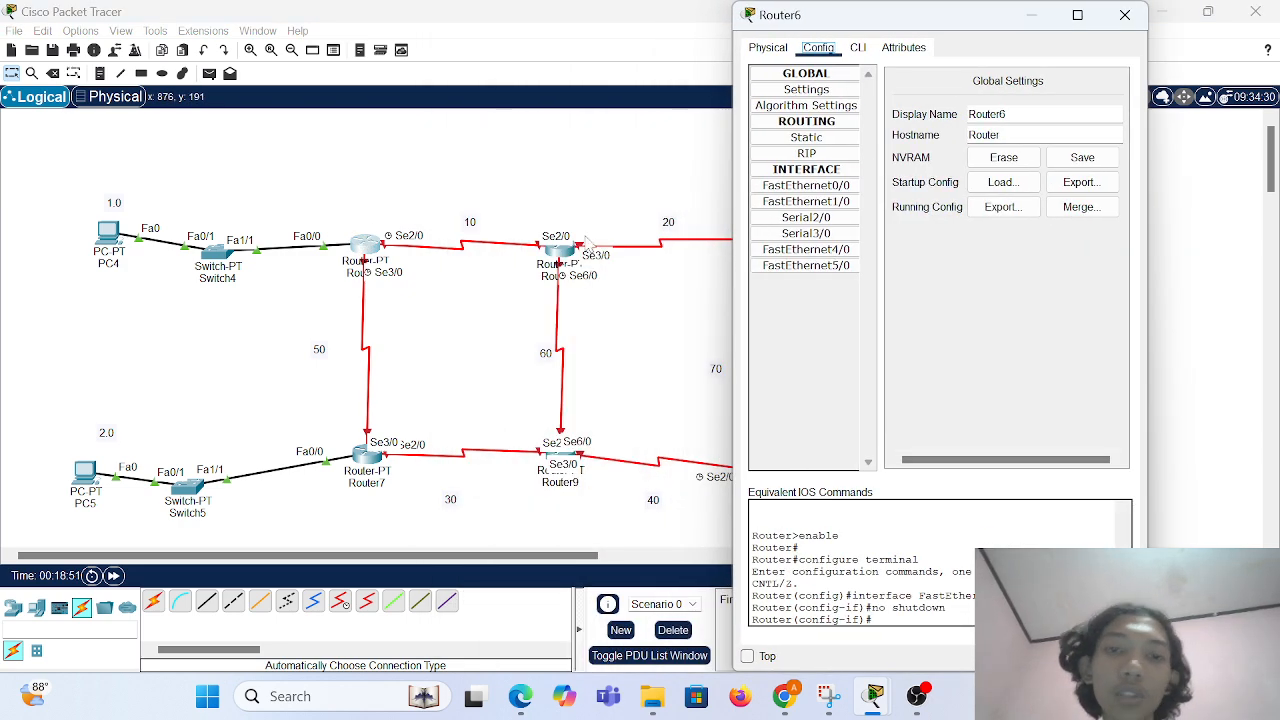
pyautogui.click(806, 217)
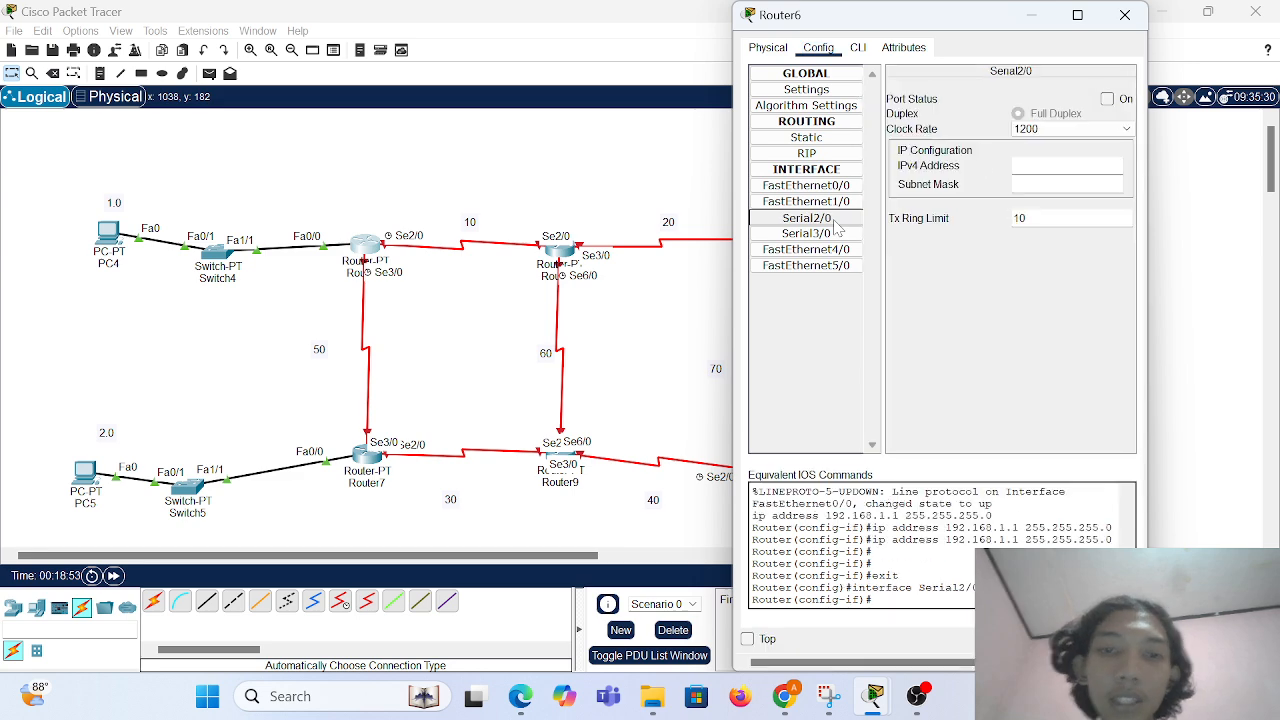
pyautogui.click(1107, 99)
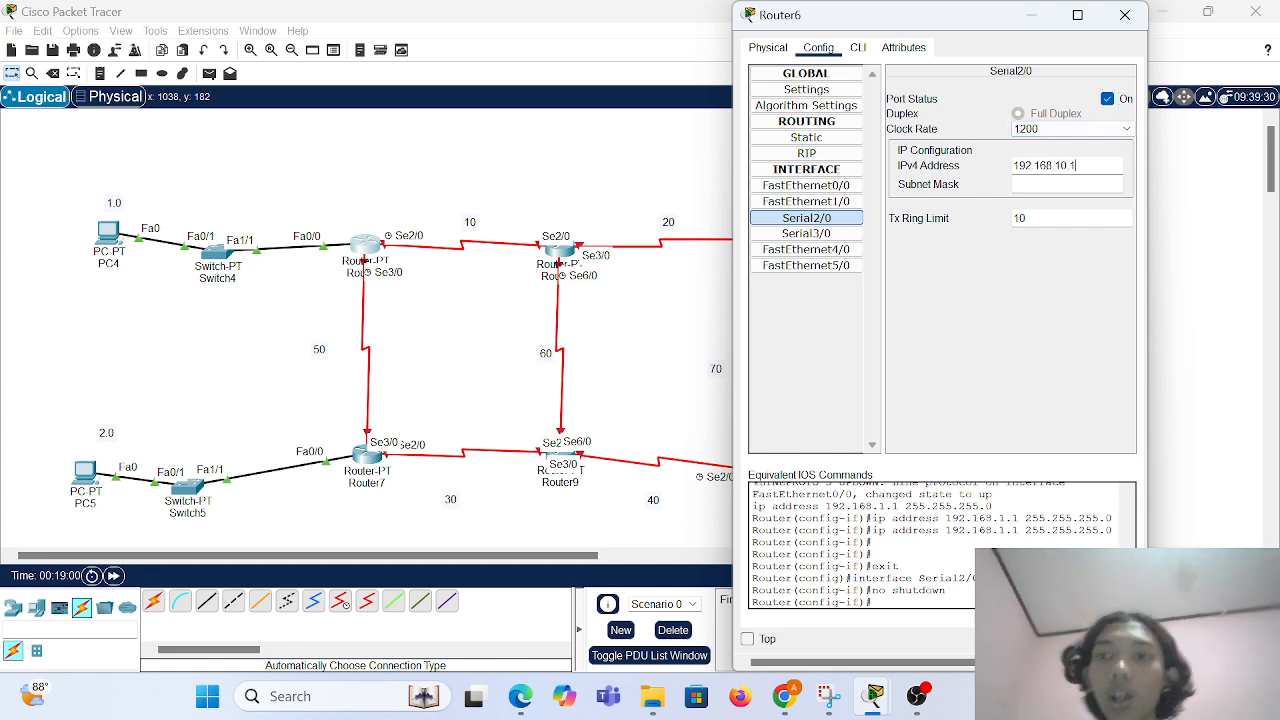
pyautogui.press('Tab')
pyautogui.press('Return')
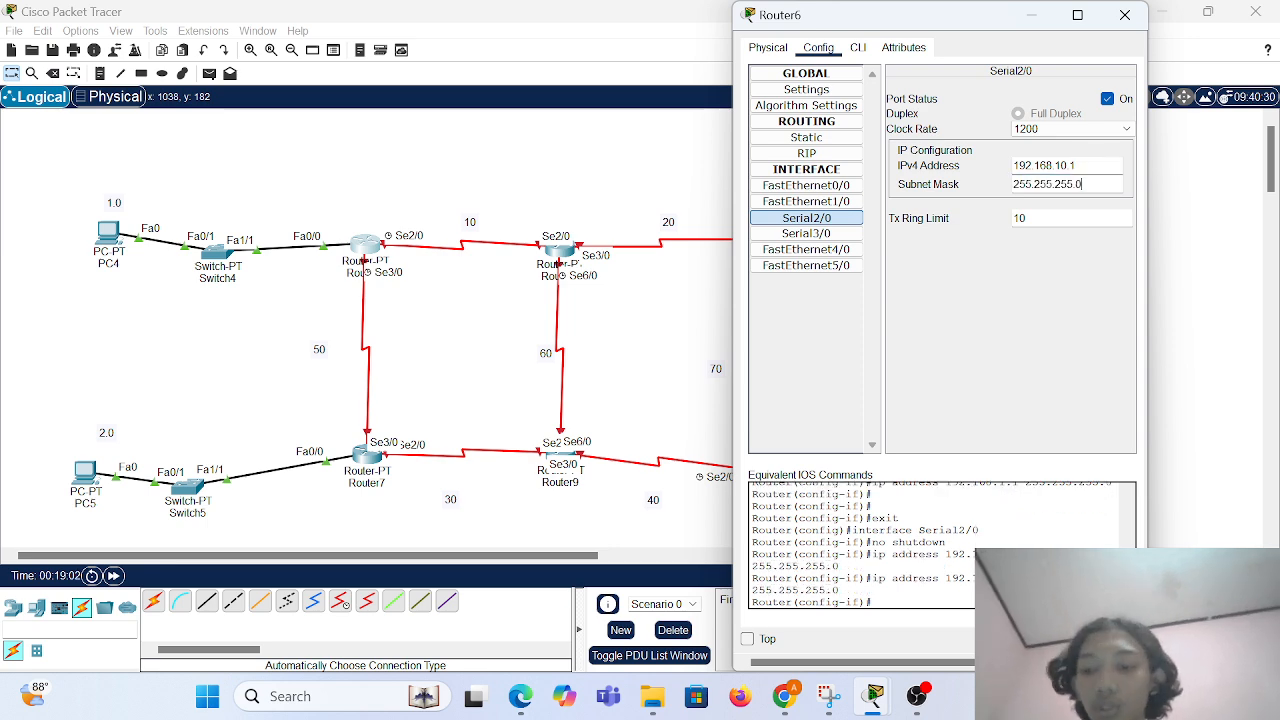
pyautogui.click(1125, 15)
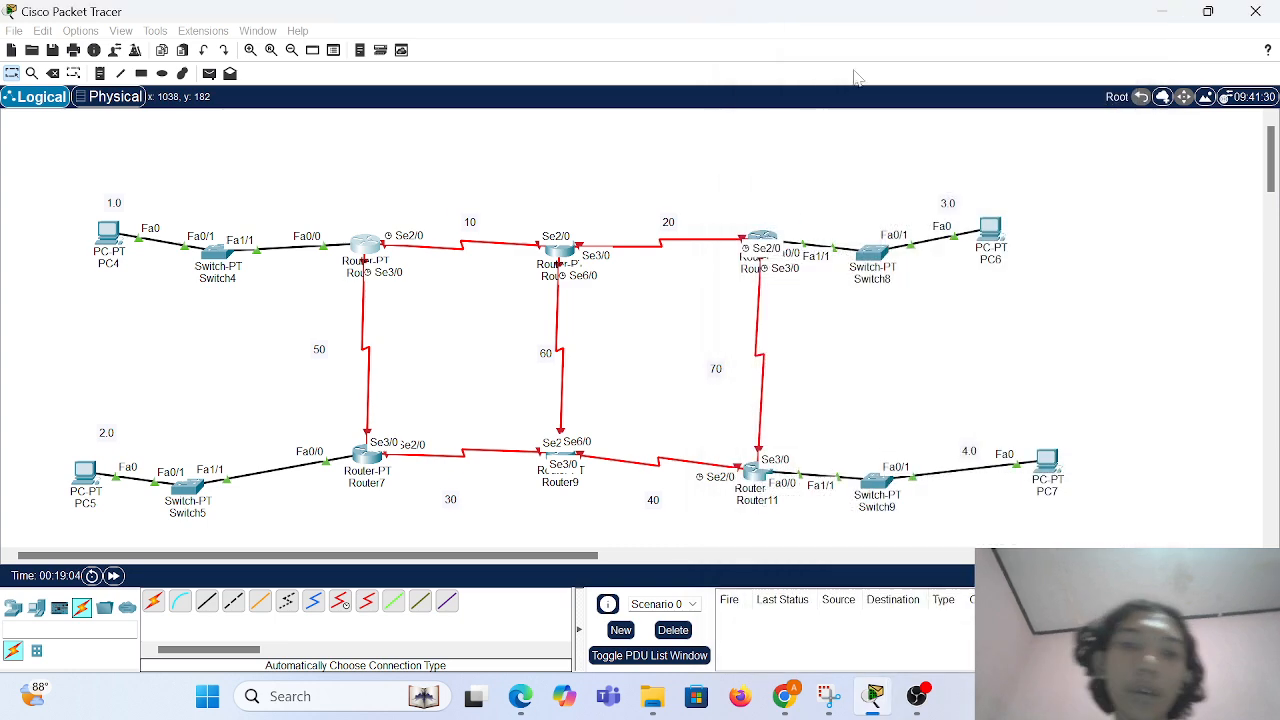
# Enable Serial2/0 on Router8, the upper middle router on link 10, with IPv4 address 192.168.10.2 and subnet mask 255.255.255.0.
pyautogui.doubleClick(560, 252)
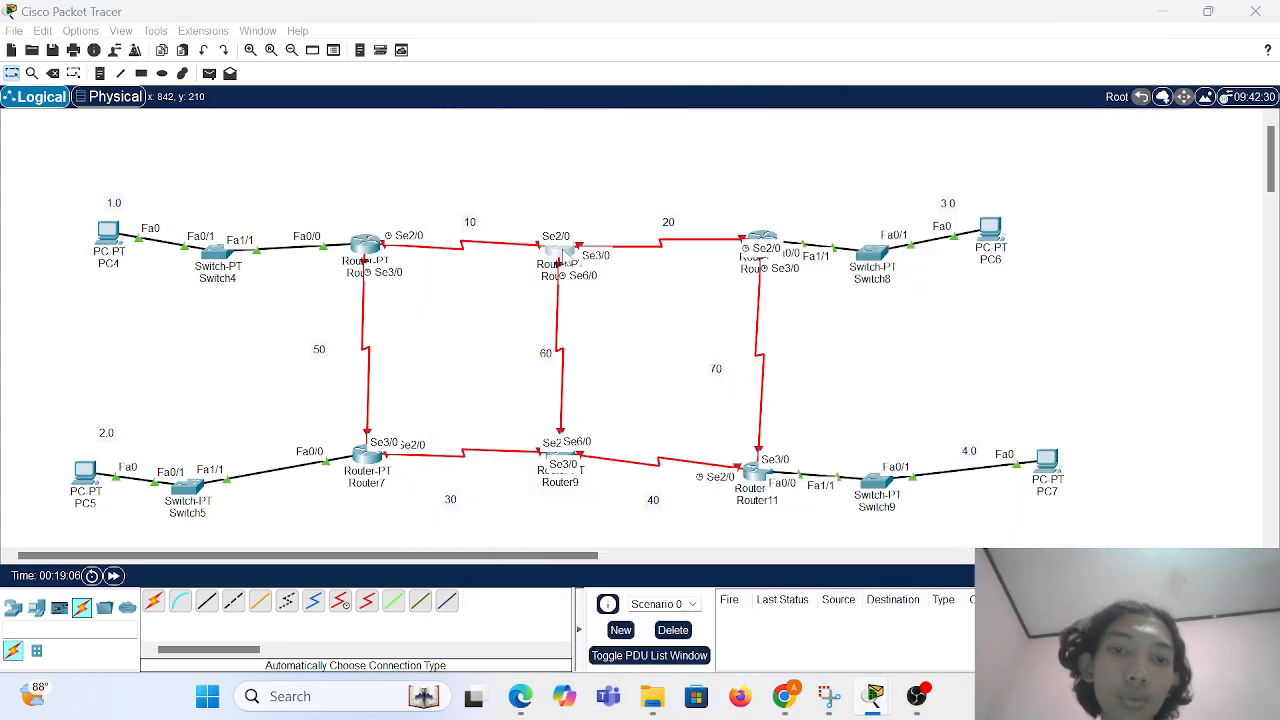
pyautogui.moveTo(447, 242); pyautogui.dragTo(742, 240)
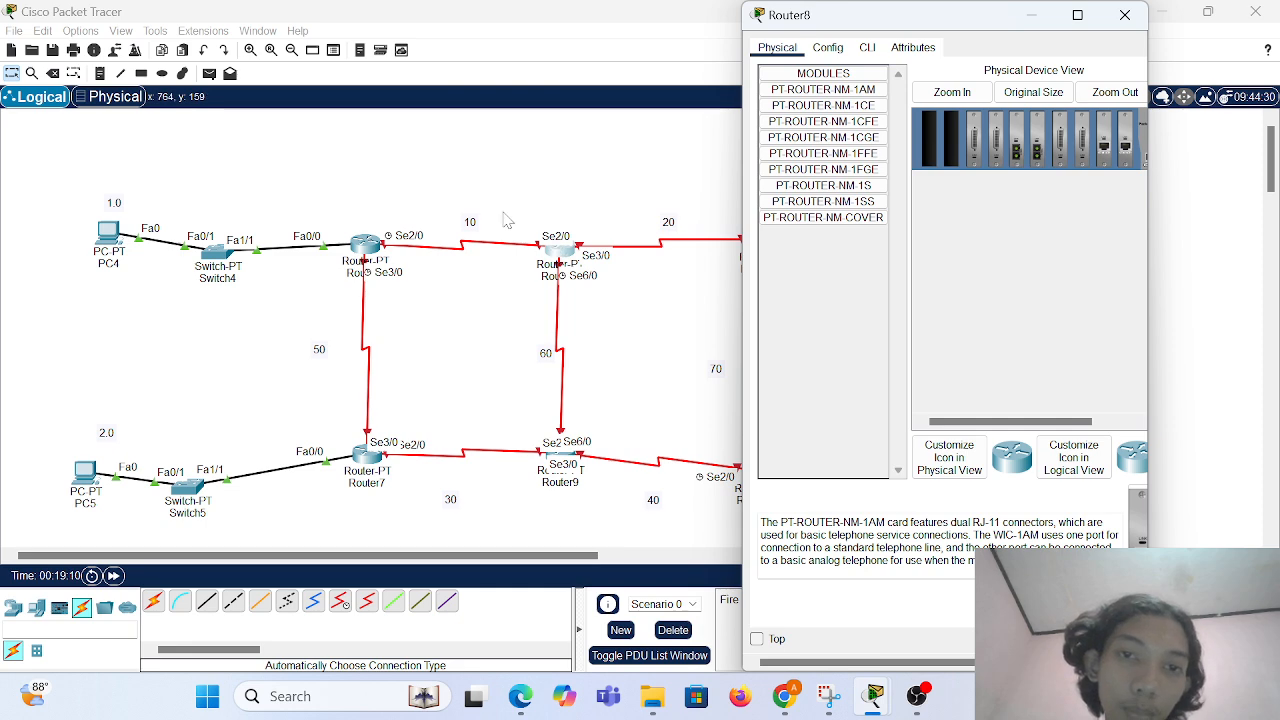
pyautogui.click(826, 48)
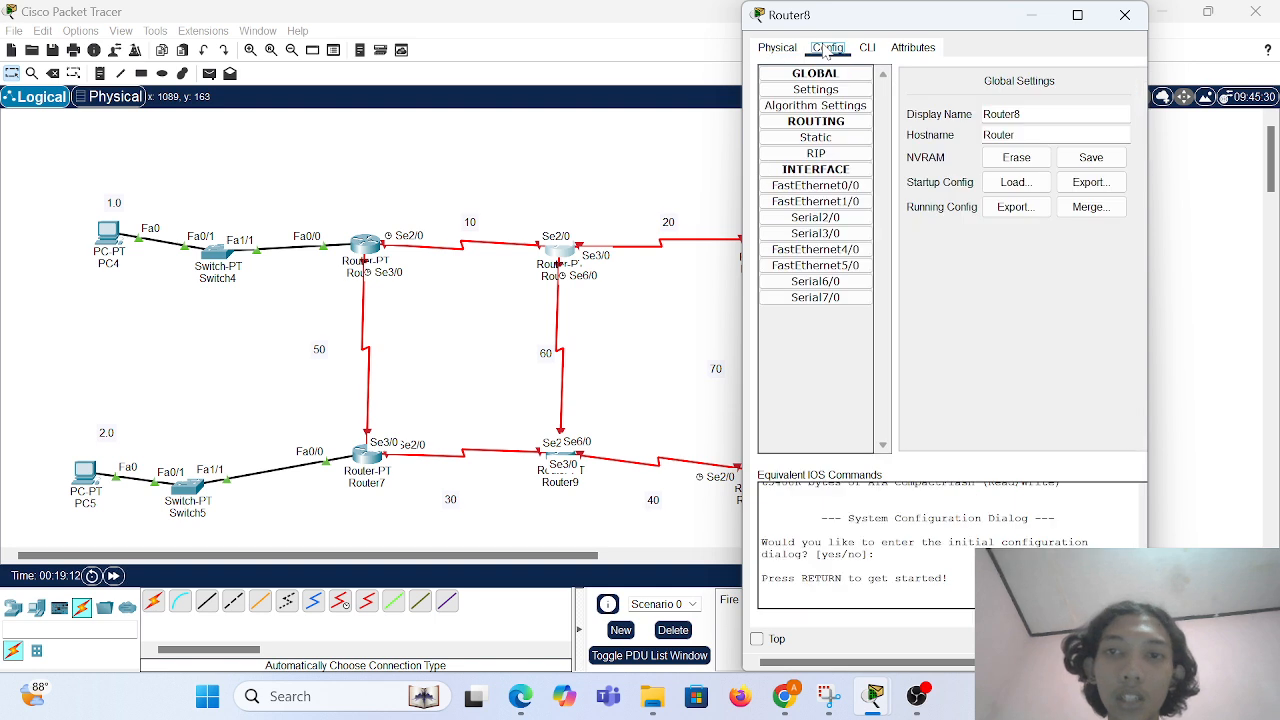
pyautogui.click(815, 217)
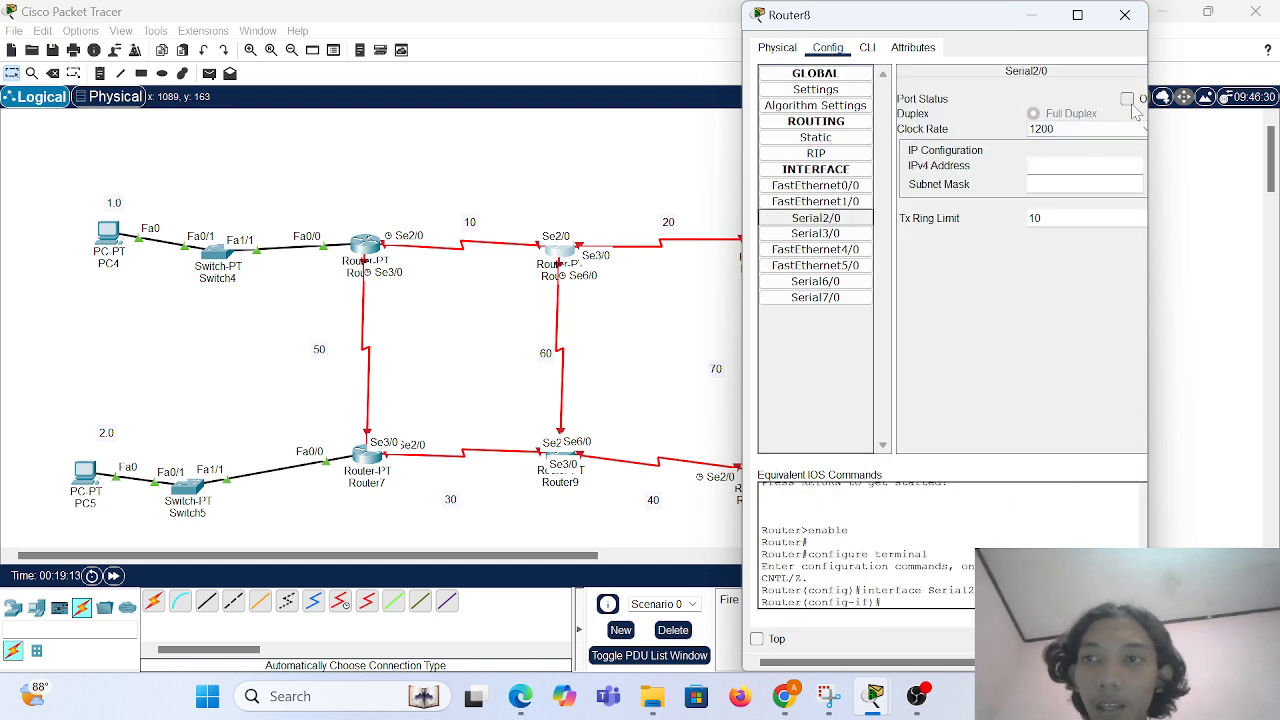
pyautogui.click(1127, 98)
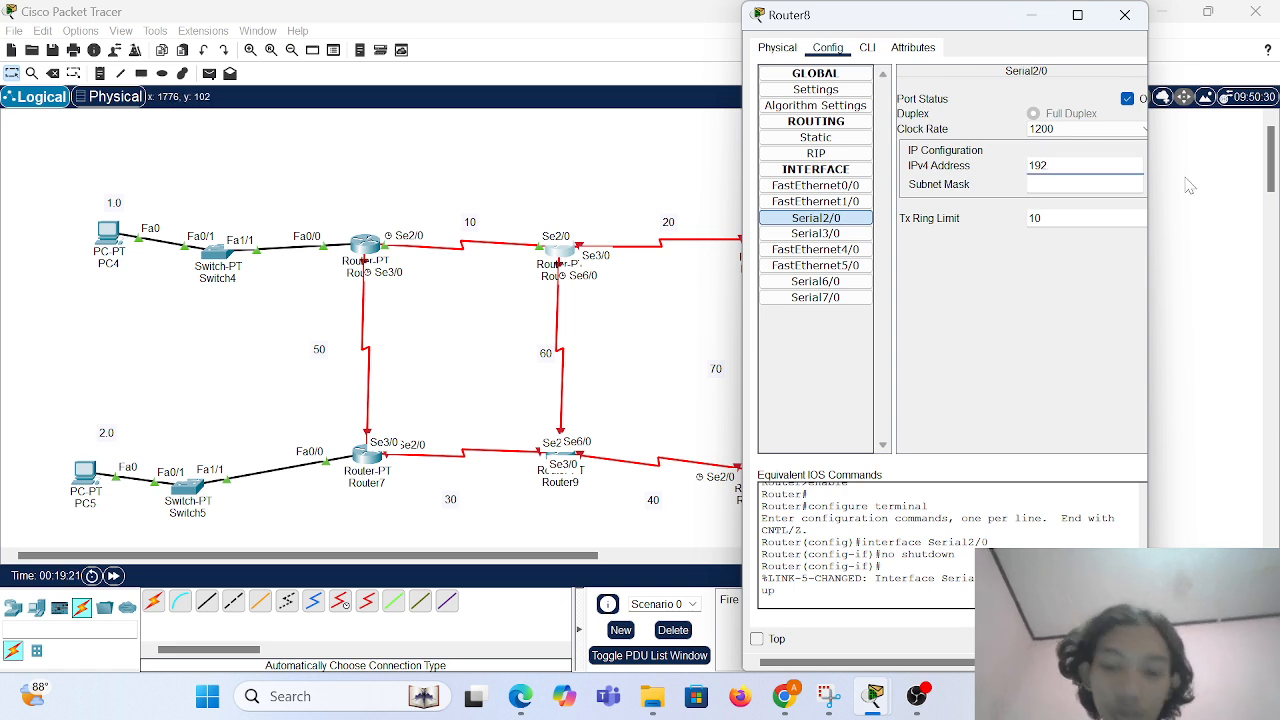
pyautogui.write('.168.10.2')
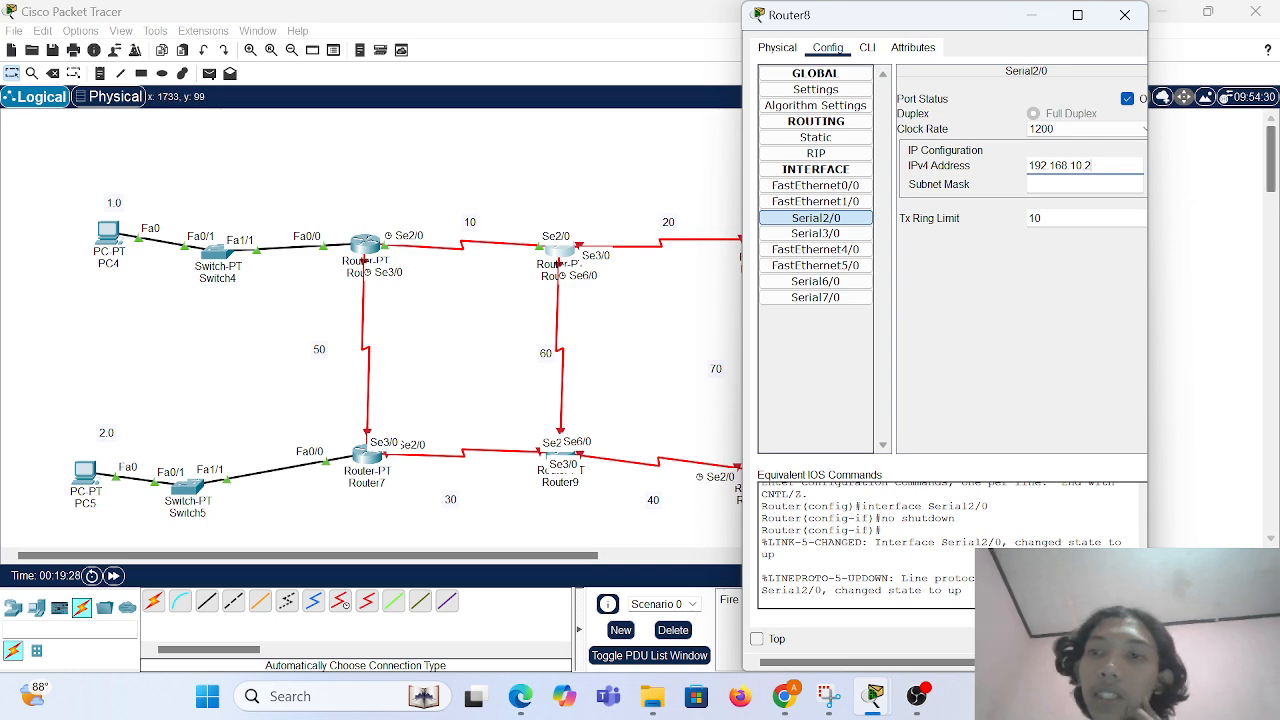
pyautogui.press('Tab')
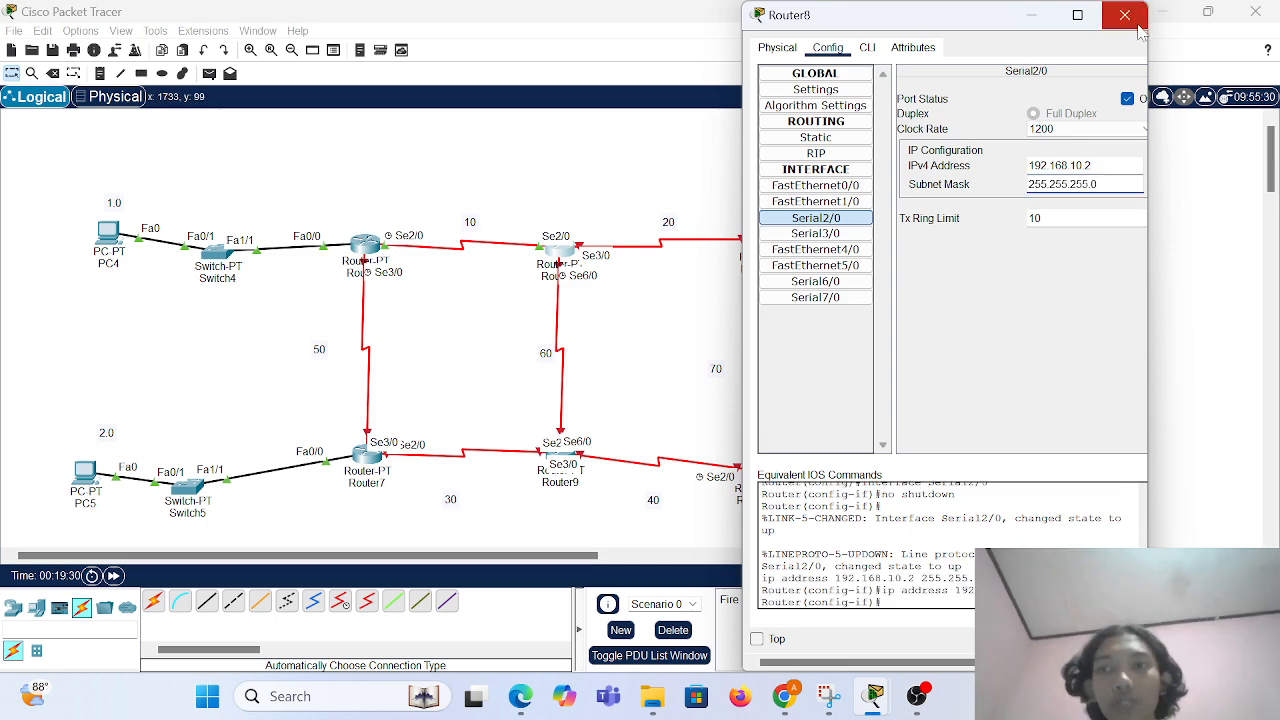
pyautogui.click(1128, 13)
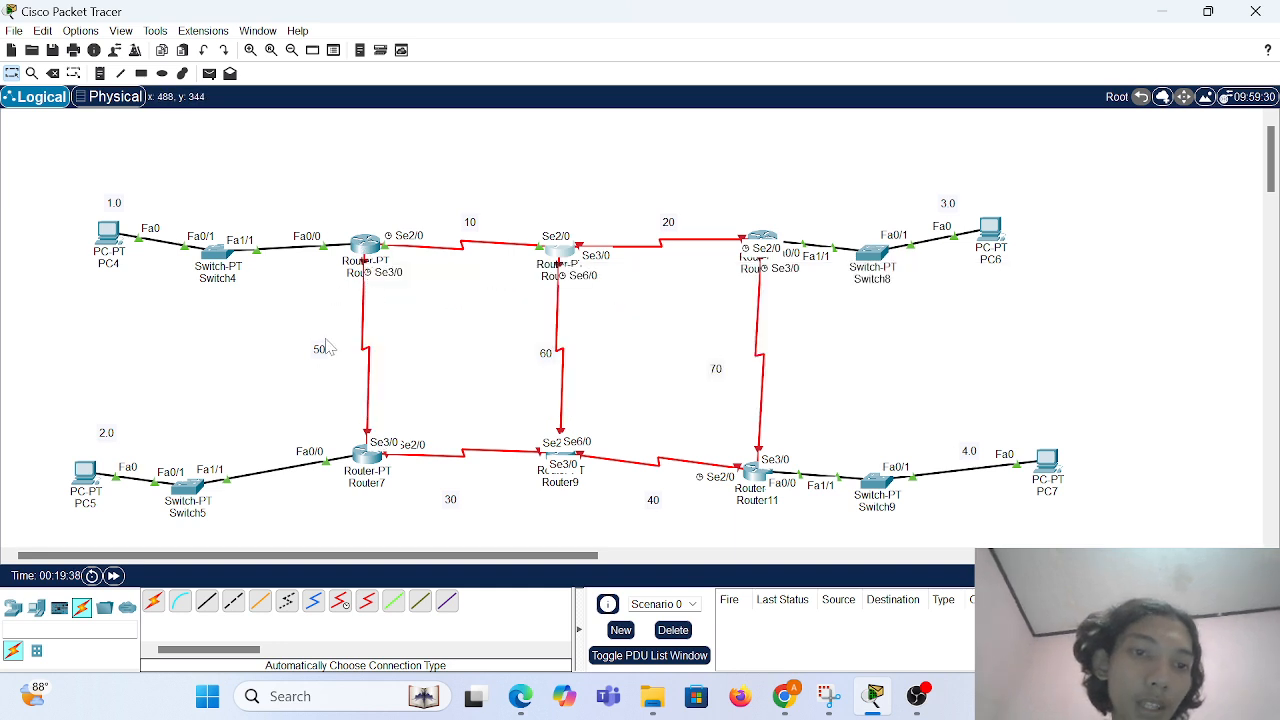
# Move the 50 label slightly closer to its link and enable Router6's Serial3/0 with IPv4 address 192.168.50.1 and subnet mask 255.255.255.0.
pyautogui.moveTo(326, 346); pyautogui.dragTo(332, 334)
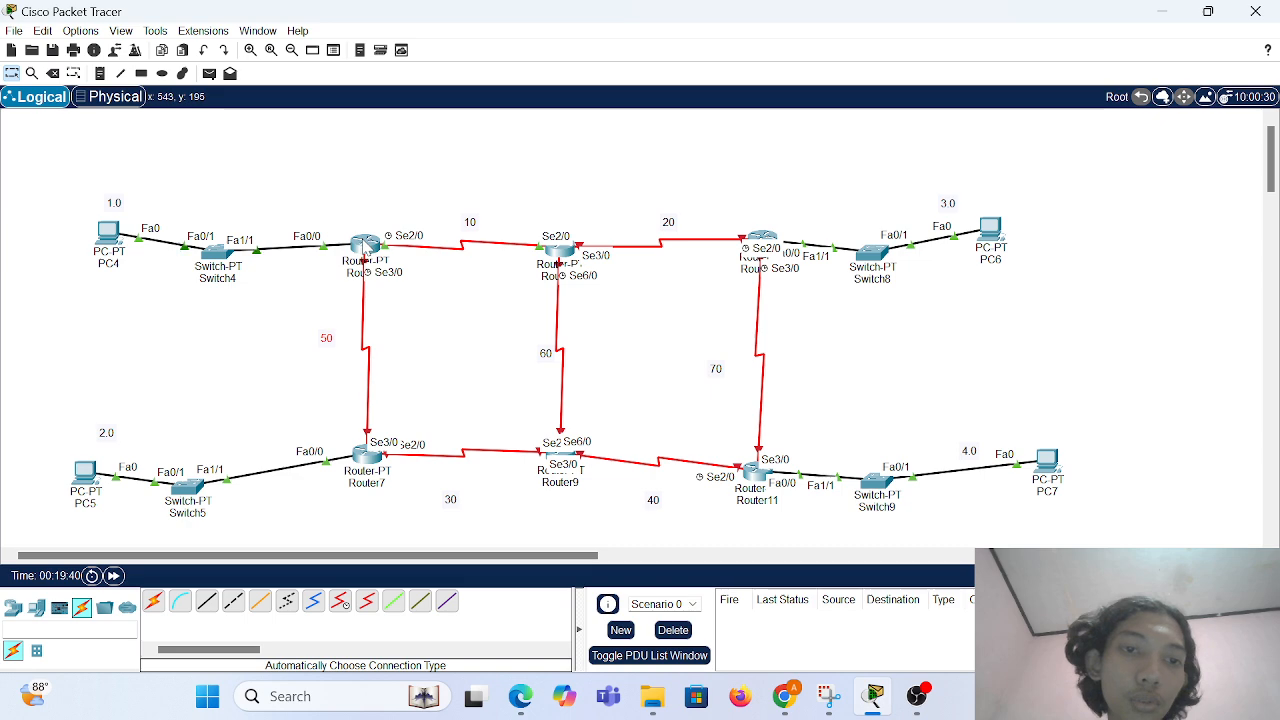
pyautogui.moveTo(364, 250)
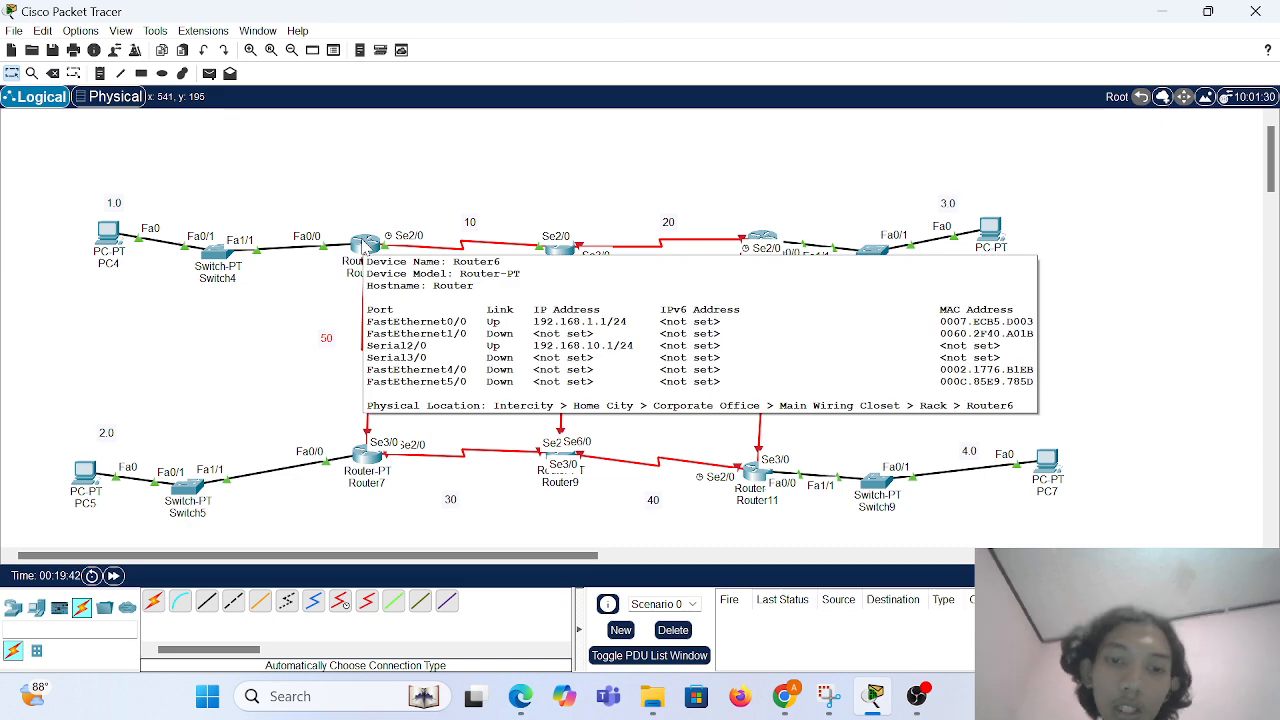
pyautogui.click(365, 246)
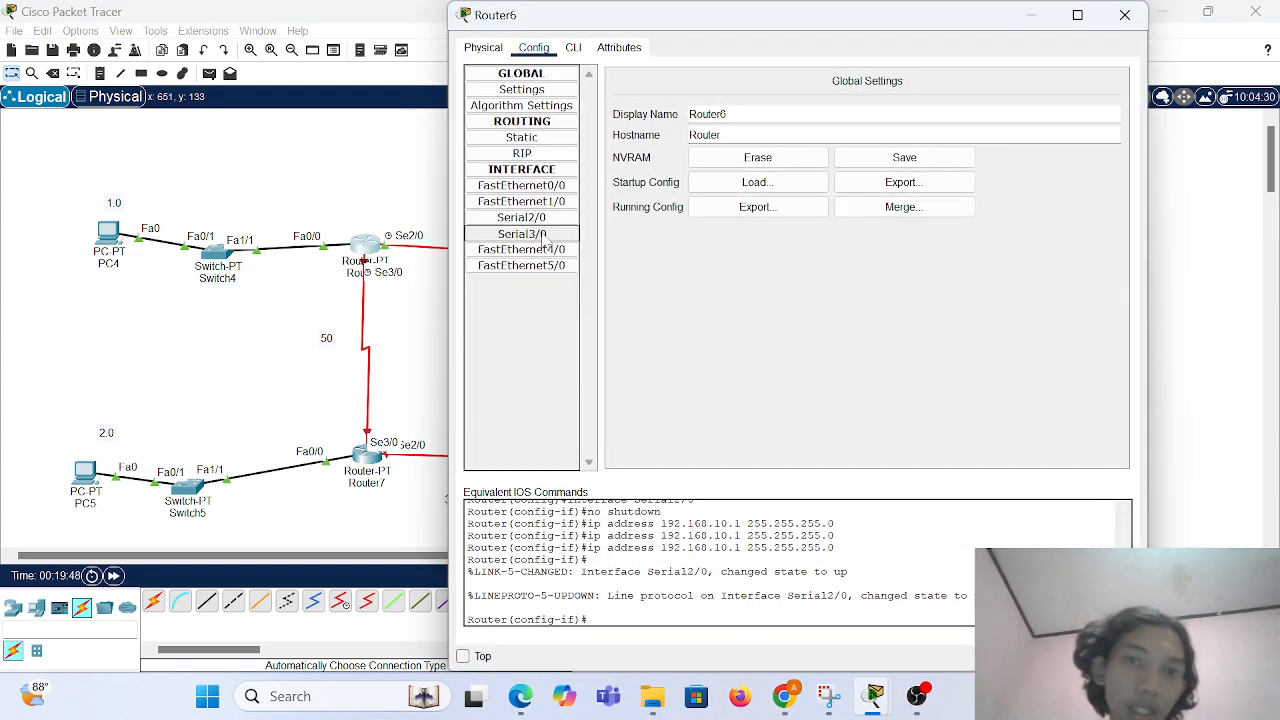
pyautogui.click(542, 235)
pyautogui.click(1103, 100)
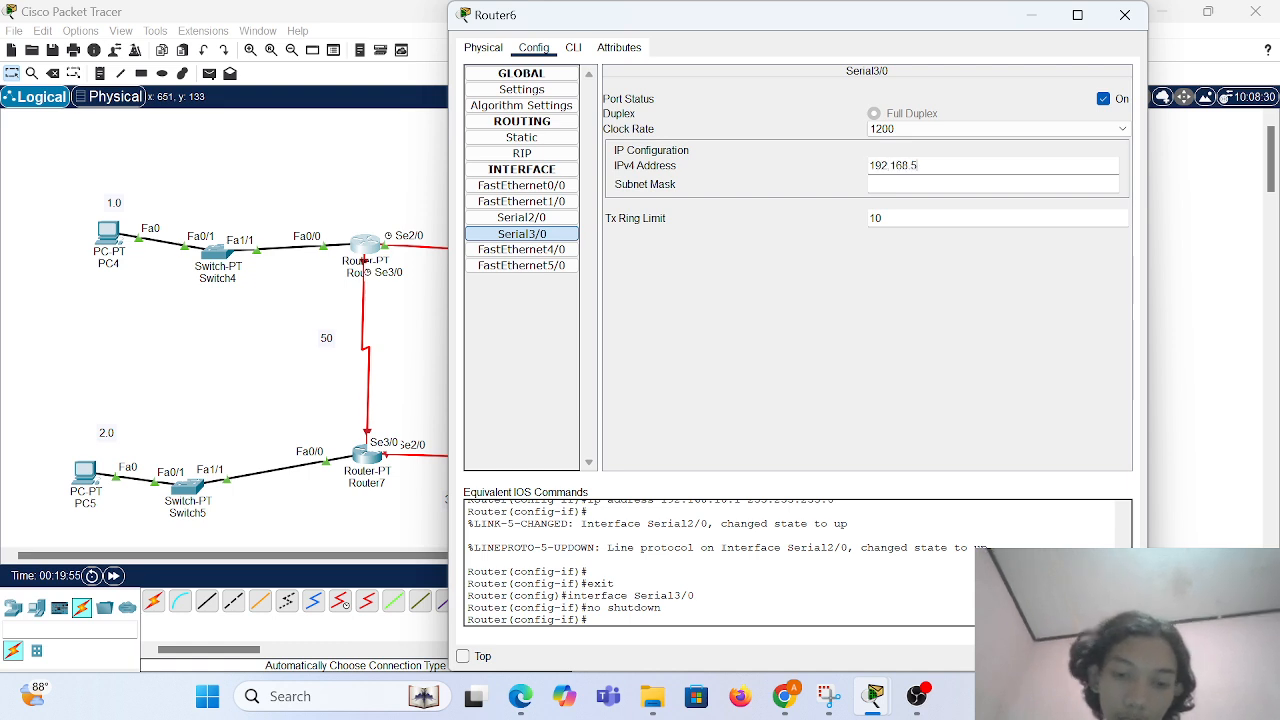
pyautogui.write('192.168.50.1')
pyautogui.press('Tab')
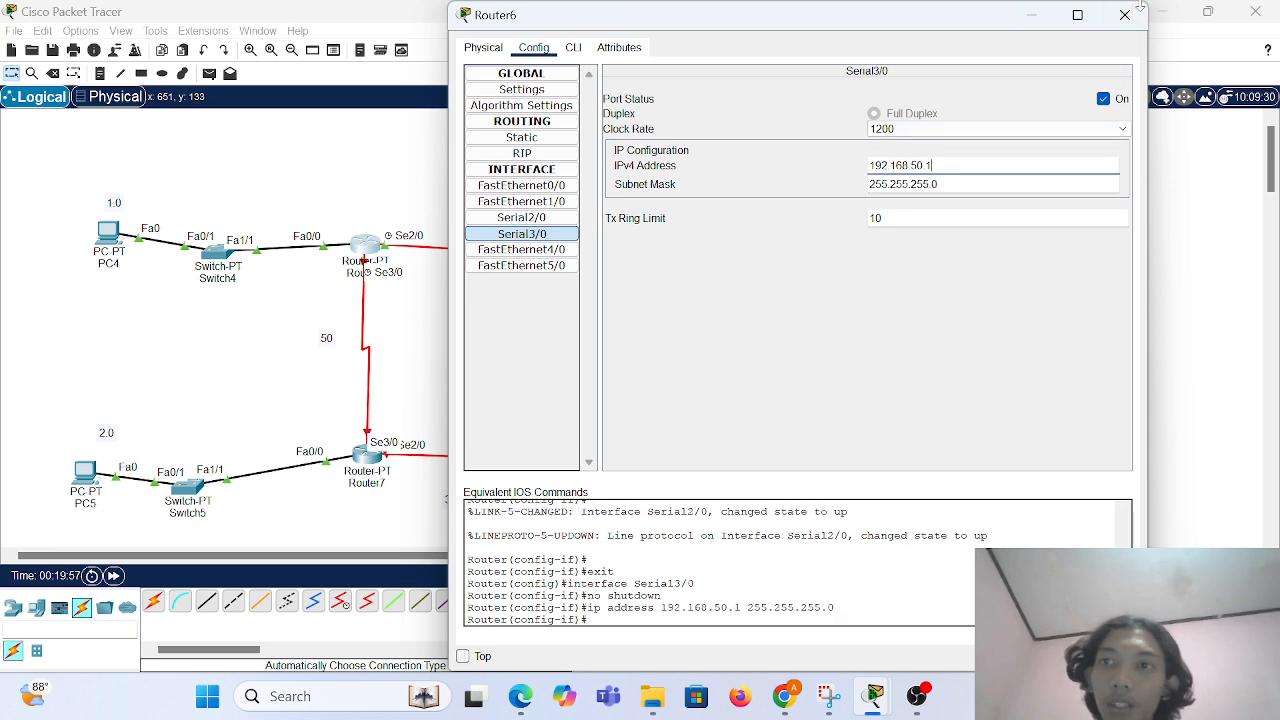
pyautogui.click(1125, 15)
# Enable Serial3/0 on Router7, at the lower end of link 50, with IPv4 address 192.168.50.2 and subnet mask 255.255.255.0.
pyautogui.click(367, 455)
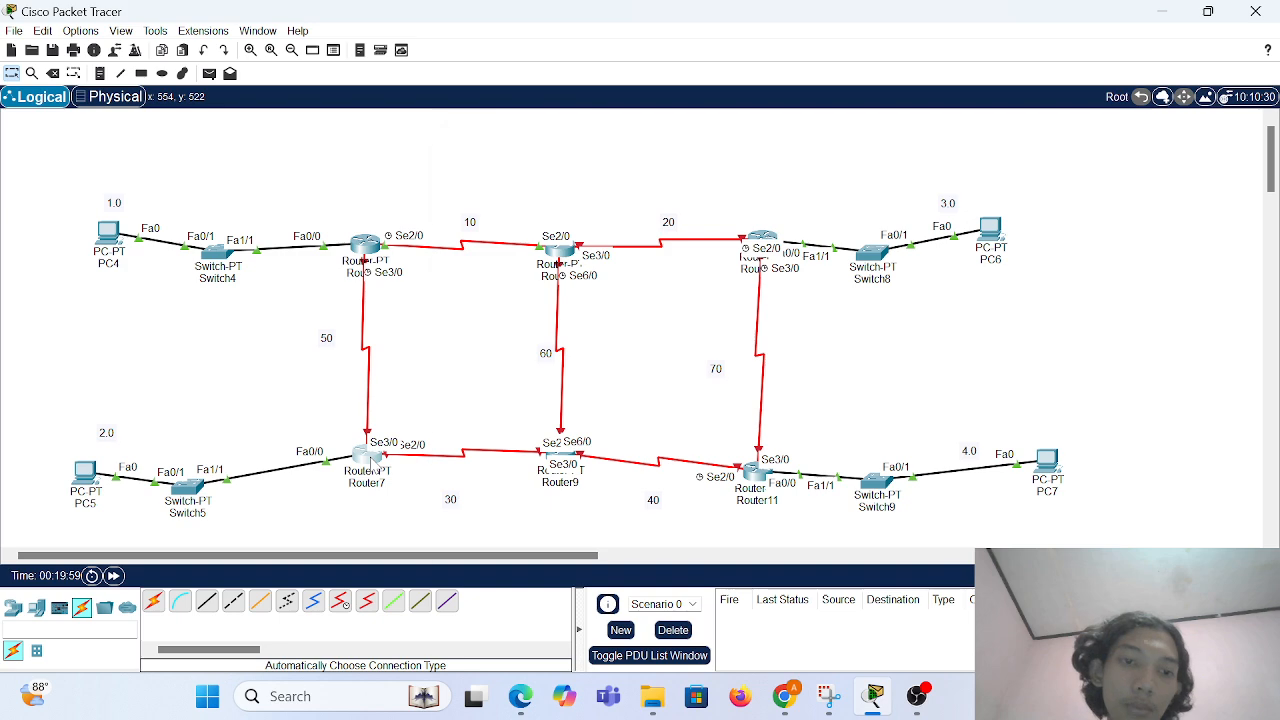
pyautogui.click(521, 233)
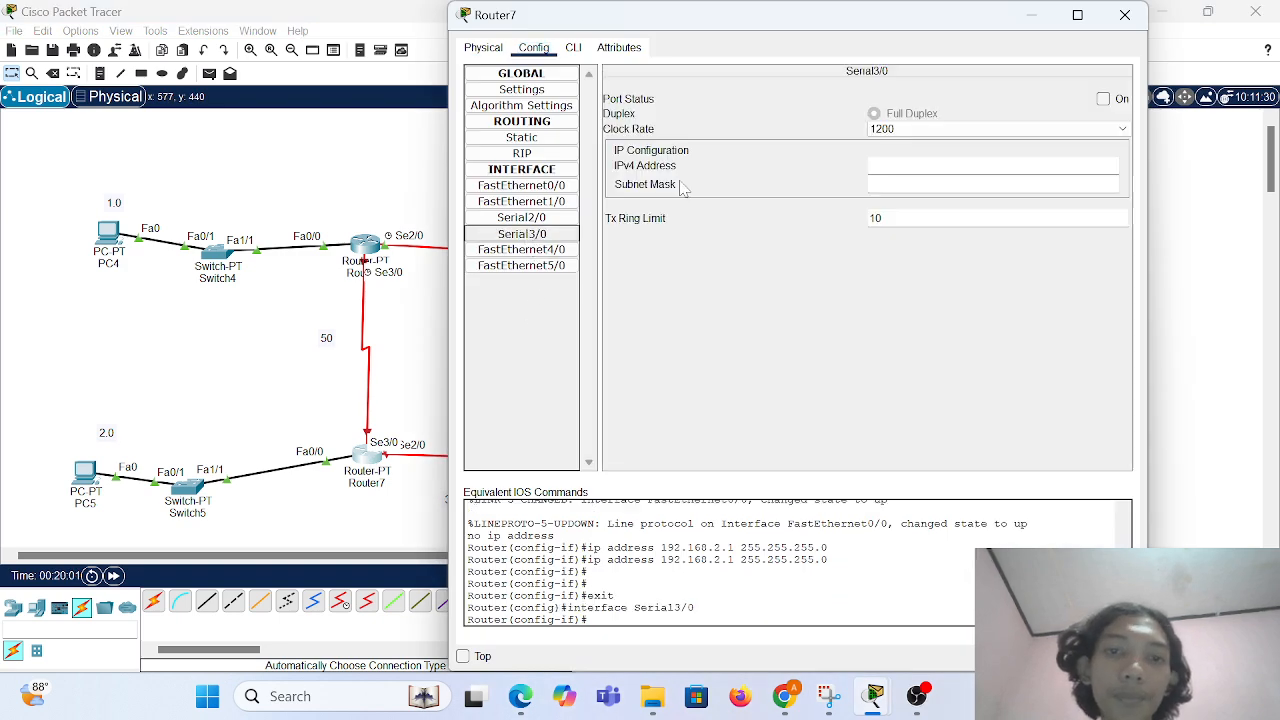
pyautogui.click(1103, 98)
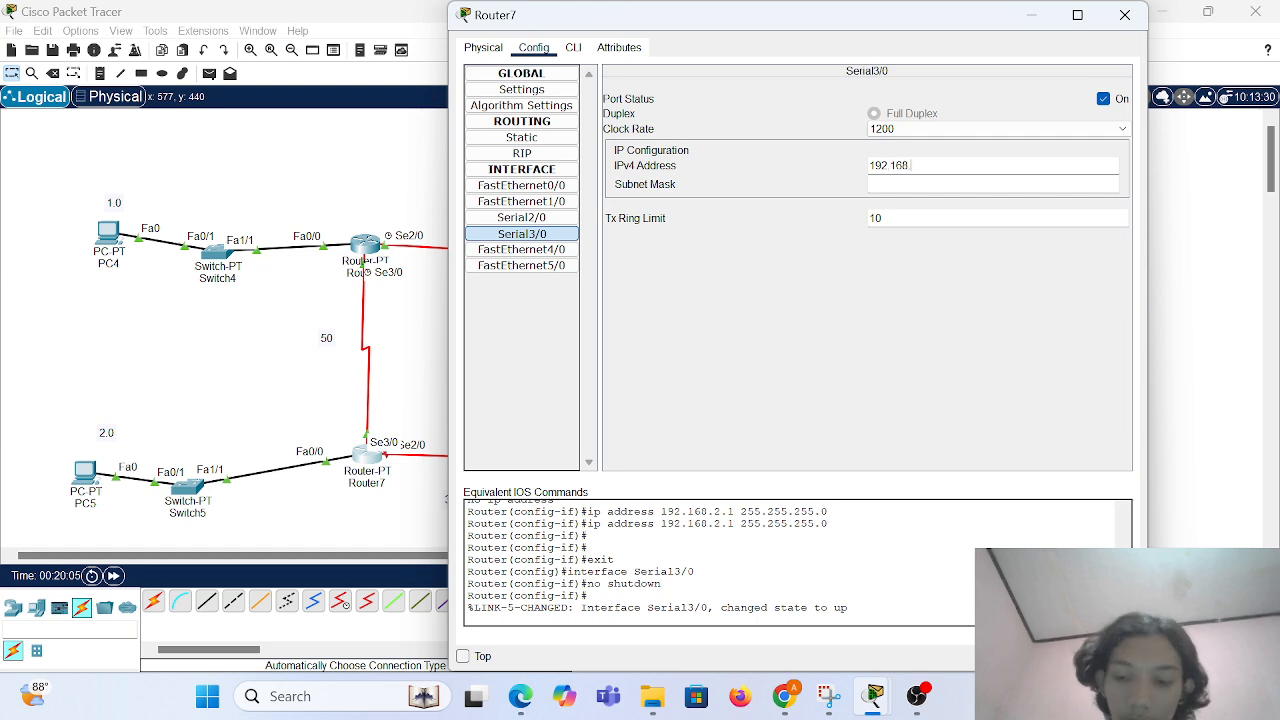
pyautogui.write('192.168.50.2')
pyautogui.press('Tab')
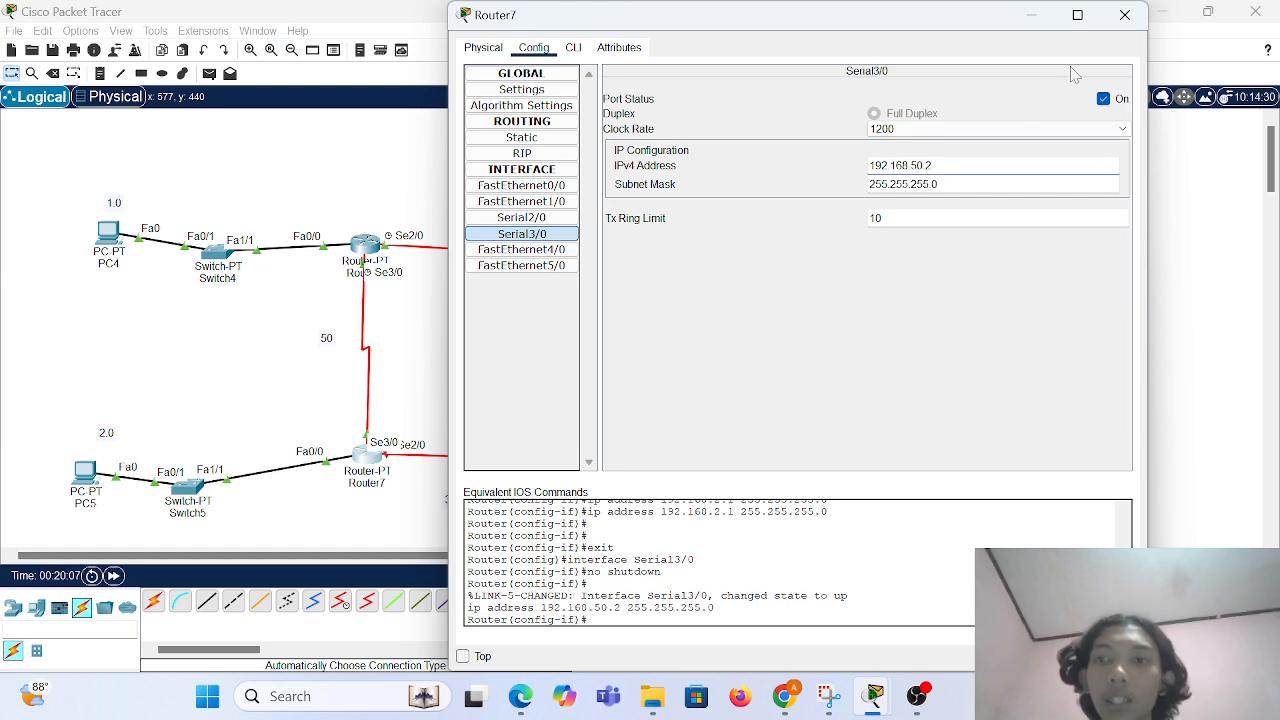
pyautogui.click(1125, 15)
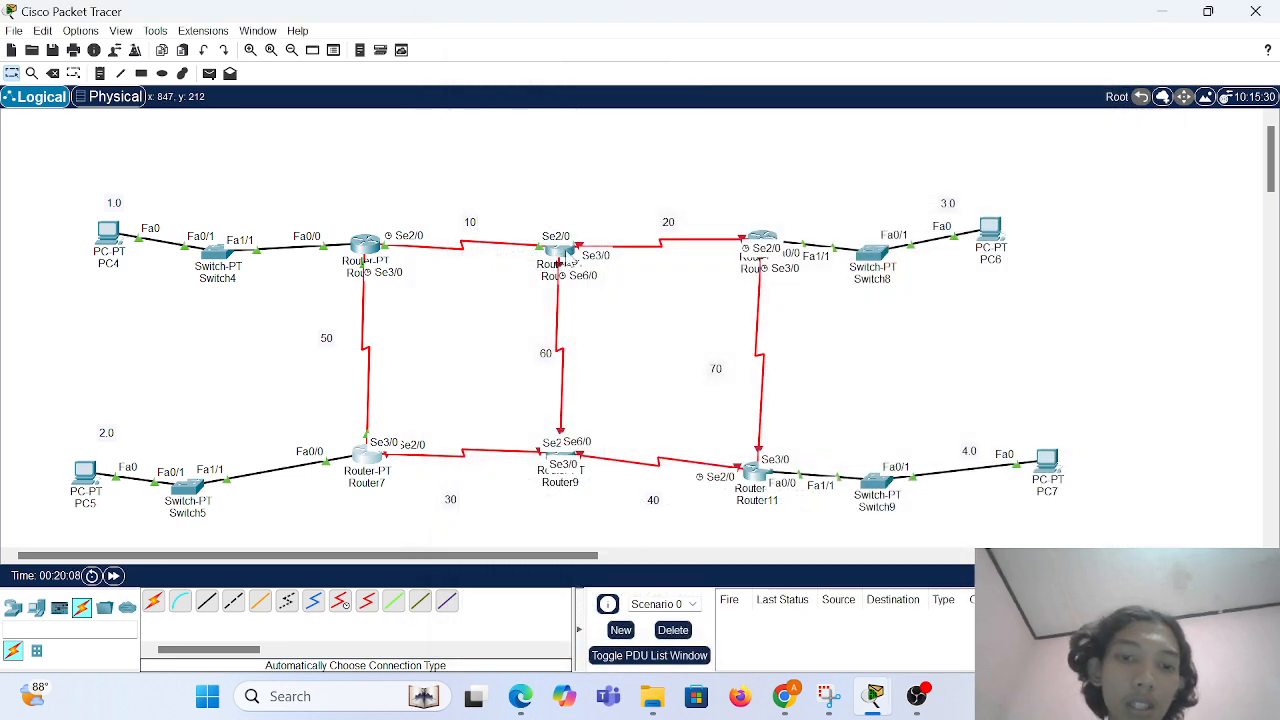
# Enable Serial3/0 on Router8, at its end of link 20, with IPv4 address 192.168.20.1 and subnet mask 255.255.255.0.
pyautogui.click(560, 258)
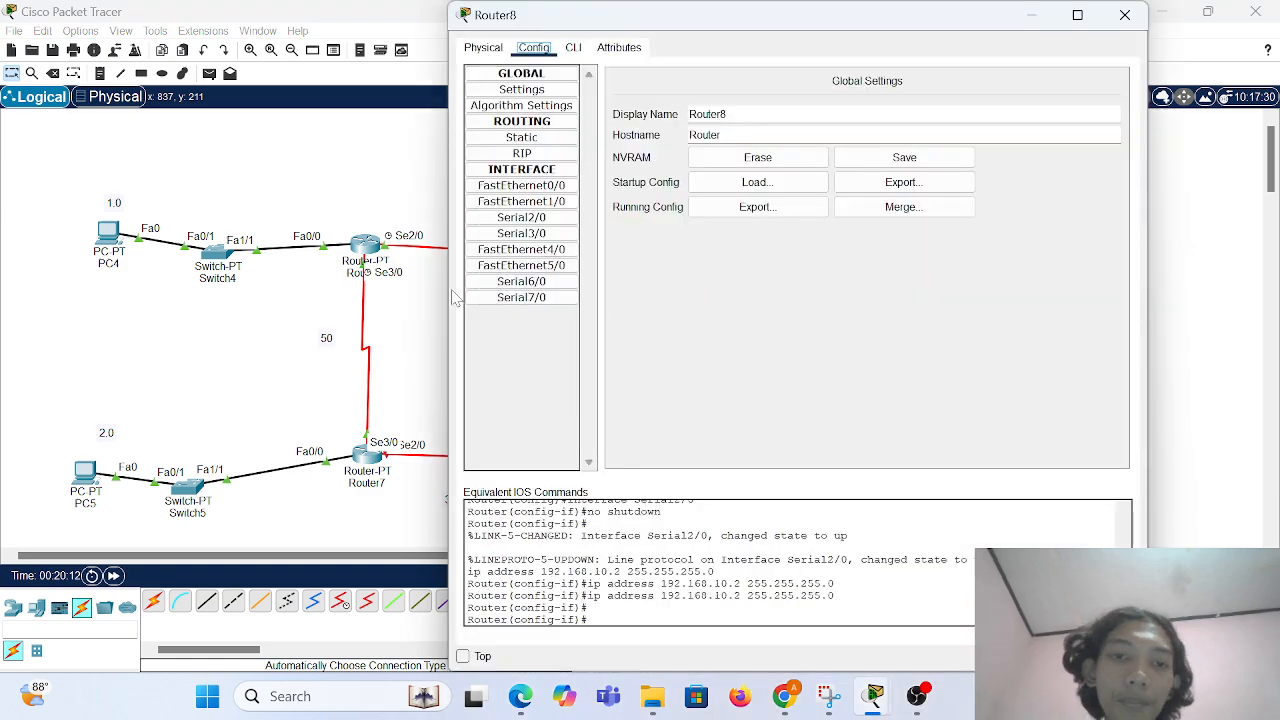
pyautogui.moveTo(444, 287); pyautogui.dragTo(808, 287)
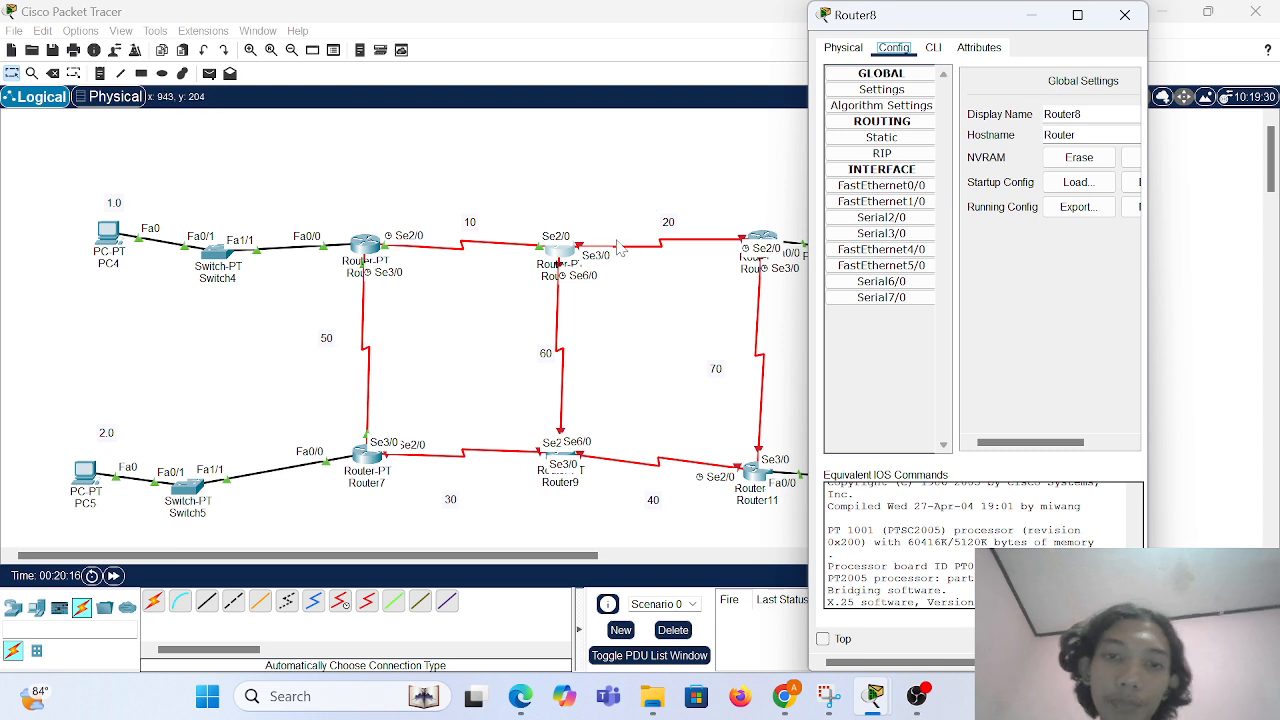
pyautogui.click(881, 233)
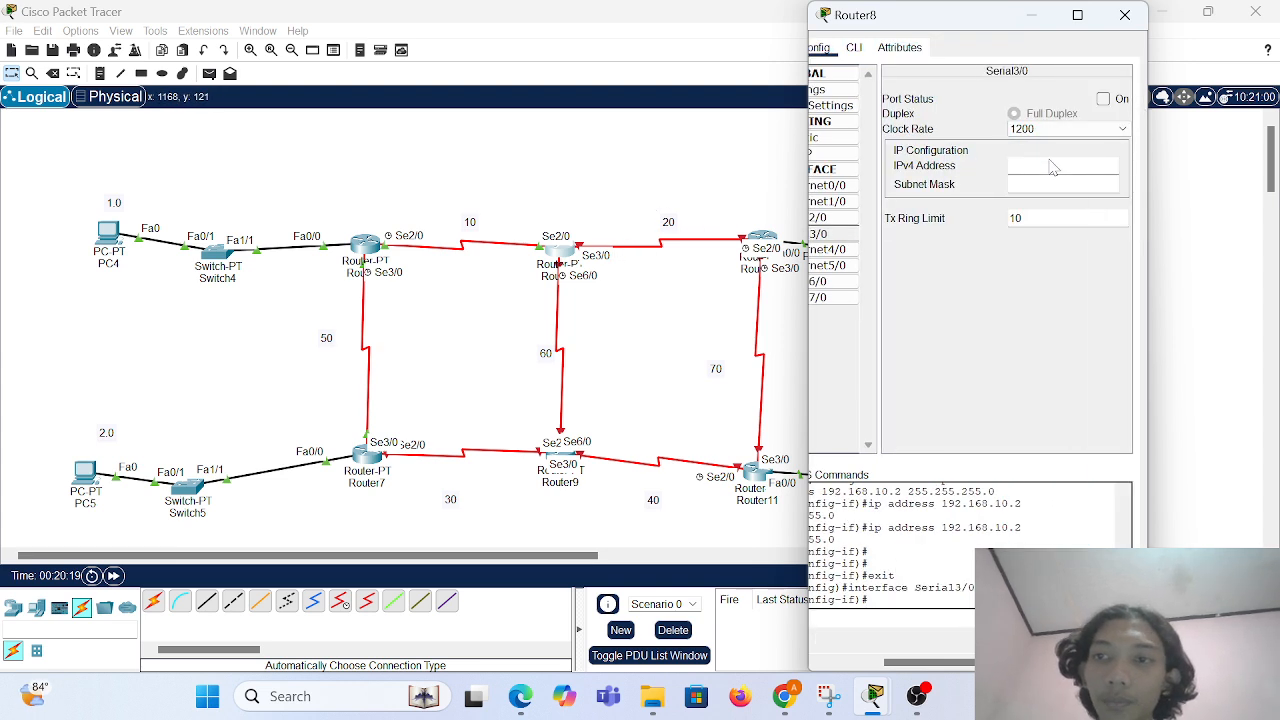
pyautogui.click(1103, 98)
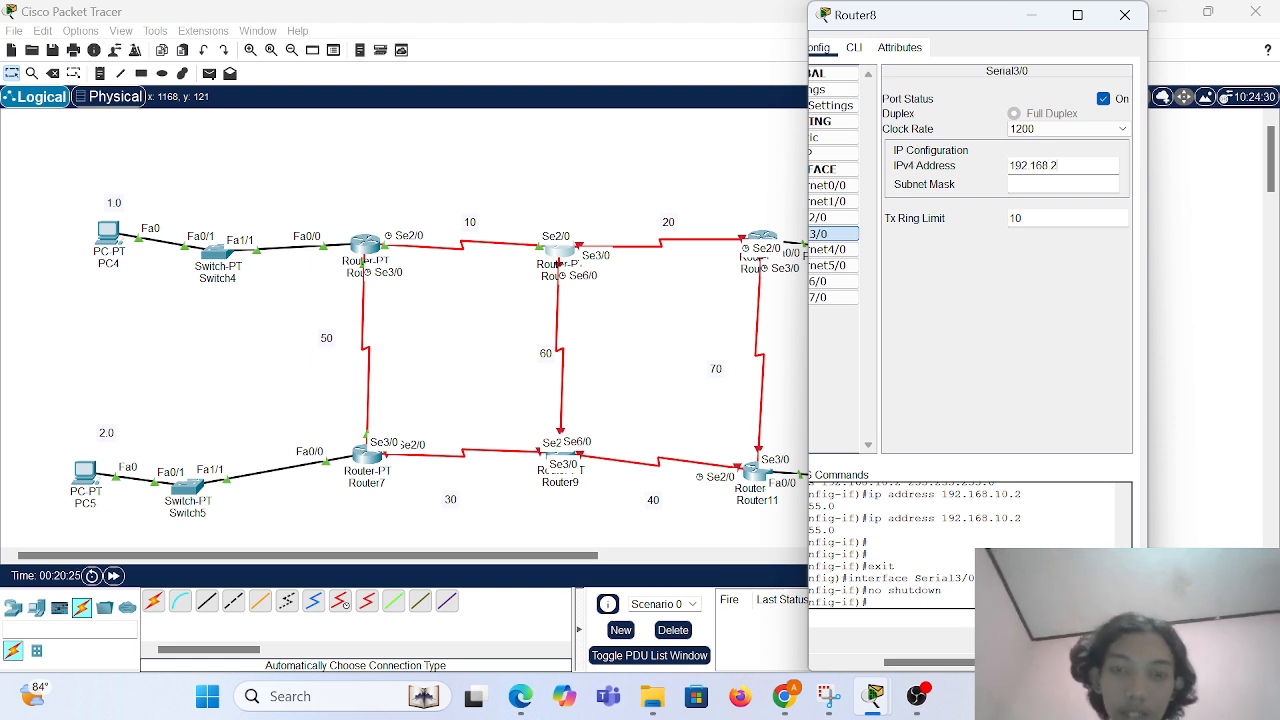
pyautogui.press('Return')
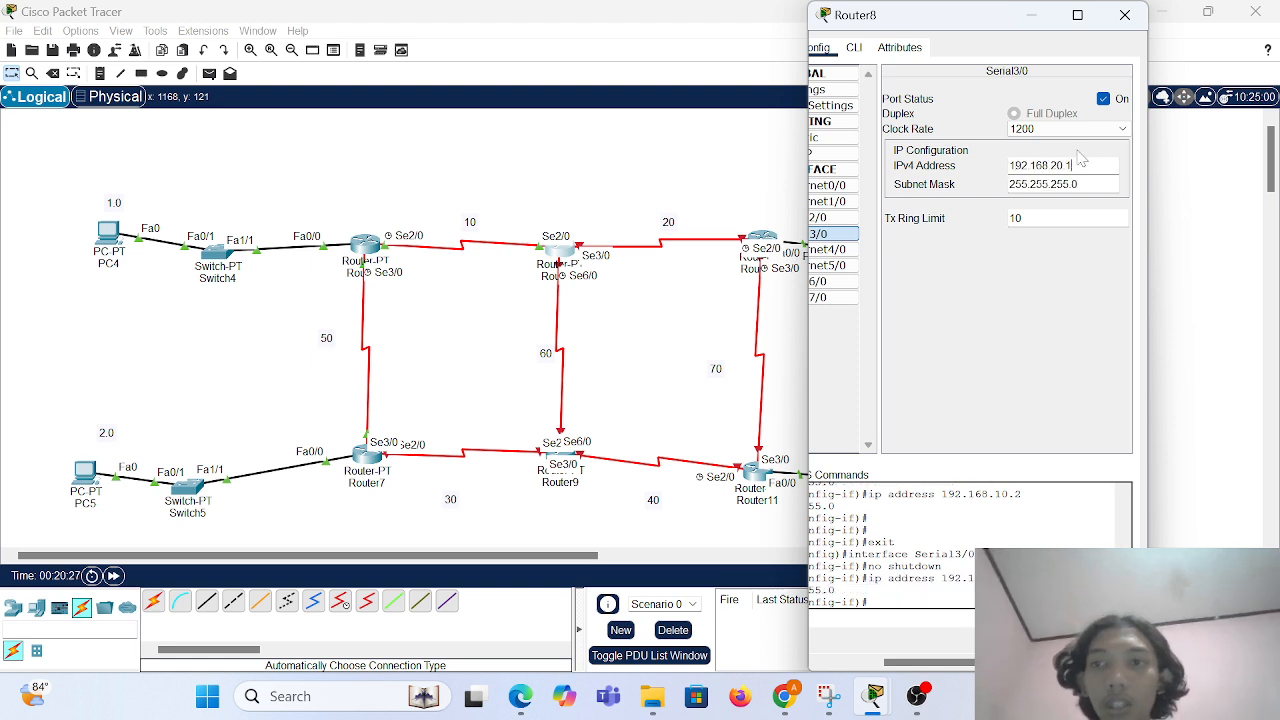
pyautogui.click(1124, 15)
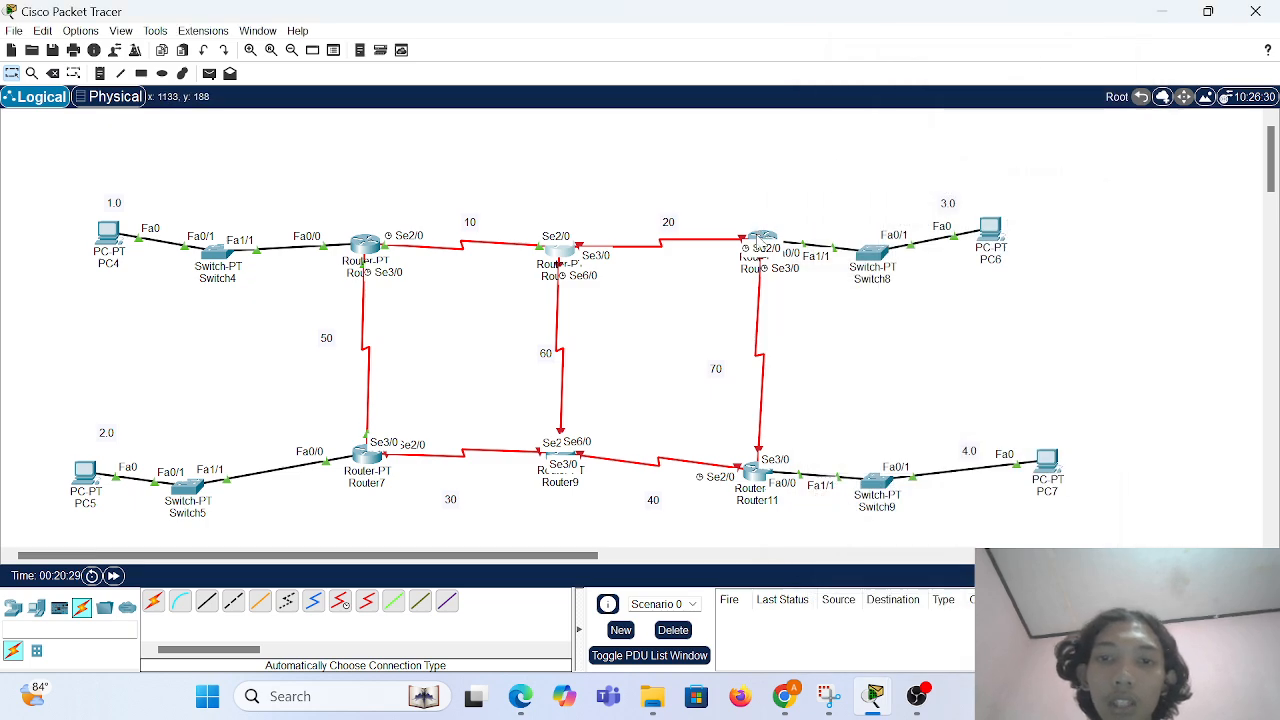
# Enable Serial2/0 on Router10, the upper router facing network 3.0, with IPv4 address 192.168.20.2 and subnet mask 255.255.255.0.
pyautogui.click(558, 250)
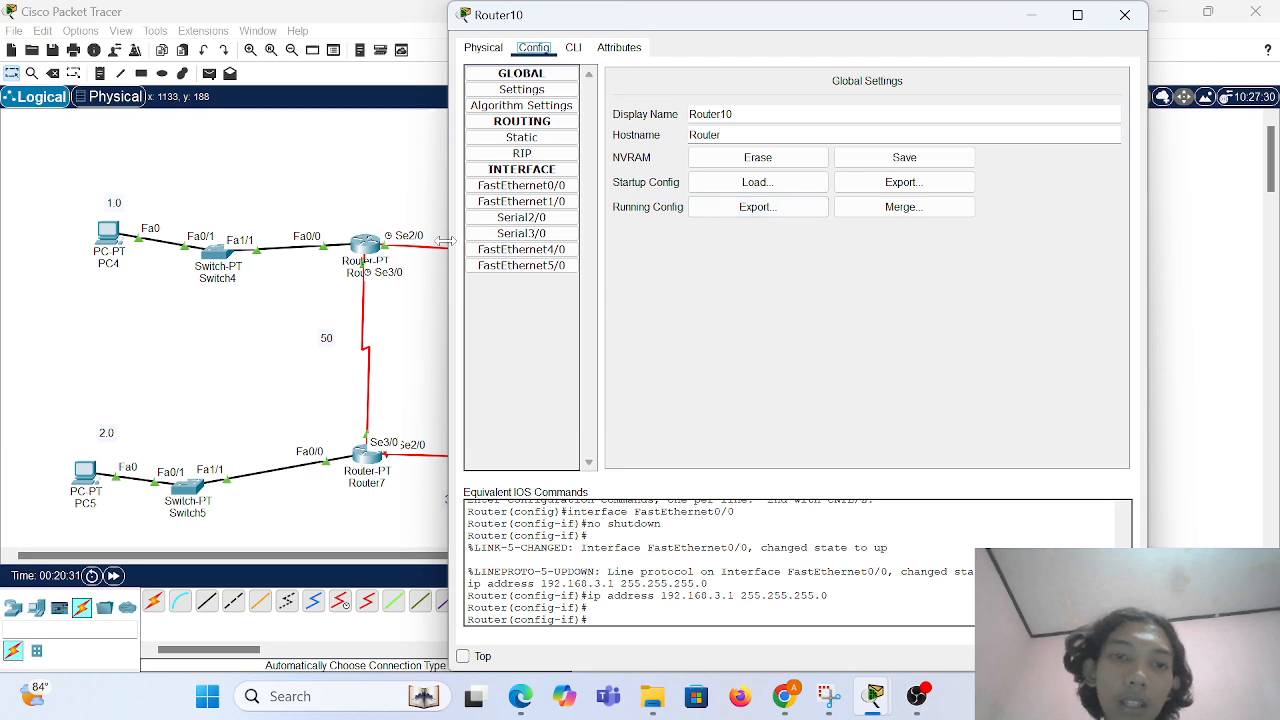
pyautogui.moveTo(445, 242); pyautogui.dragTo(814, 250)
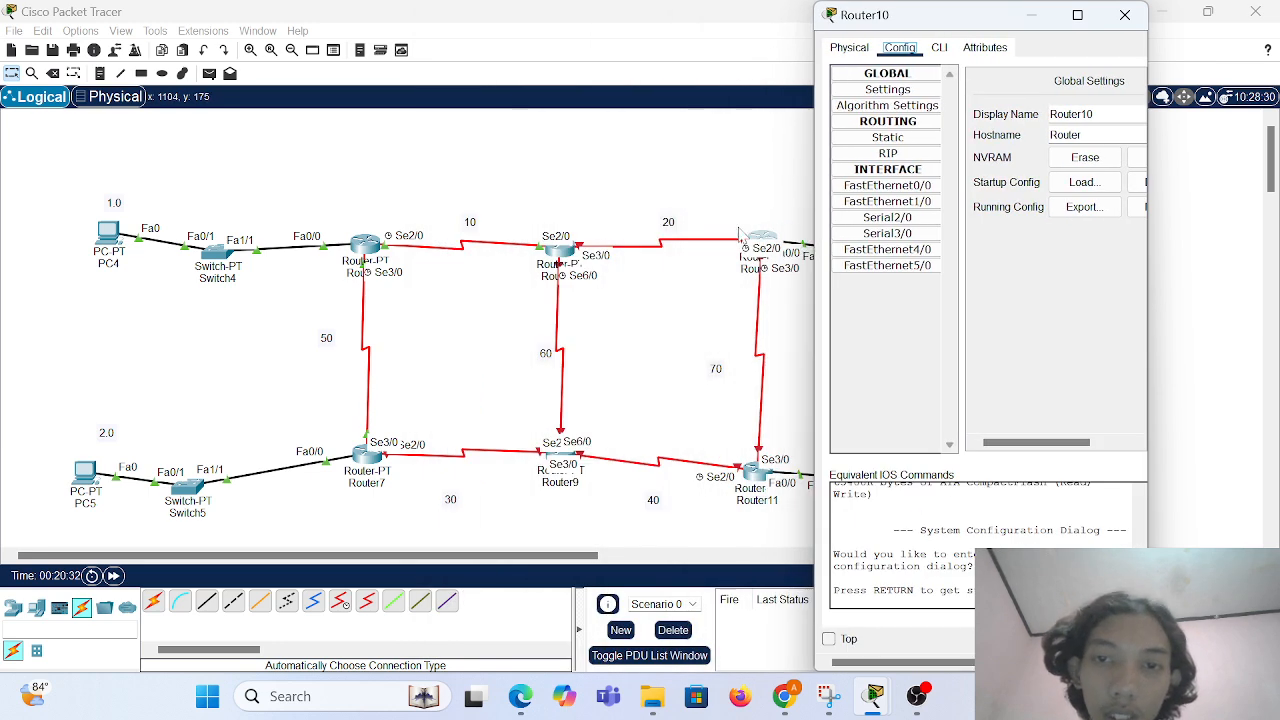
pyautogui.click(887, 217)
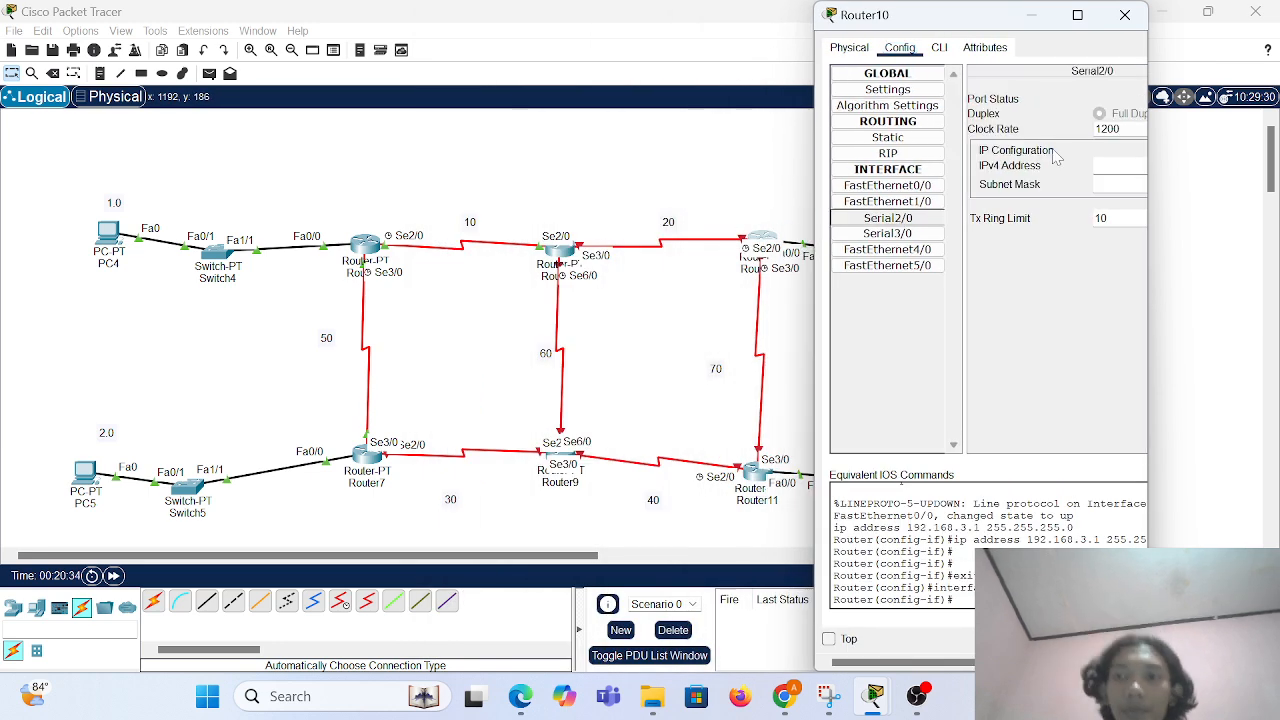
pyautogui.hscroll(3, 1055, 155)
pyautogui.click(1103, 99)
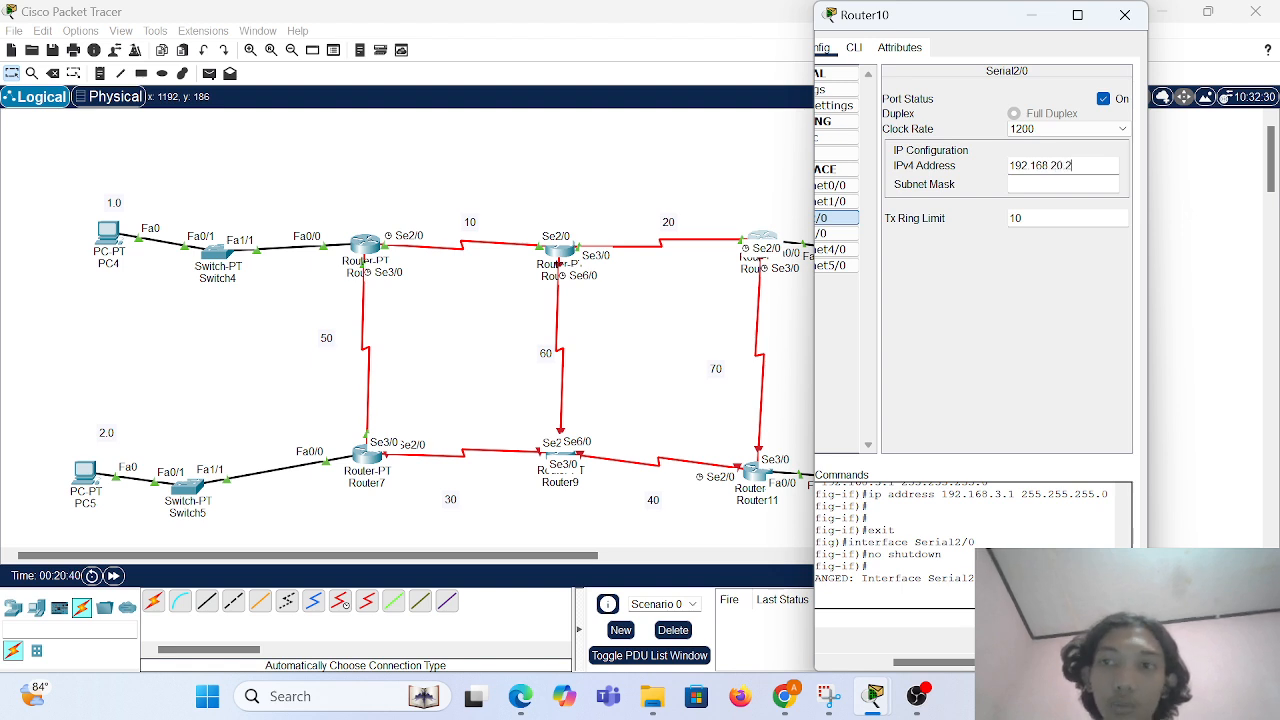
pyautogui.write('192.168.20.2')
pyautogui.press('Return')
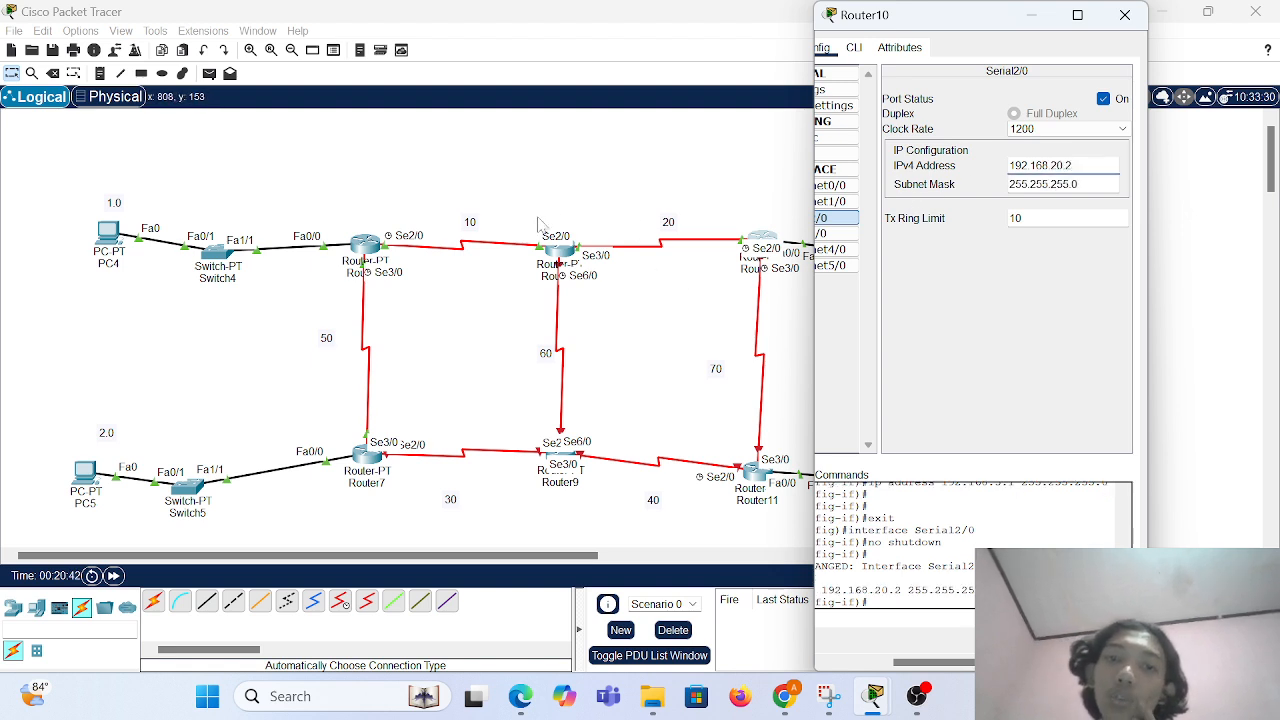
pyautogui.click(1138, 14)
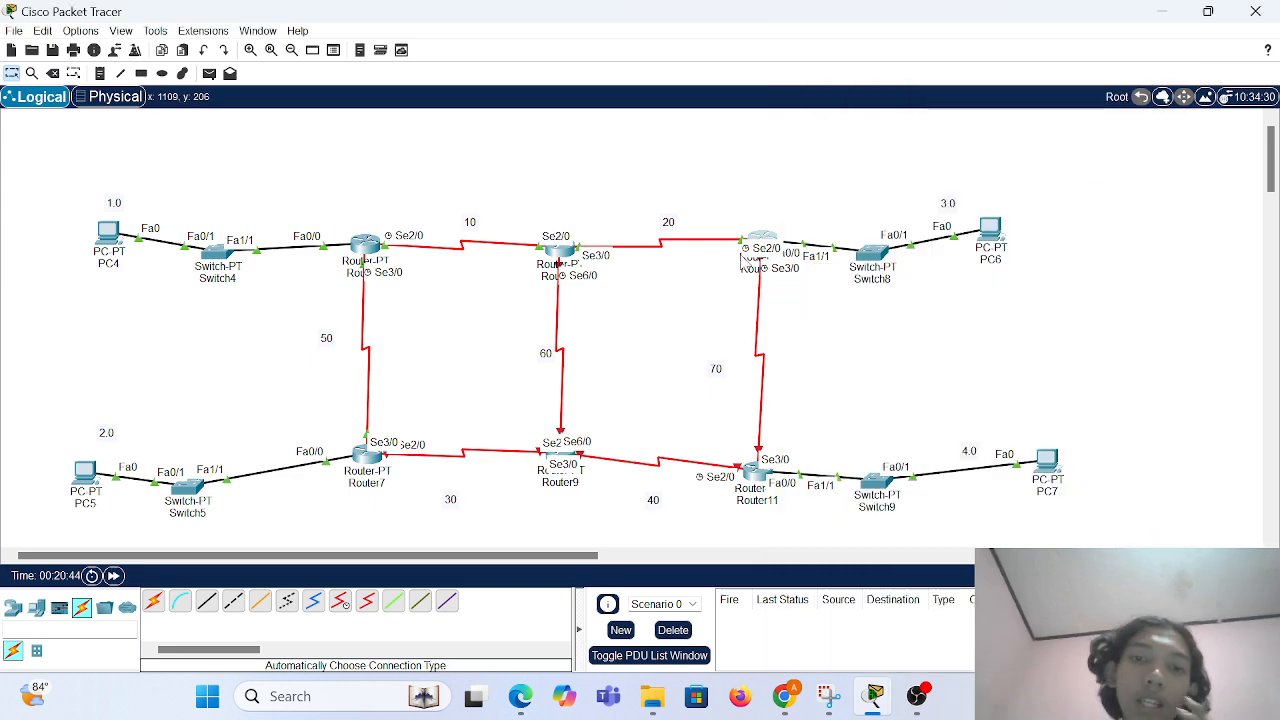
# Enable Serial6/0 on Router8, at the upper end of link 60, with IPv4 address 192.168.60.1 and subnet mask 255.255.255.0.
pyautogui.scroll(-3, 706, 374)
pyautogui.scroll(1, 706, 374)
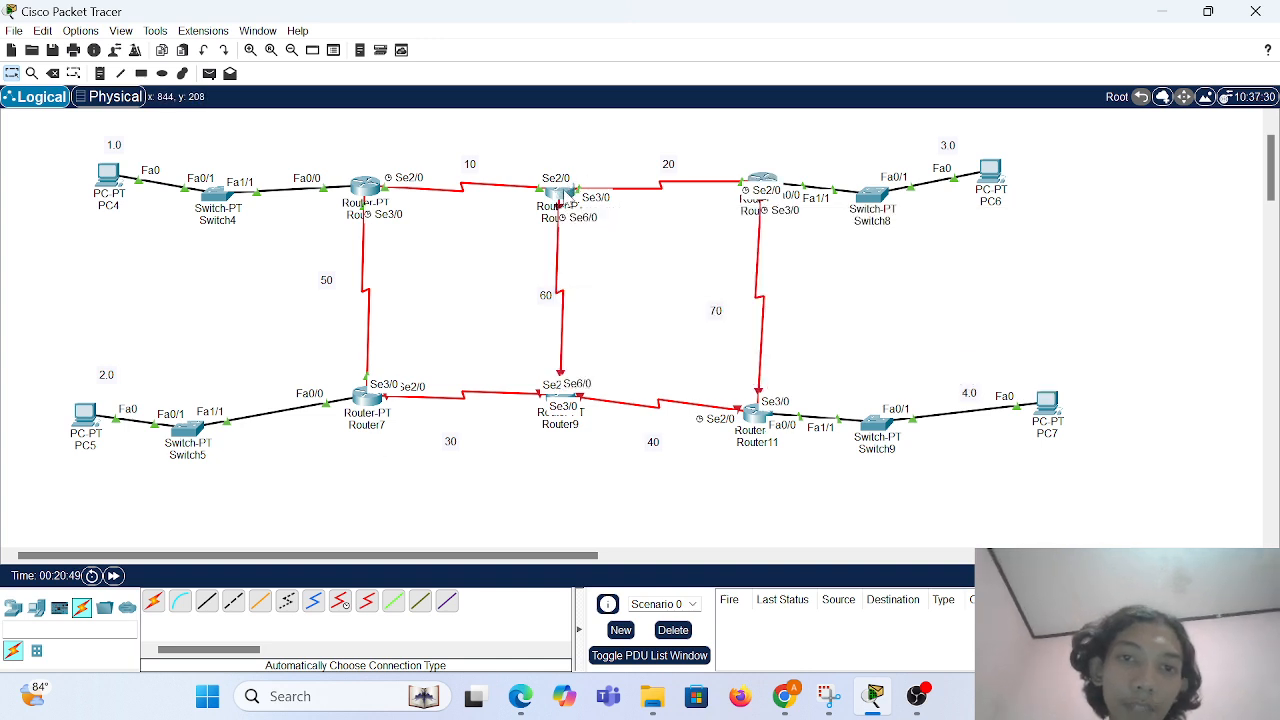
pyautogui.click(565, 193)
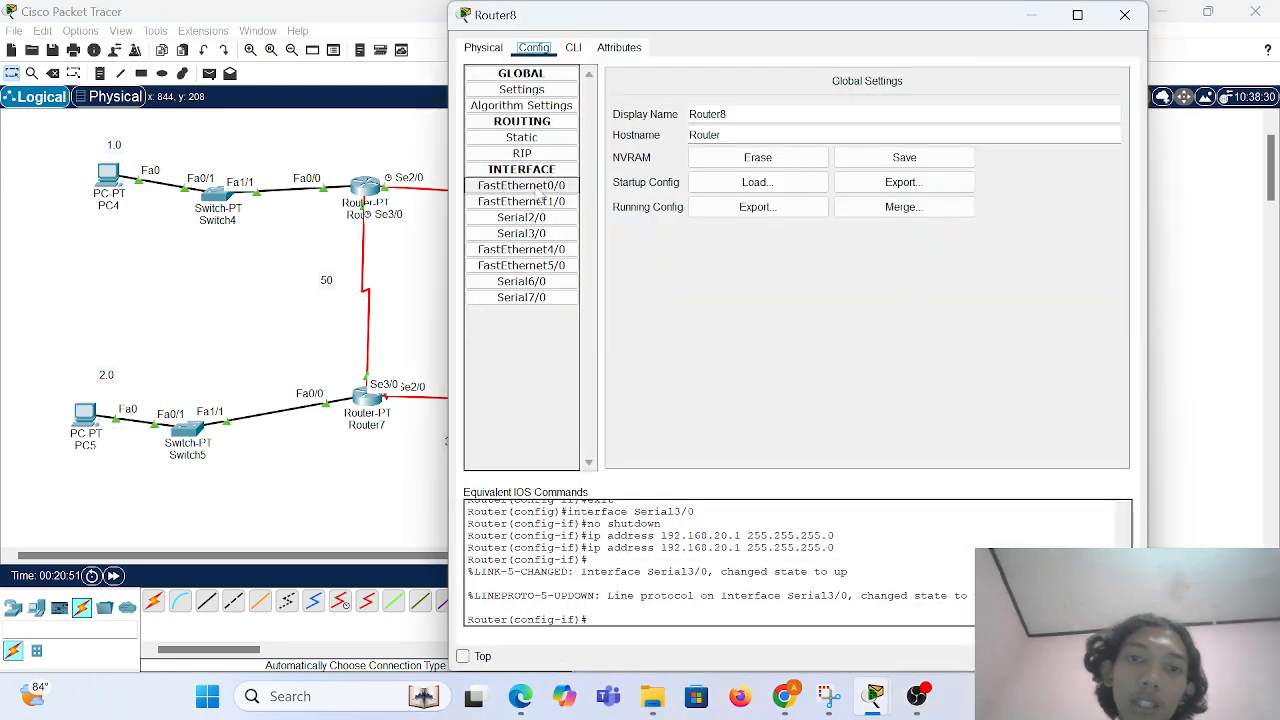
pyautogui.moveTo(444, 256); pyautogui.dragTo(843, 240)
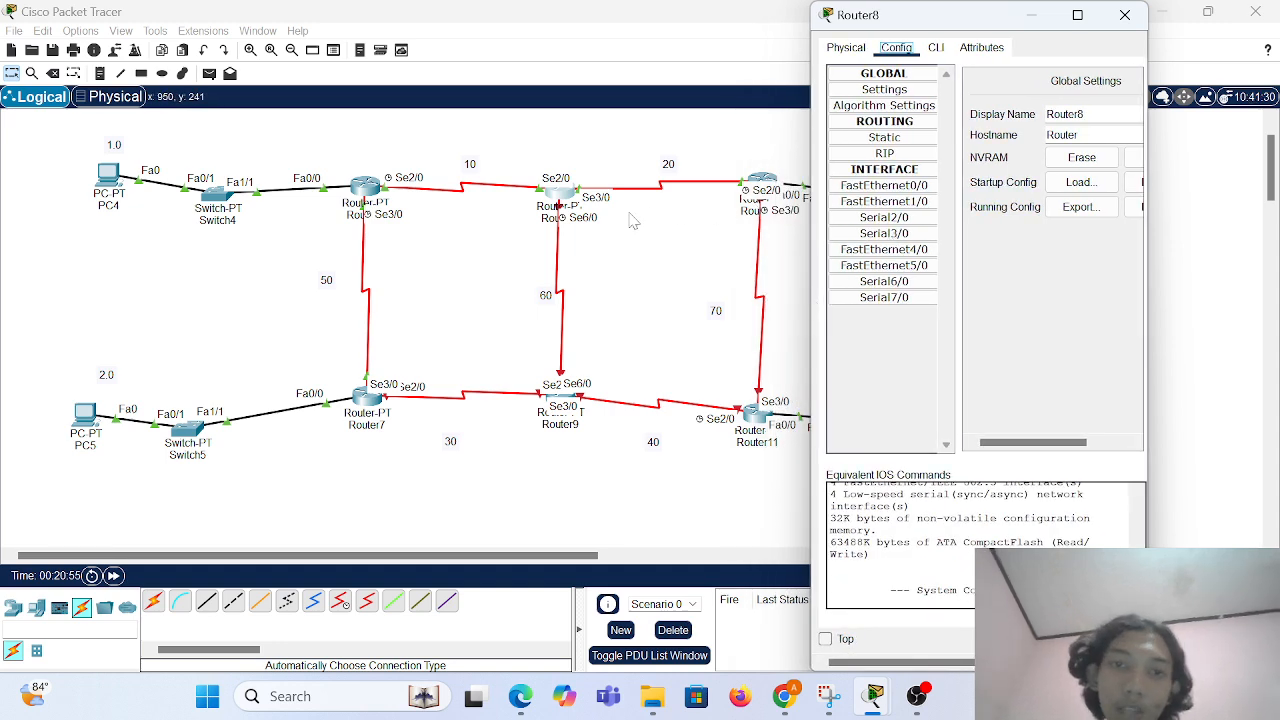
pyautogui.click(930, 285)
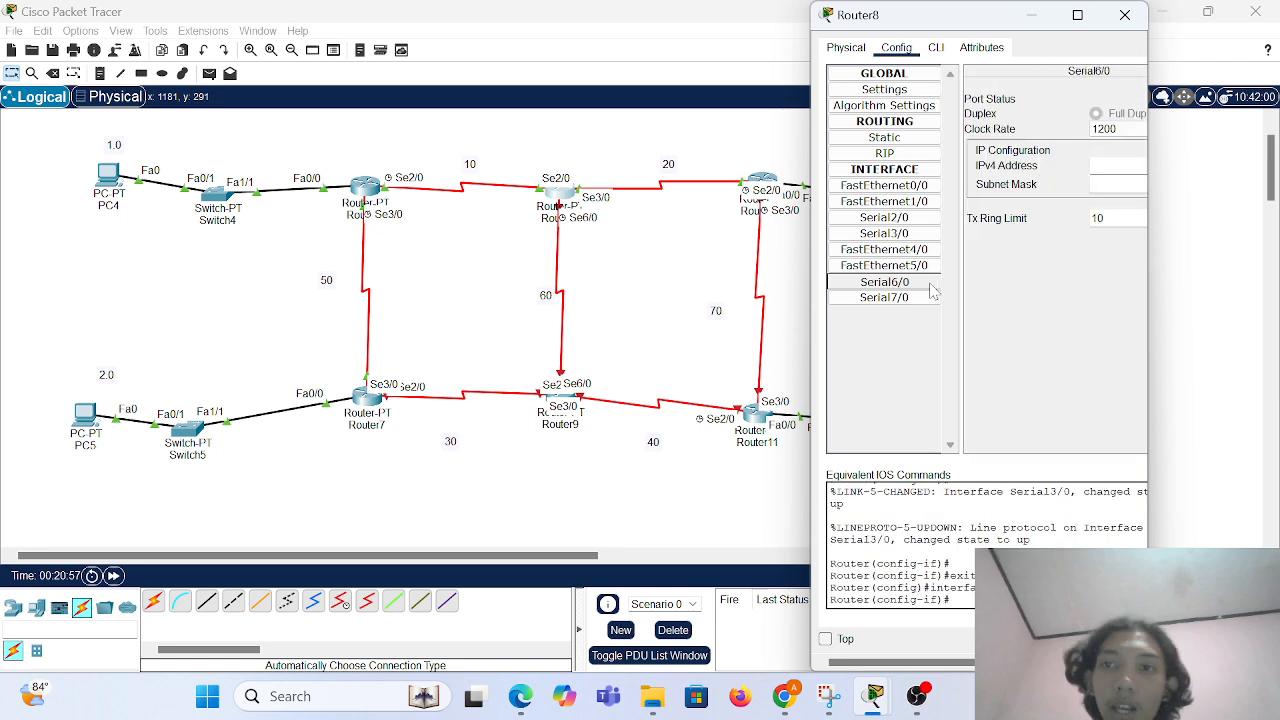
pyautogui.hscroll(2, 1124, 113)
pyautogui.click(1105, 99)
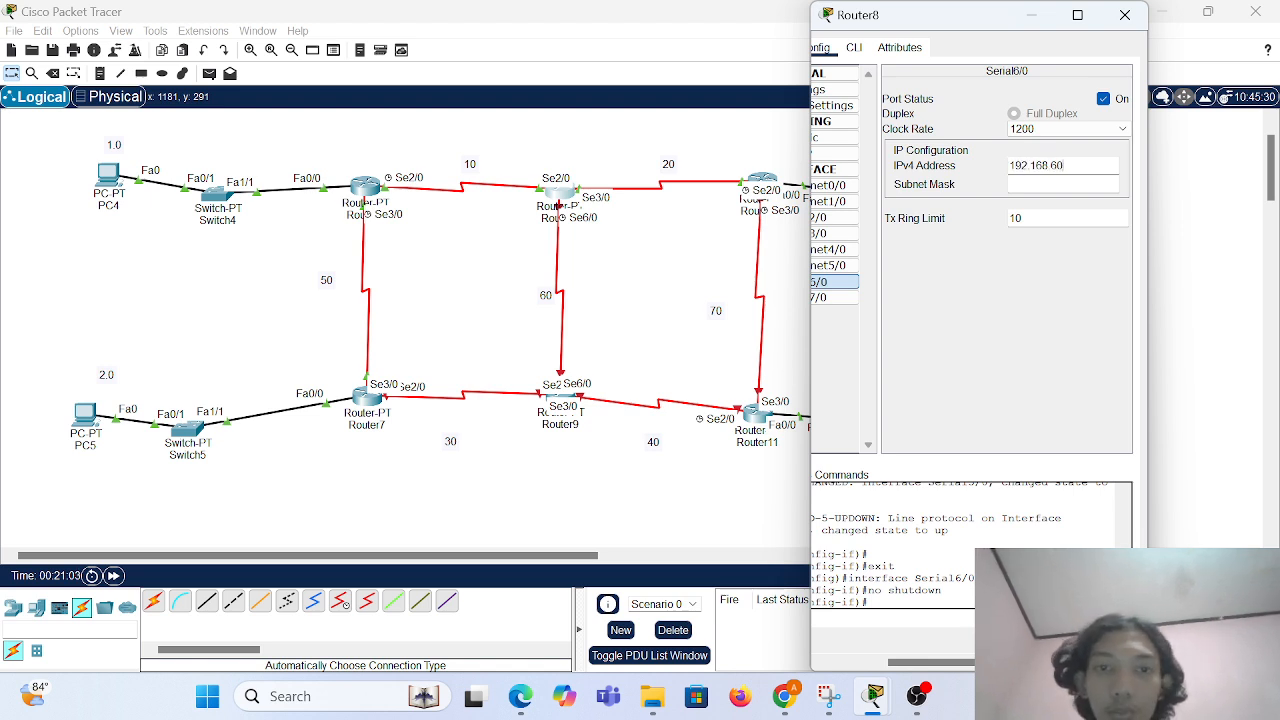
pyautogui.press('Tab')
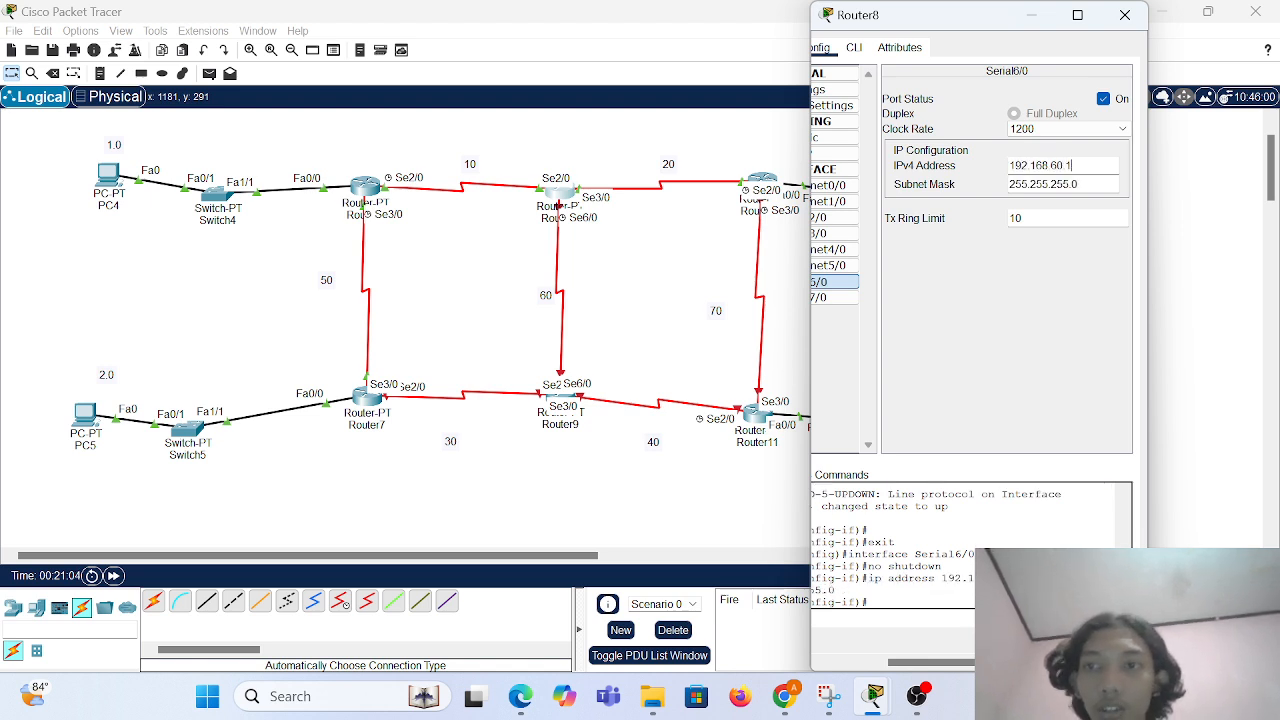
pyautogui.click(1125, 15)
# Enable Serial6/0 on Router9, at the lower end of link 60, with IPv4 address 192.168.60.2 and subnet mask 255.255.255.0.
pyautogui.click(562, 402)
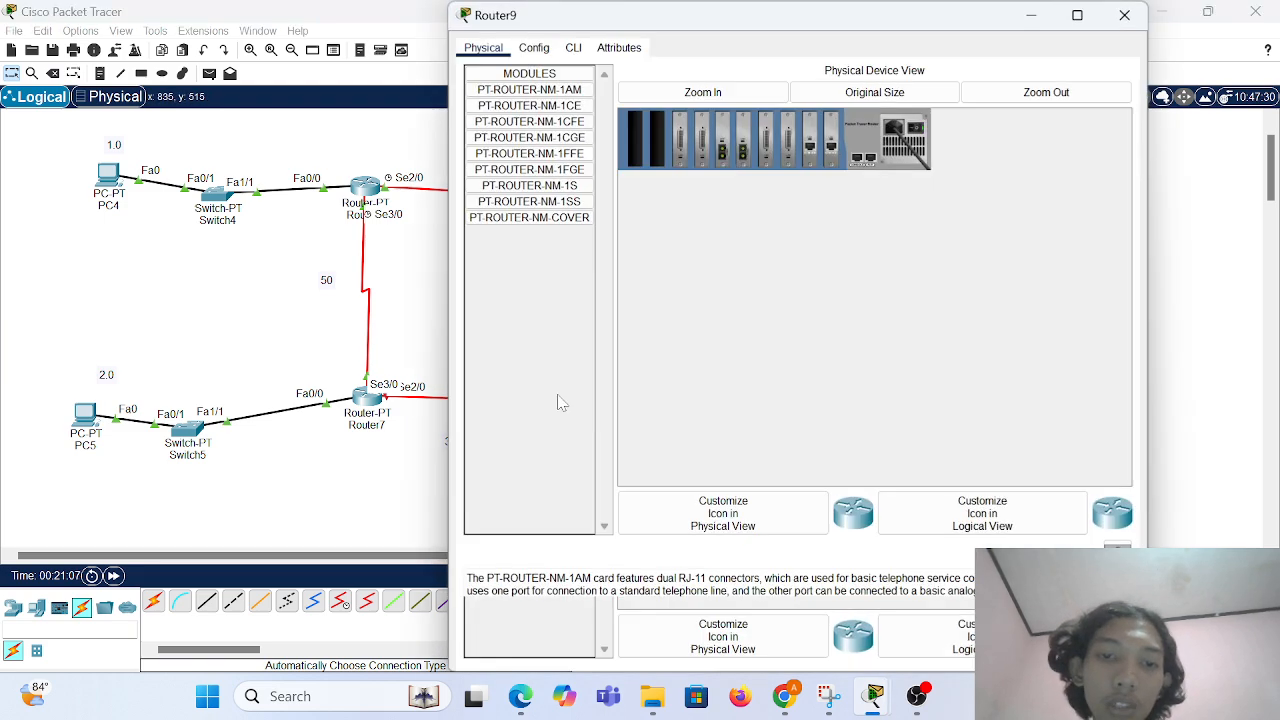
pyautogui.click(533, 47)
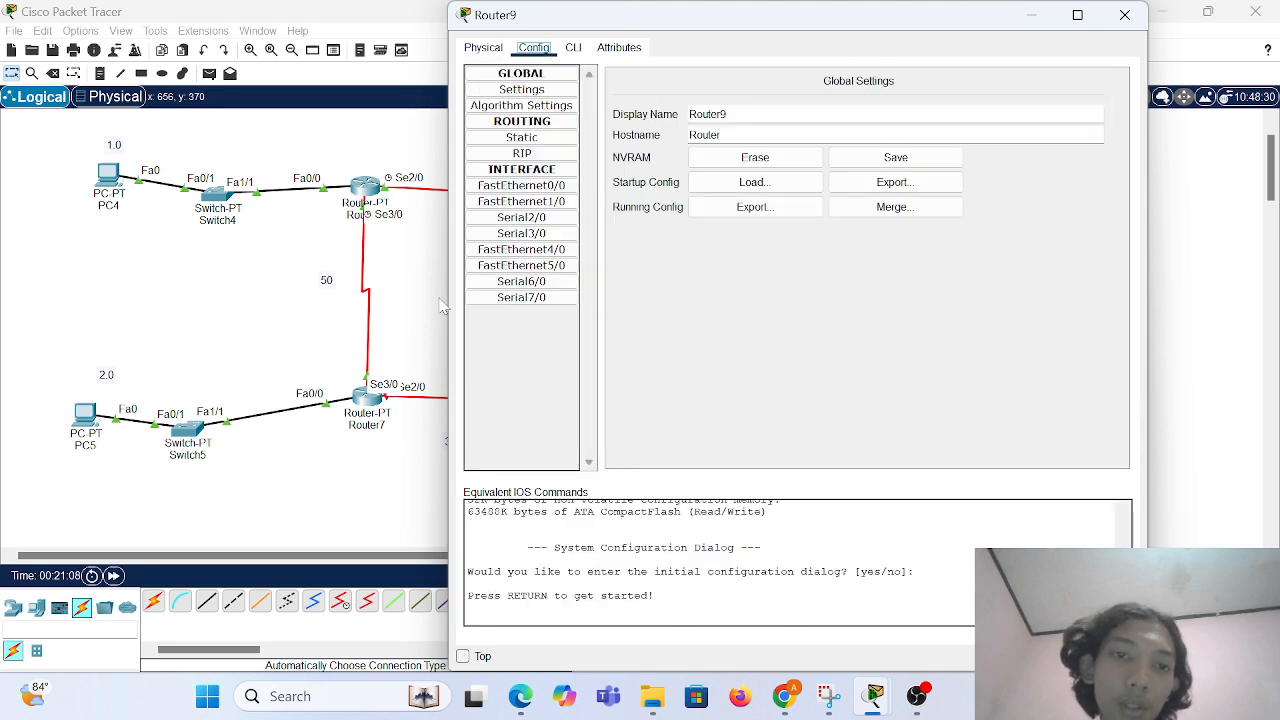
pyautogui.moveTo(443, 297); pyautogui.dragTo(666, 297)
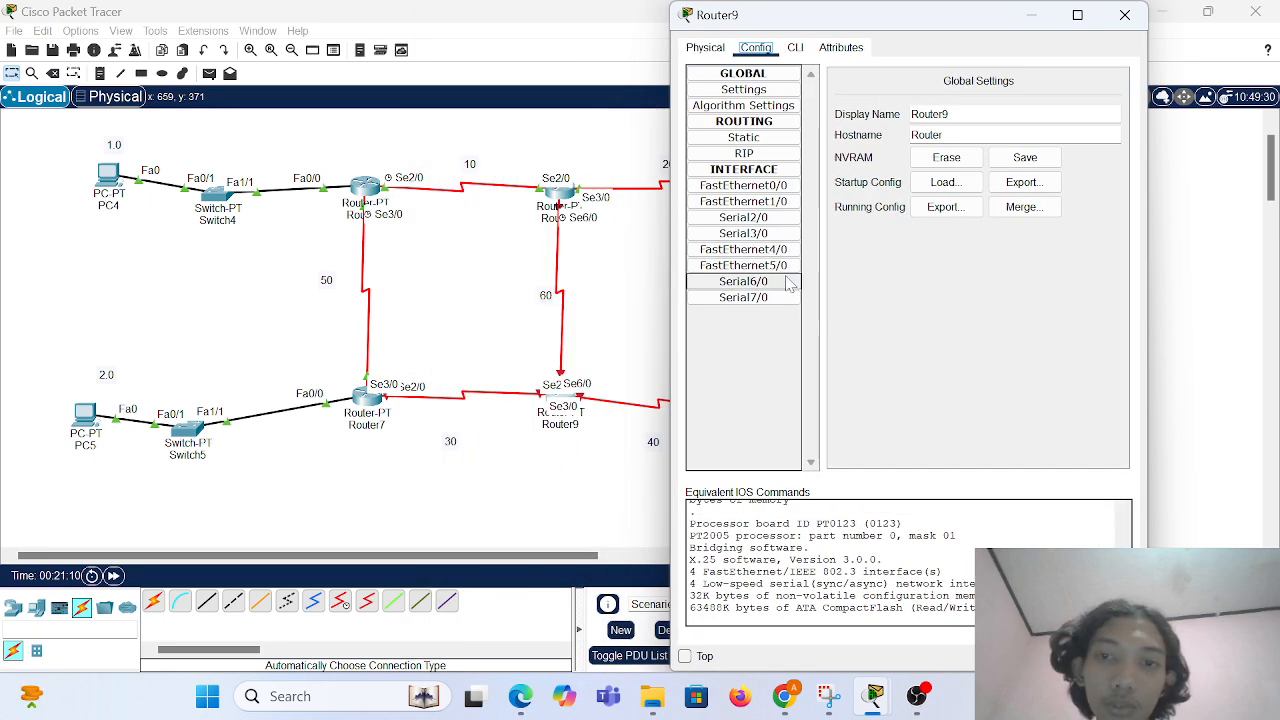
pyautogui.click(790, 283)
pyautogui.click(1103, 98)
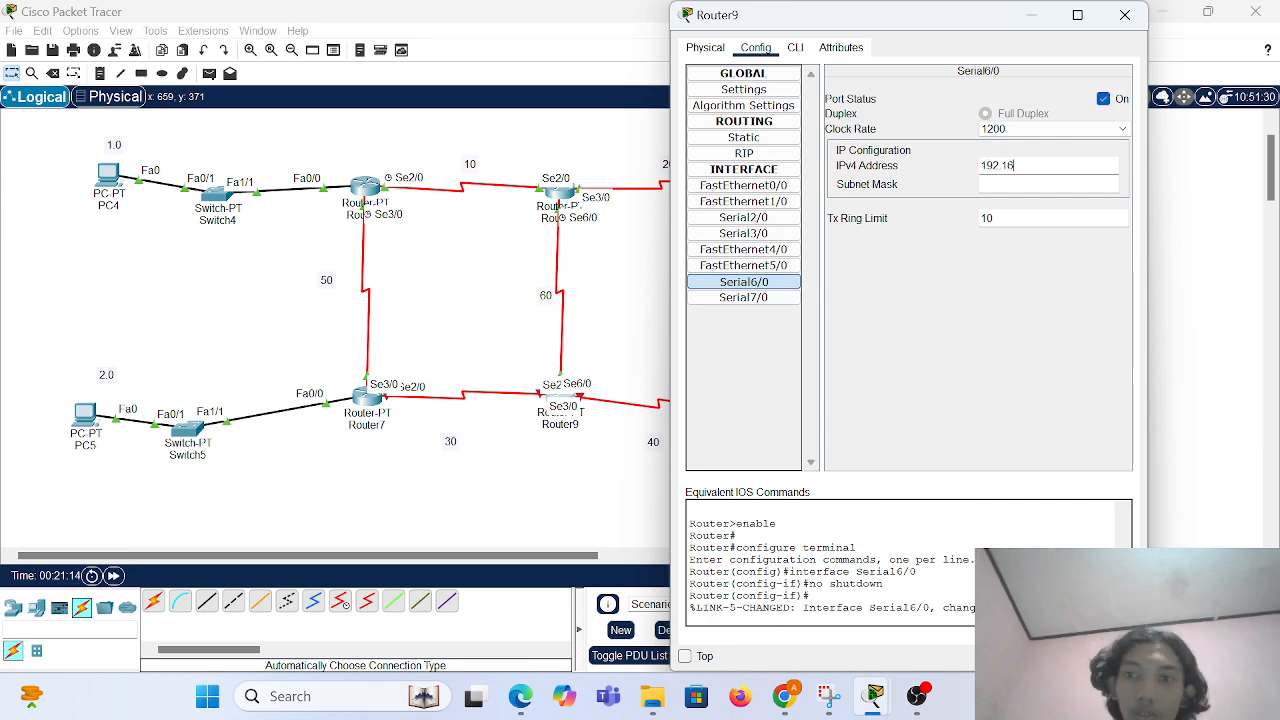
pyautogui.write('192.168.60')
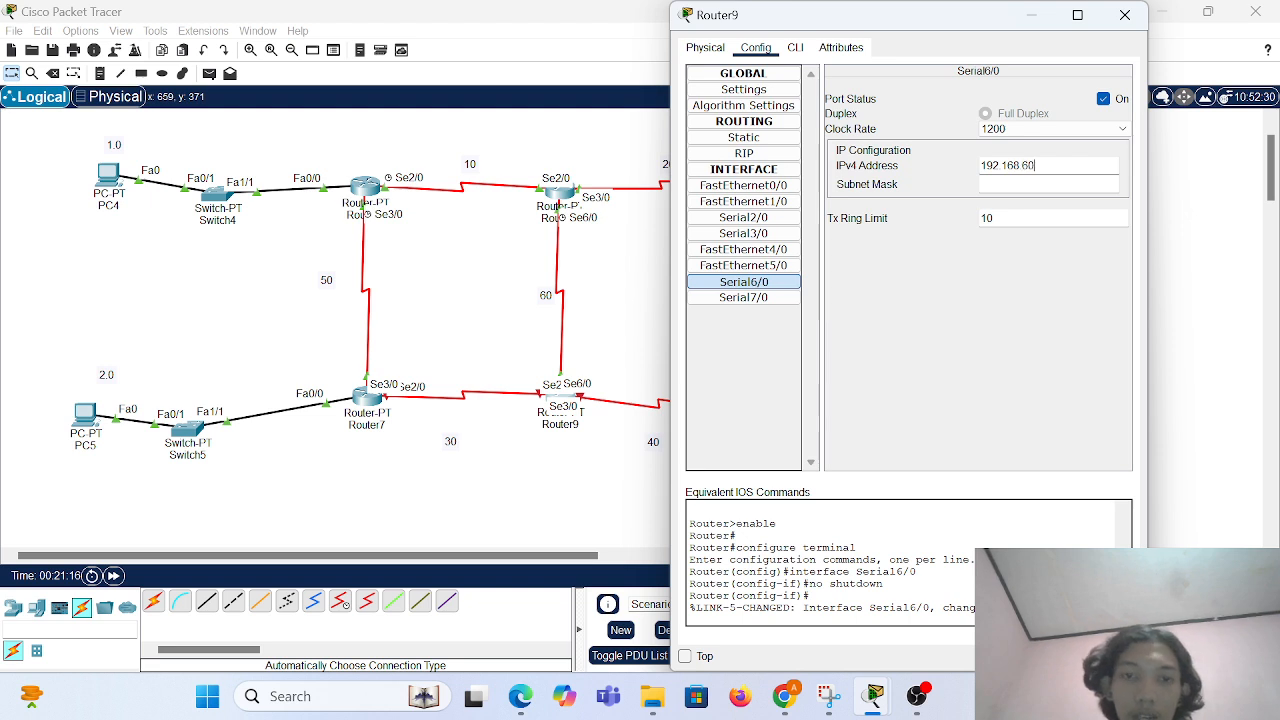
pyautogui.write('.2')
pyautogui.press('Tab')
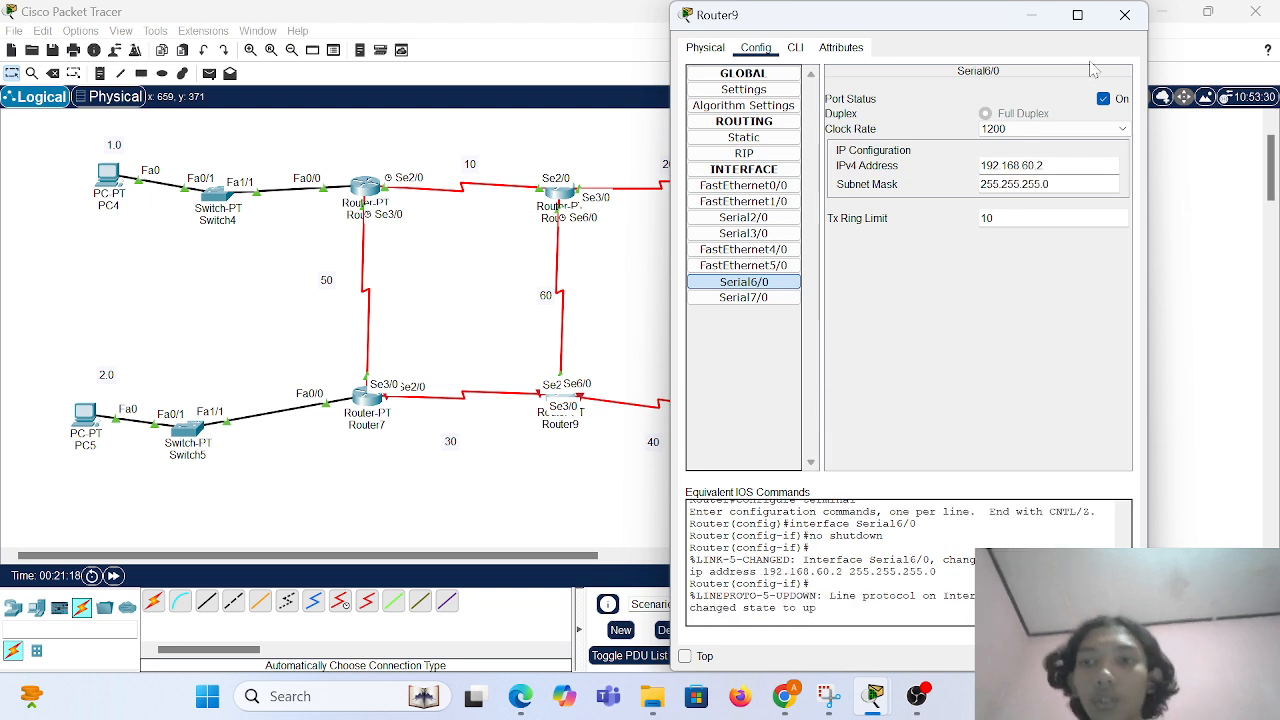
pyautogui.click(1125, 15)
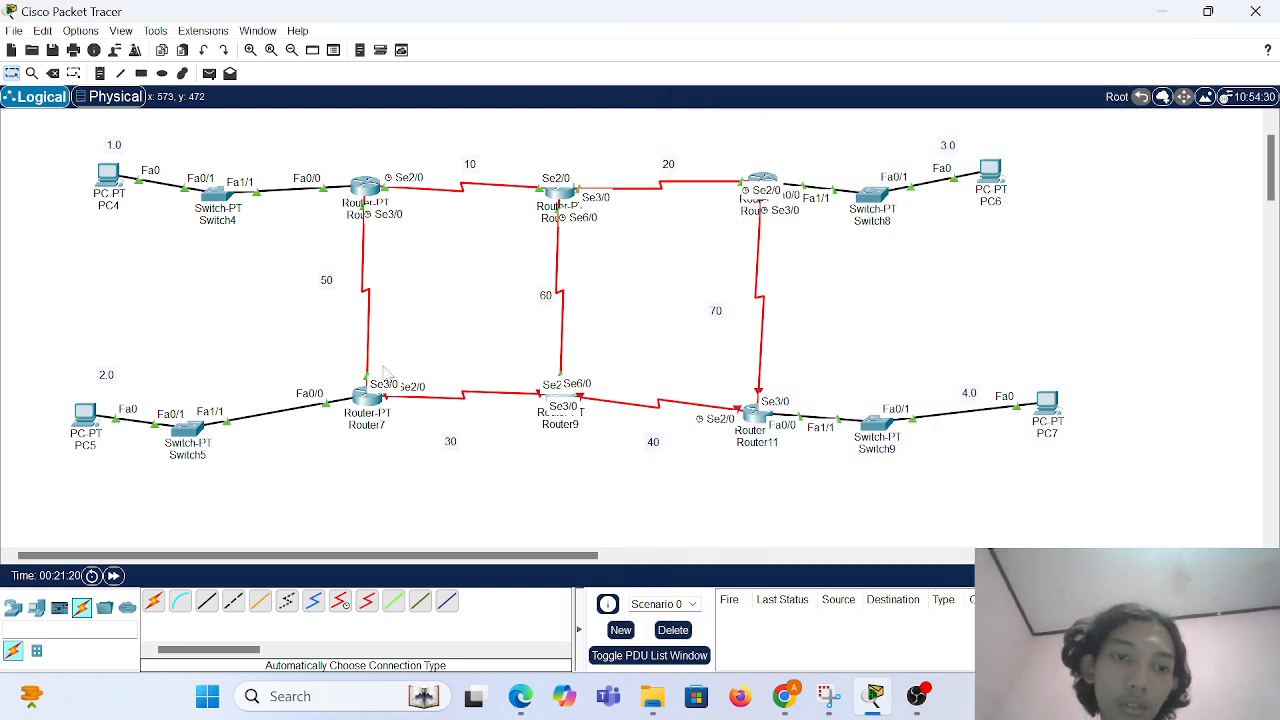
# Move Router7 and Router9 slightly farther apart horizontally in the topology to spread out their port labels.
pyautogui.click(374, 397)
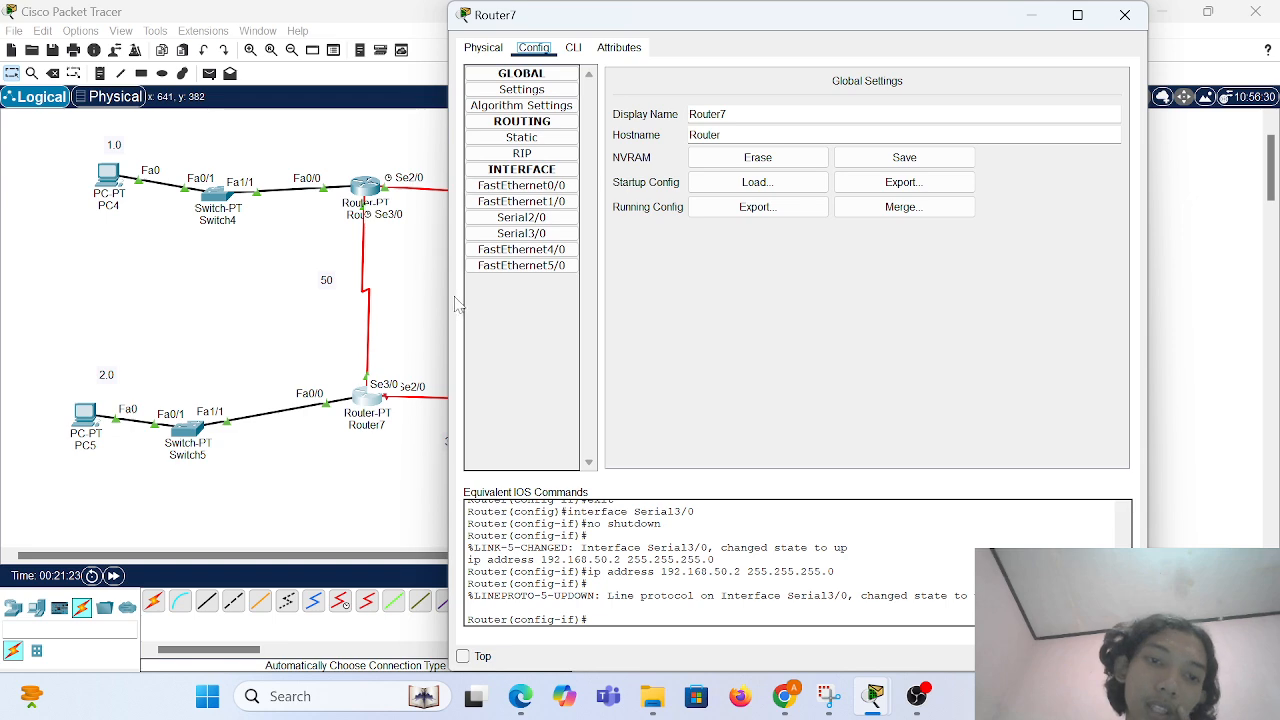
pyautogui.moveTo(443, 294); pyautogui.dragTo(642, 309)
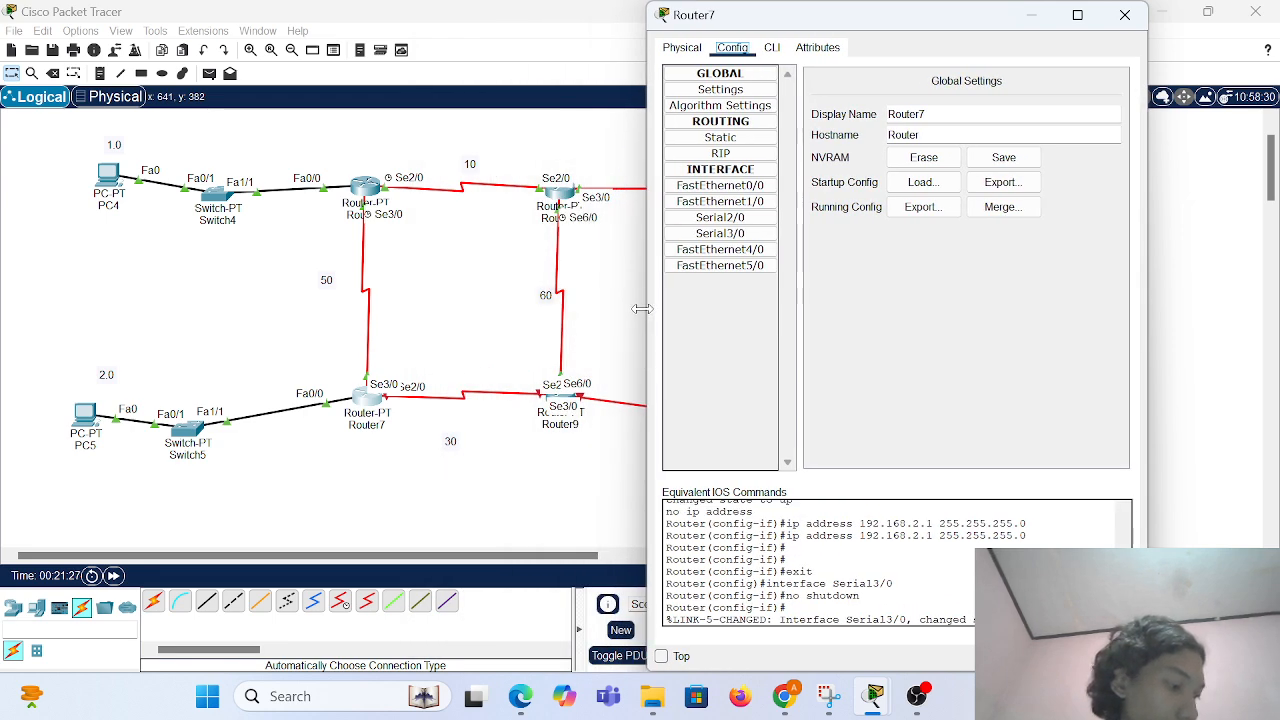
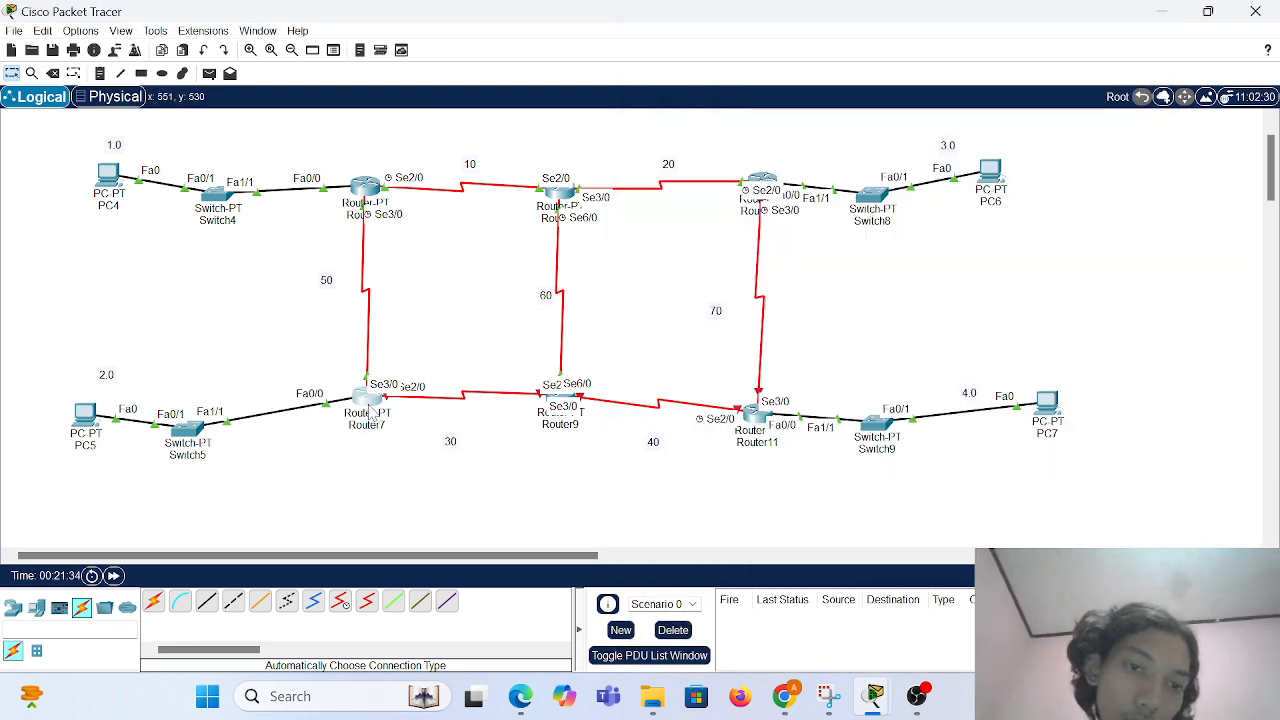
pyautogui.moveTo(368, 410); pyautogui.dragTo(332, 378)
pyautogui.moveTo(562, 398); pyautogui.dragTo(586, 300)
pyautogui.moveTo(337, 296); pyautogui.dragTo(343, 313)
# Enable Serial2/0 on Router7, at the Router7 end of link 30, with IPv4 address 192.168.30.1 and subnet mask 255.255.255.0.
pyautogui.click(343, 313)
pyautogui.click(715, 233)
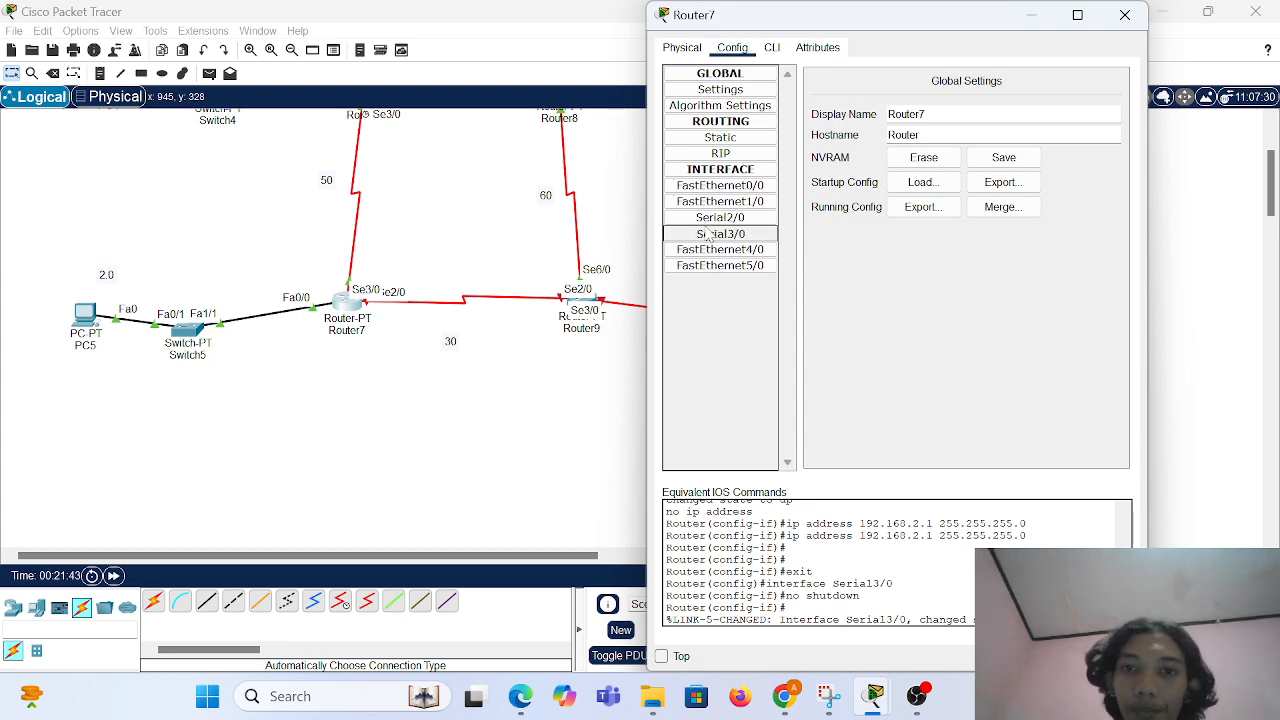
pyautogui.click(710, 218)
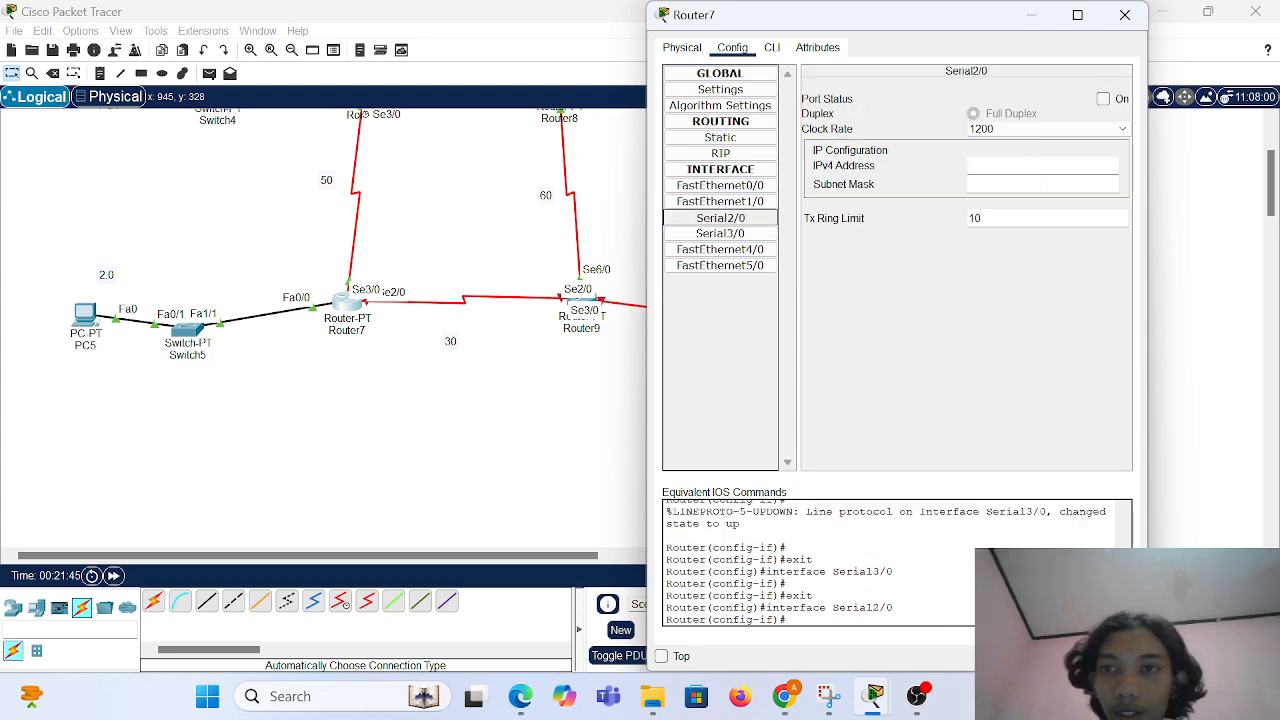
pyautogui.click(1103, 99)
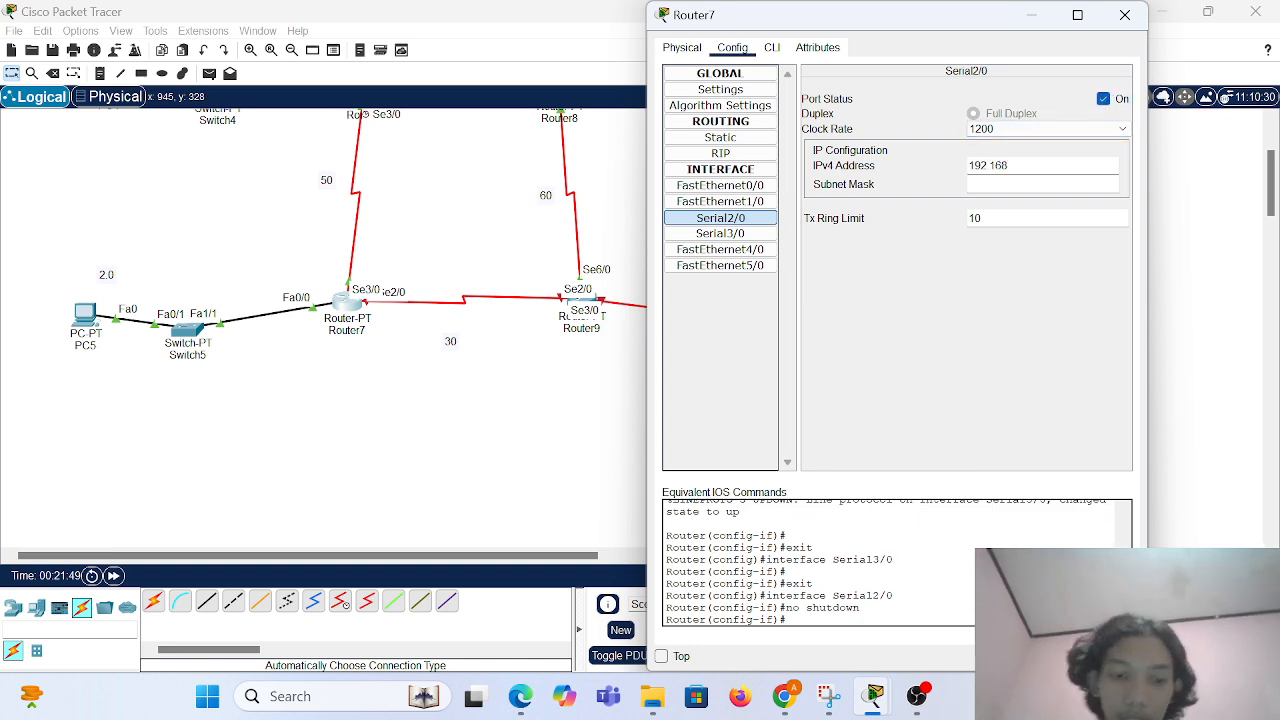
pyautogui.write('192.168.30.1')
pyautogui.press('Return')
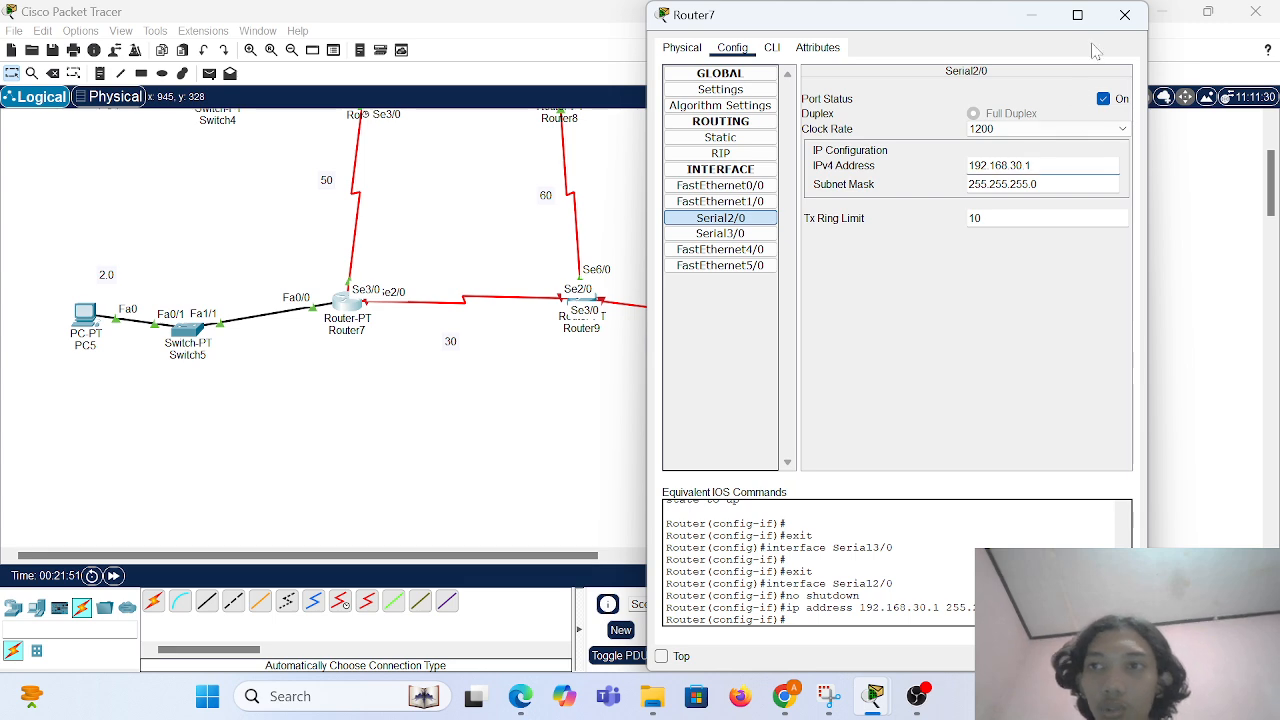
pyautogui.click(1125, 16)
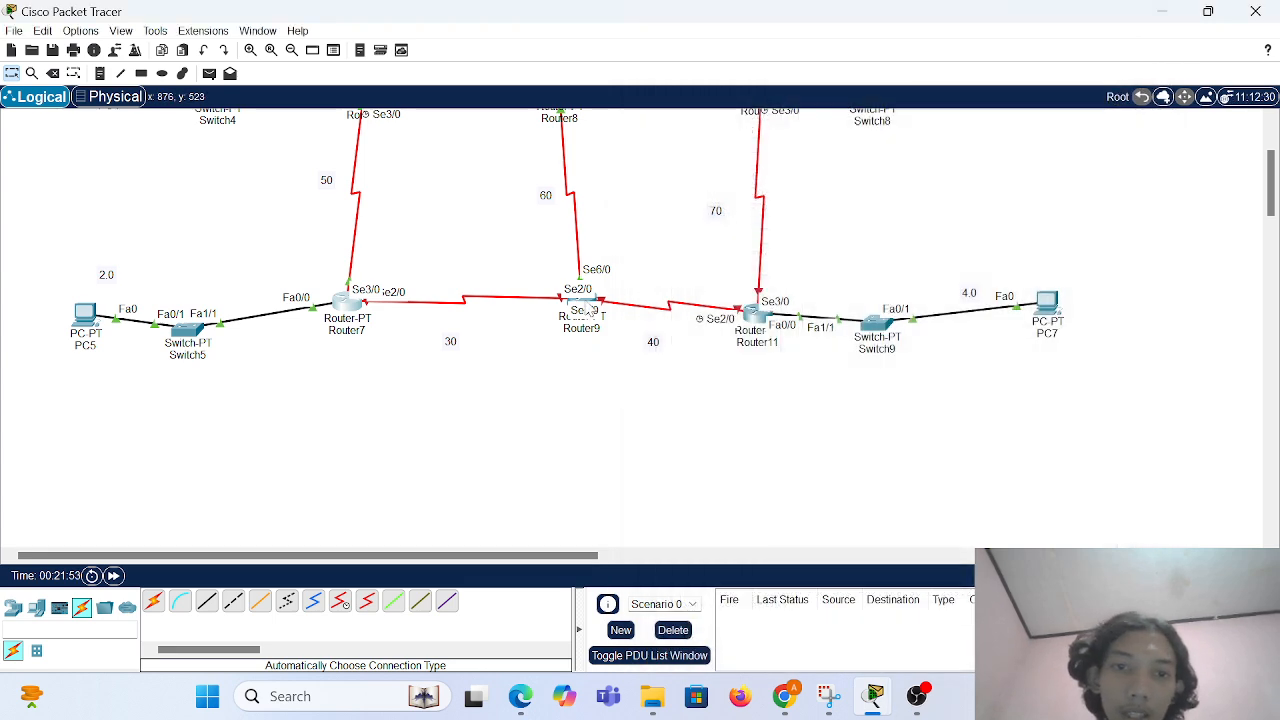
# Enable Serial2/0 on Router9, at the Router9 end of link 30, with IPv4 address 192.168.30.2 and subnet mask 255.255.255.0.
pyautogui.scroll(2, 588, 307)
pyautogui.scroll(-5, 588, 307)
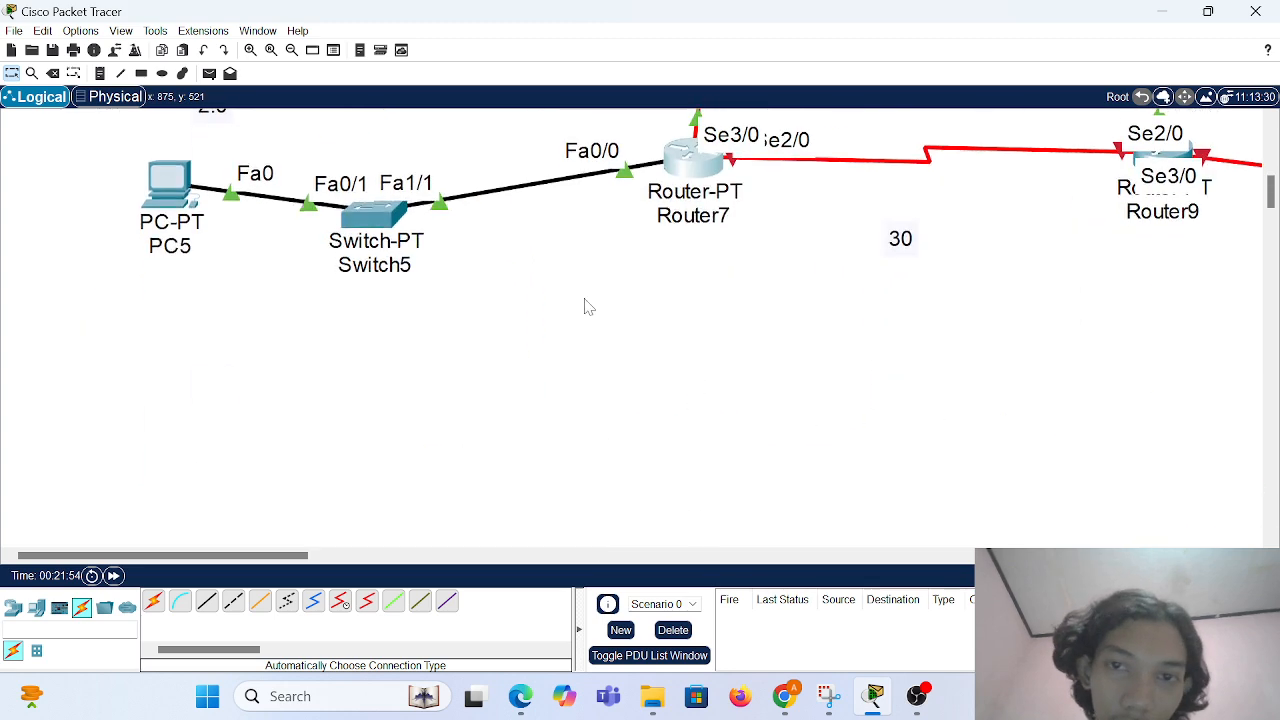
pyautogui.hscroll(8, 588, 307)
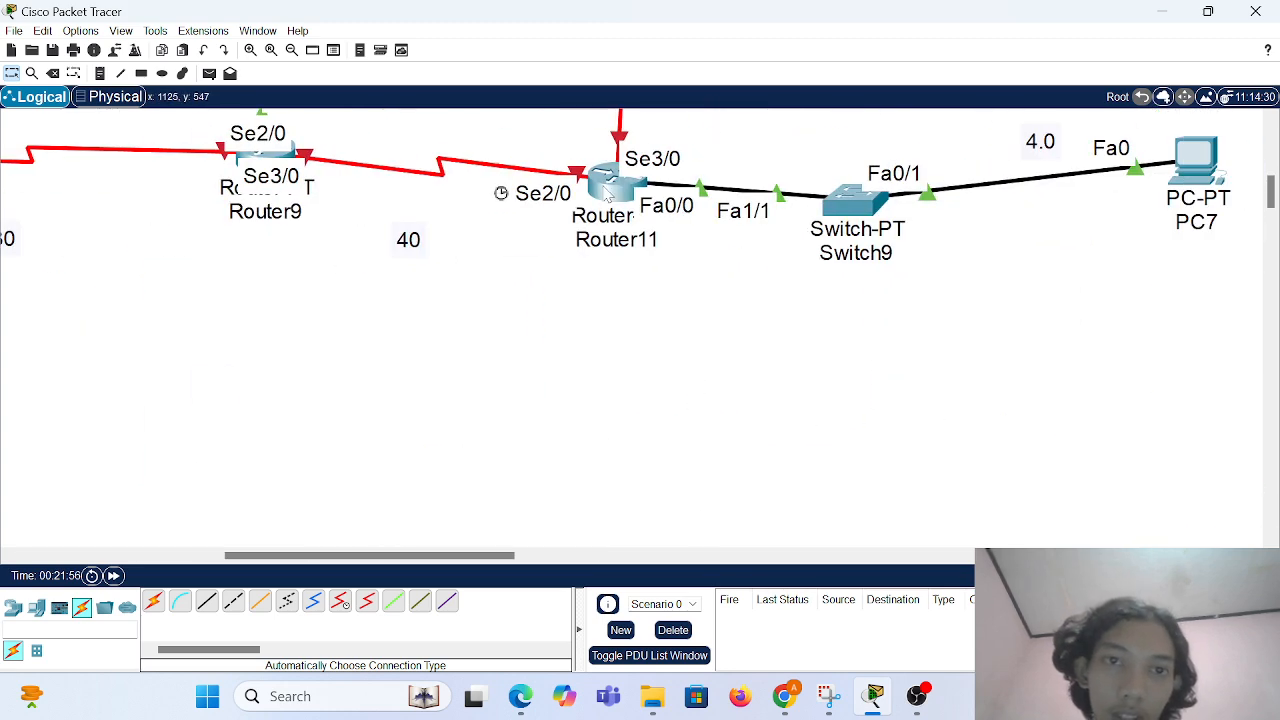
pyautogui.scroll(-1, 608, 194)
pyautogui.hscroll(-8, 608, 194)
pyautogui.scroll(5, 608, 194)
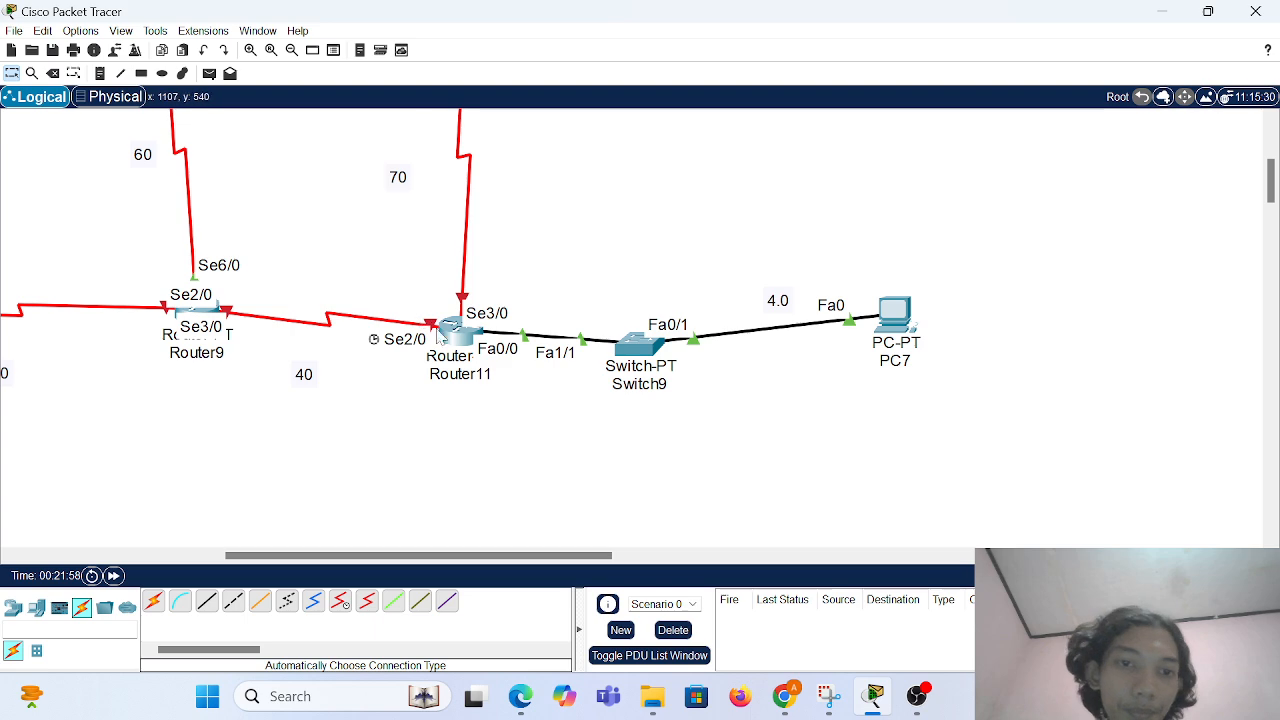
pyautogui.hscroll(-6, 470, 333)
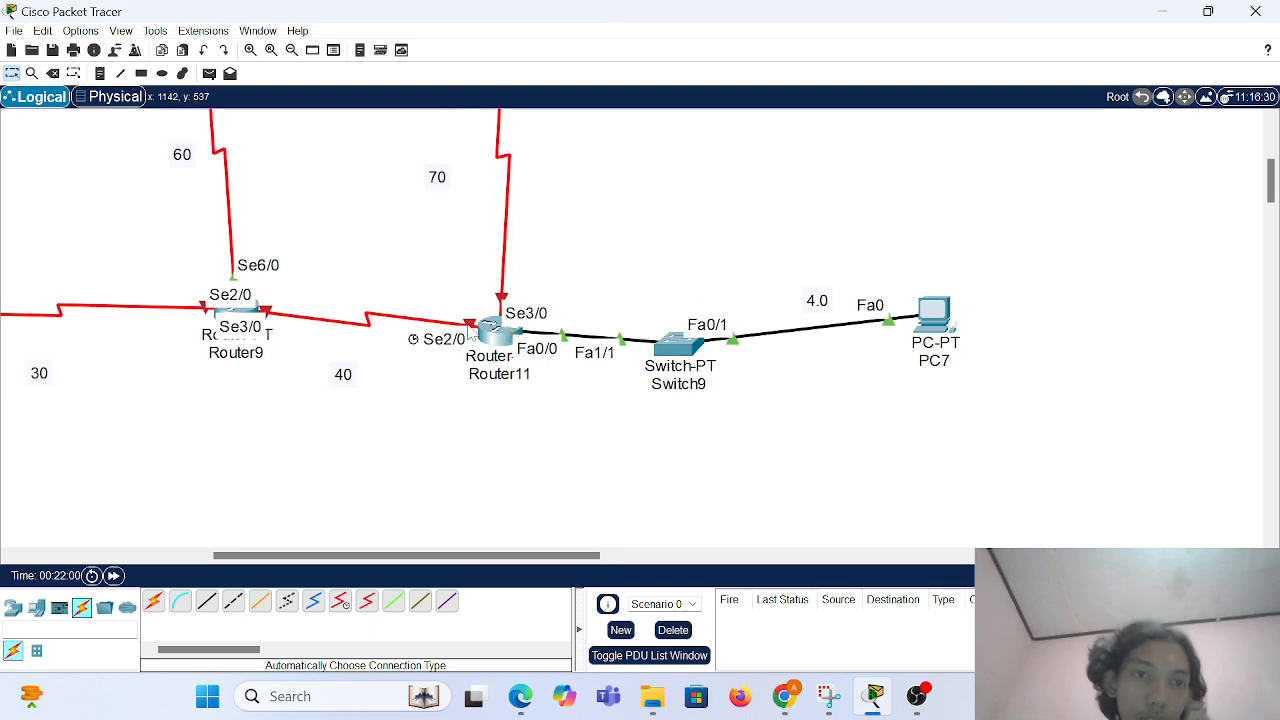
pyautogui.scroll(1, 510, 328)
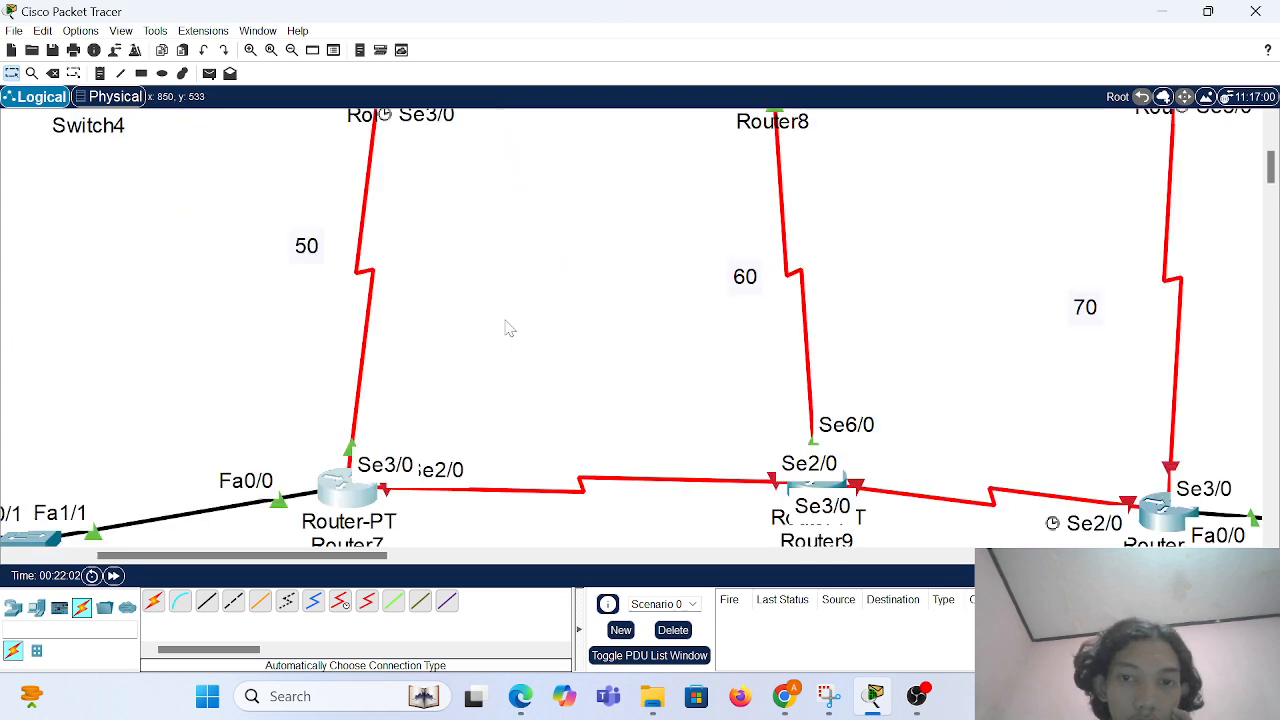
pyautogui.scroll(-3, 748, 447)
pyautogui.scroll(-3, 743, 447)
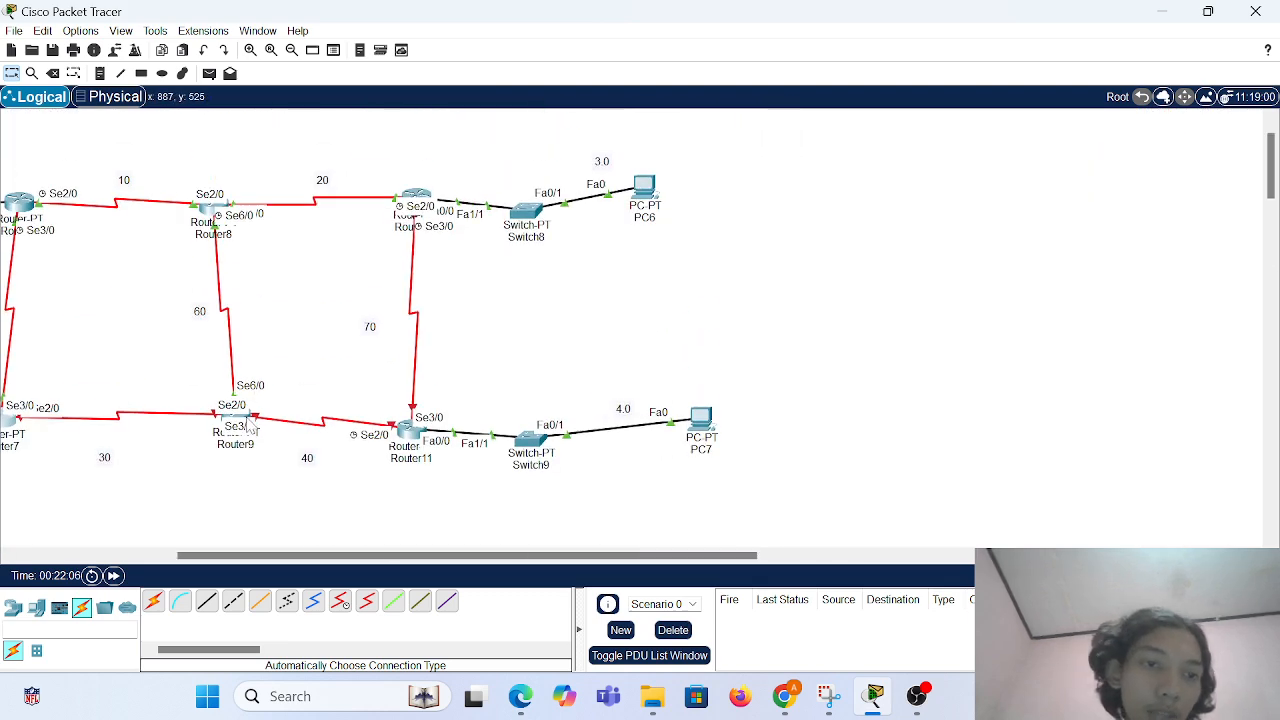
pyautogui.click(236, 418)
pyautogui.click(521, 217)
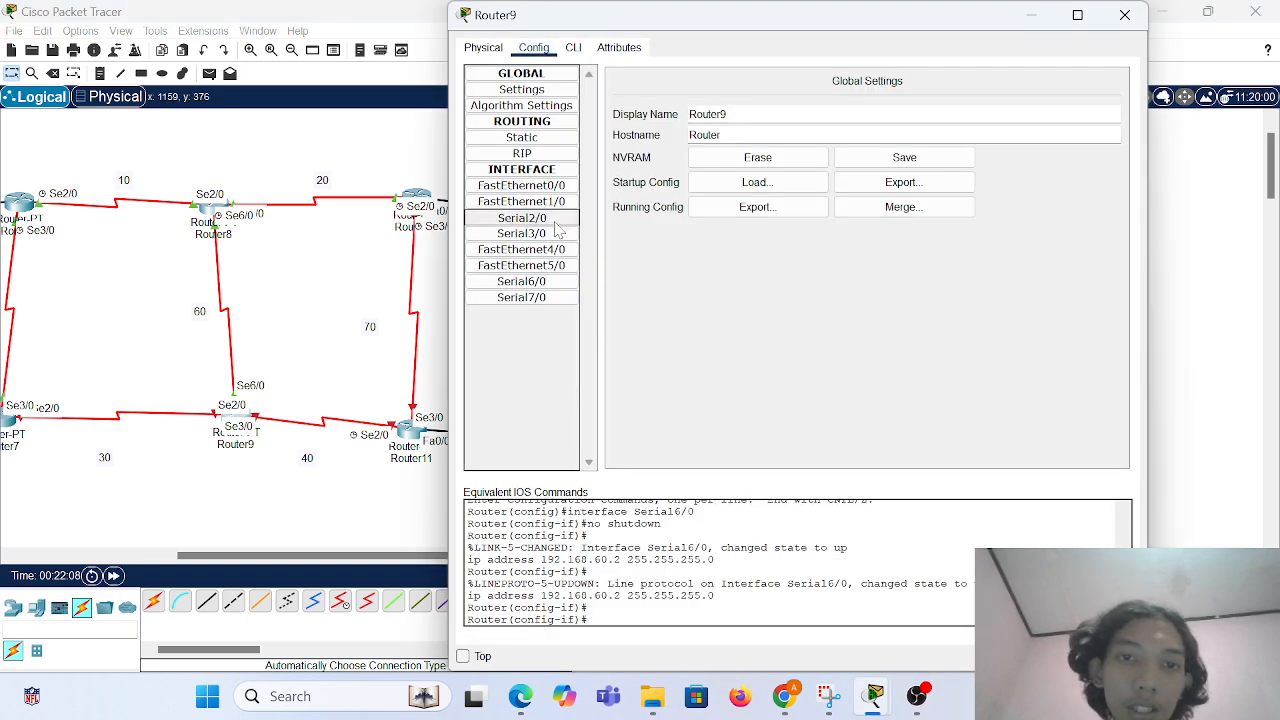
pyautogui.click(1103, 99)
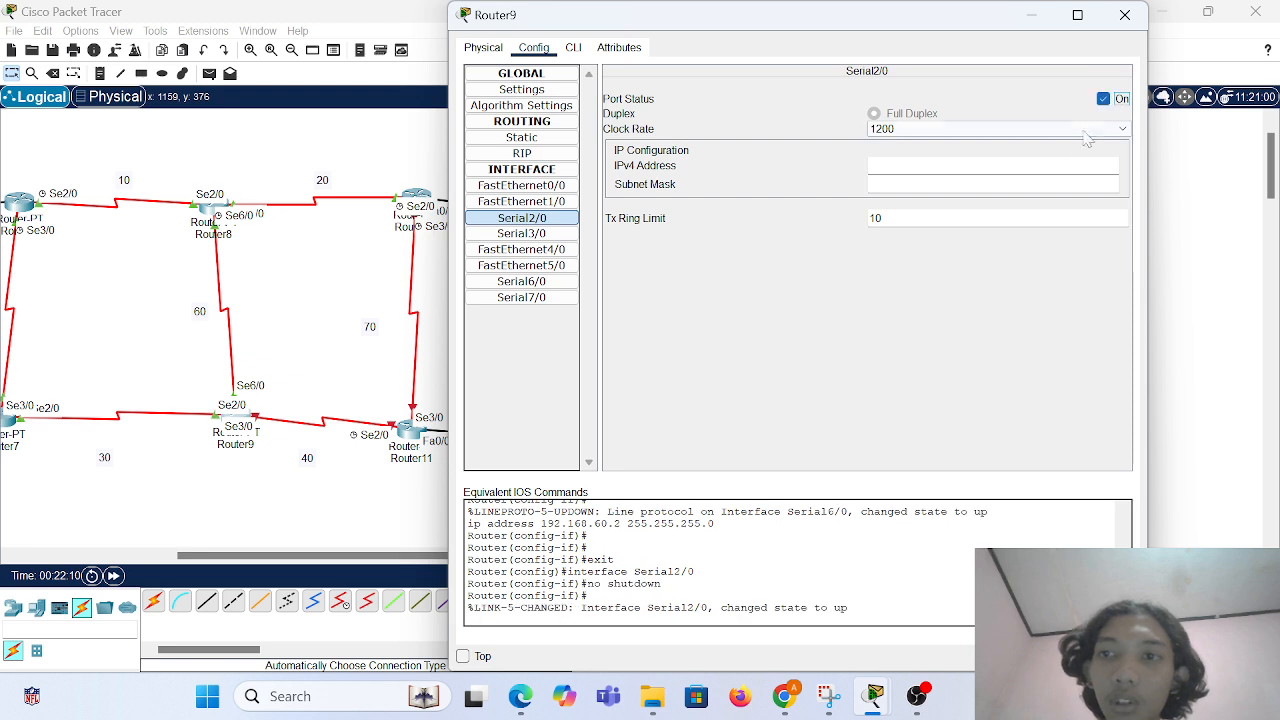
pyautogui.write('192')
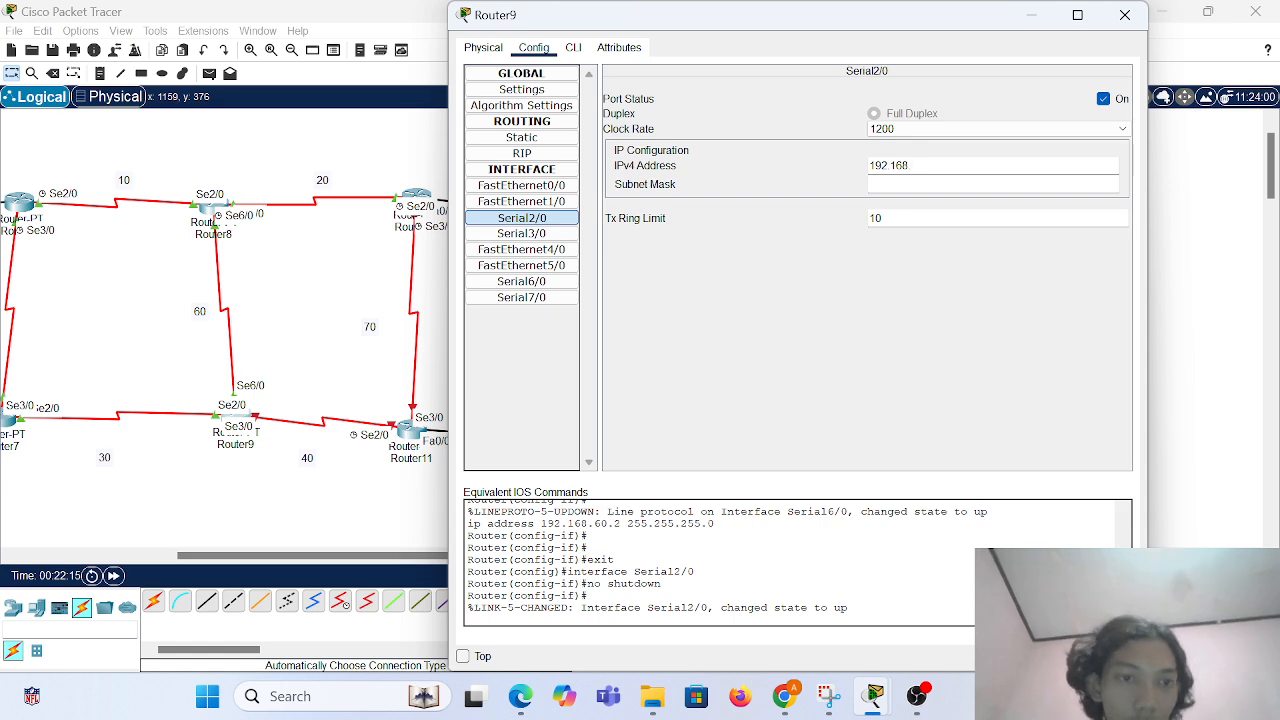
pyautogui.write('.168.30.2')
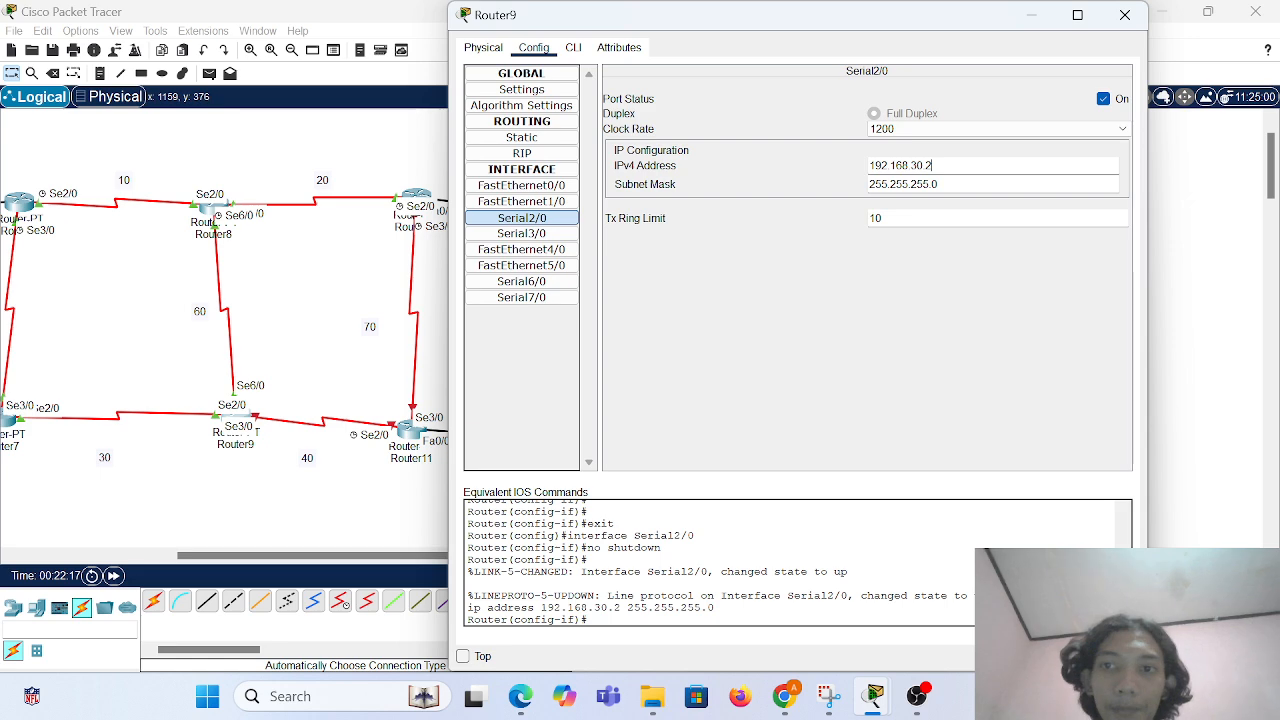
pyautogui.click(1125, 15)
pyautogui.hscroll(-5, 470, 210)
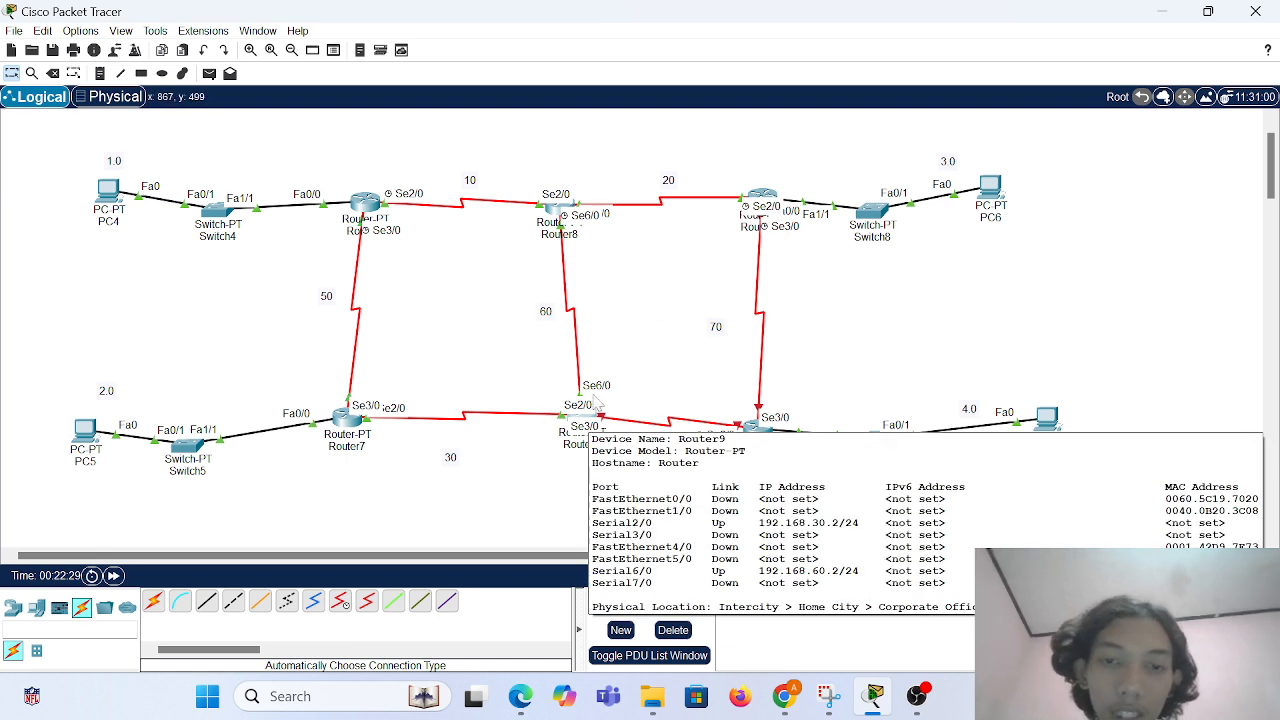
pyautogui.scroll(-1, 658, 358)
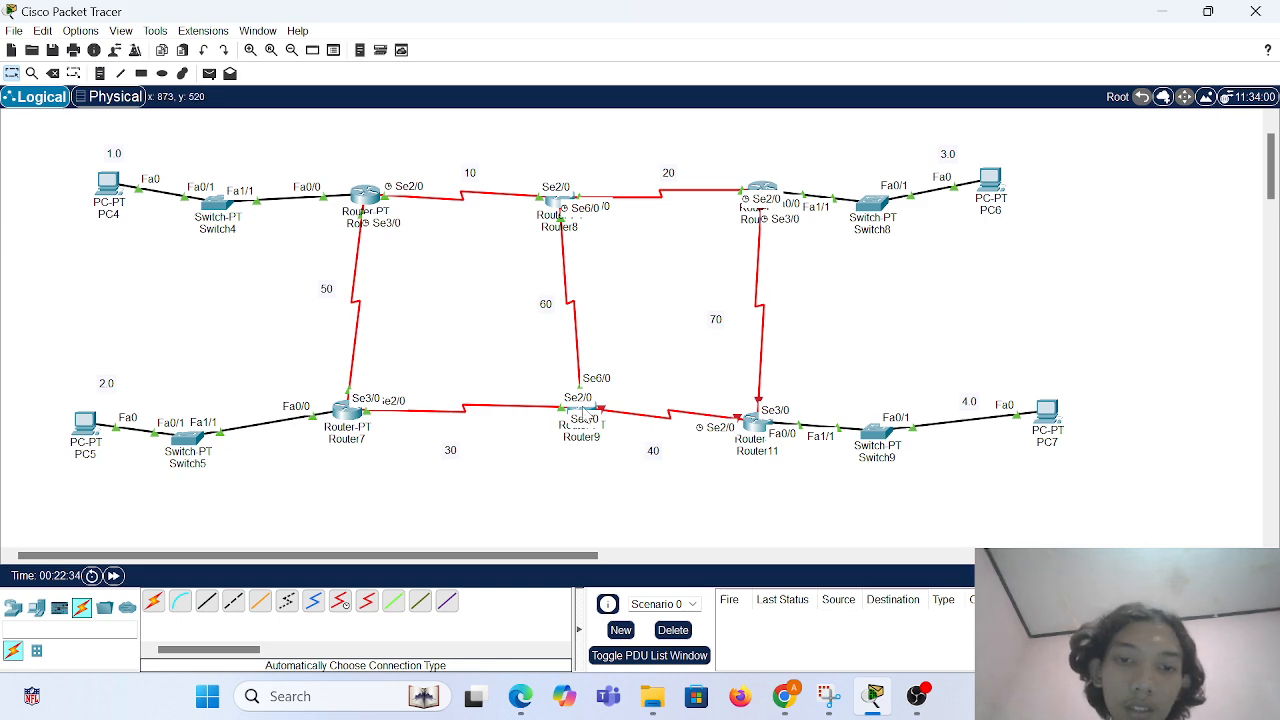
pyautogui.click(757, 424)
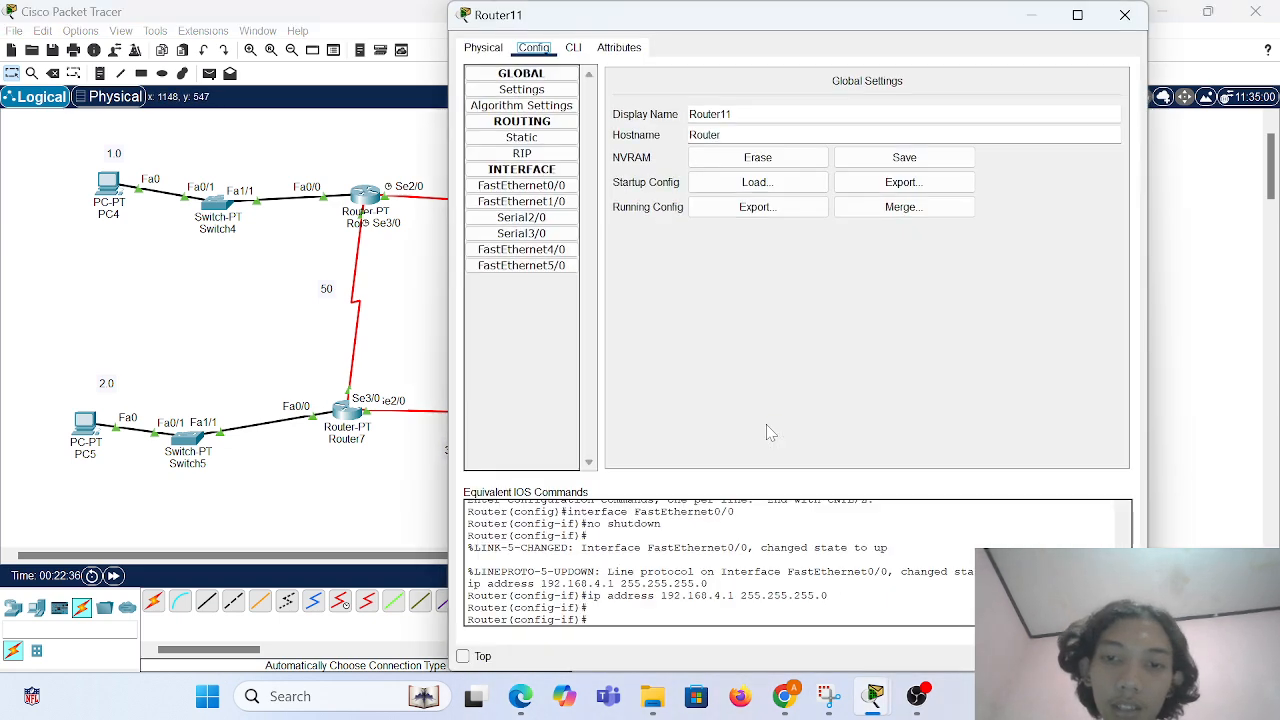
pyautogui.click(1124, 14)
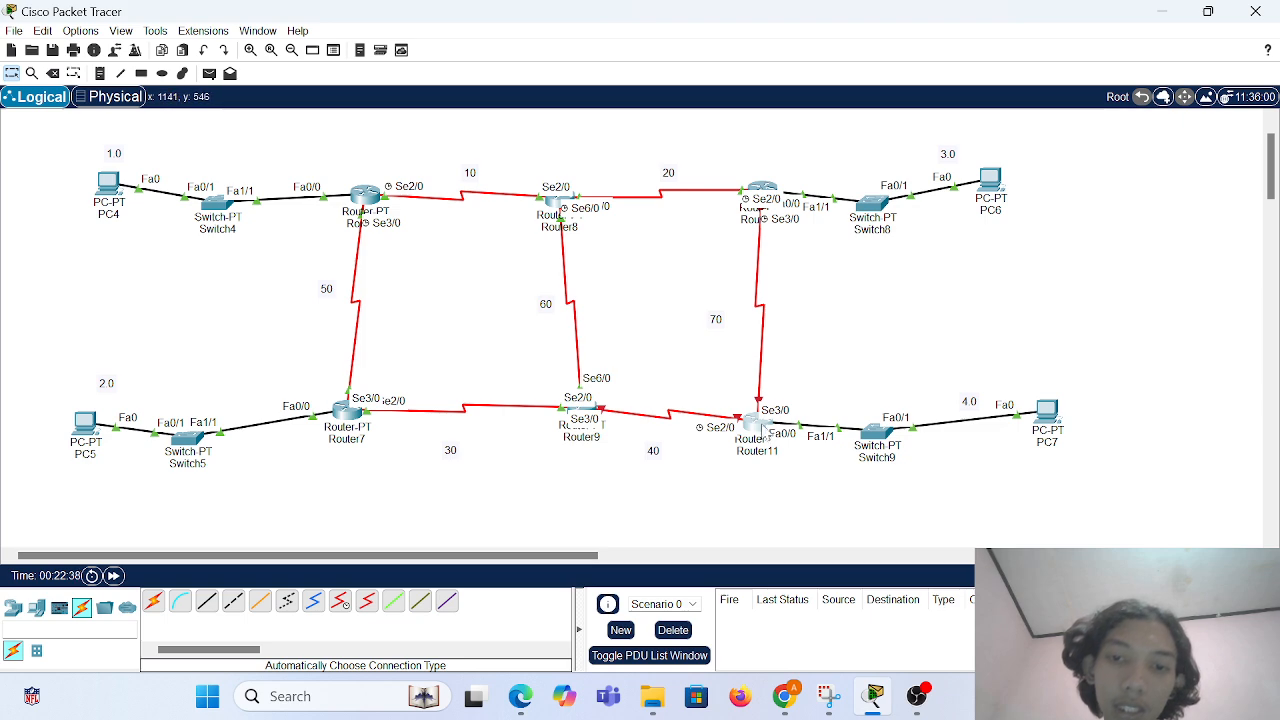
# Enable Serial3/0 on Router9, at the Router9 end of link 40, with IPv4 address 192.168.40.1 and subnet mask 255.255.255.0.
pyautogui.scroll(3, 581, 408)
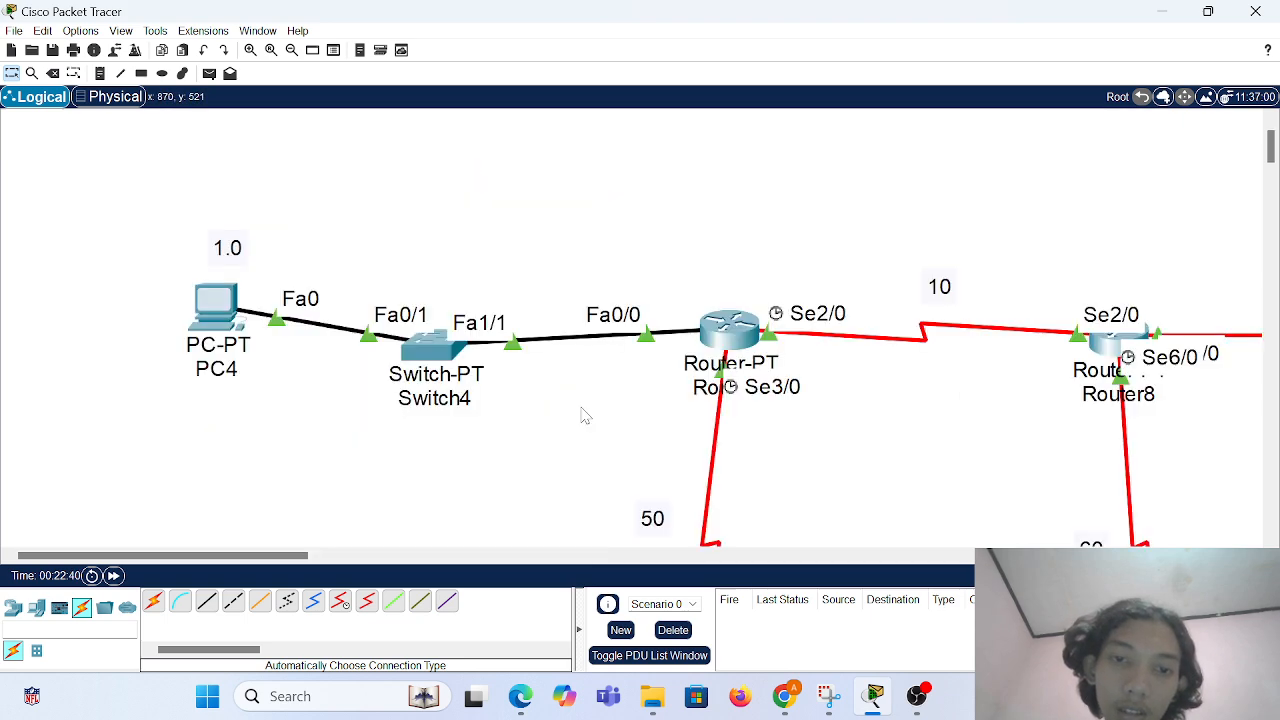
pyautogui.scroll(-2, 747, 412)
pyautogui.scroll(-2, 752, 420)
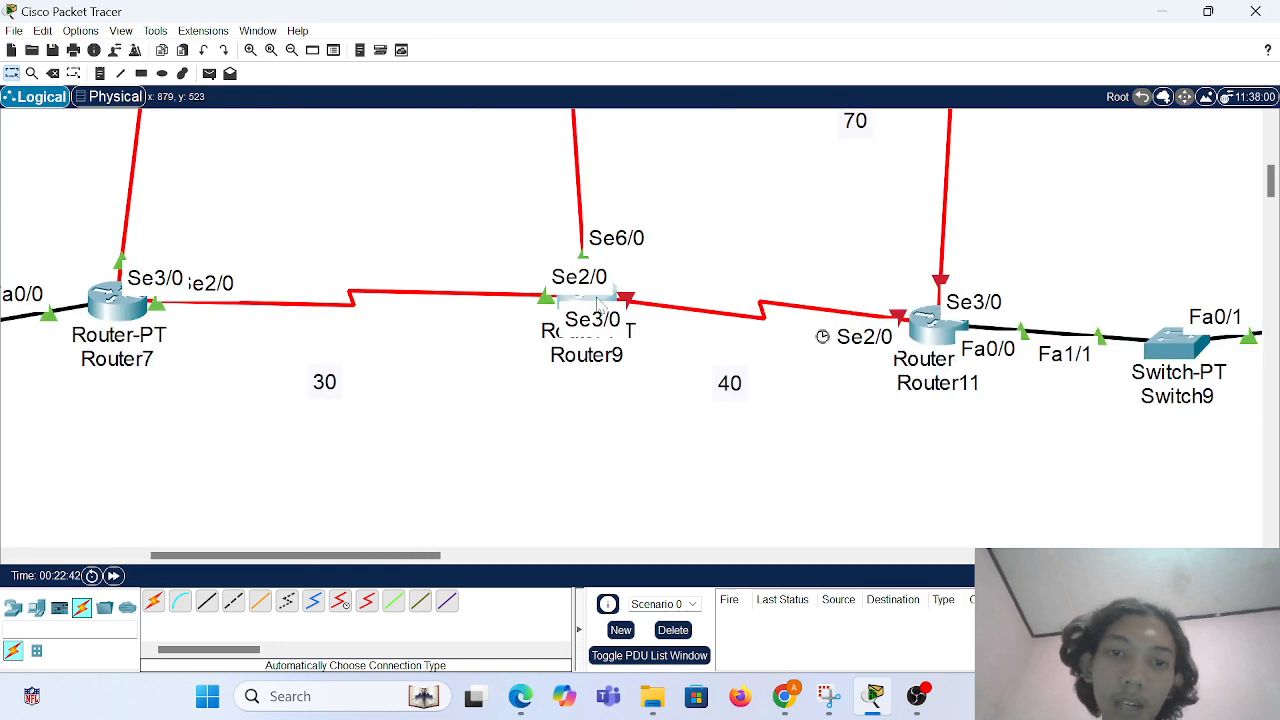
pyautogui.click(596, 302)
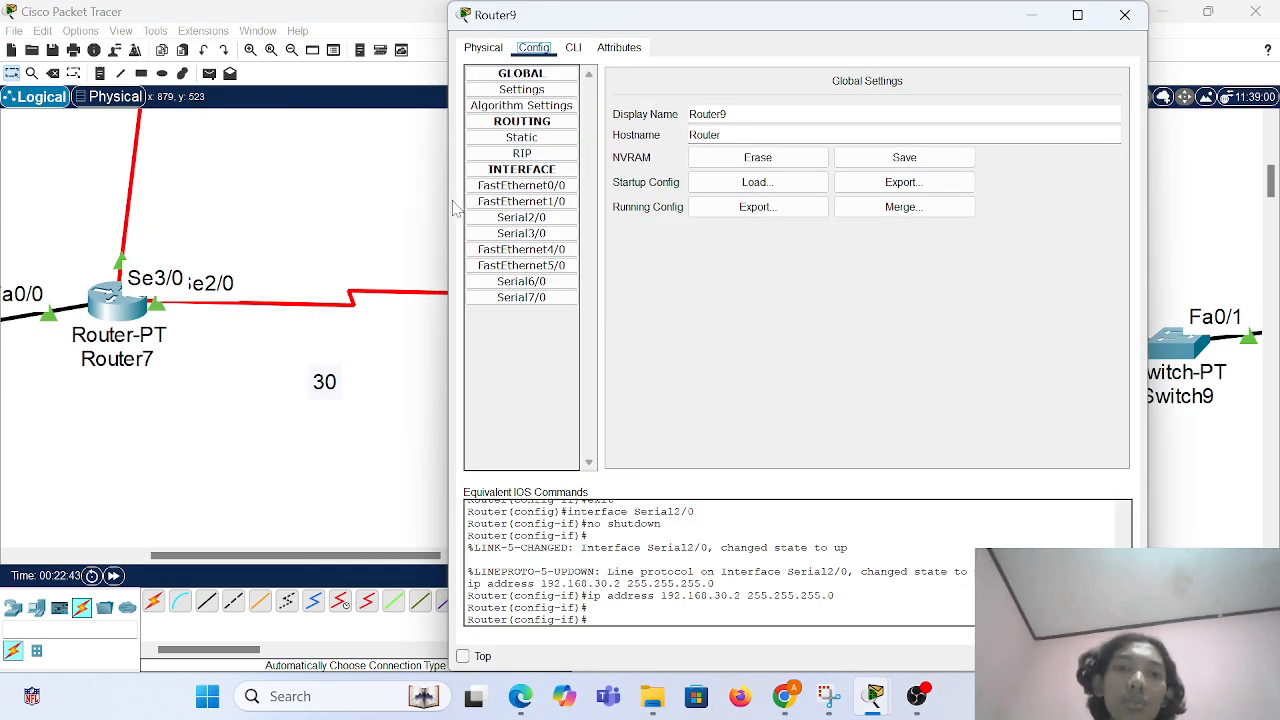
pyautogui.moveTo(443, 200); pyautogui.dragTo(863, 200)
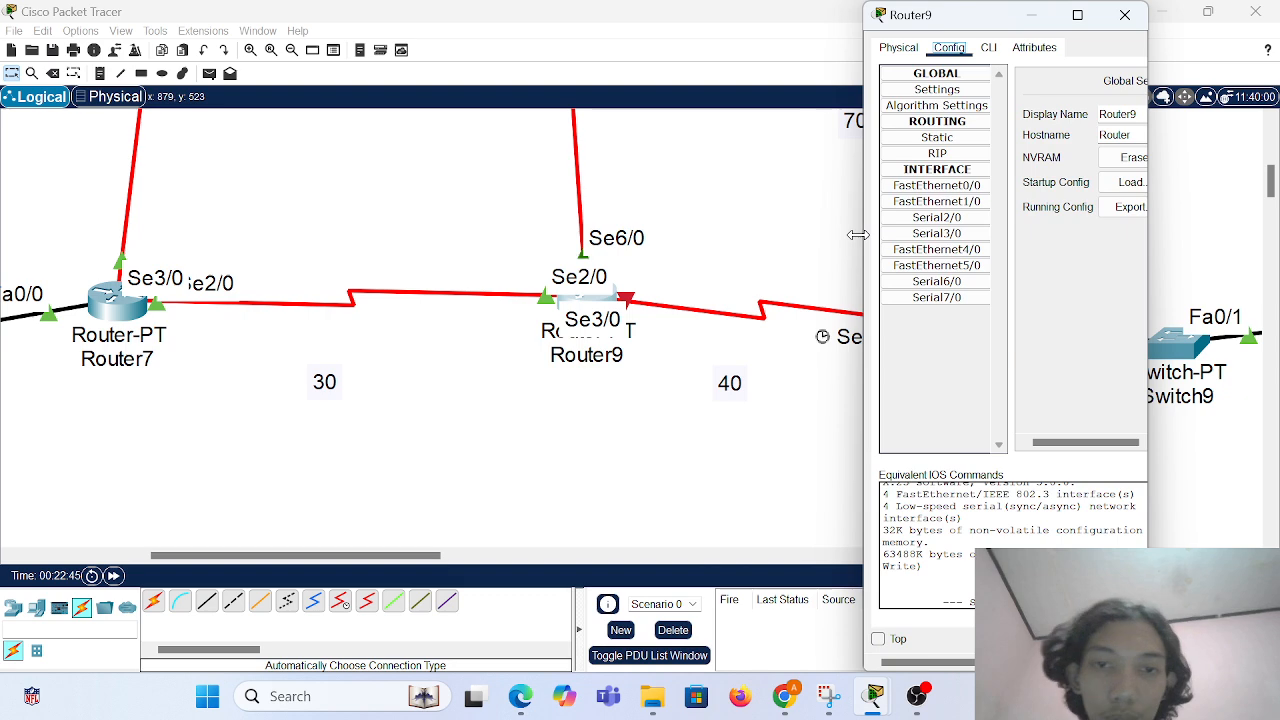
pyautogui.hscroll(10, 674, 346)
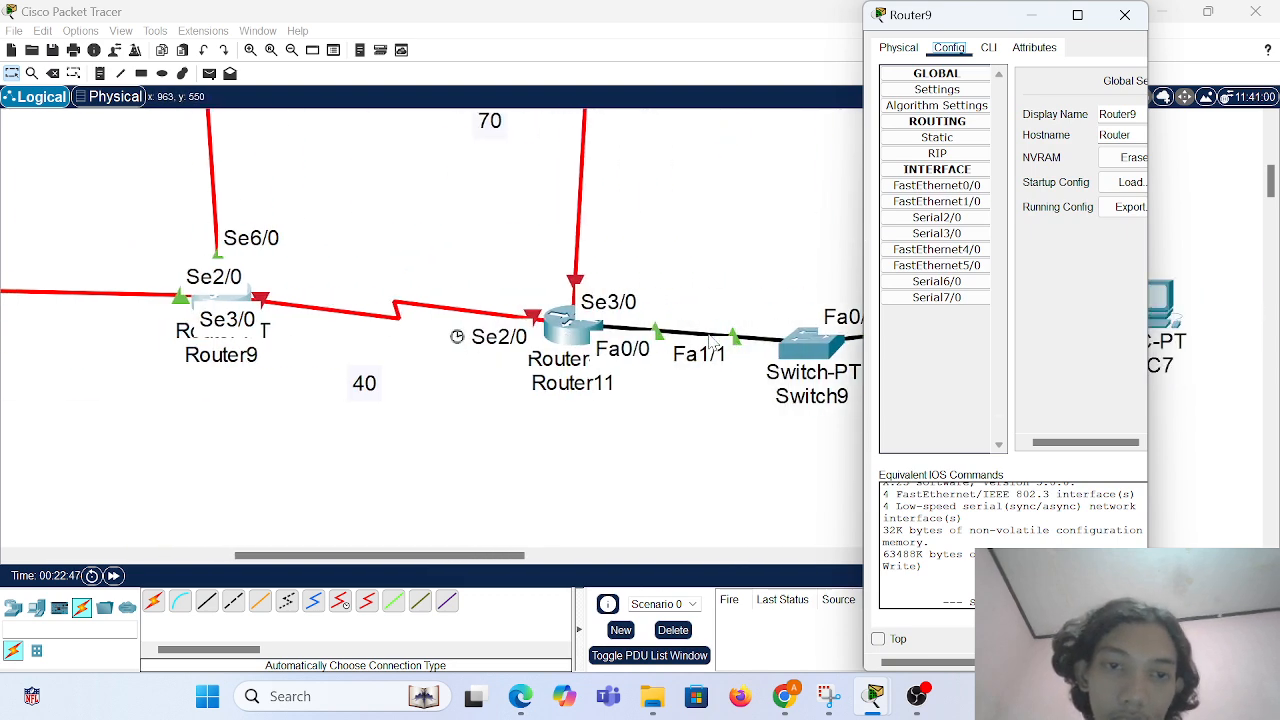
pyautogui.hscroll(-10, 708, 343)
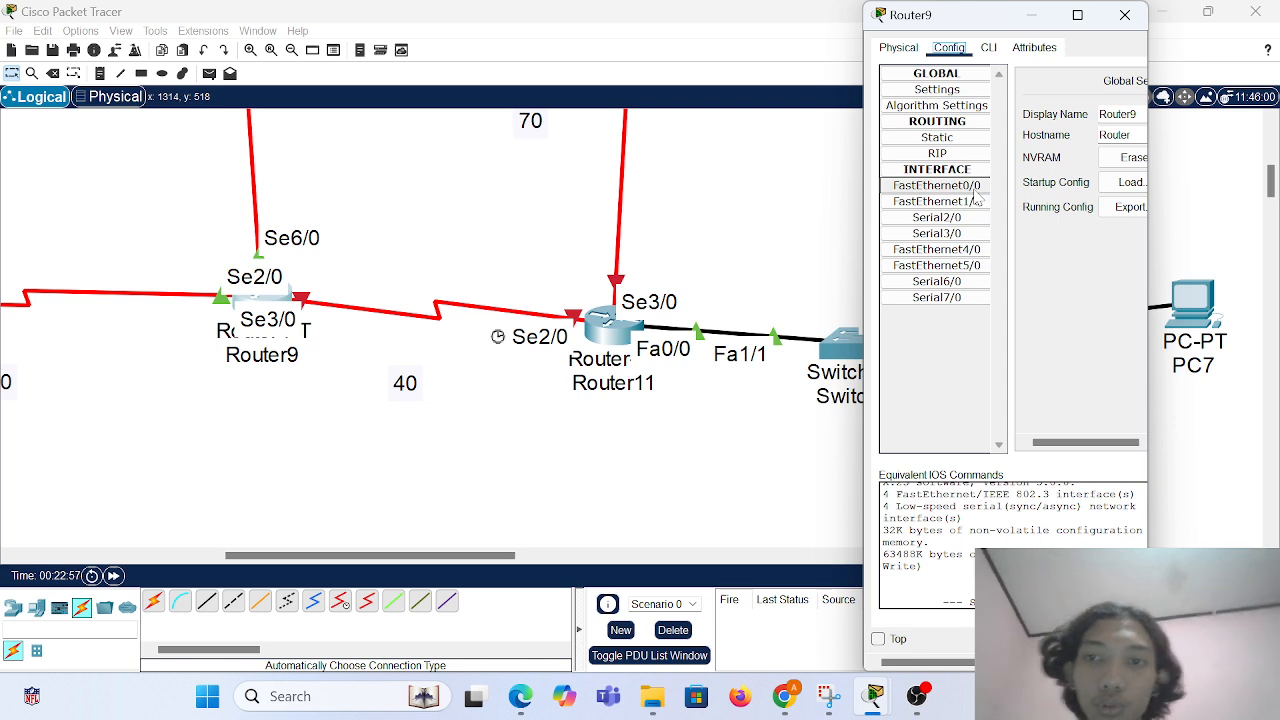
pyautogui.click(977, 234)
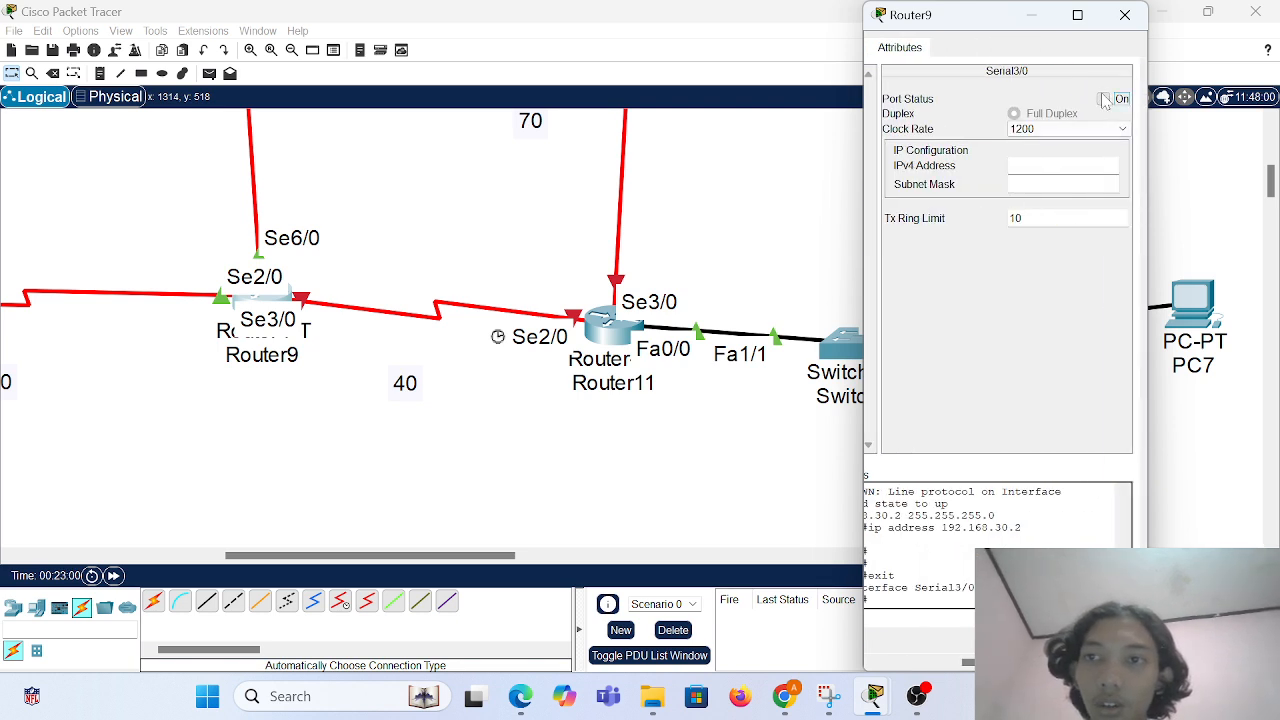
pyautogui.click(1103, 99)
pyautogui.write('192.168')
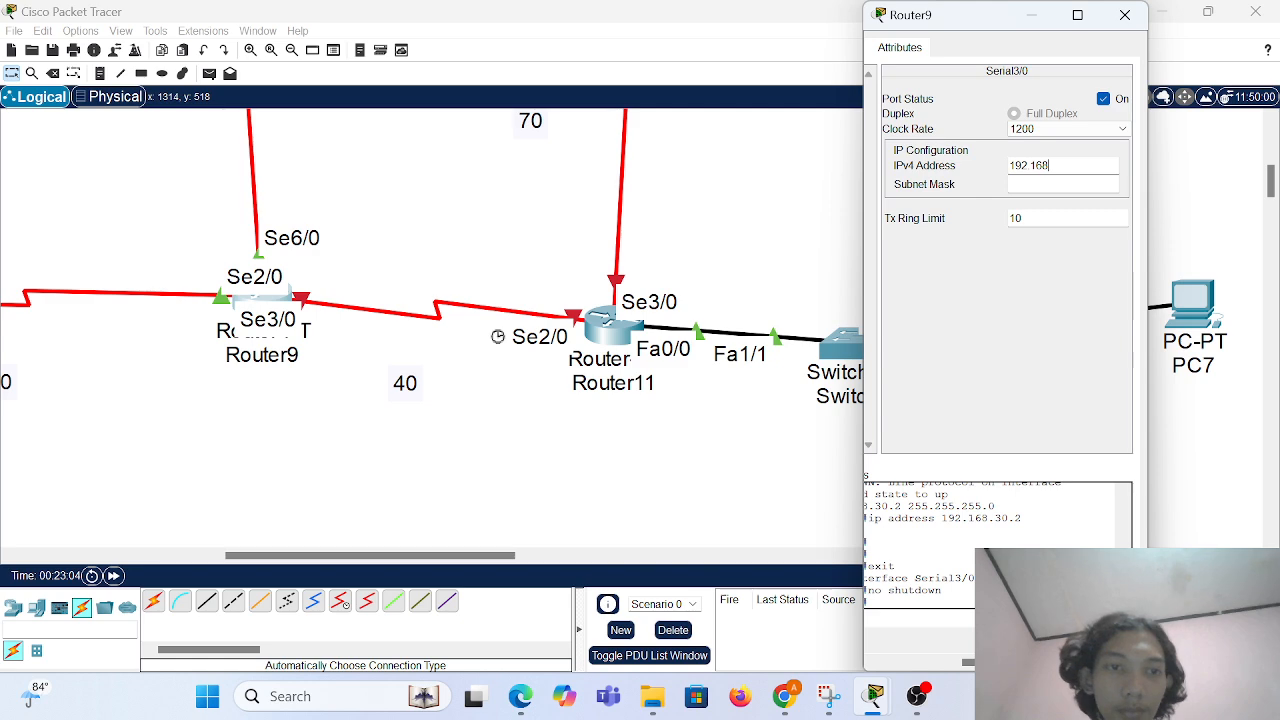
pyautogui.write('.40.1')
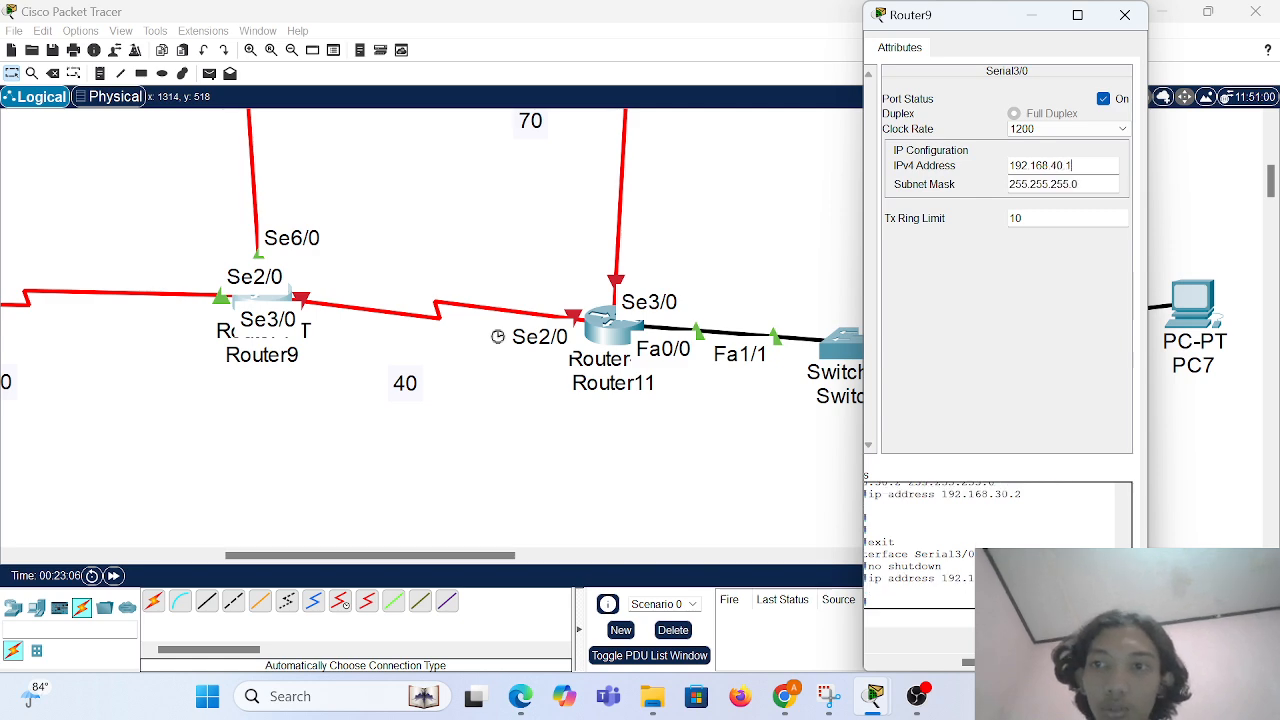
pyautogui.click(1125, 15)
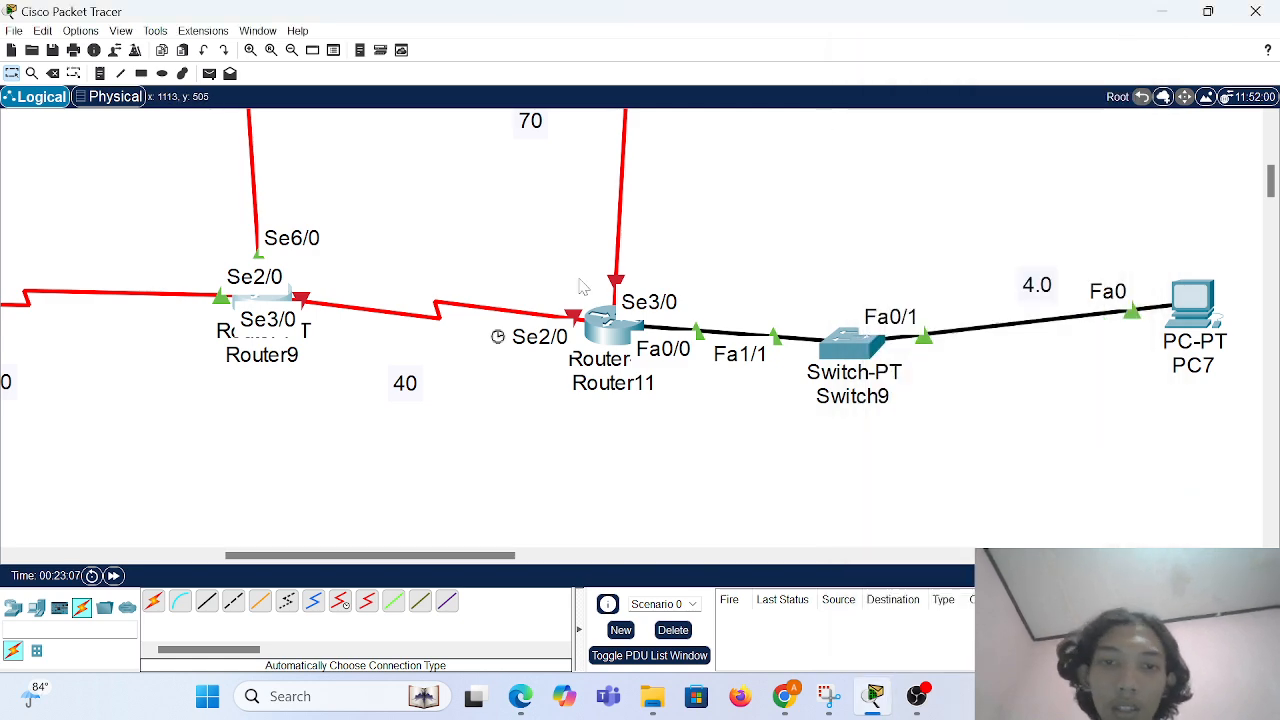
# Enable Serial2/0 on Router11, at the Router11 end of link 40, with IPv4 address 192.168.40.2 and the default subnet mask.
pyautogui.click(612, 330)
pyautogui.click(539, 235)
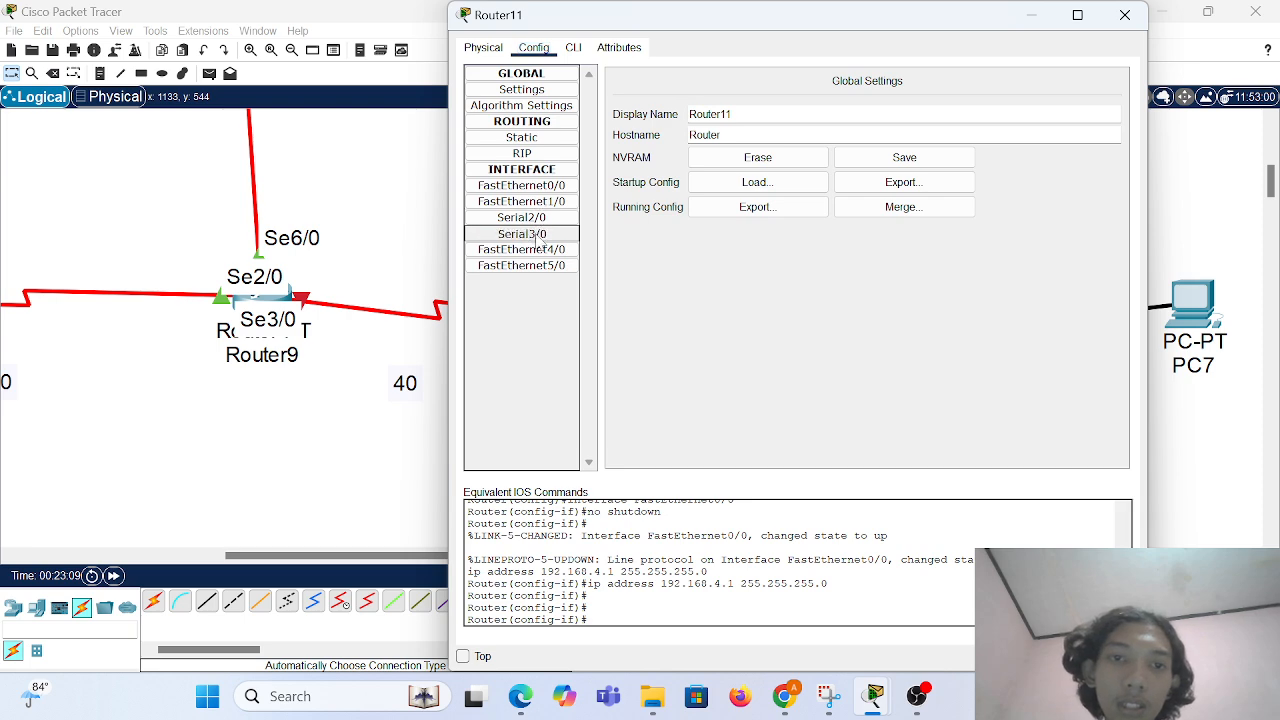
pyautogui.moveTo(446, 261); pyautogui.dragTo(645, 290)
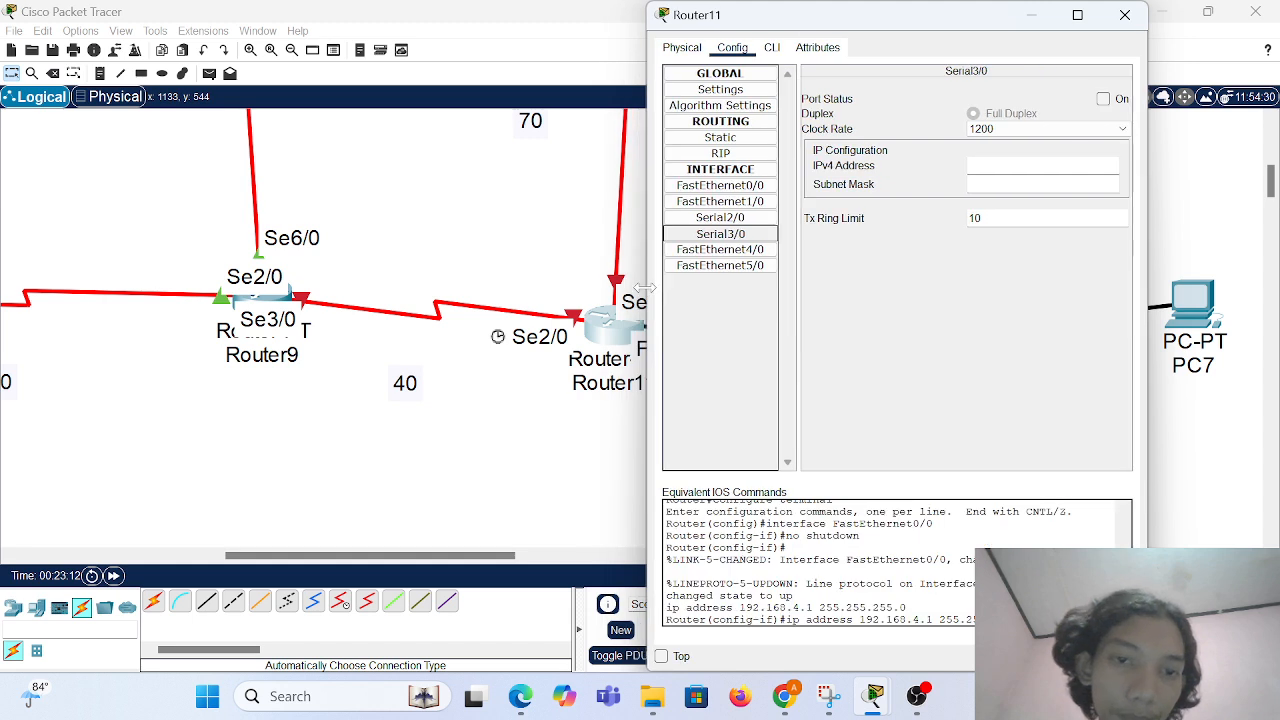
pyautogui.click(720, 217)
pyautogui.click(1103, 99)
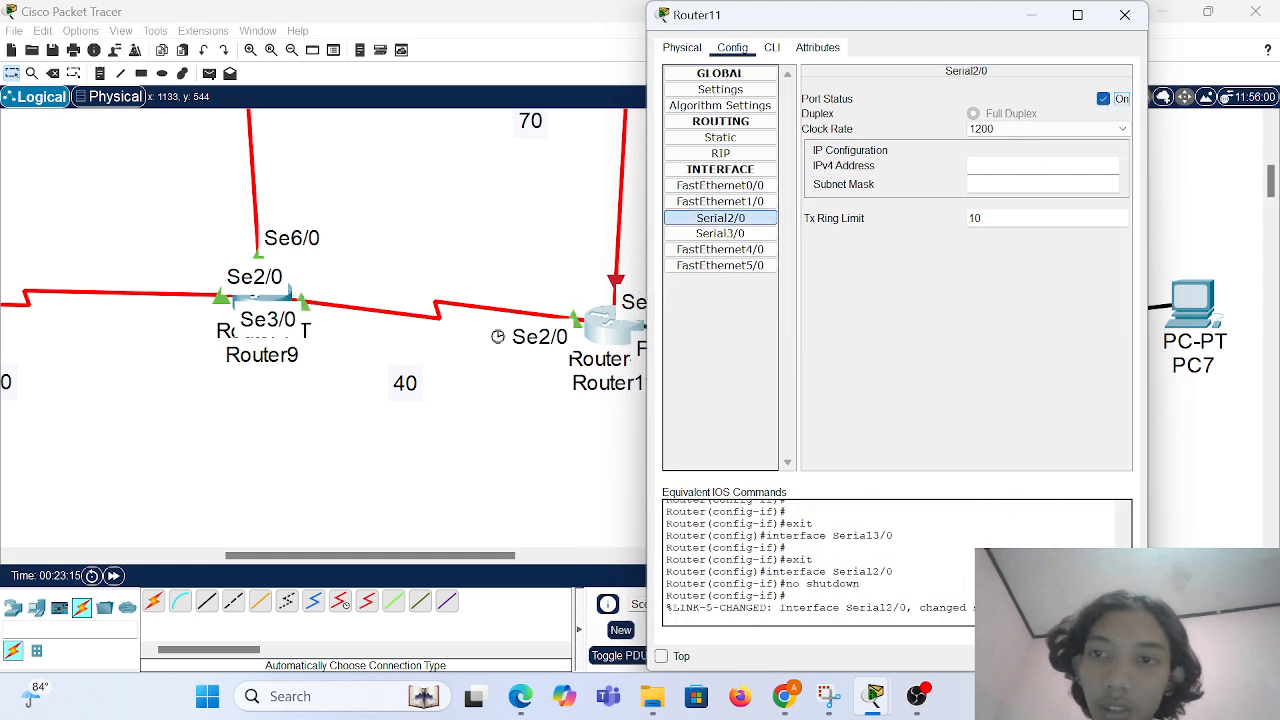
pyautogui.write('192.1')
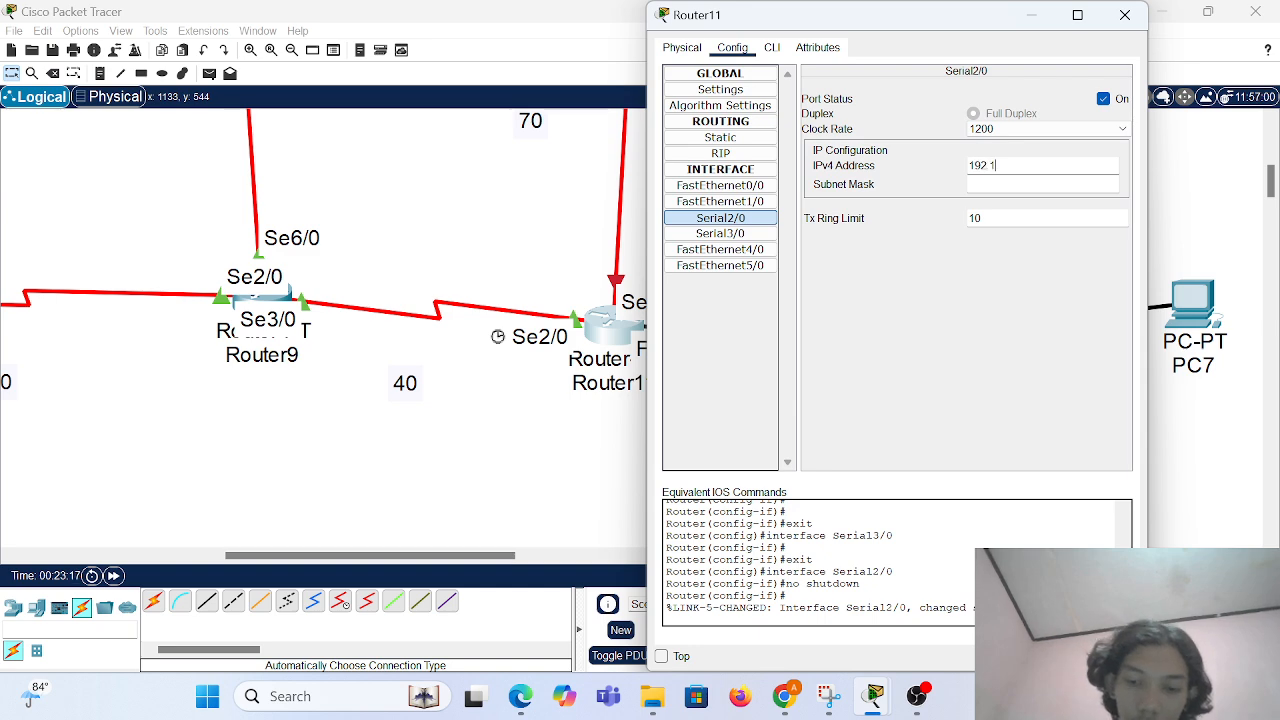
pyautogui.write('68.40.')
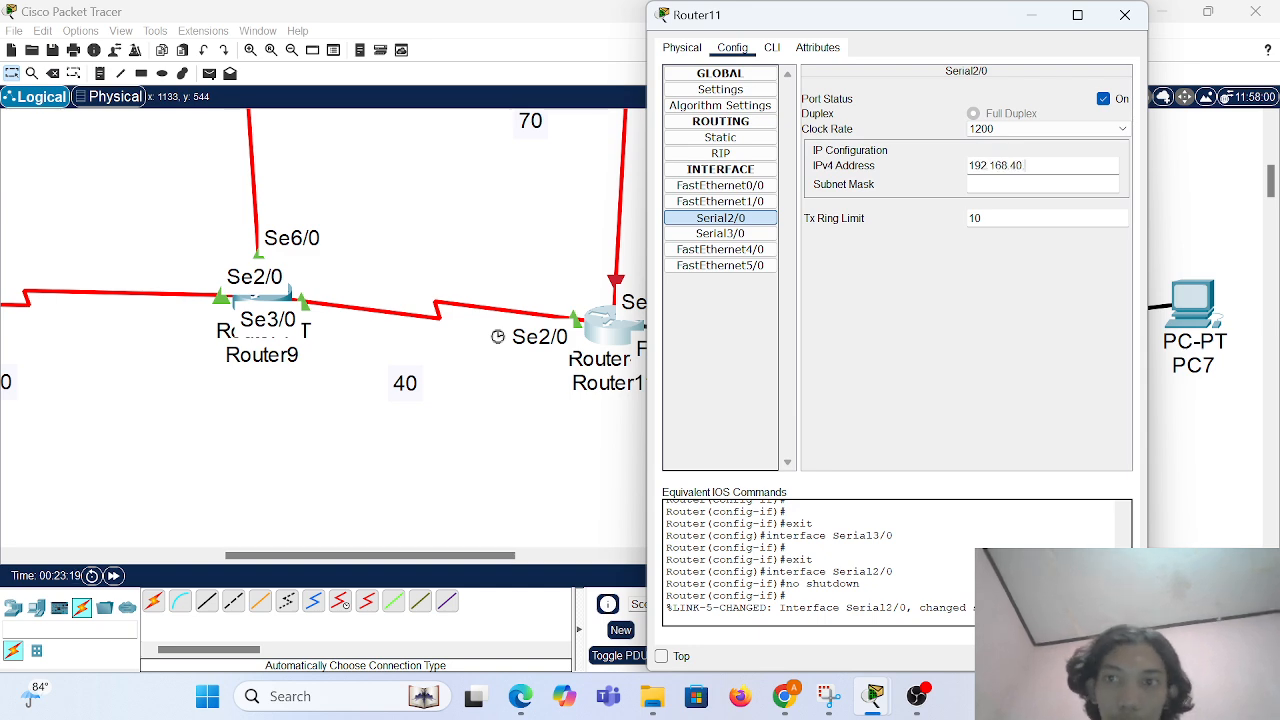
pyautogui.write('2')
pyautogui.press('Tab')
pyautogui.click(1125, 14)
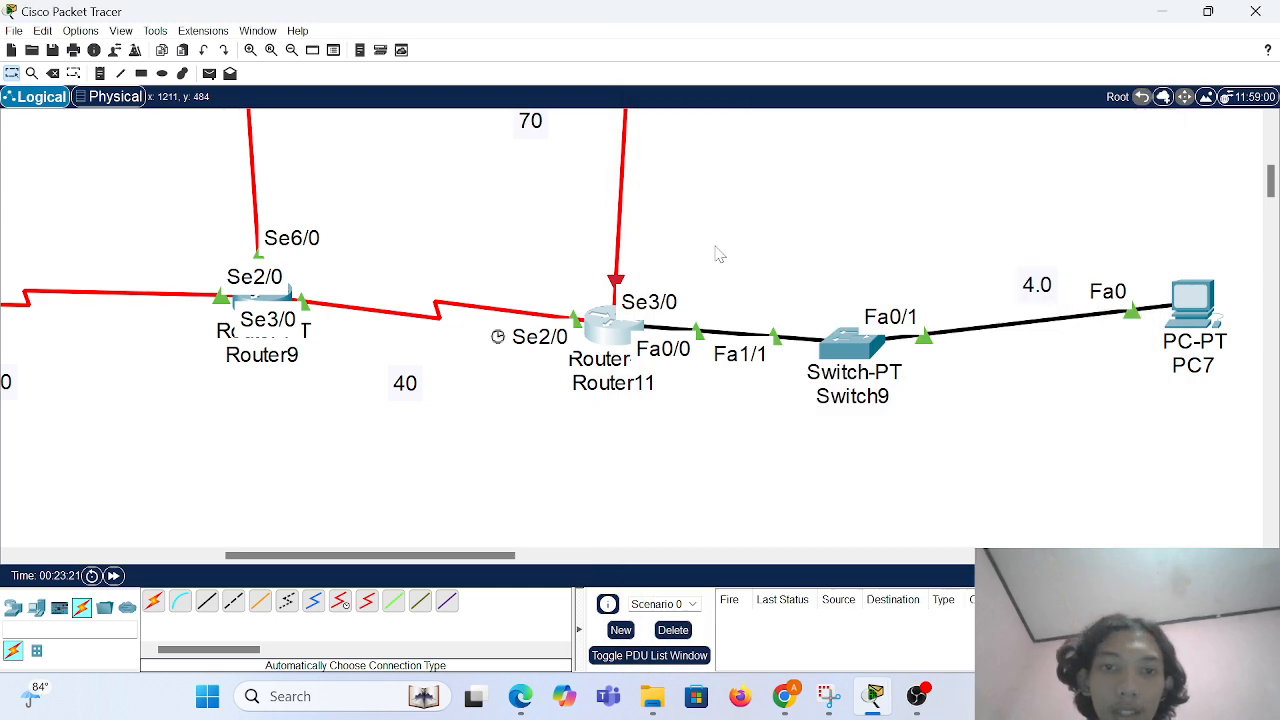
pyautogui.scroll(1, 716, 254)
pyautogui.click(600, 352)
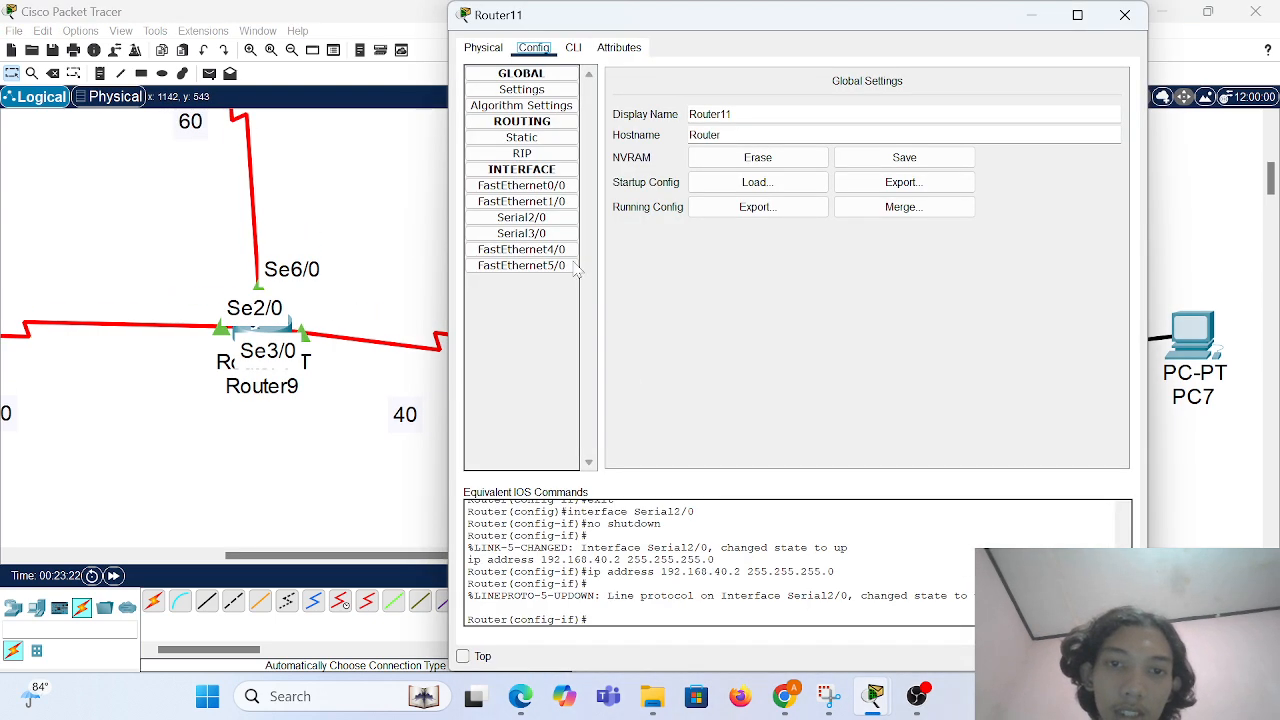
pyautogui.click(521, 233)
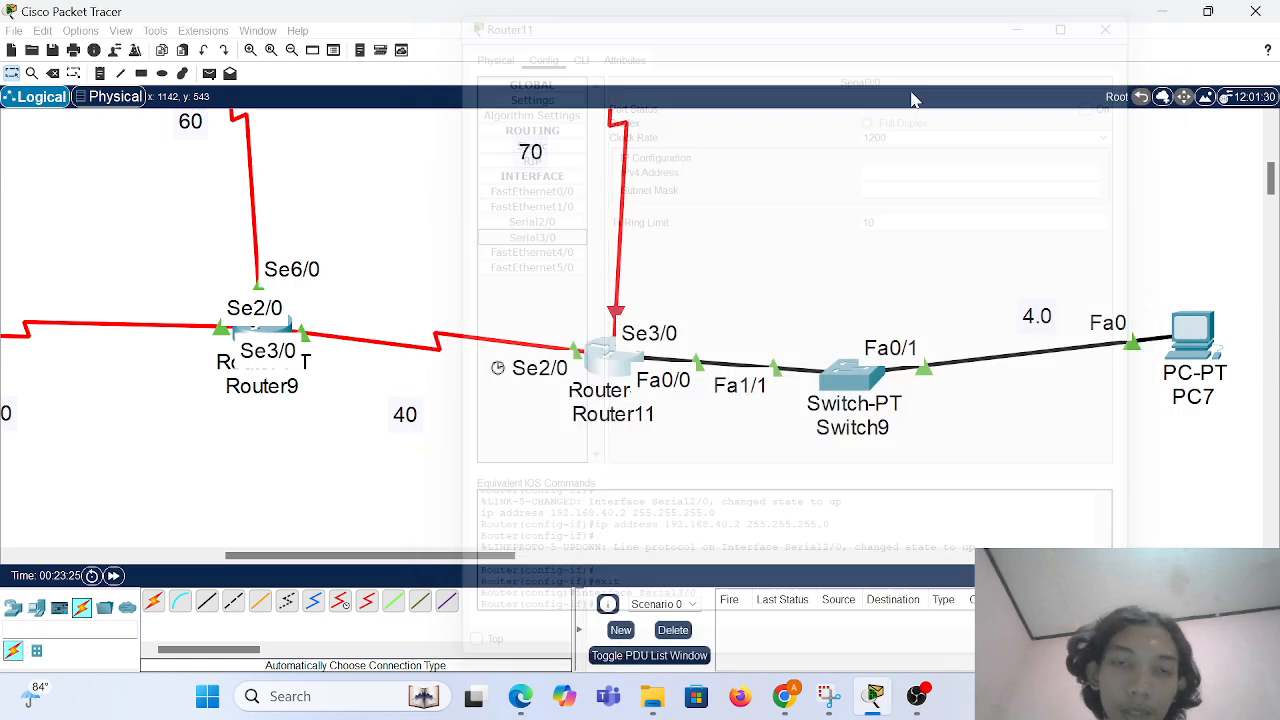
pyautogui.click(1125, 14)
# Enable Serial3/0 on Router10, at the Router10 end of link 70, with IPv4 address 192.168.70.1.
pyautogui.scroll(5, 653, 192)
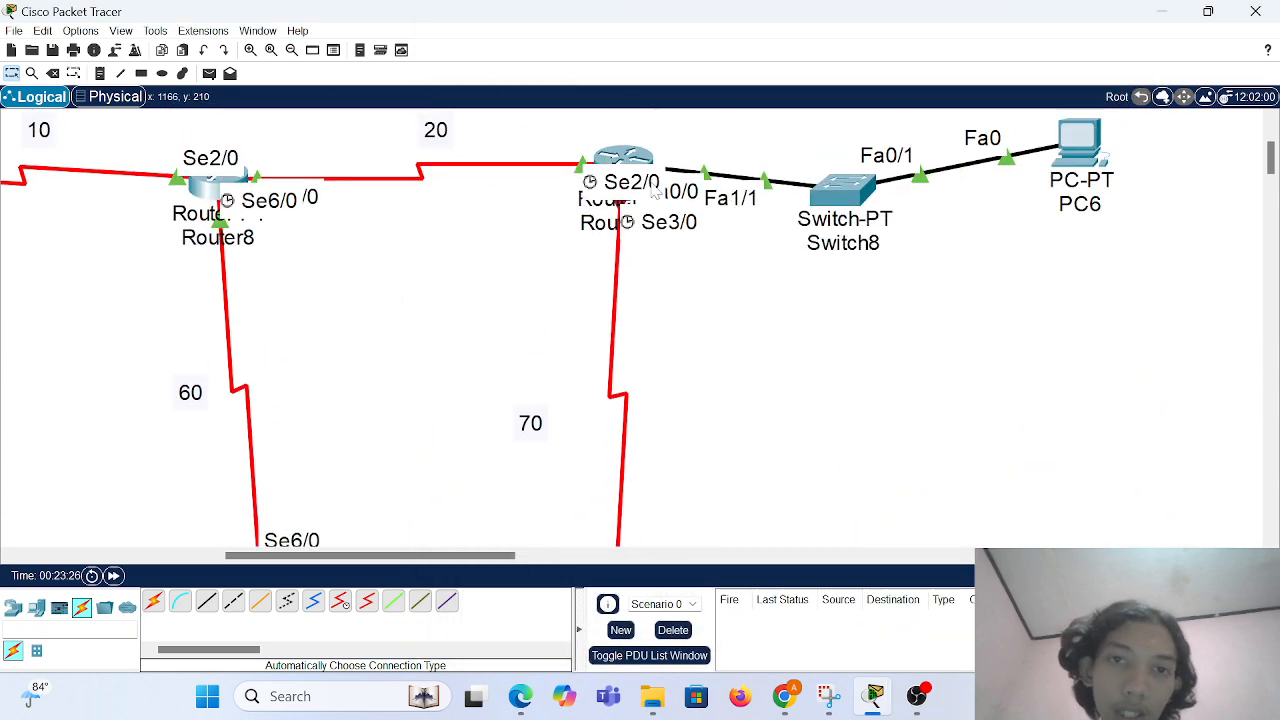
pyautogui.click(638, 158)
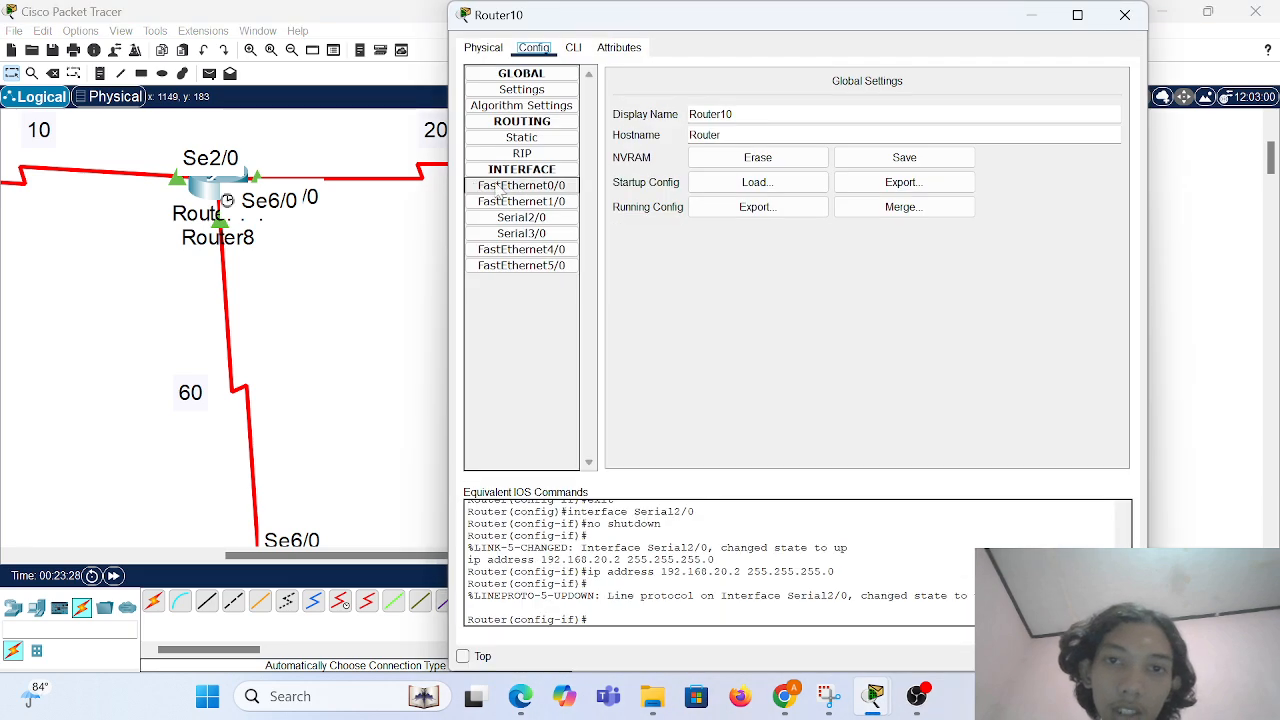
pyautogui.moveTo(446, 184); pyautogui.dragTo(795, 184)
pyautogui.click(898, 238)
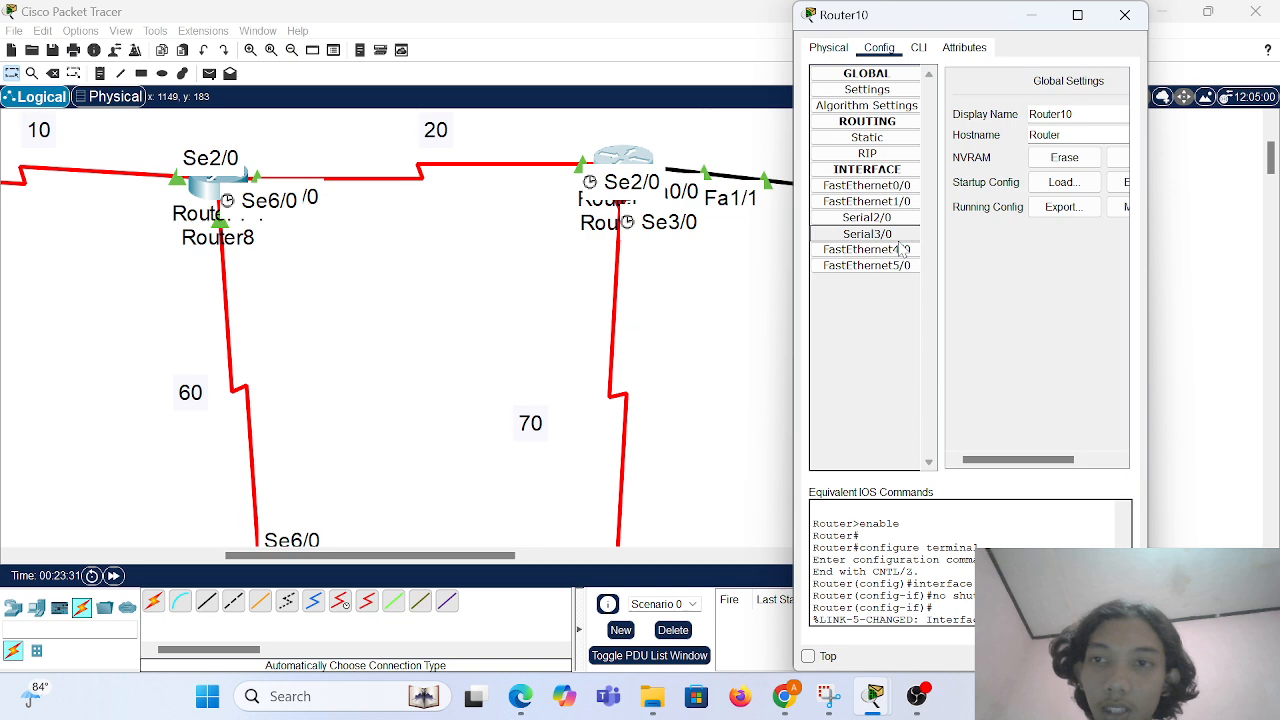
pyautogui.hscroll(2, 1140, 92)
pyautogui.click(1104, 99)
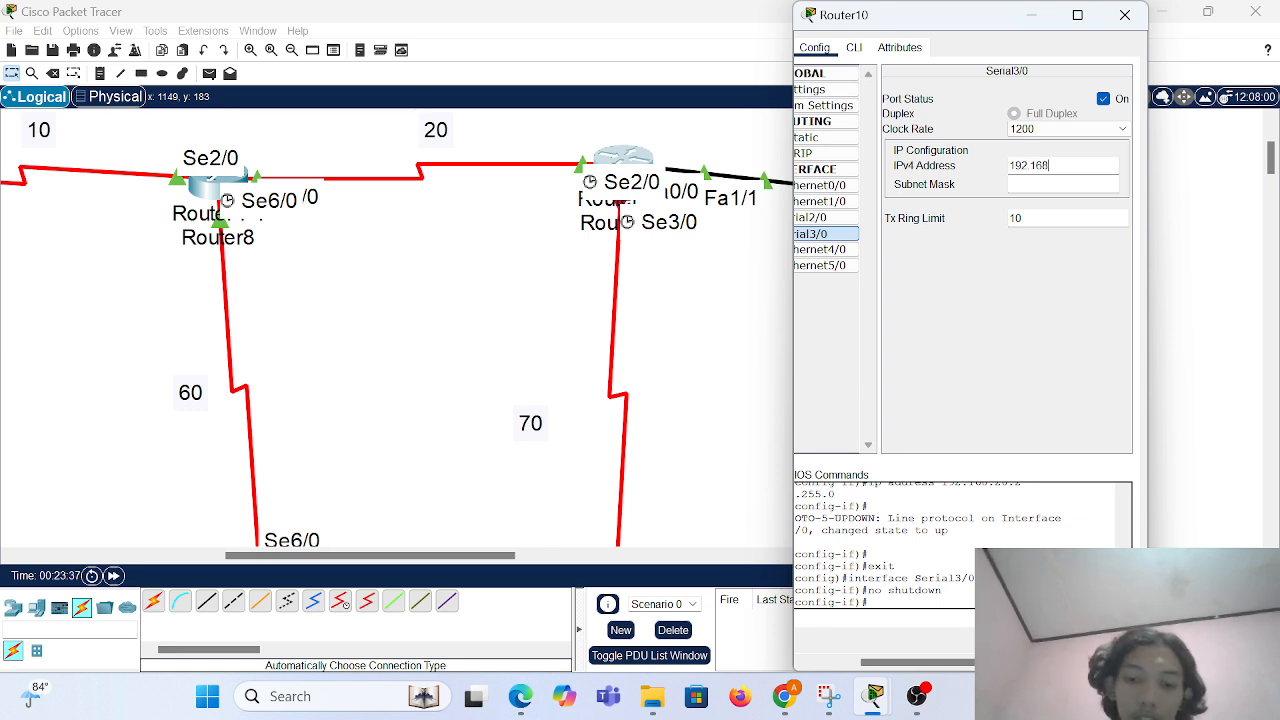
pyautogui.write('192.168.70')
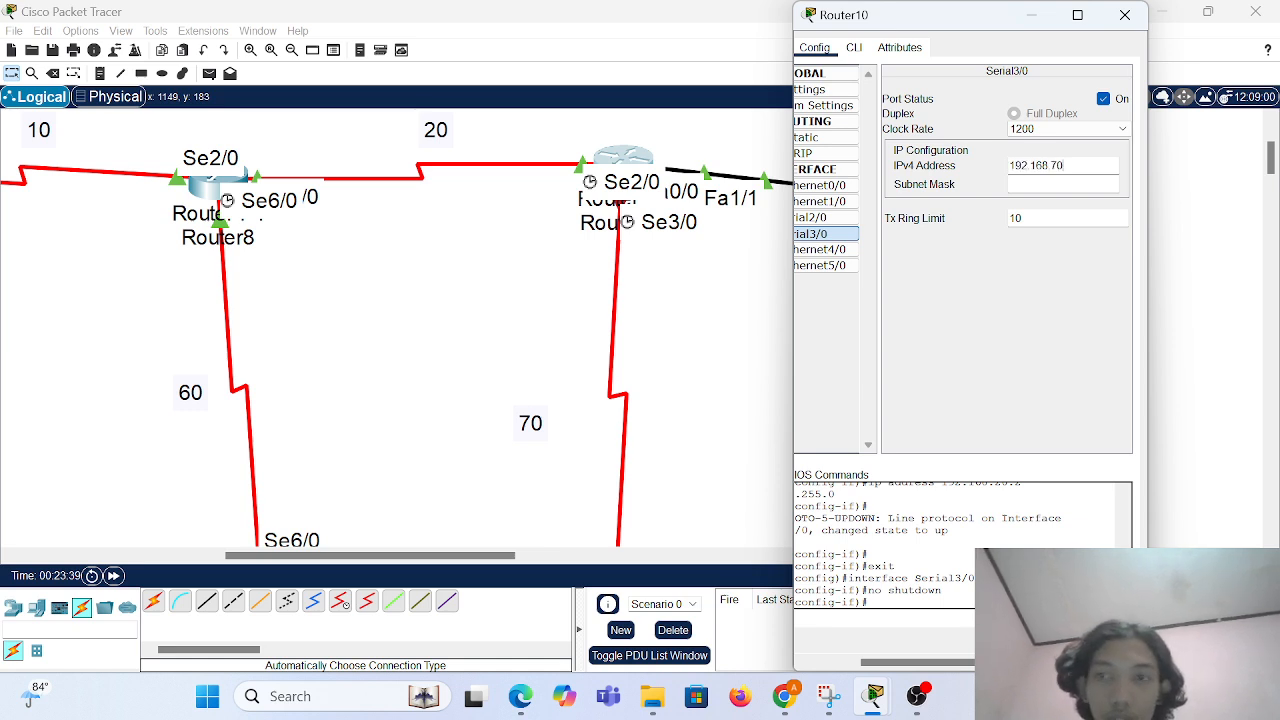
pyautogui.write('.1')
pyautogui.click(1125, 15)
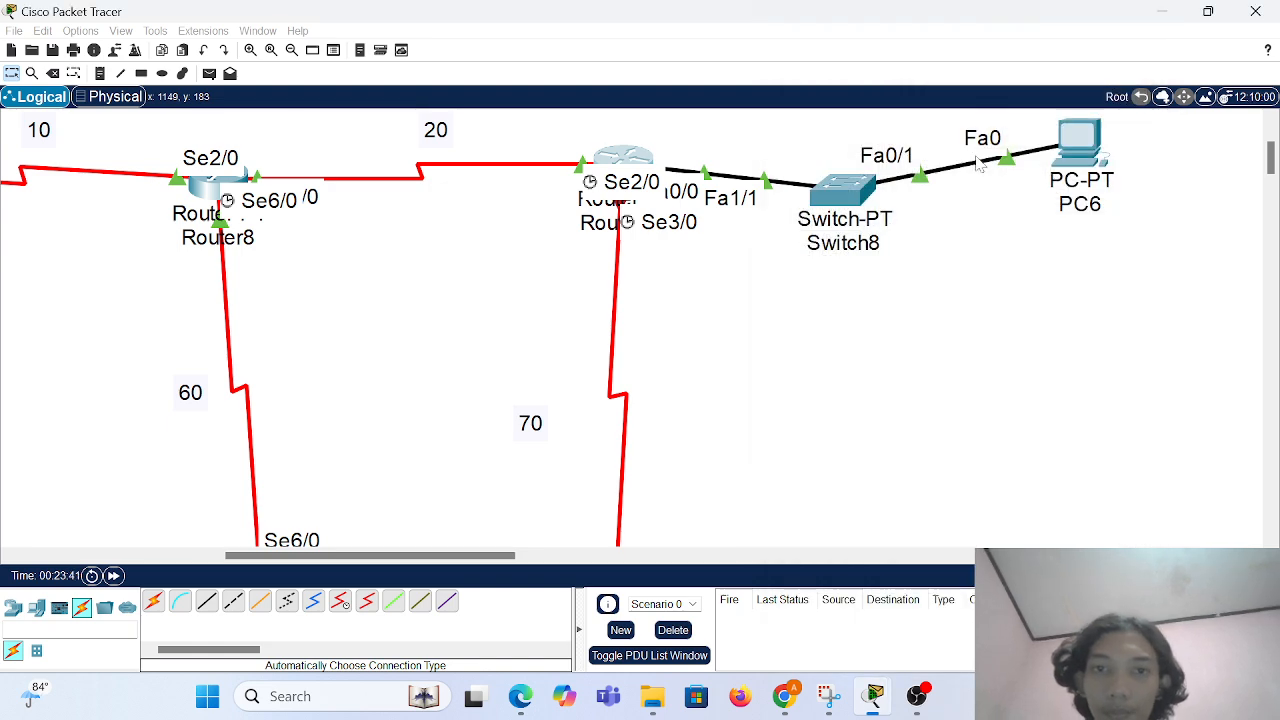
# Enable Serial3/0 on Router11, at the Router11 end of link 70.
pyautogui.scroll(-3, 903, 309)
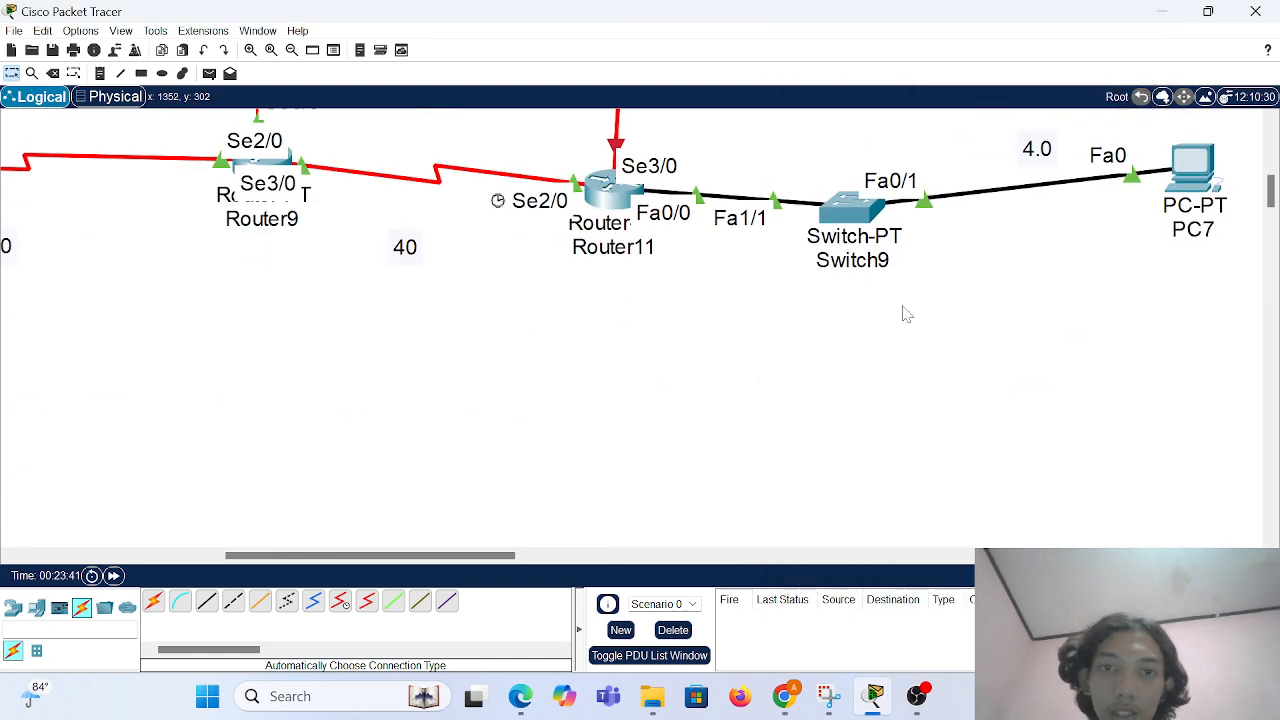
pyautogui.click(602, 188)
pyautogui.click(507, 234)
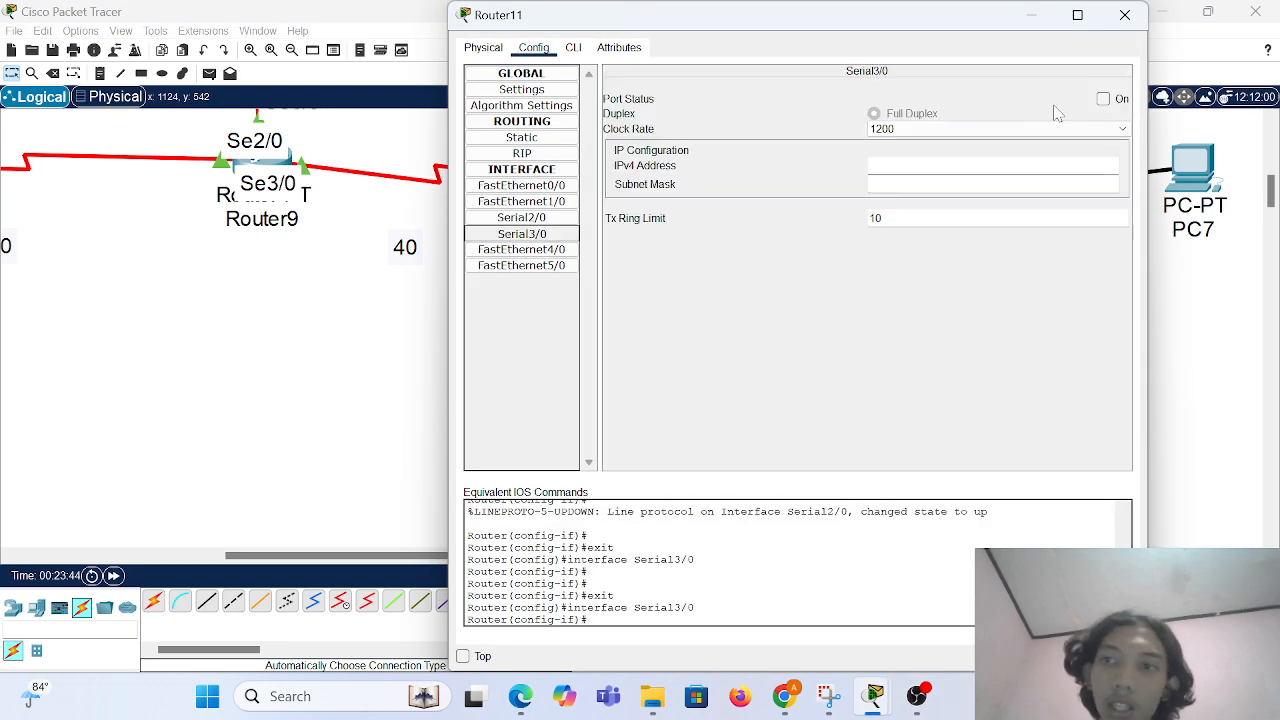
pyautogui.click(1103, 99)
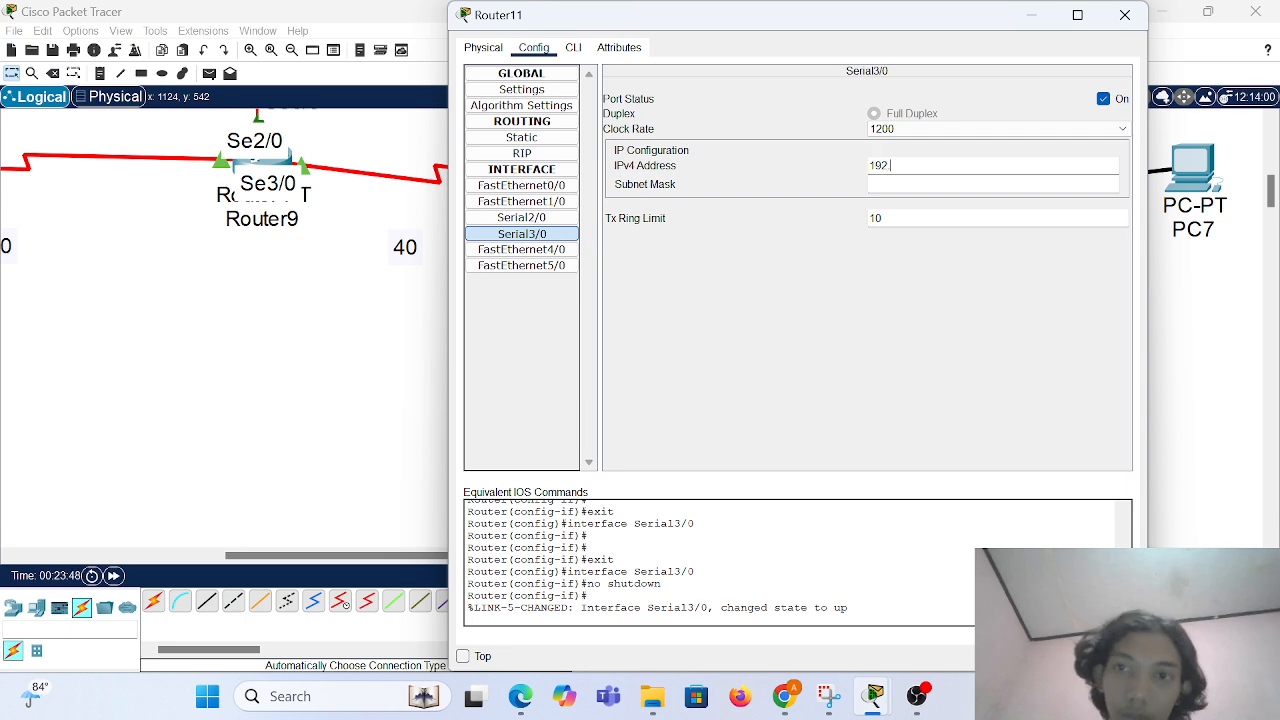
pyautogui.write('192.168')
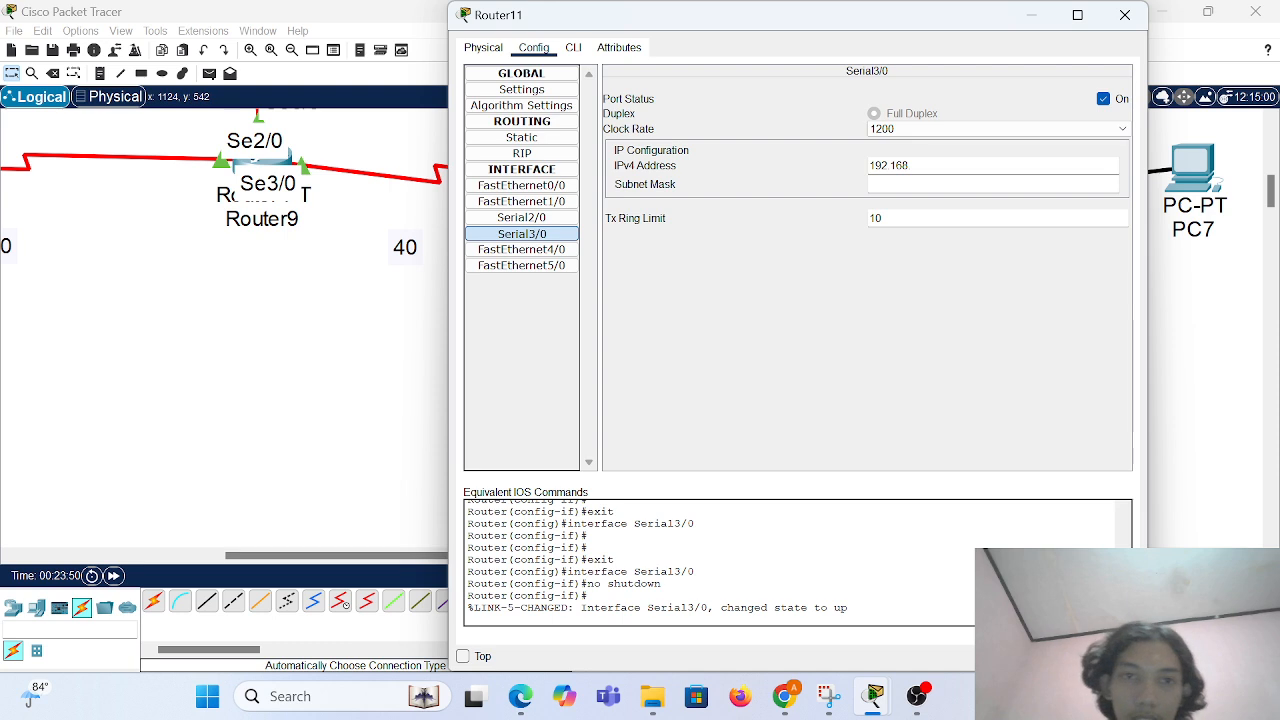
pyautogui.write('.70.2')
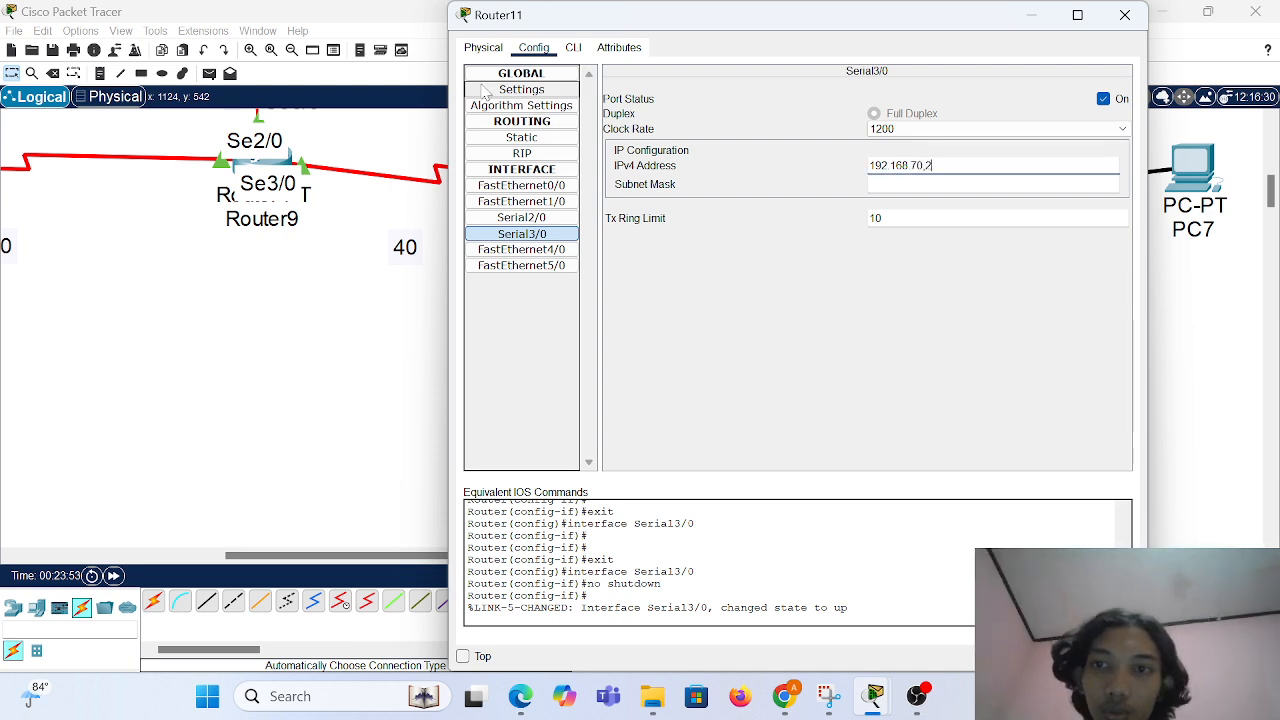
pyautogui.press('Return')
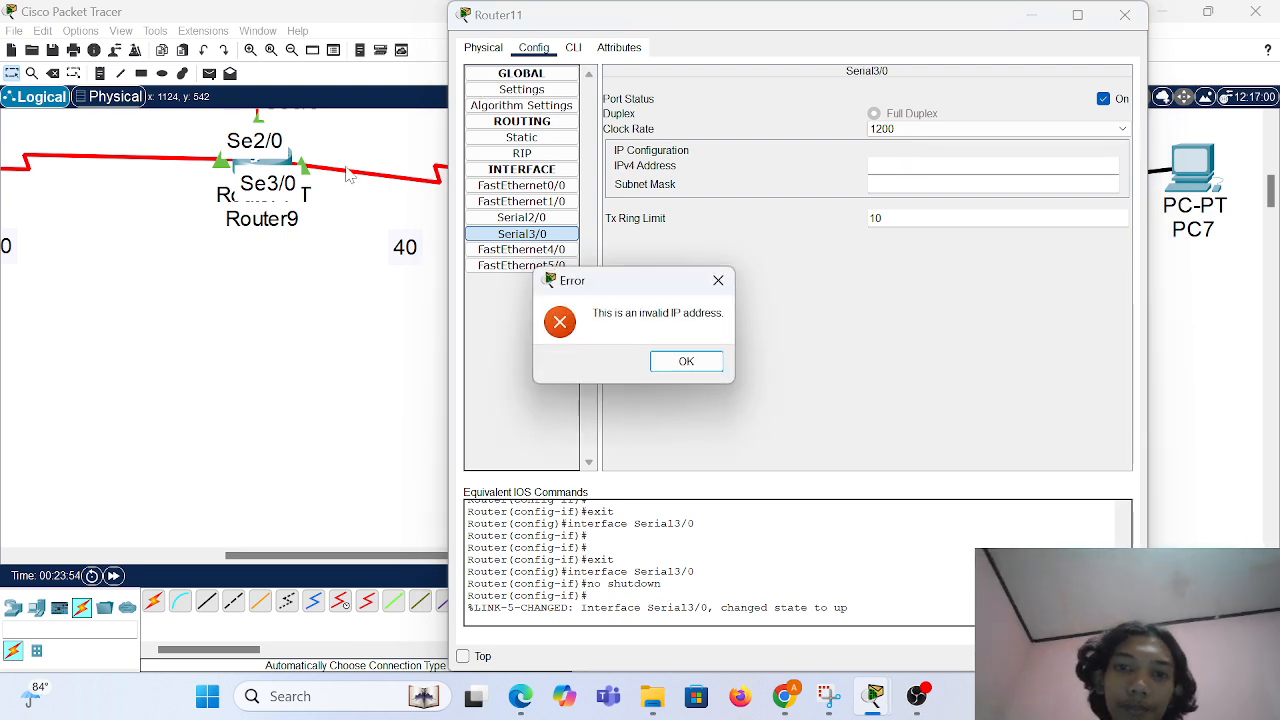
pyautogui.press('Return')
# Give Serial3/0 on Router11 the IPv4 address 192.168.70.2 with subnet mask 255.255.255.0.
pyautogui.write('1')
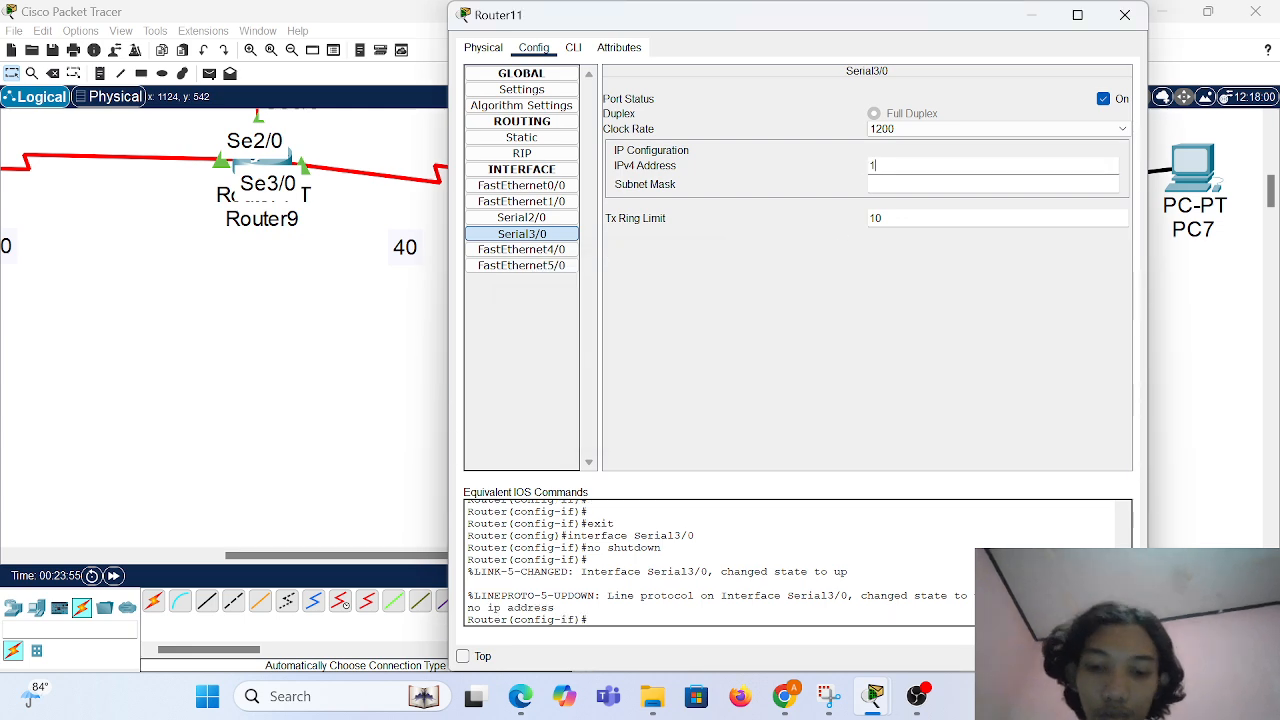
pyautogui.write('92.168')
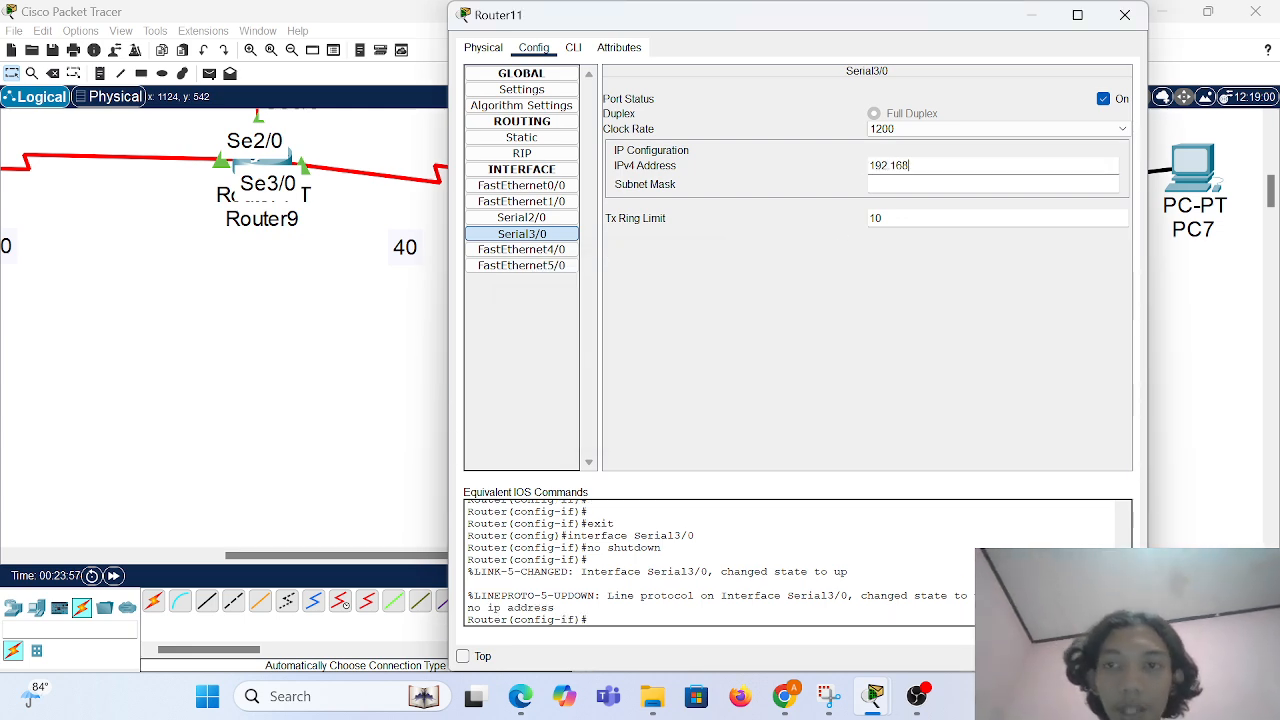
pyautogui.write('.70.2')
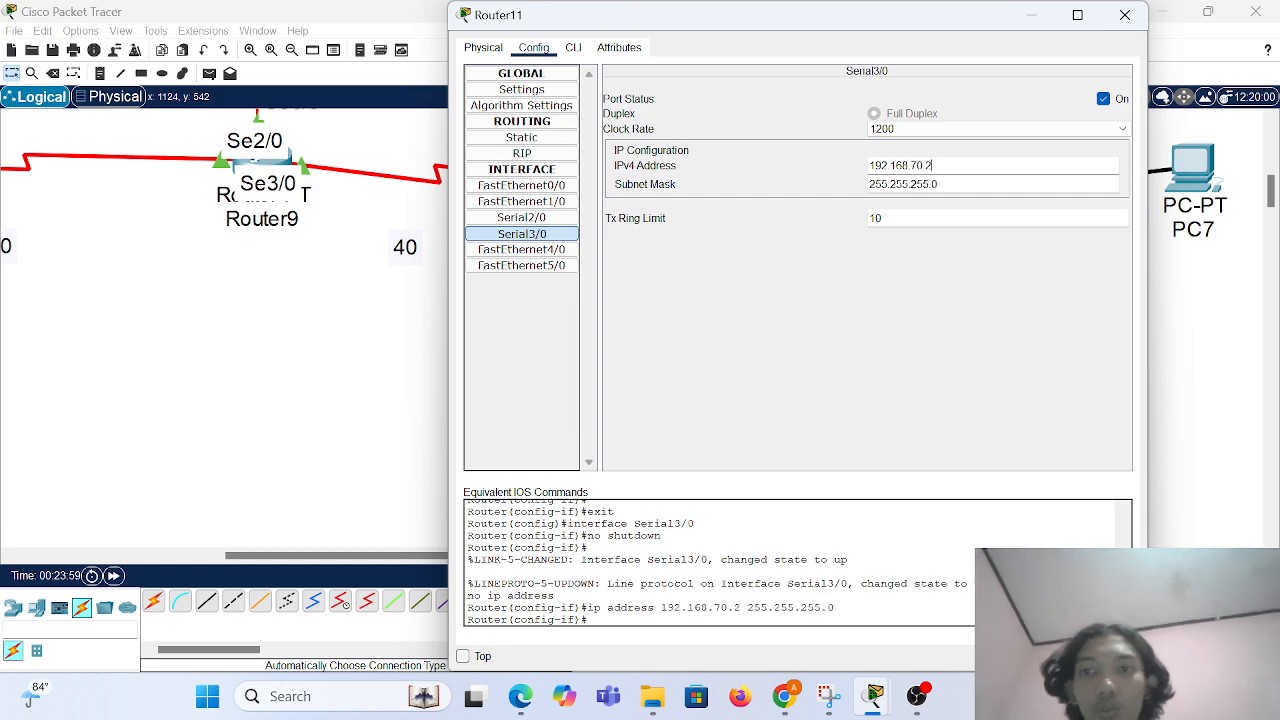
pyautogui.click(1124, 17)
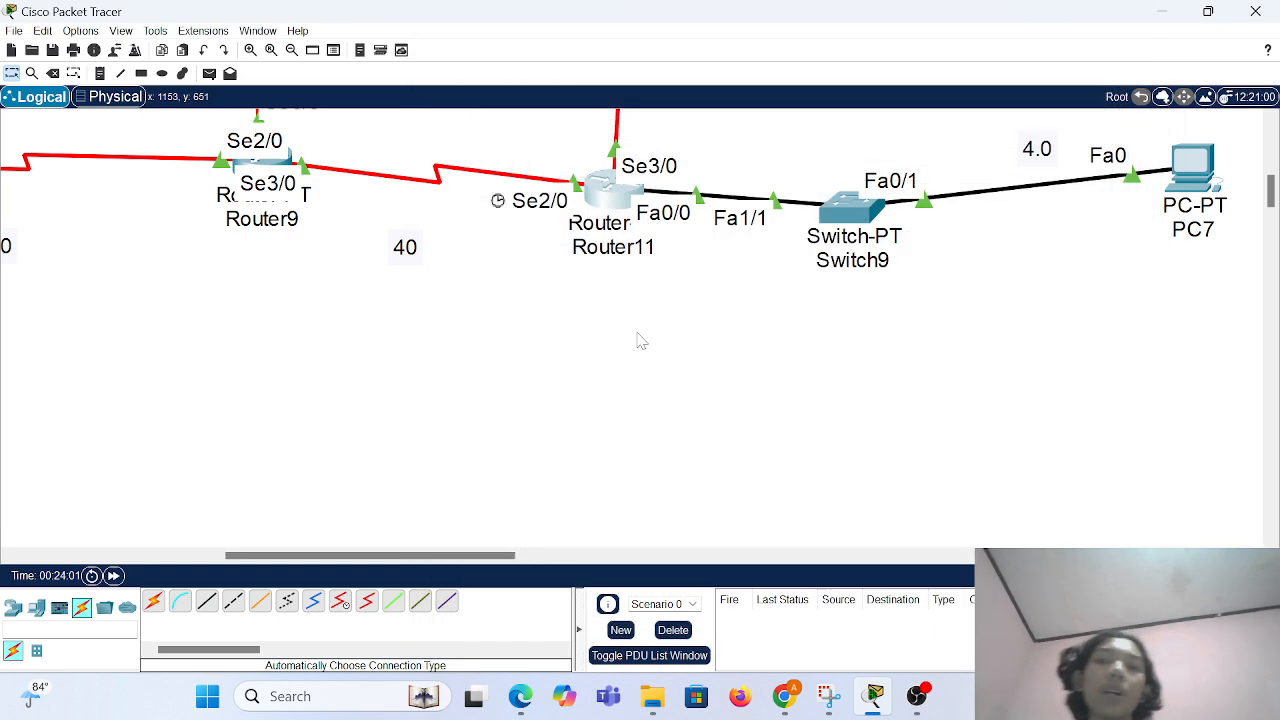
# Try to send a simple PDU from PC4 in network 1.0 to PC7 in network 4.0.
pyautogui.hscroll(-5, 640, 337)
pyautogui.scroll(3, 640, 337)
pyautogui.scroll(-2, 640, 340)
pyautogui.hscroll(-5, 641, 341)
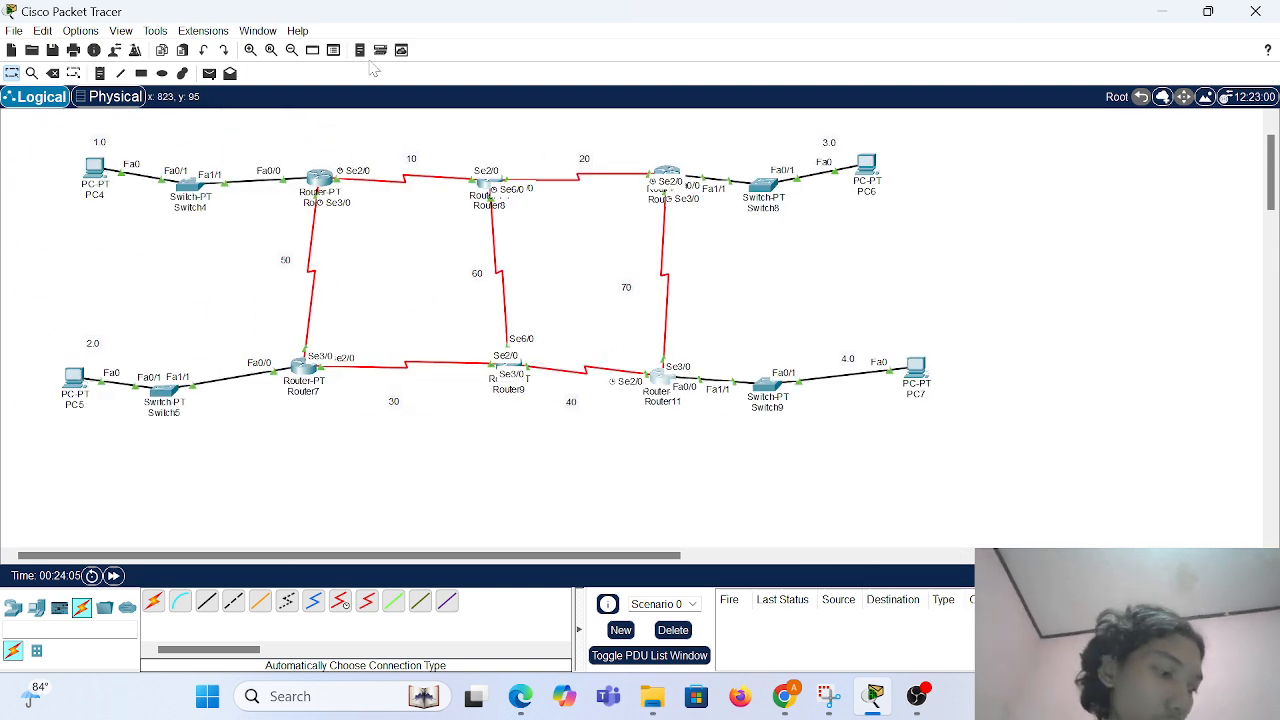
pyautogui.moveTo(33, 136); pyautogui.dragTo(948, 494)
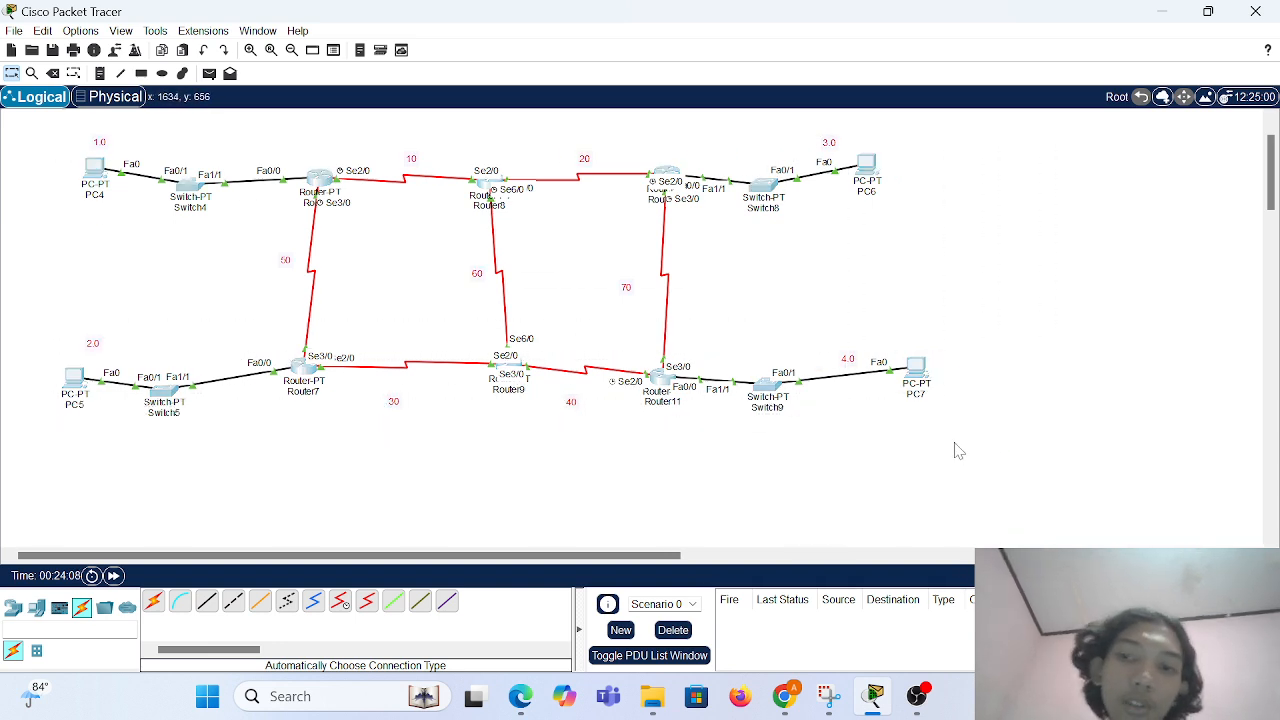
pyautogui.click(209, 73)
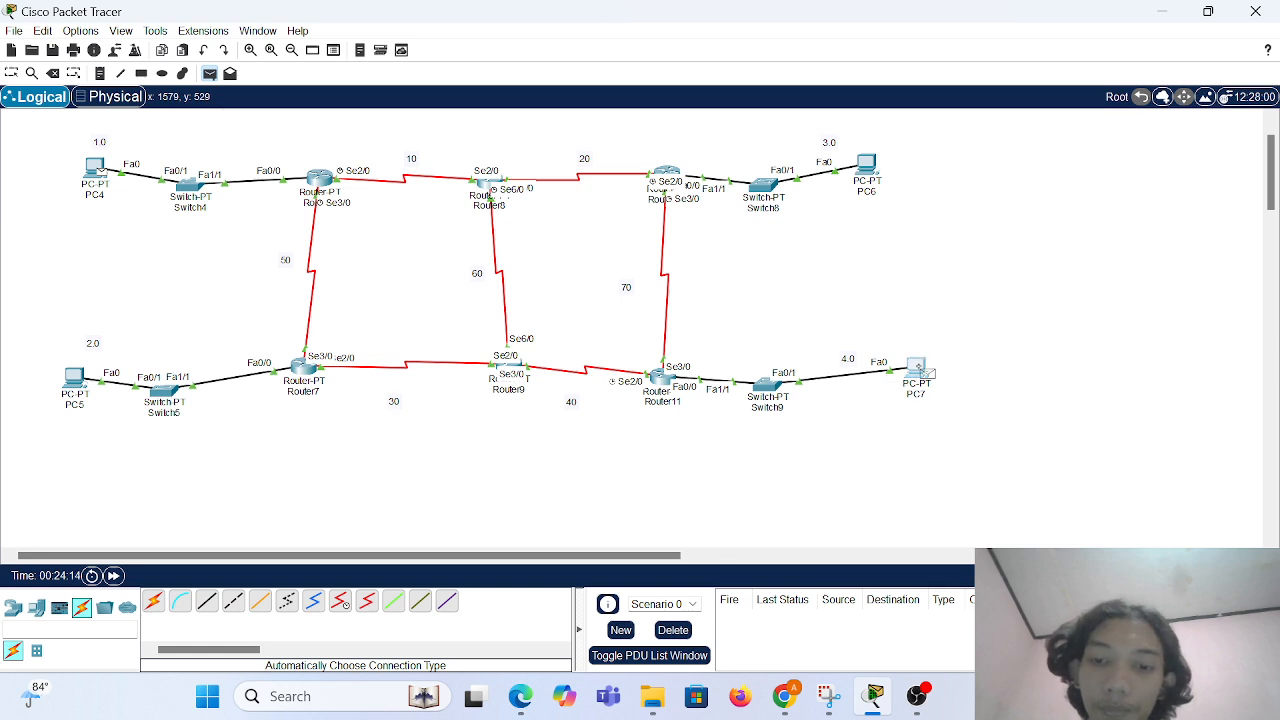
pyautogui.click(920, 374)
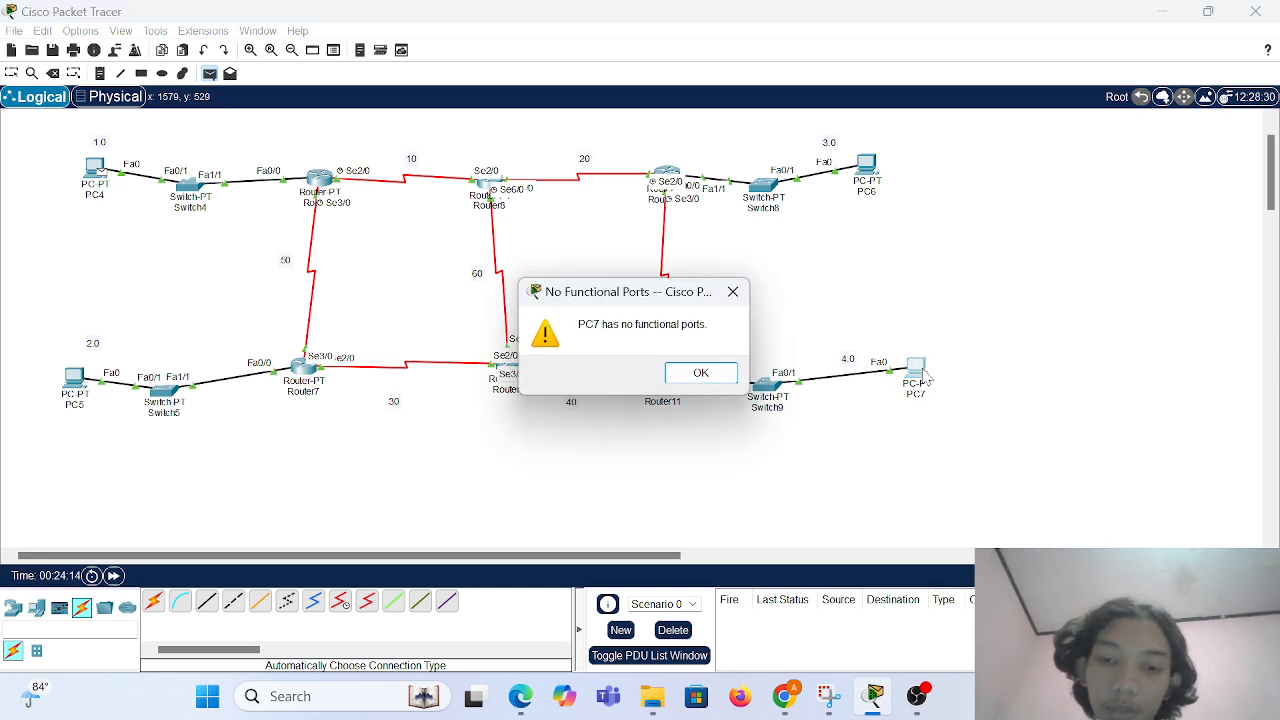
pyautogui.click(701, 373)
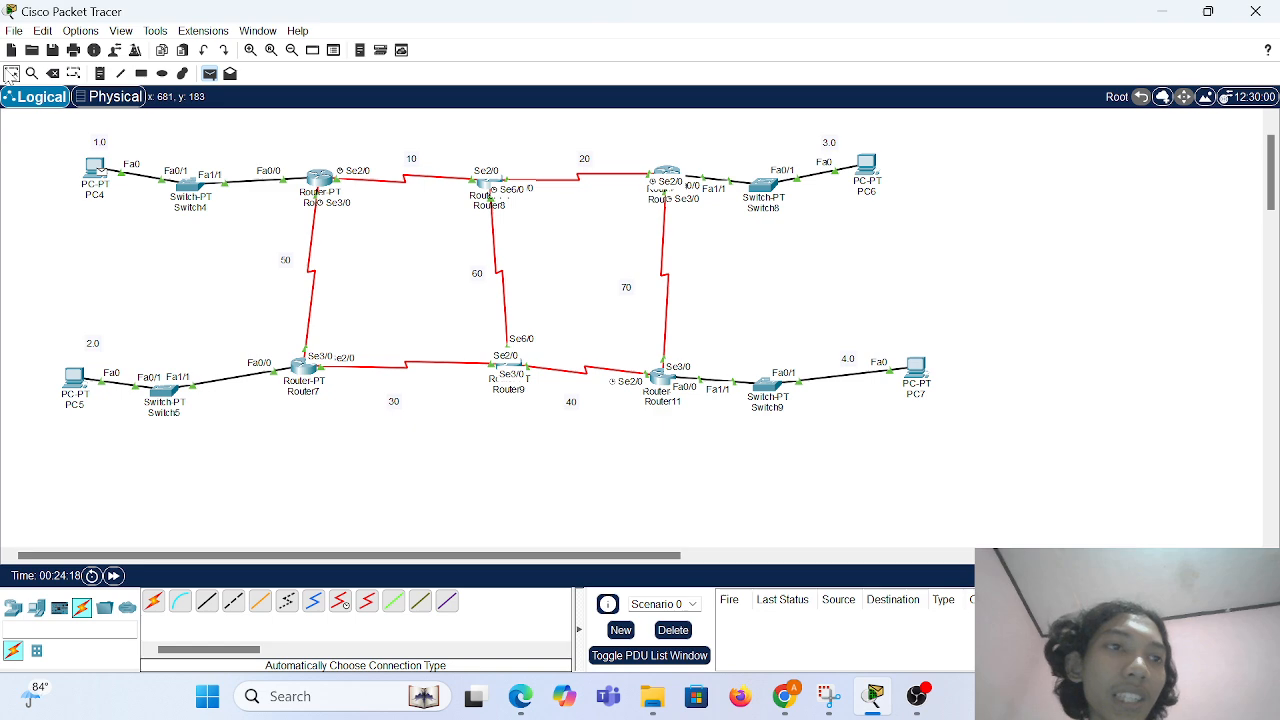
pyautogui.click(11, 73)
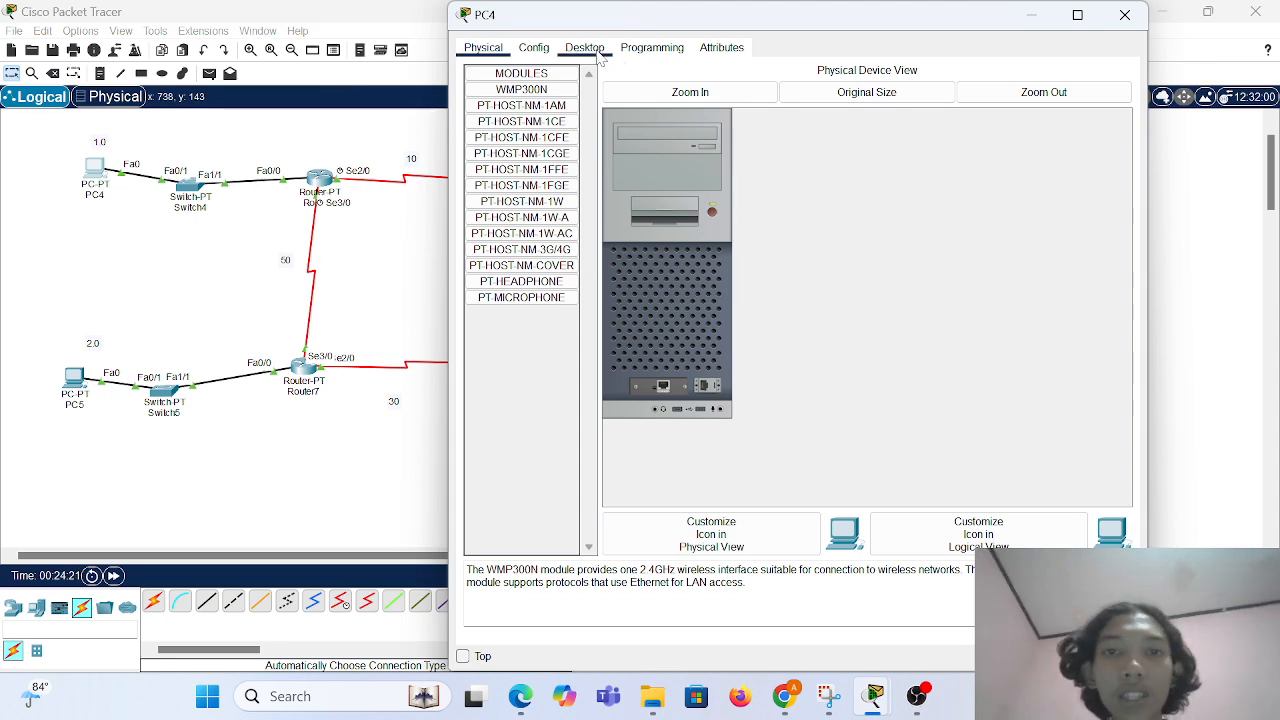
# Assign PC4 the static IPv4 address 192.168.1.2 with subnet mask 255.255.255.0.
pyautogui.click(592, 52)
pyautogui.click(528, 103)
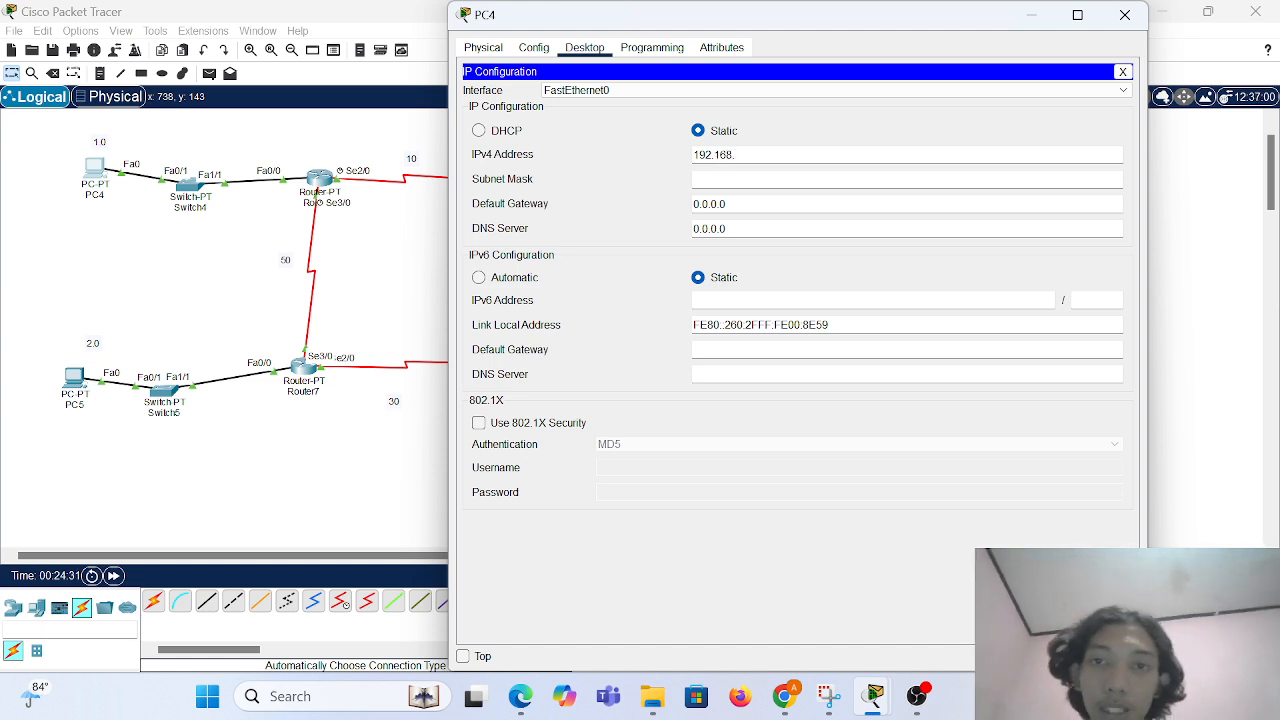
pyautogui.press('Return')
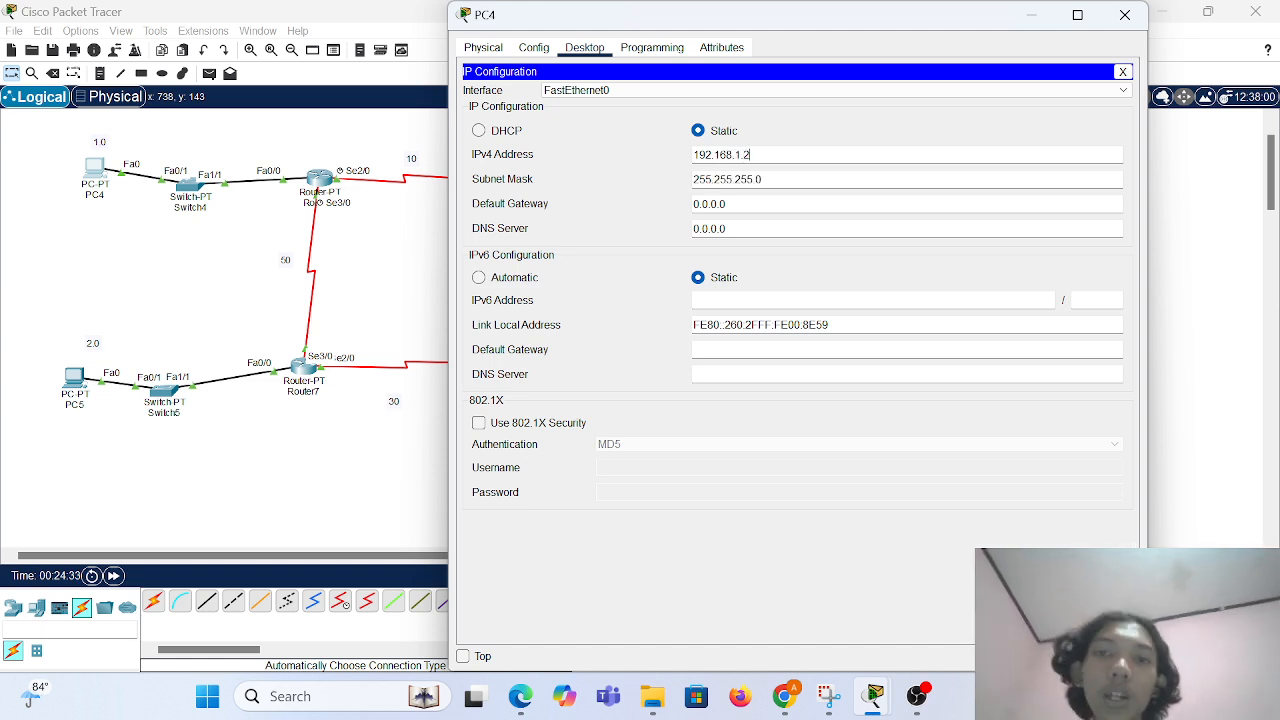
pyautogui.press('Tab')
pyautogui.press('Tab')
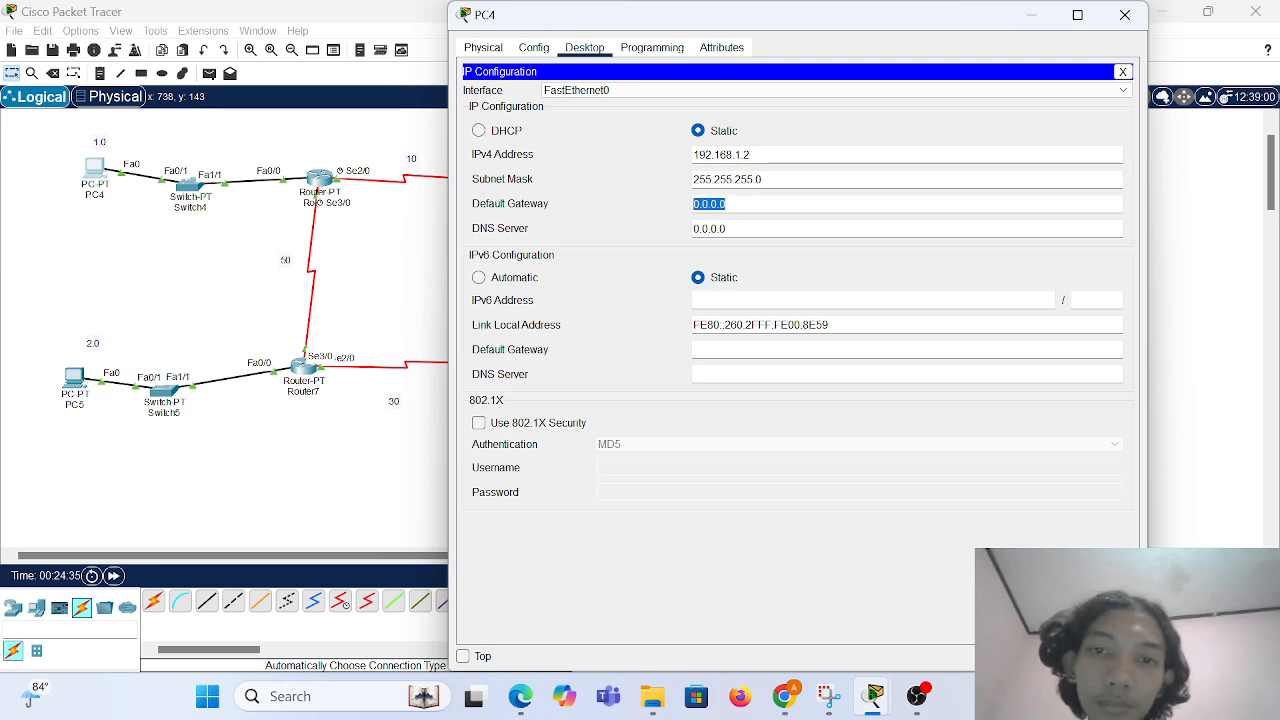
# Set PC4's default gateway to 192.168.1.1, reusing its copied IPv4 address with the last digit changed.
pyautogui.moveTo(751, 155); pyautogui.dragTo(692, 155)
pyautogui.hotkey('ctrl', 'c')
pyautogui.click(682, 155)
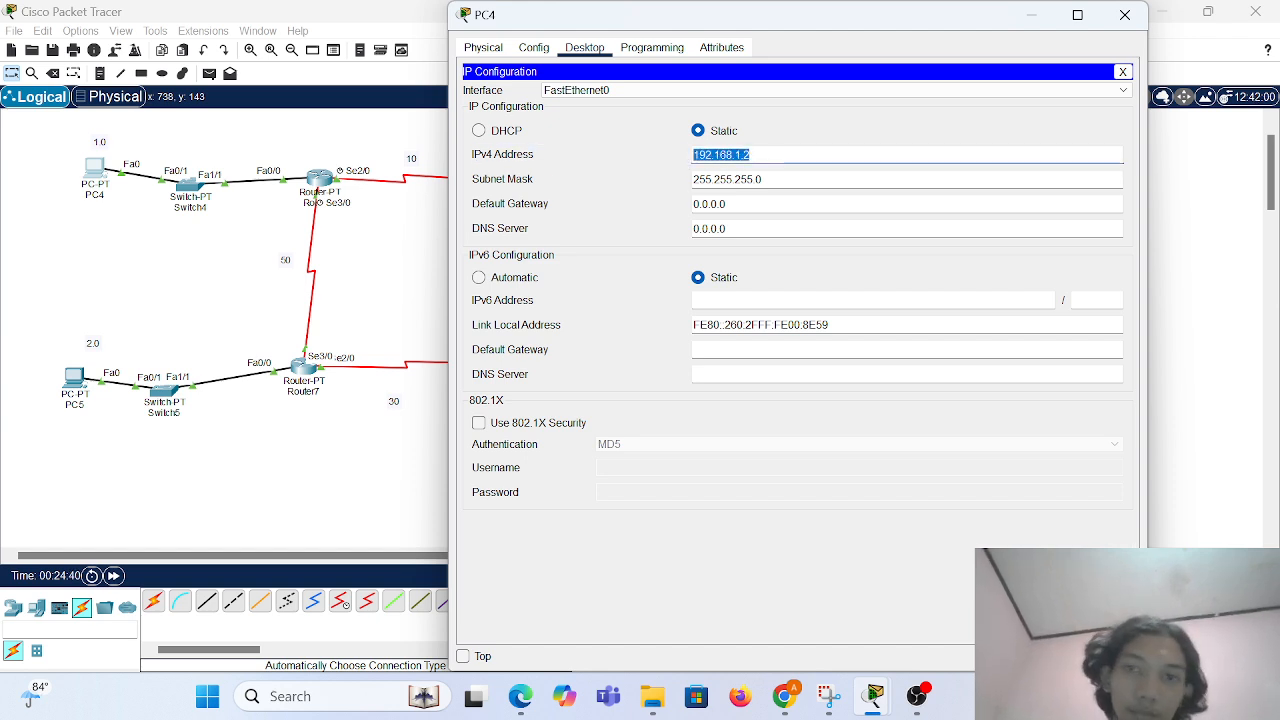
pyautogui.moveTo(727, 204); pyautogui.dragTo(692, 204)
pyautogui.hotkey('ctrl', 'v')
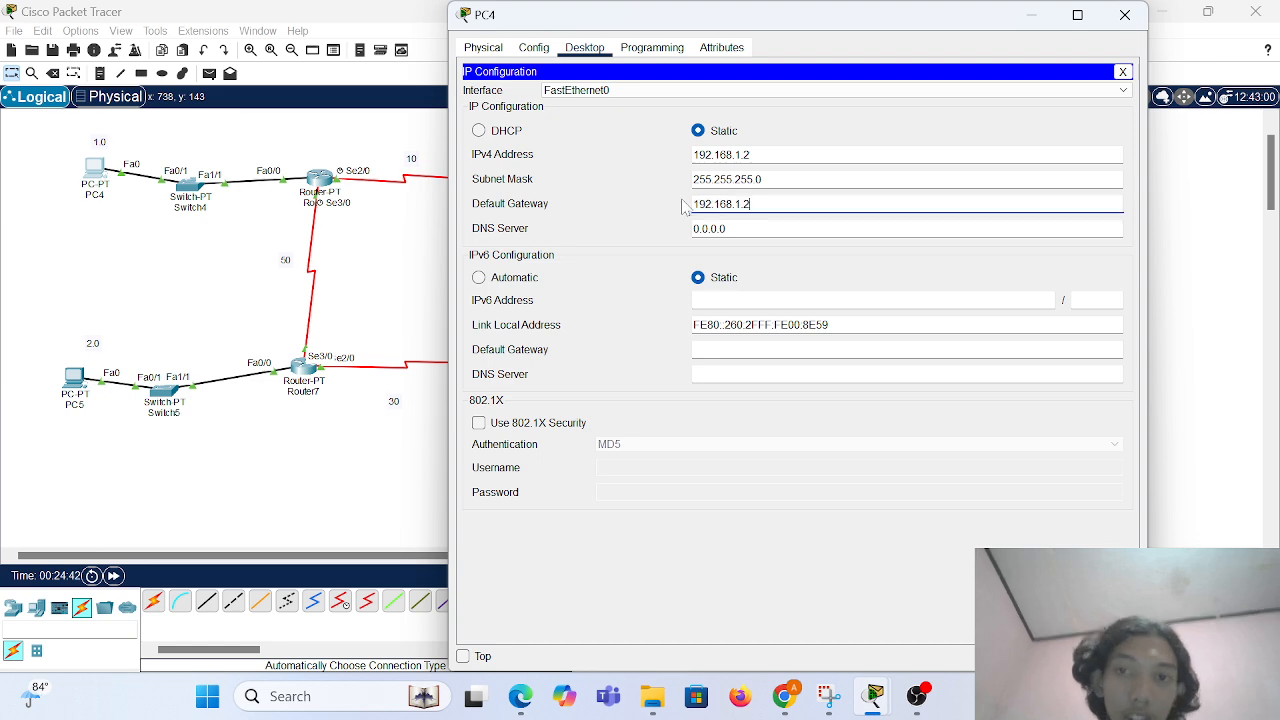
pyautogui.press('BackSpace')
pyautogui.write('1')
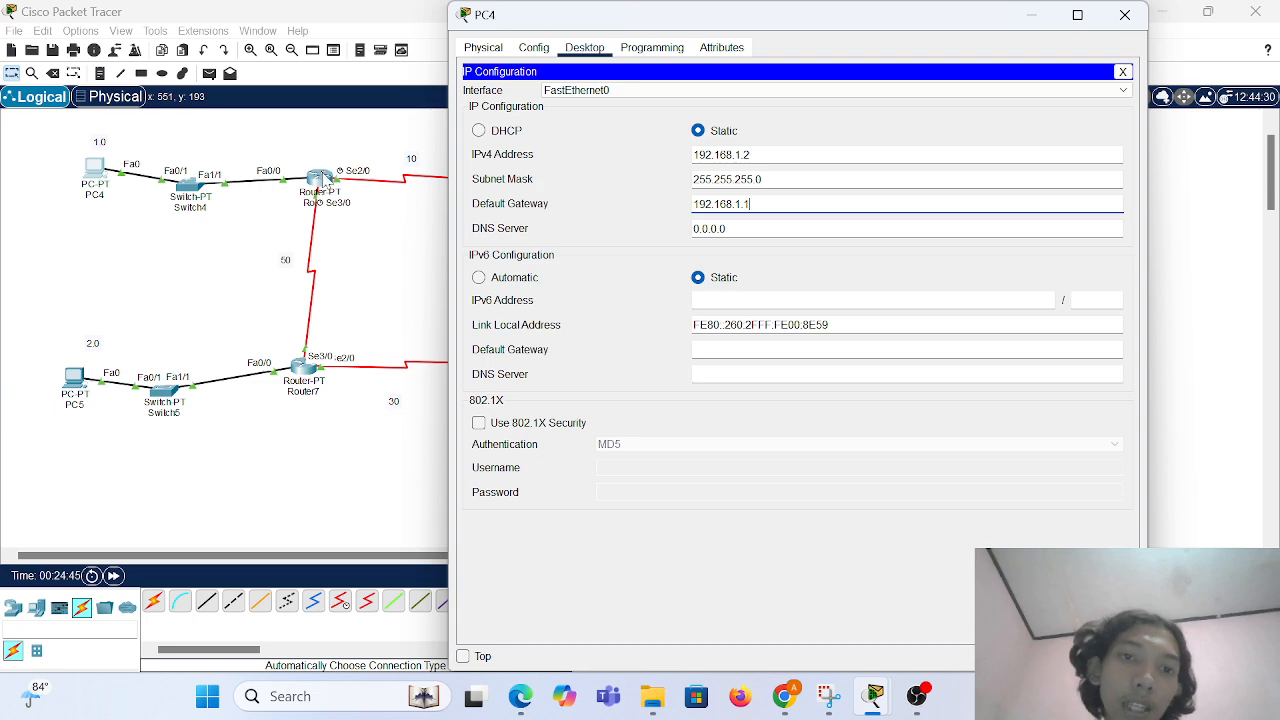
pyautogui.click(1125, 14)
# Check the IPv4 address of FastEthernet0/0 on Router6, the interface that serves as PC4's gateway.
pyautogui.click(320, 180)
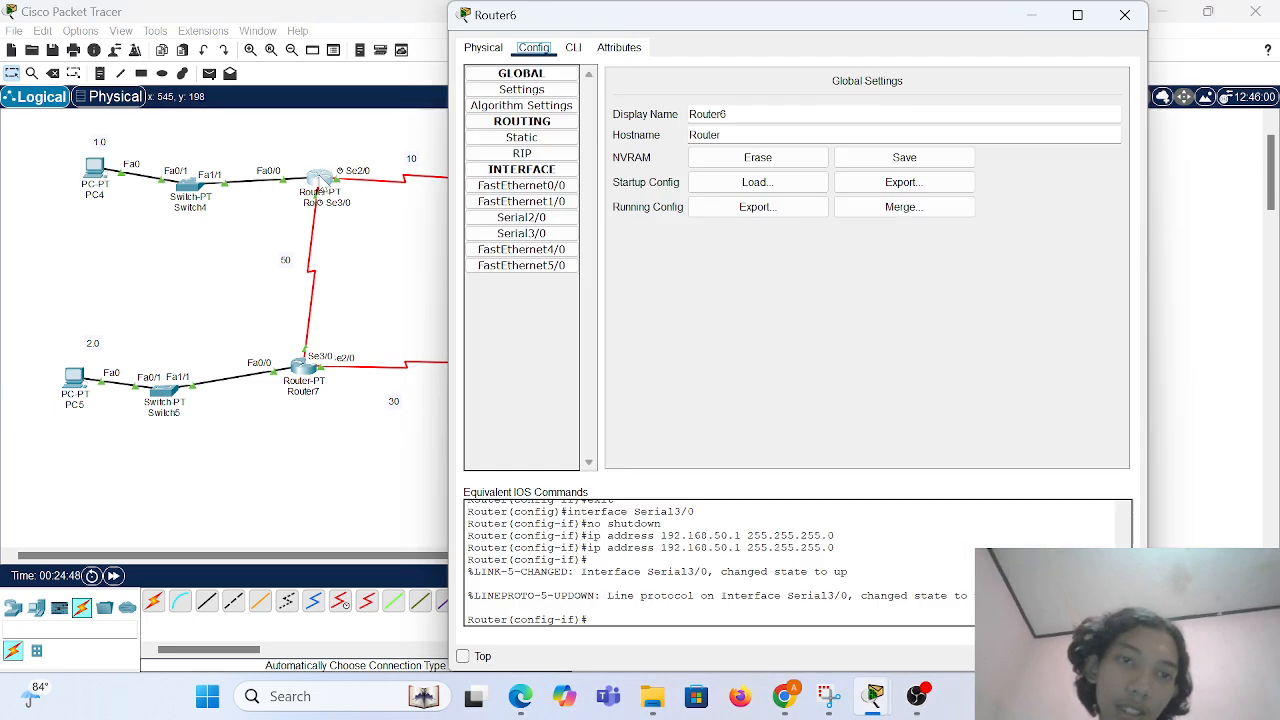
pyautogui.click(521, 185)
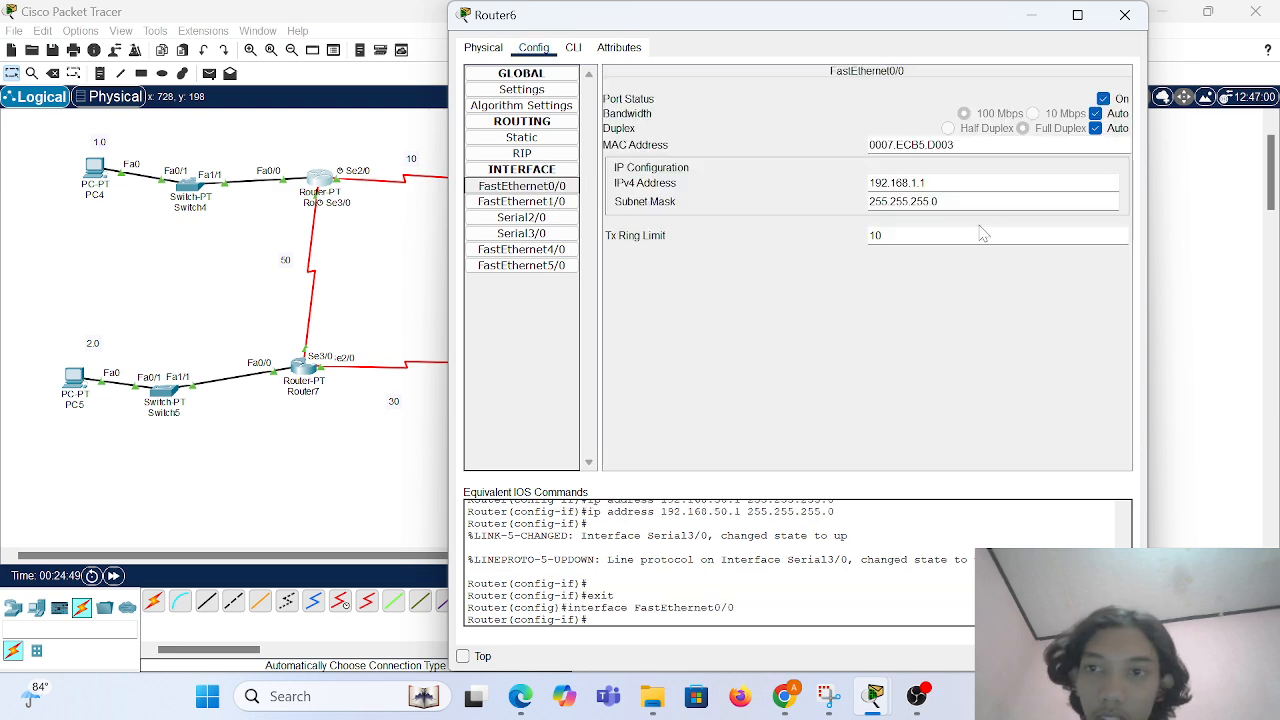
pyautogui.doubleClick(900, 183)
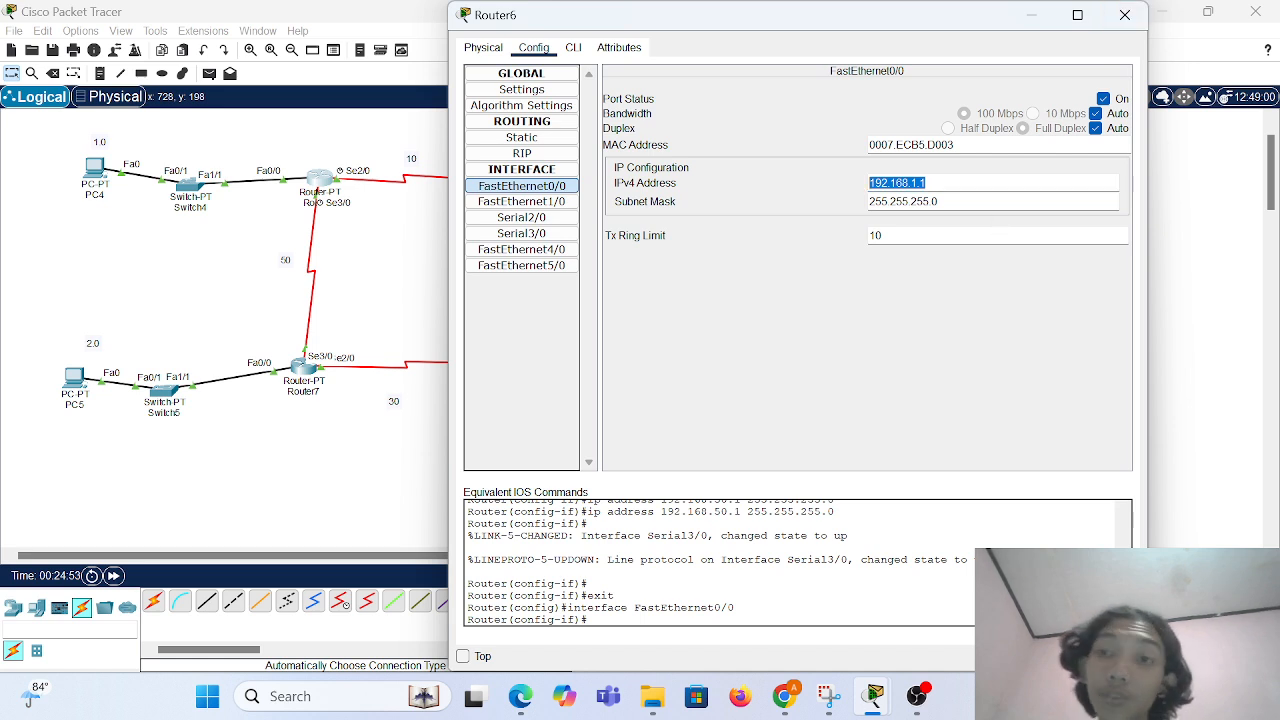
pyautogui.moveTo(920, 183); pyautogui.dragTo(890, 183)
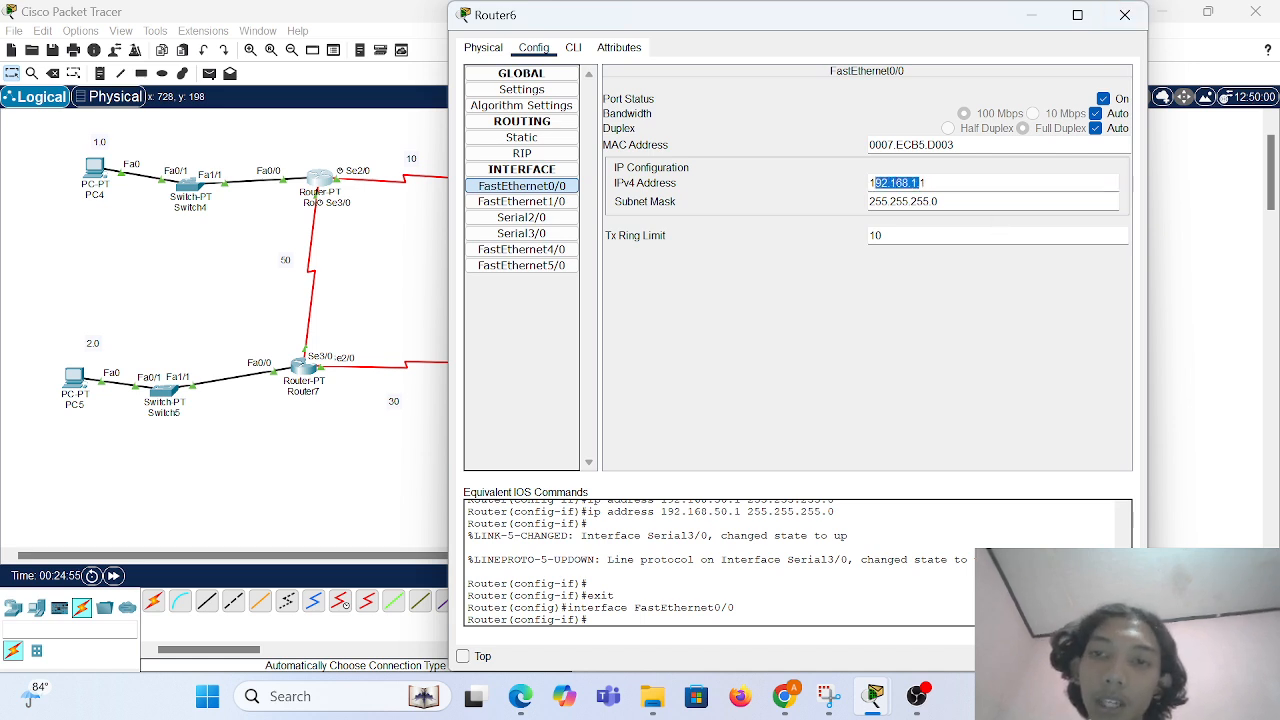
pyautogui.click(1126, 16)
# Enter 192.68.2.2 as PC5's static IPv4 address.
pyautogui.click(80, 386)
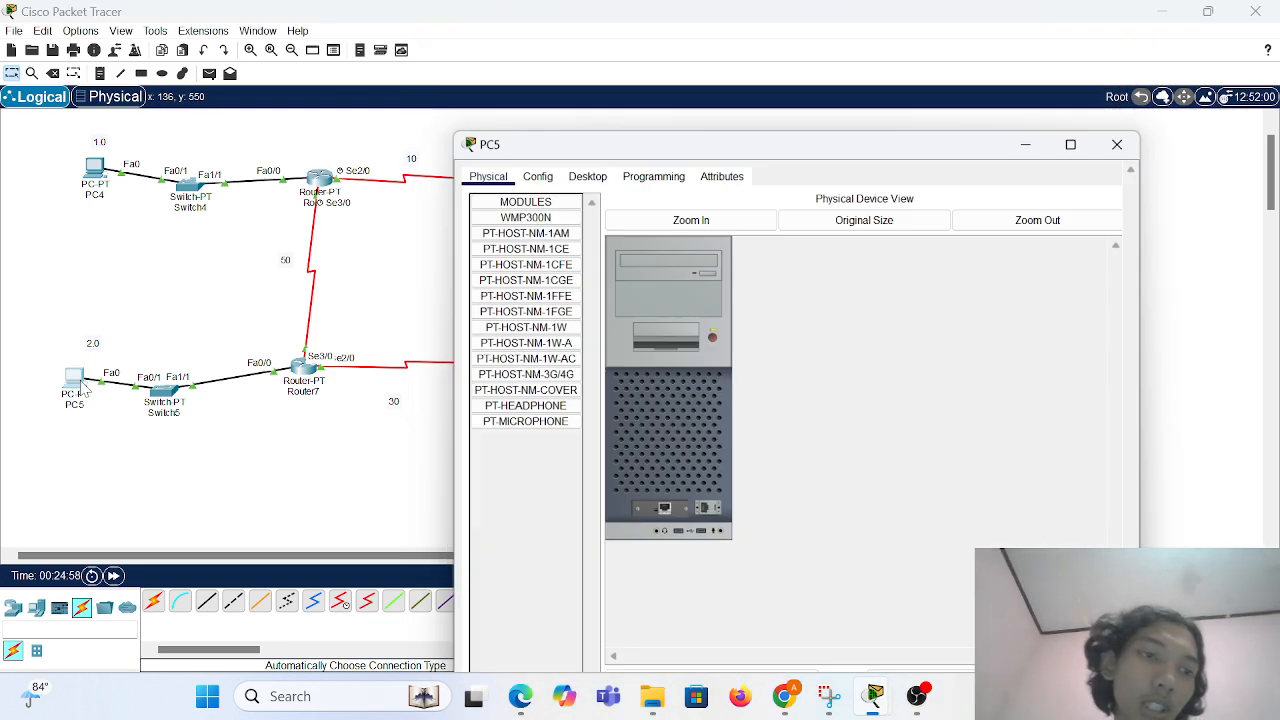
pyautogui.click(588, 176)
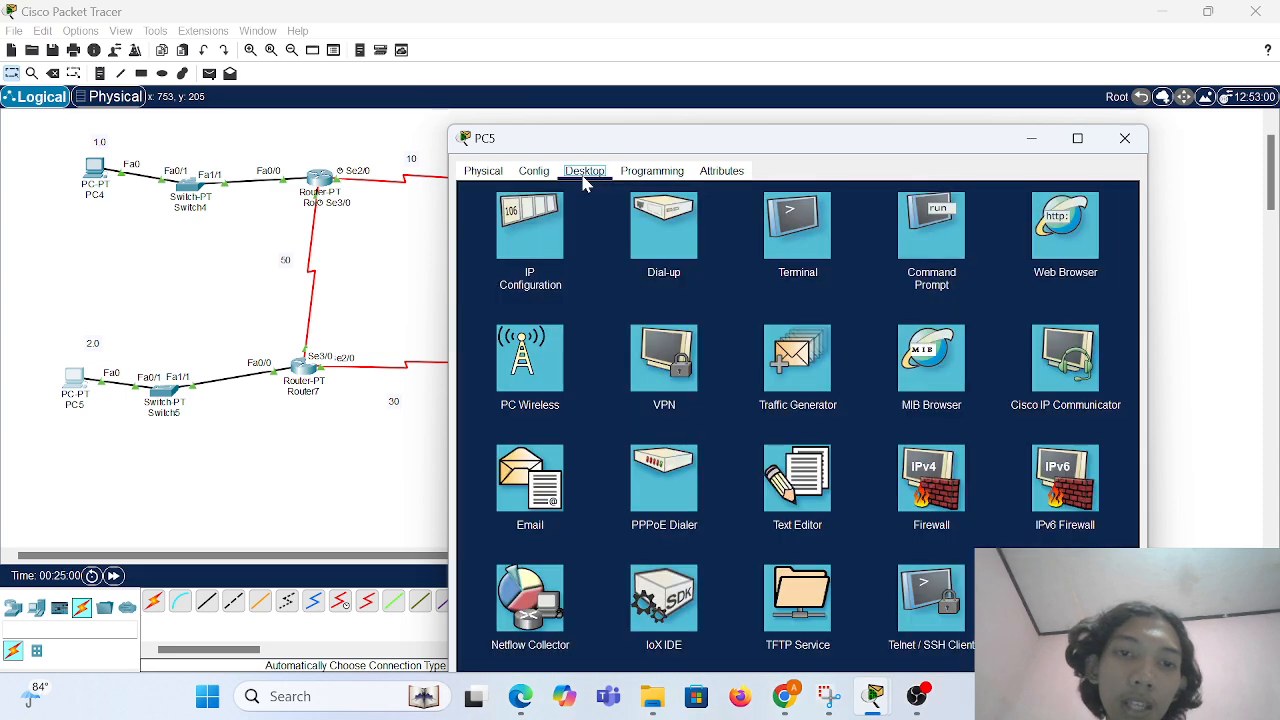
pyautogui.click(538, 238)
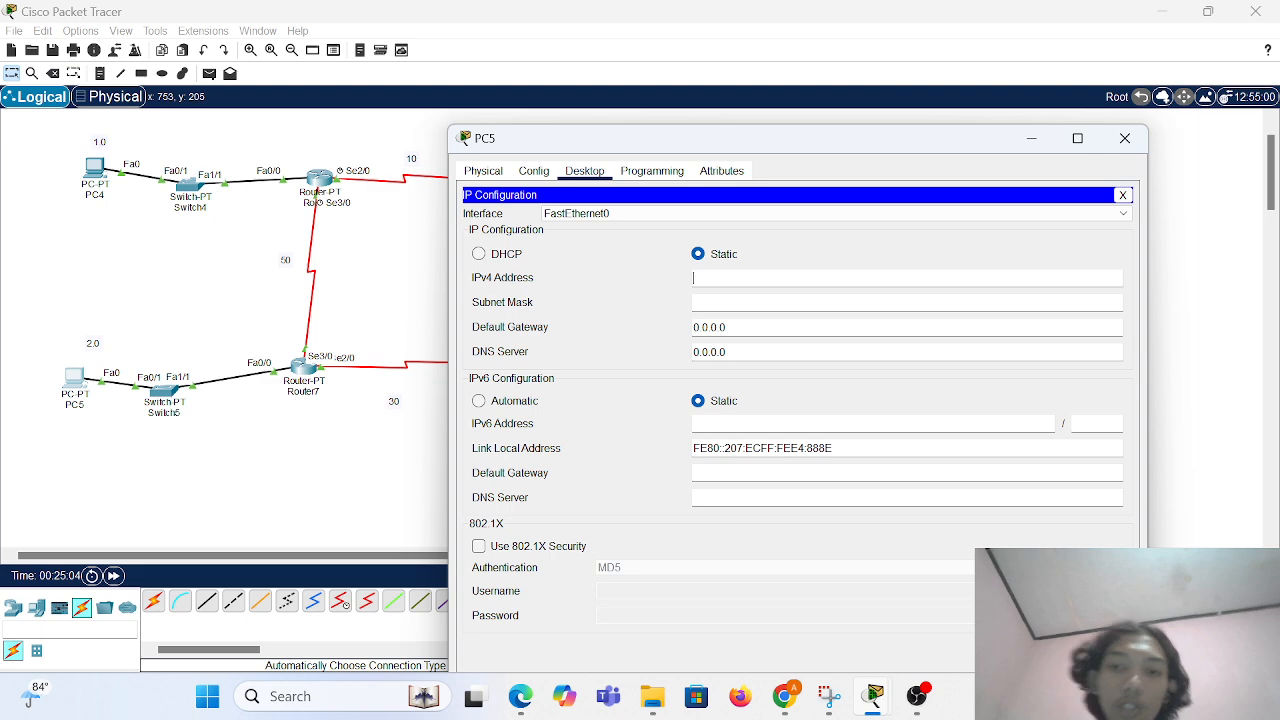
pyautogui.write('192.68')
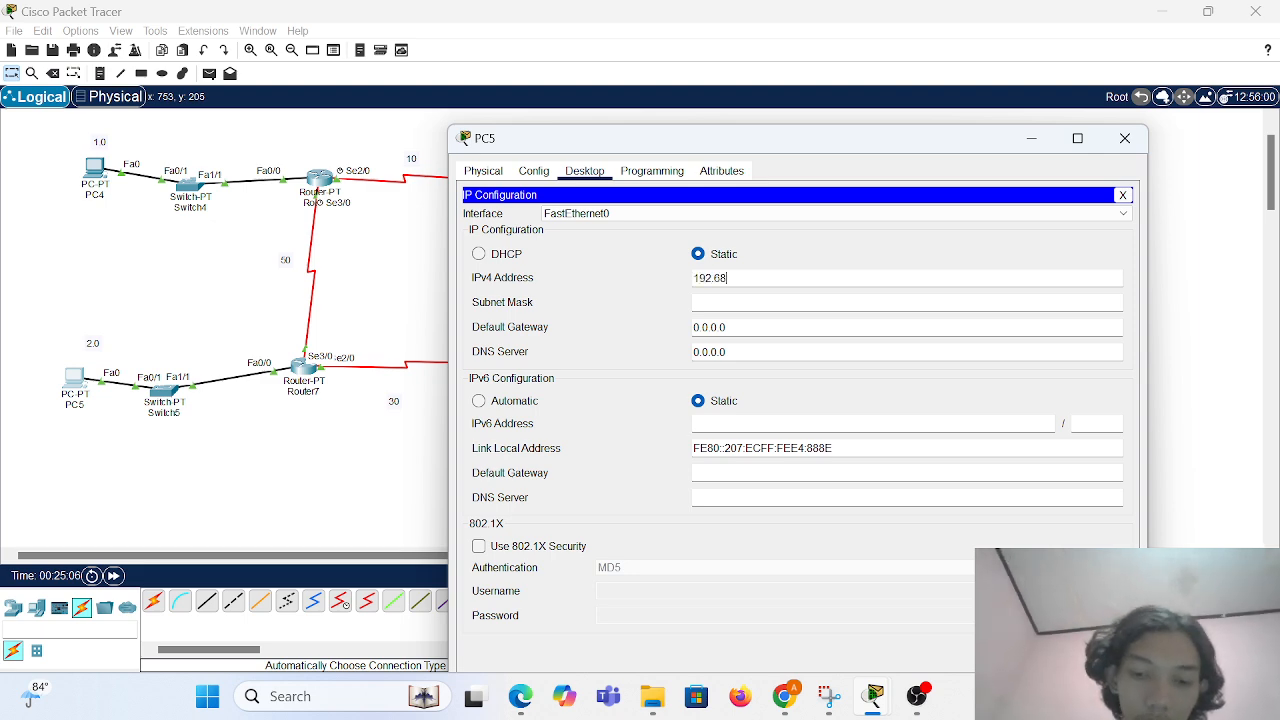
pyautogui.write('.2.2')
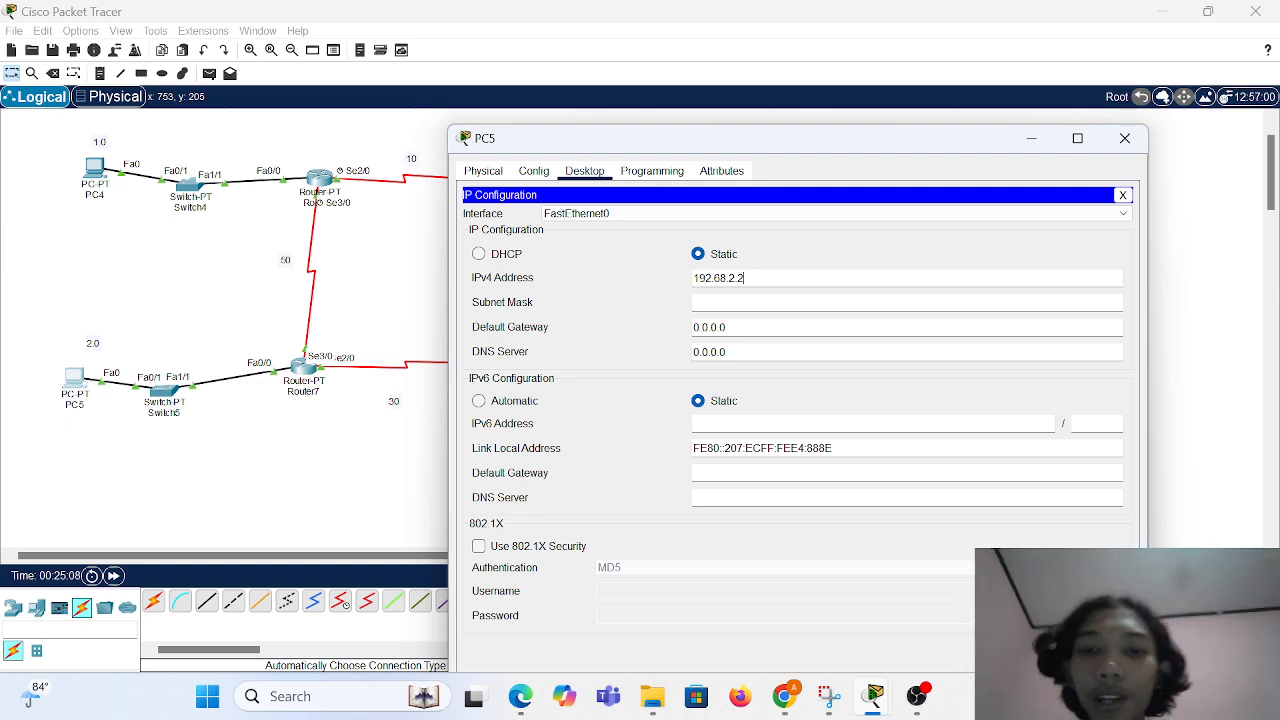
# Fill in PC5's subnet mask as 255.255.255.0 and set its default gateway to 192.168.2.1.
pyautogui.press('Tab')
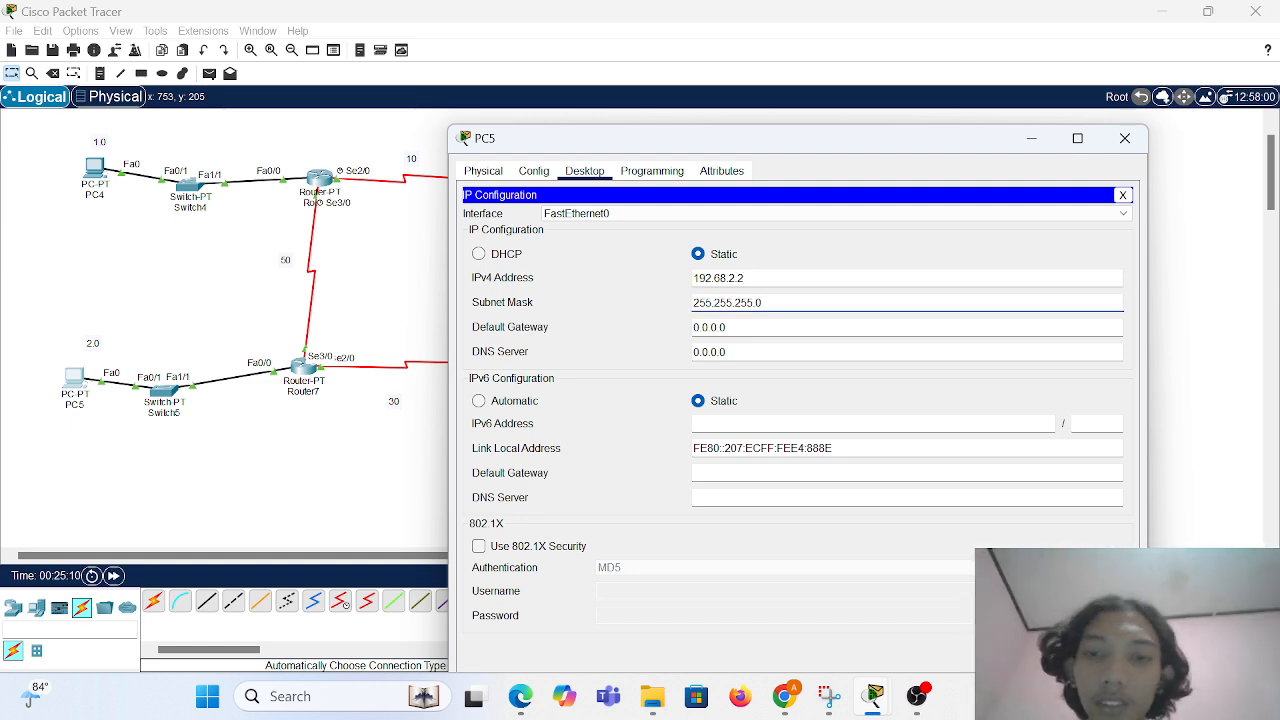
pyautogui.press('Tab')
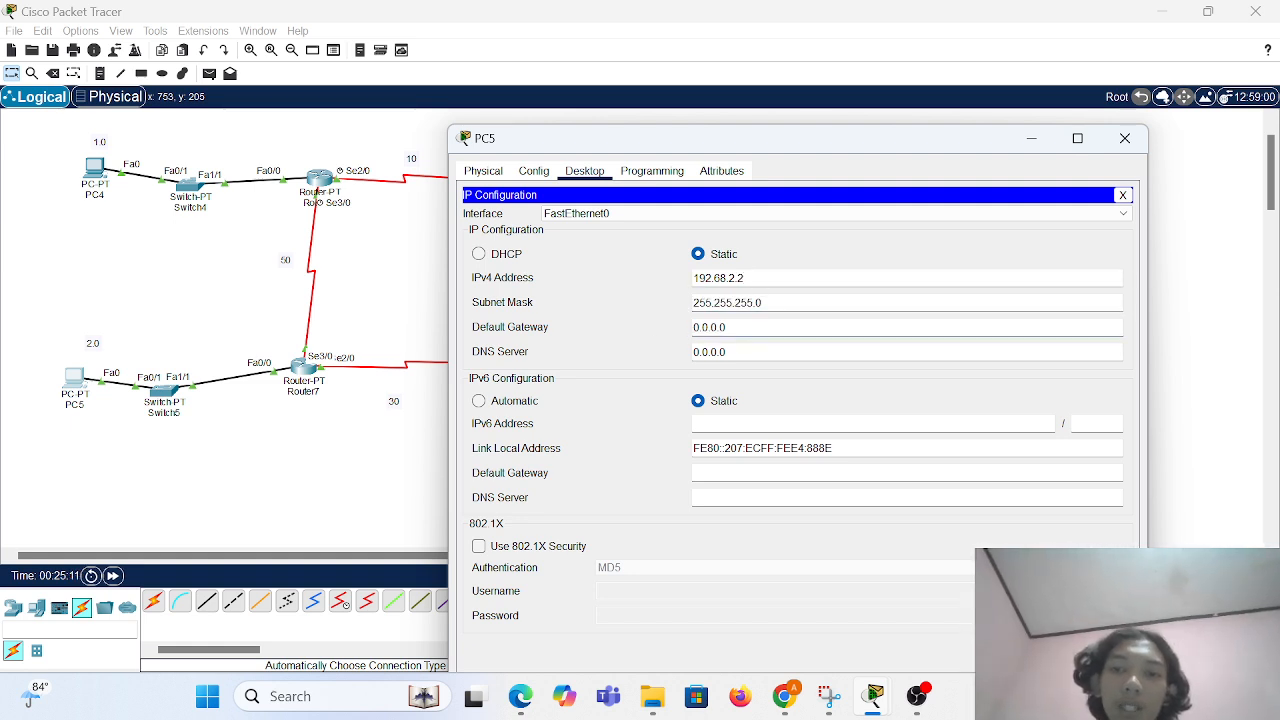
pyautogui.moveTo(753, 327); pyautogui.dragTo(641, 324)
pyautogui.hotkey('ctrl', 'v')
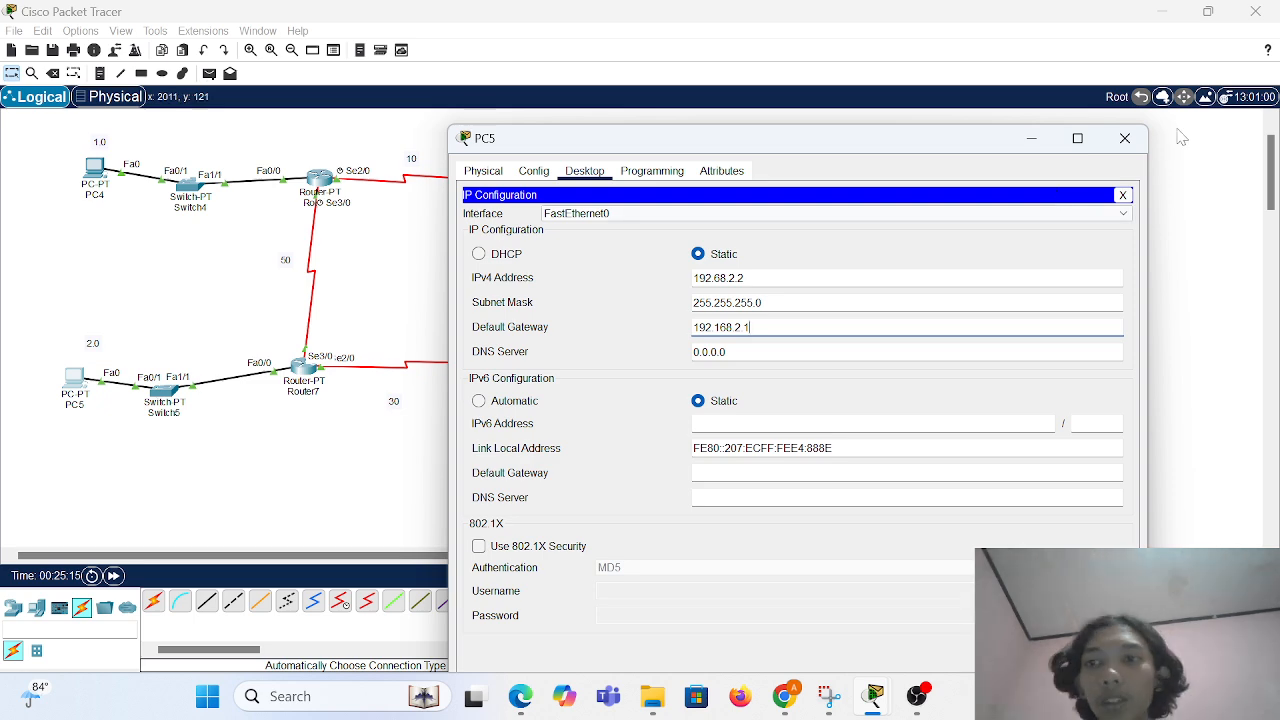
pyautogui.click(1124, 139)
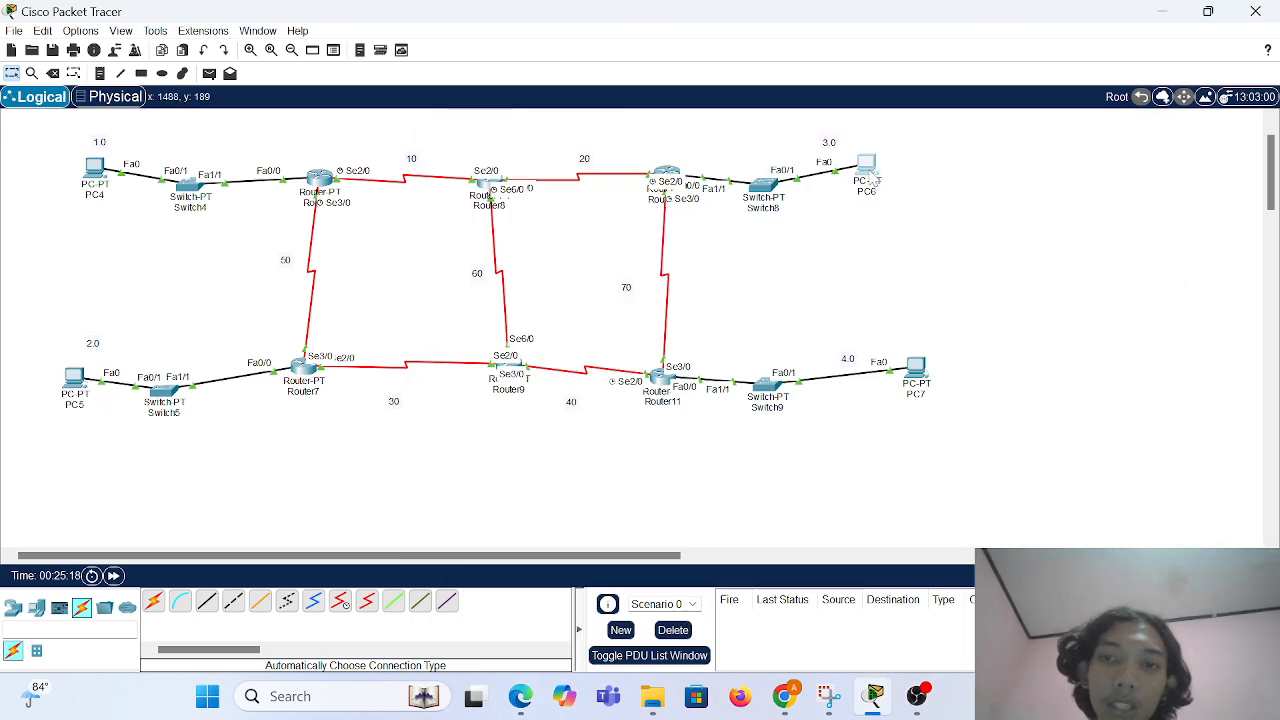
# Configure PC6 with static IPv4 address 192.168.3.2, subnet mask 255.255.255.0 and default gateway 192.168.3.1.
pyautogui.click(866, 166)
pyautogui.click(584, 47)
pyautogui.click(520, 108)
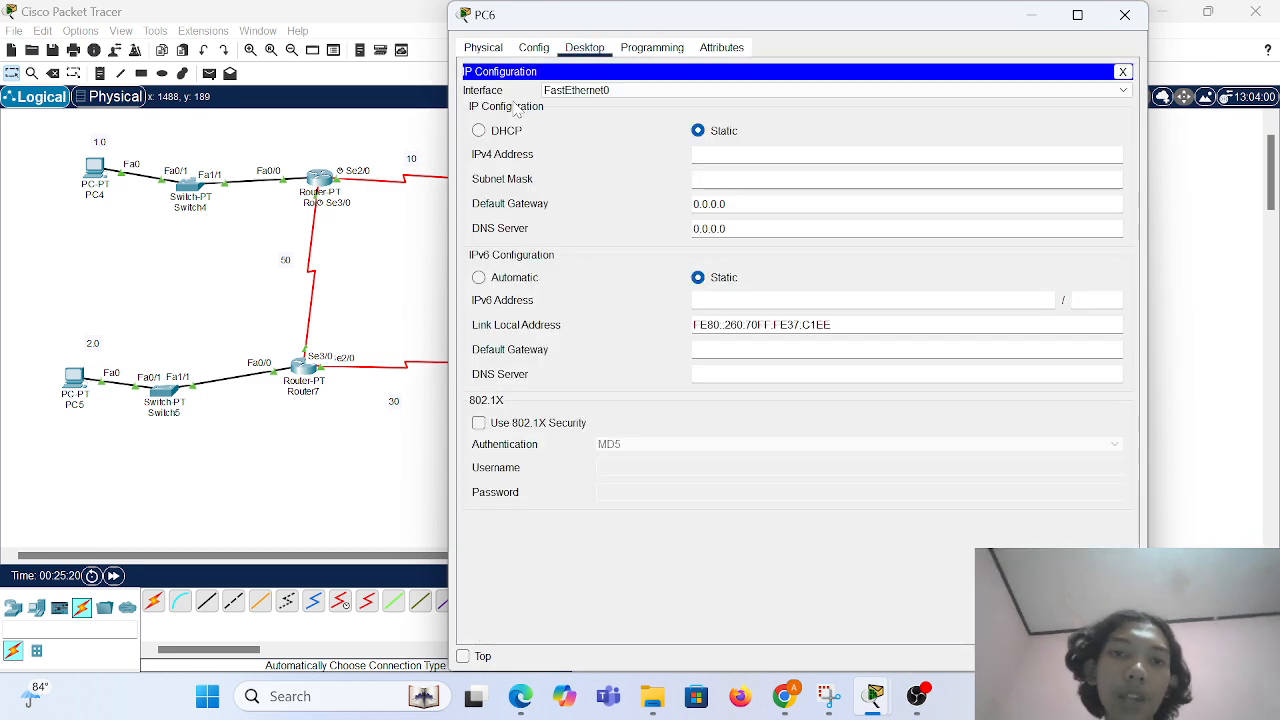
pyautogui.write('192.168.1.')
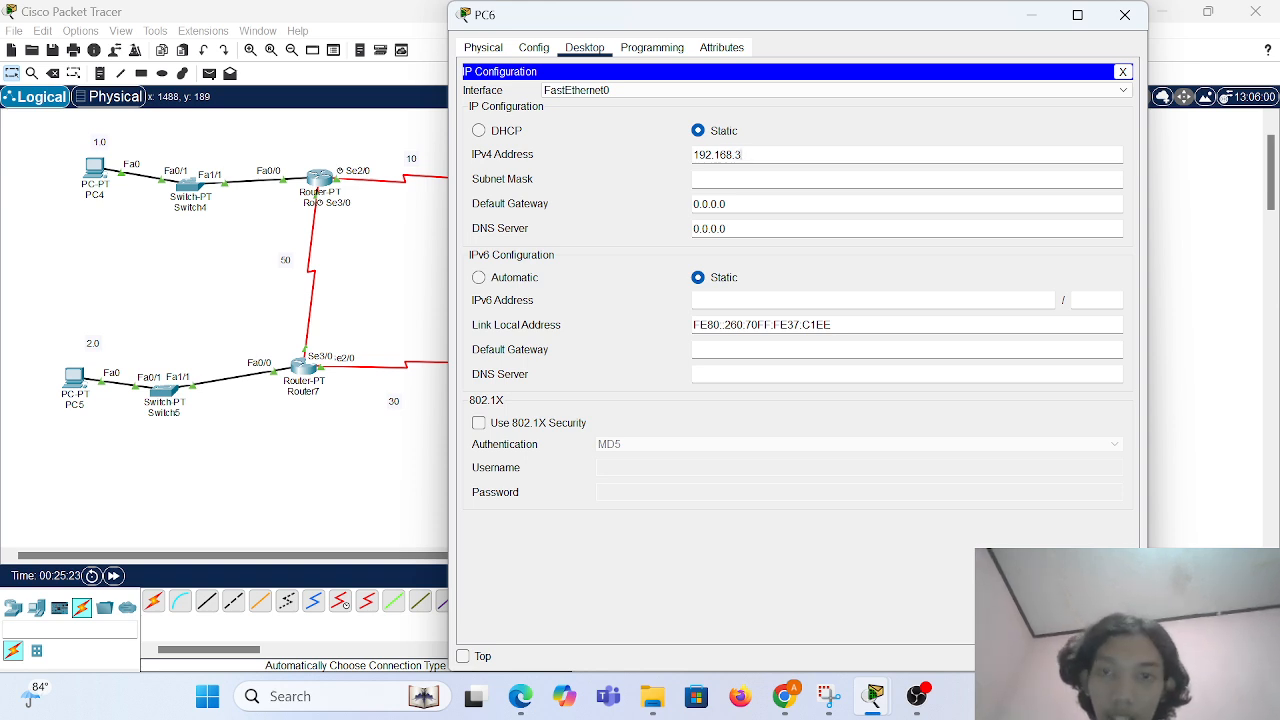
pyautogui.press('Tab')
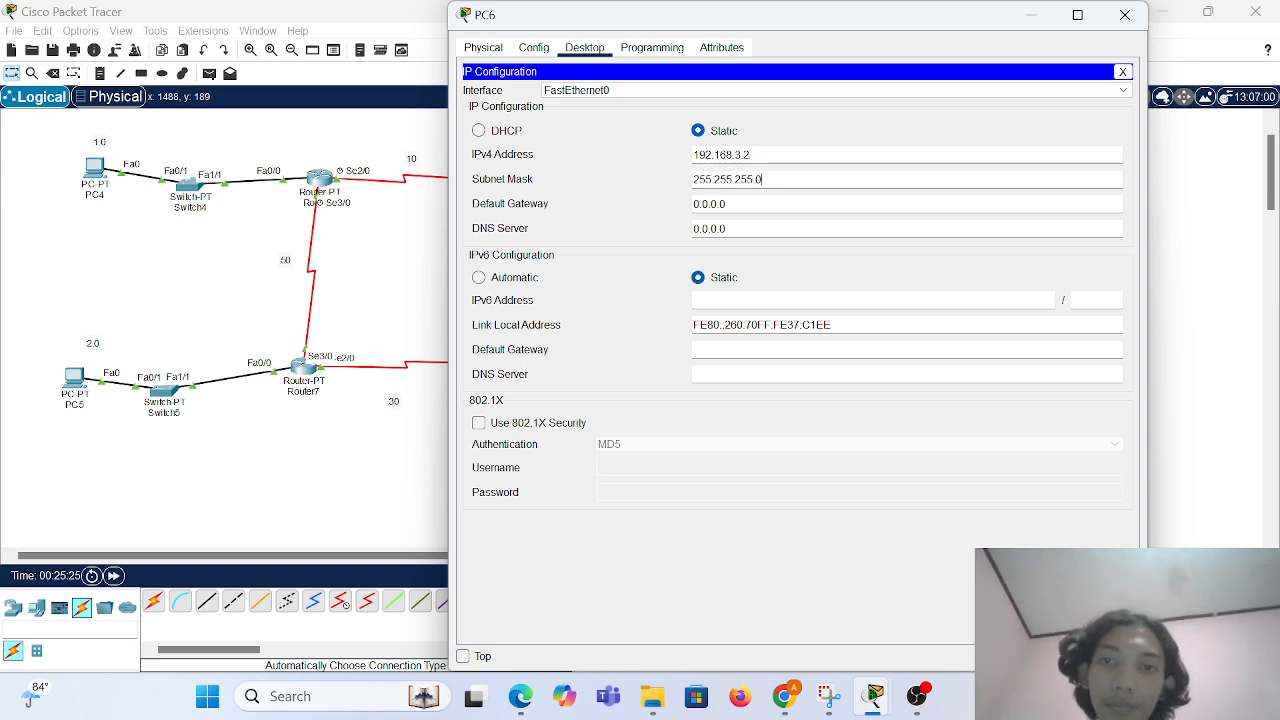
pyautogui.press('Tab')
pyautogui.write('192.168.1.2')
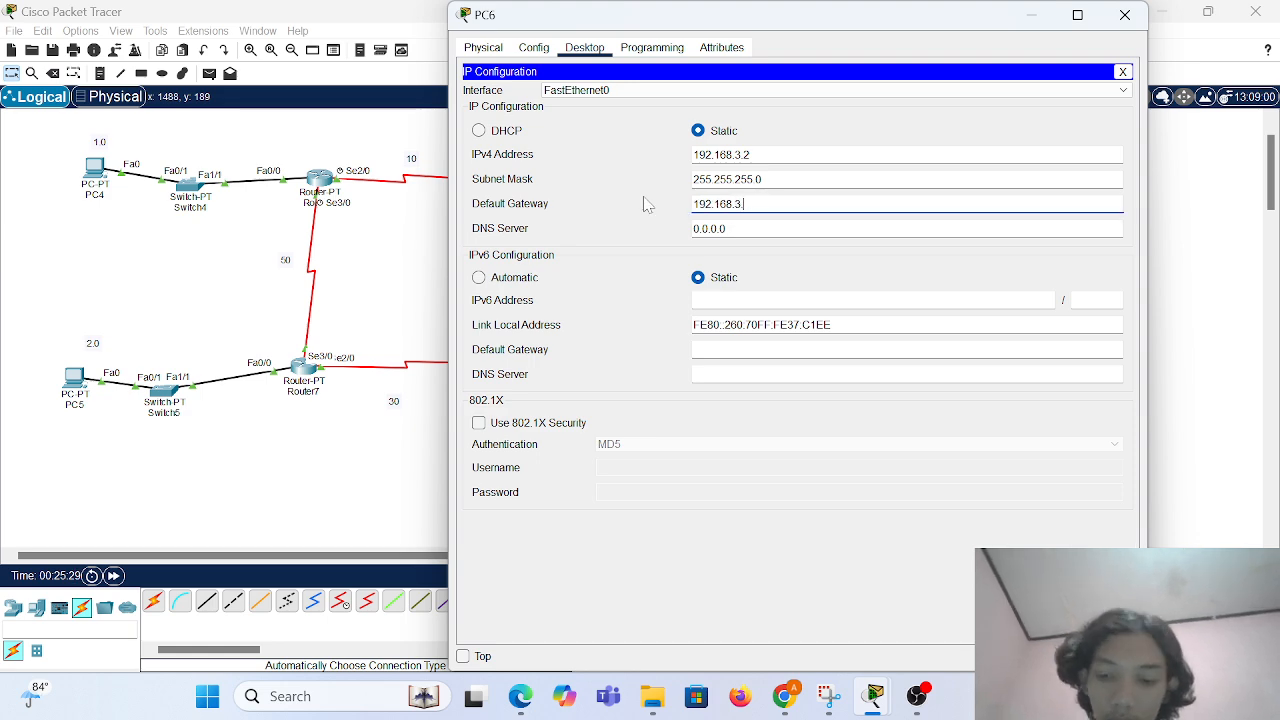
pyautogui.write('1')
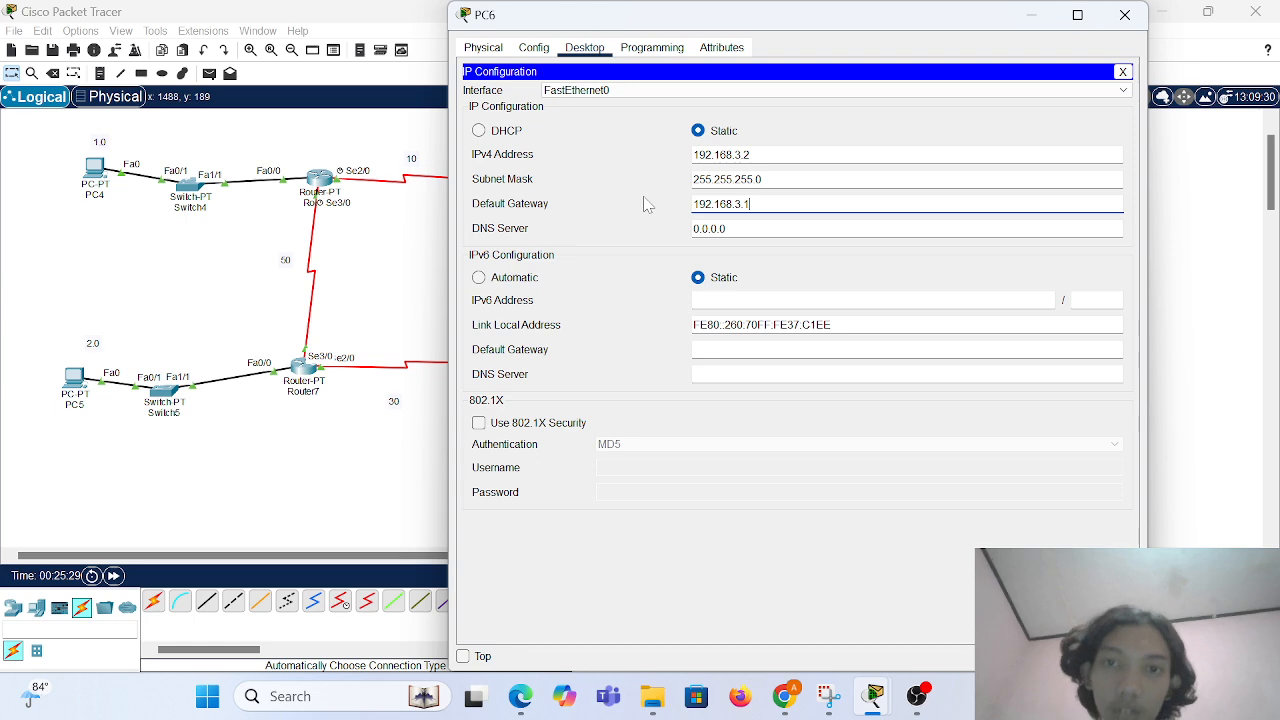
pyautogui.click(1120, 18)
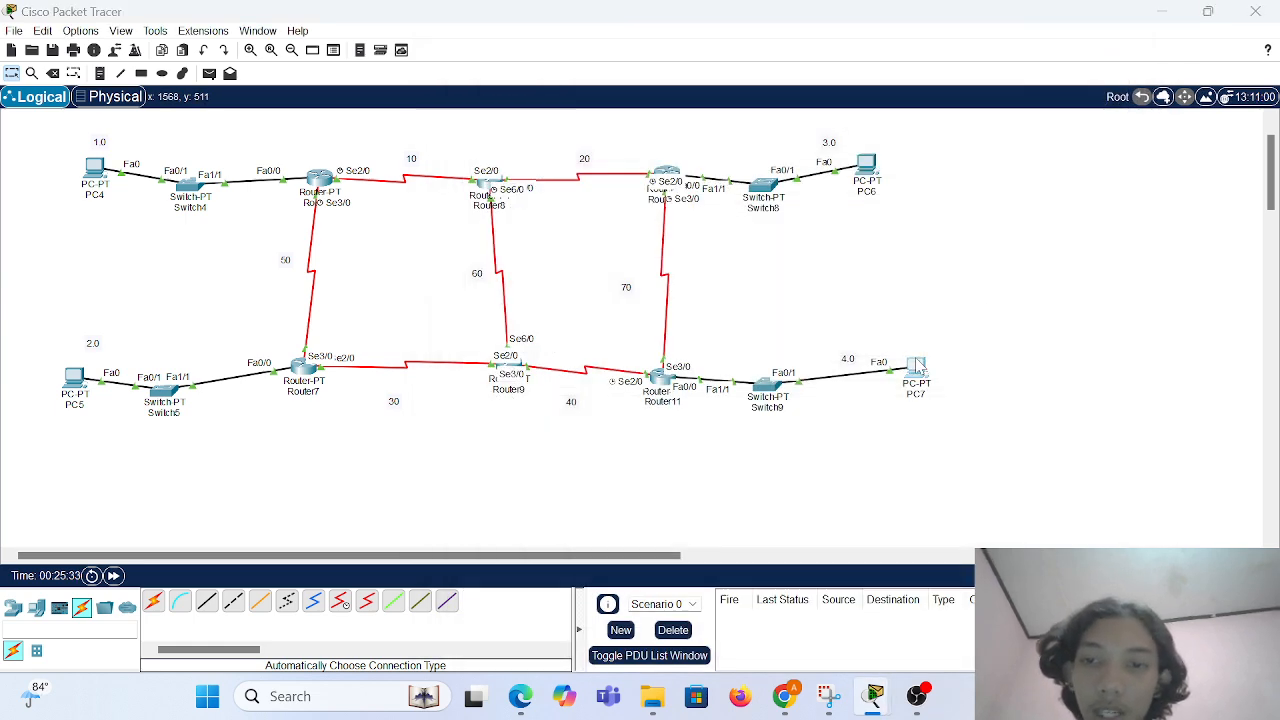
# Configure PC7 with static IPv4 address 192.168.4.2, subnet mask 255.255.255.0 and default gateway 192.168.4.1.
pyautogui.click(917, 366)
pyautogui.click(584, 48)
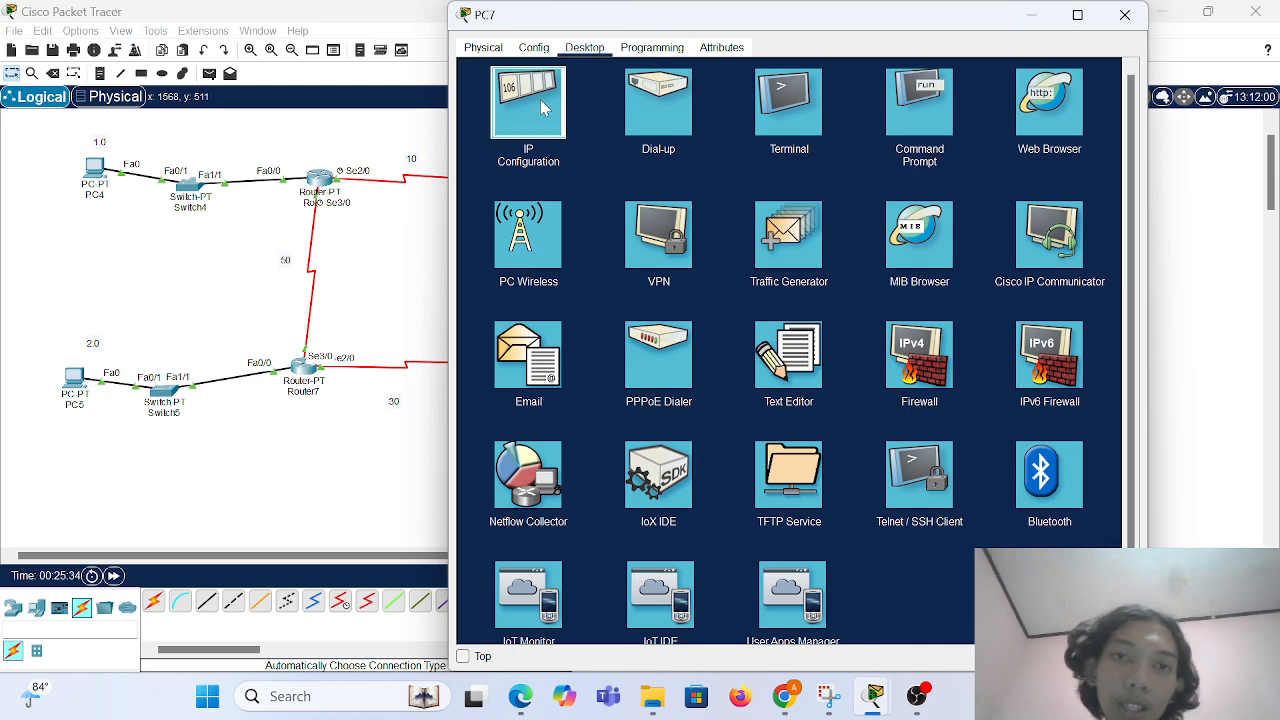
pyautogui.click(540, 107)
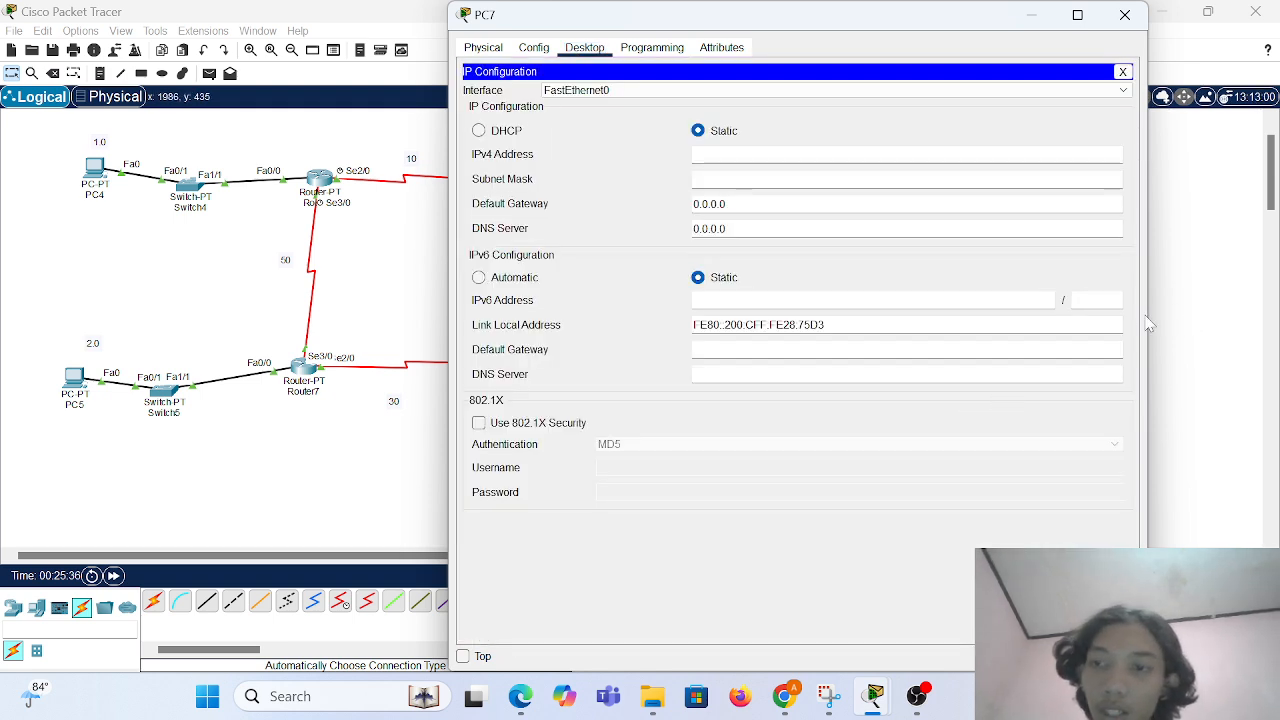
pyautogui.moveTo(1147, 322); pyautogui.dragTo(1143, 372)
pyautogui.write('192.168.1.2')
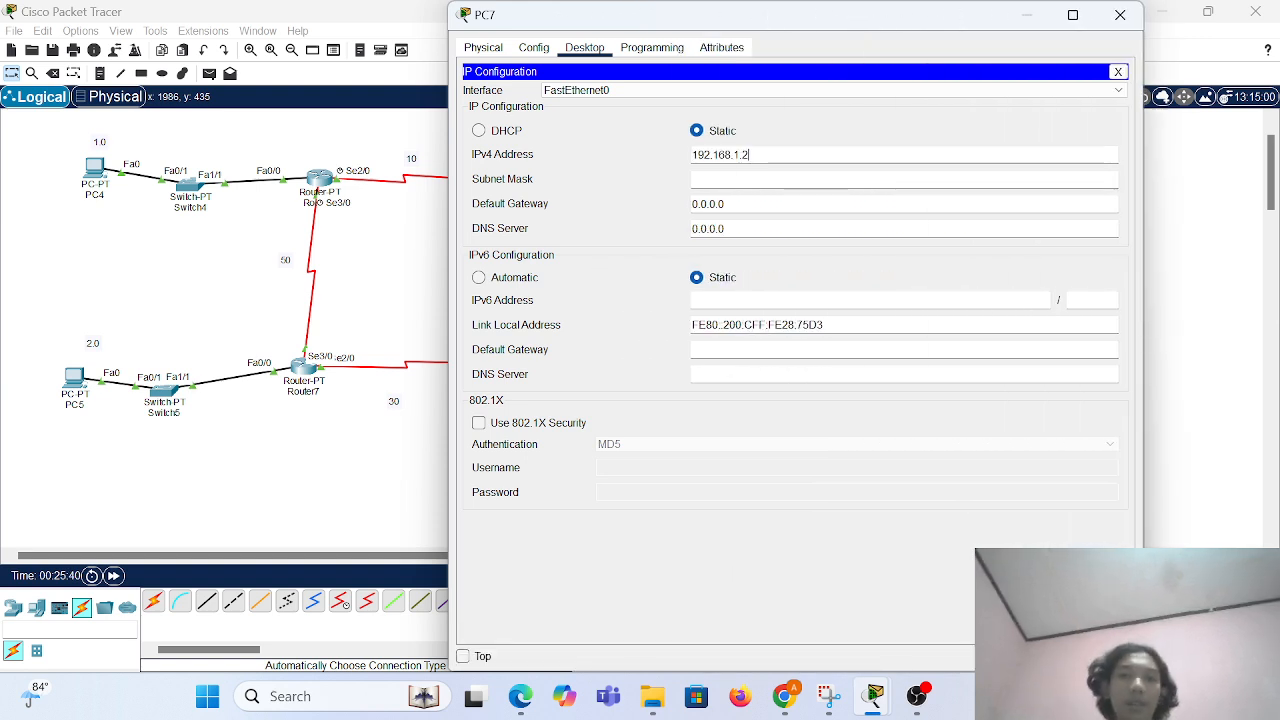
pyautogui.write('4.')
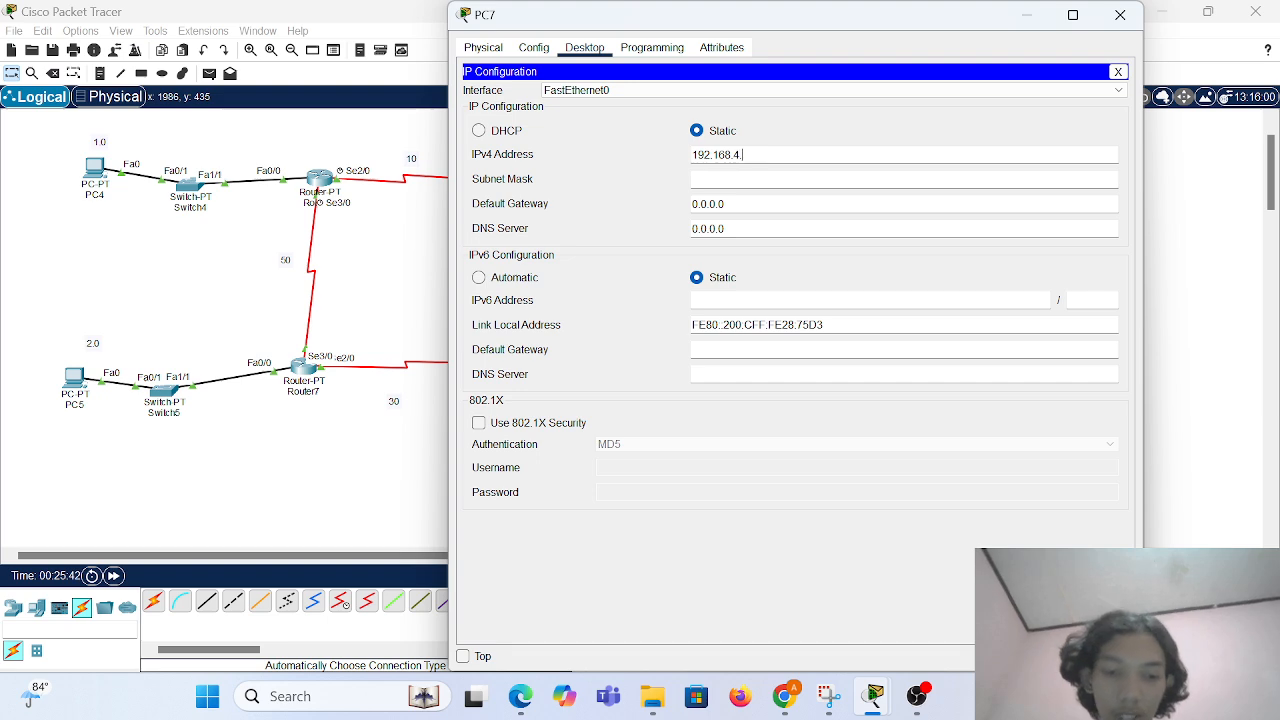
pyautogui.write('2')
pyautogui.press('Tab')
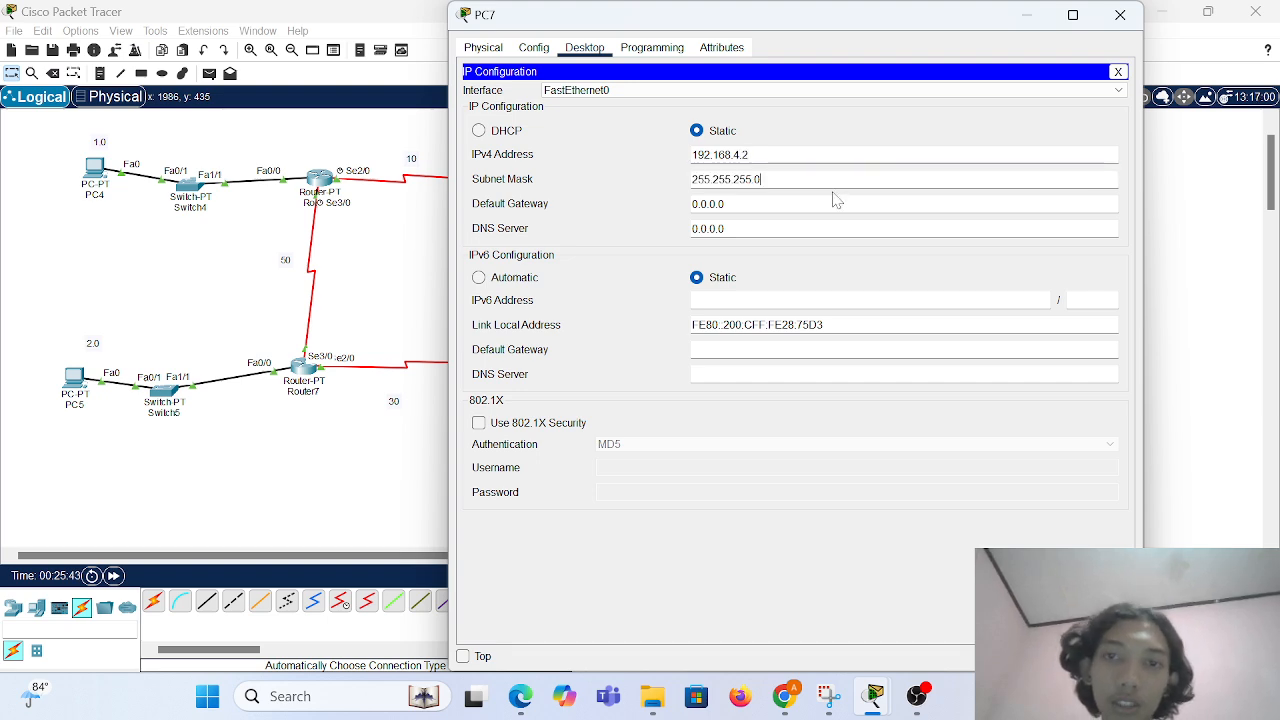
pyautogui.press('Tab')
pyautogui.write('192.168.')
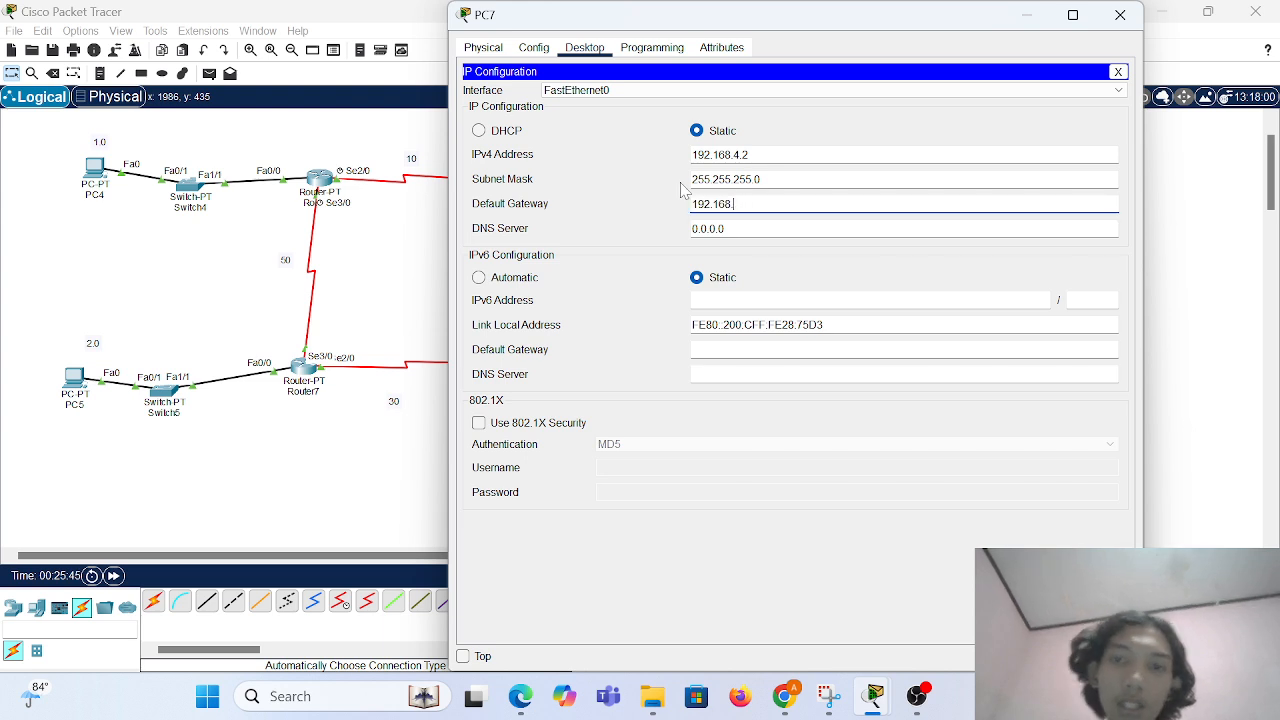
pyautogui.write('1.24.1')
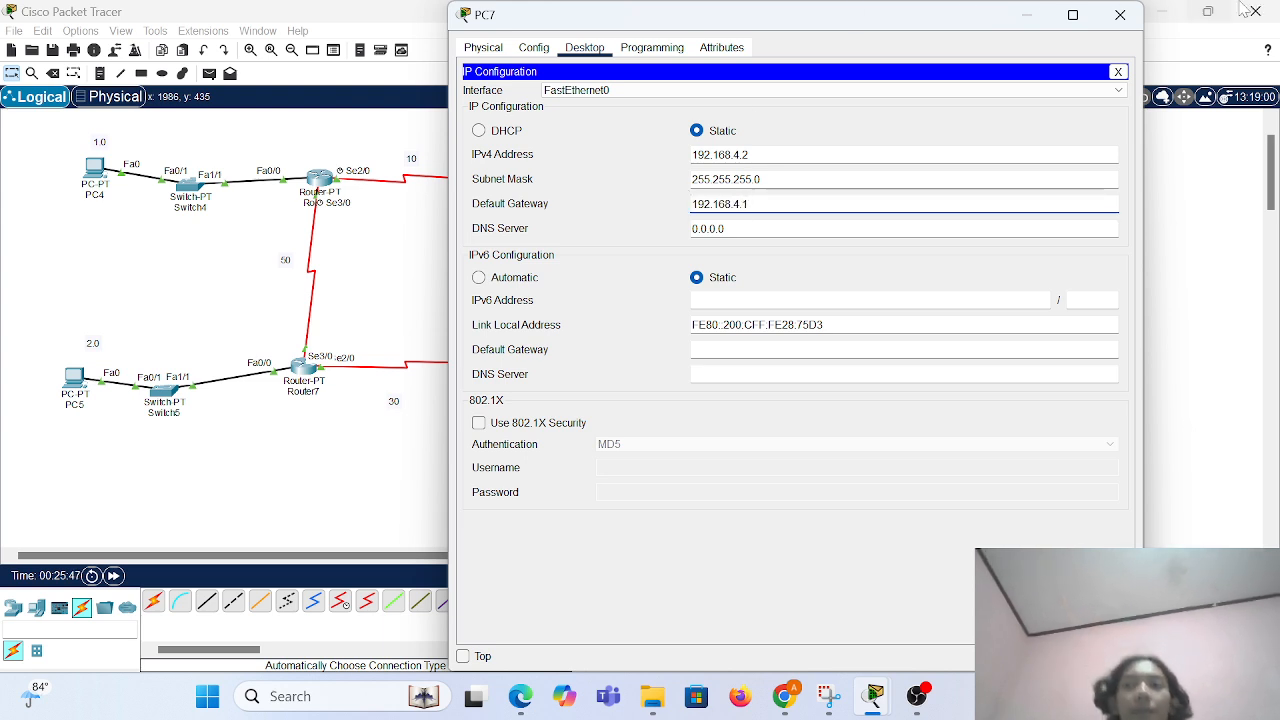
pyautogui.click(1122, 15)
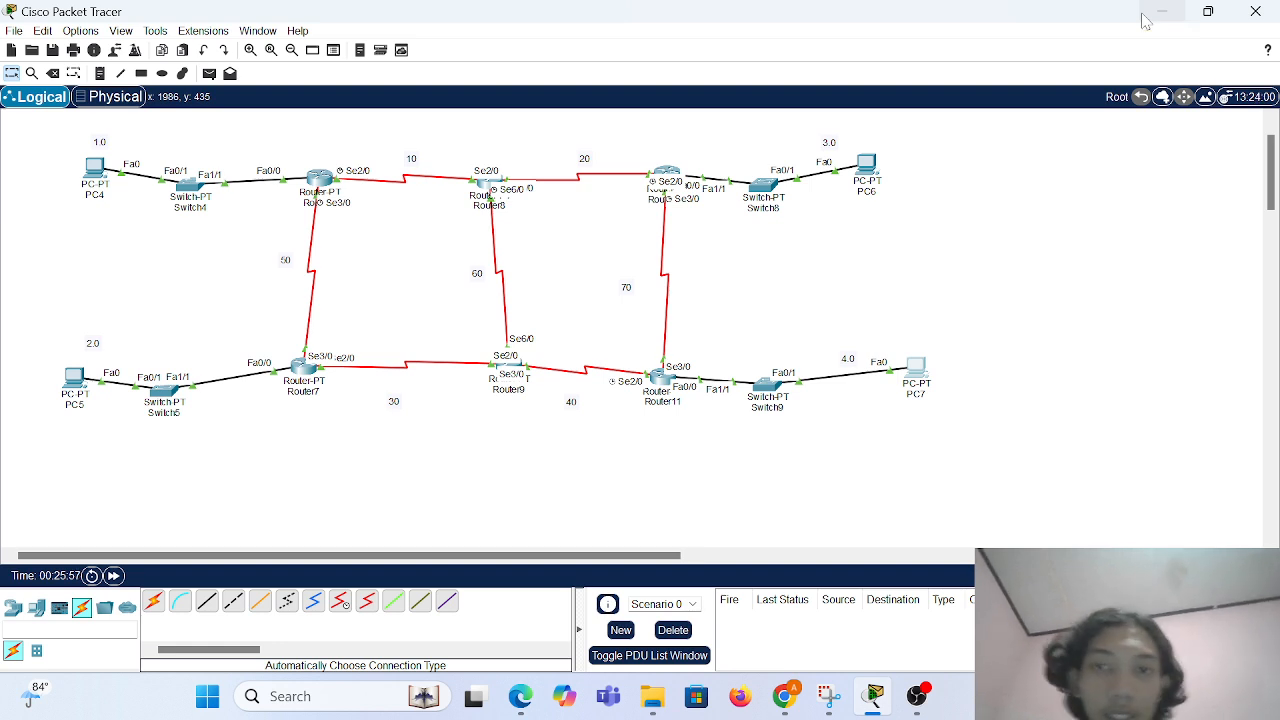
# Send a simple PDU from PC4 to PC6 to test connectivity.
pyautogui.press('p')
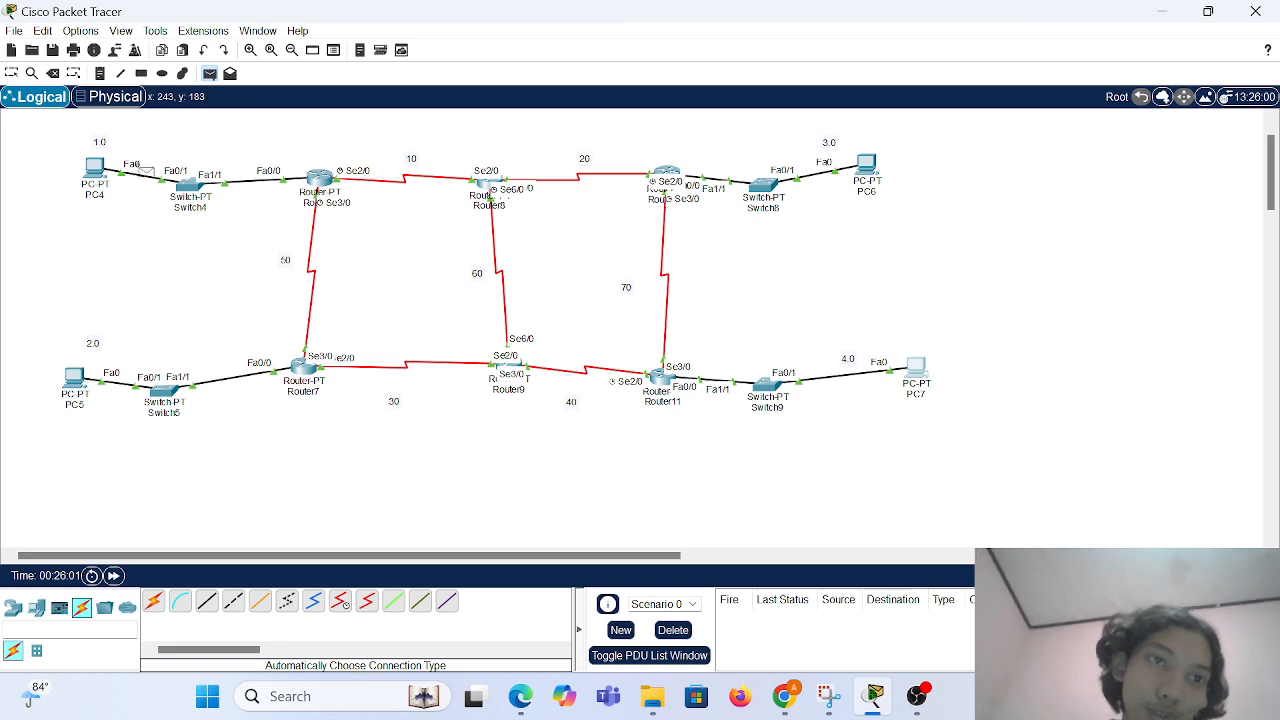
pyautogui.click(97, 165)
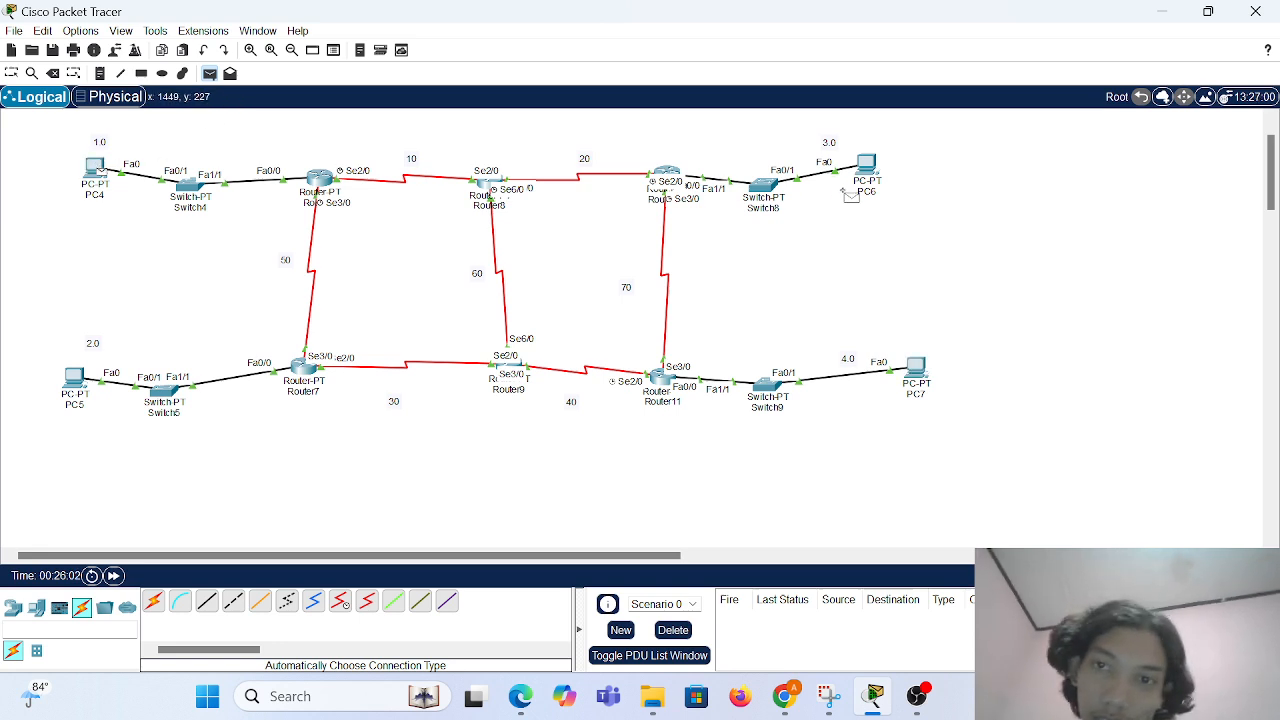
pyautogui.click(866, 166)
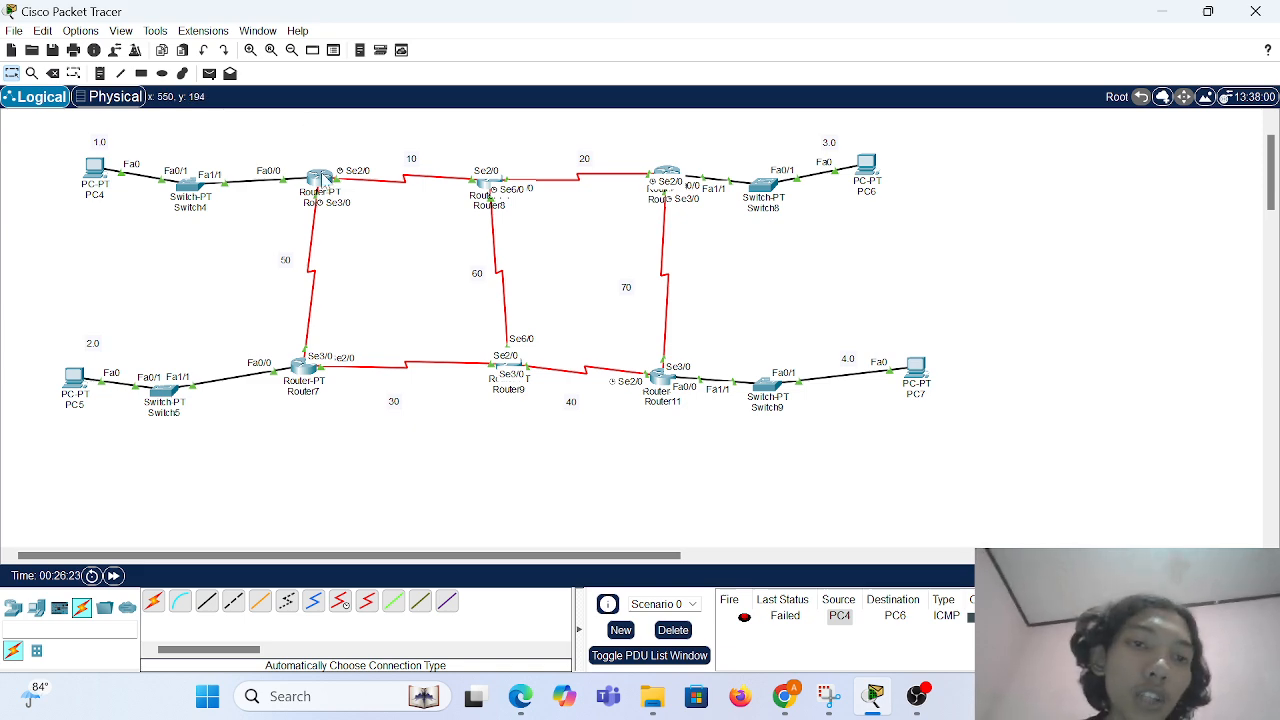
# Enter RIP configuration on Router6 and set it to version 2 with the command v 2.
pyautogui.click(320, 180)
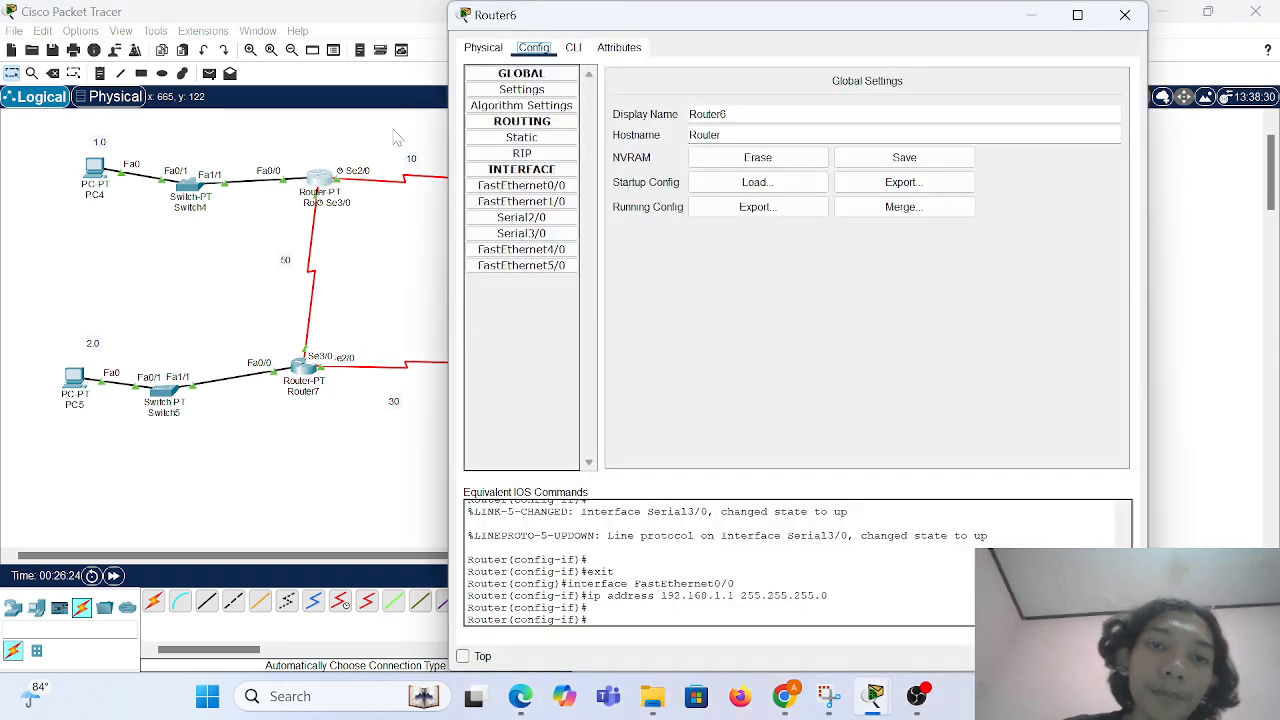
pyautogui.click(513, 156)
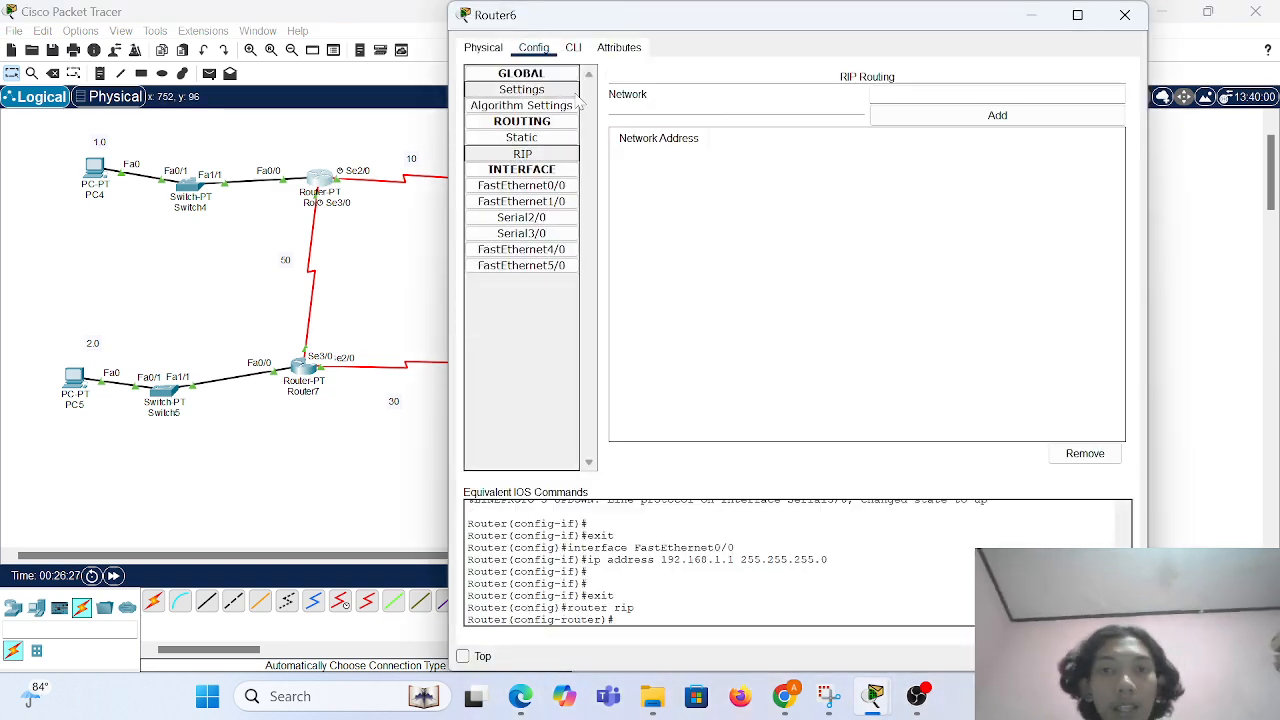
pyautogui.click(574, 50)
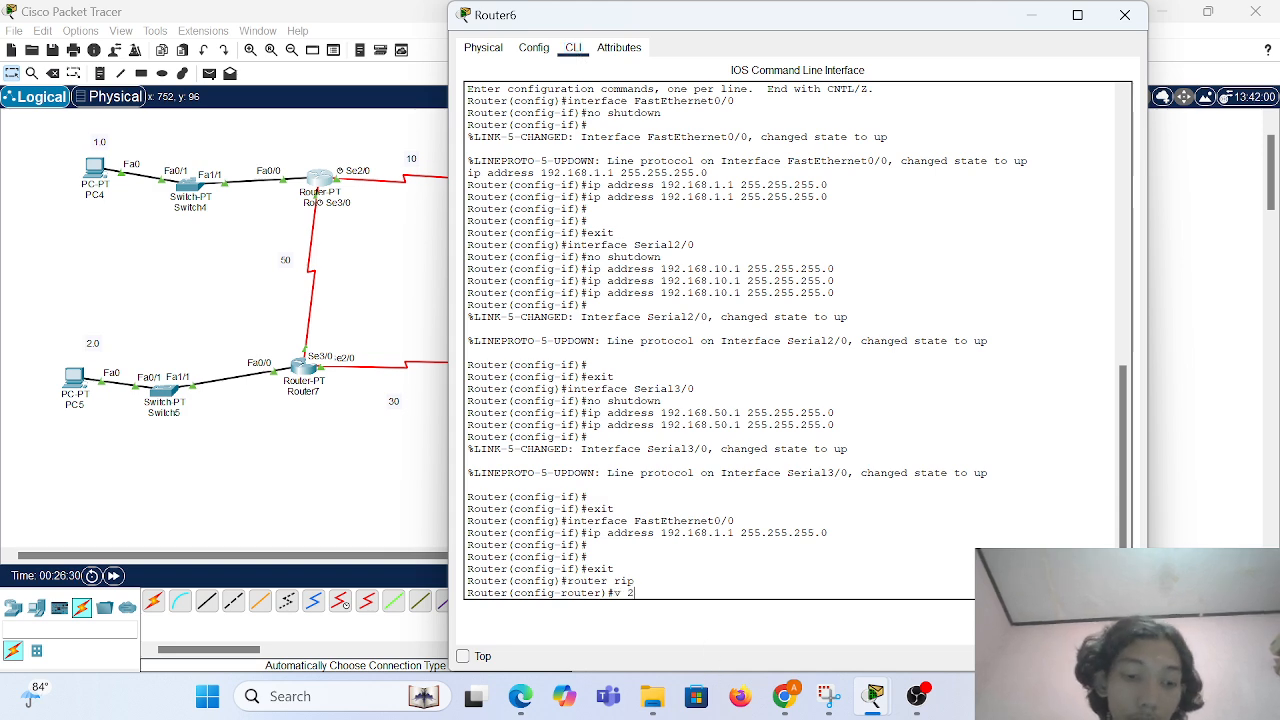
pyautogui.write('v 2')
pyautogui.press('Return')
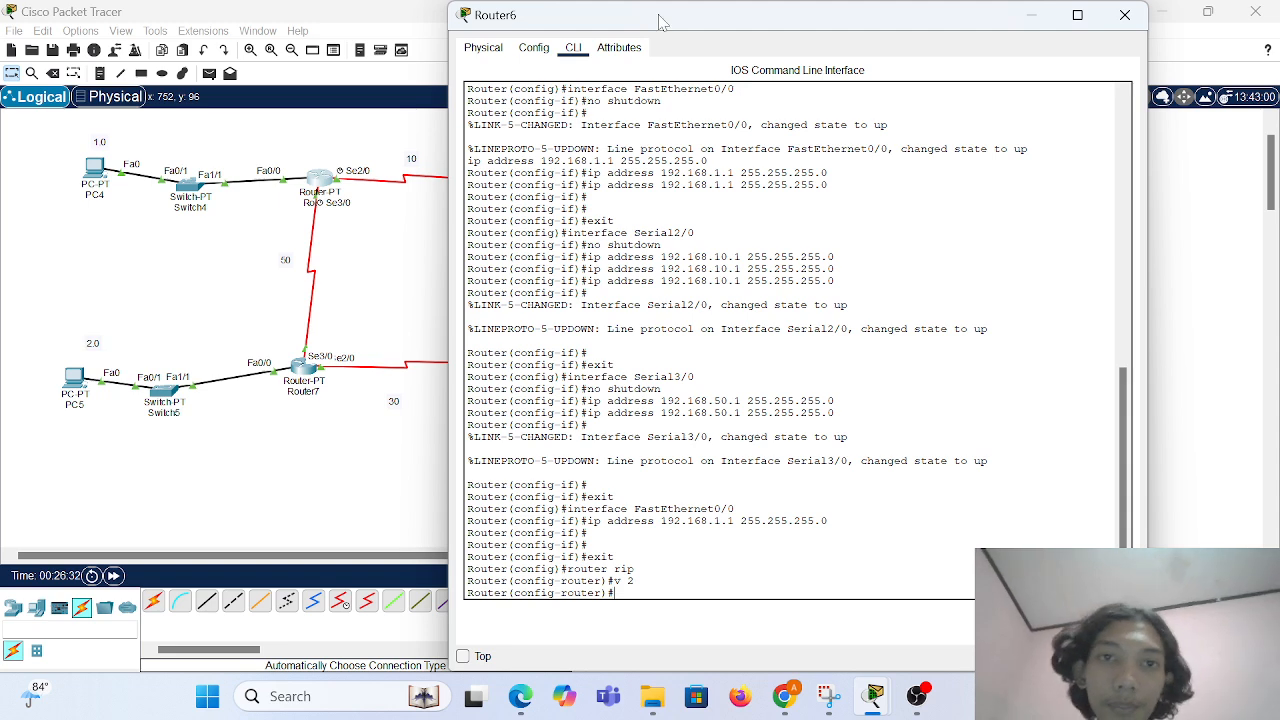
# Add the network 192.168.1.0 to Router6's RIP routing.
pyautogui.click(540, 50)
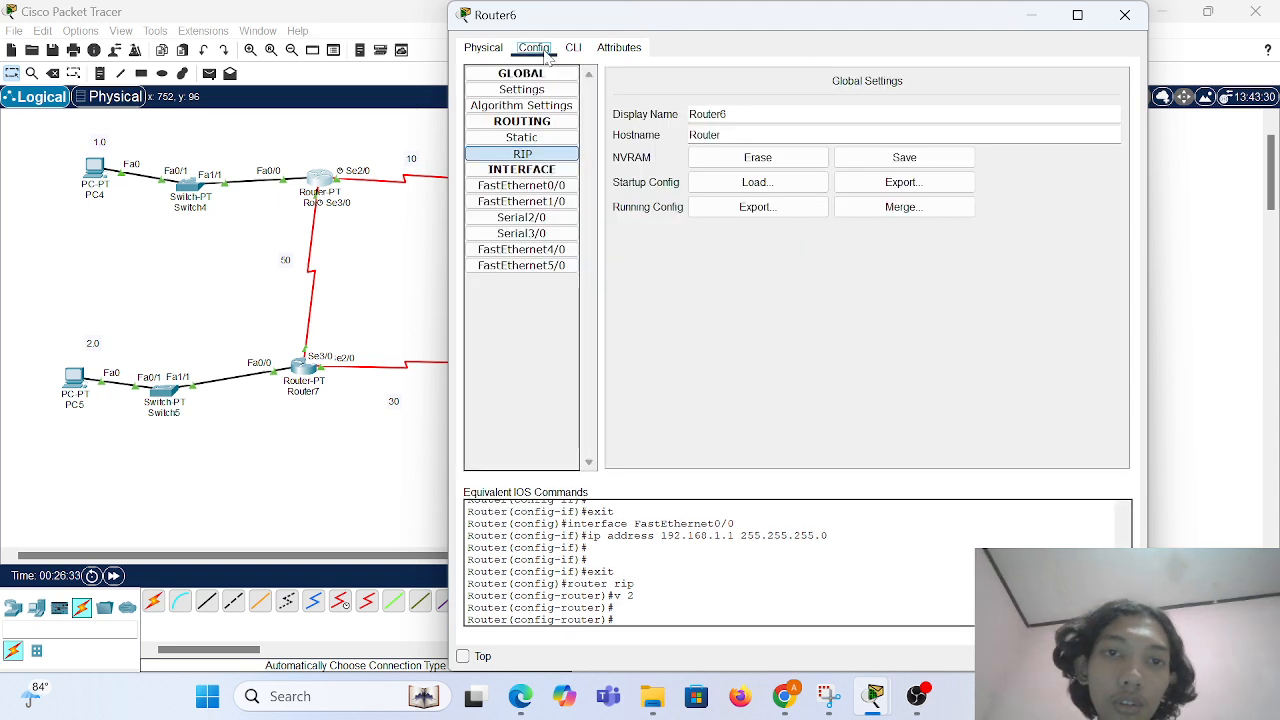
pyautogui.click(564, 155)
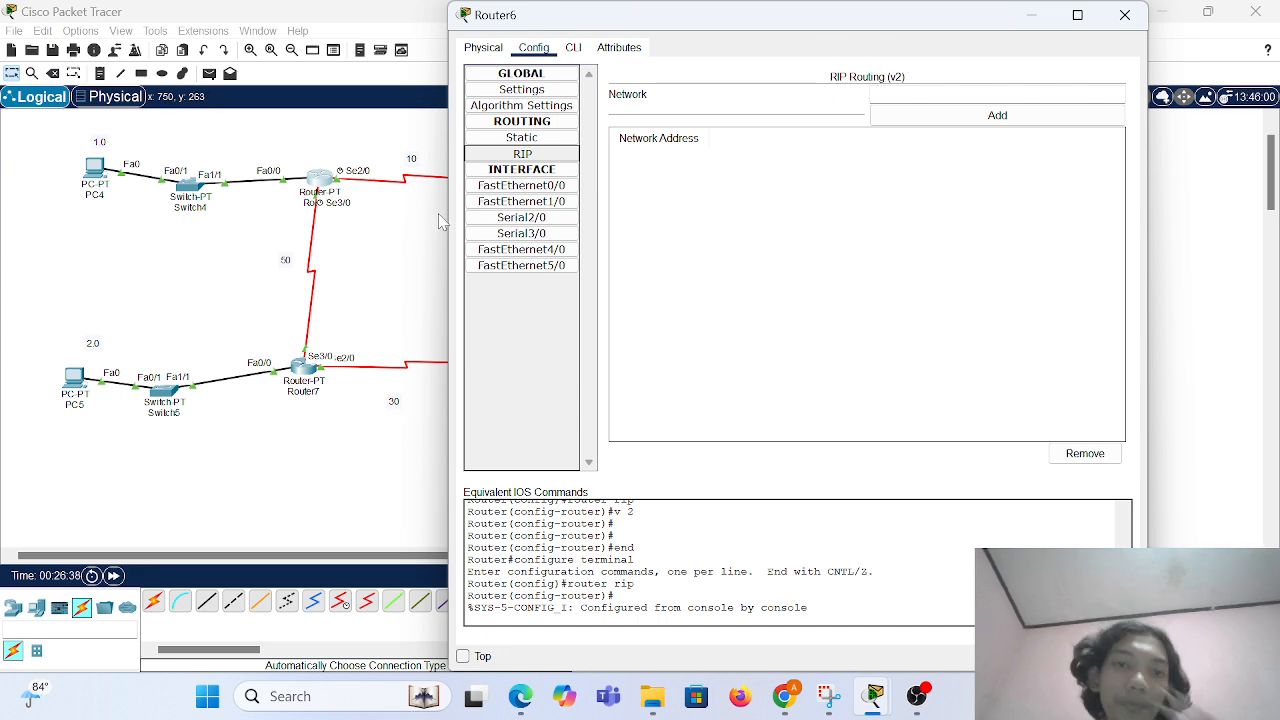
pyautogui.moveTo(443, 214); pyautogui.dragTo(505, 217)
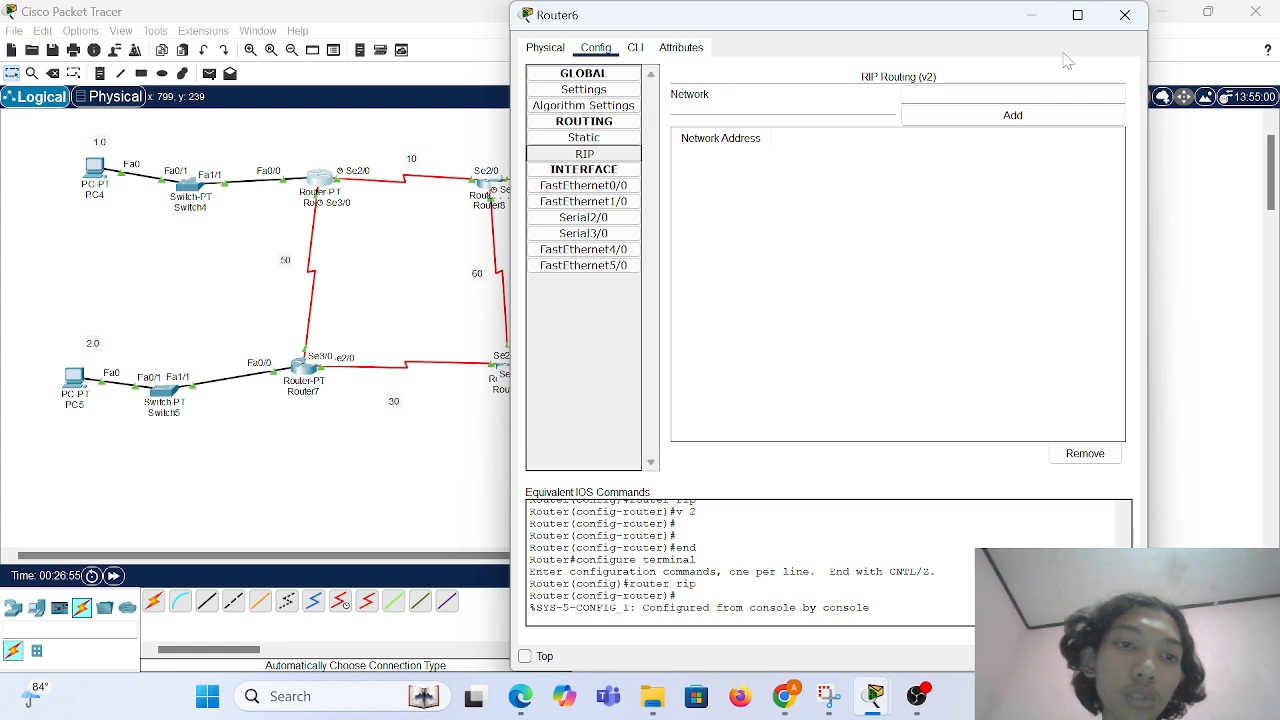
pyautogui.click(1048, 95)
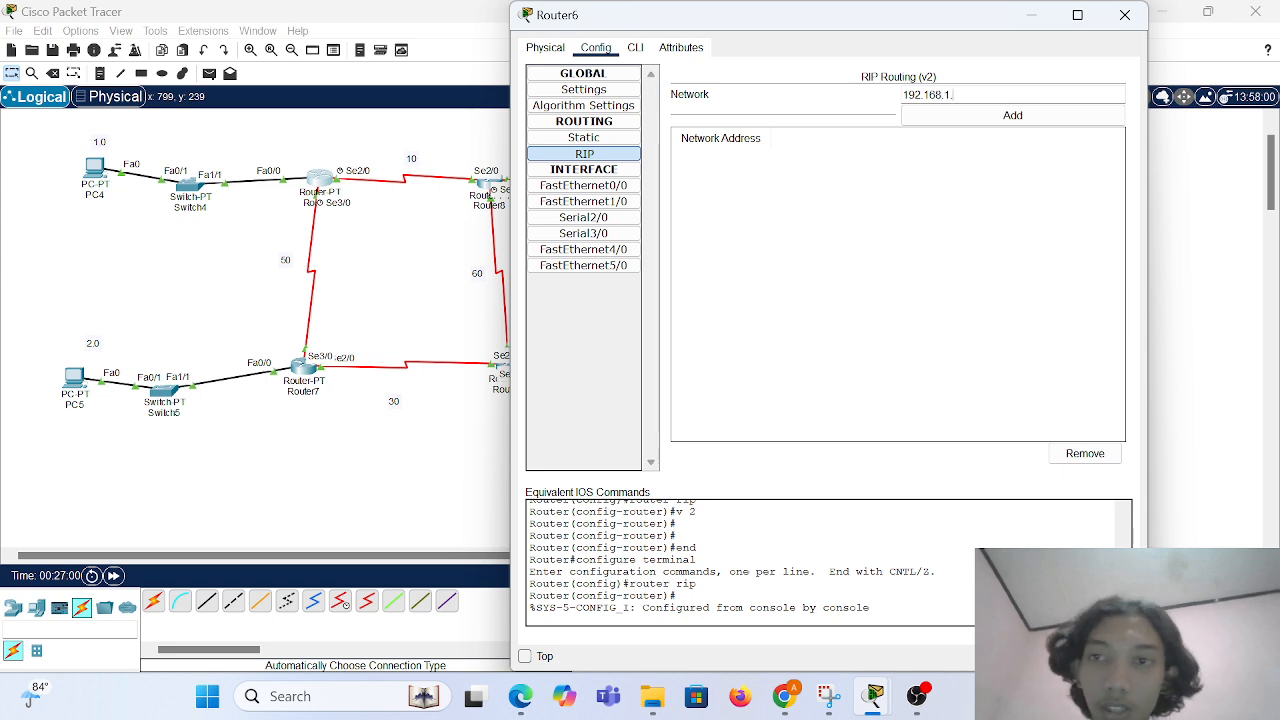
pyautogui.click(1049, 114)
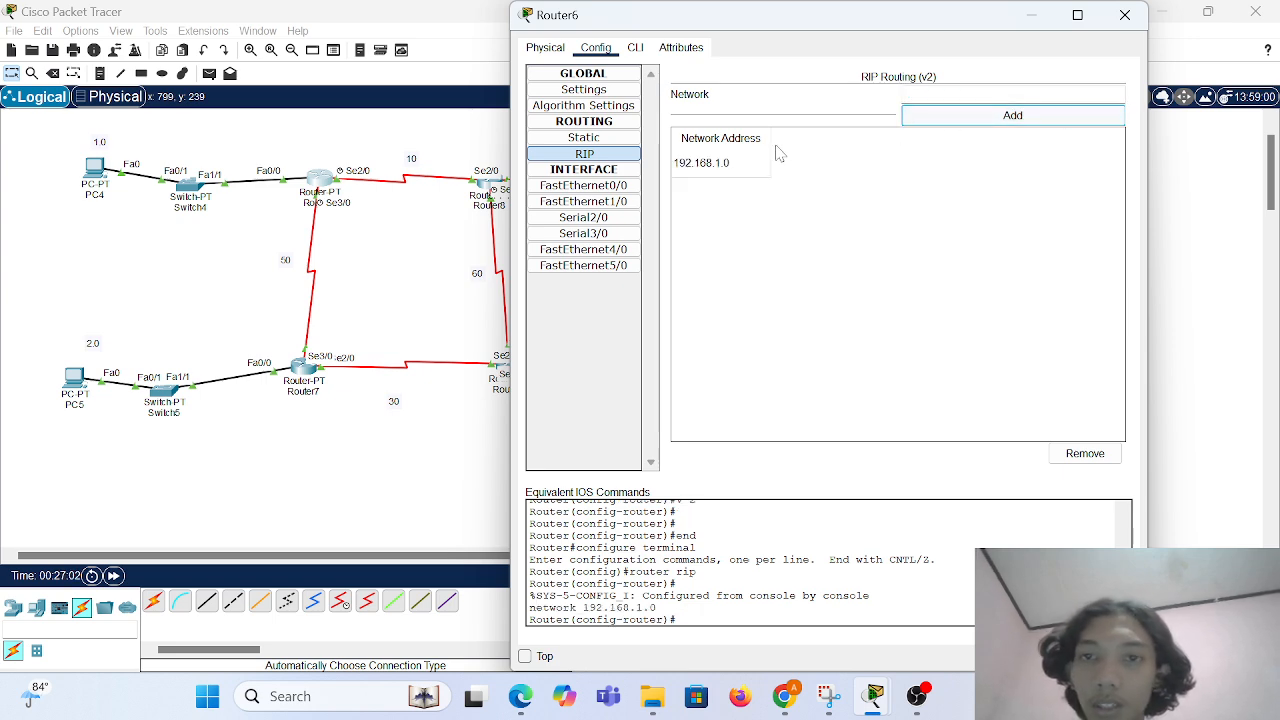
# Add the network 192.168.10.0 to Router6's RIP routing.
pyautogui.click(940, 94)
pyautogui.write('192.168.1.2')
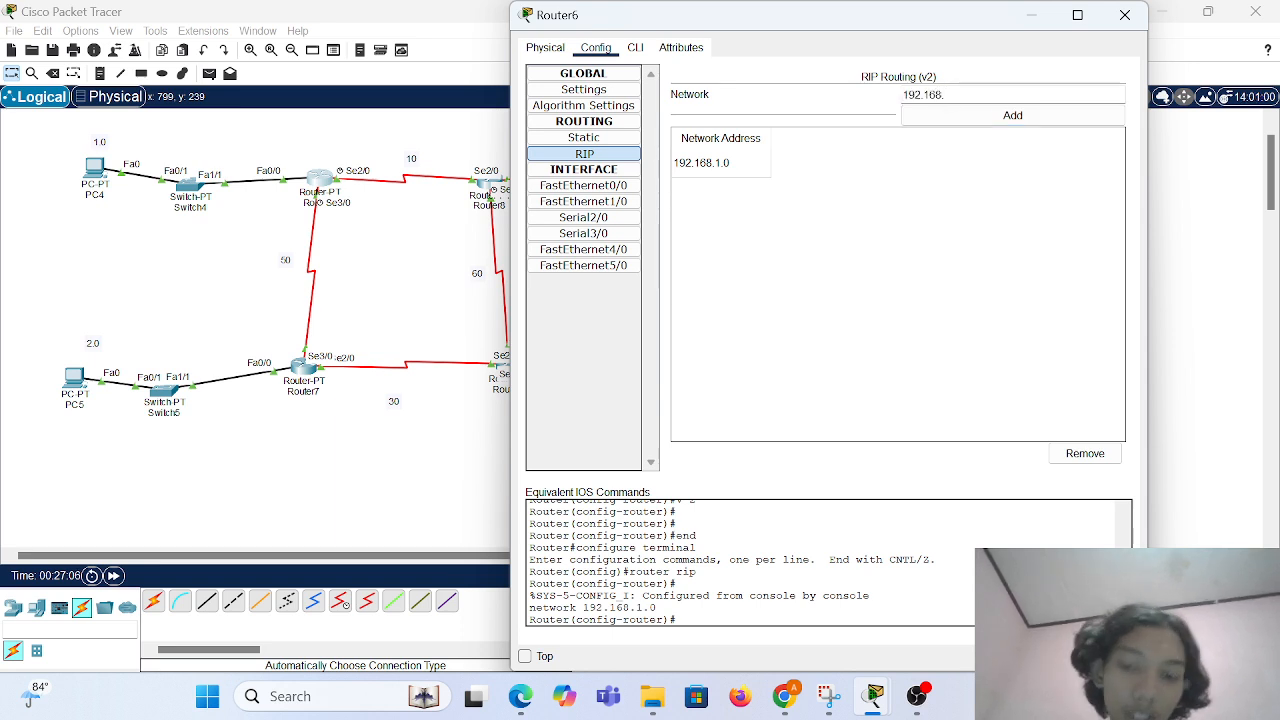
pyautogui.press('BackSpace')
pyautogui.press('BackSpace')
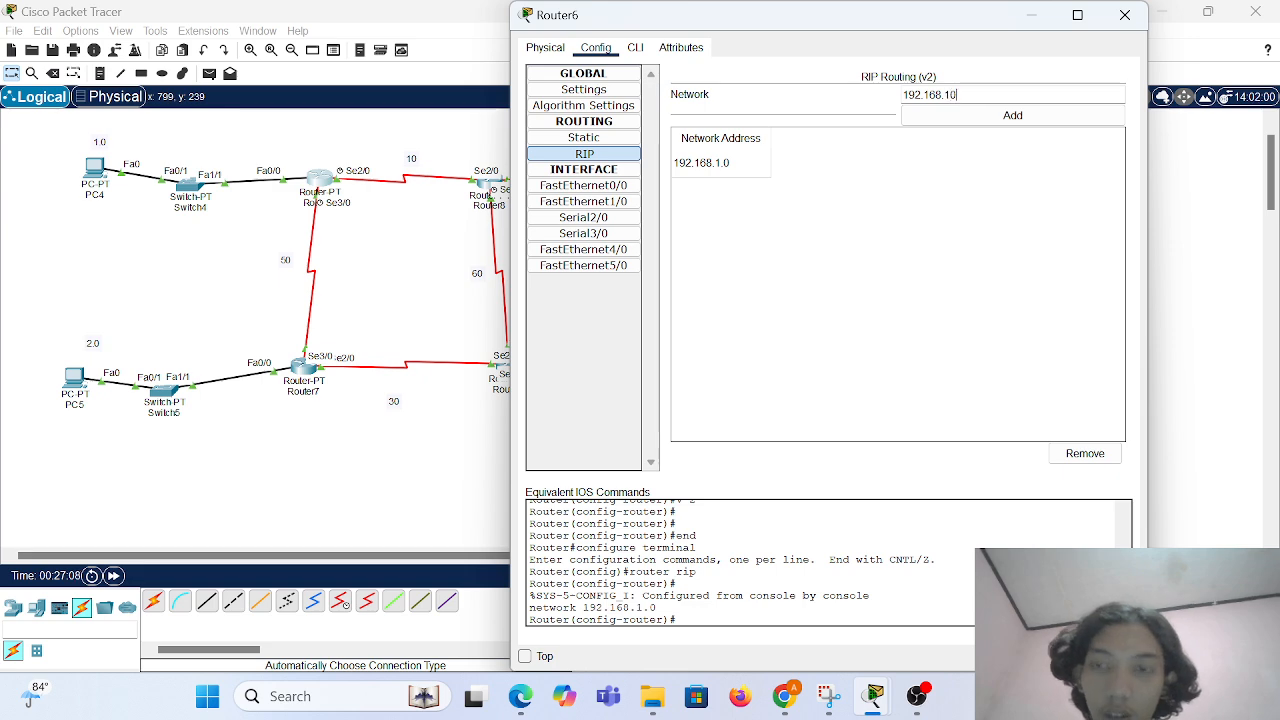
pyautogui.click(1013, 115)
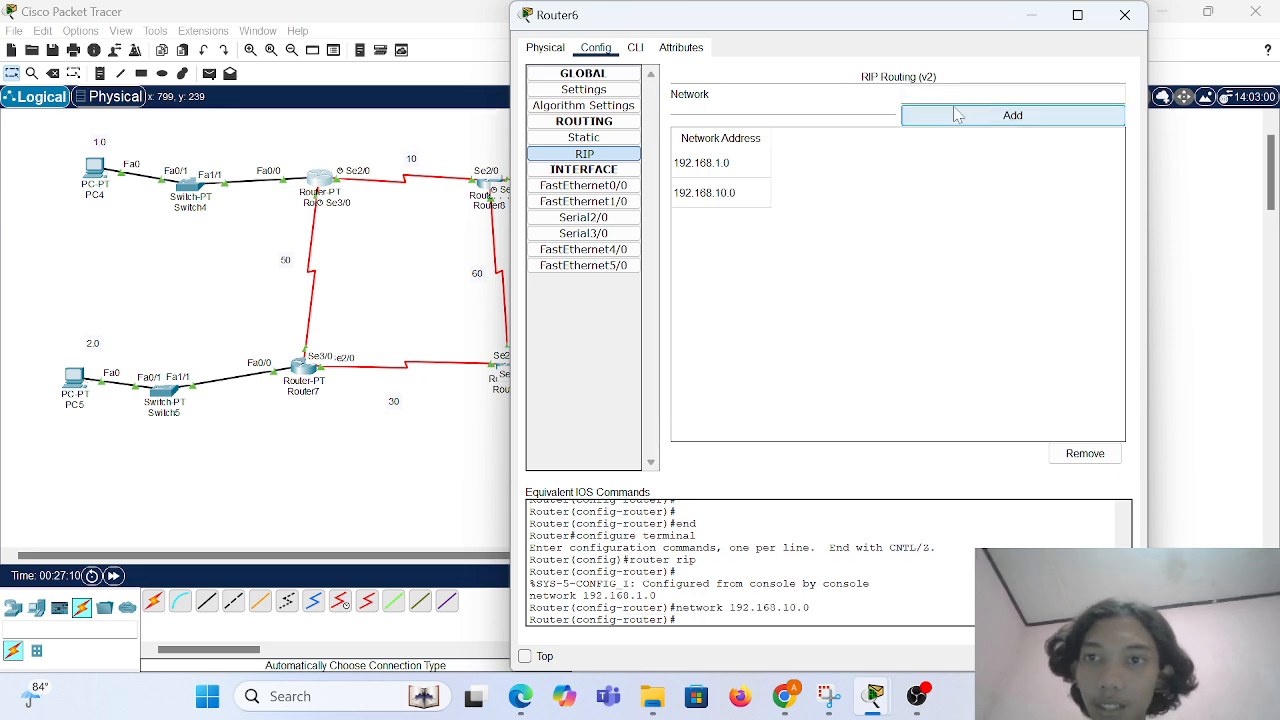
# Add the network 192.168.50.0 to Router6's RIP routing and close the router's settings.
pyautogui.write('192.168.1.2')
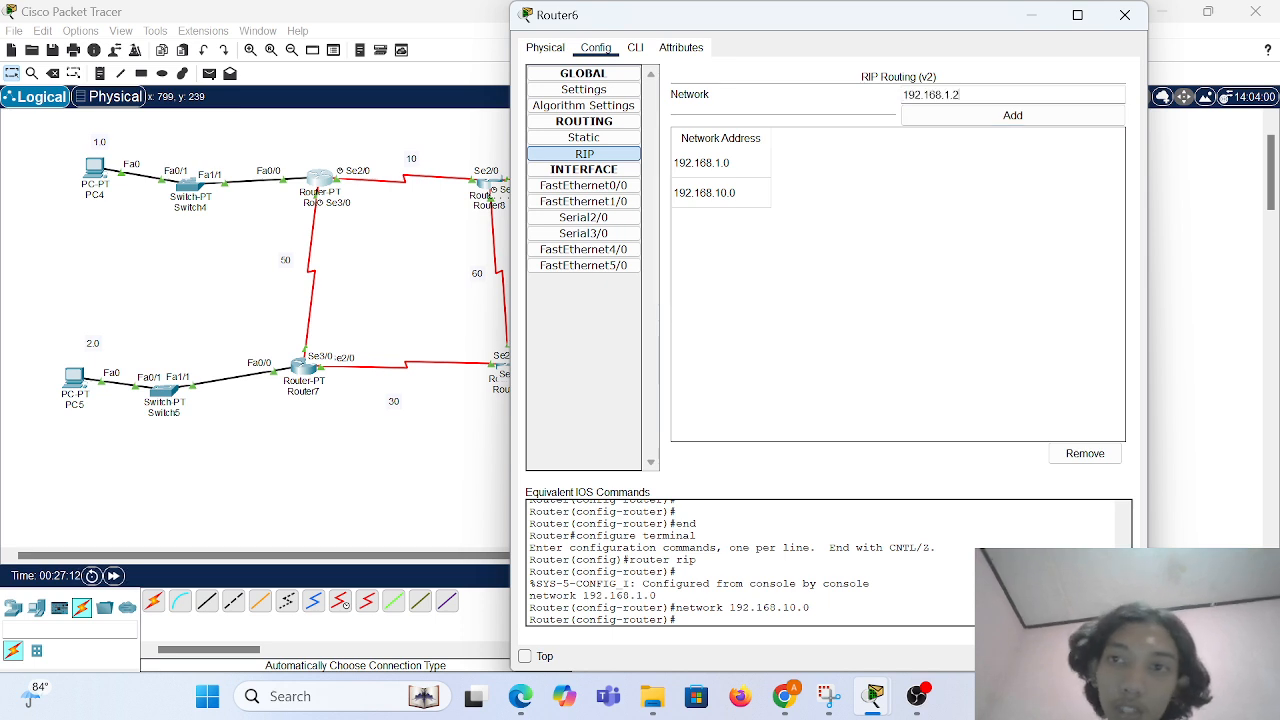
pyautogui.write('50.')
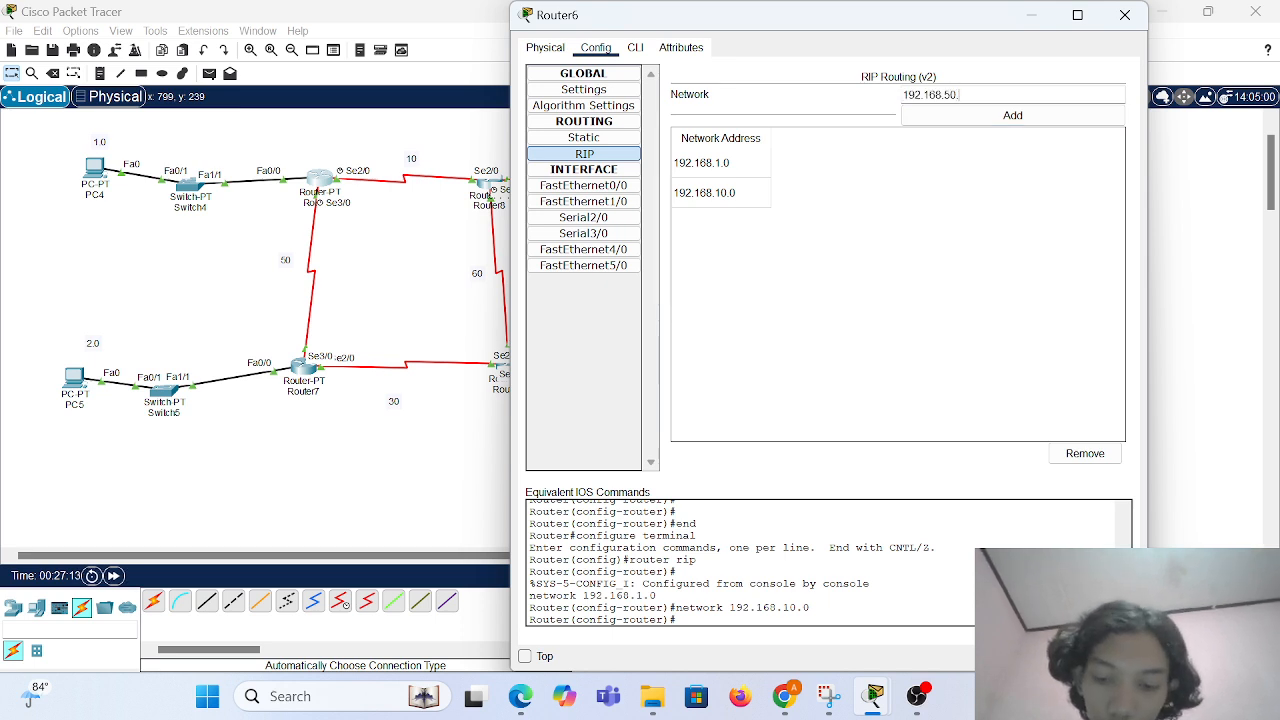
pyautogui.click(1013, 115)
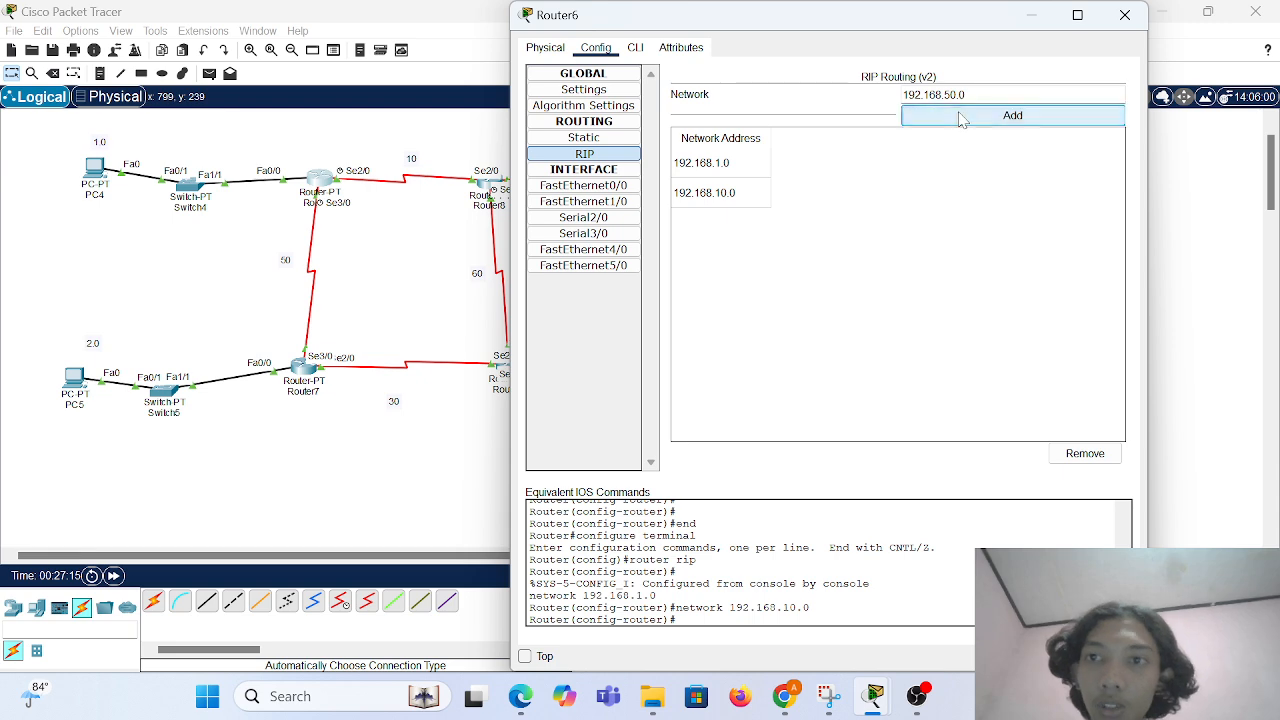
pyautogui.click(1138, 18)
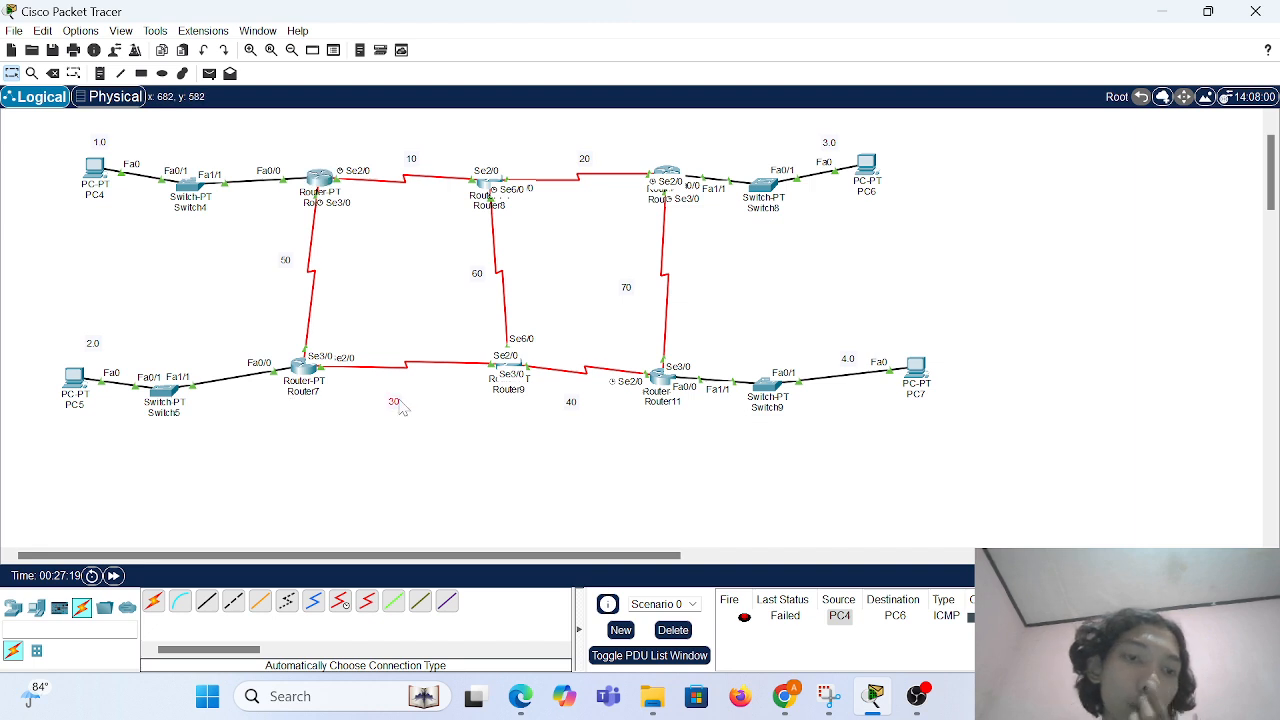
# Move the network label 30 slightly closer to the link between Router7 and Router9.
pyautogui.moveTo(399, 402); pyautogui.dragTo(415, 393)
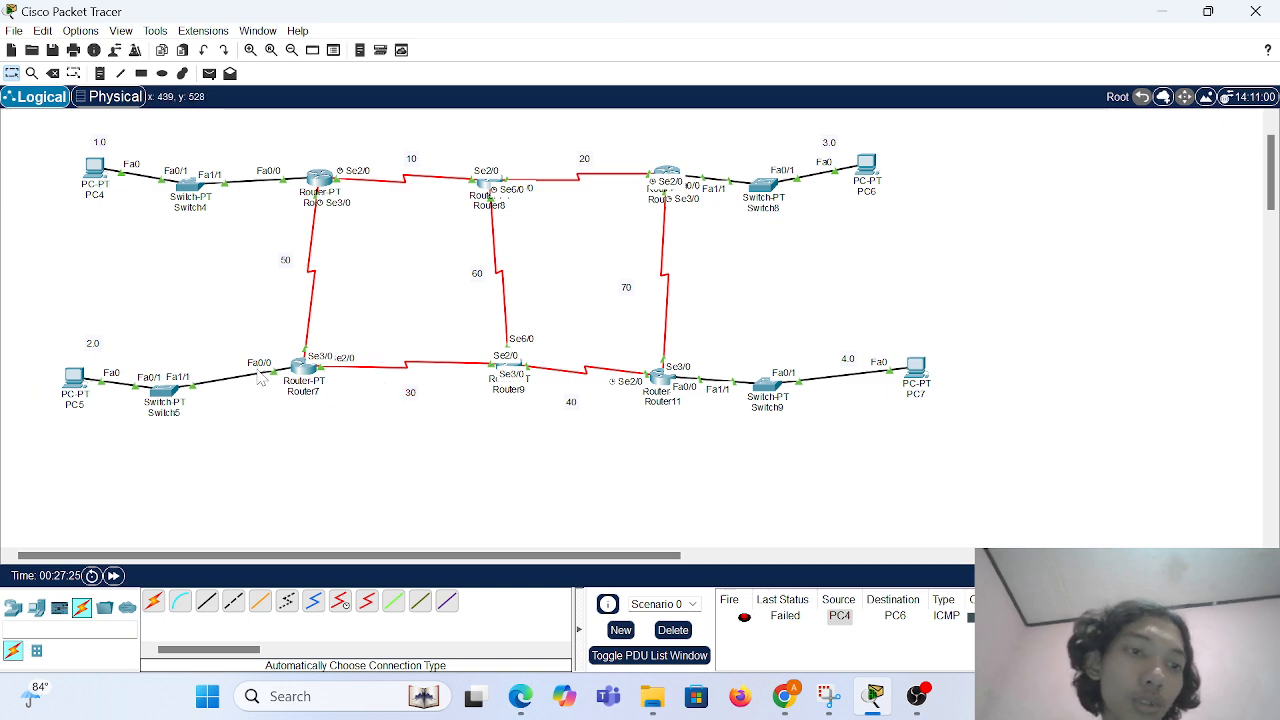
# Enter RIP configuration on Router7 and set it to version 2 with the command v 2.
pyautogui.click(303, 366)
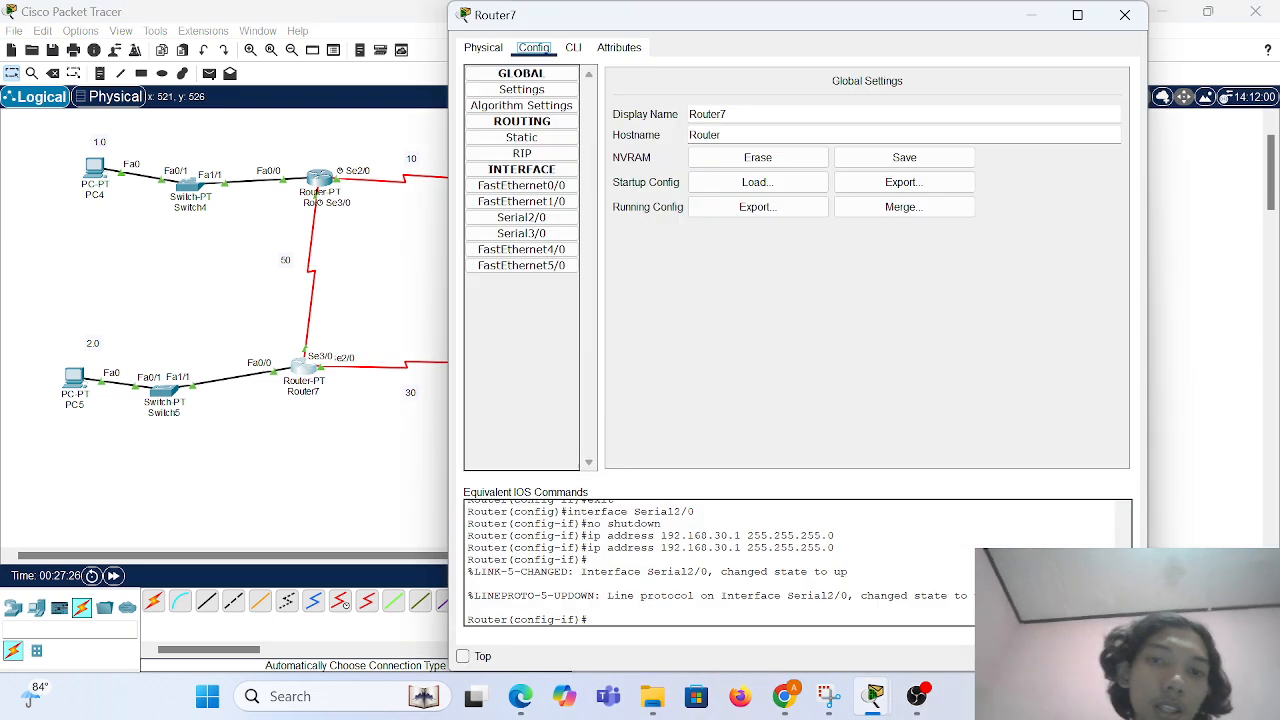
pyautogui.click(522, 153)
pyautogui.click(573, 48)
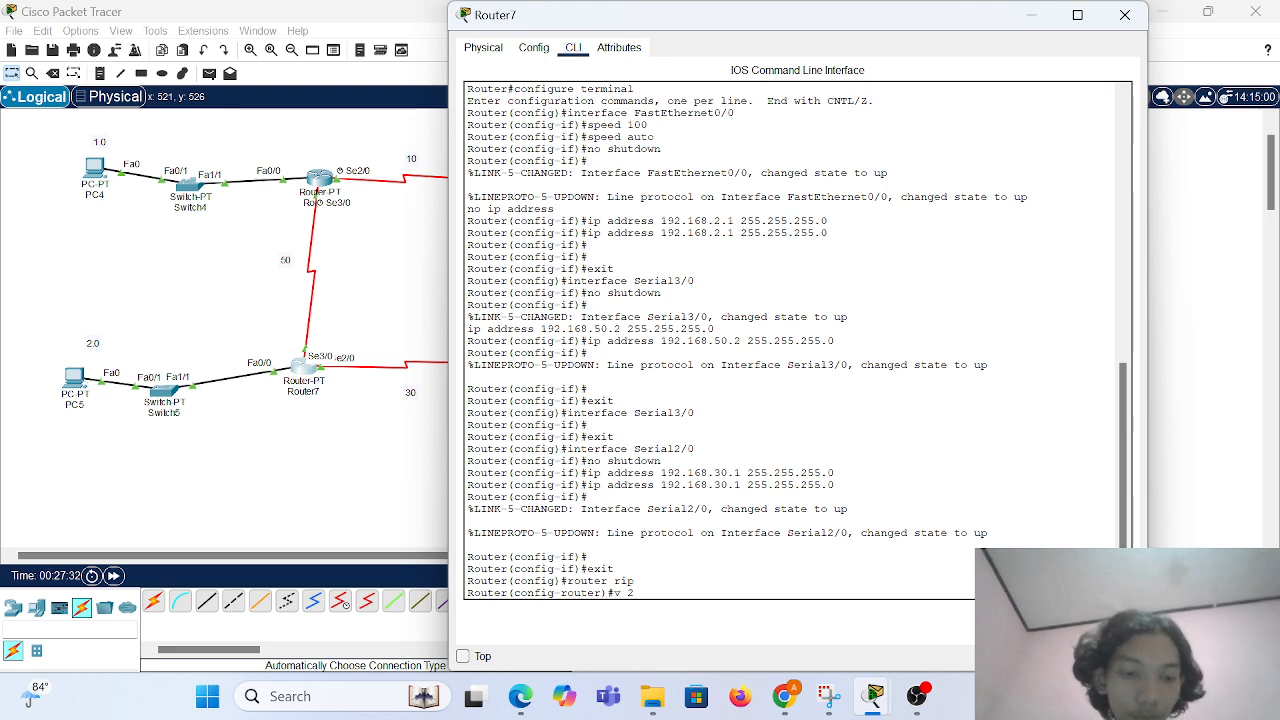
pyautogui.write('v 2')
pyautogui.press('Return')
# Add the network 192.168.2.0 to Router7's RIP routing.
pyautogui.click(534, 48)
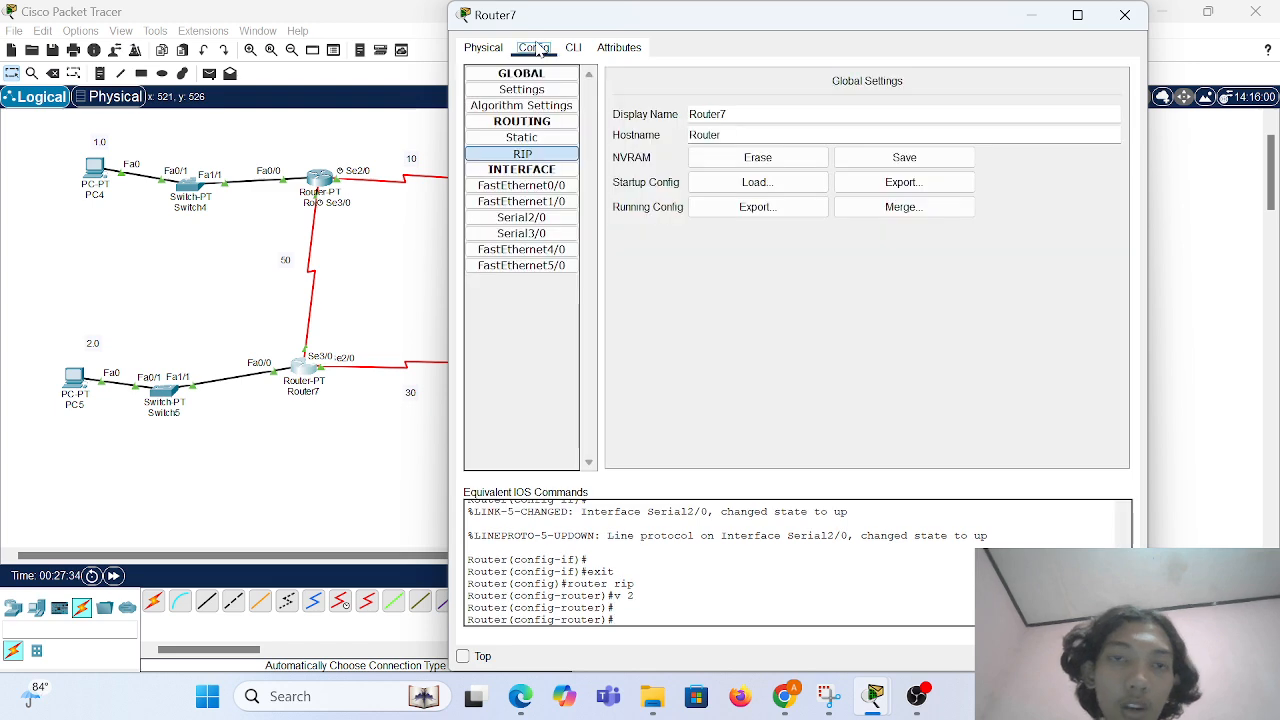
pyautogui.click(523, 154)
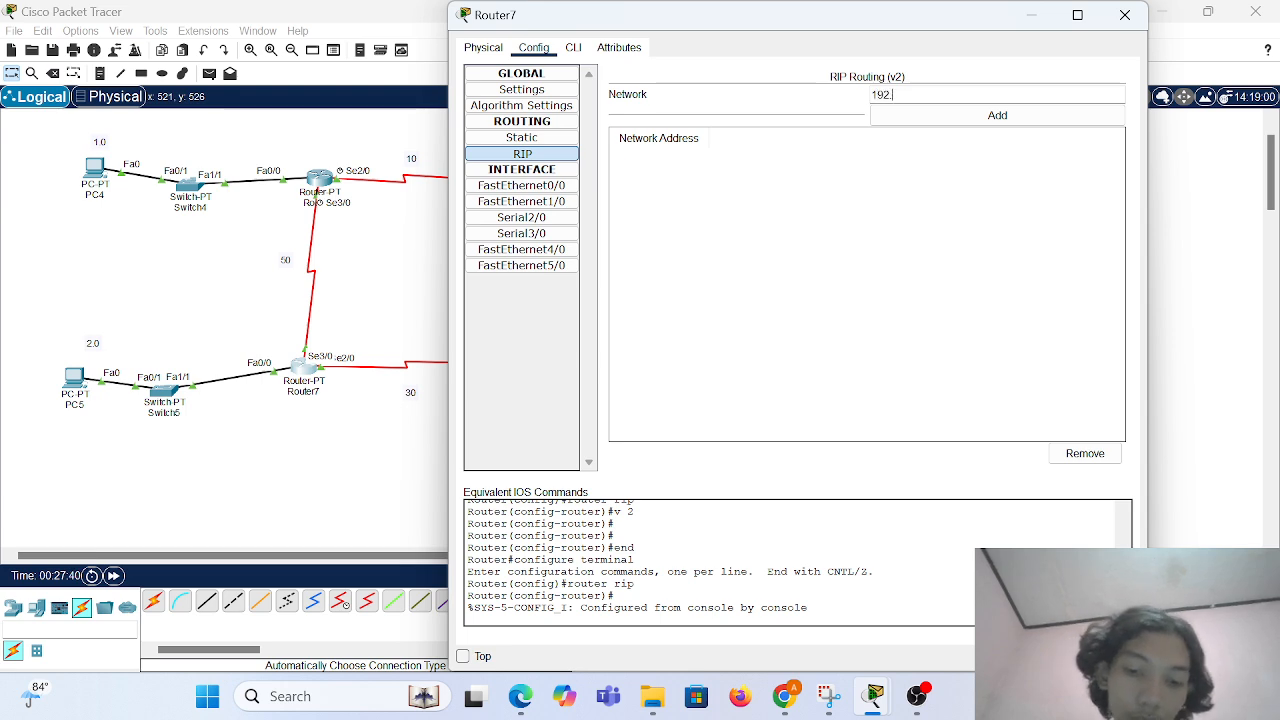
pyautogui.write('192.168.2.0')
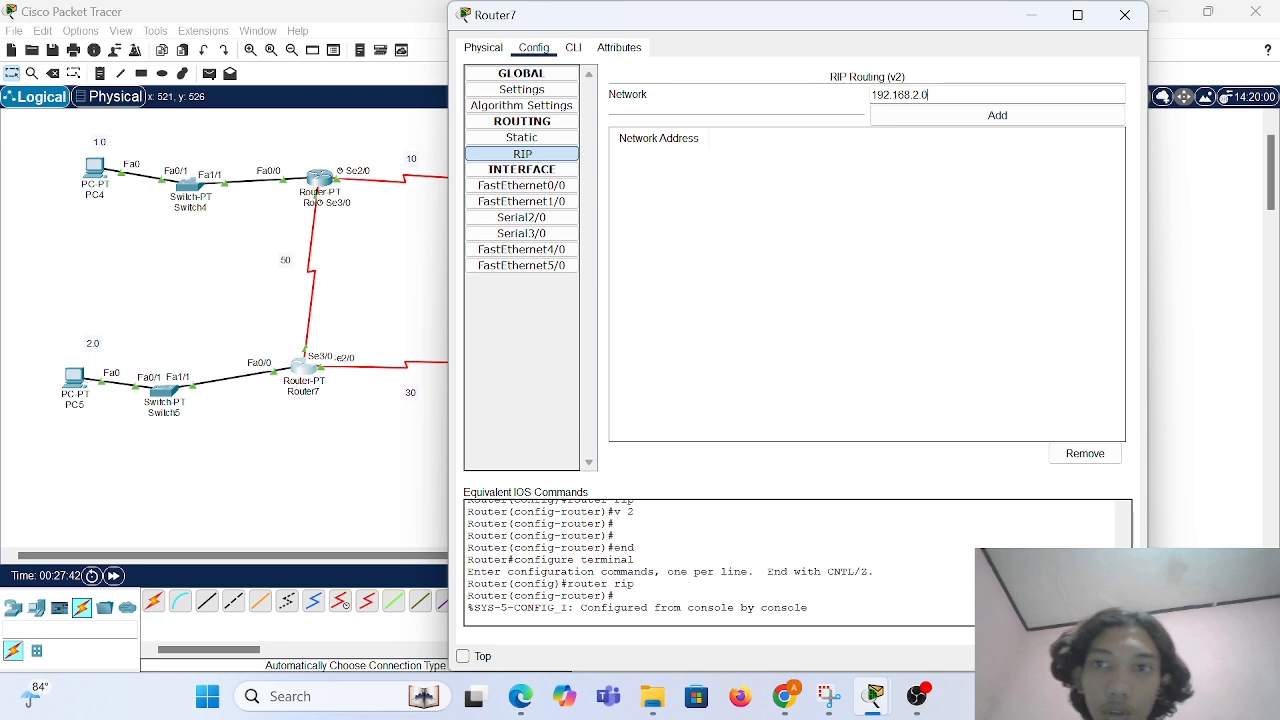
pyautogui.click(980, 118)
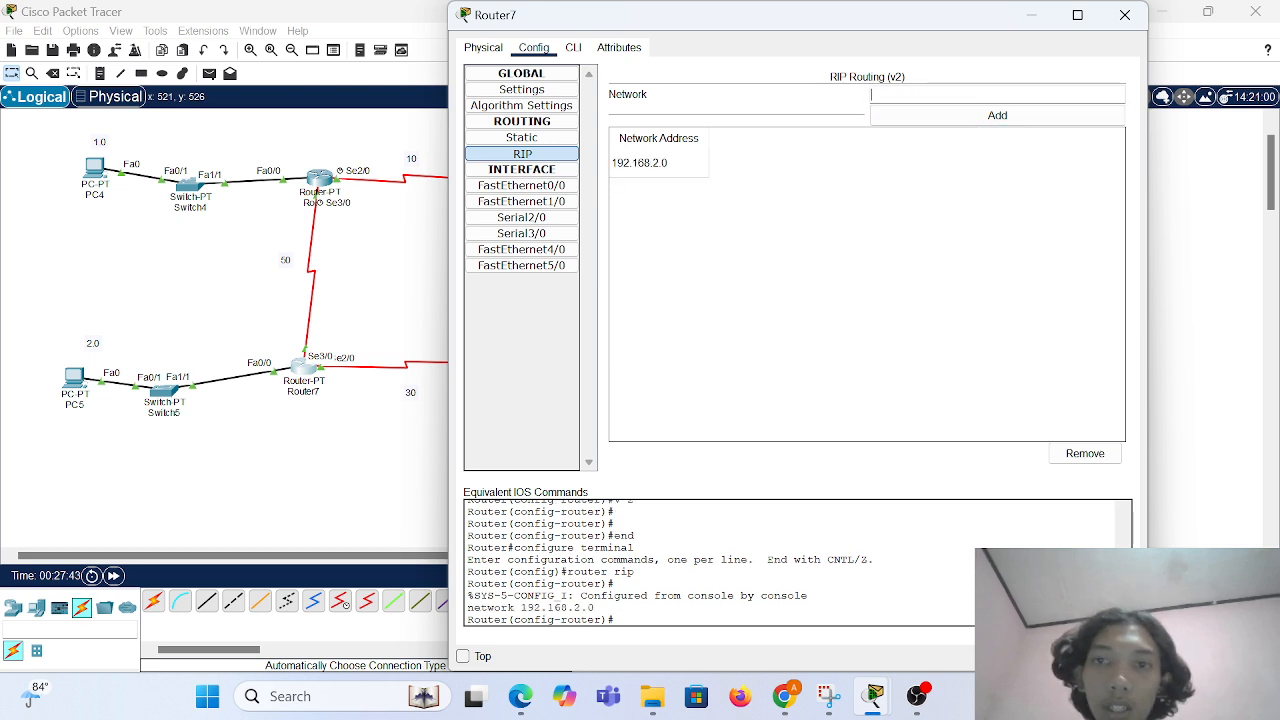
# Add the network 192.168.50.0 to Router7's RIP routing.
pyautogui.write('192.168.1')
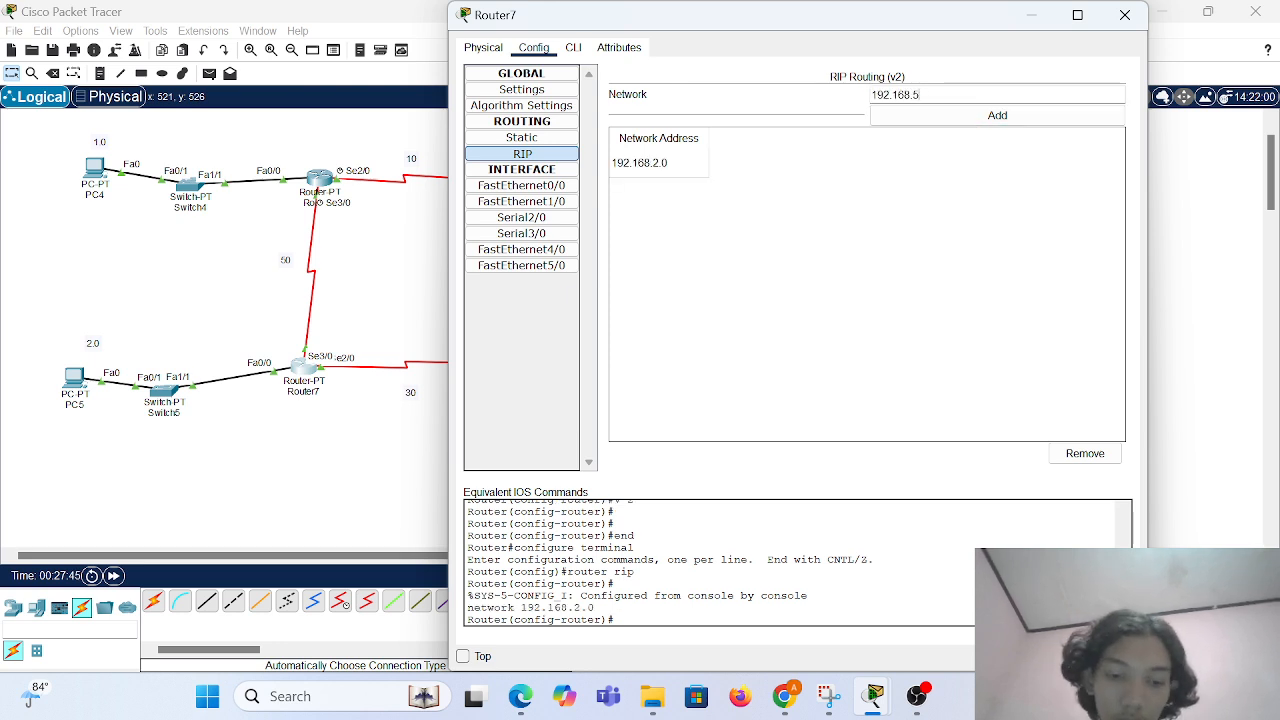
pyautogui.write('0.0')
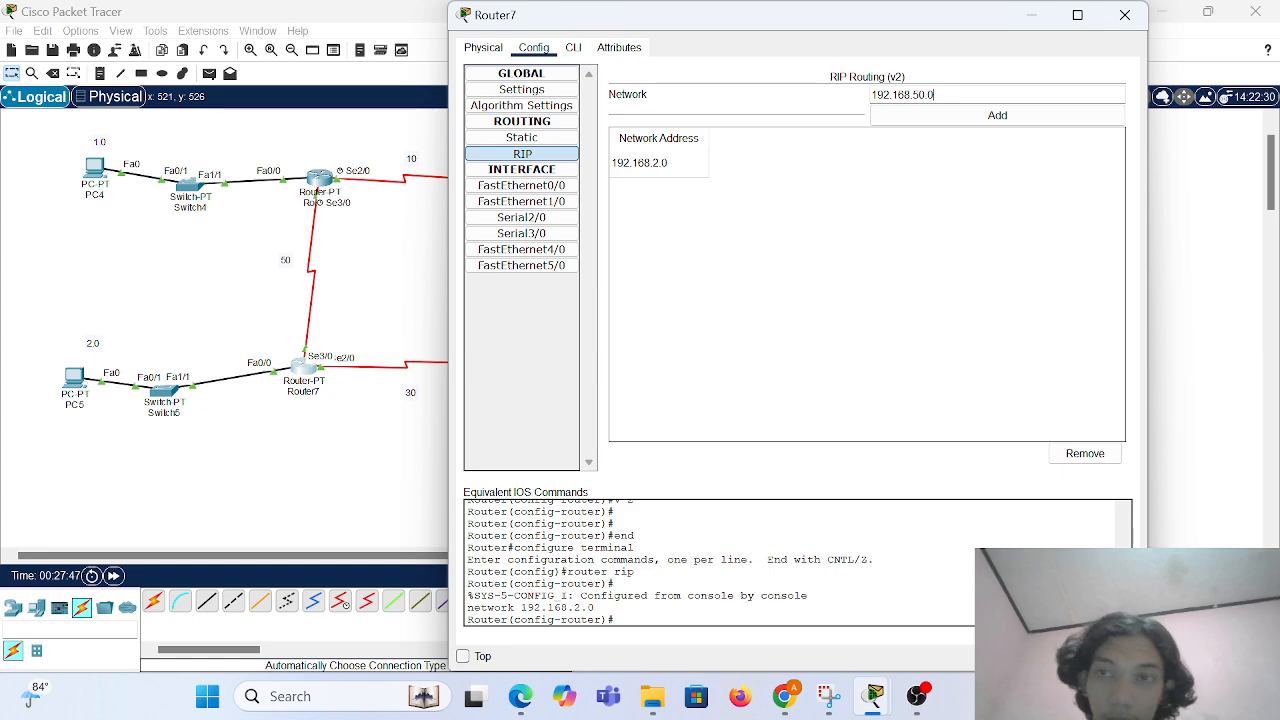
pyautogui.click(963, 117)
# Add the network 192.168.30.0 to Router7's RIP routing and close the router's settings.
pyautogui.click(960, 93)
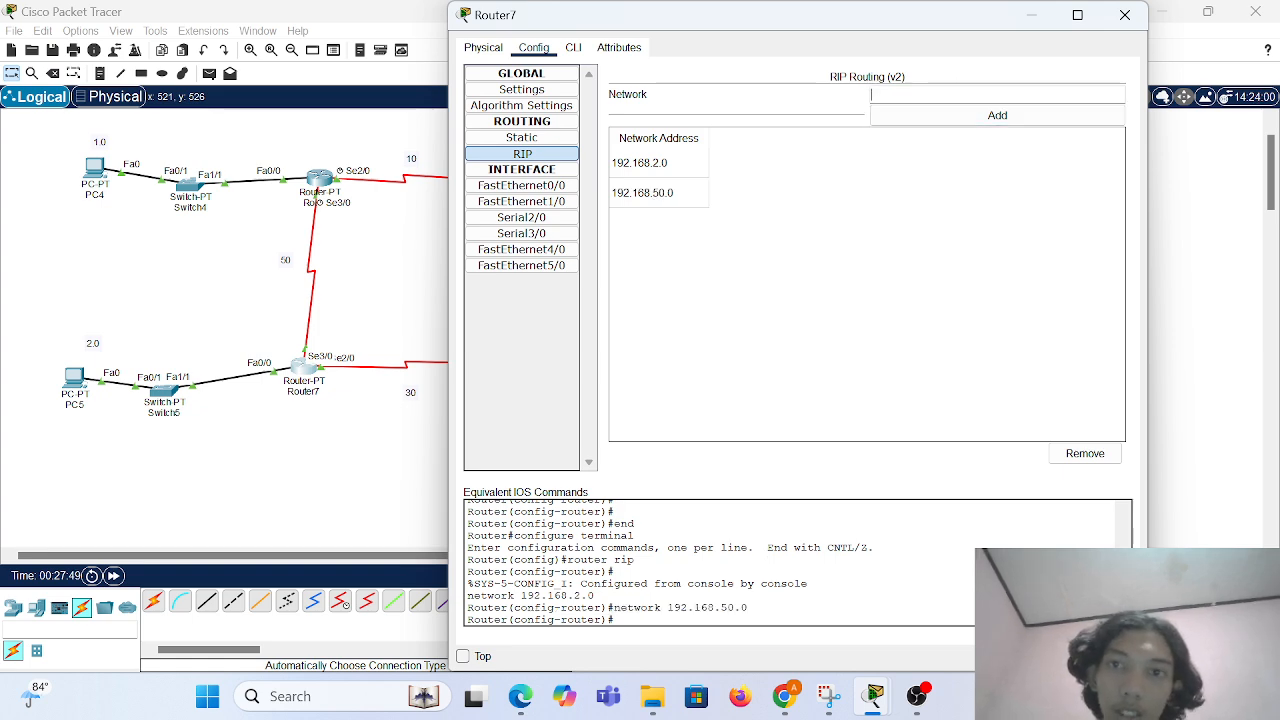
pyautogui.write('192.168.1.2')
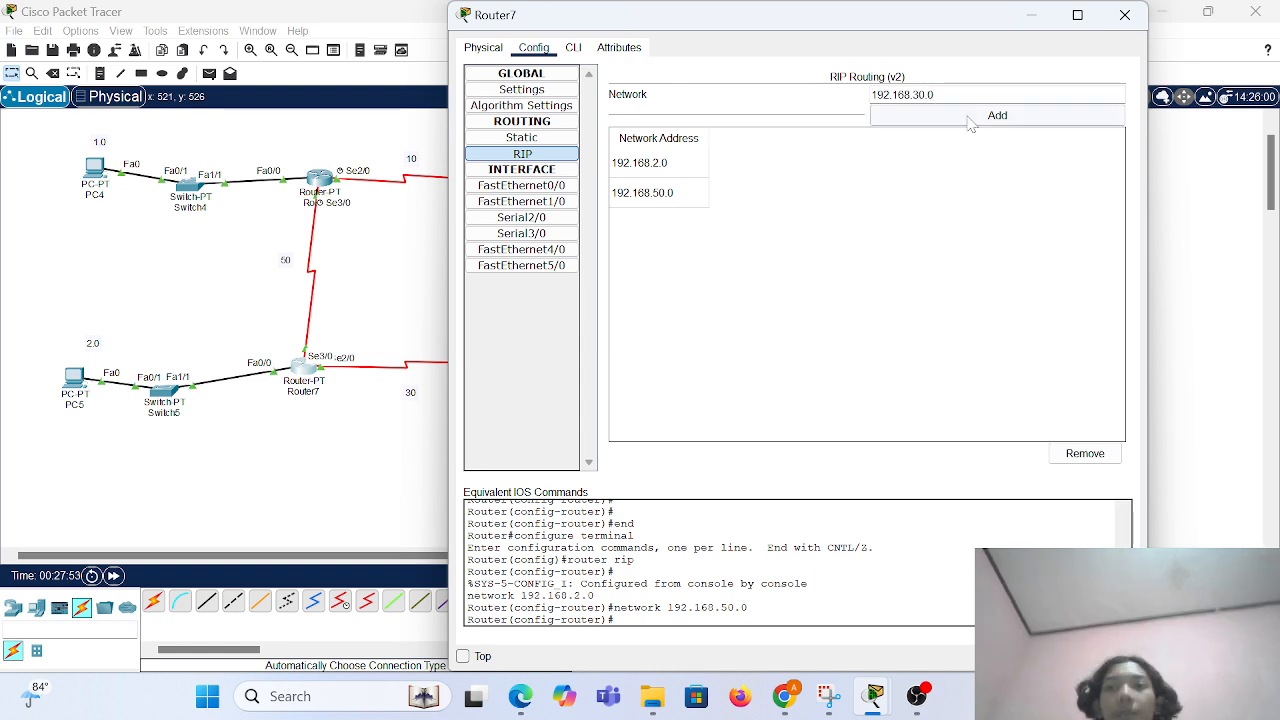
pyautogui.click(997, 115)
pyautogui.click(1123, 18)
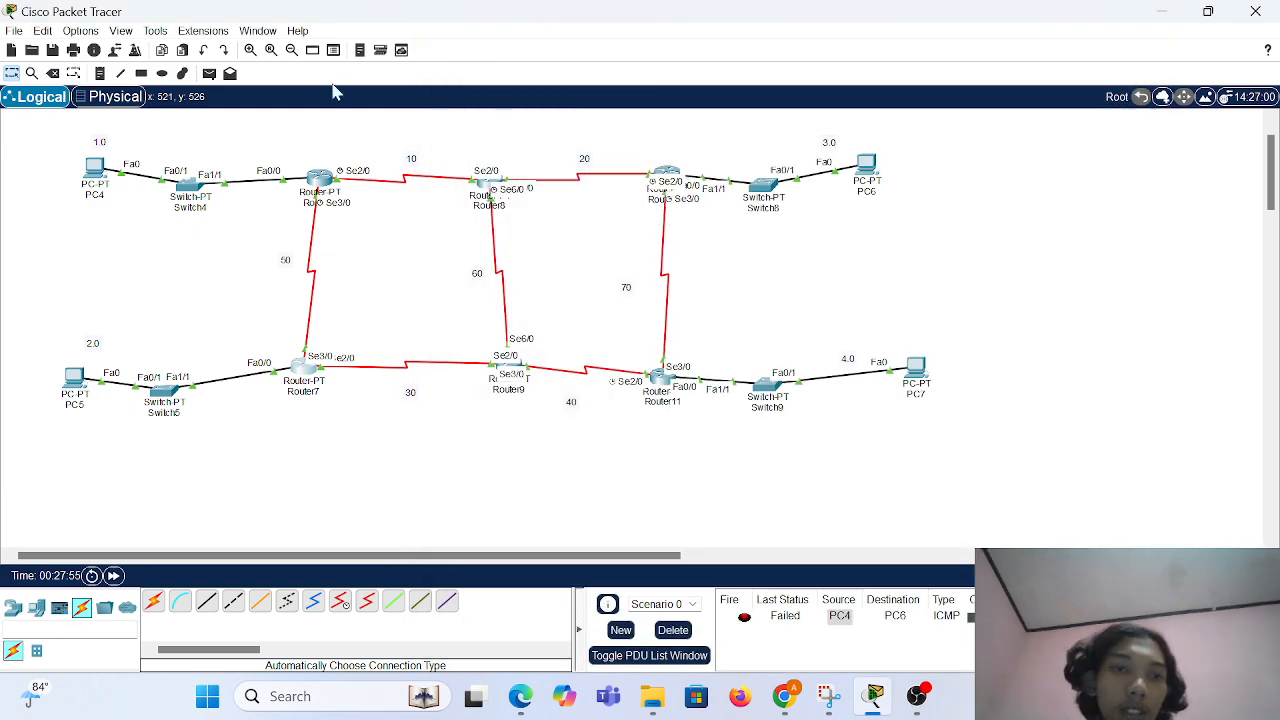
# Check the list of networks in Router6's RIP routing, and close the router's settings.
pyautogui.doubleClick(320, 178)
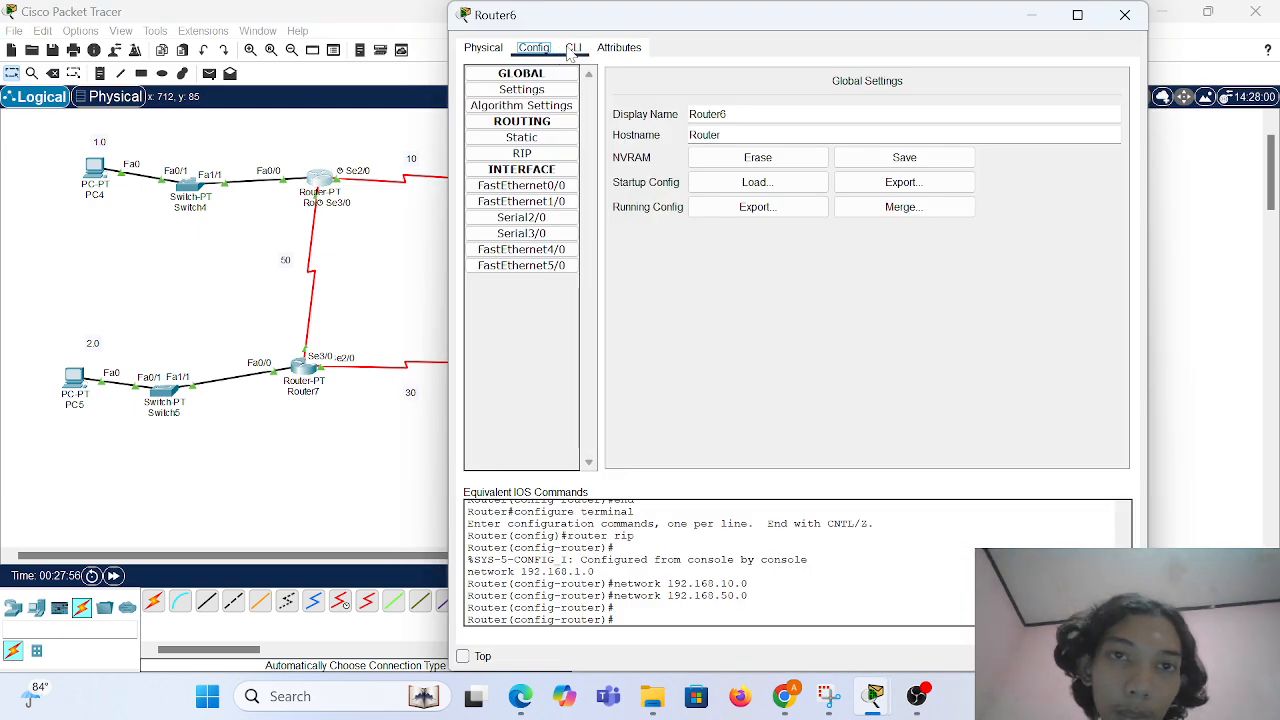
pyautogui.click(522, 153)
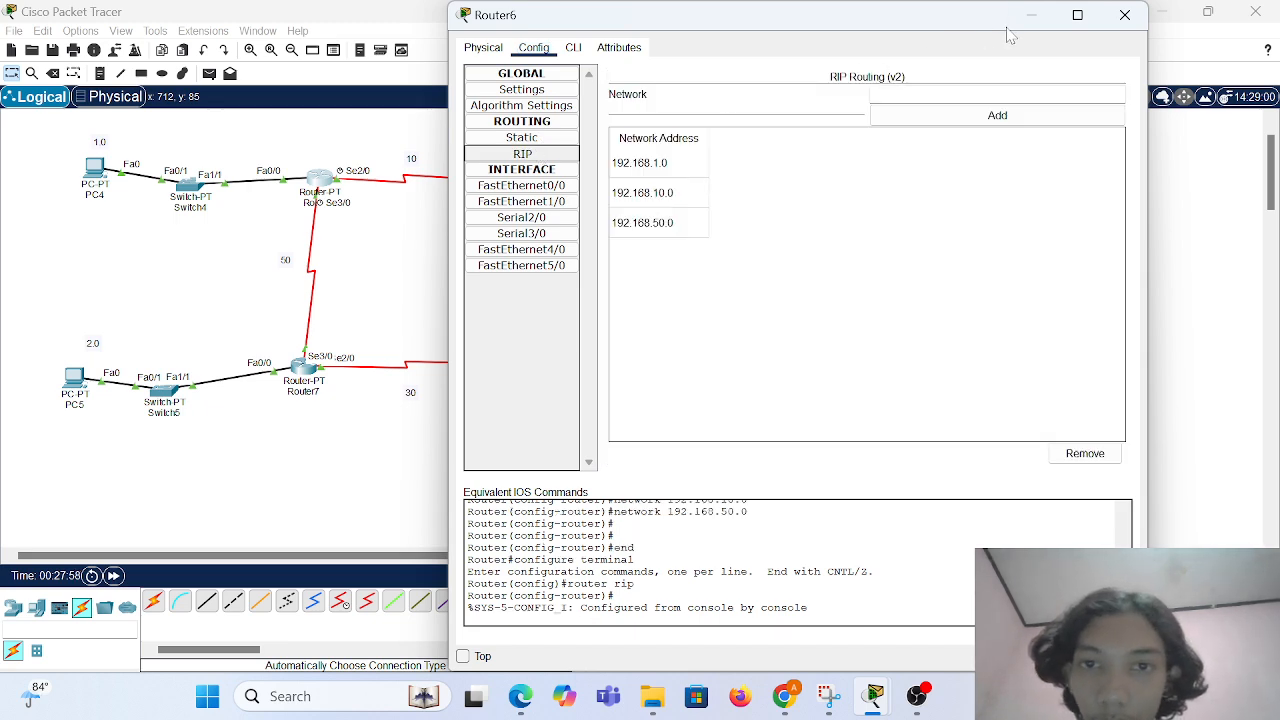
pyautogui.click(1122, 24)
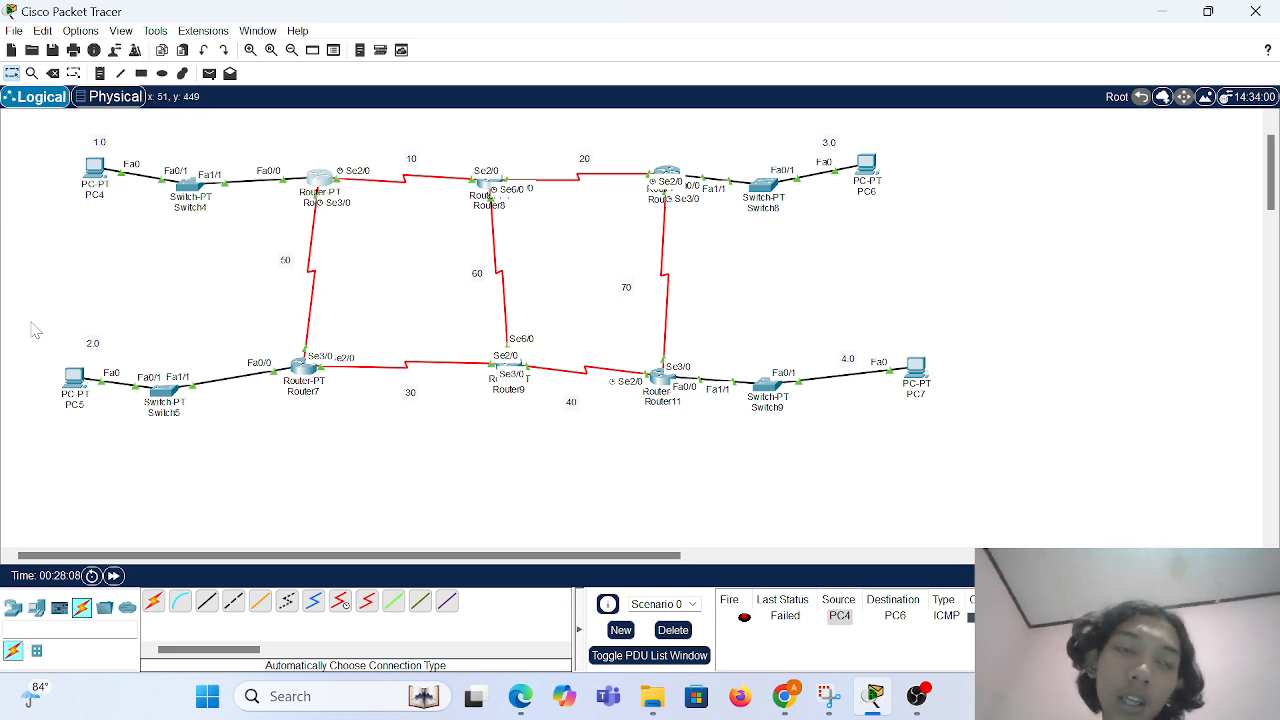
# Send a simple PDU from PC4 to PC5 to test connectivity, and fire it again.
pyautogui.press('p')
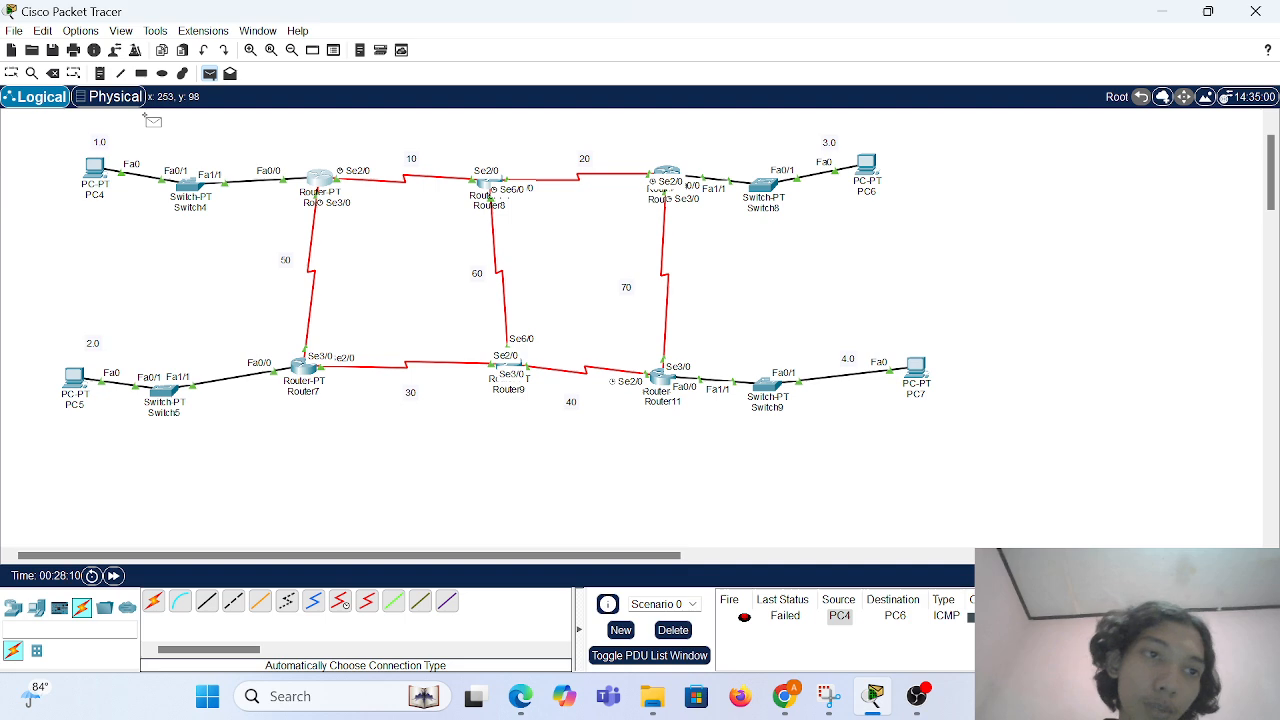
pyautogui.click(95, 168)
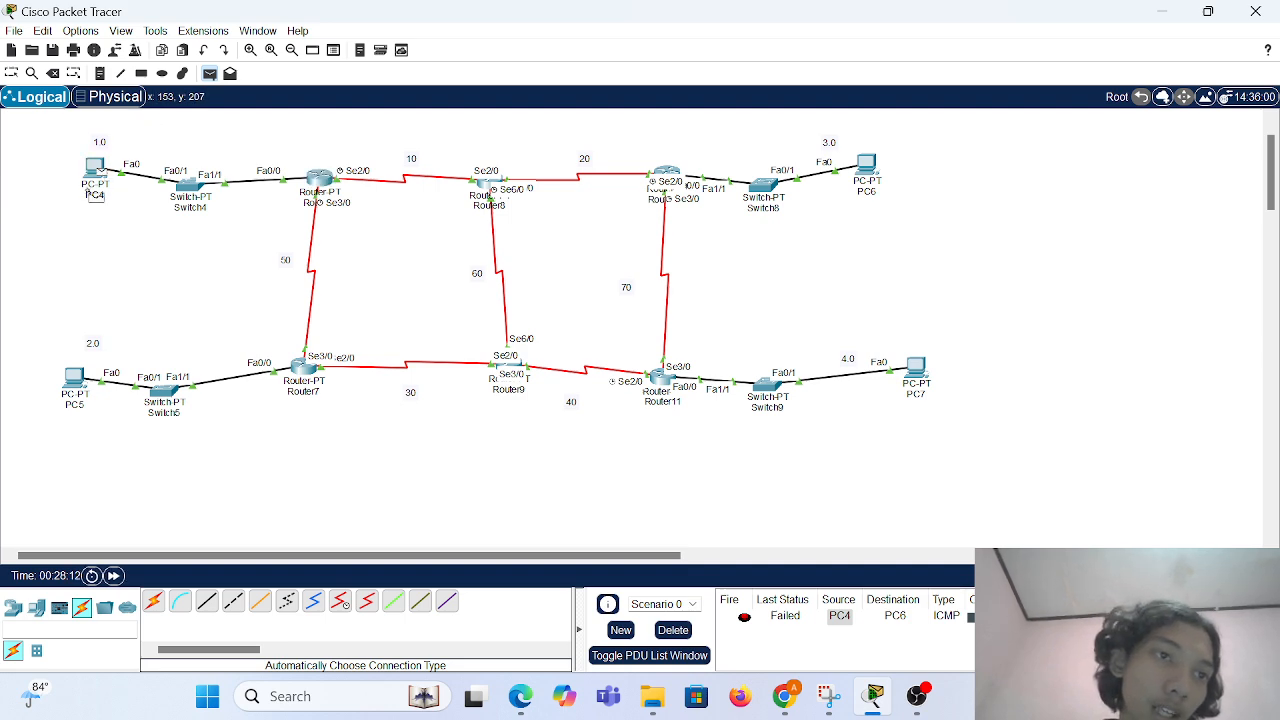
pyautogui.click(75, 378)
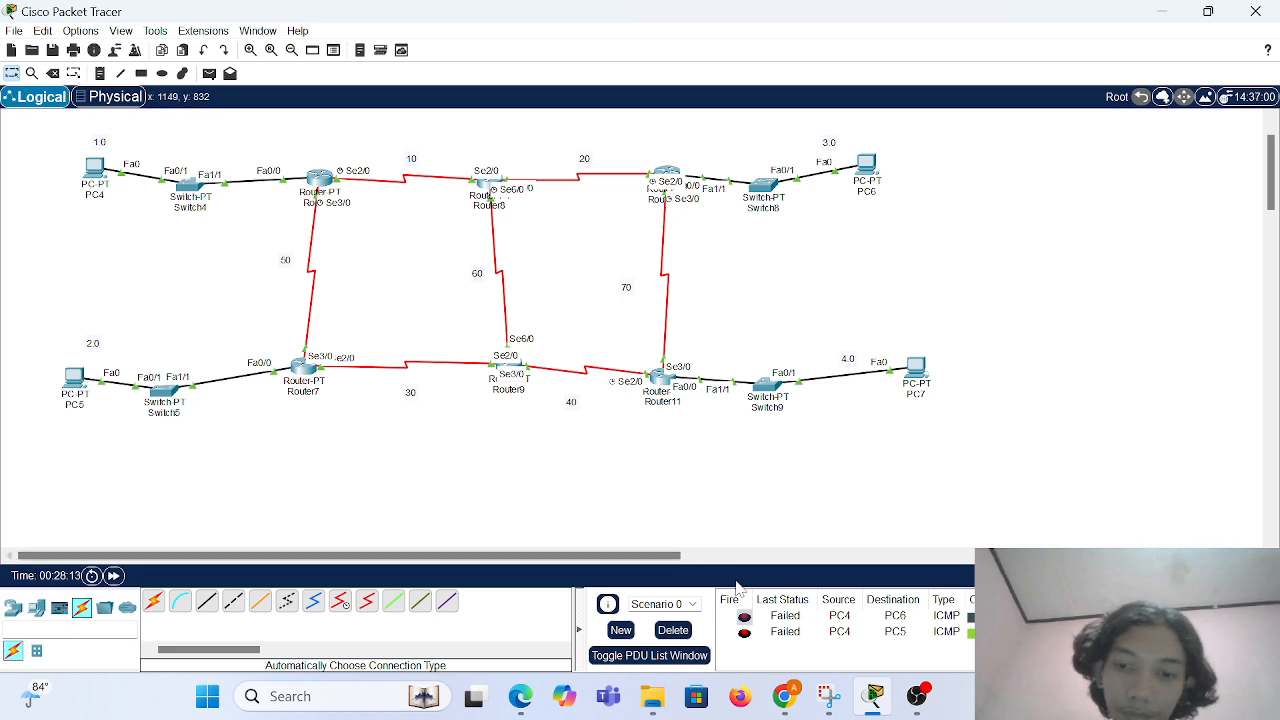
pyautogui.doubleClick(745, 633)
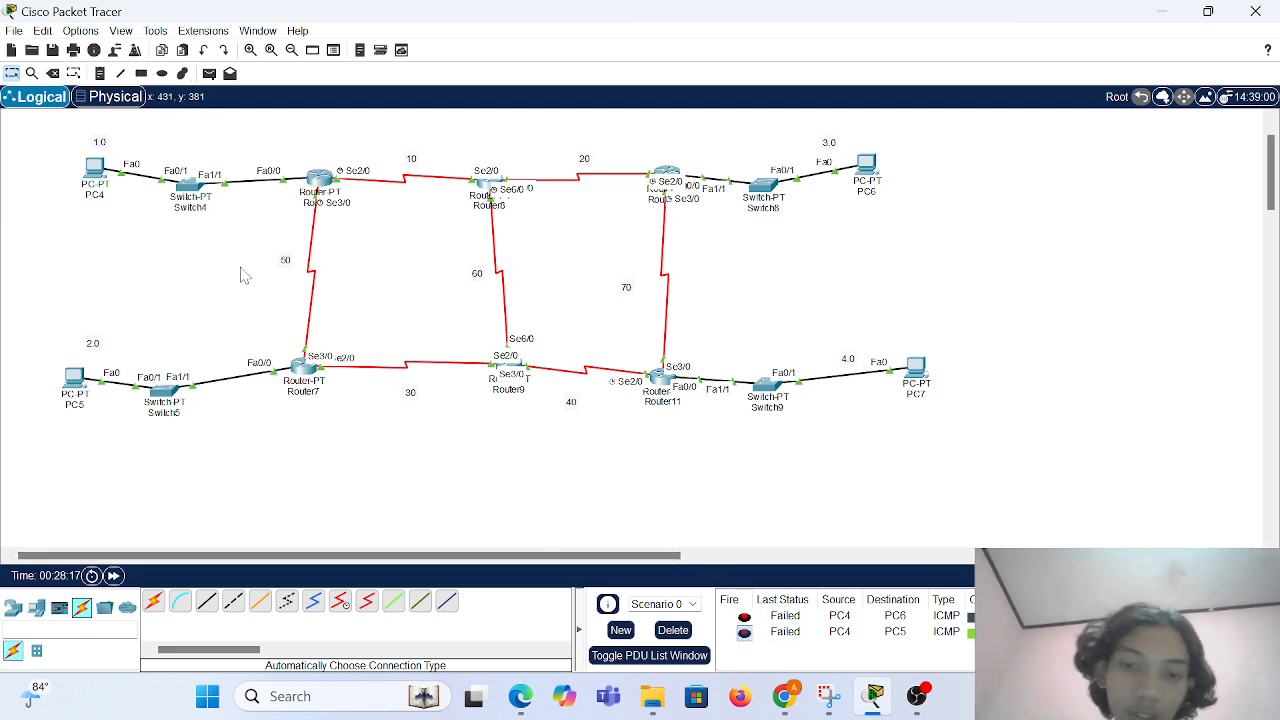
# Send another simple PDU from PC4 to PC5 and delete all PDUs of Scenario 0.
pyautogui.press('p')
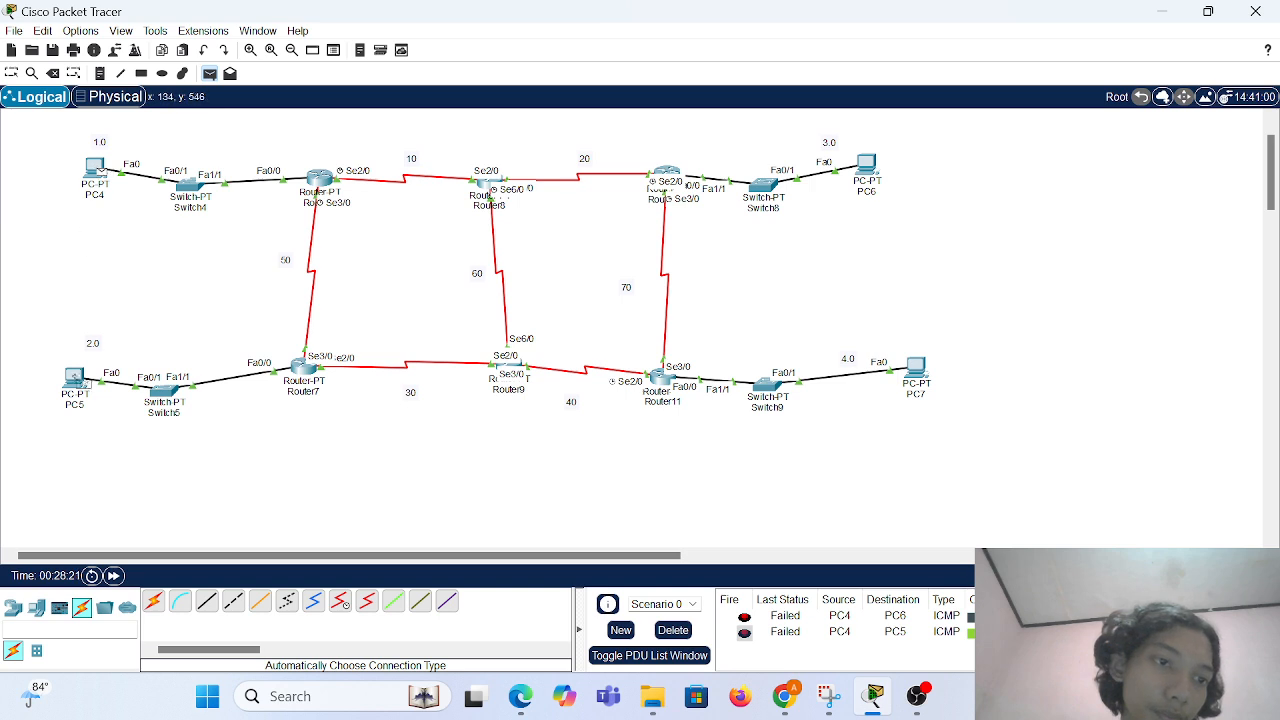
pyautogui.click(76, 379)
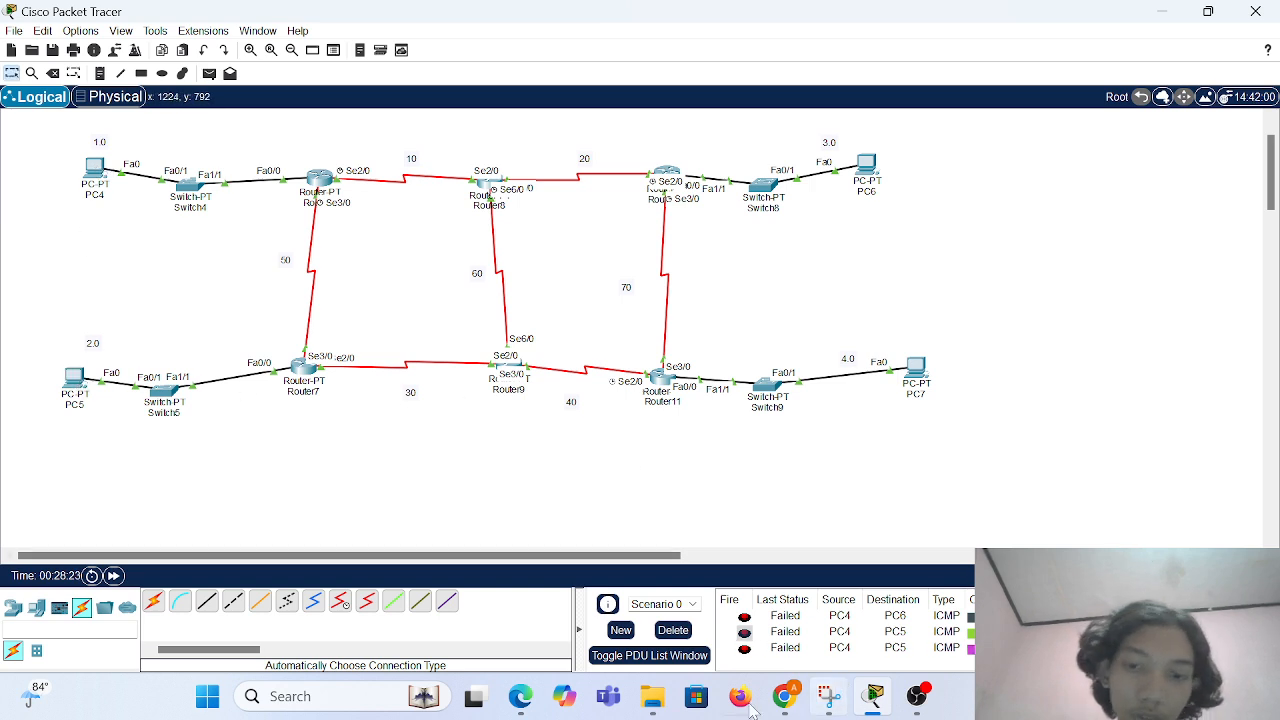
pyautogui.click(673, 630)
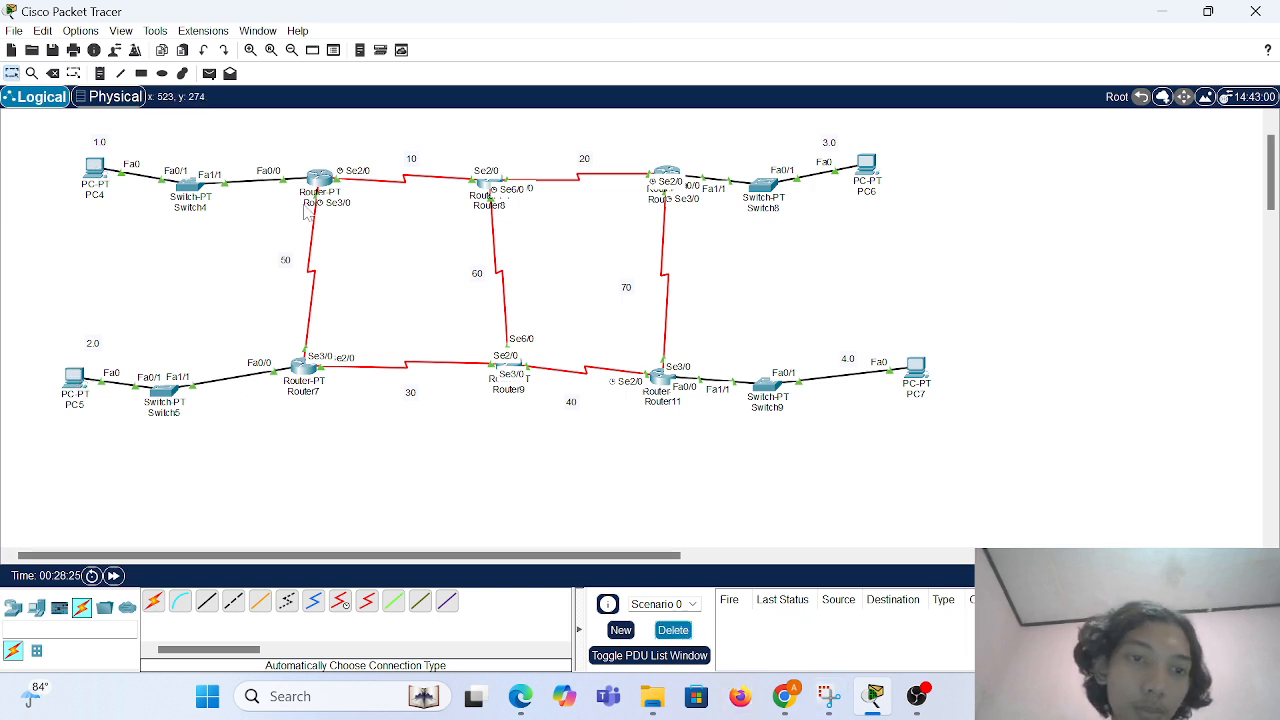
# Examine the port addresses of Router6 and PC4, and check PC5's IP configuration.
pyautogui.moveTo(315, 180)
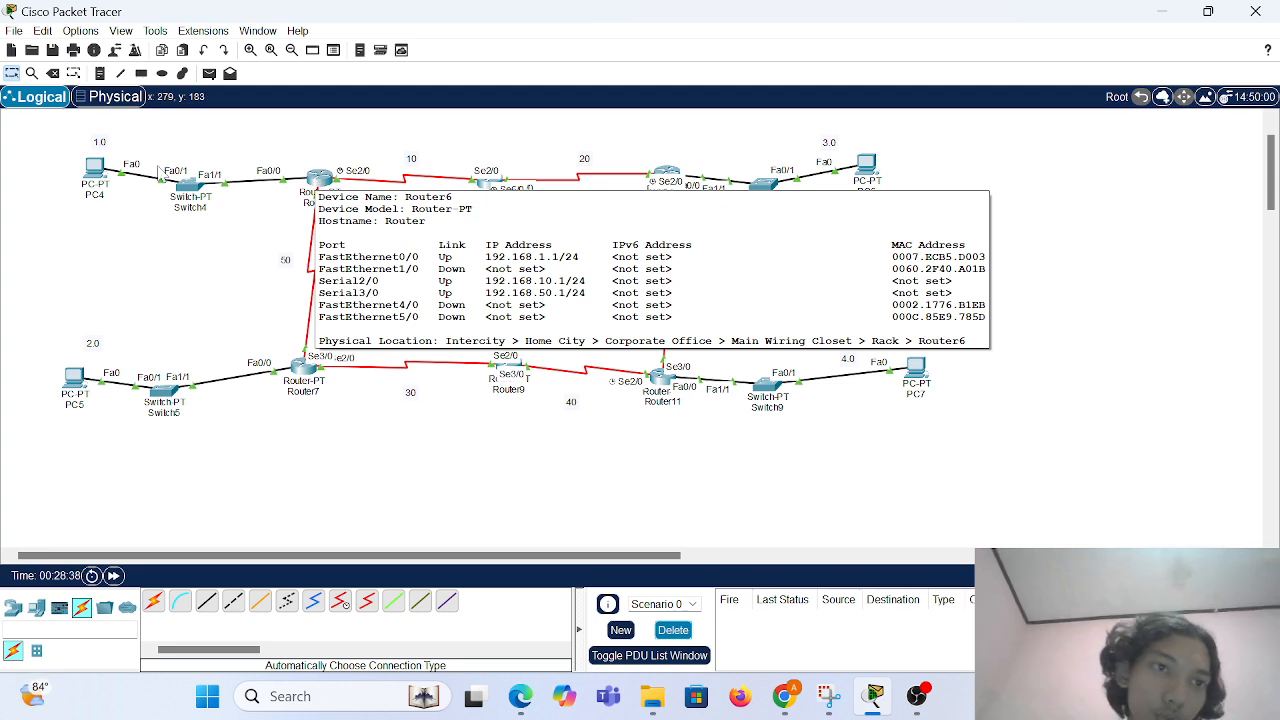
pyautogui.moveTo(105, 170)
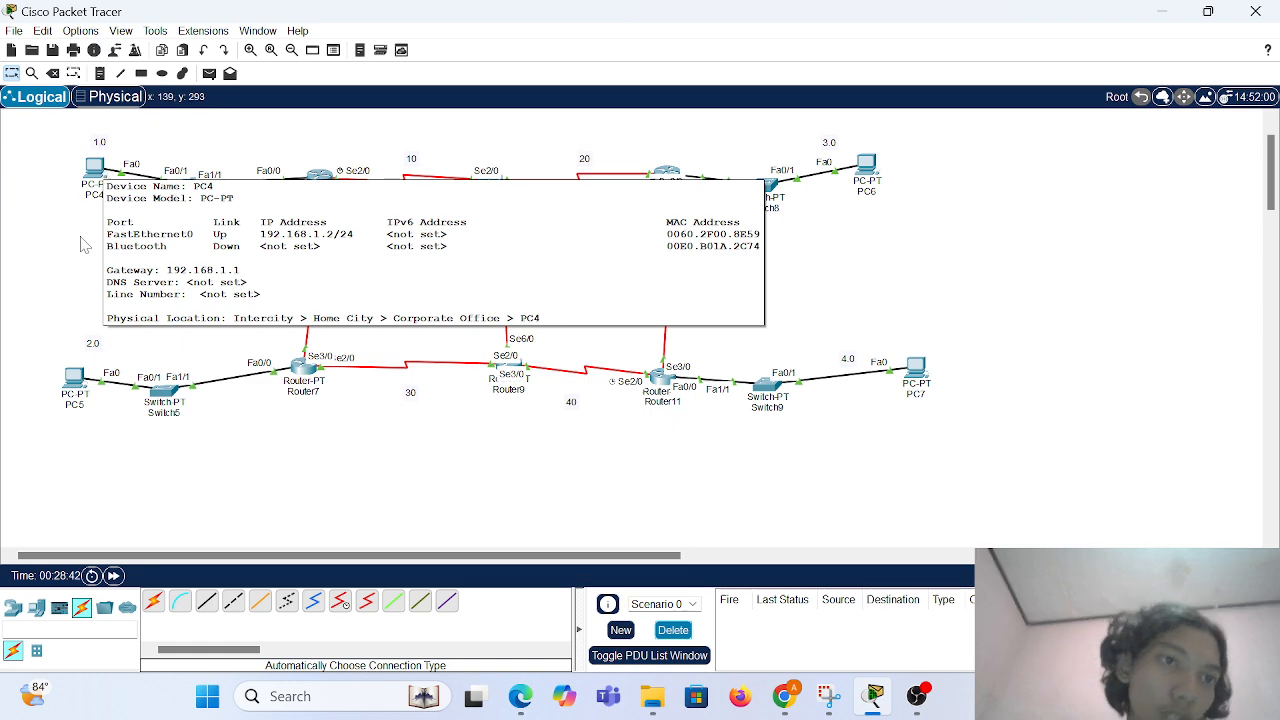
pyautogui.click(77, 380)
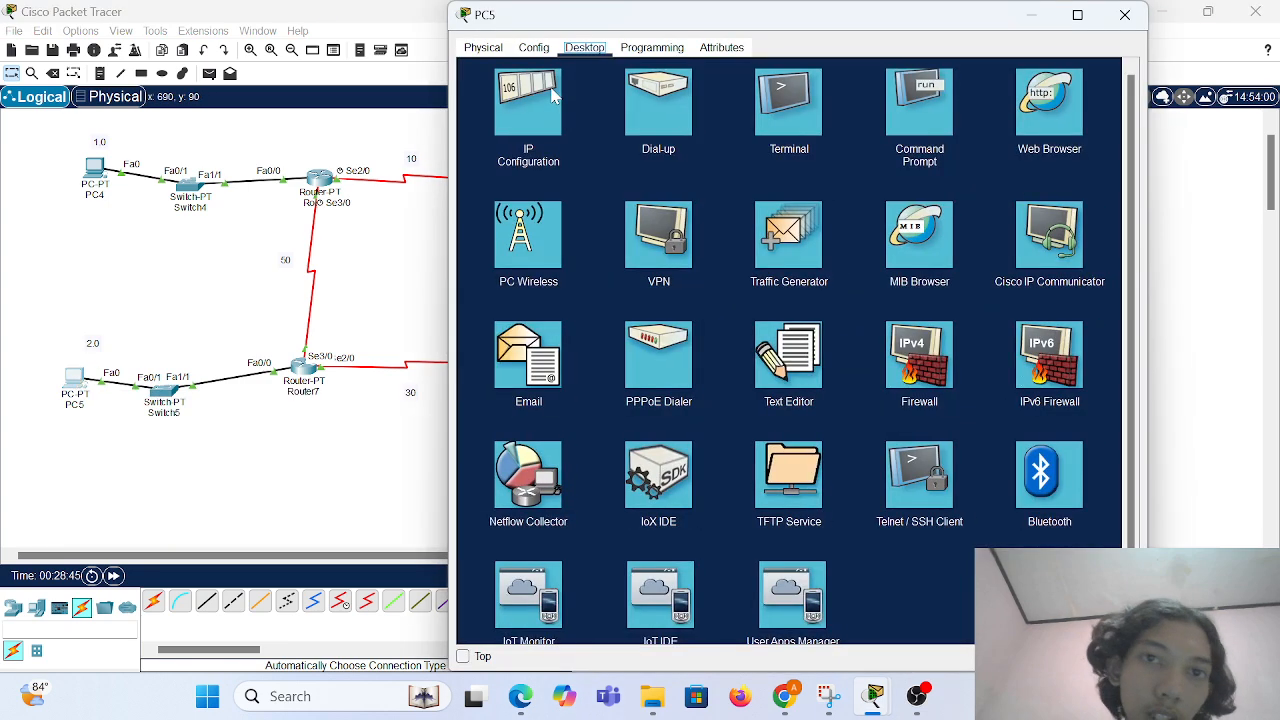
pyautogui.click(555, 95)
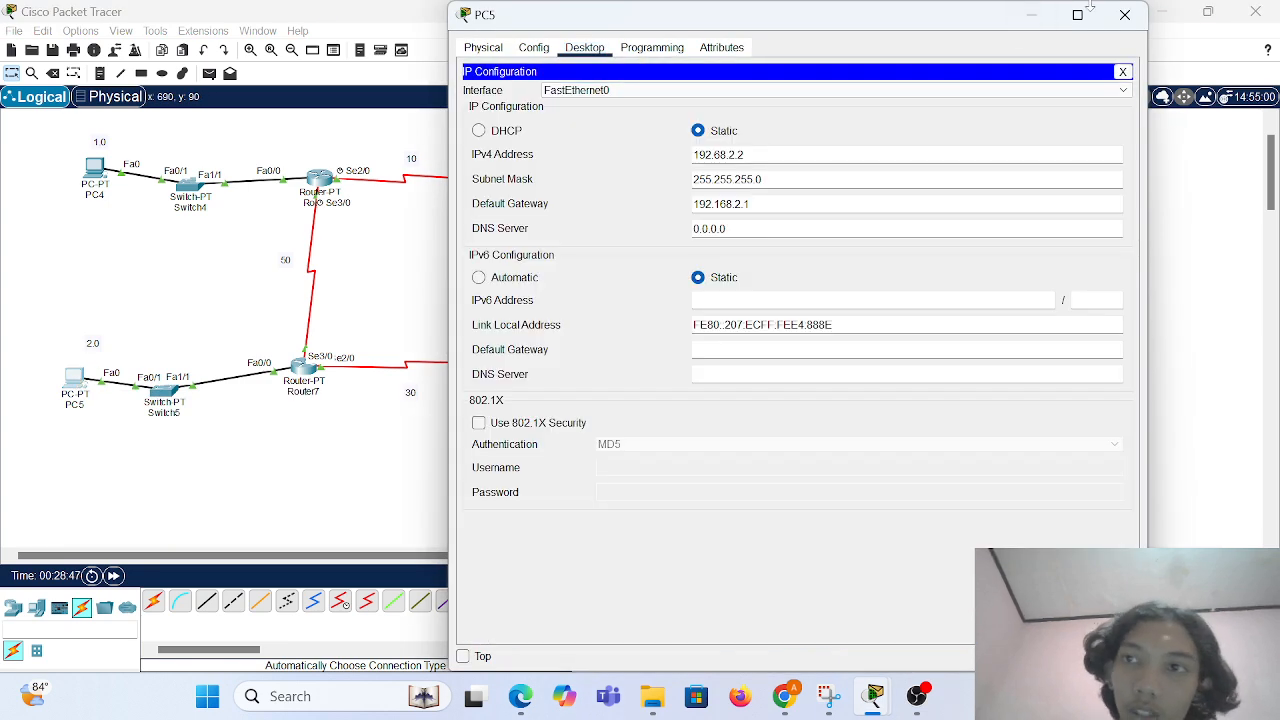
pyautogui.click(1125, 14)
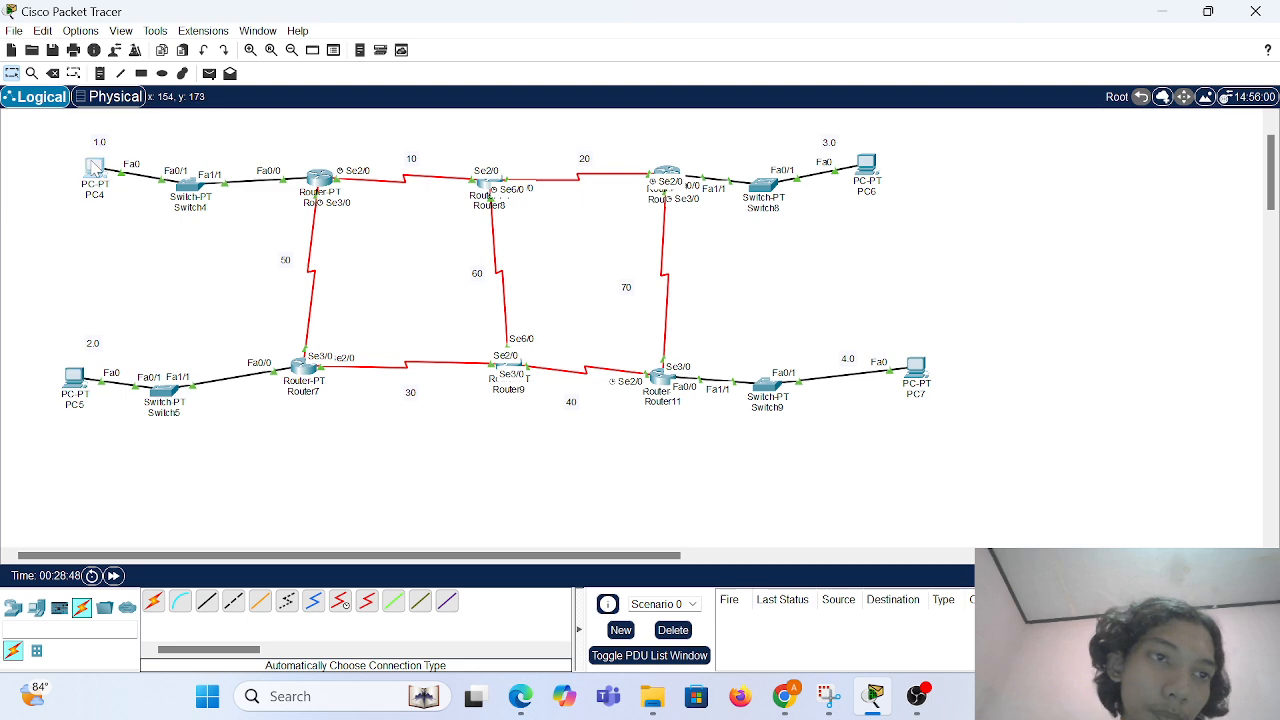
# Check PC4's IPv4 address, subnet mask and default gateway in its IP configuration.
pyautogui.click(100, 162)
pyautogui.click(555, 95)
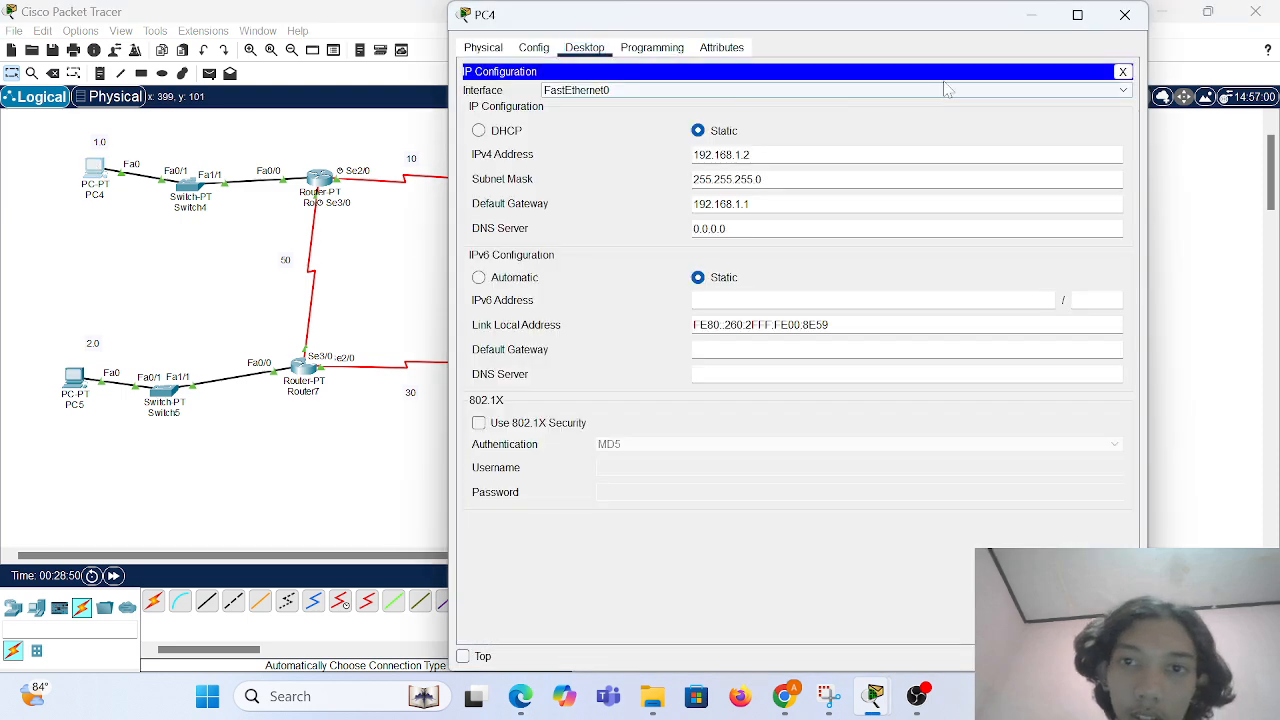
pyautogui.click(1125, 14)
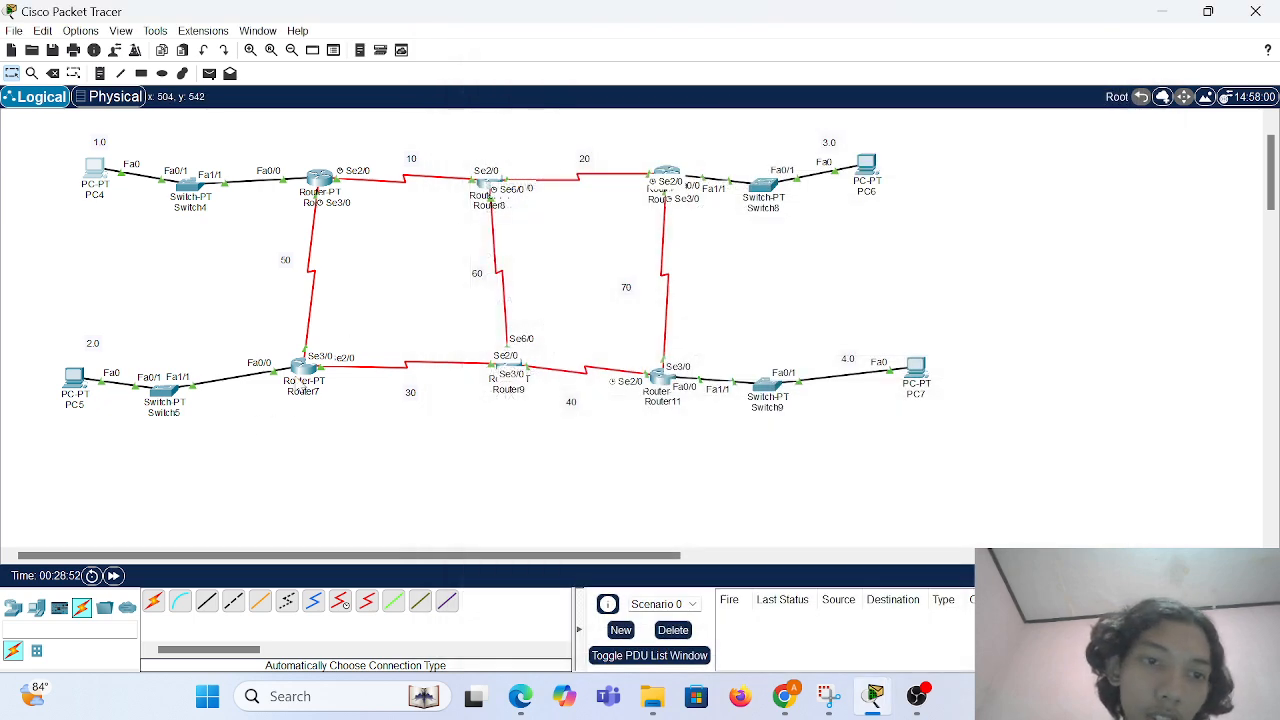
# Reopen Router6's RIP routing settings to recheck its advertised networks.
pyautogui.moveTo(310, 382)
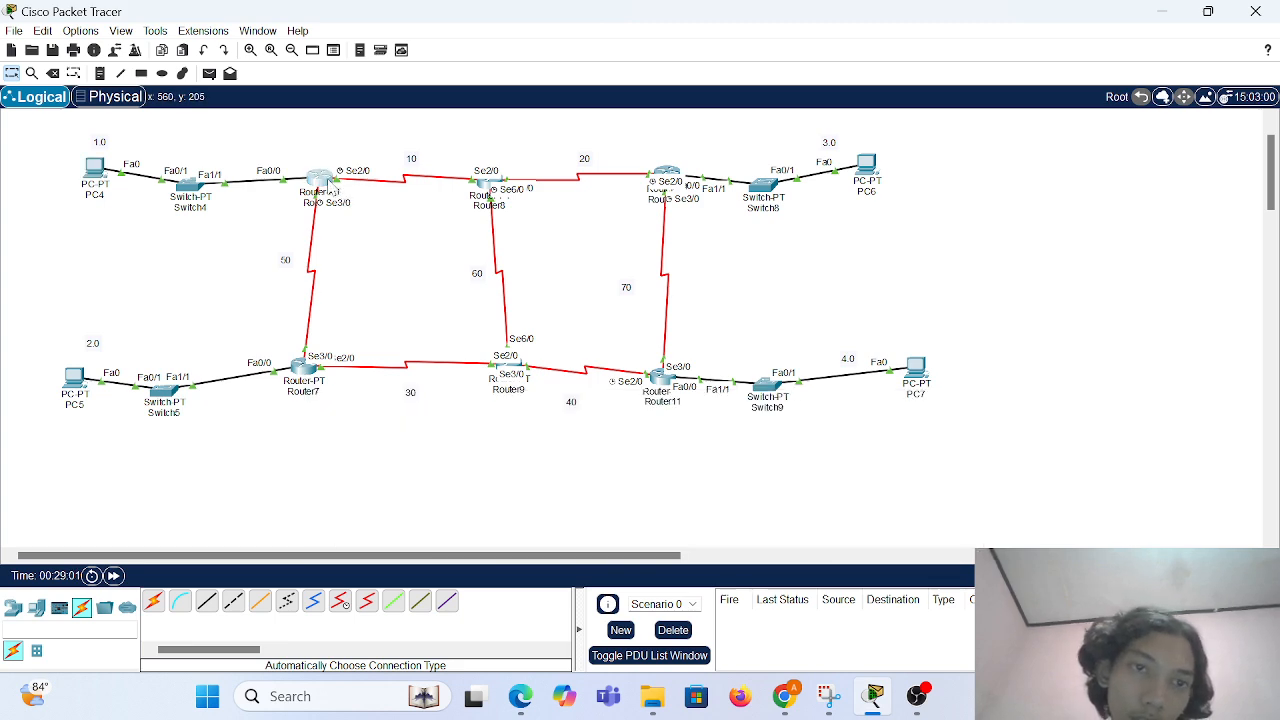
pyautogui.click(320, 180)
pyautogui.click(550, 157)
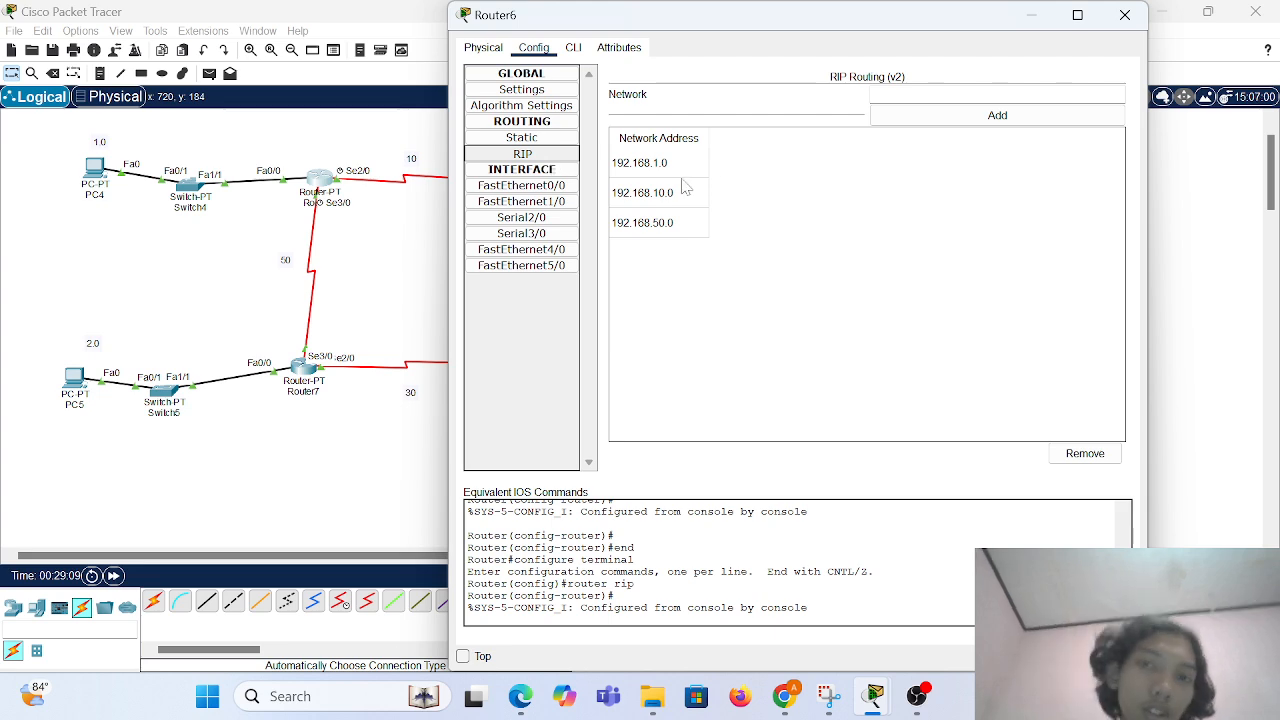
# Check the networks advertised in Router7's RIP routing settings.
pyautogui.click(1140, 15)
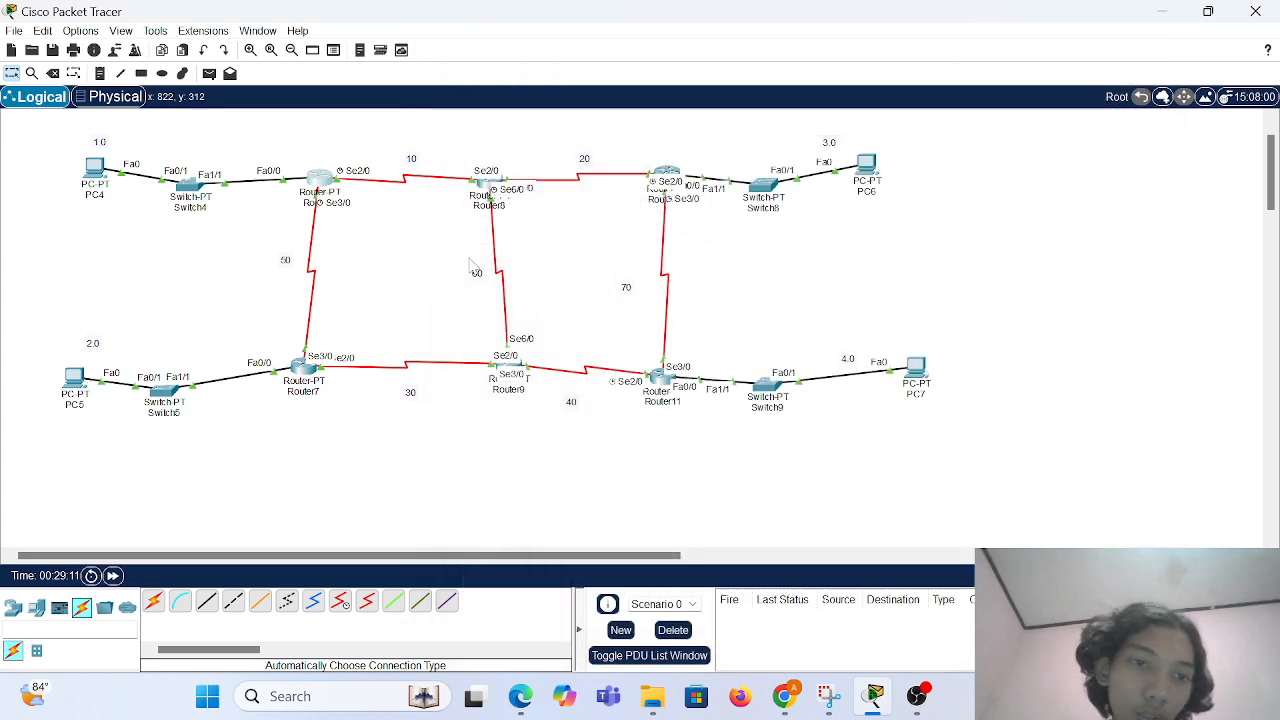
pyautogui.click(308, 376)
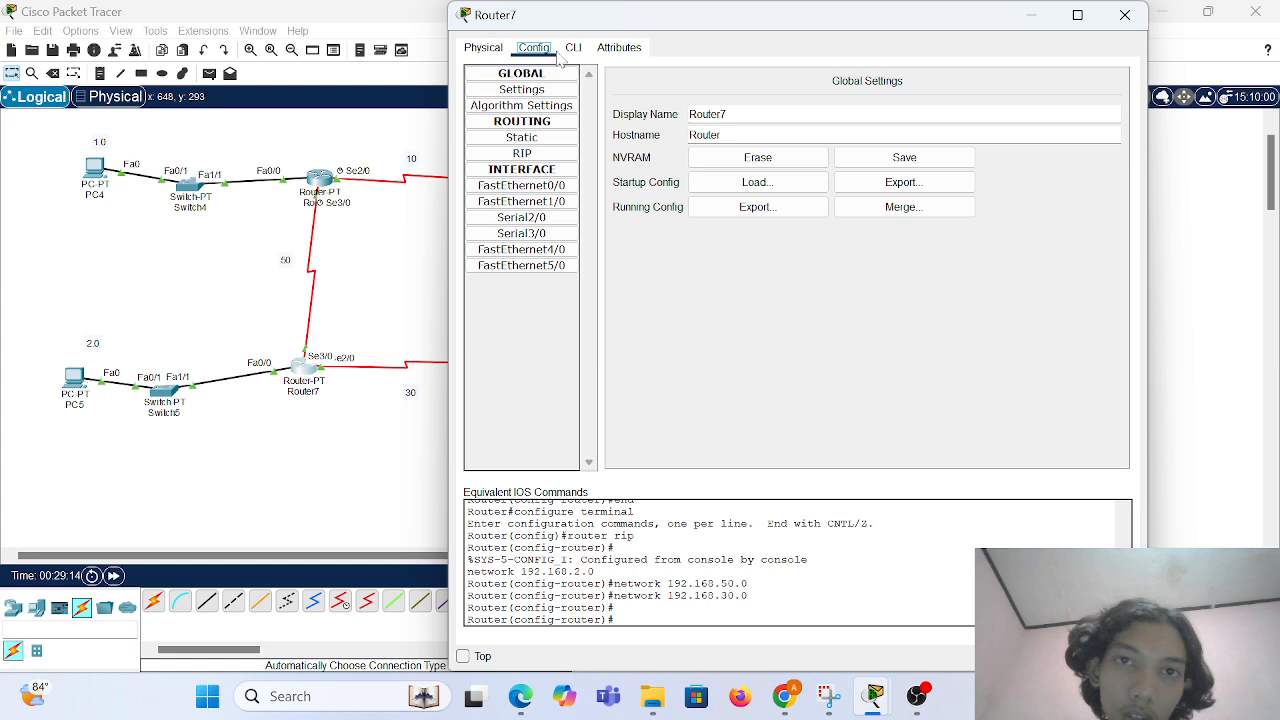
pyautogui.click(522, 153)
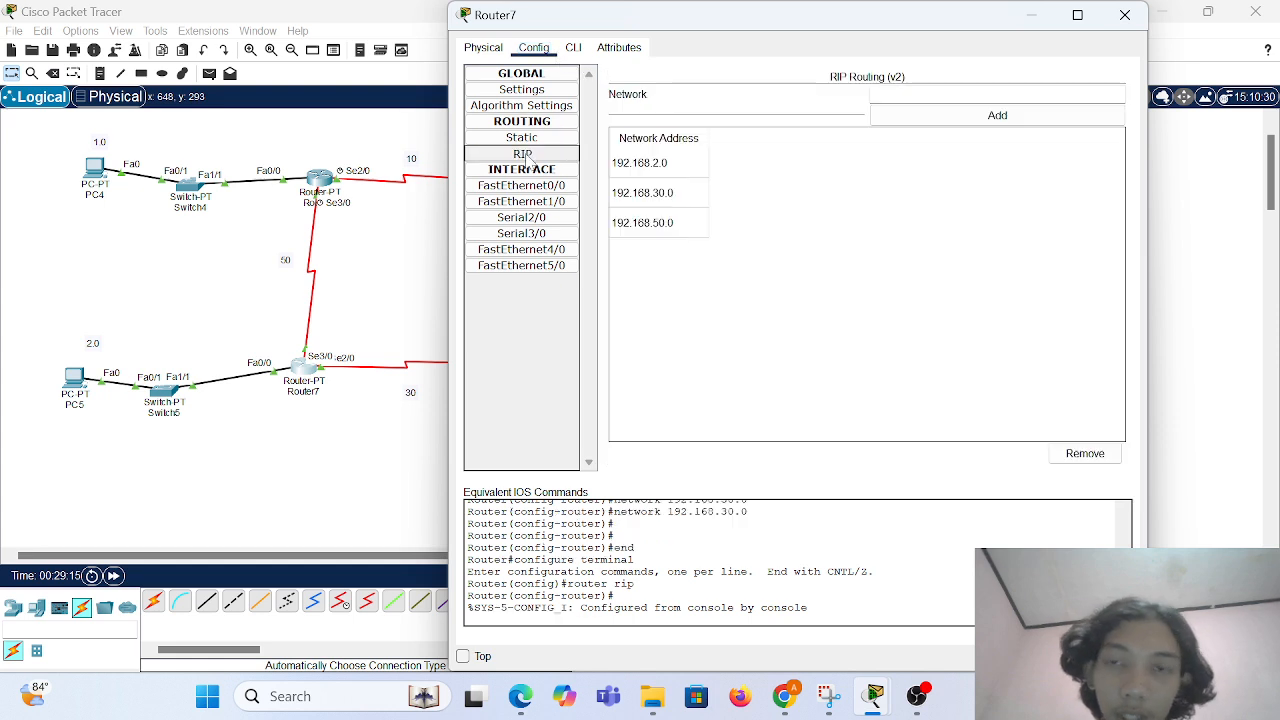
pyautogui.click(659, 170)
pyautogui.click(666, 194)
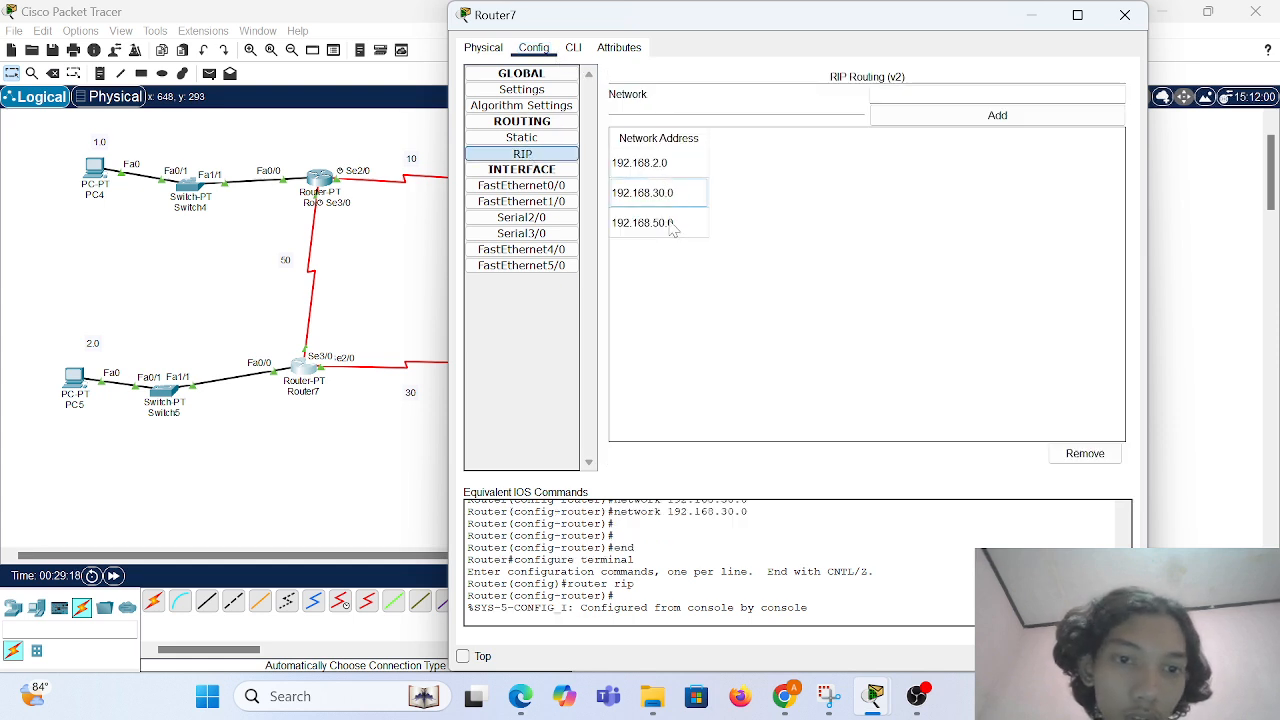
pyautogui.click(1124, 14)
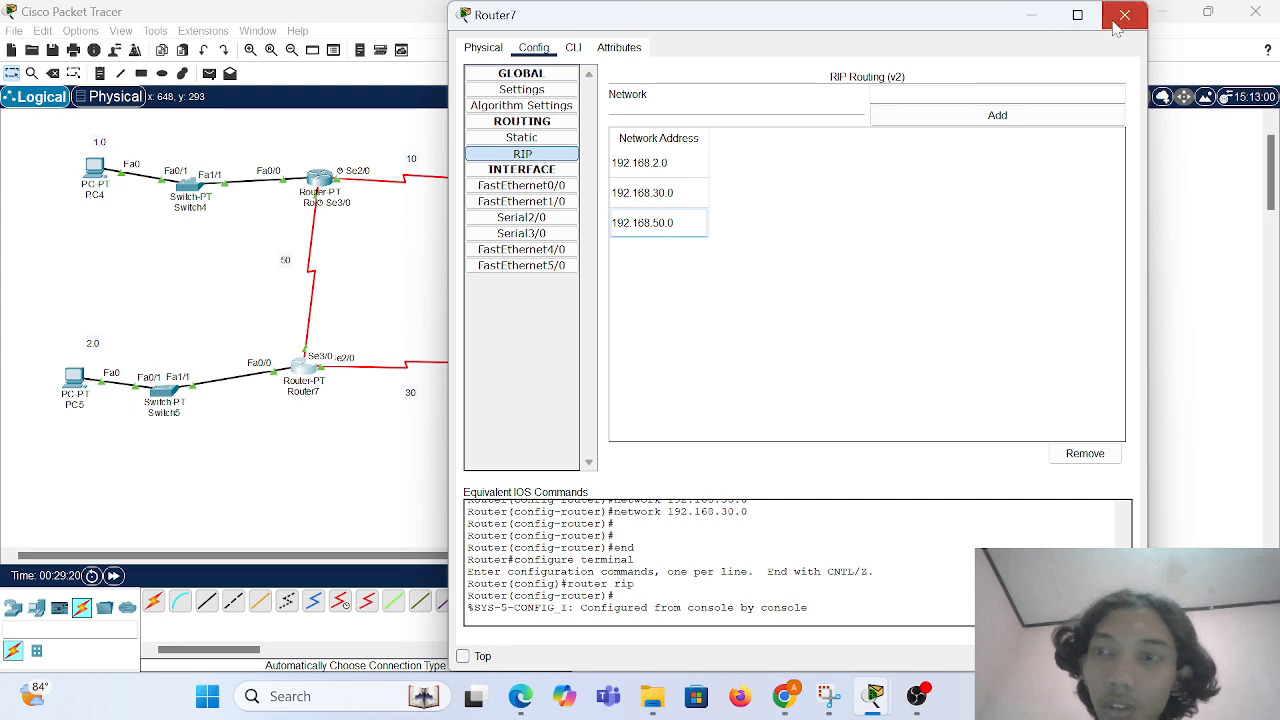
# Test the link with a simple PDU from Router6 to Router7 and delete the PDUs of Scenario 0.
pyautogui.press('p')
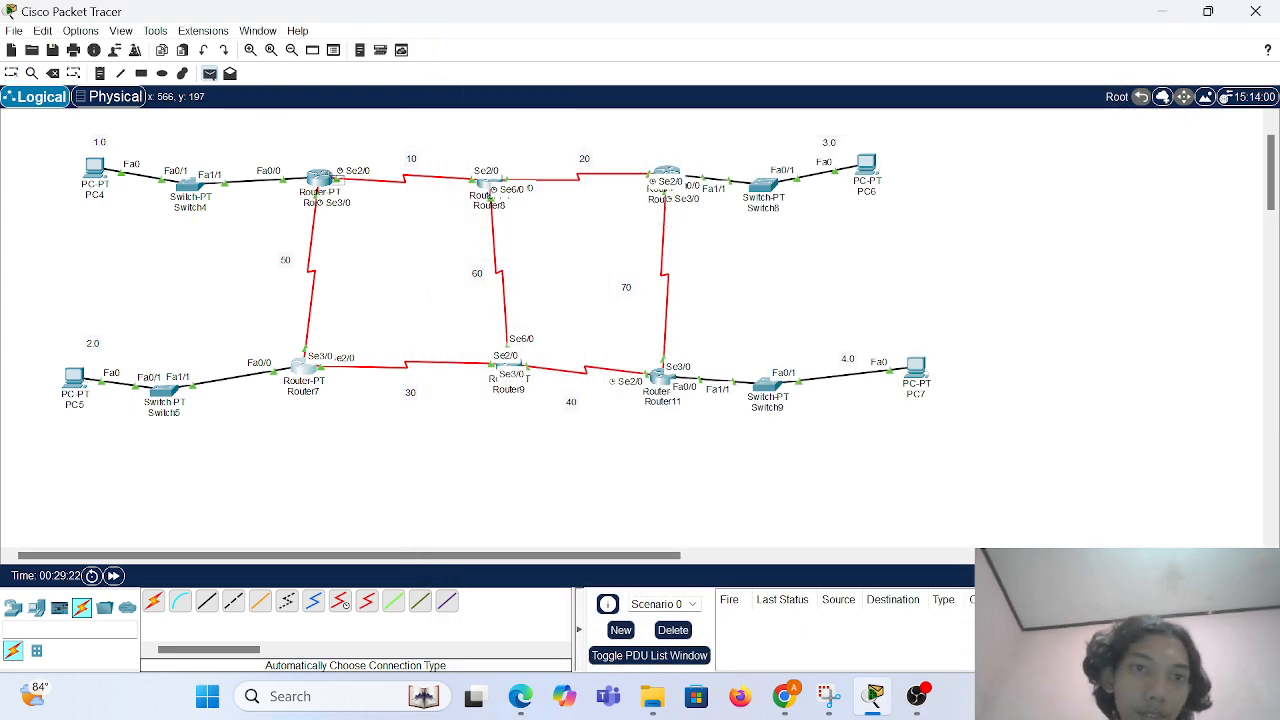
pyautogui.click(322, 180)
pyautogui.click(316, 372)
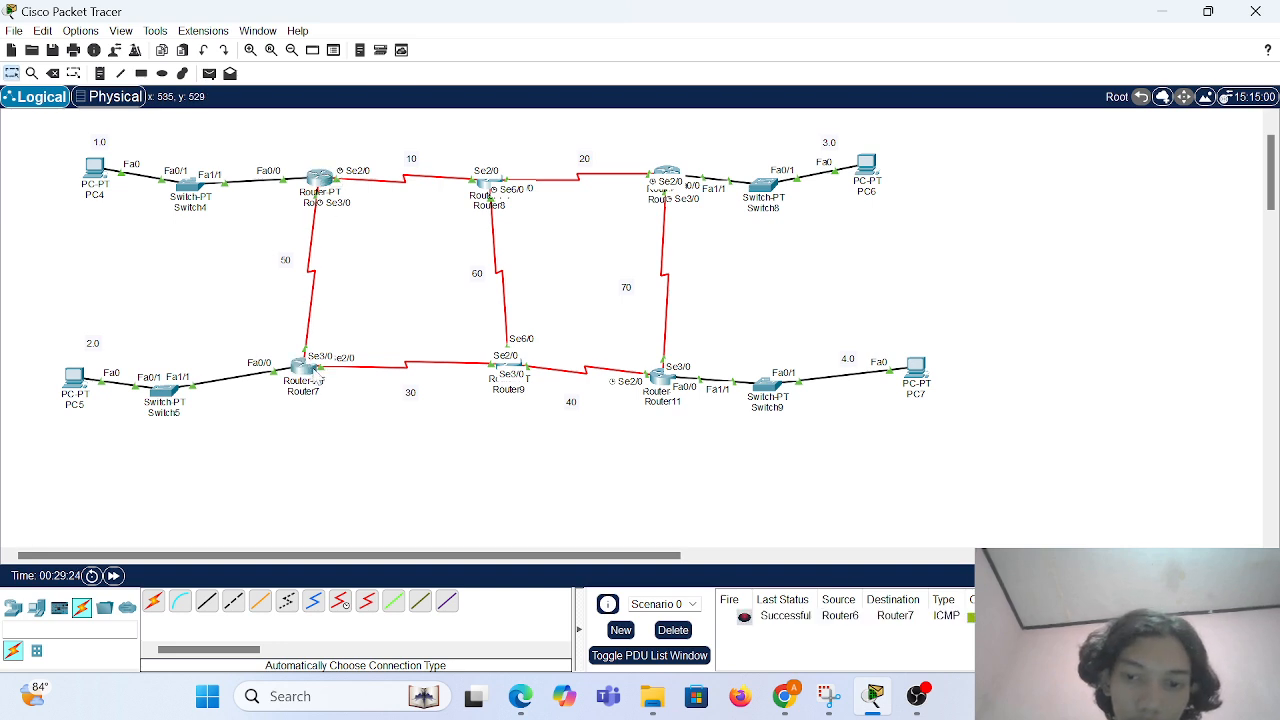
pyautogui.click(680, 632)
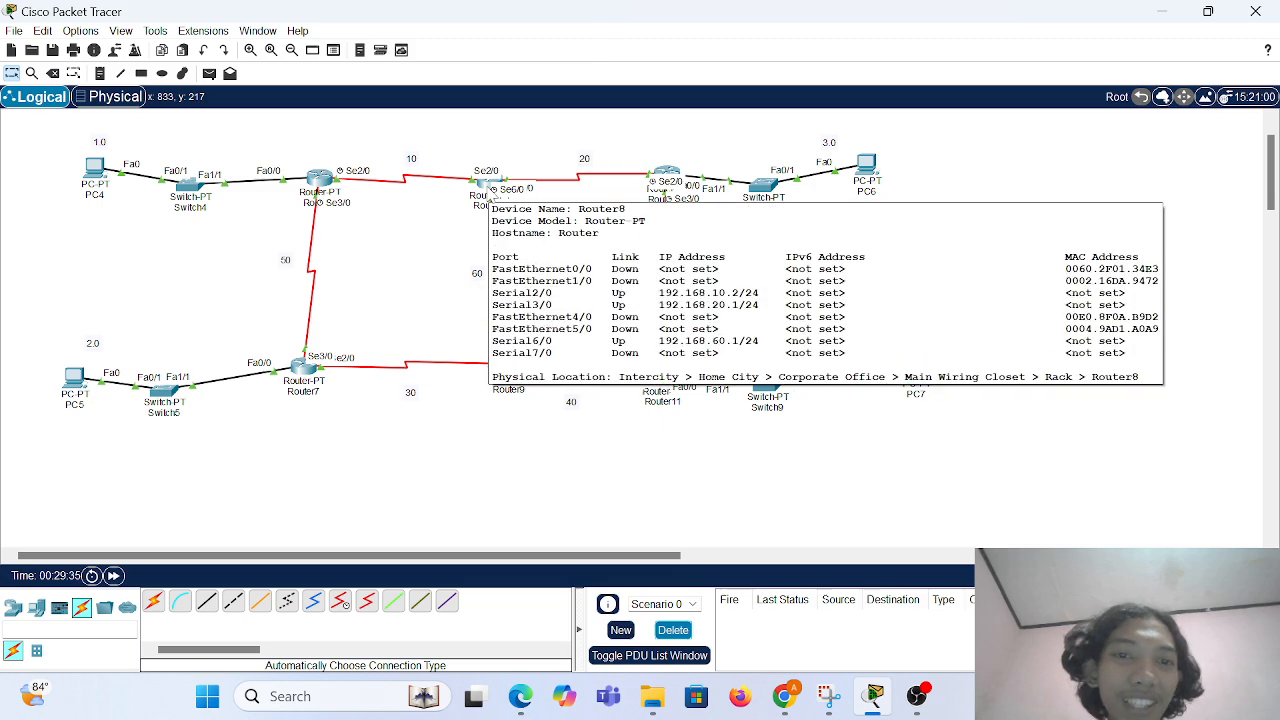
# Start RIP routing on Router8 and switch it to version 2 with the v 2 command.
pyautogui.click(491, 196)
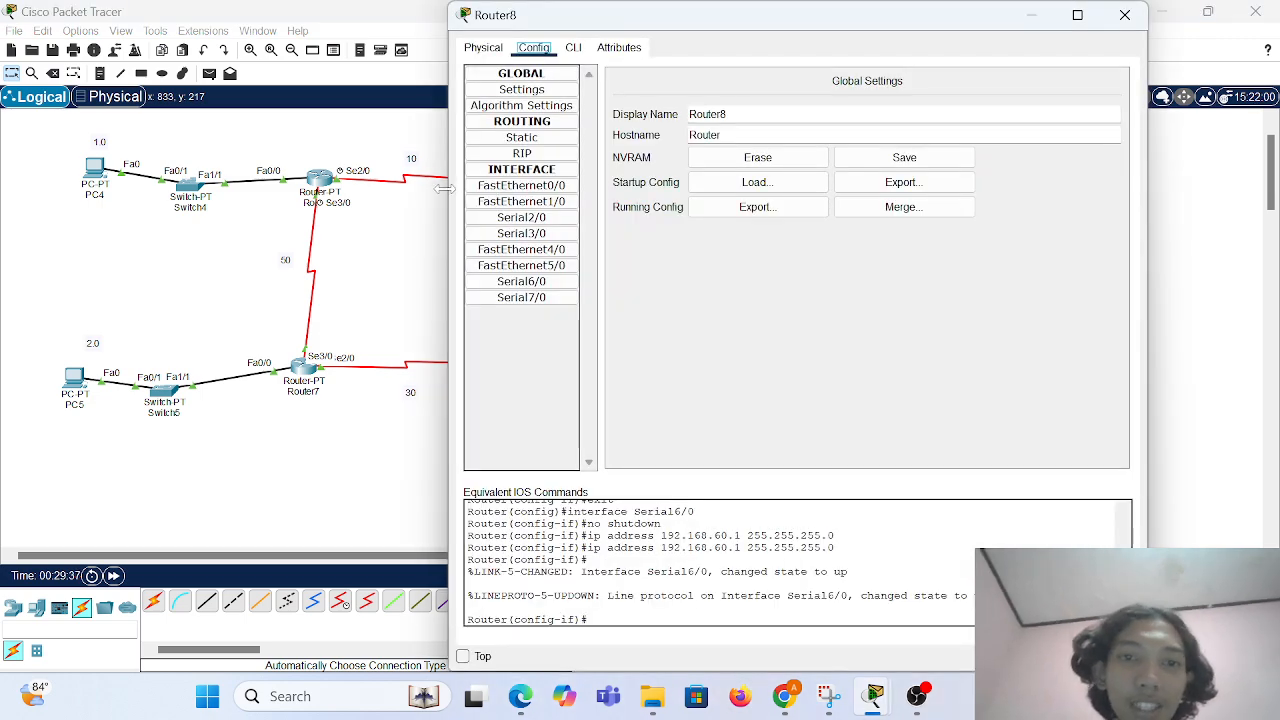
pyautogui.moveTo(448, 196); pyautogui.dragTo(770, 257)
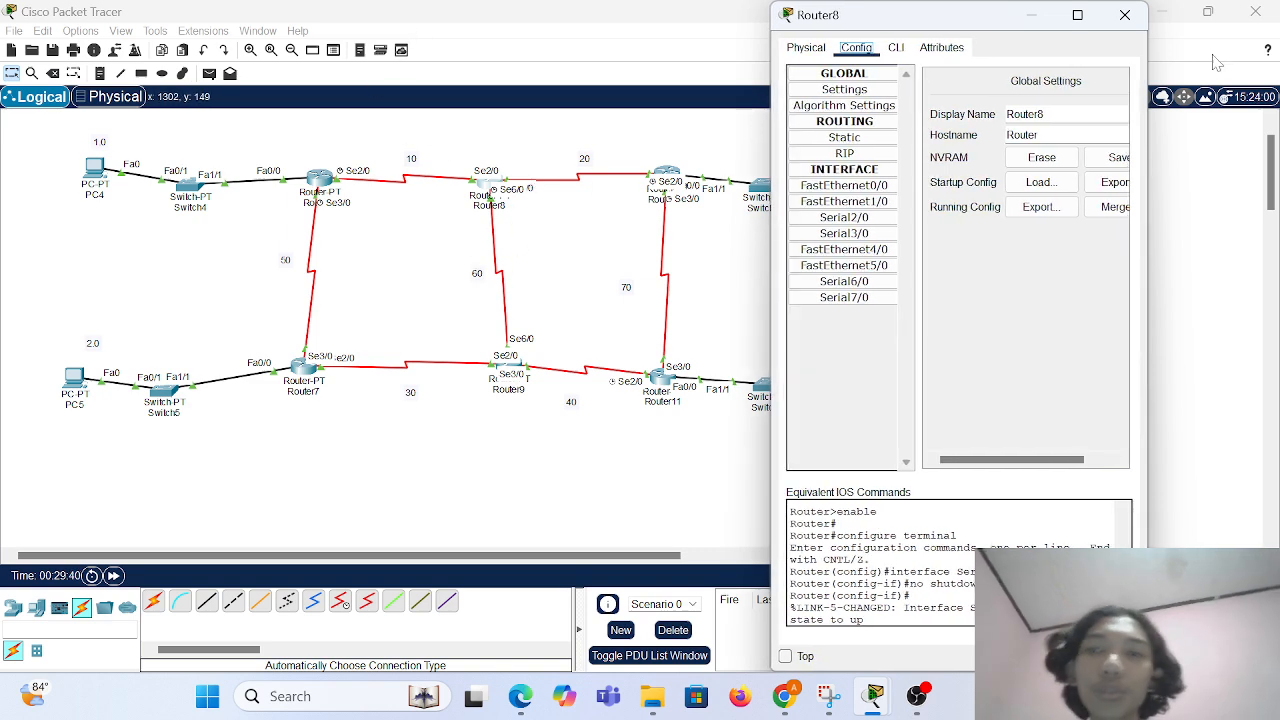
pyautogui.click(844, 153)
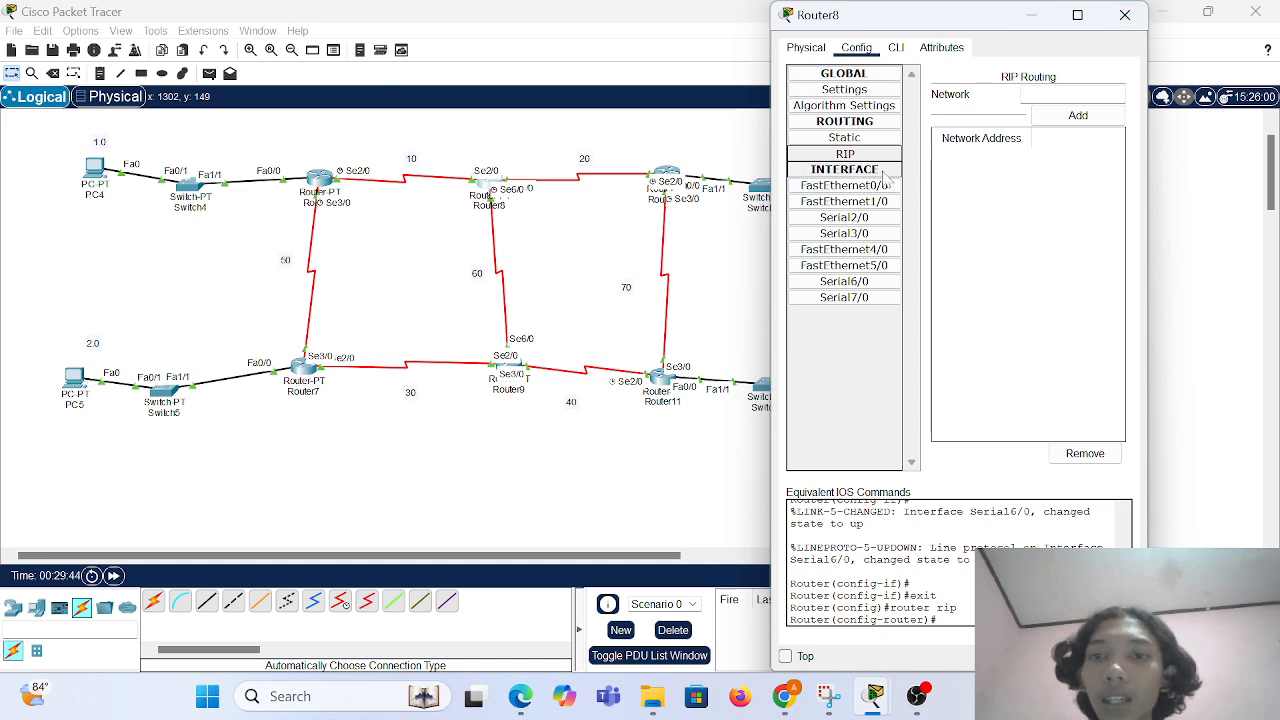
pyautogui.click(895, 48)
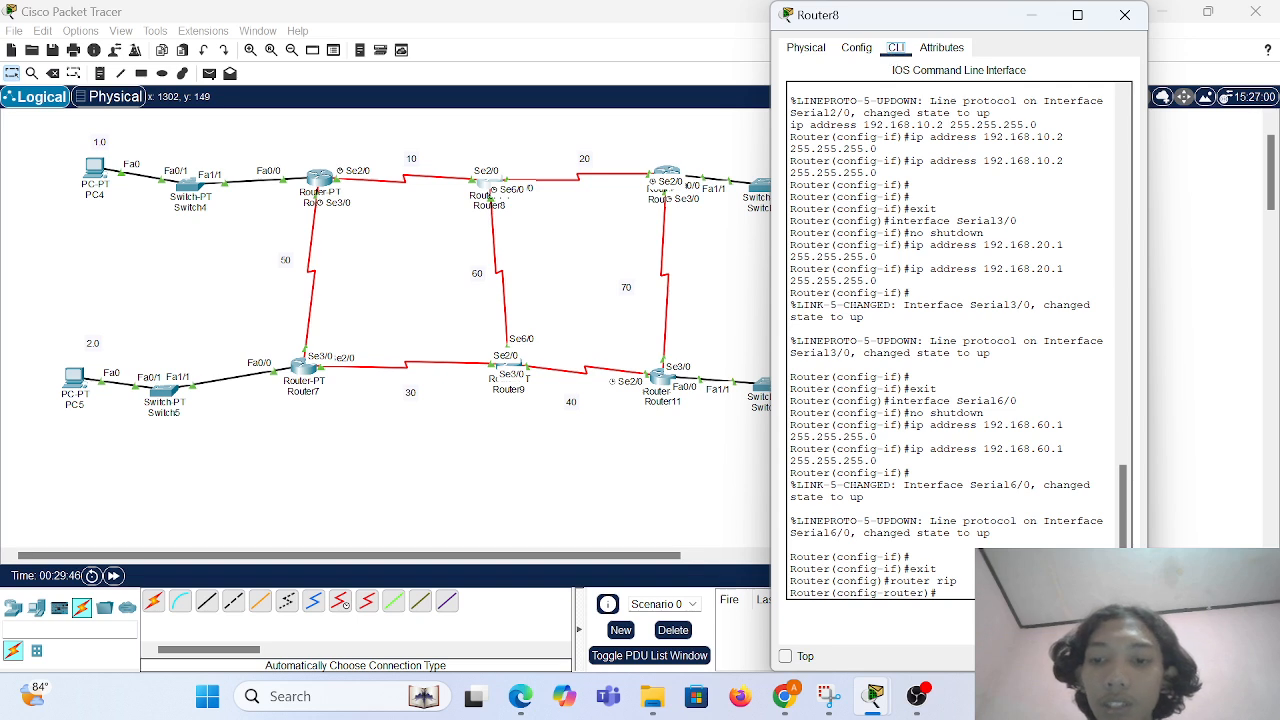
pyautogui.write('v 2')
pyautogui.press('Return')
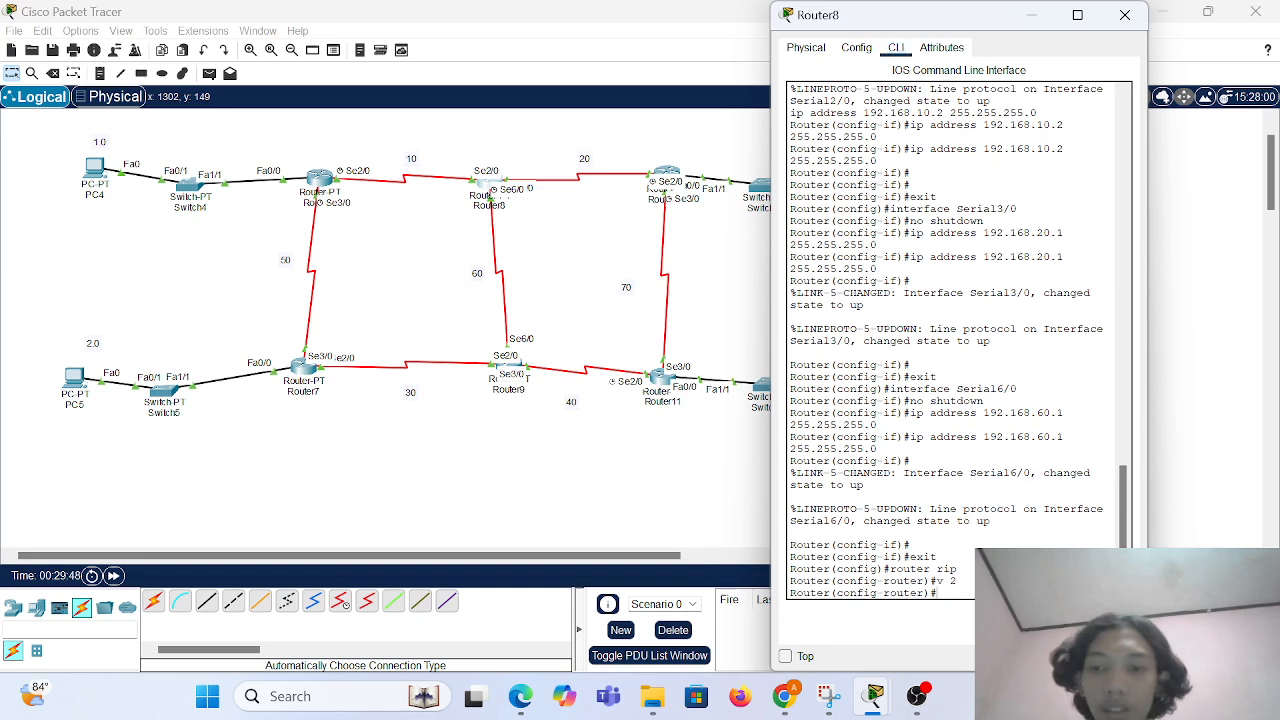
# Add network 192.168.10.0 to Router8's RIP routing.
pyautogui.click(856, 48)
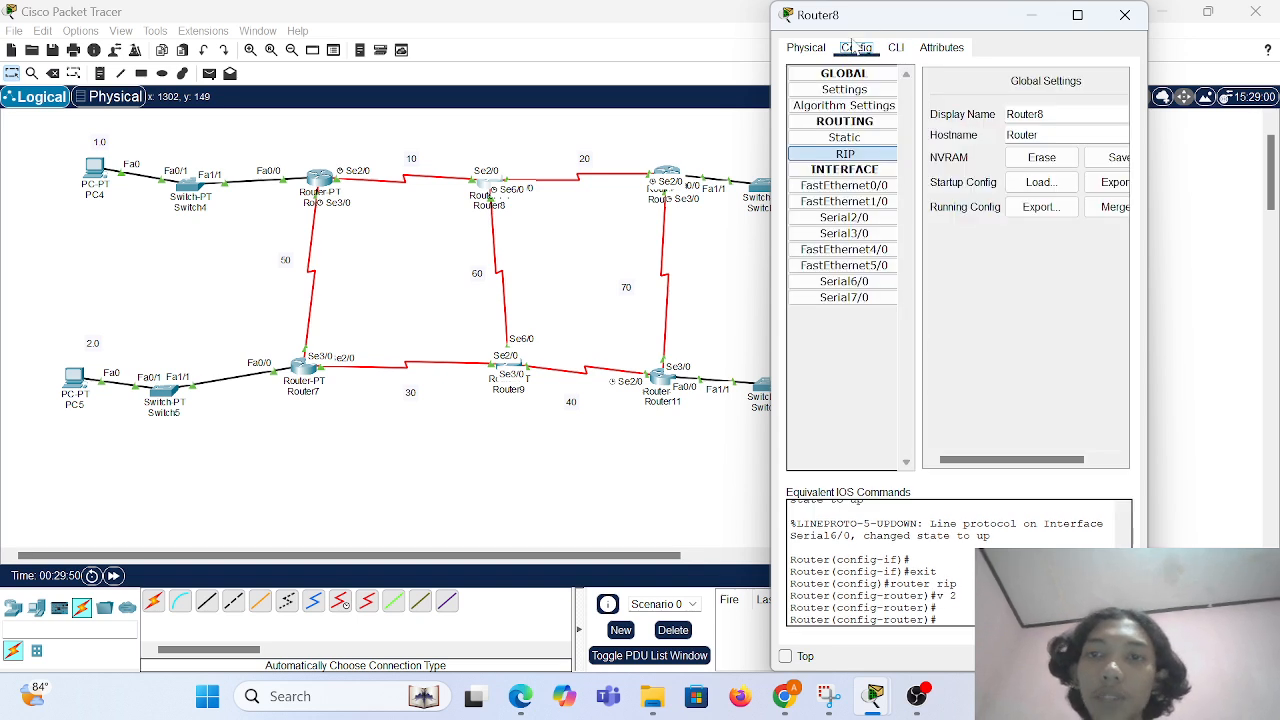
pyautogui.click(845, 153)
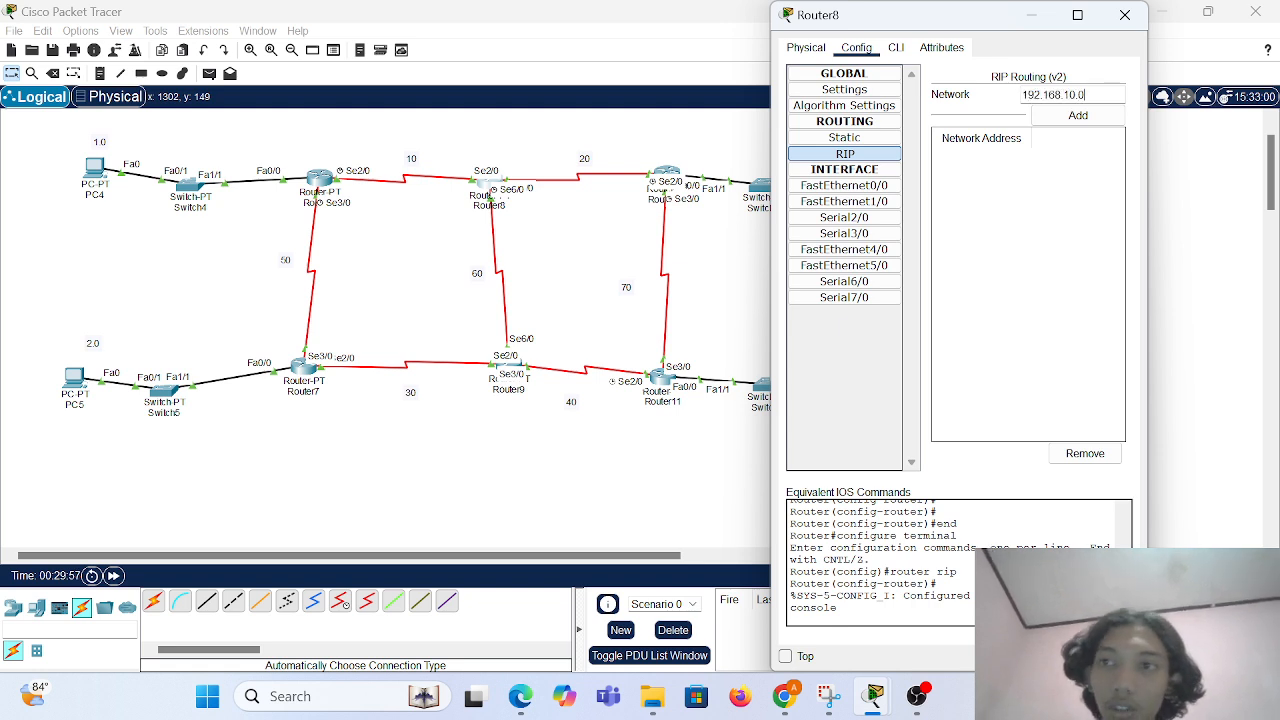
pyautogui.click(1076, 116)
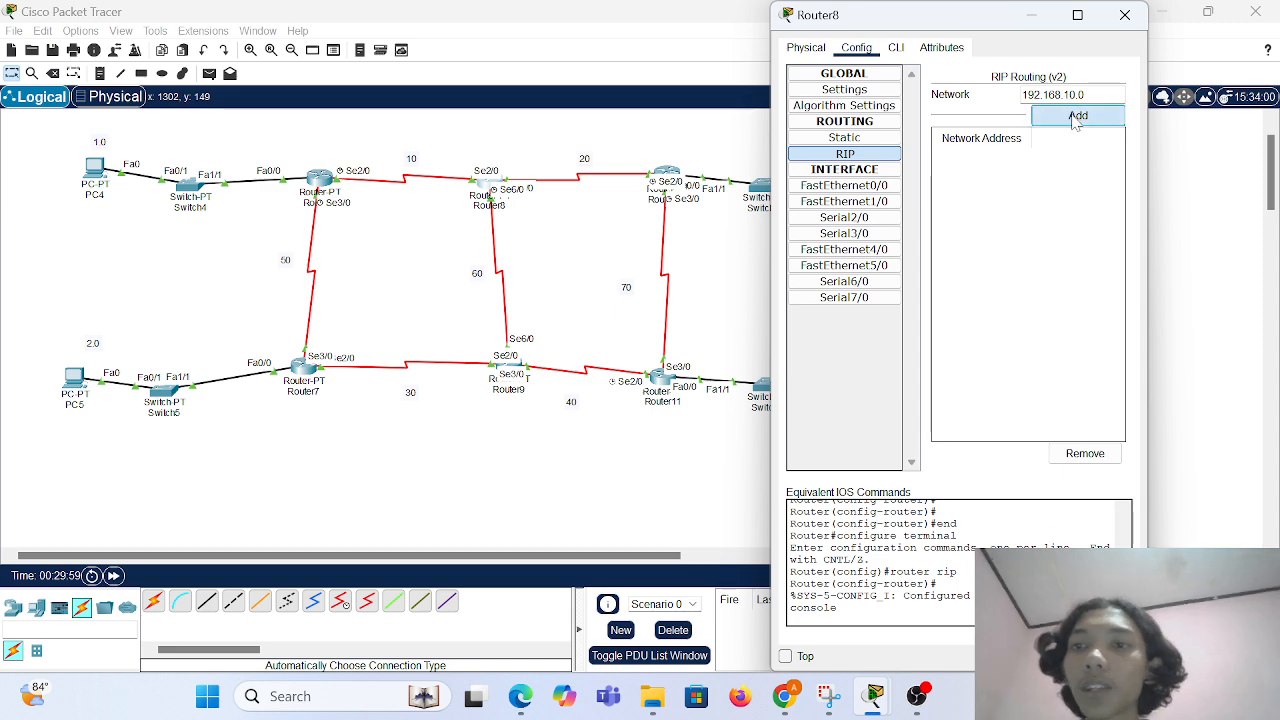
pyautogui.click(1076, 116)
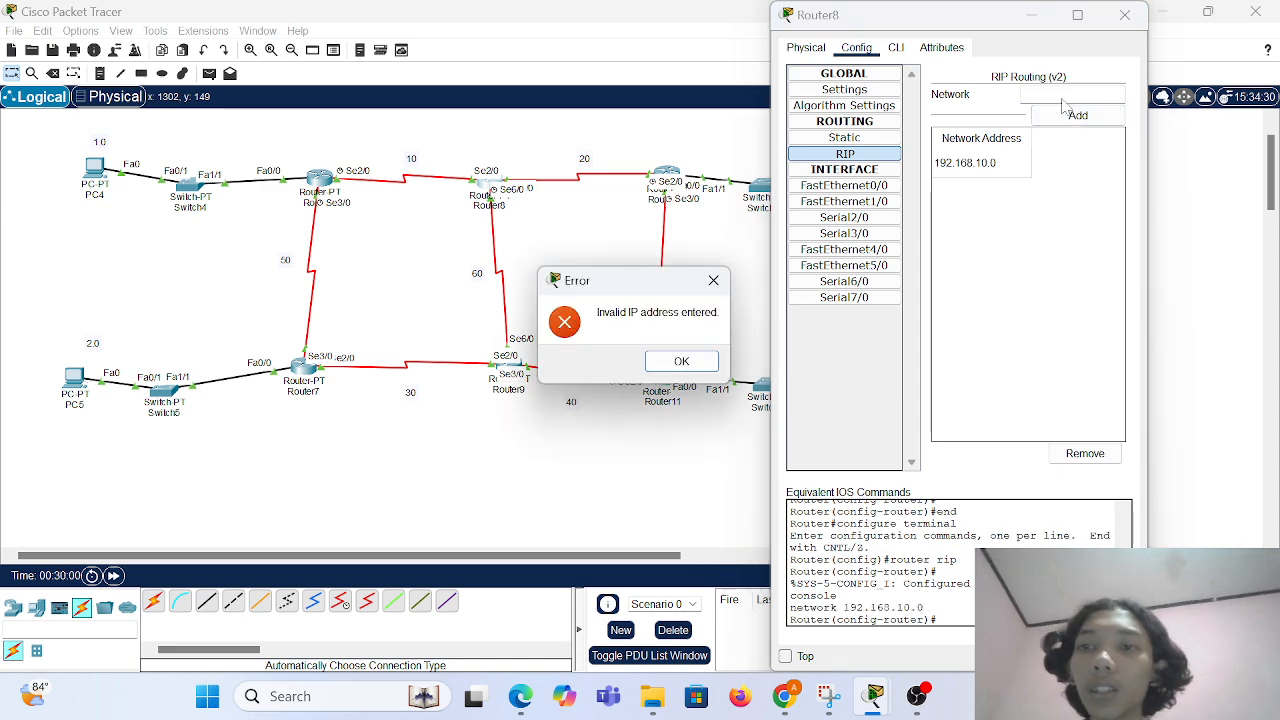
pyautogui.click(714, 281)
# Add network 192.168.20.0 to Router8's RIP routing.
pyautogui.click(1022, 94)
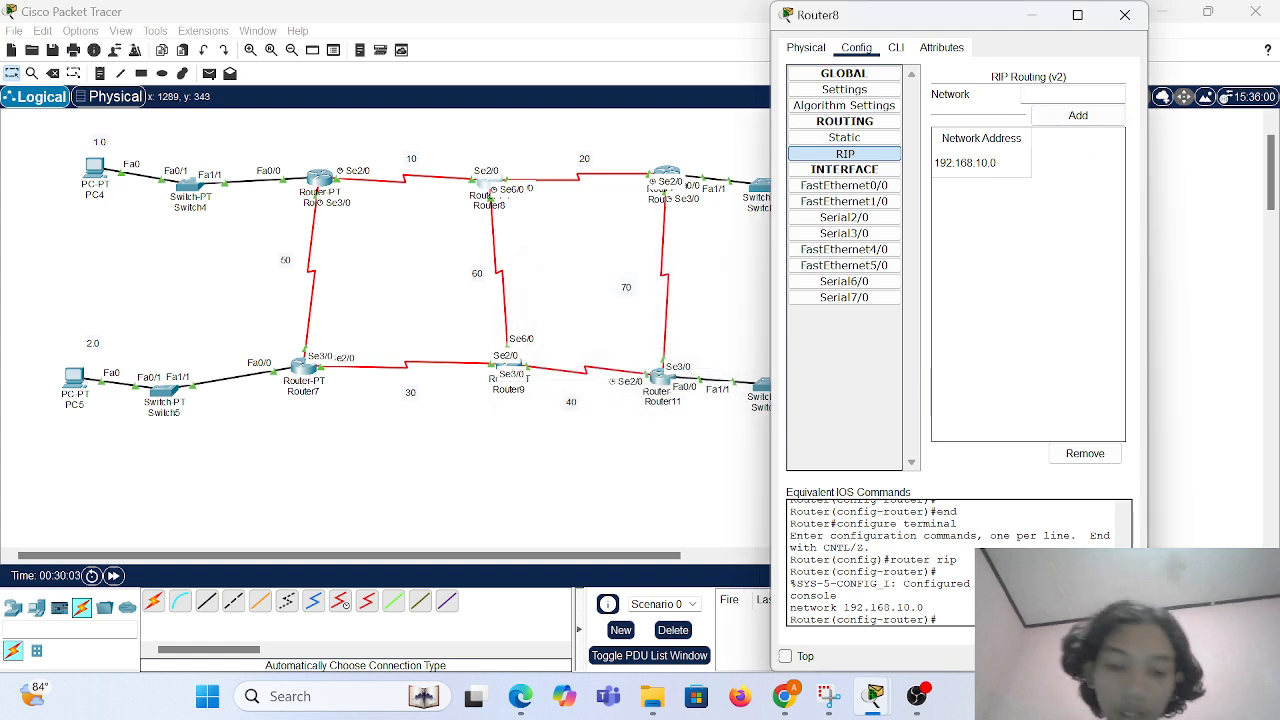
pyautogui.write('192.168.1.2')
pyautogui.press('BackSpace')
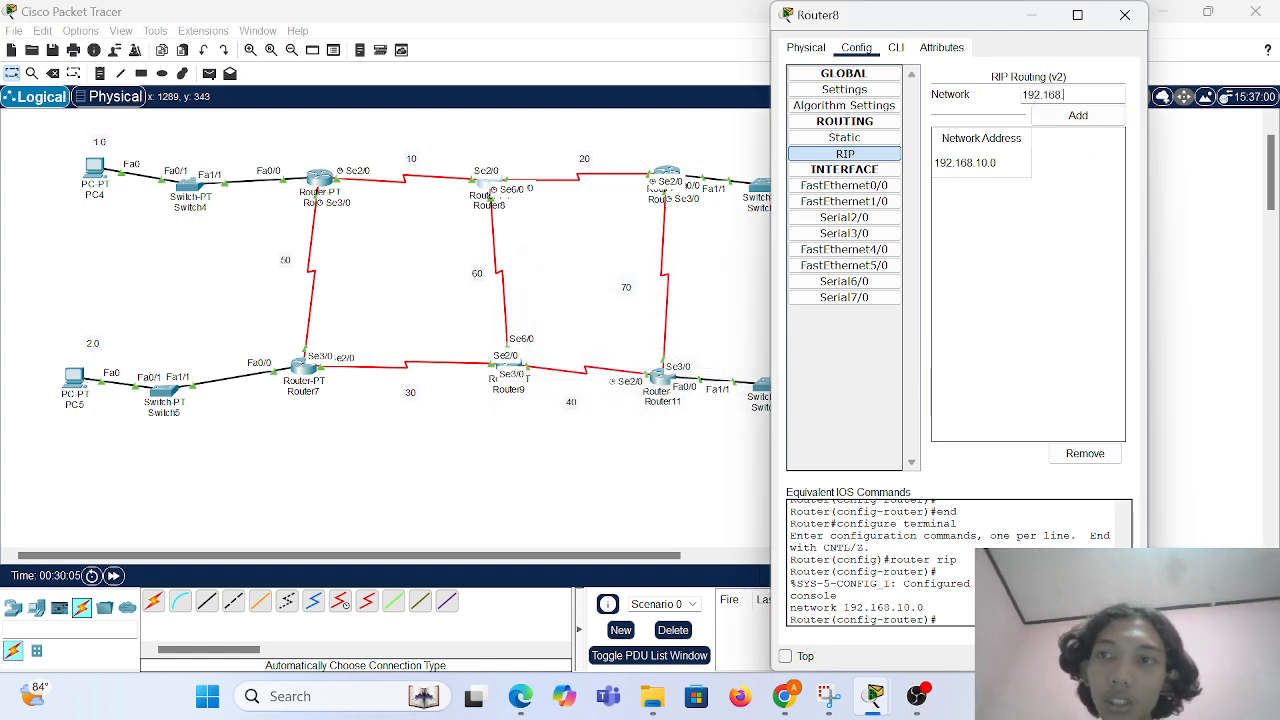
pyautogui.write('20.0')
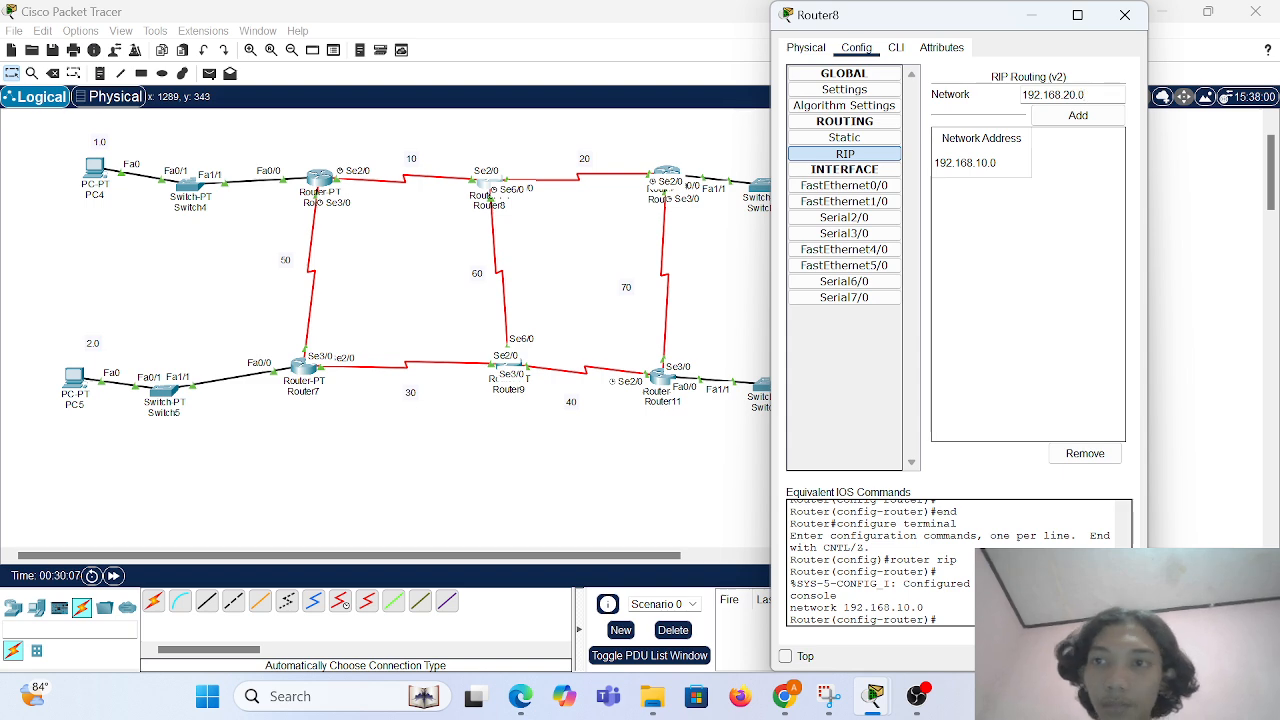
pyautogui.click(1078, 115)
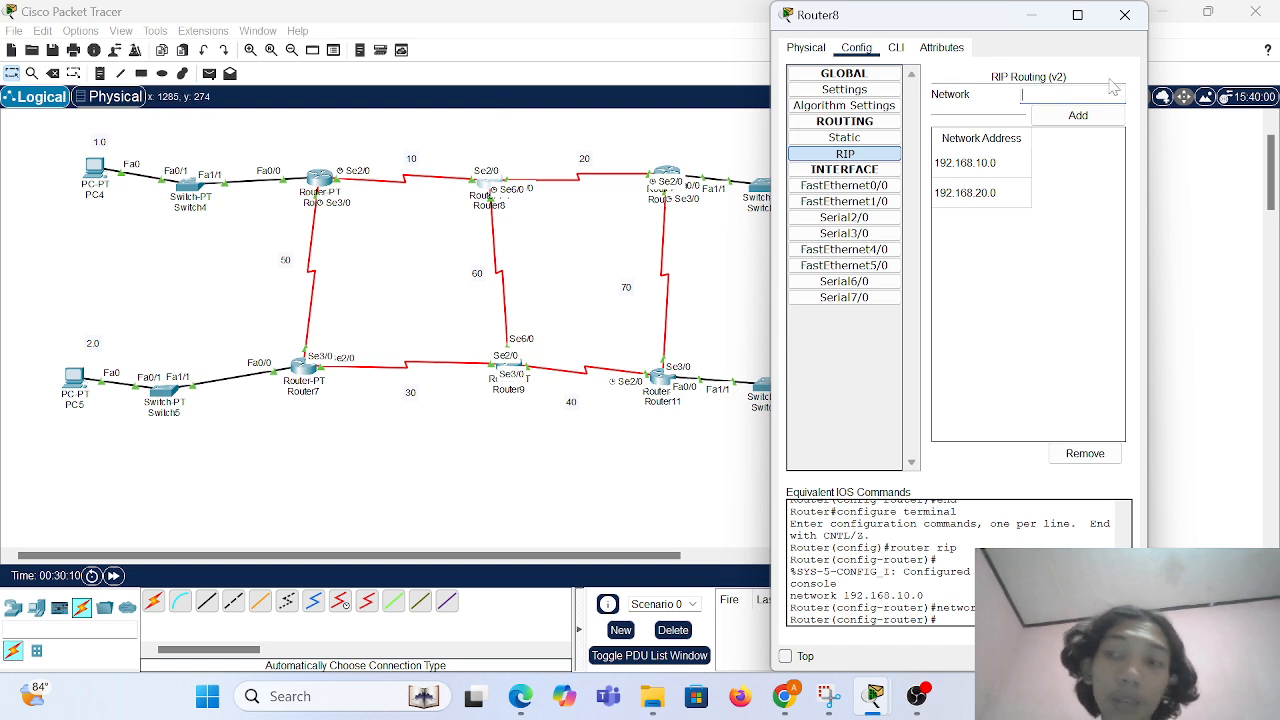
# Add network 192.168.60.0 to Router8's RIP routing and return to the topology.
pyautogui.write('192.168.')
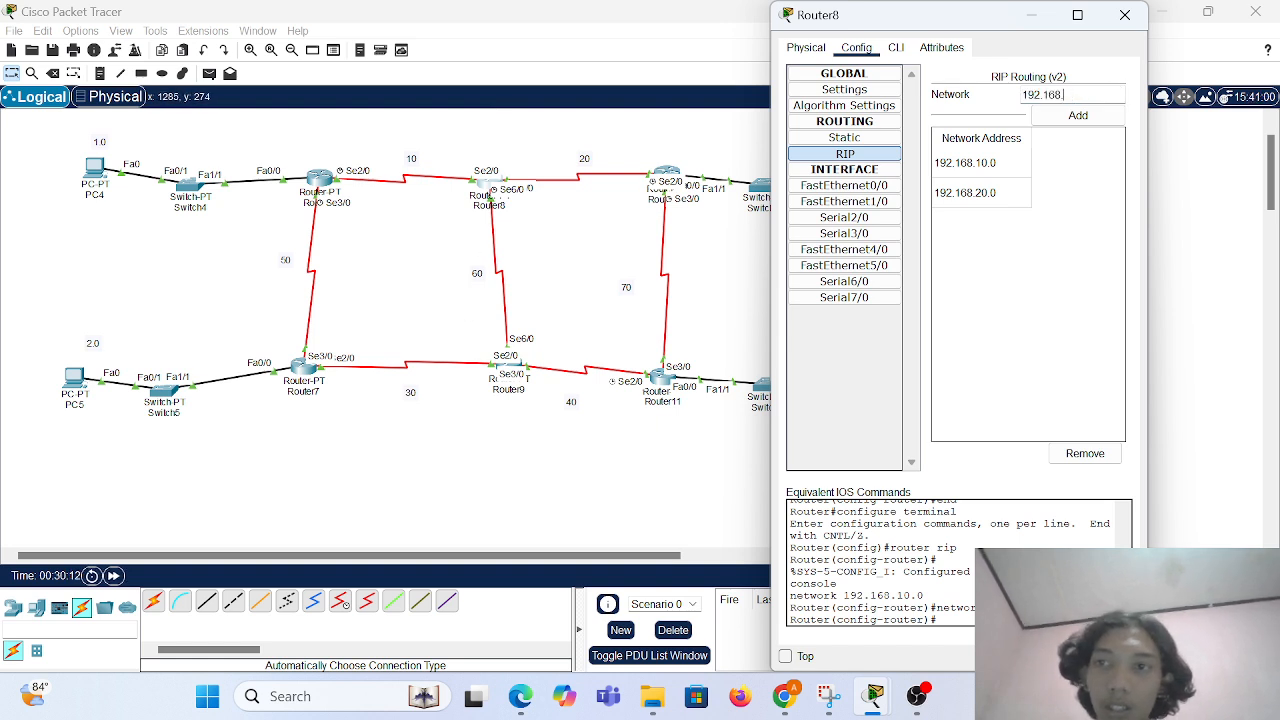
pyautogui.write('60.0')
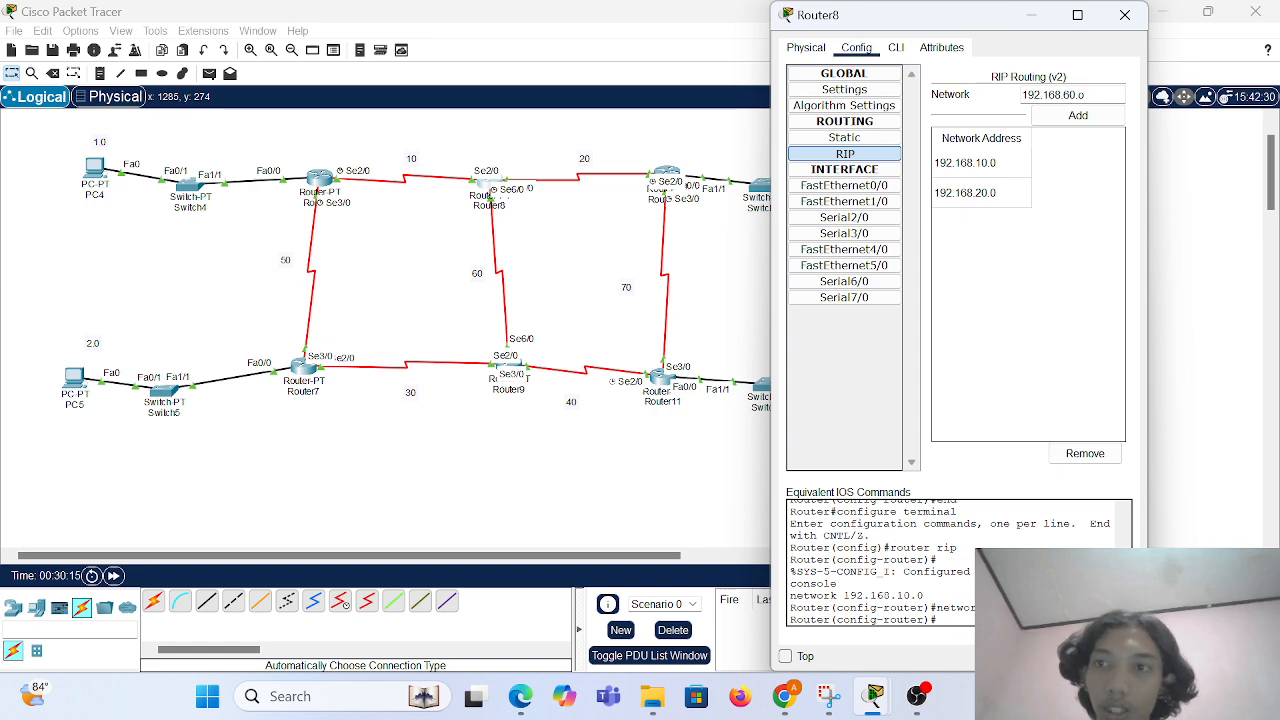
pyautogui.press('BackSpace')
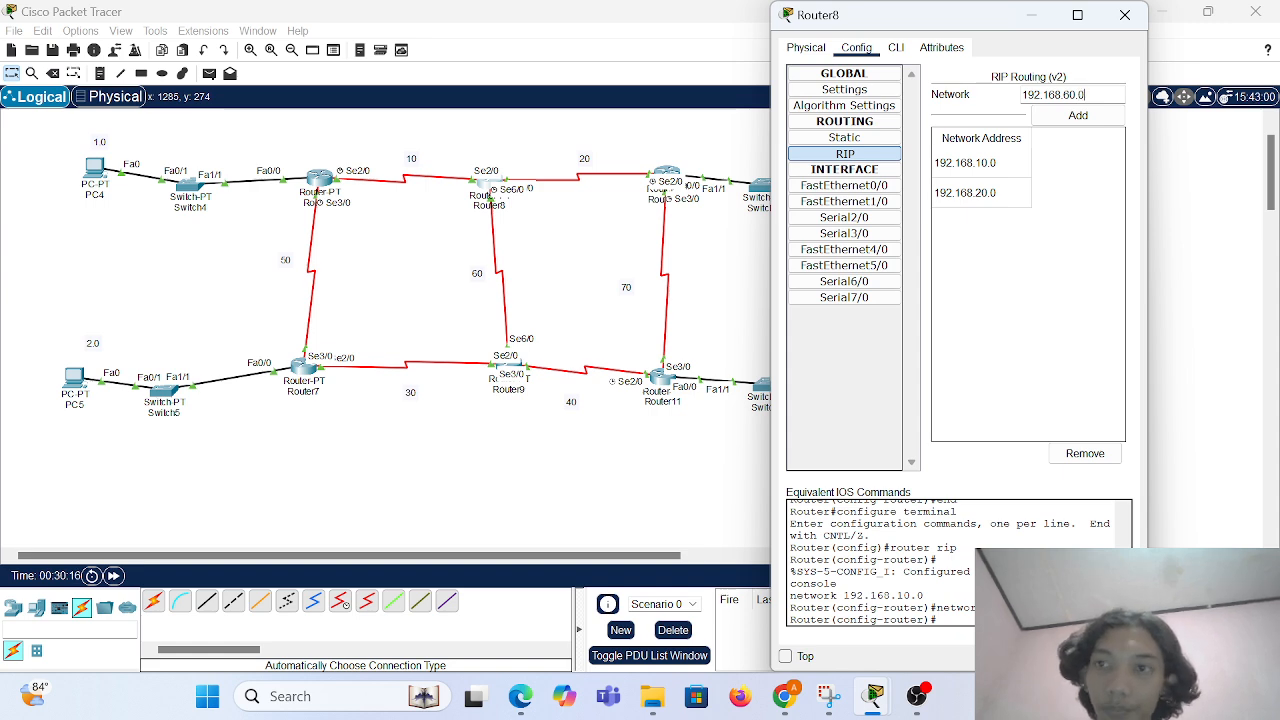
pyautogui.write('0')
pyautogui.click(1078, 115)
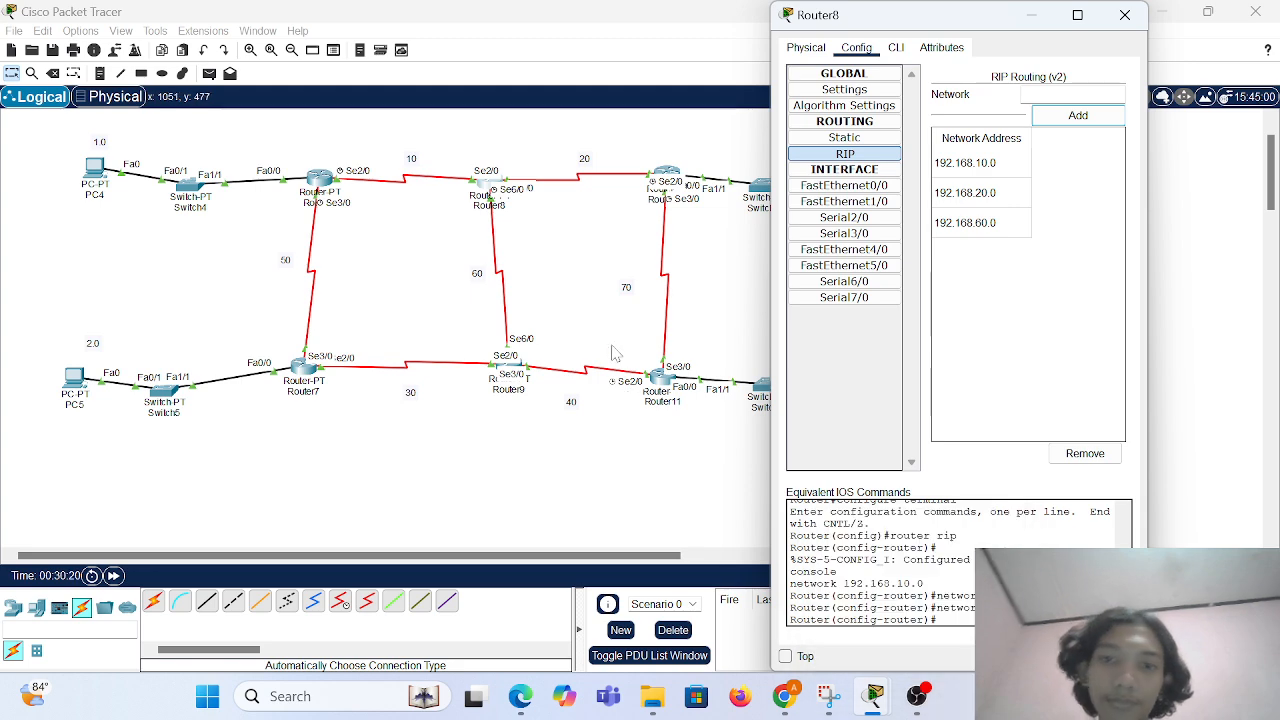
pyautogui.click(500, 328)
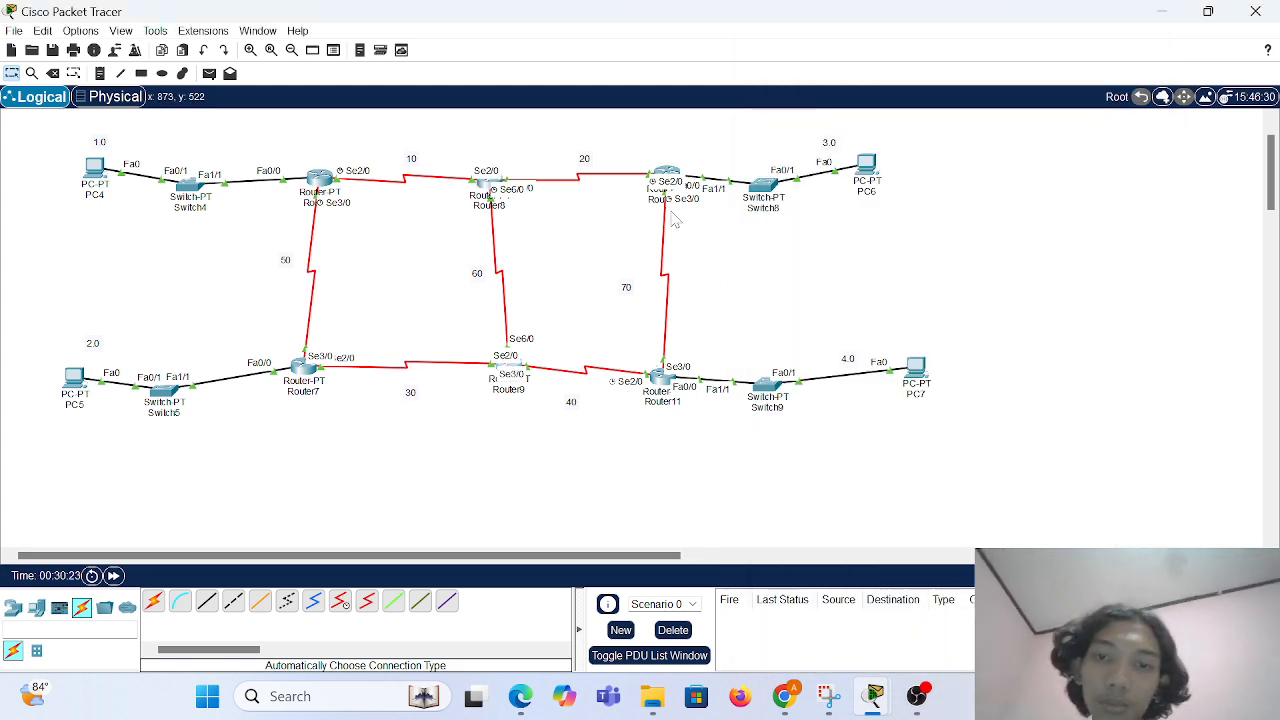
# Start RIP routing on Router9, set it to version 2, and reopen its RIP routing settings.
pyautogui.click(510, 372)
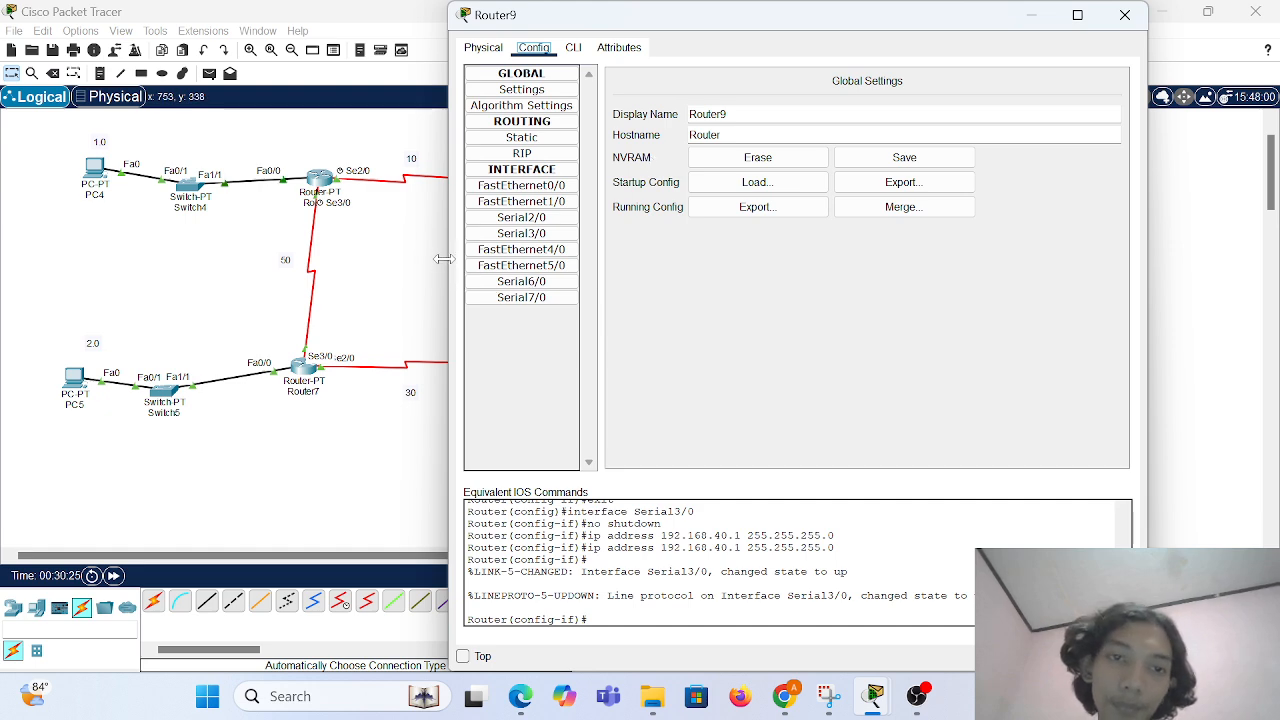
pyautogui.moveTo(448, 258); pyautogui.dragTo(789, 240)
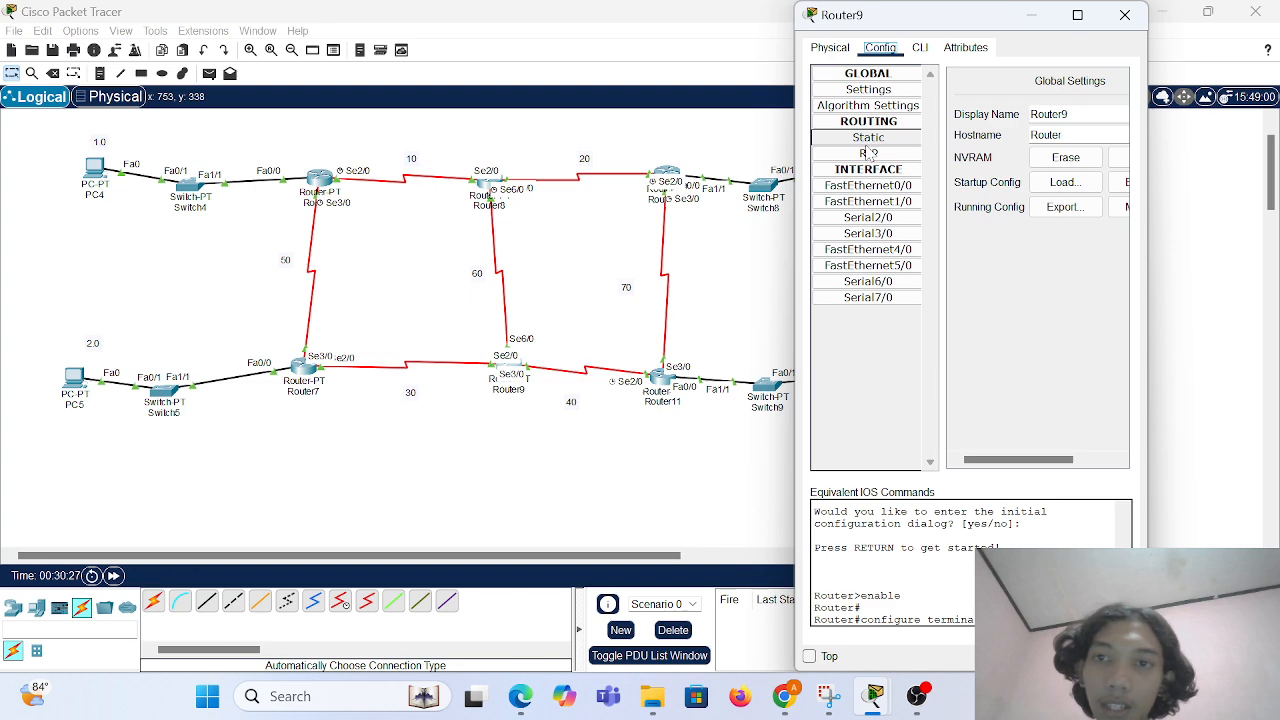
pyautogui.click(868, 156)
pyautogui.click(920, 47)
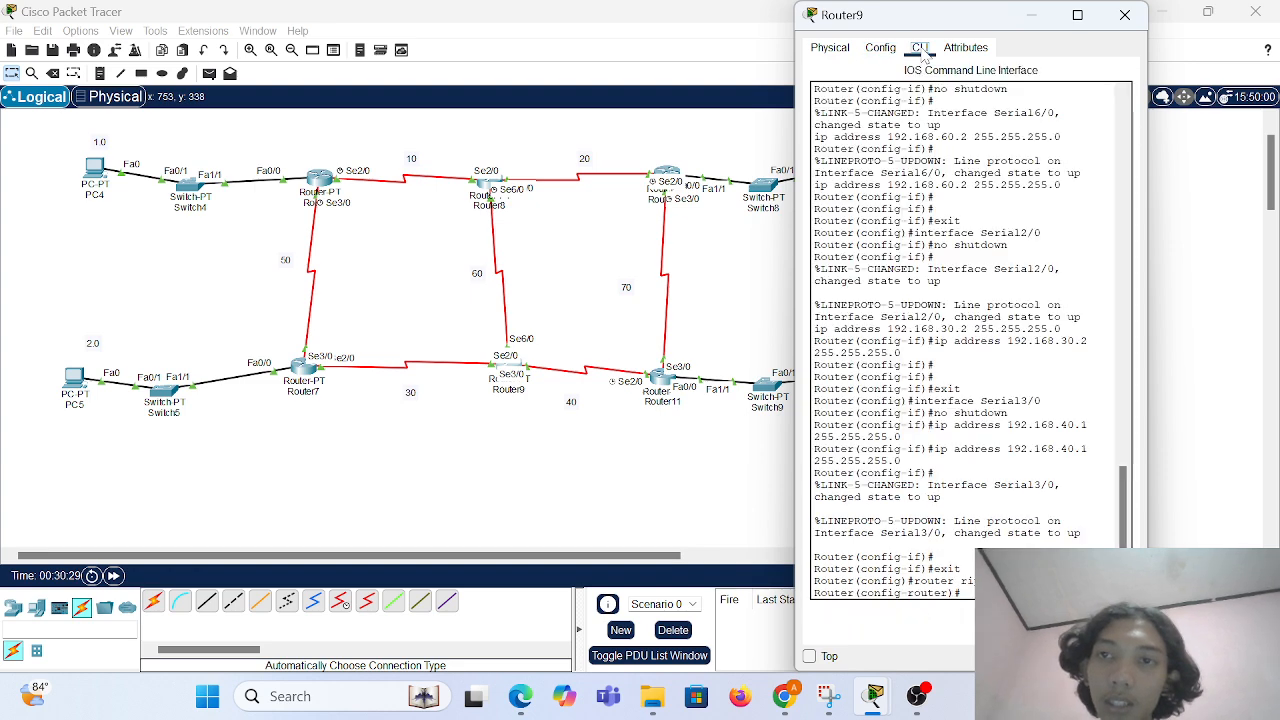
pyautogui.write('version 2')
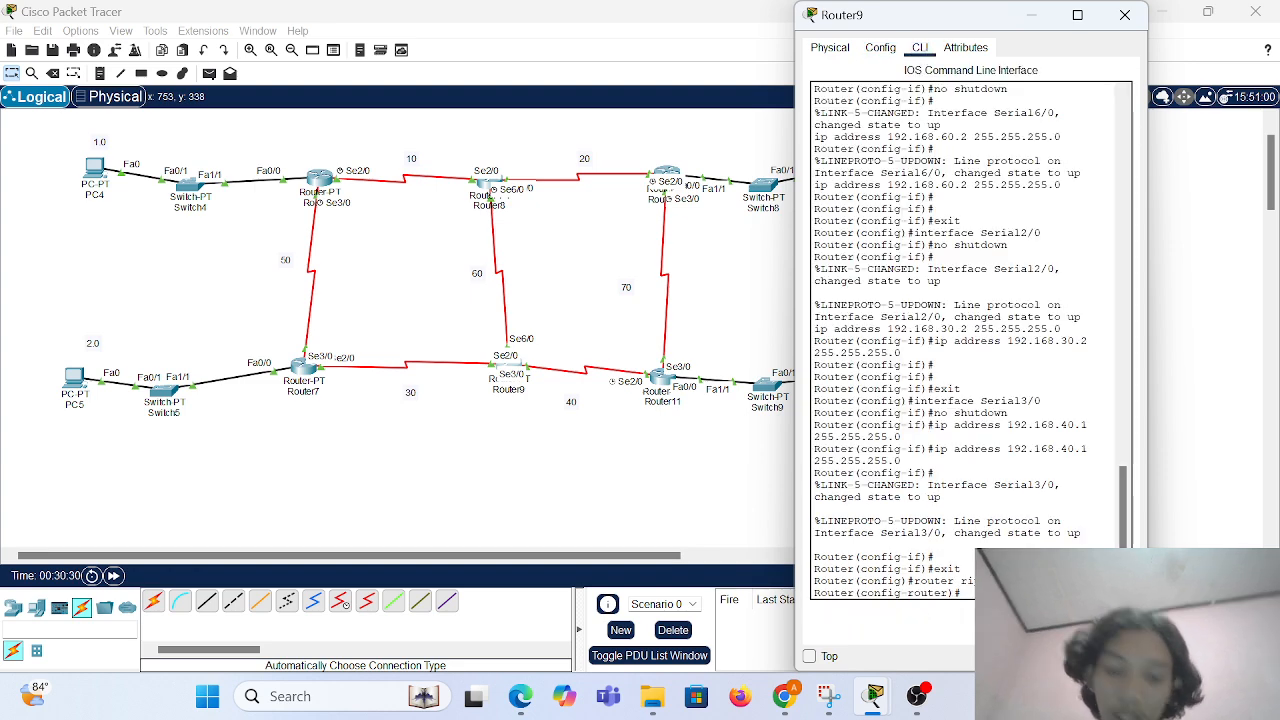
pyautogui.press('Return')
pyautogui.press('Return')
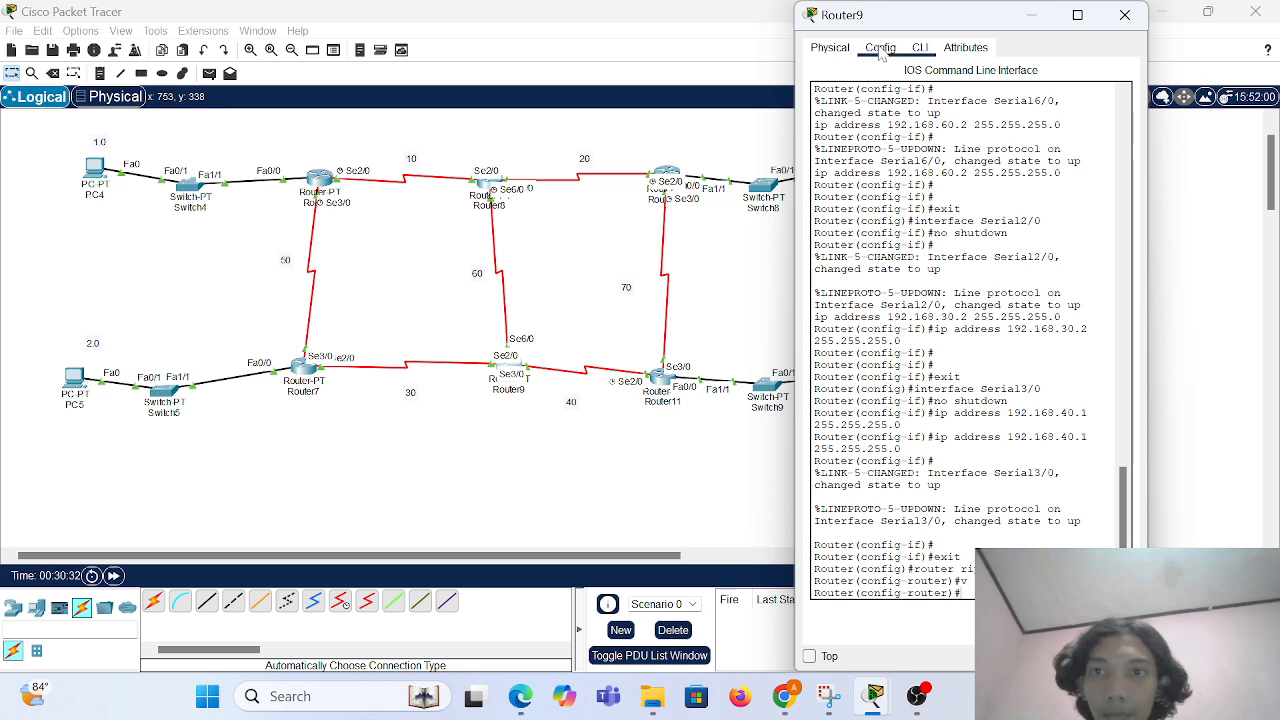
pyautogui.click(880, 47)
pyautogui.click(869, 154)
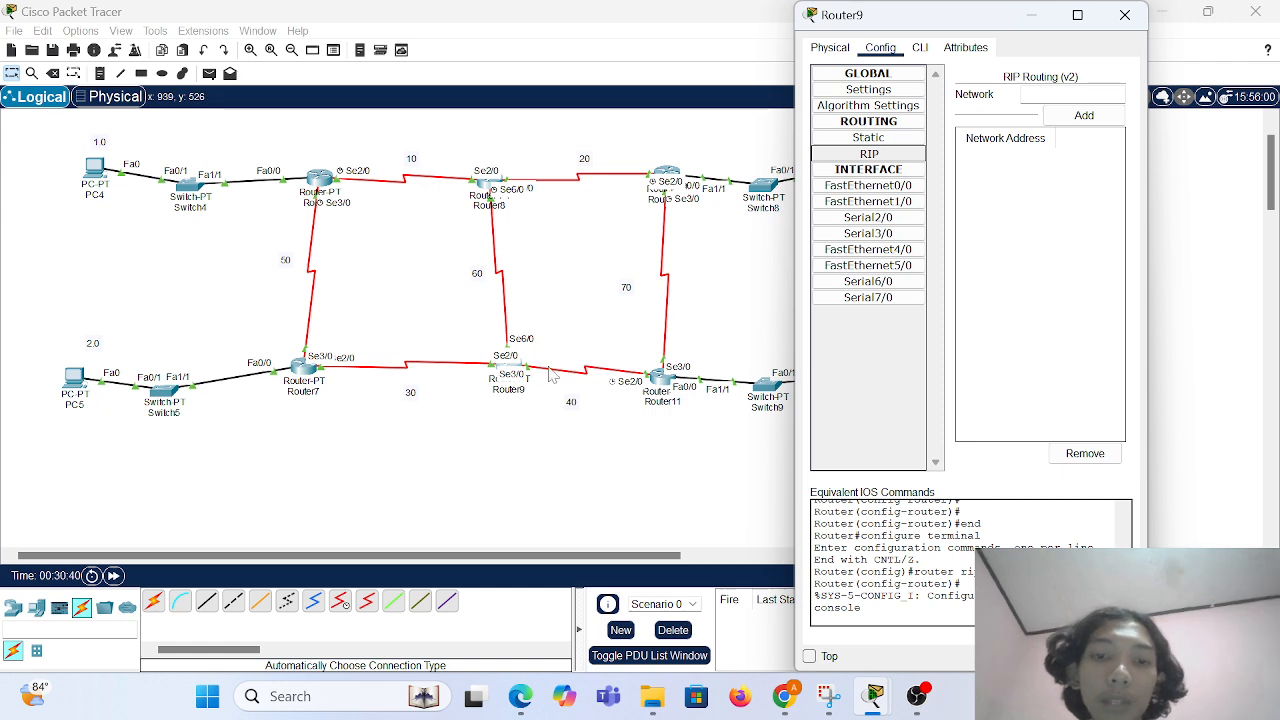
# Return to the topology and move Router9 so it lines up directly beneath Router8.
pyautogui.click(499, 363)
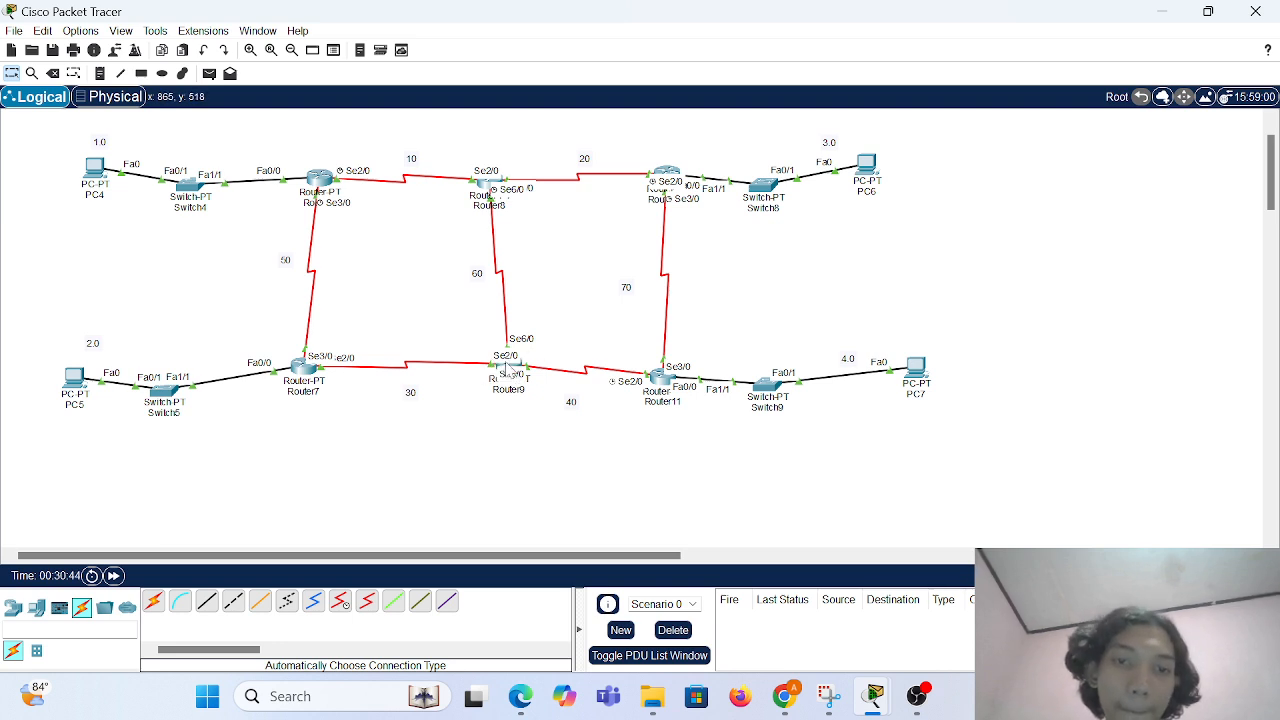
pyautogui.moveTo(564, 307); pyautogui.dragTo(655, 380)
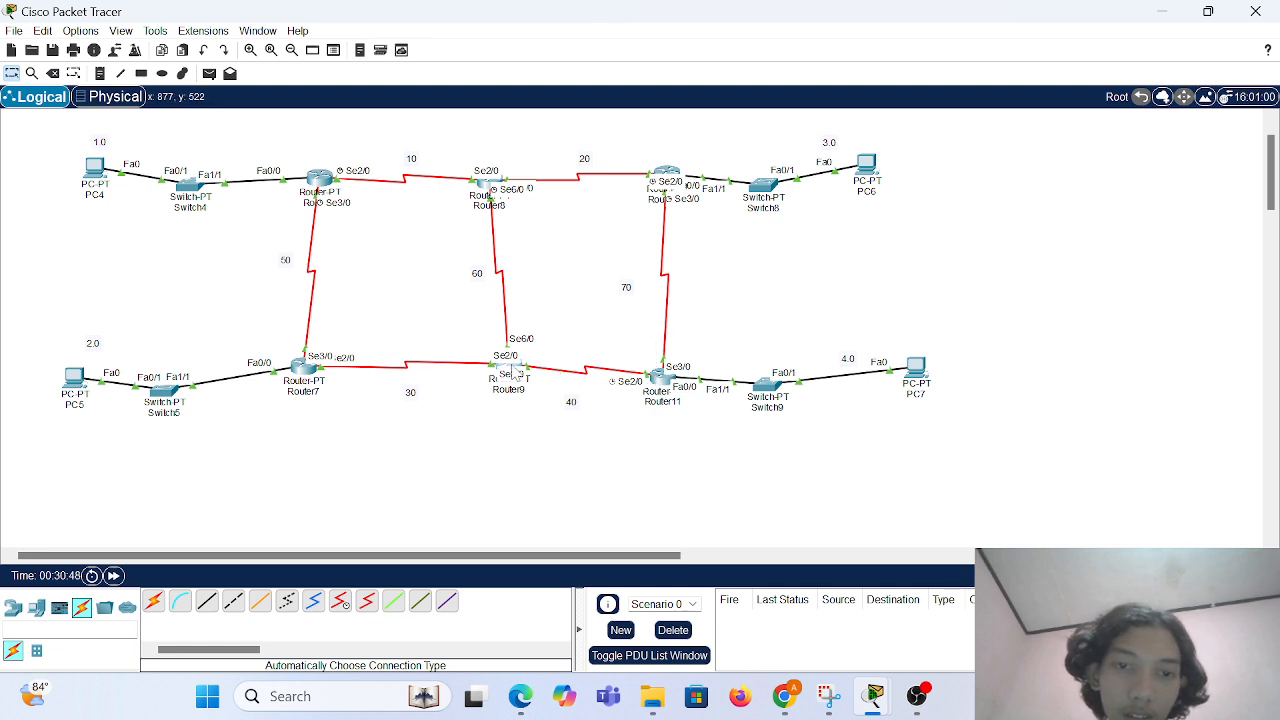
pyautogui.moveTo(512, 372); pyautogui.dragTo(493, 373)
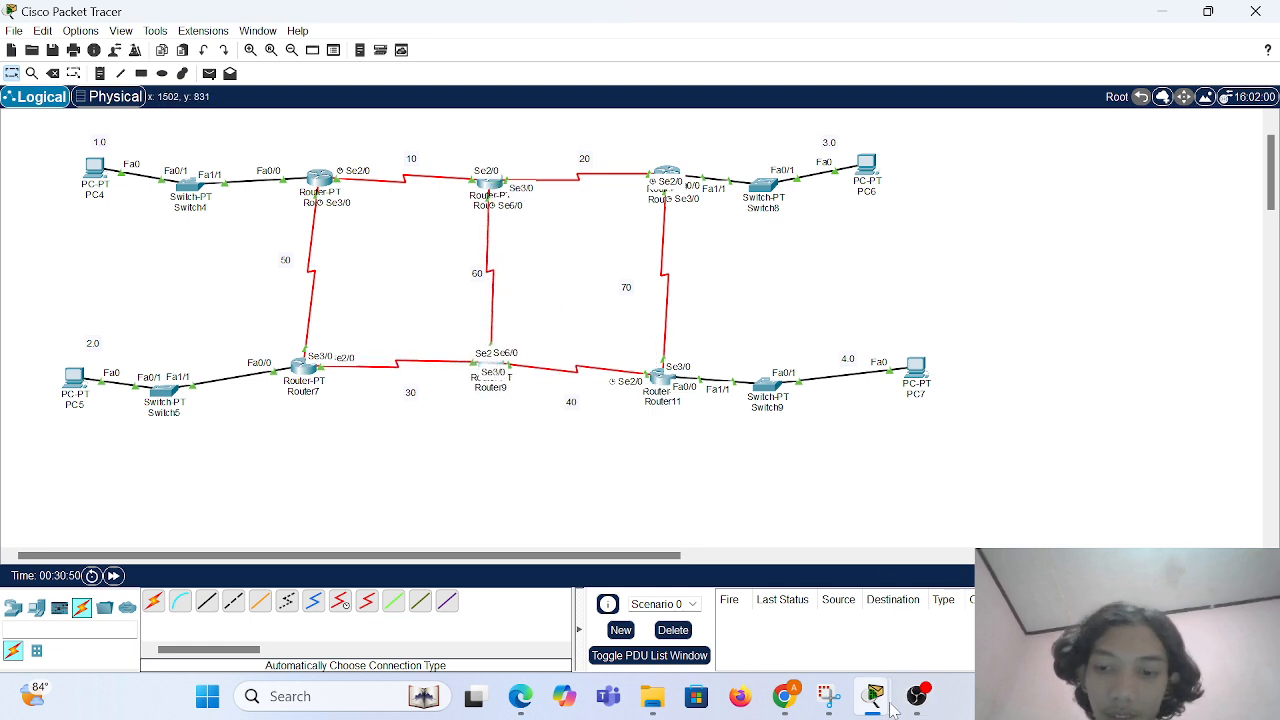
# Check the networks listed in Router8's RIP routing and return to the topology.
pyautogui.moveTo(890, 705)
pyautogui.click(929, 598)
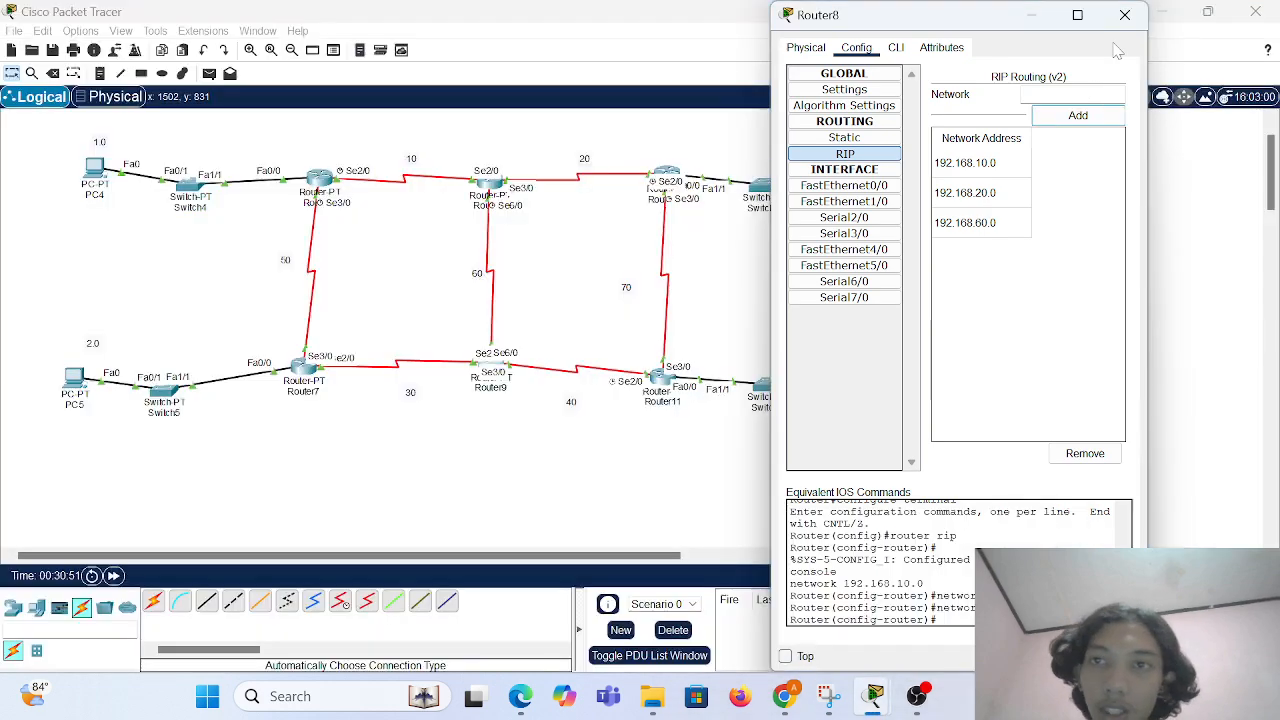
pyautogui.click(1125, 15)
# Open Router9's RIP routing settings and add network 192.168.60.0.
pyautogui.moveTo(876, 688)
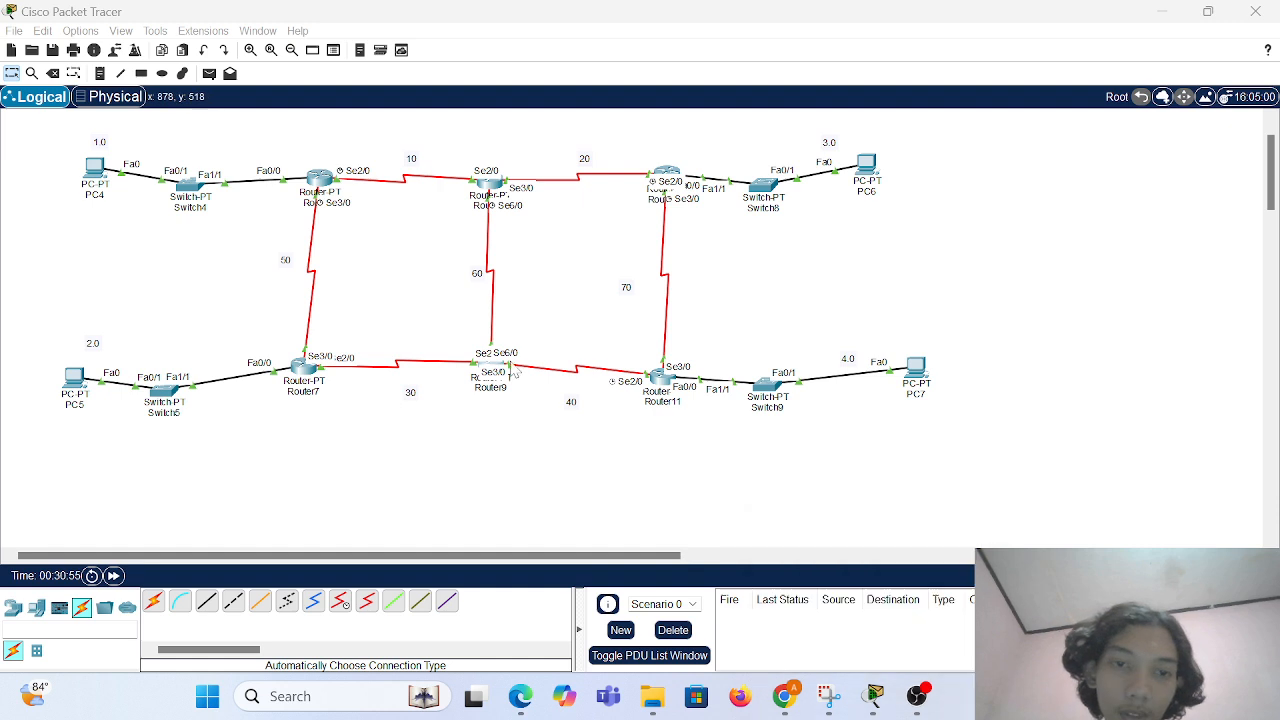
pyautogui.click(502, 371)
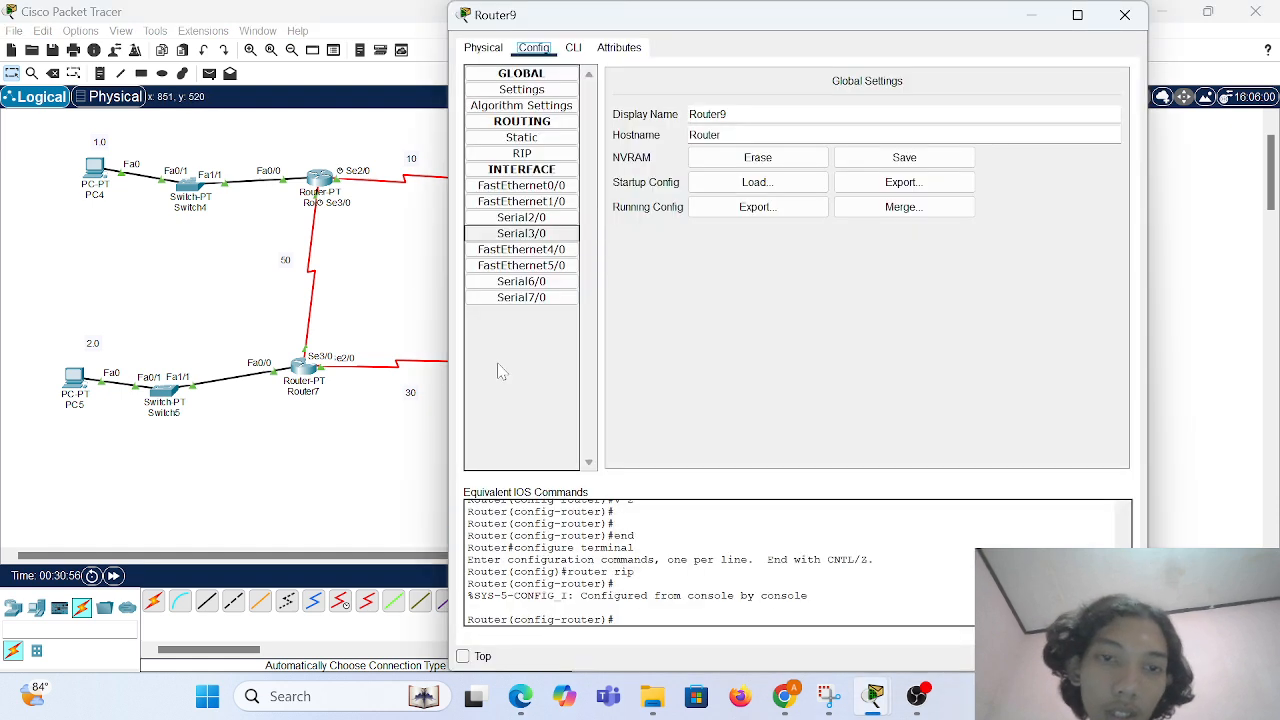
pyautogui.click(521, 170)
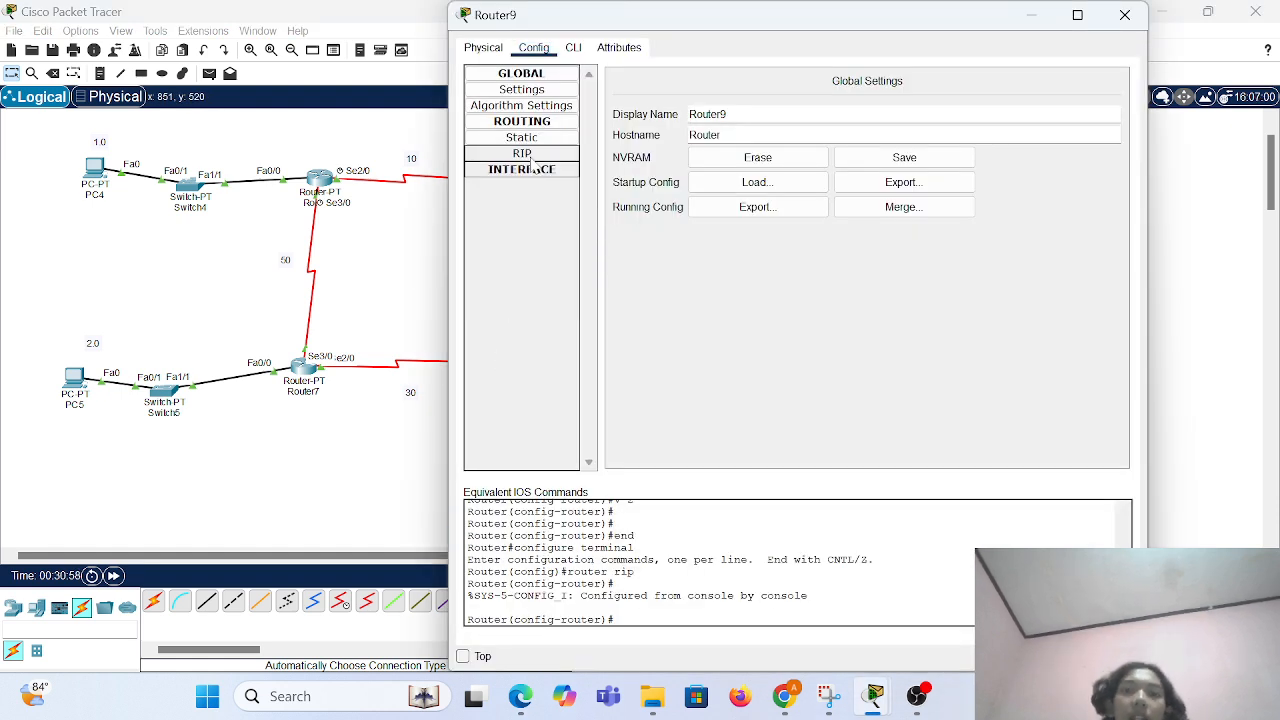
pyautogui.click(522, 153)
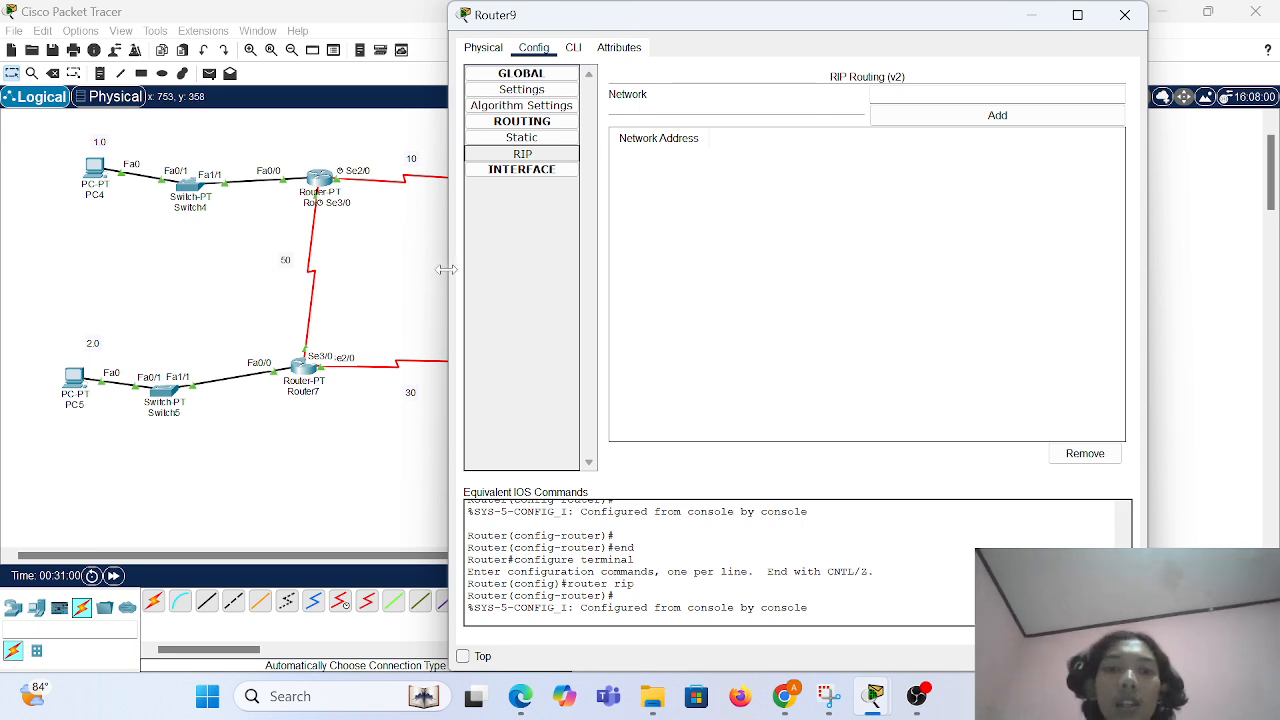
pyautogui.moveTo(446, 269); pyautogui.dragTo(720, 269)
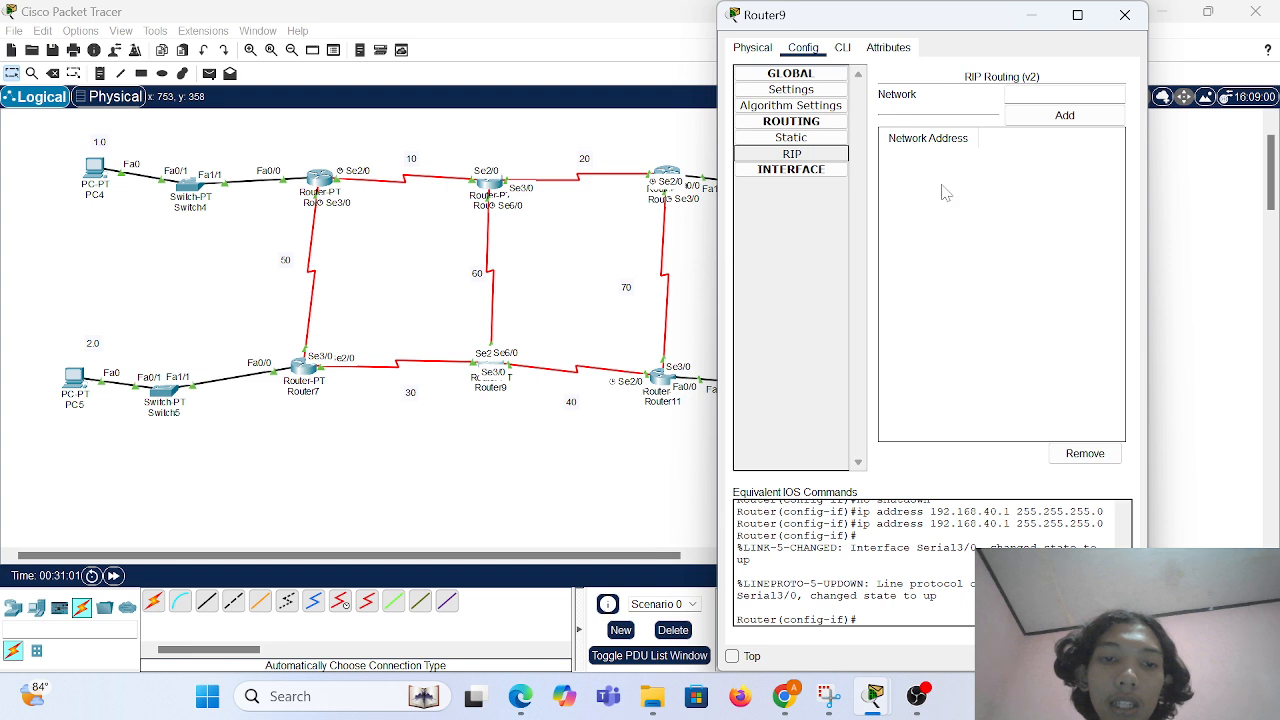
pyautogui.click(1060, 94)
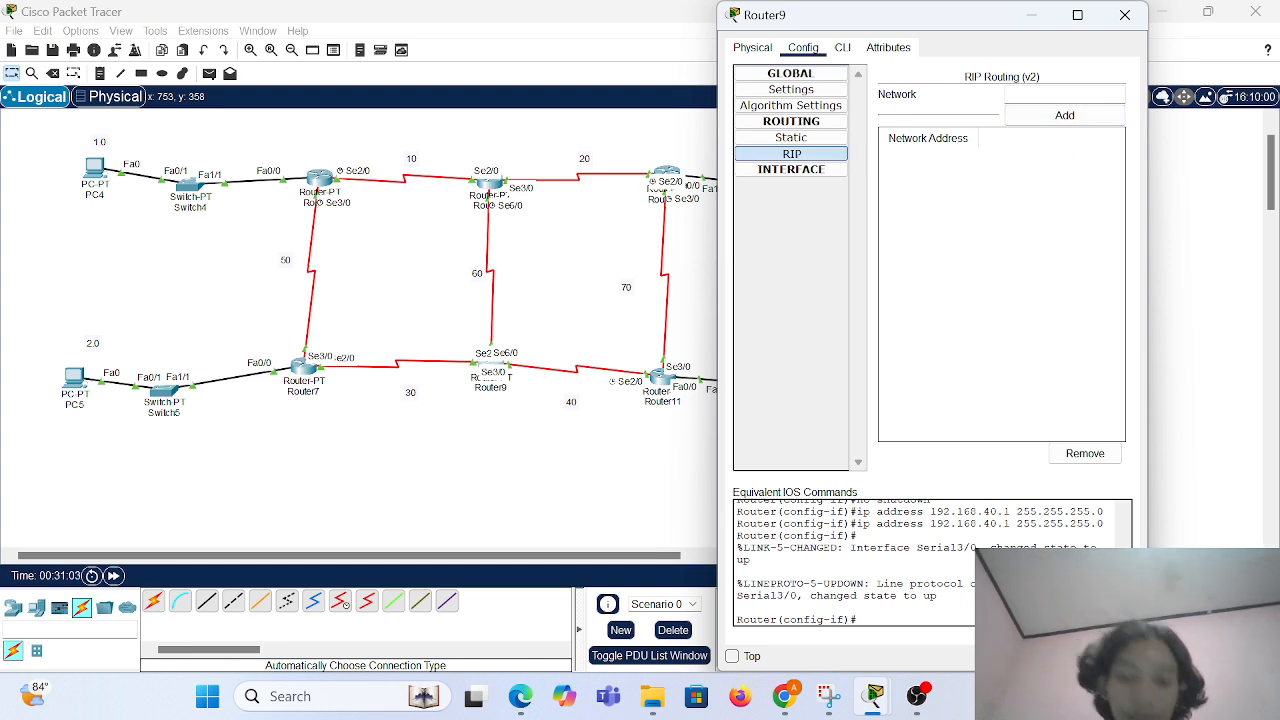
pyautogui.write('192.168.1.2')
pyautogui.write('6')
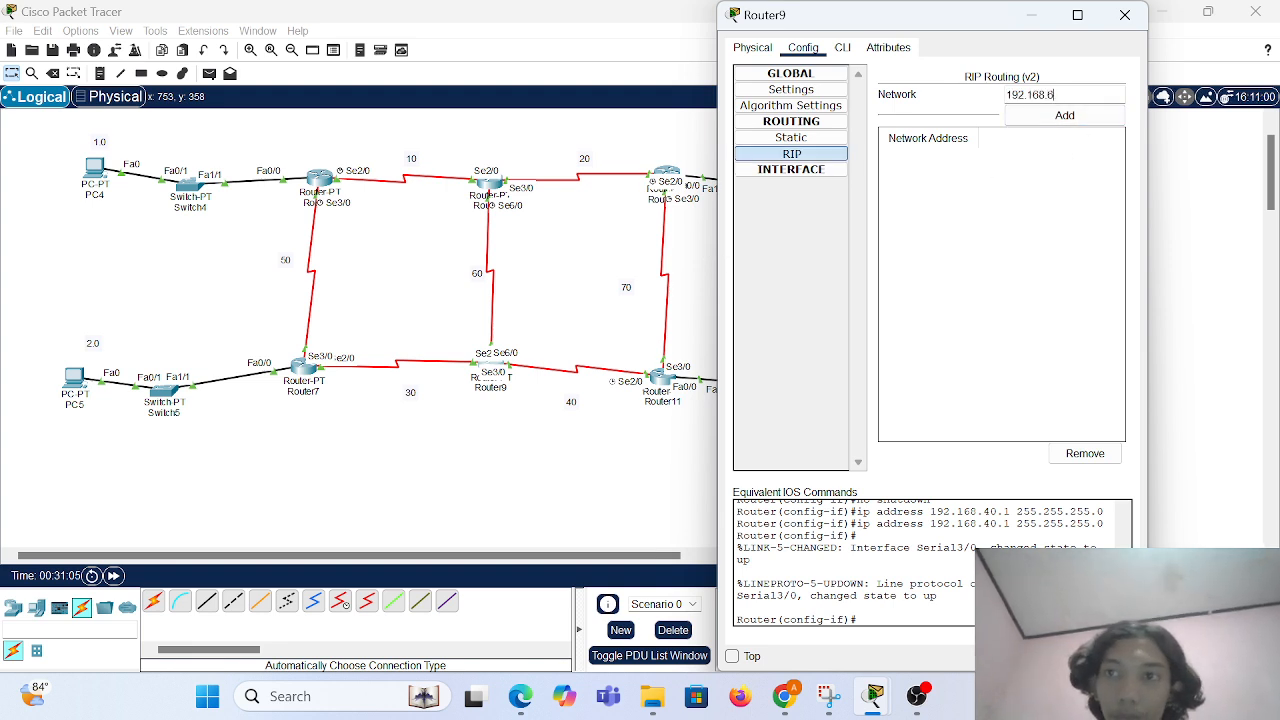
pyautogui.write('0.0')
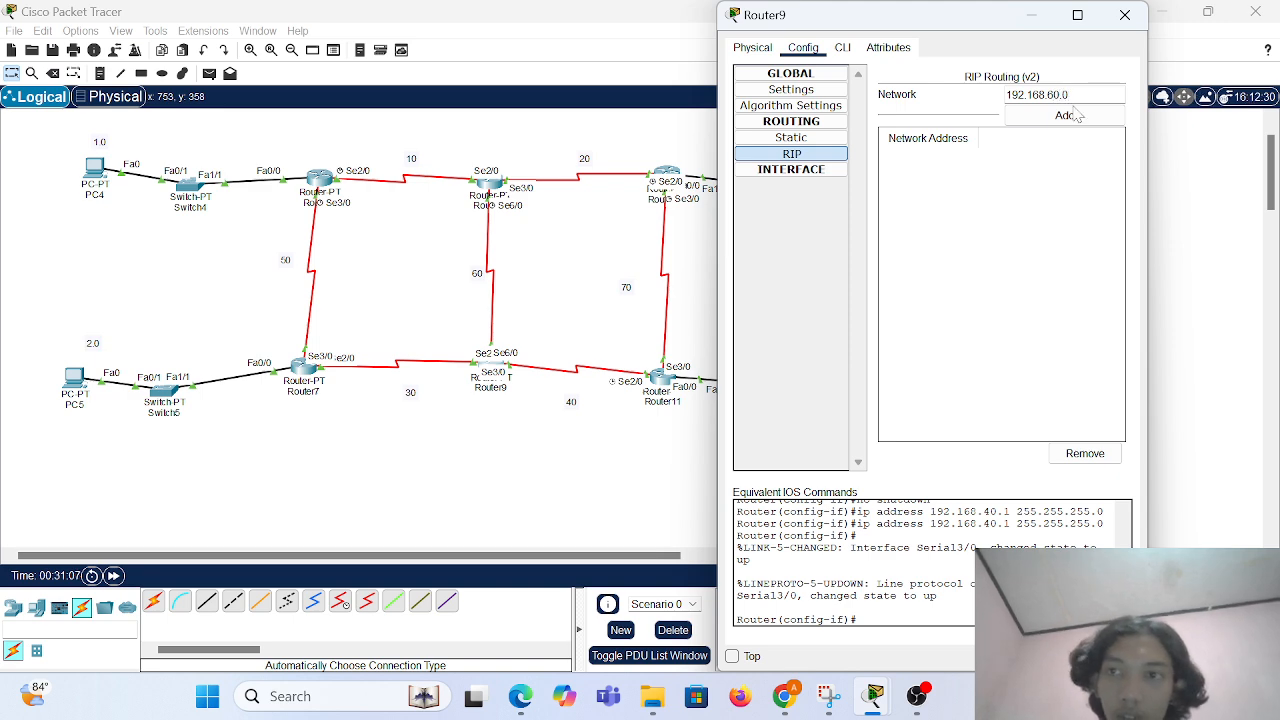
pyautogui.click(1072, 116)
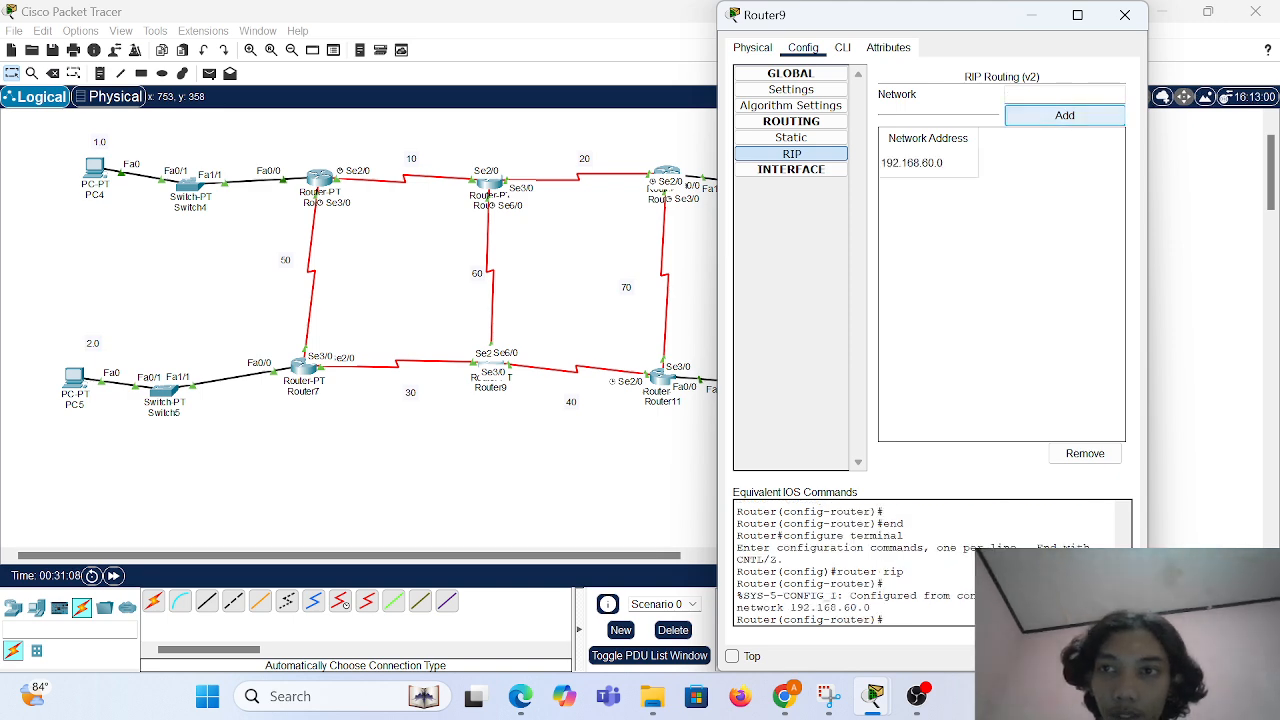
# Add networks 192.168.30.0 and 192.168.40.0 to Router9's RIP routing and return to the topology.
pyautogui.write('192.168.1.2')
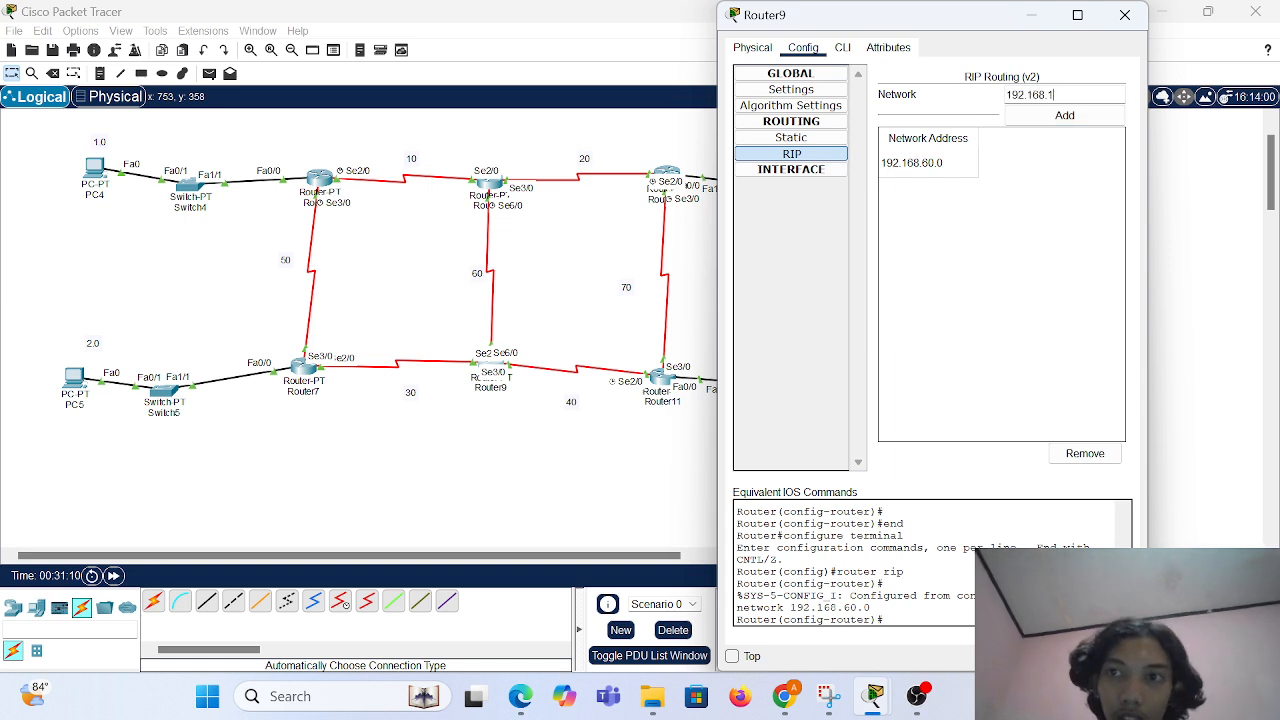
pyautogui.press('BackSpace')
pyautogui.write('30.0')
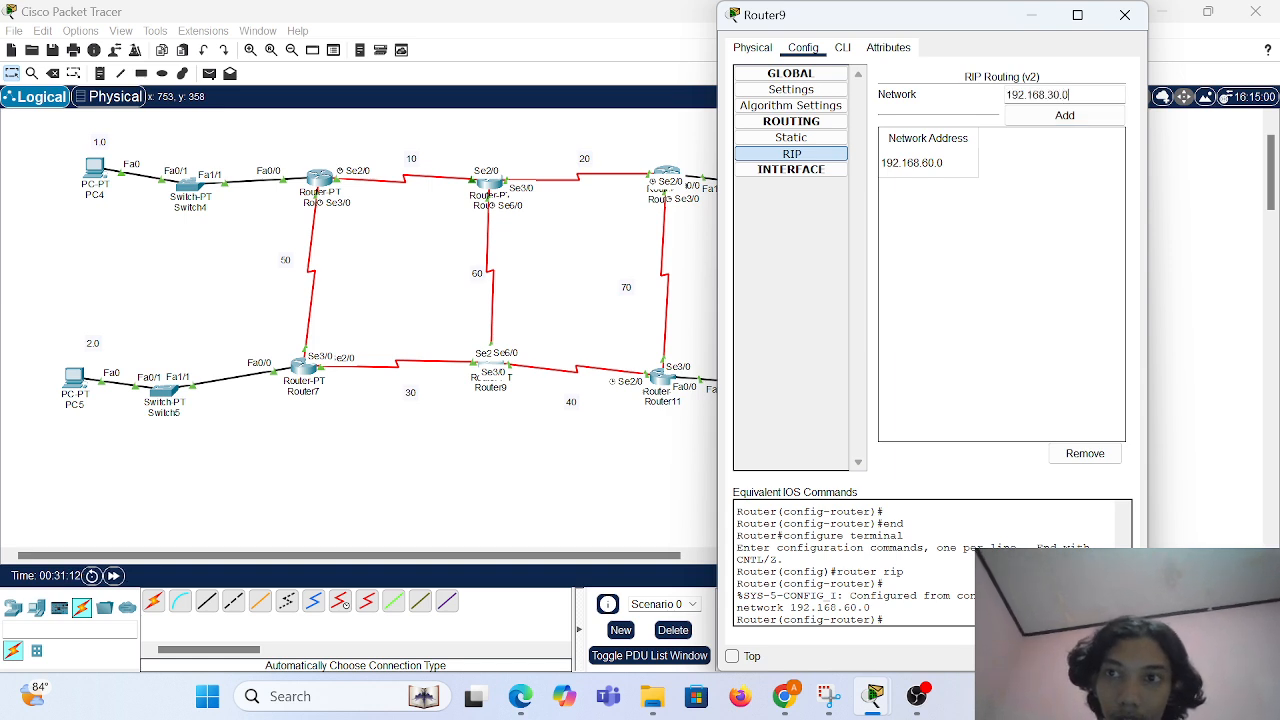
pyautogui.click(1065, 118)
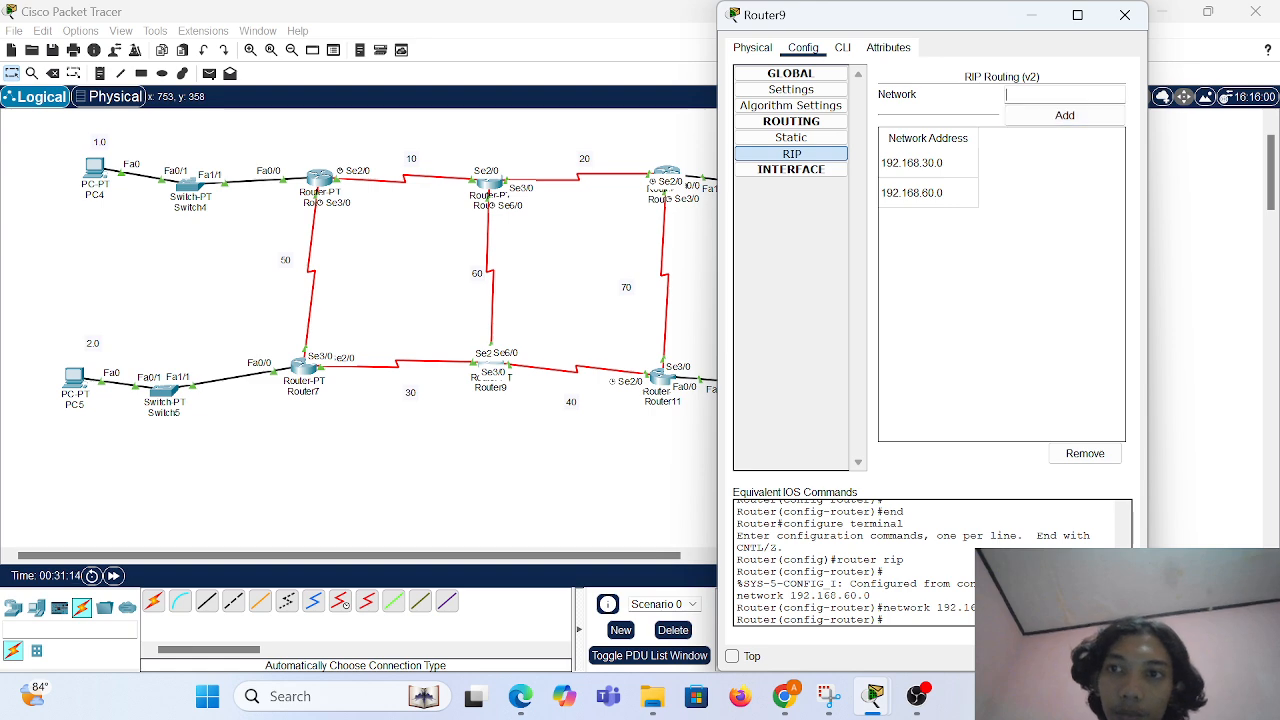
pyautogui.write('192.168.1.2')
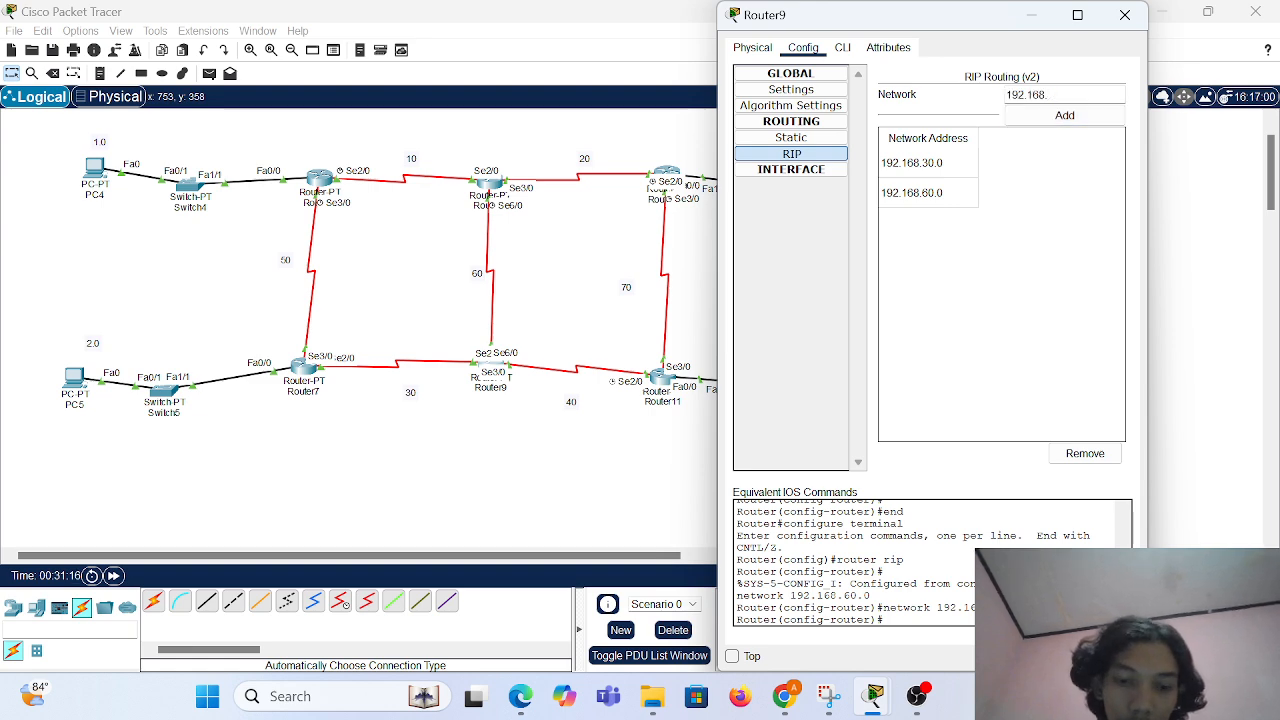
pyautogui.click(1064, 116)
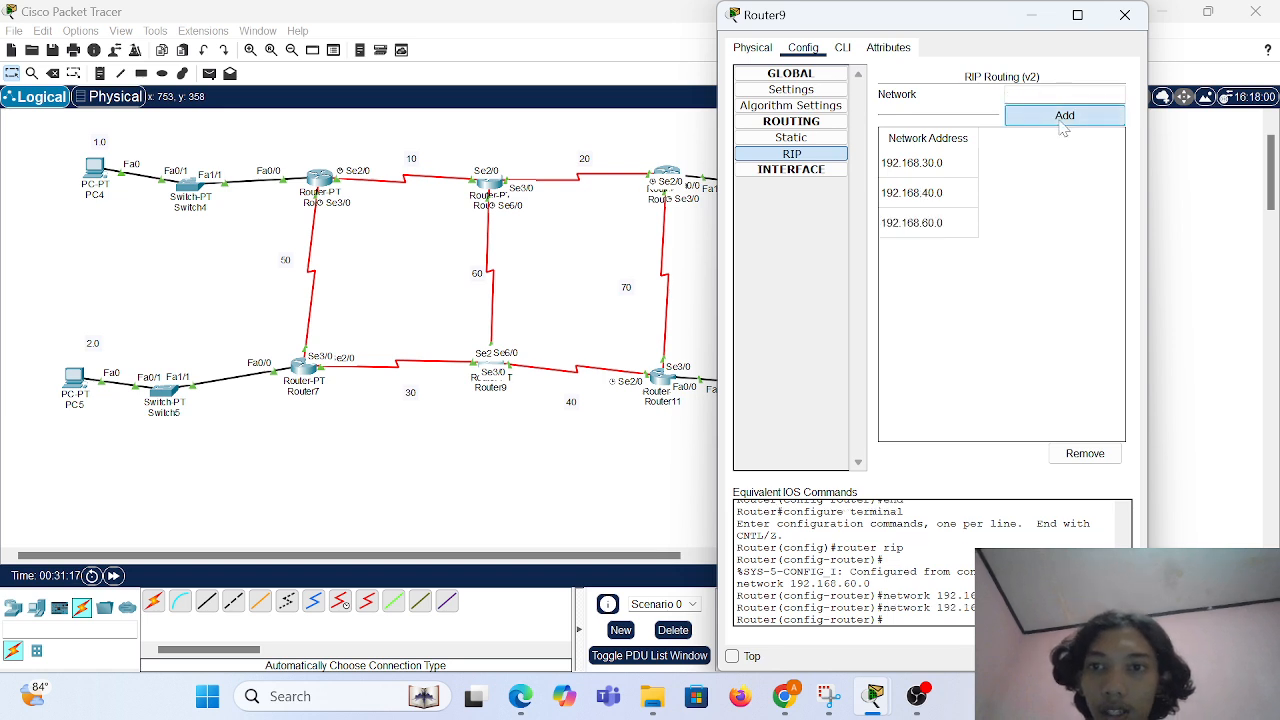
pyautogui.click(1122, 16)
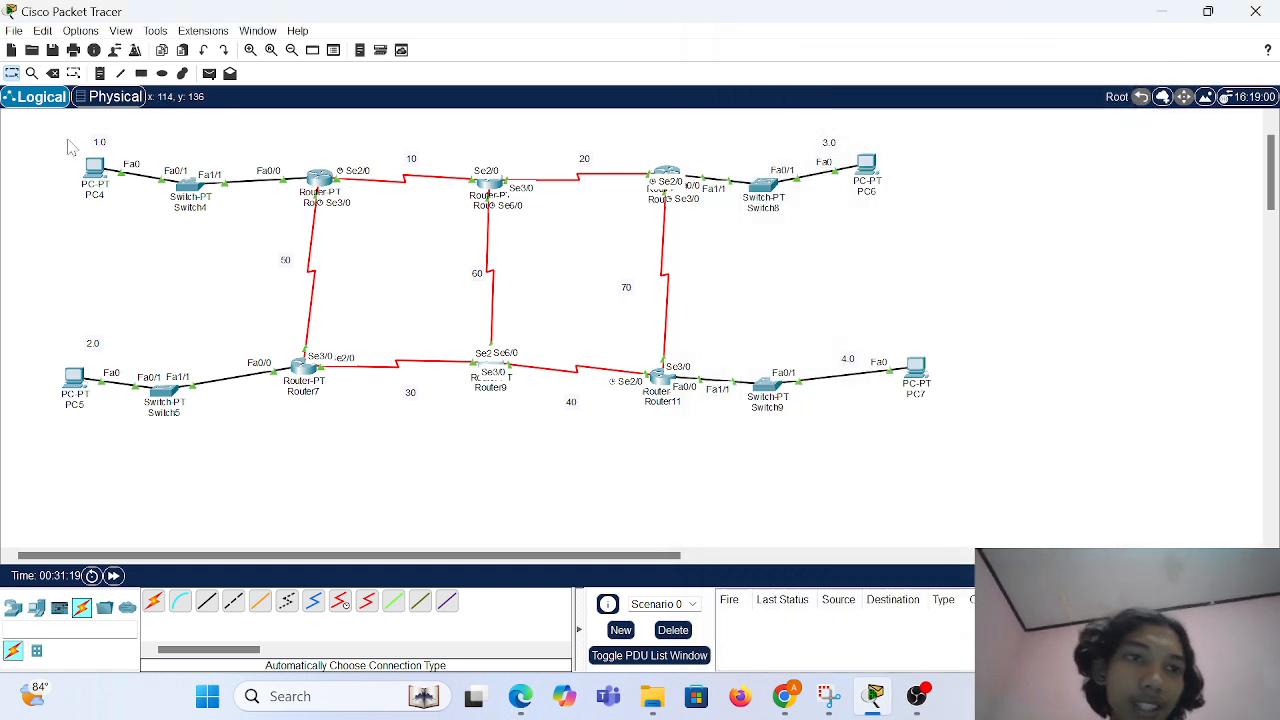
pyautogui.moveTo(58, 133); pyautogui.dragTo(505, 437)
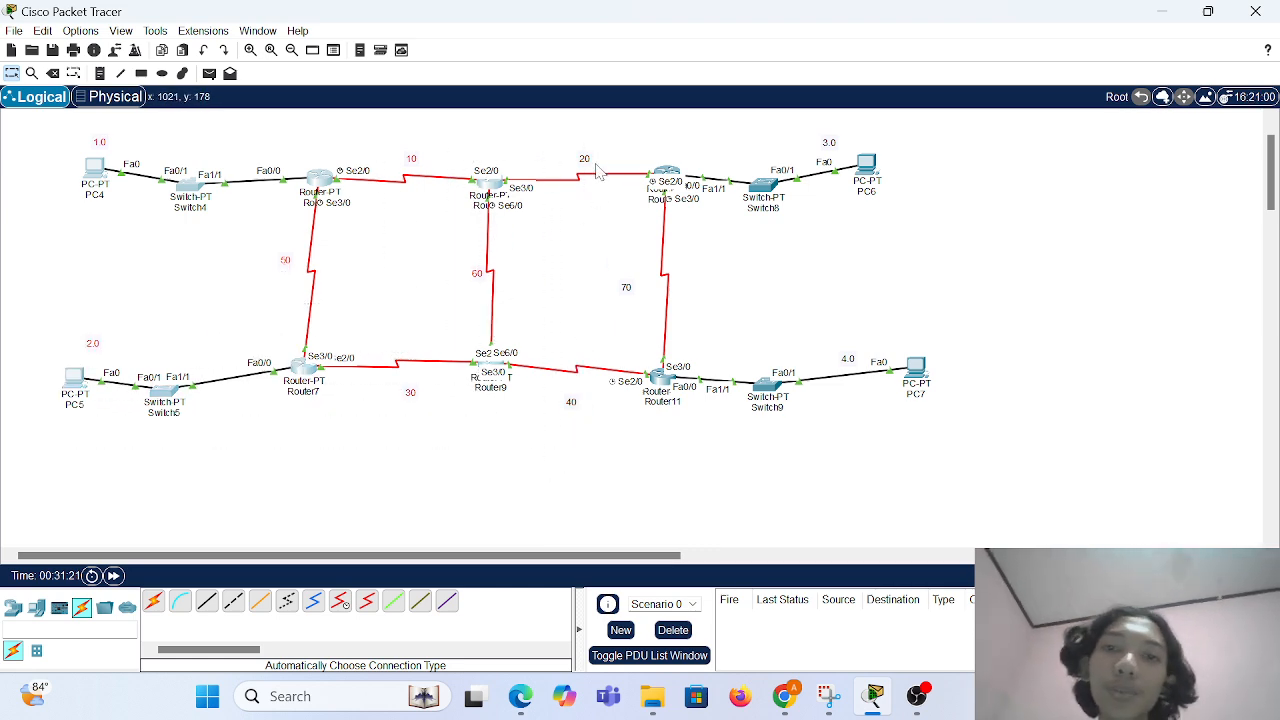
pyautogui.moveTo(586, 133); pyautogui.dragTo(686, 452)
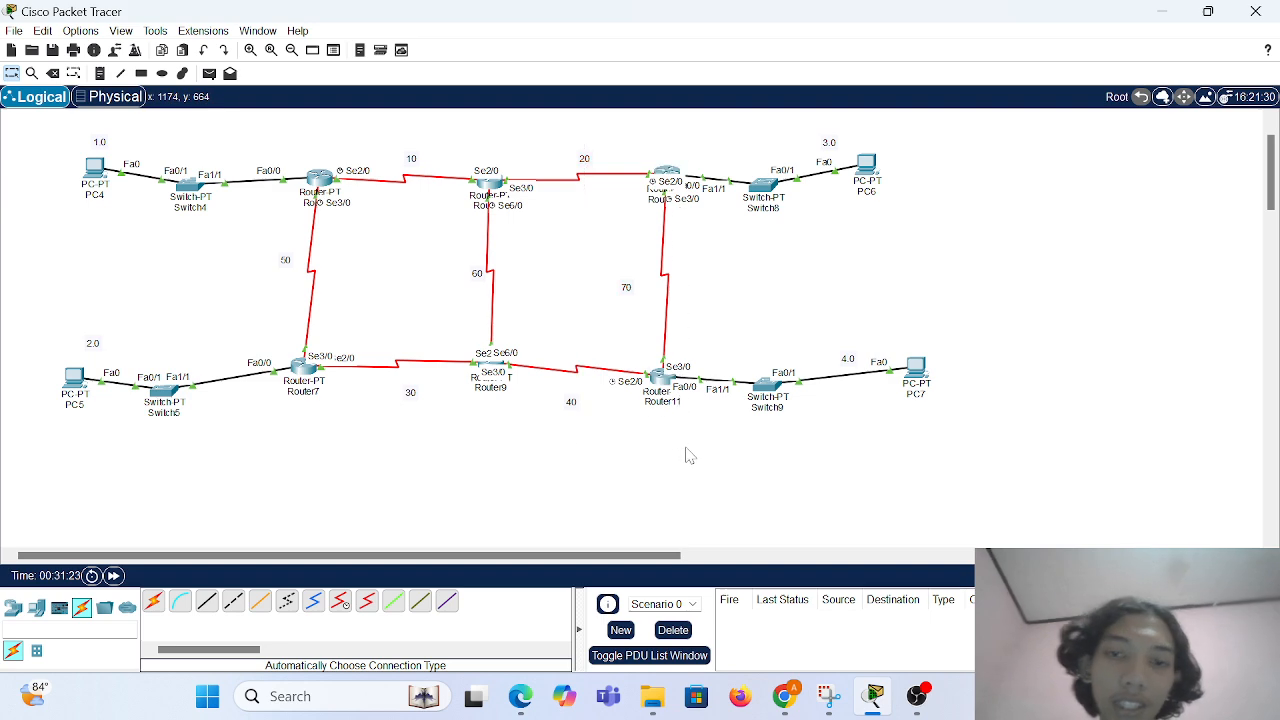
# Start RIP routing on Router10, set it to version 2, and reopen its RIP routing settings.
pyautogui.click(674, 180)
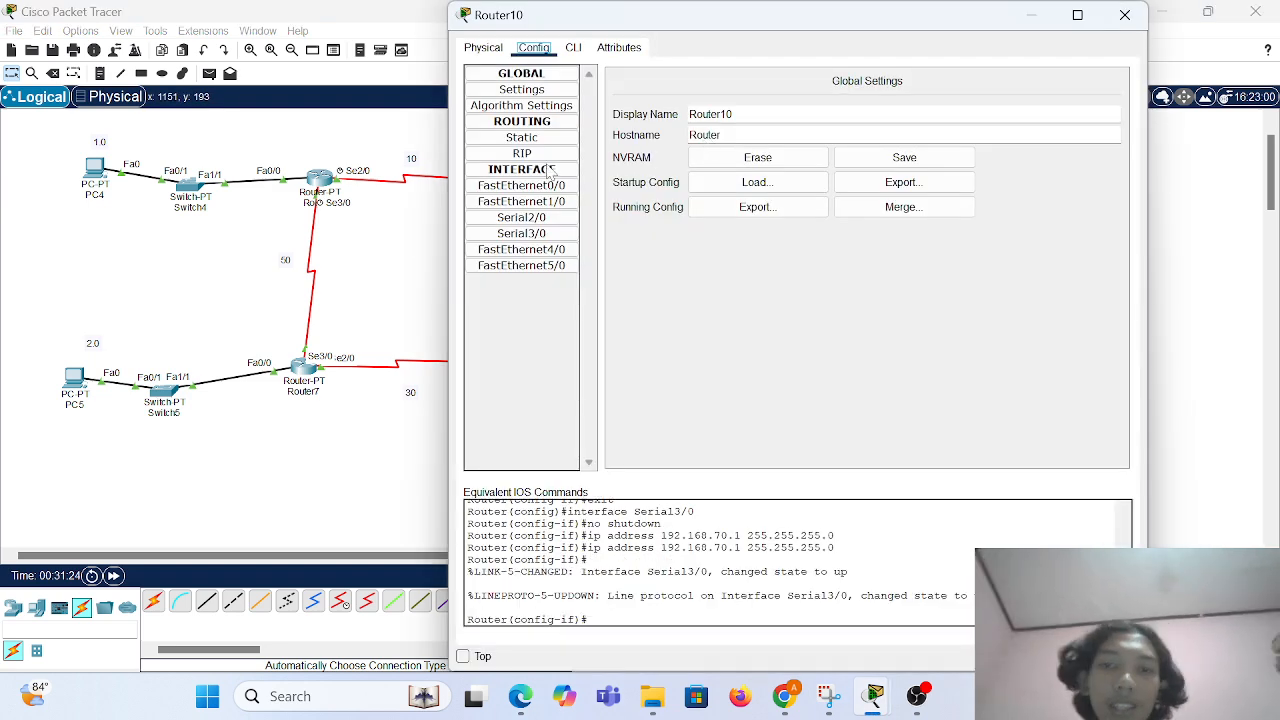
pyautogui.moveTo(447, 157); pyautogui.dragTo(823, 157)
pyautogui.click(927, 155)
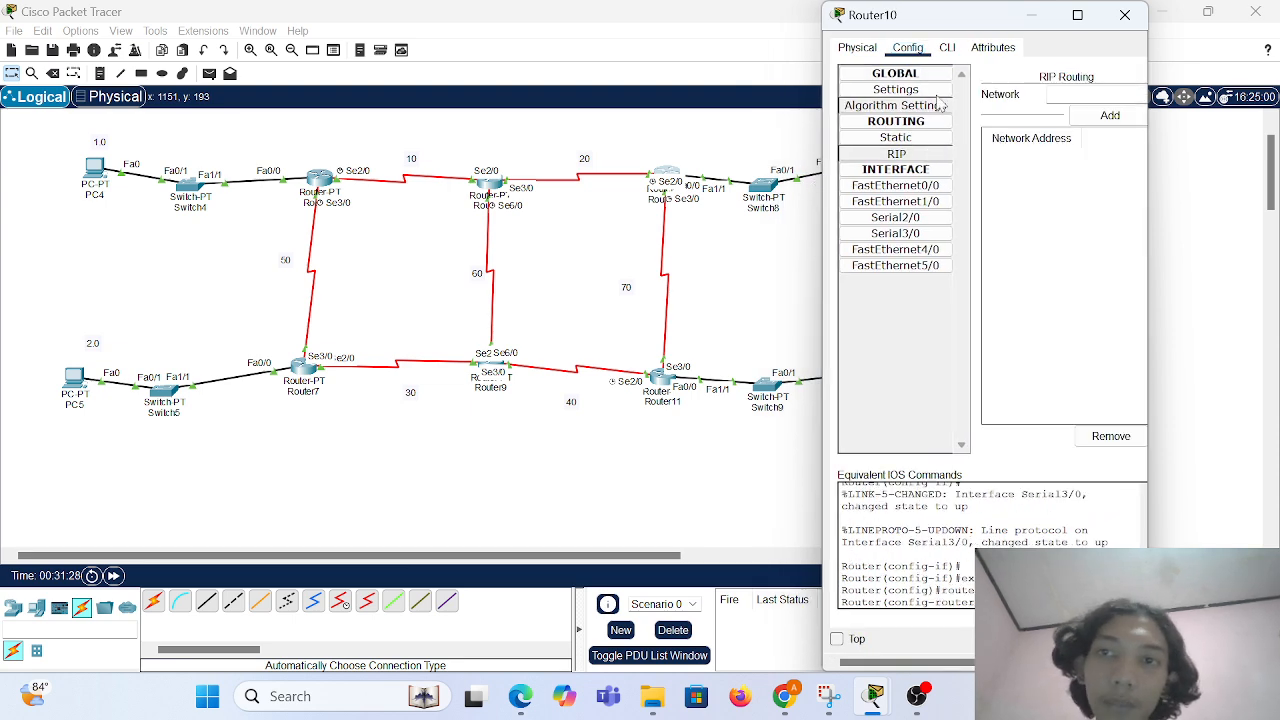
pyautogui.click(948, 50)
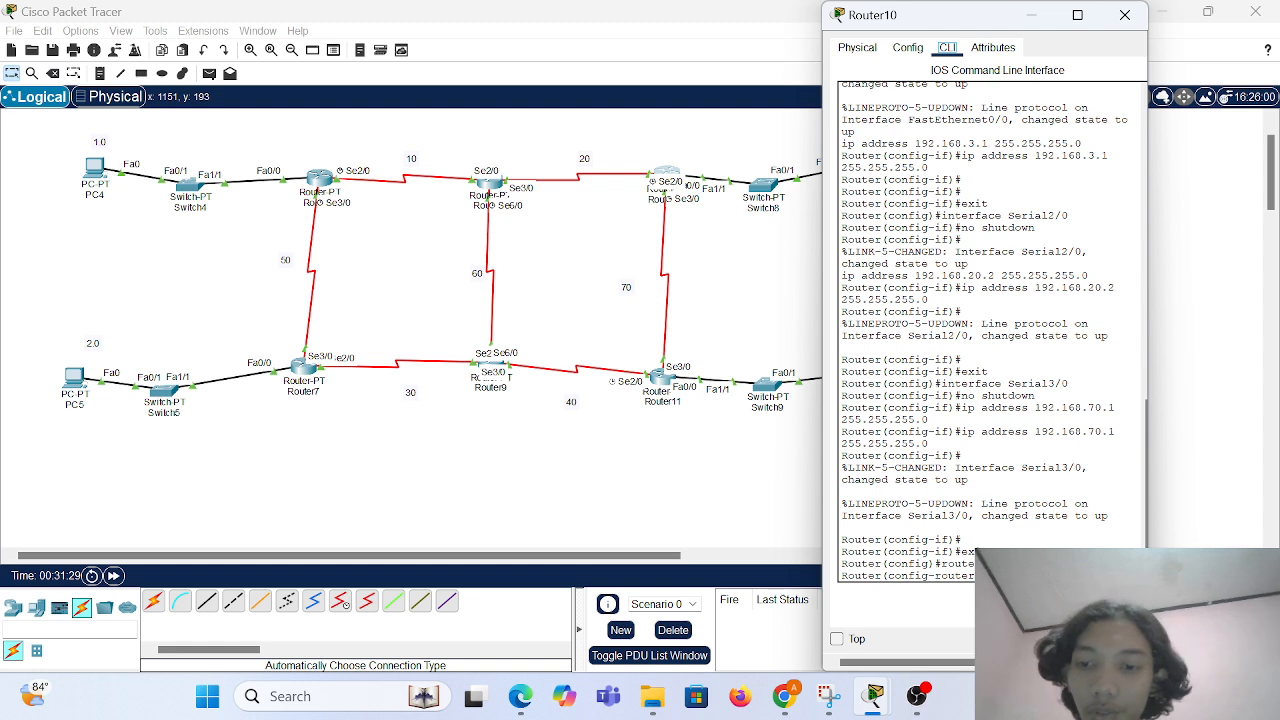
pyautogui.press('Return')
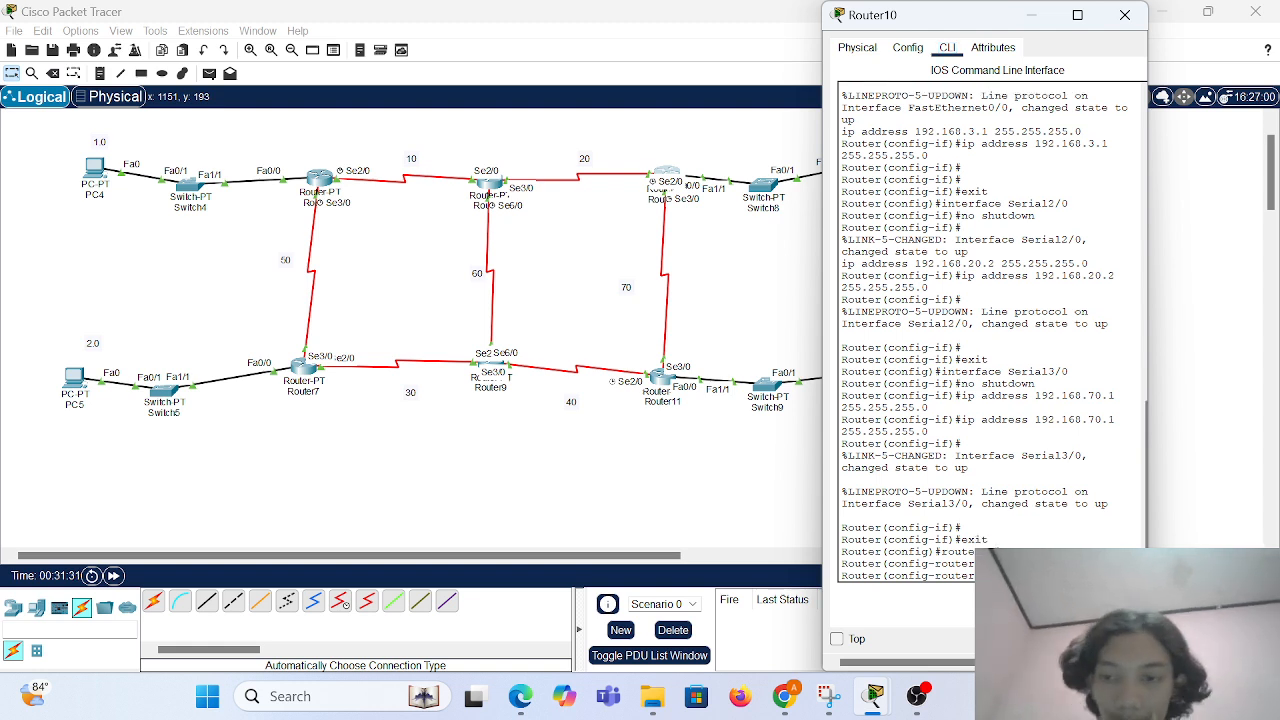
pyautogui.click(908, 47)
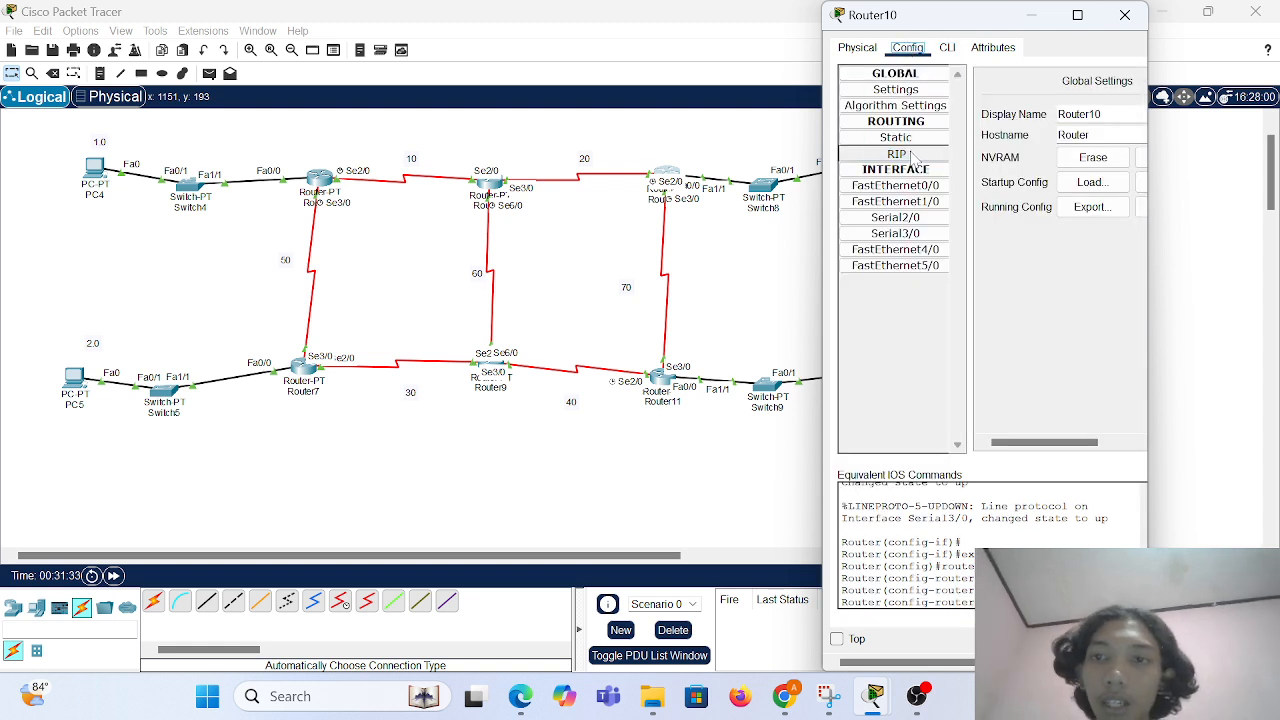
pyautogui.click(912, 155)
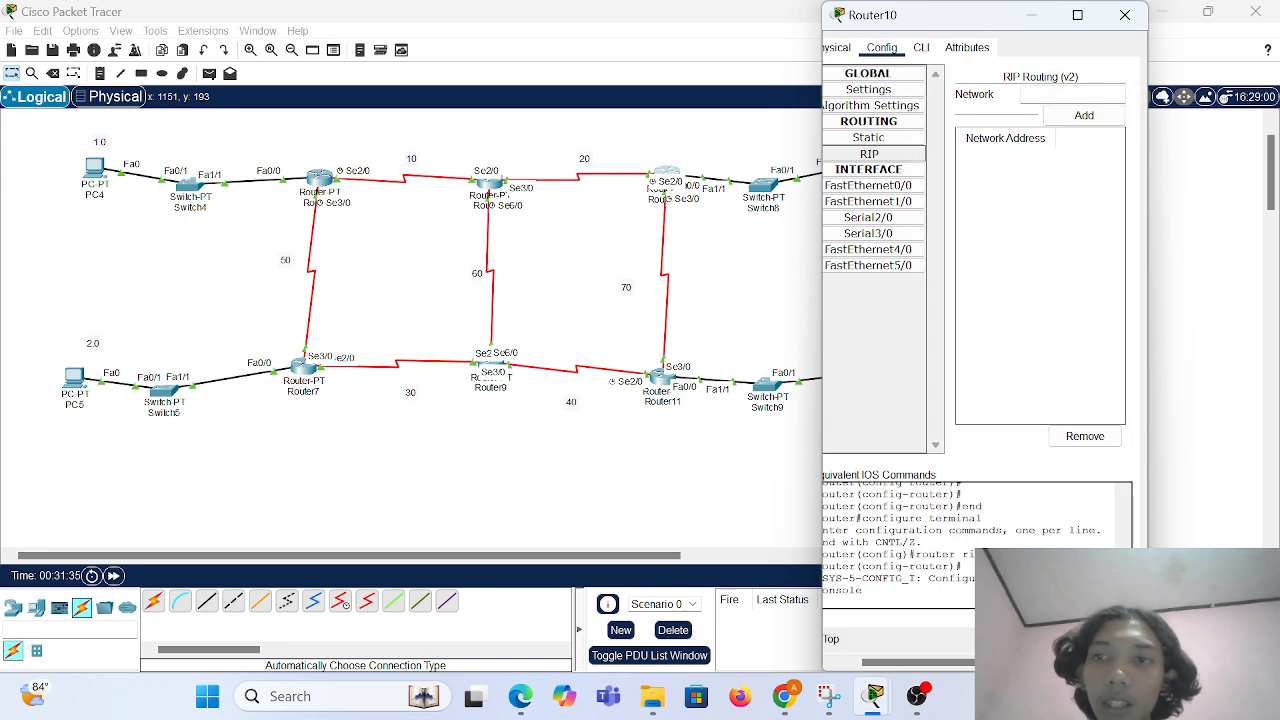
# Add network 192.168.3.0 to Router10's RIP routing.
pyautogui.click(1072, 95)
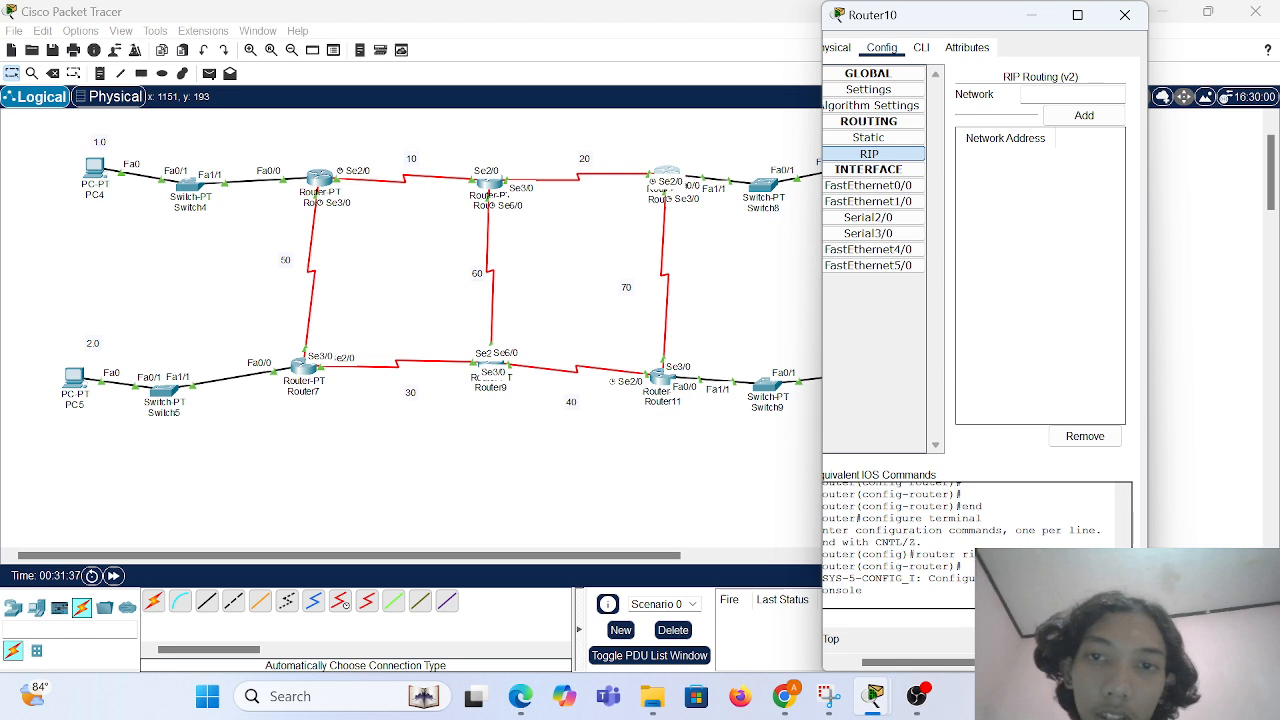
pyautogui.moveTo(821, 197); pyautogui.dragTo(926, 201)
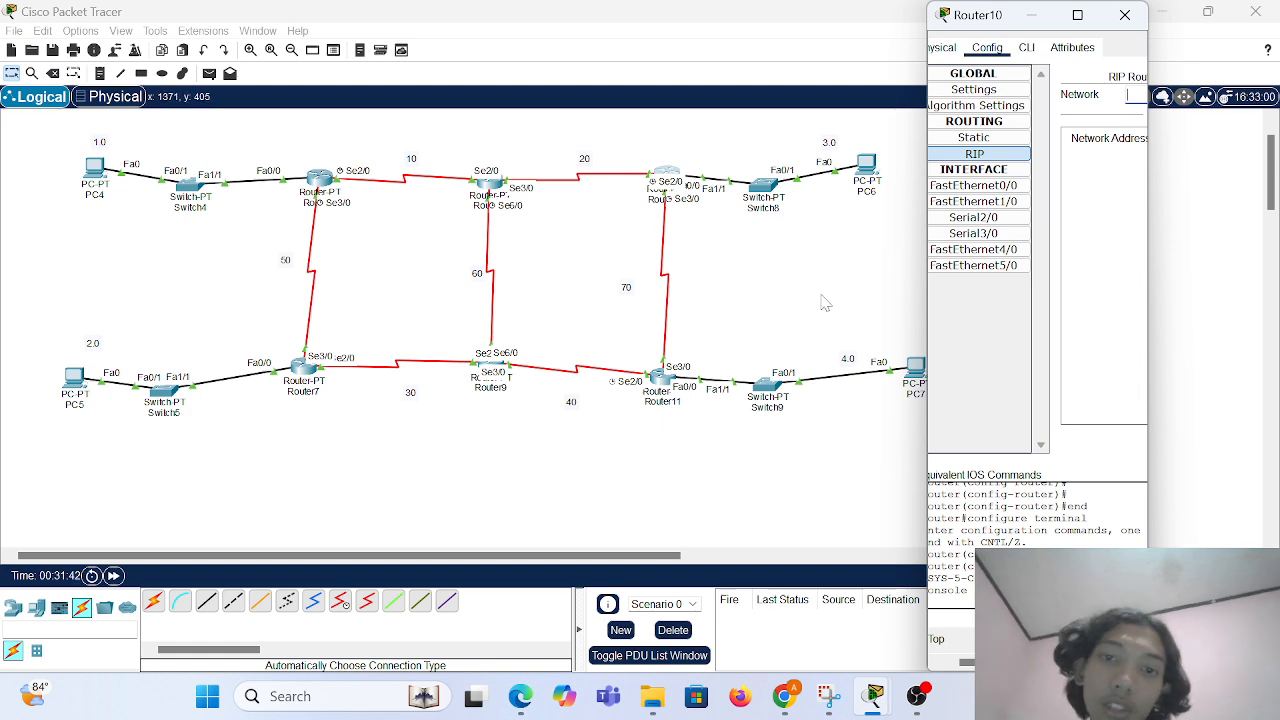
pyautogui.moveTo(923, 285); pyautogui.dragTo(802, 282)
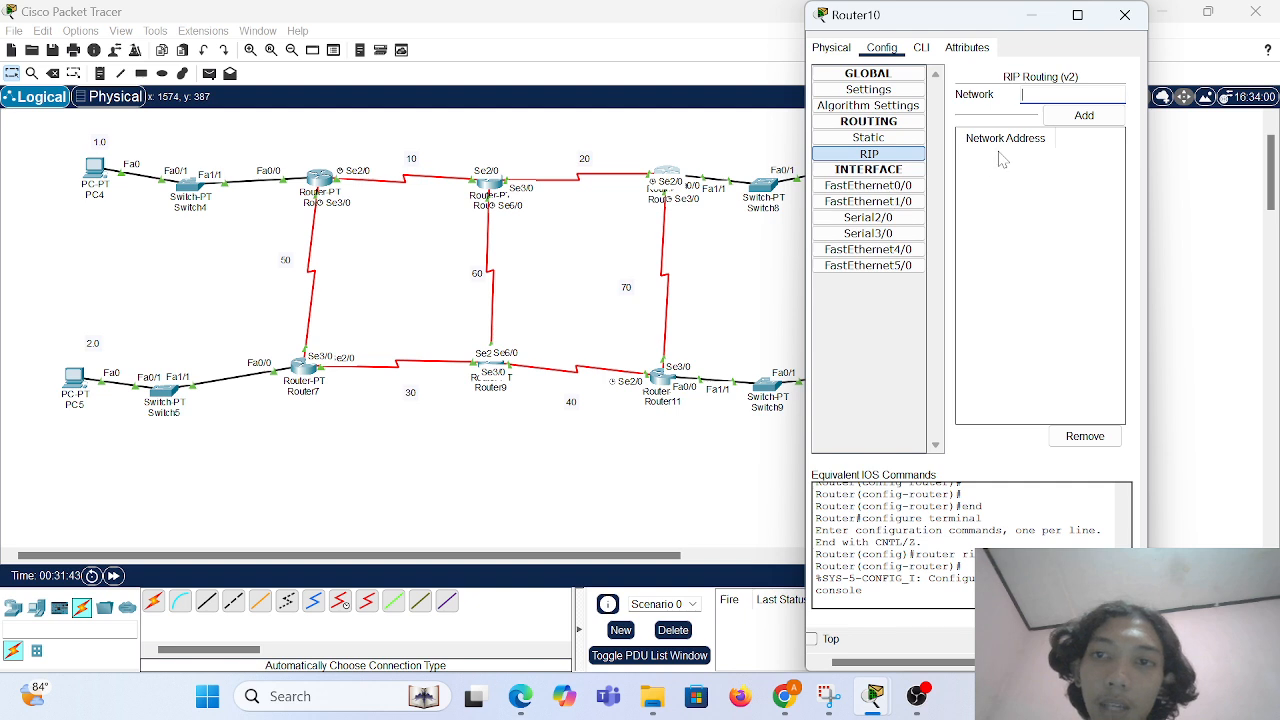
pyautogui.write('1')
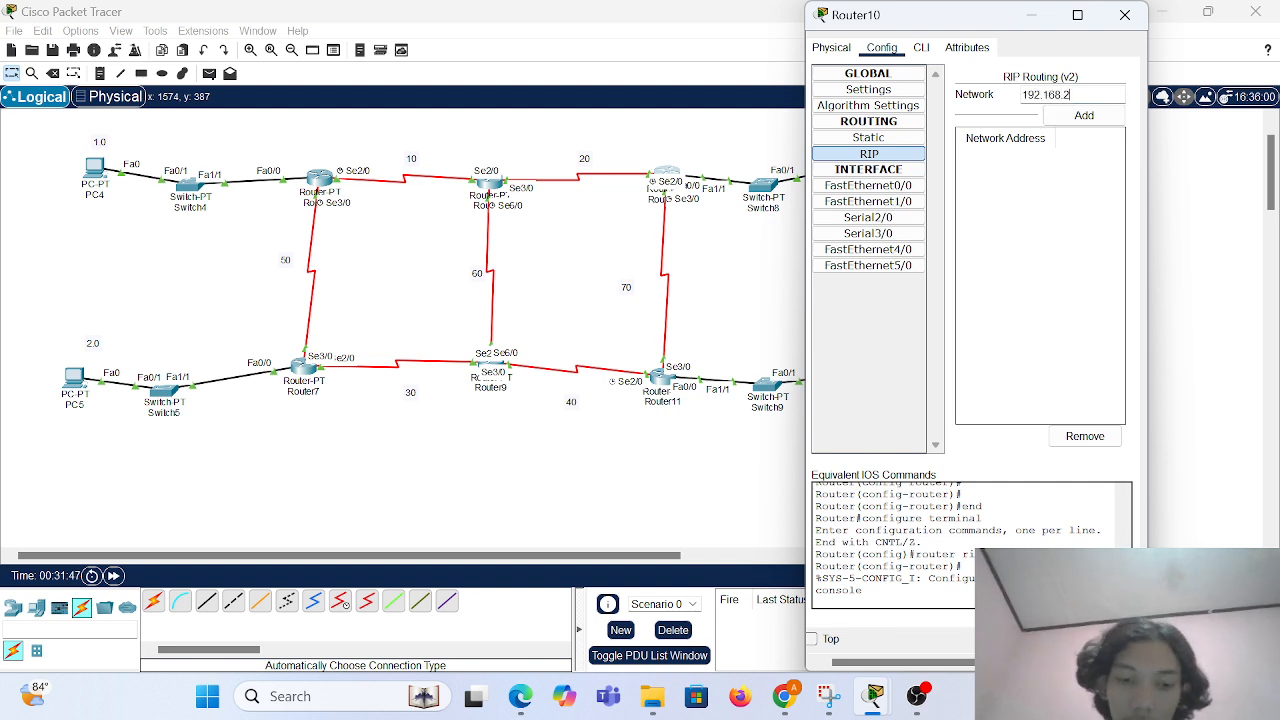
pyautogui.write('92.168.3.0')
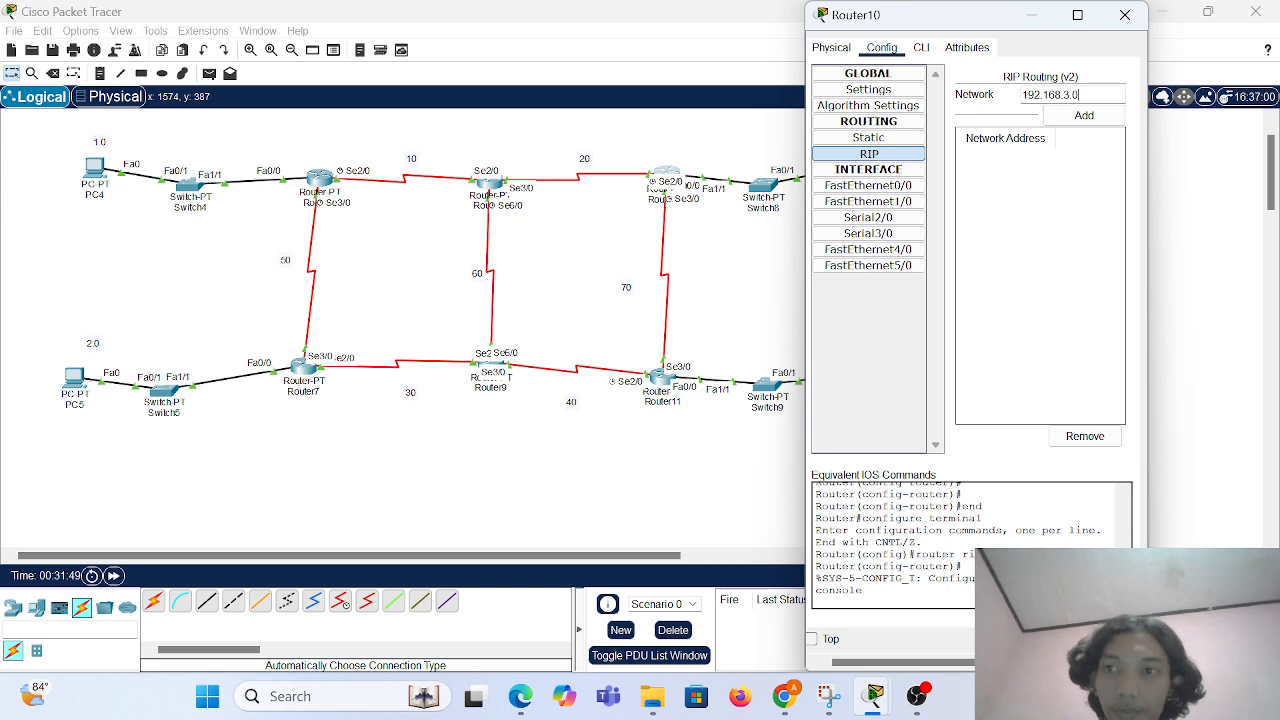
pyautogui.press('Return')
# Add networks 192.168.20.0 and 192.168.70.0 to Router10's RIP routing and return to the topology.
pyautogui.write('192.168.1.20')
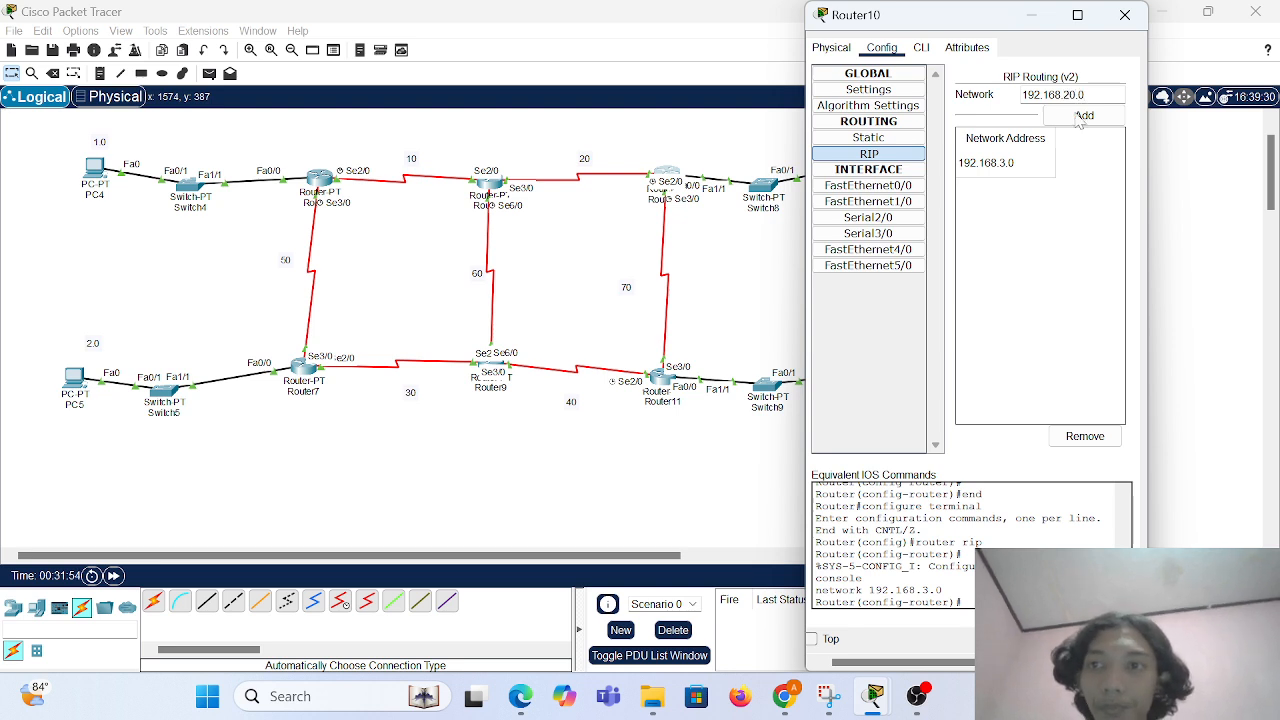
pyautogui.click(1082, 116)
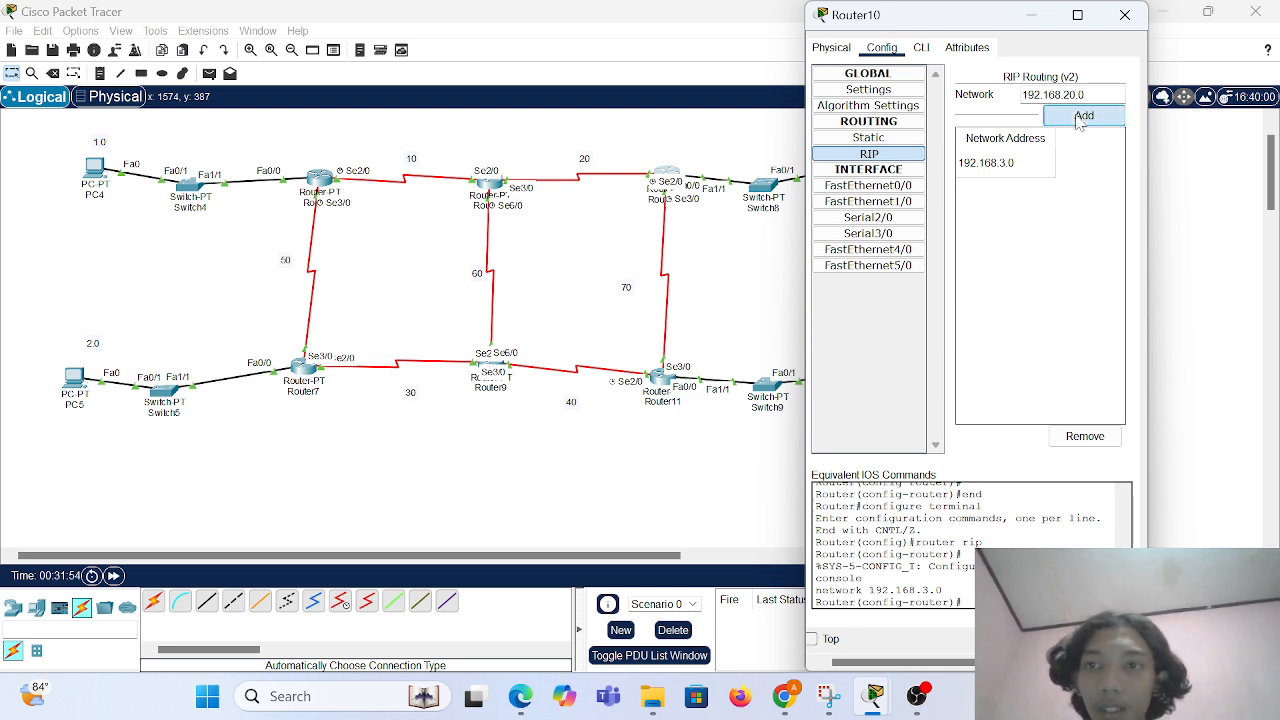
pyautogui.write('192.168.1.2')
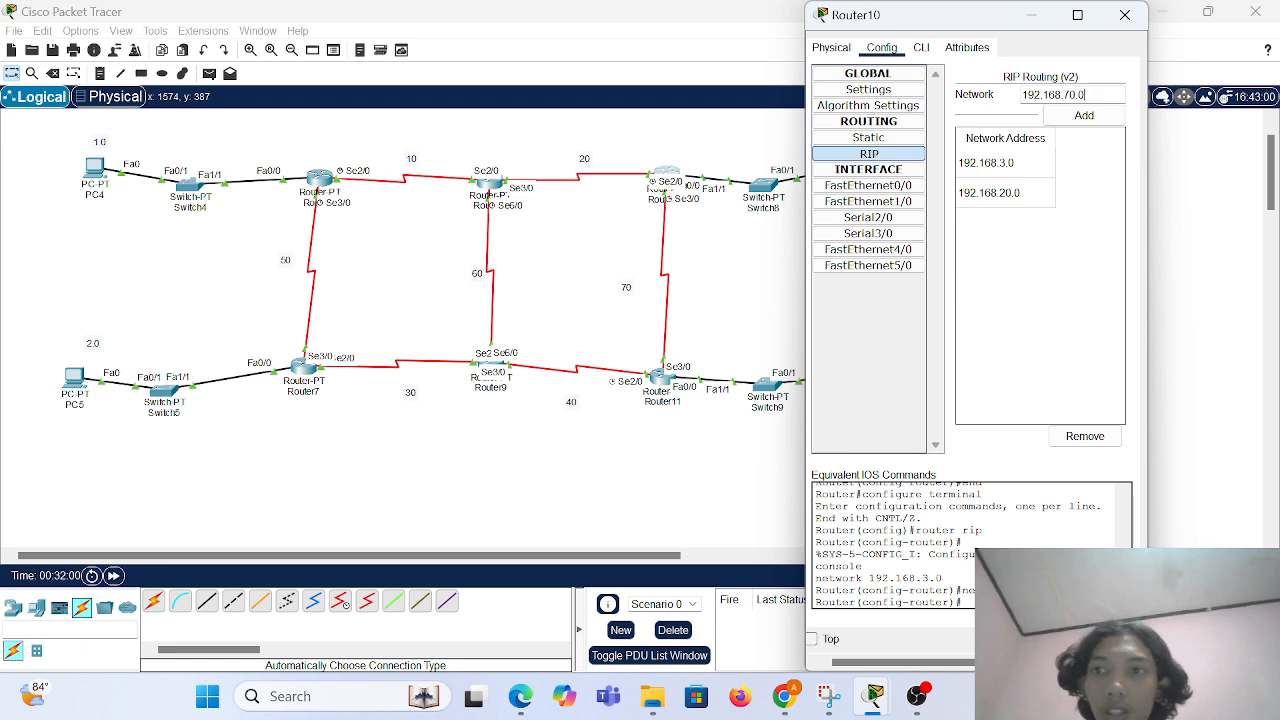
pyautogui.click(1084, 115)
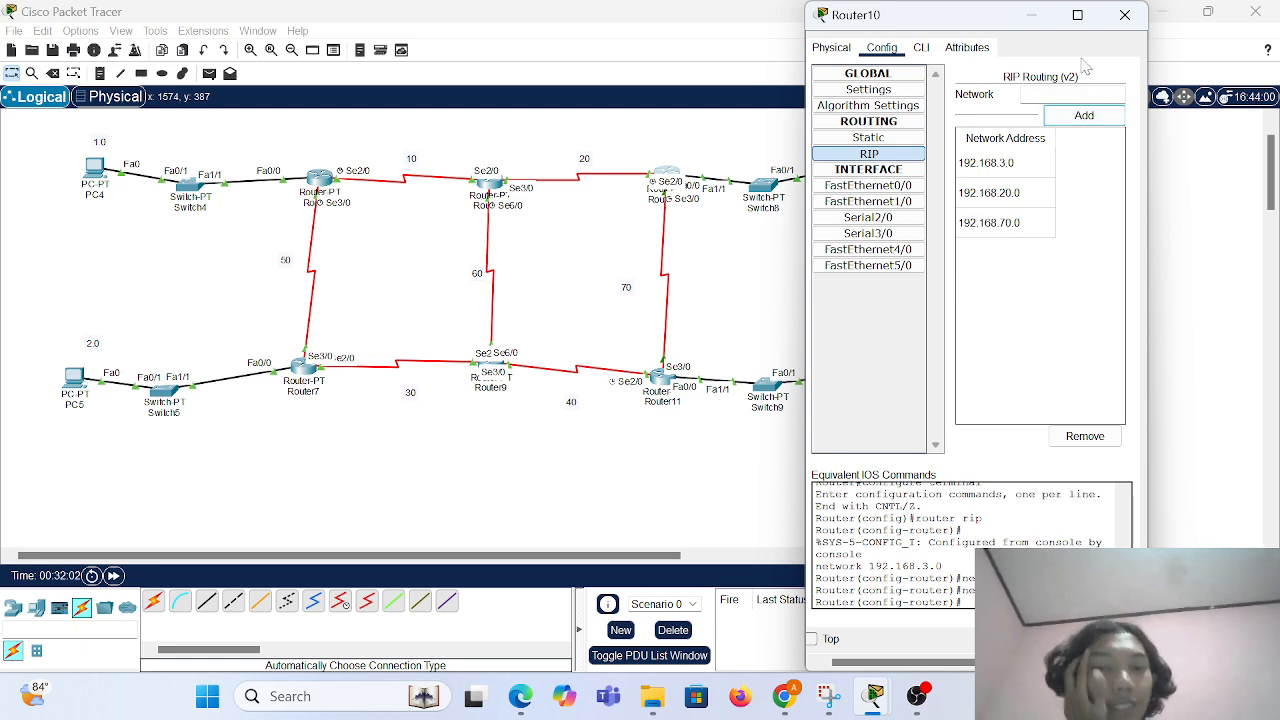
pyautogui.click(1124, 16)
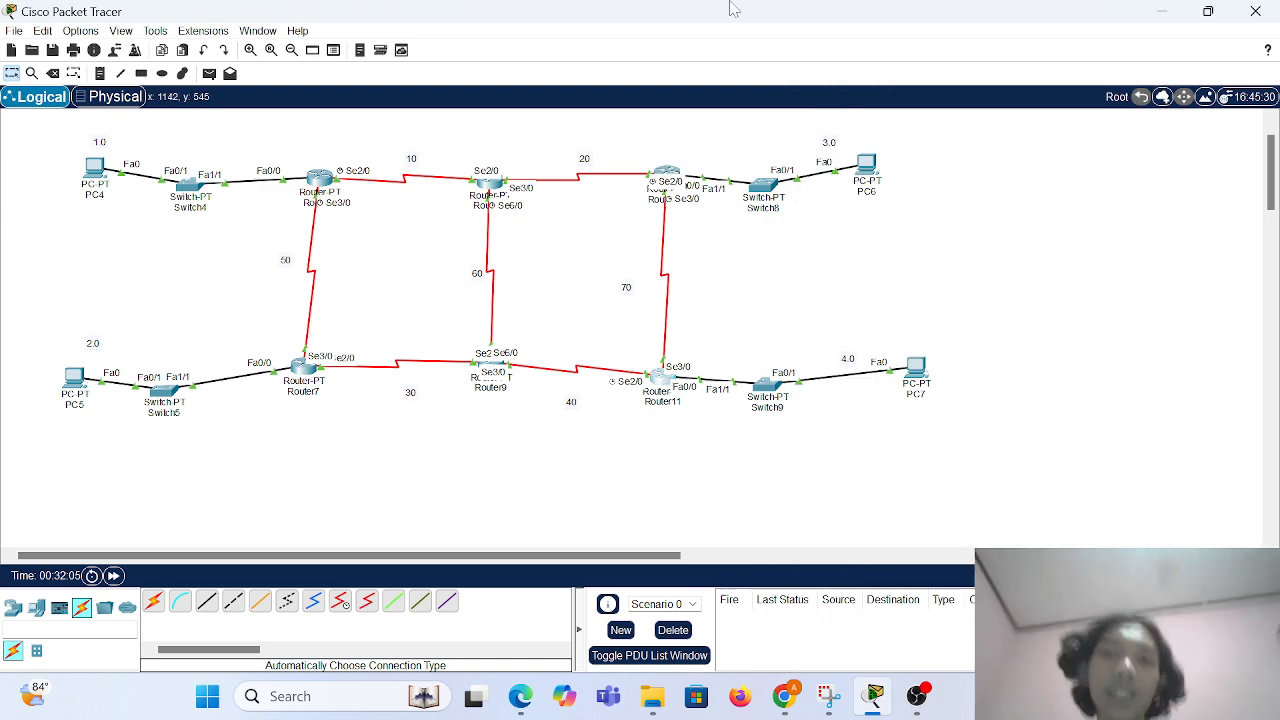
# Start RIP routing on Router11, set it to version 2, and reopen its RIP routing settings.
pyautogui.click(659, 377)
pyautogui.click(522, 153)
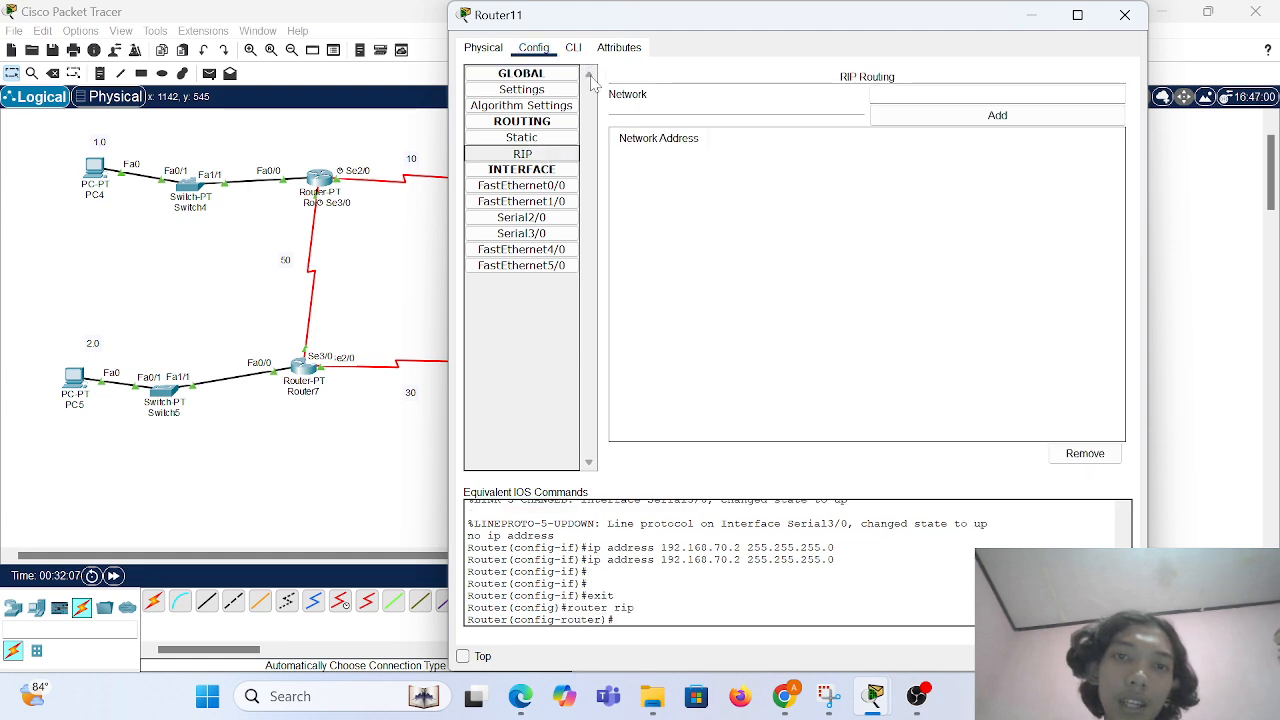
pyautogui.click(573, 48)
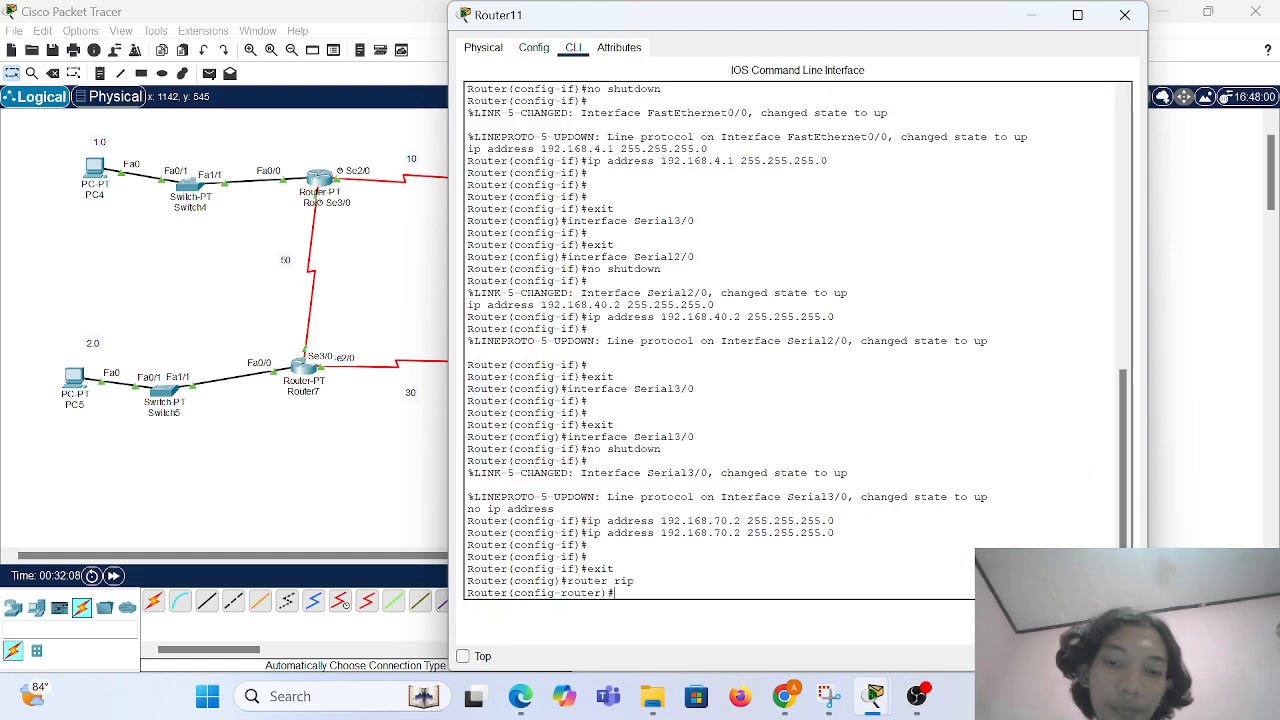
pyautogui.write('v 2')
pyautogui.press('Return')
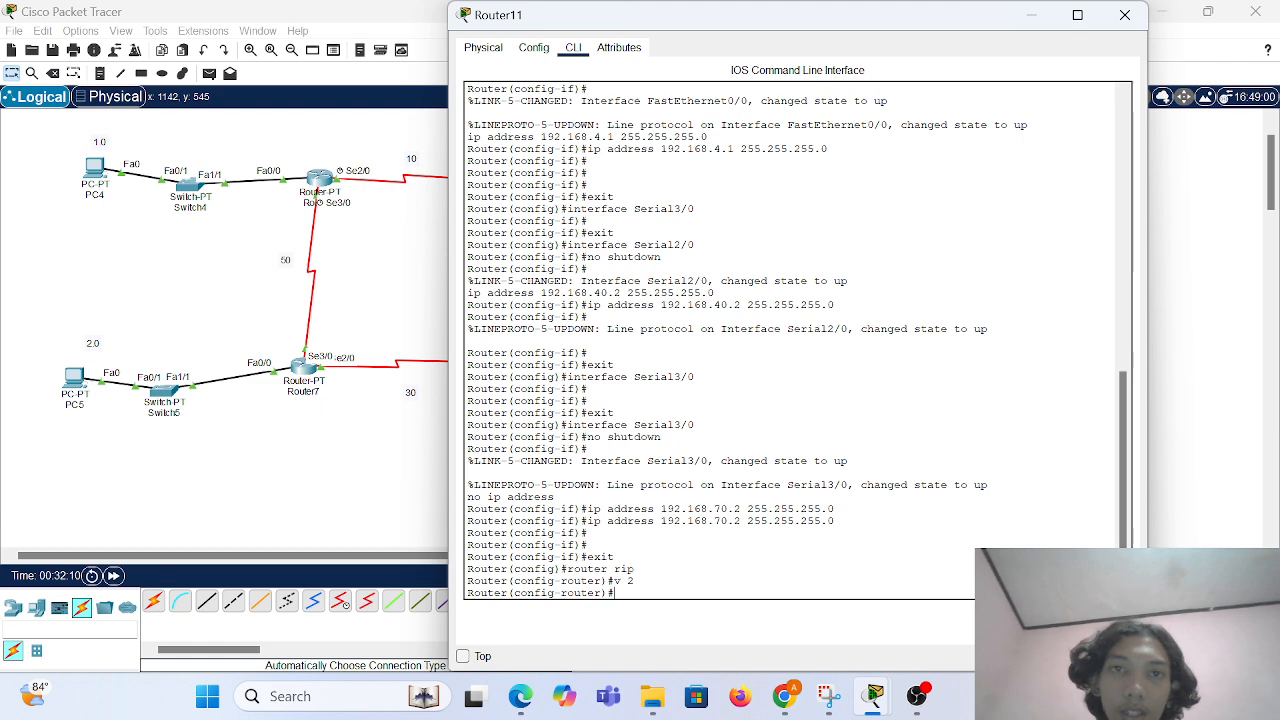
pyautogui.click(535, 48)
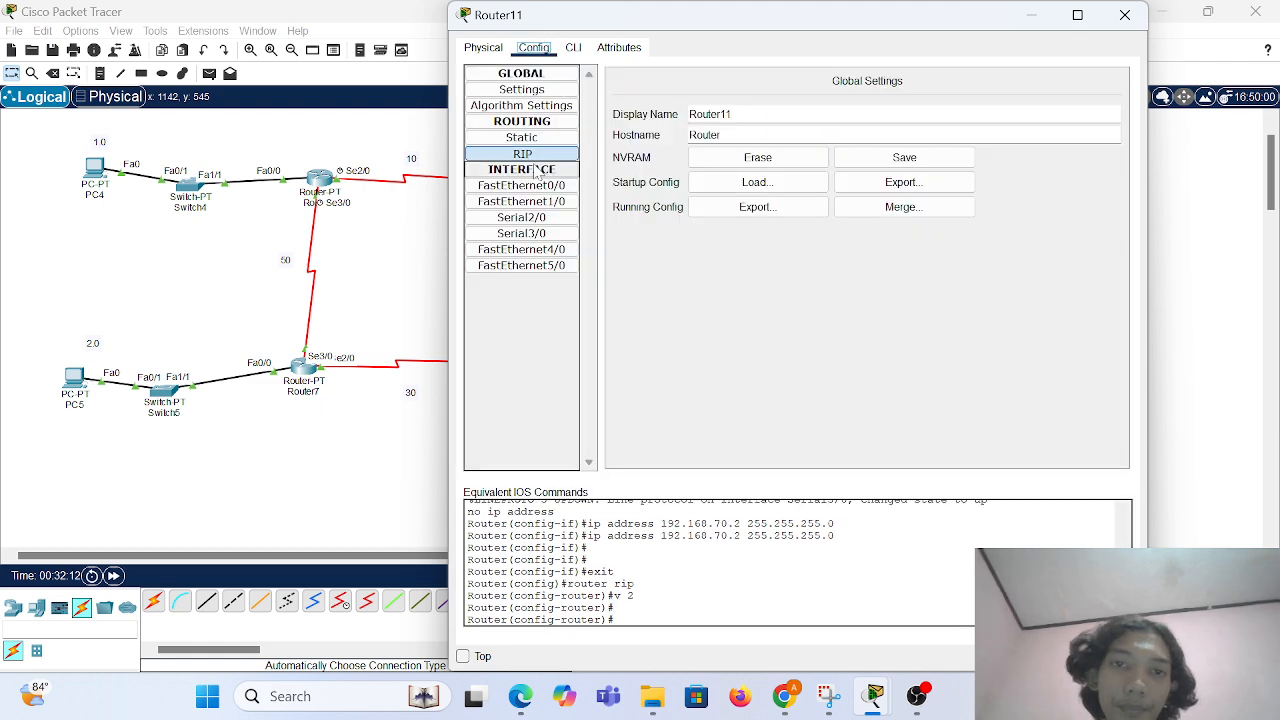
pyautogui.click(522, 154)
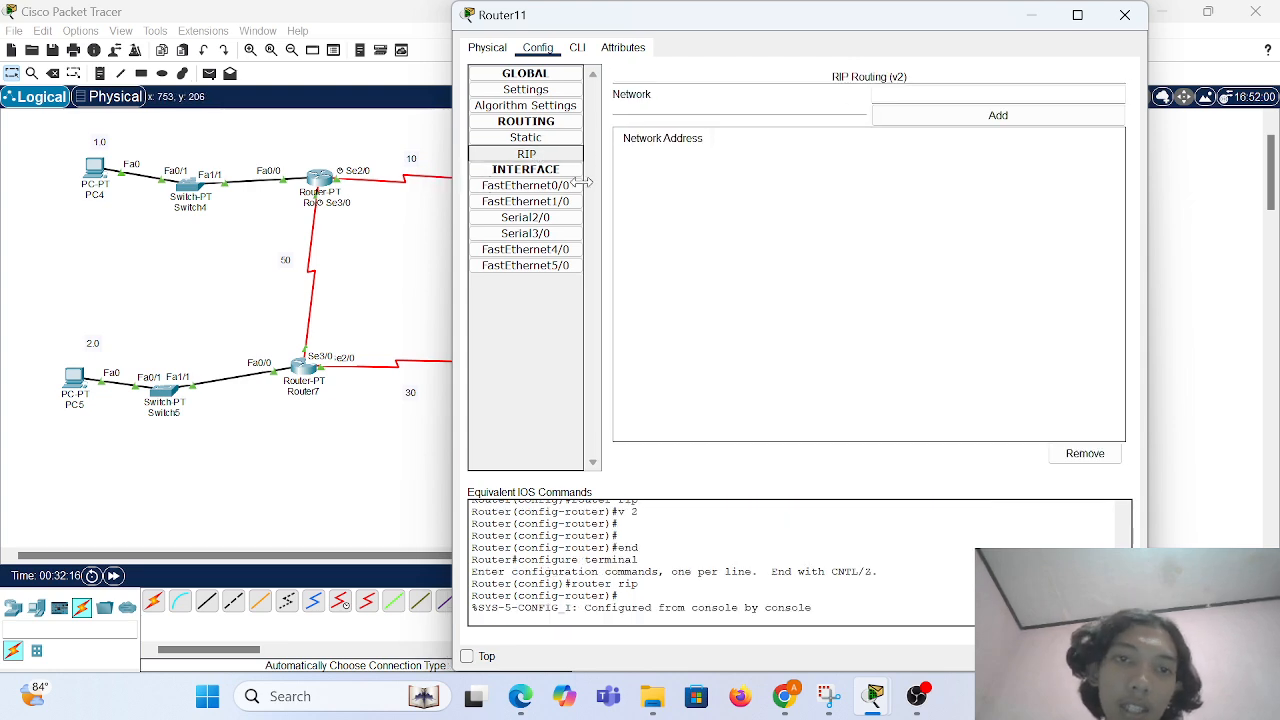
# Narrow the Router11 window to uncover the topology and add network 192.168.4.0 to its RIP routing.
pyautogui.moveTo(447, 184); pyautogui.dragTo(947, 147)
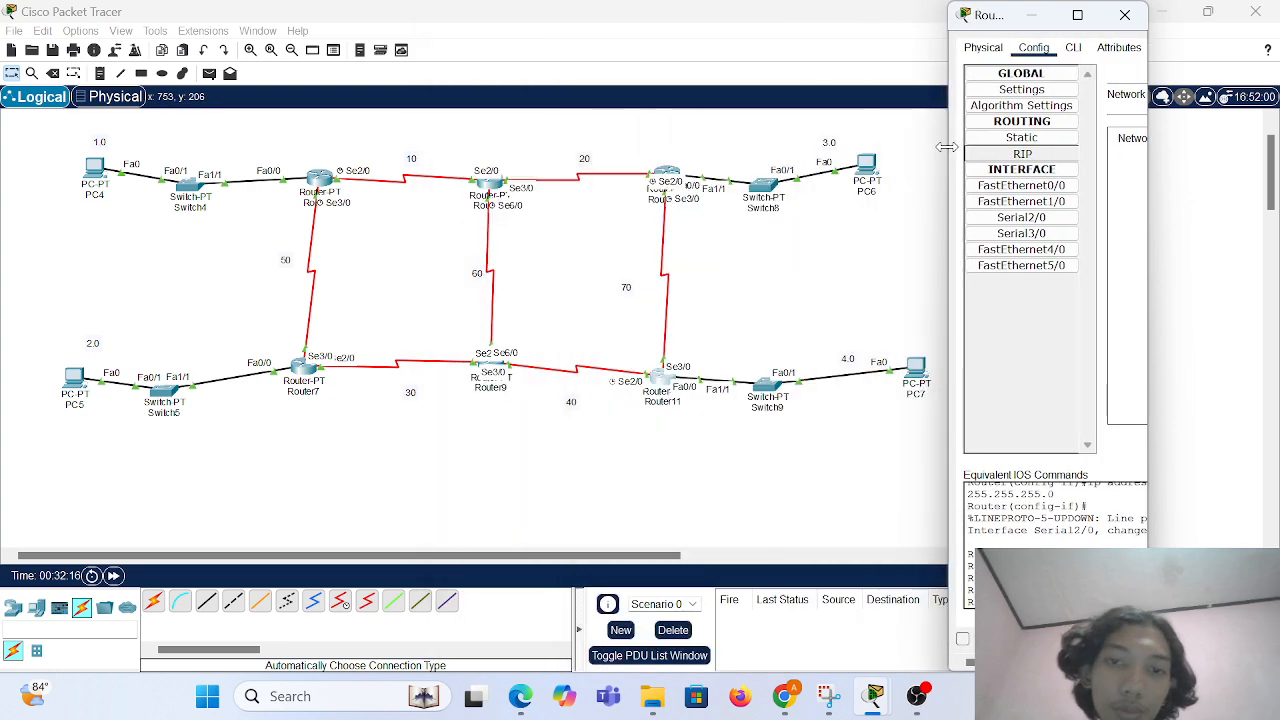
pyautogui.click(858, 366)
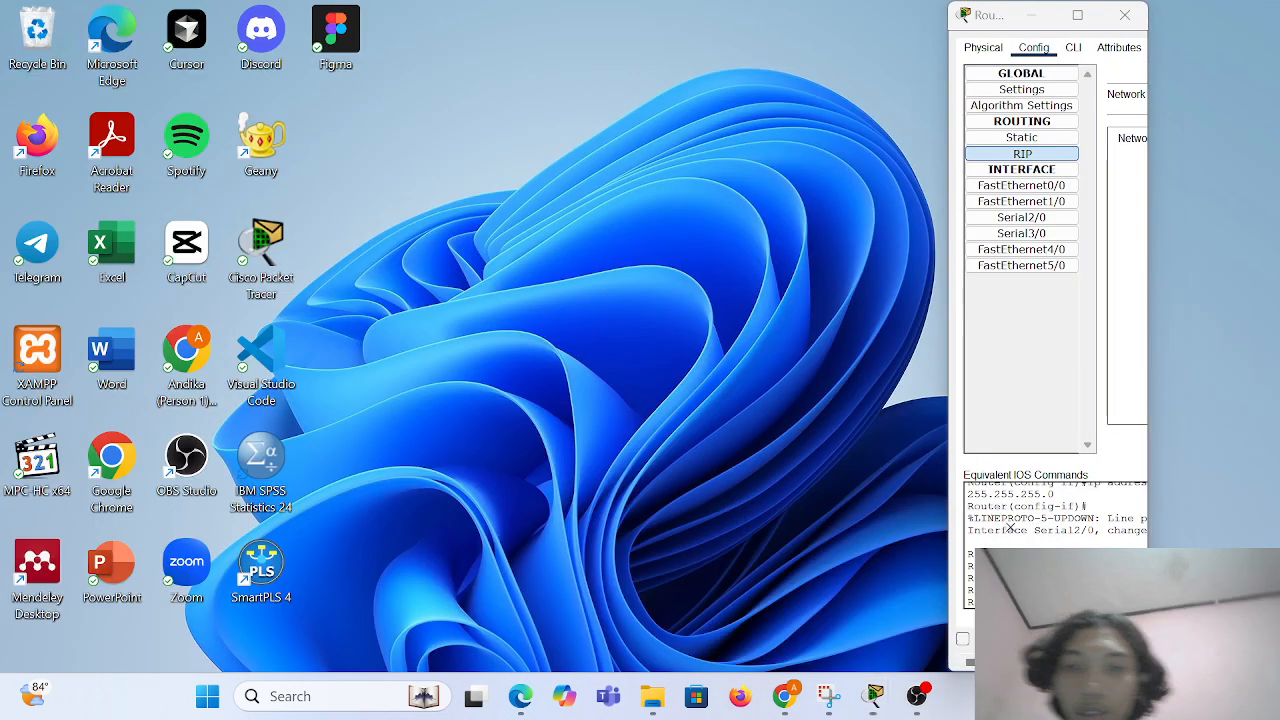
pyautogui.click(985, 560)
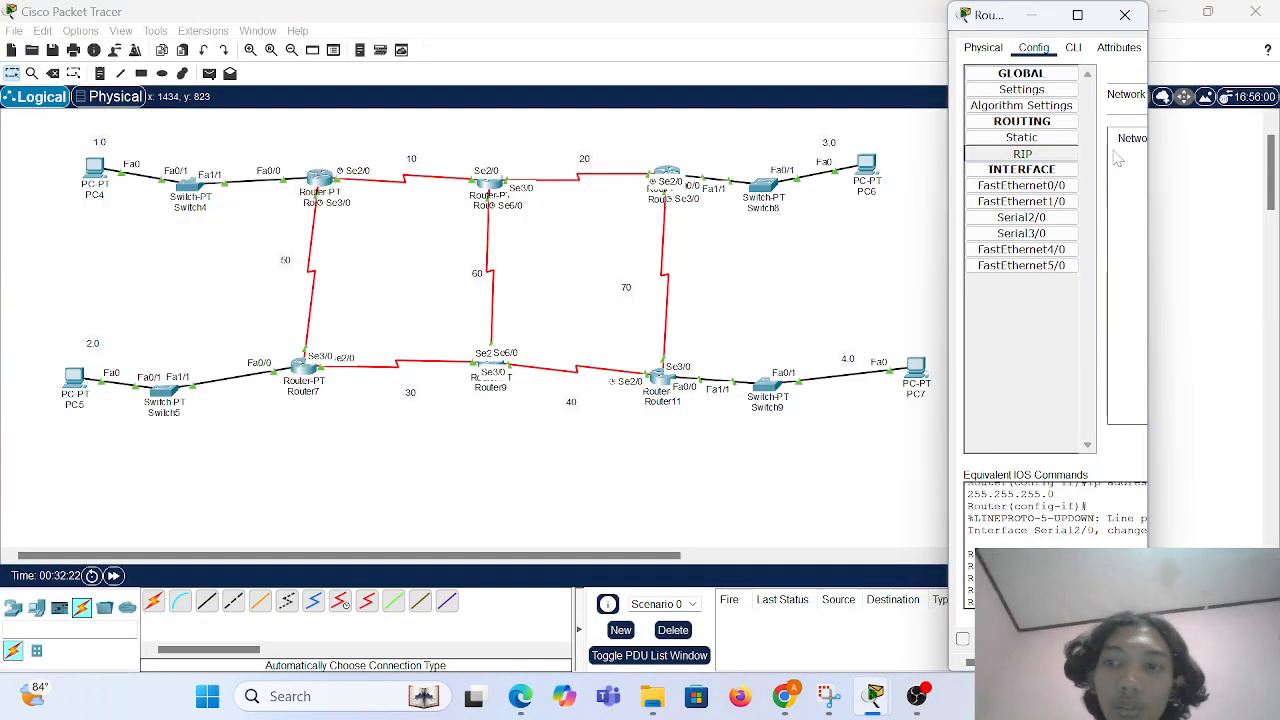
pyautogui.moveTo(948, 237); pyautogui.dragTo(823, 245)
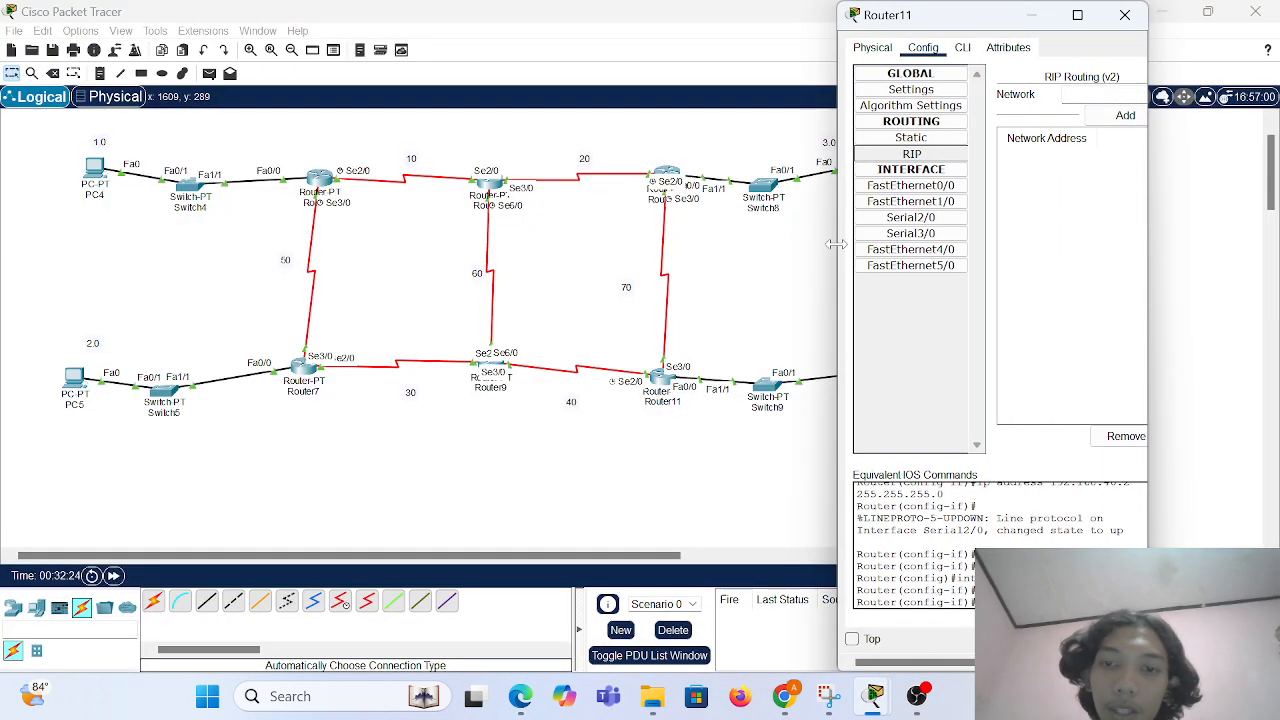
pyautogui.click(1096, 94)
pyautogui.write('192.168.1.0')
pyautogui.press('BackSpace')
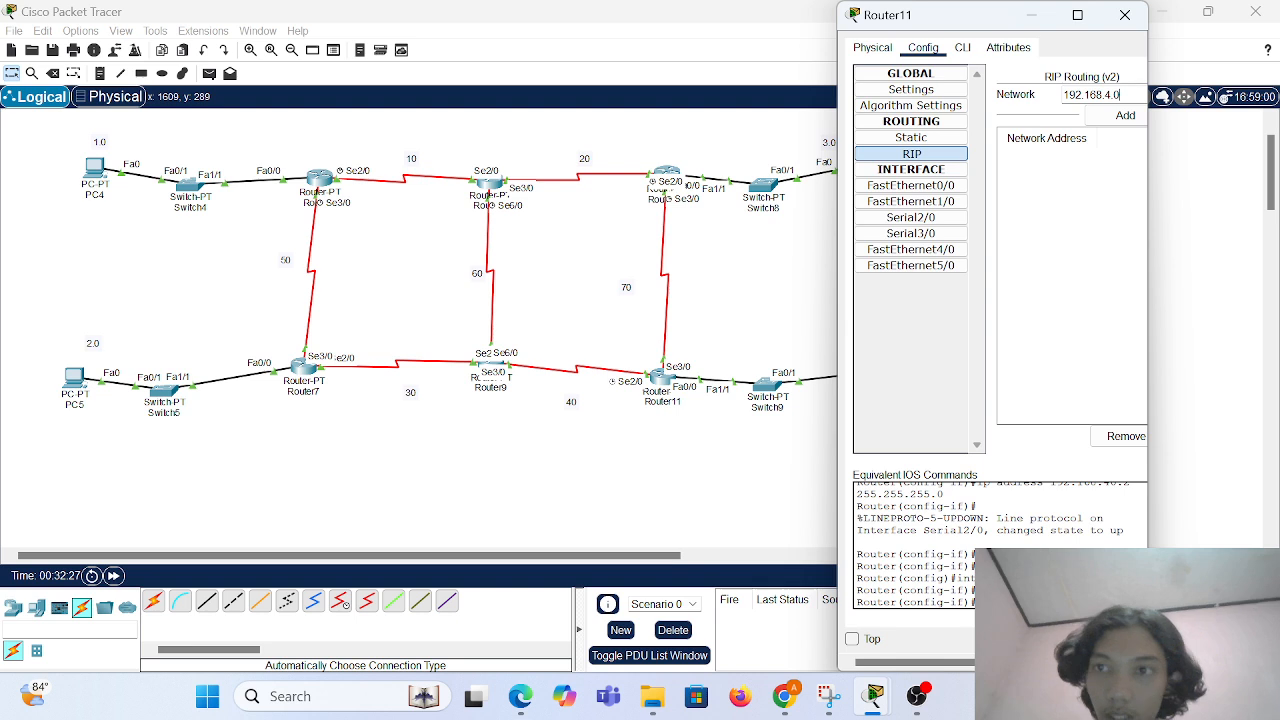
pyautogui.click(1122, 115)
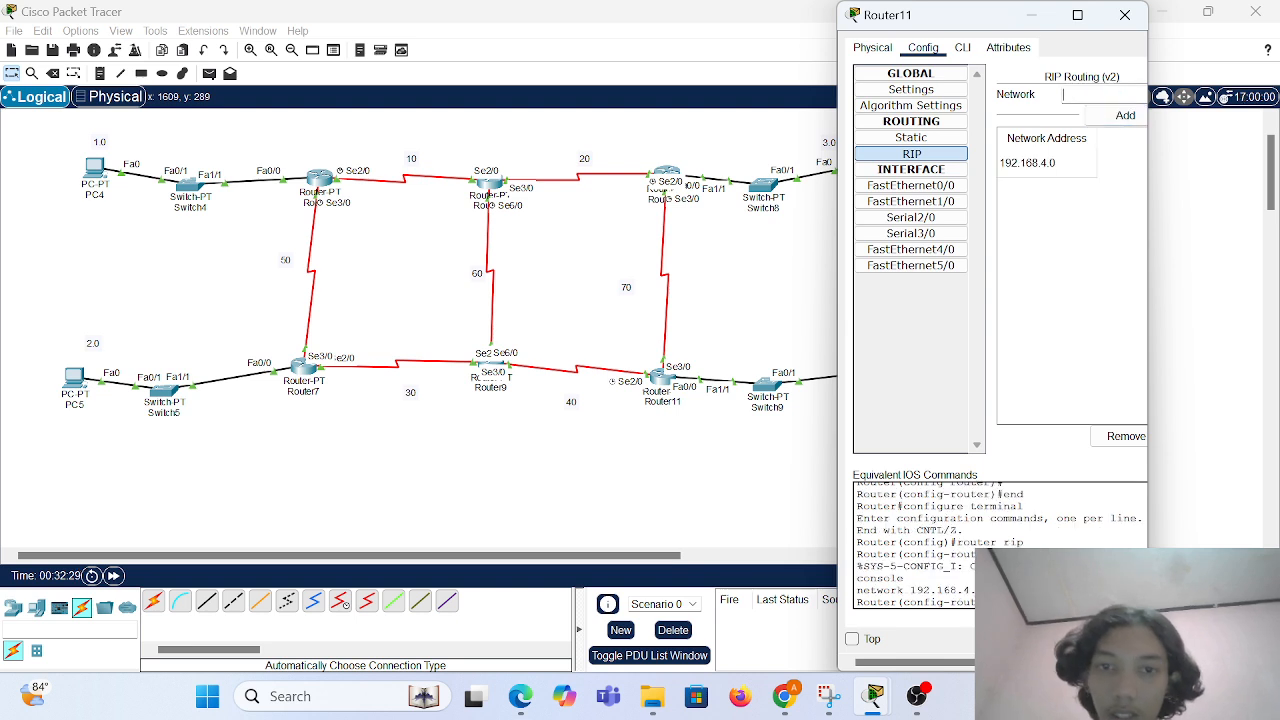
# Add networks 192.168.70.0 and 192.168.40.0 to Router11's RIP routing and return to the topology.
pyautogui.write('192.168.1.2')
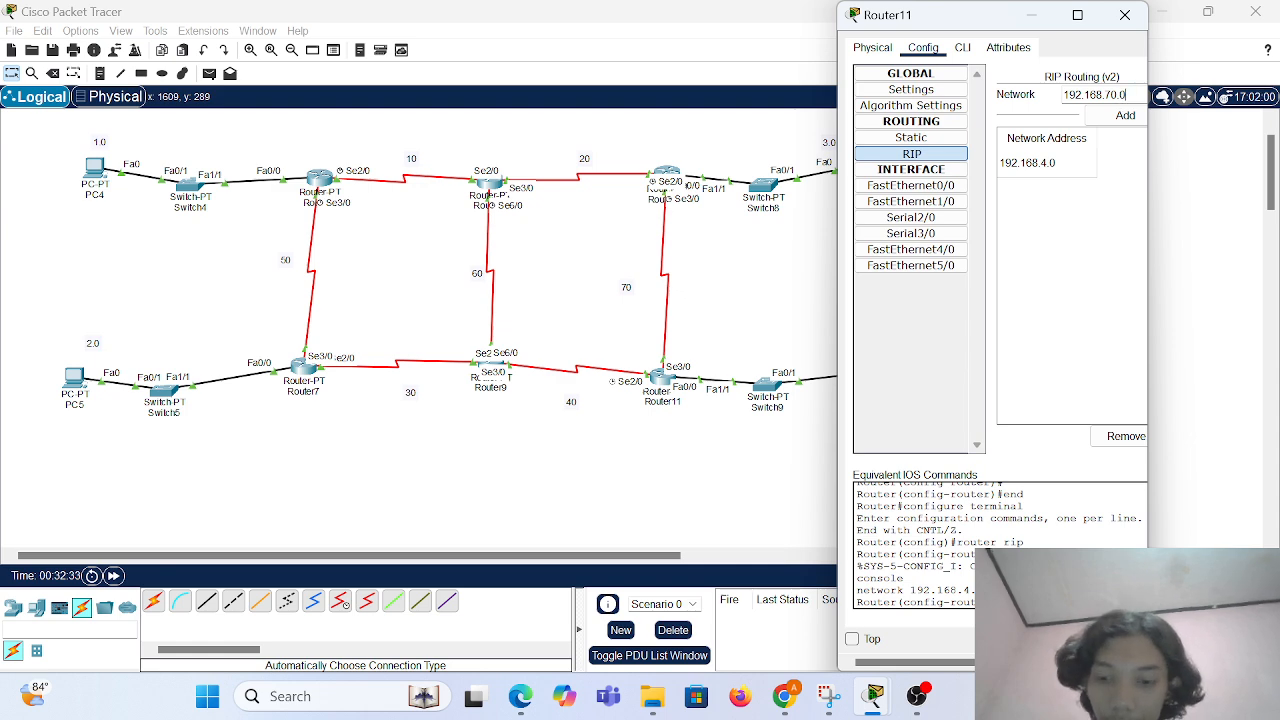
pyautogui.click(1122, 119)
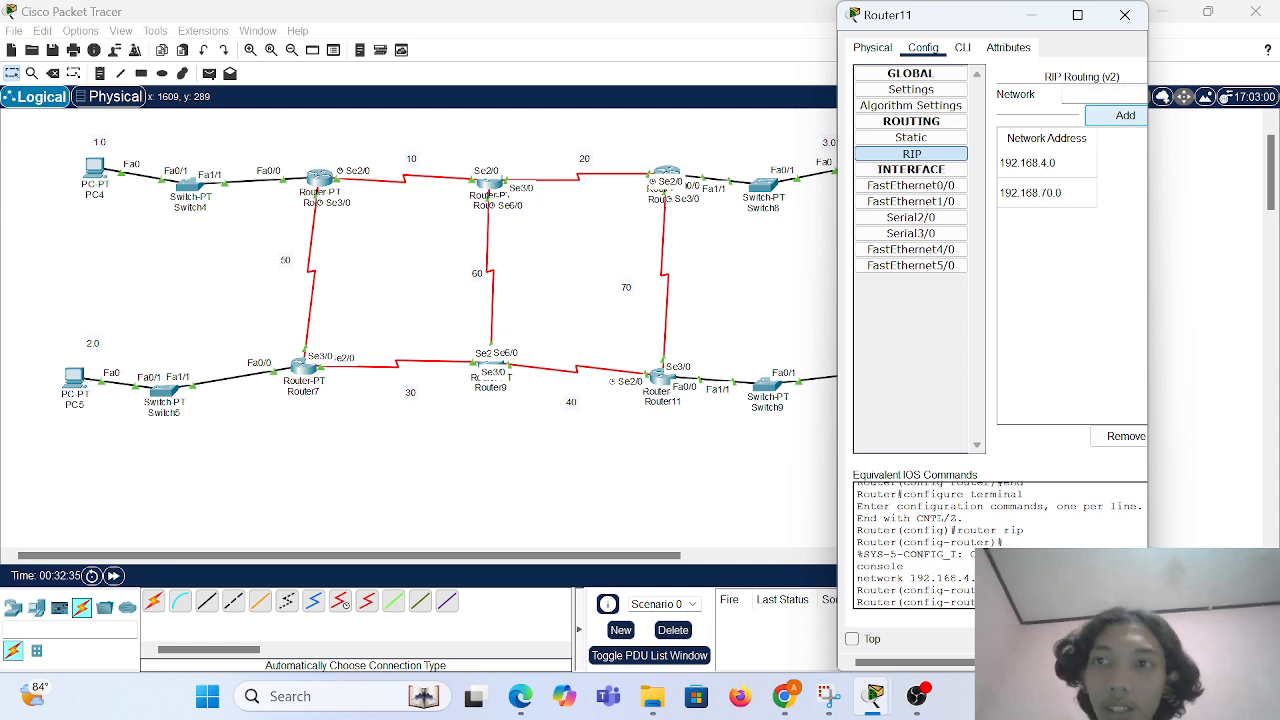
pyautogui.click(1108, 95)
pyautogui.write('192.168.')
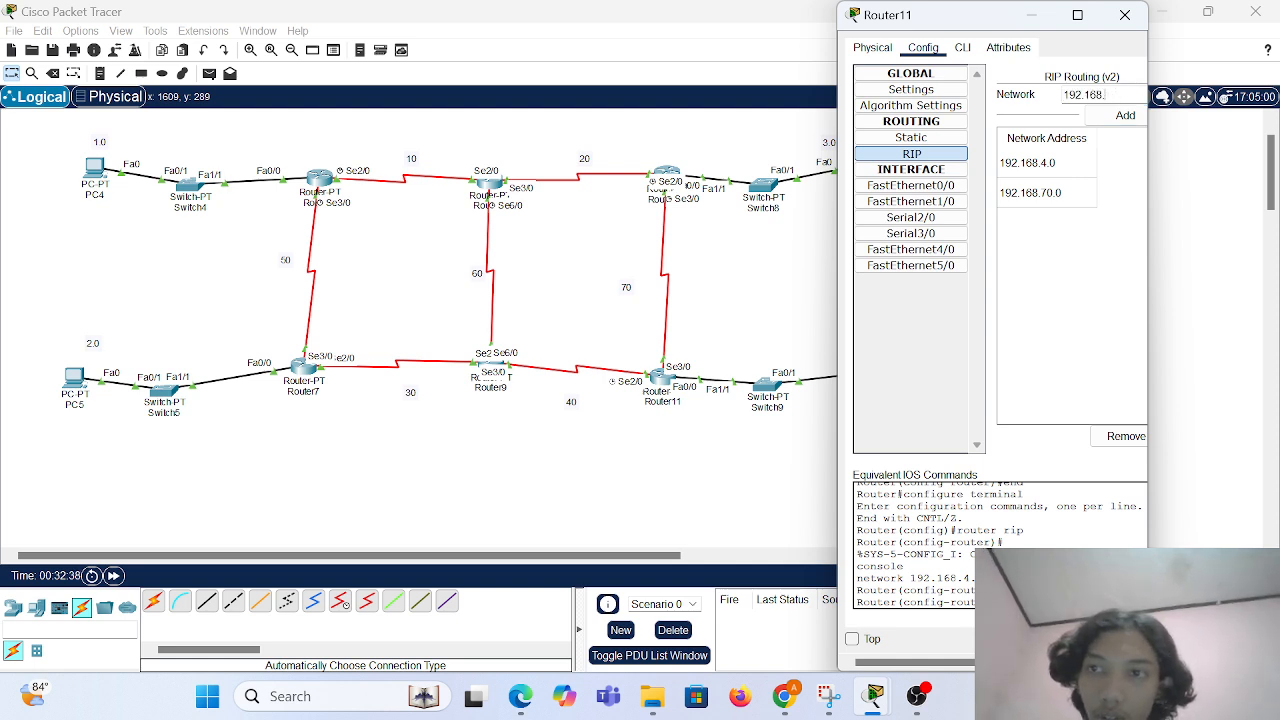
pyautogui.write('1.20')
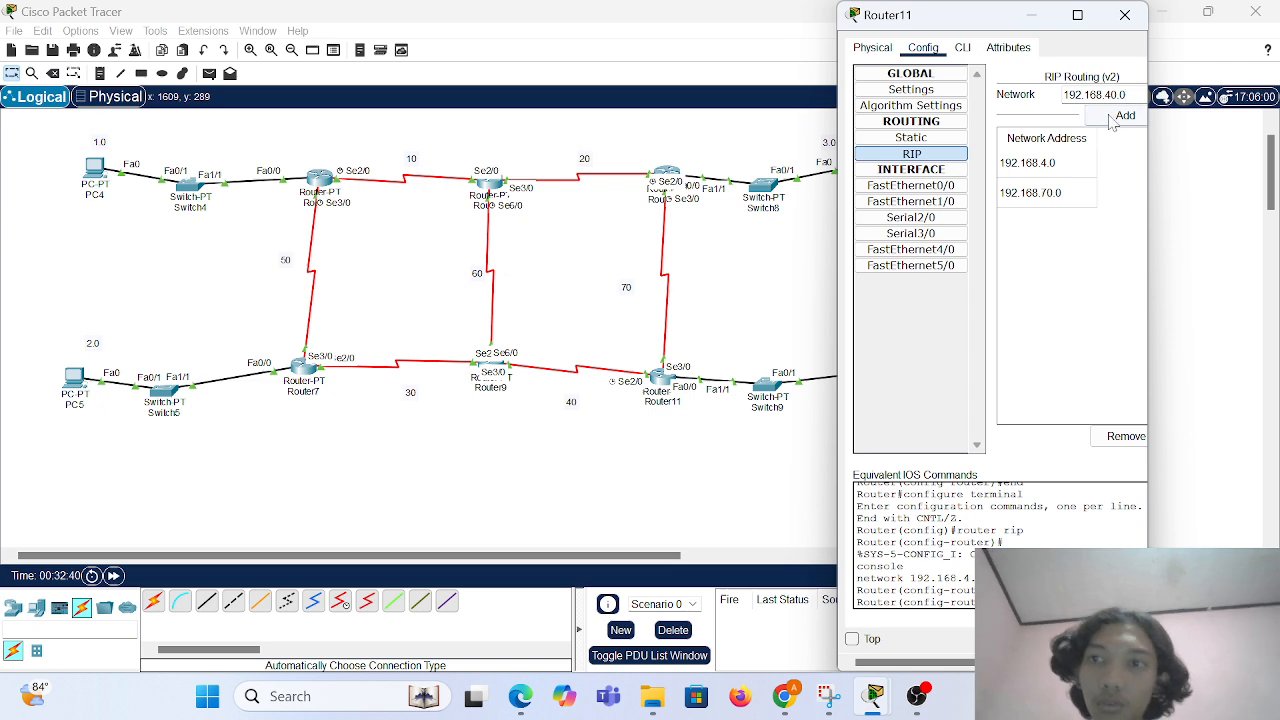
pyautogui.click(1120, 116)
pyautogui.click(1123, 17)
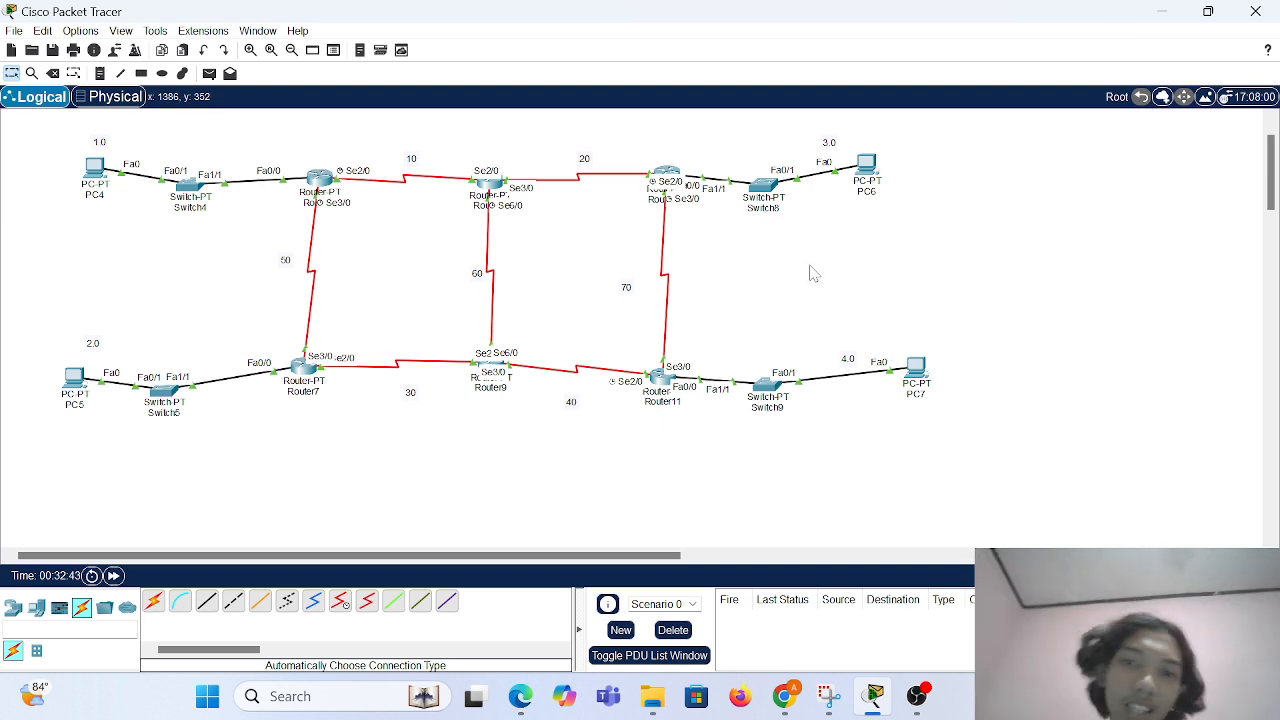
# Test connectivity by sending a simple PDU from PC4 to PC5 and firing it again.
pyautogui.scroll(1, 813, 273)
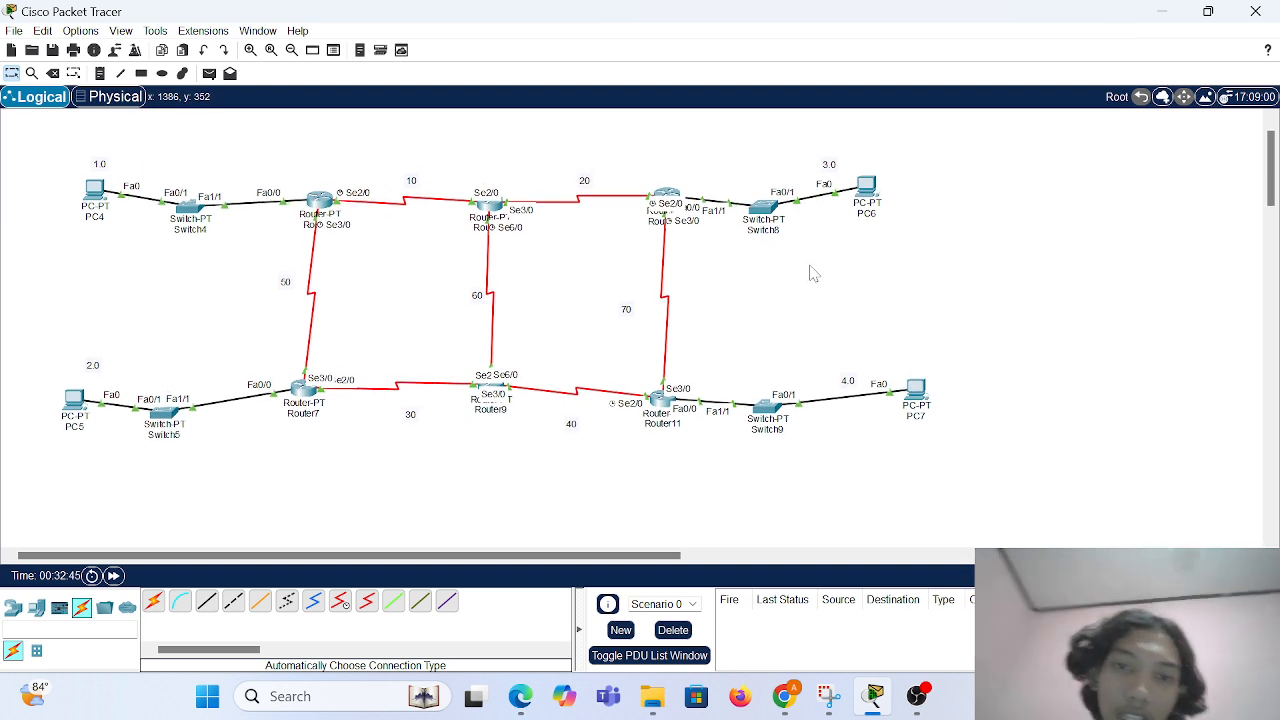
pyautogui.moveTo(50, 145); pyautogui.dragTo(1043, 403)
pyautogui.click(1043, 403)
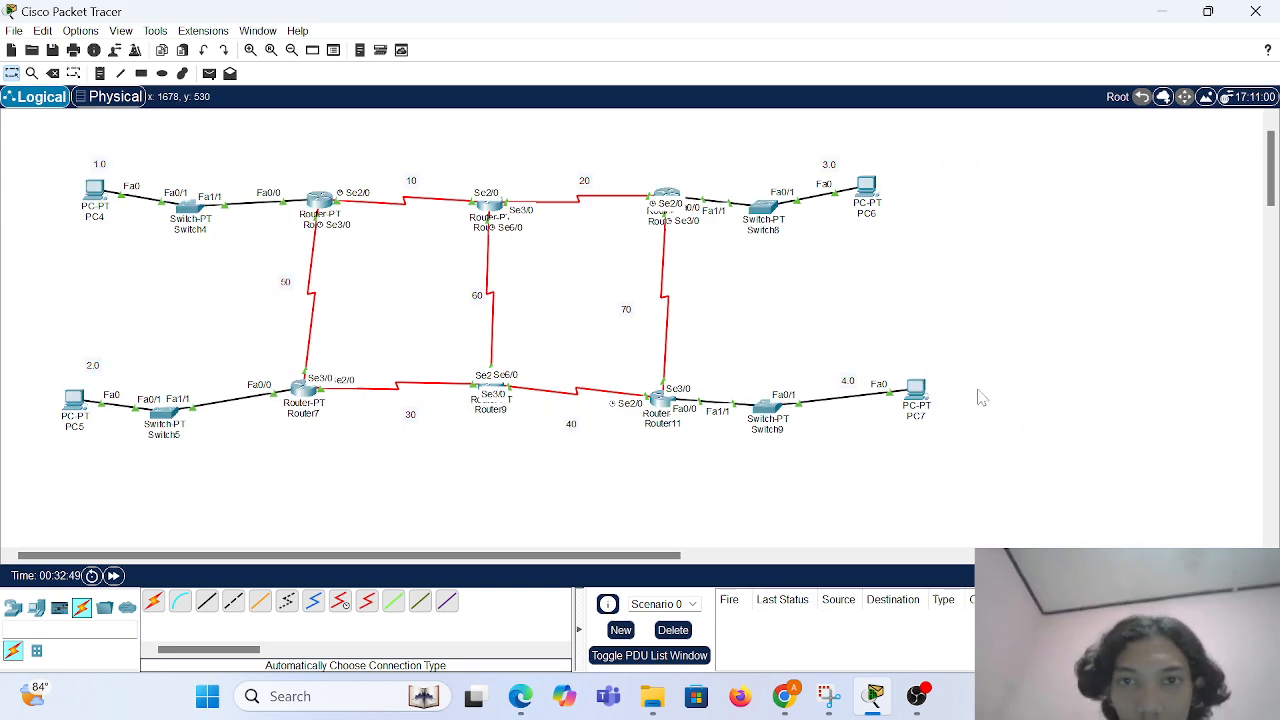
pyautogui.press('p')
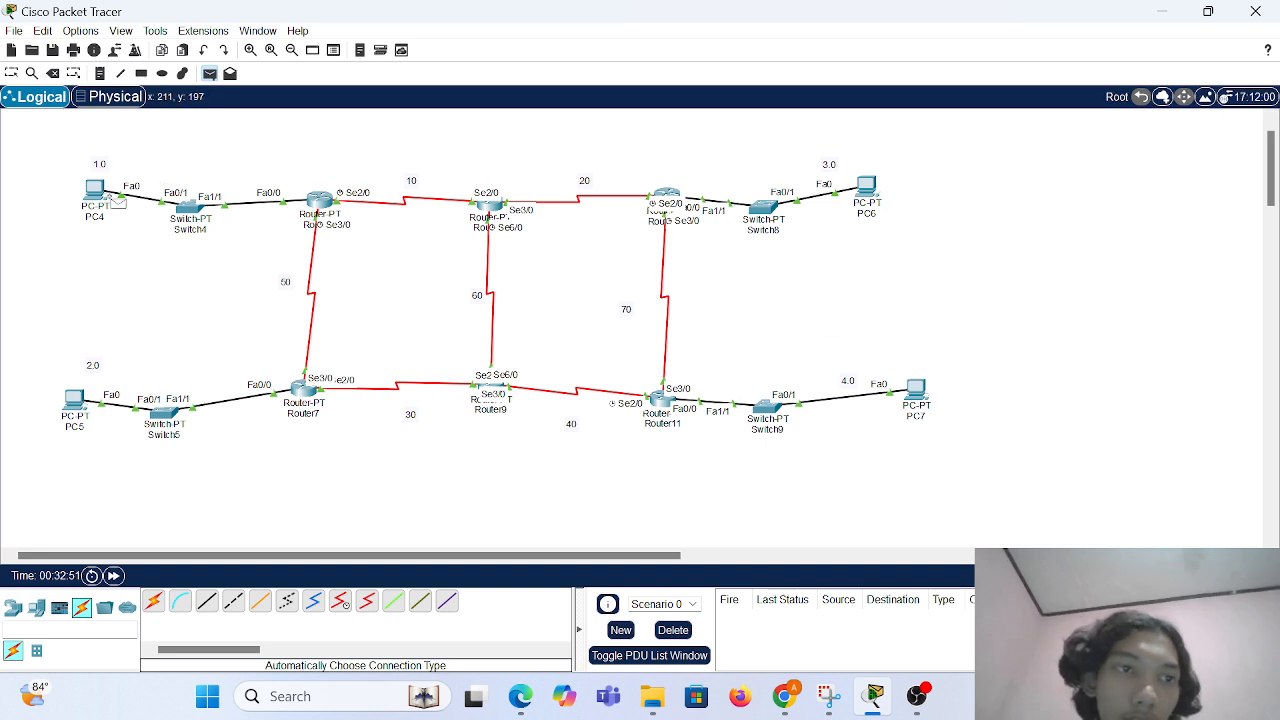
pyautogui.click(100, 193)
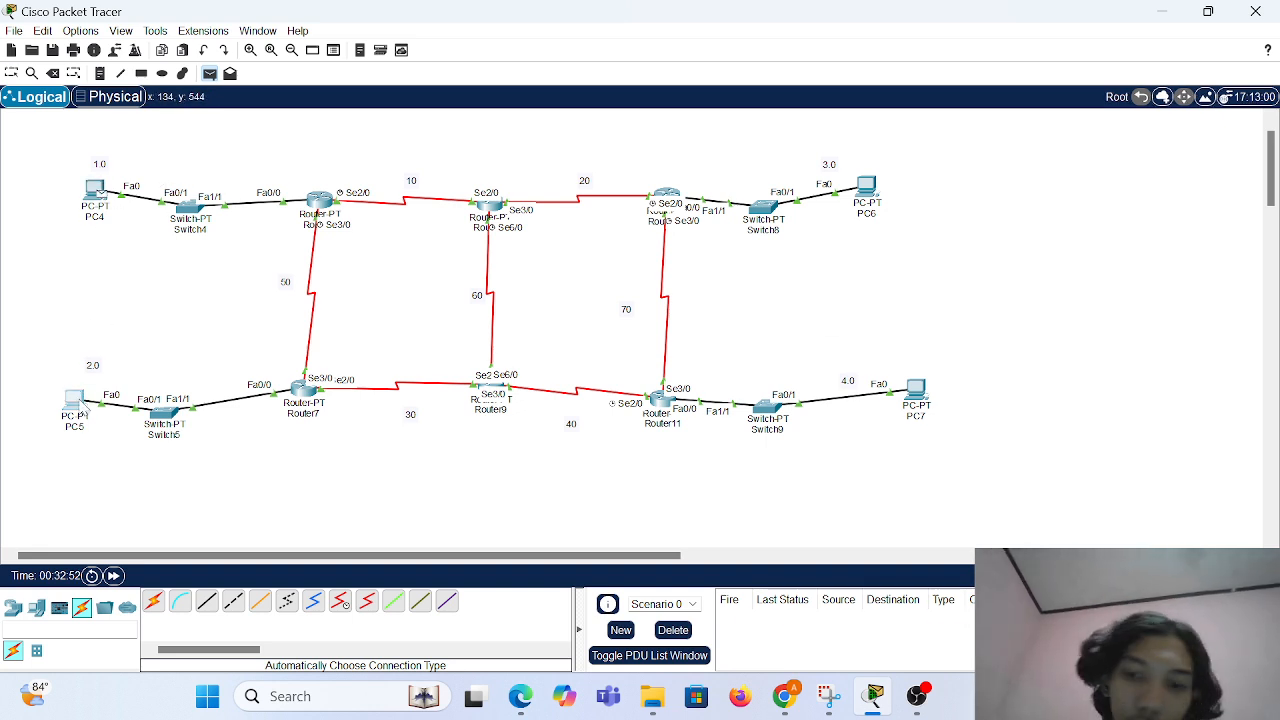
pyautogui.click(76, 400)
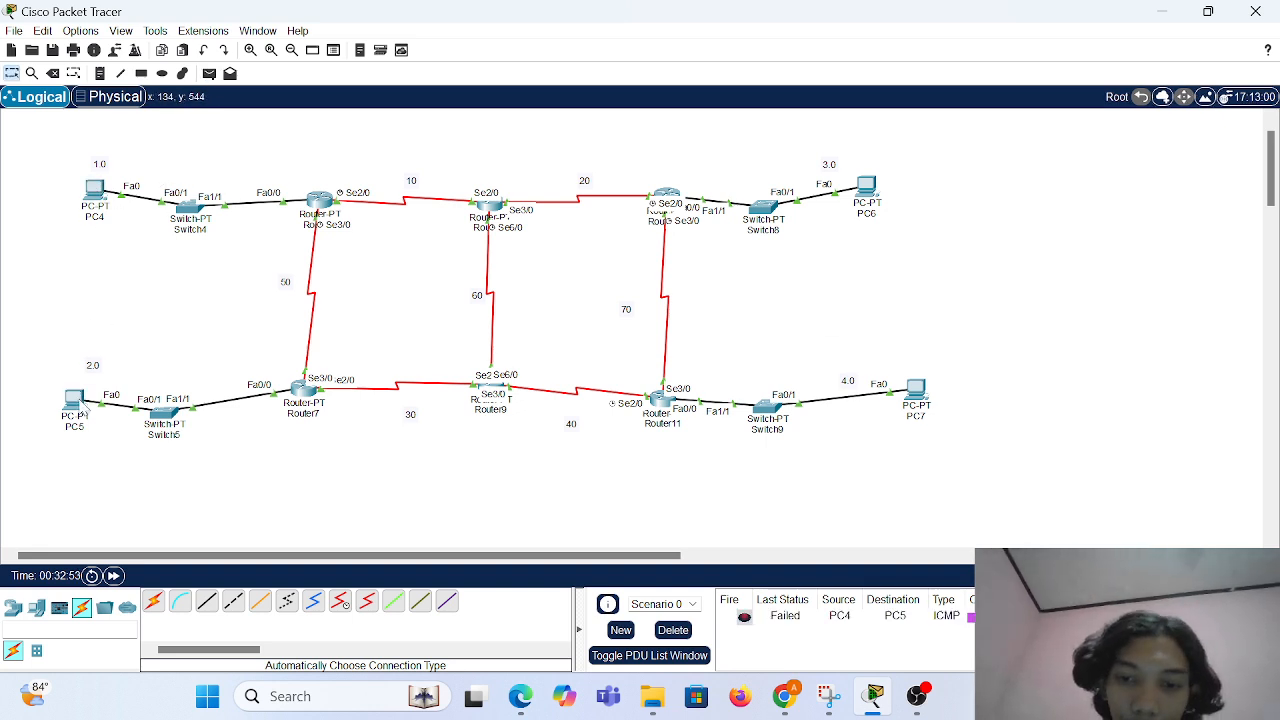
pyautogui.doubleClick(742, 619)
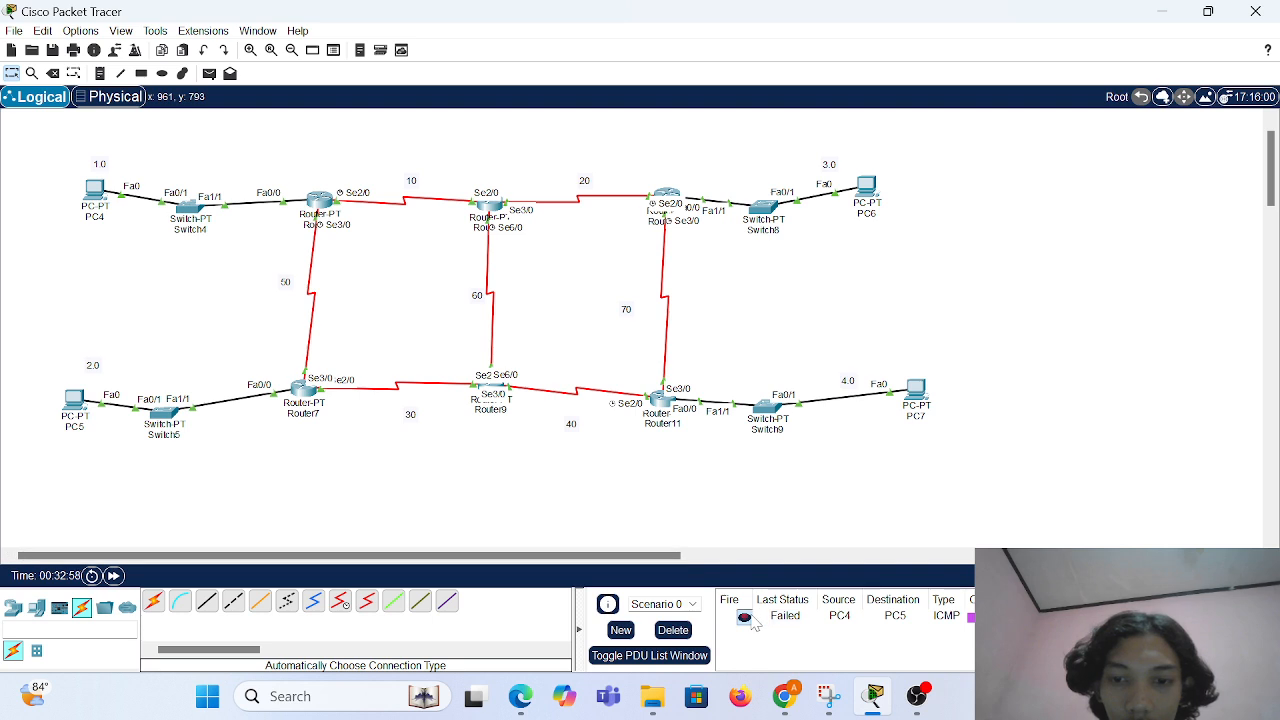
pyautogui.doubleClick(752, 621)
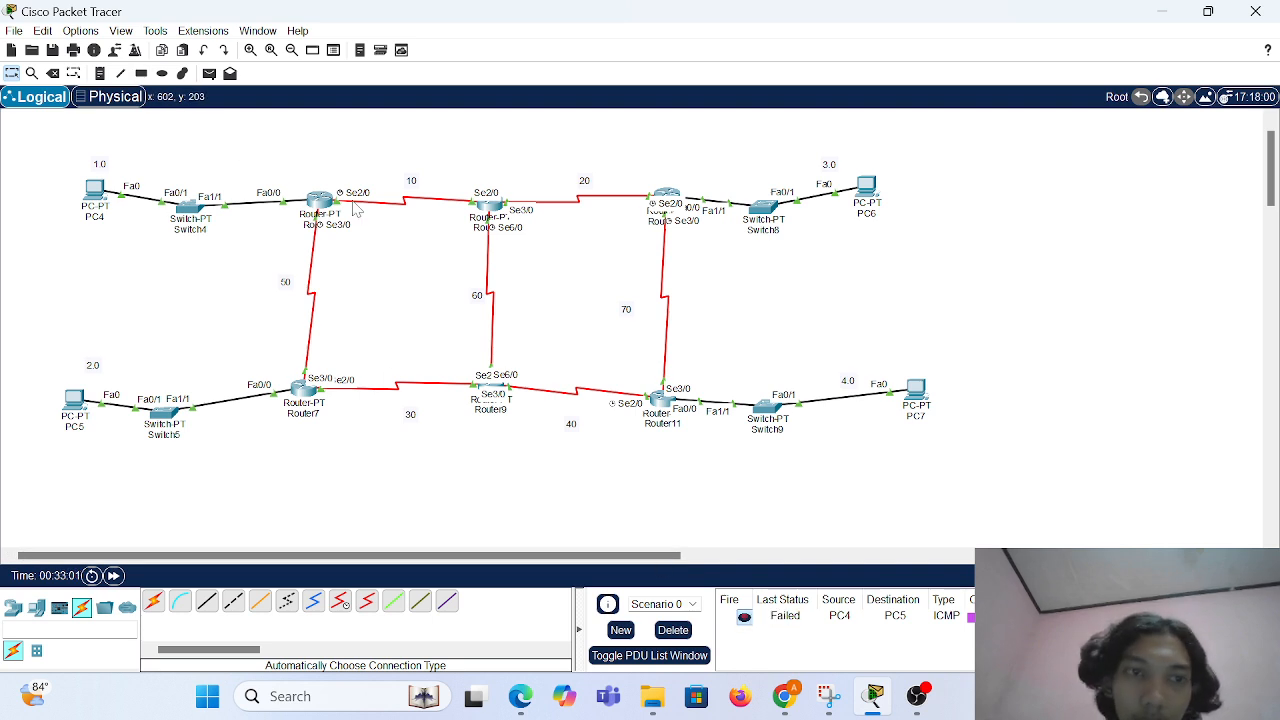
# Test connectivity by sending a simple PDU from PC6 to PC7 and firing it again.
pyautogui.press('p')
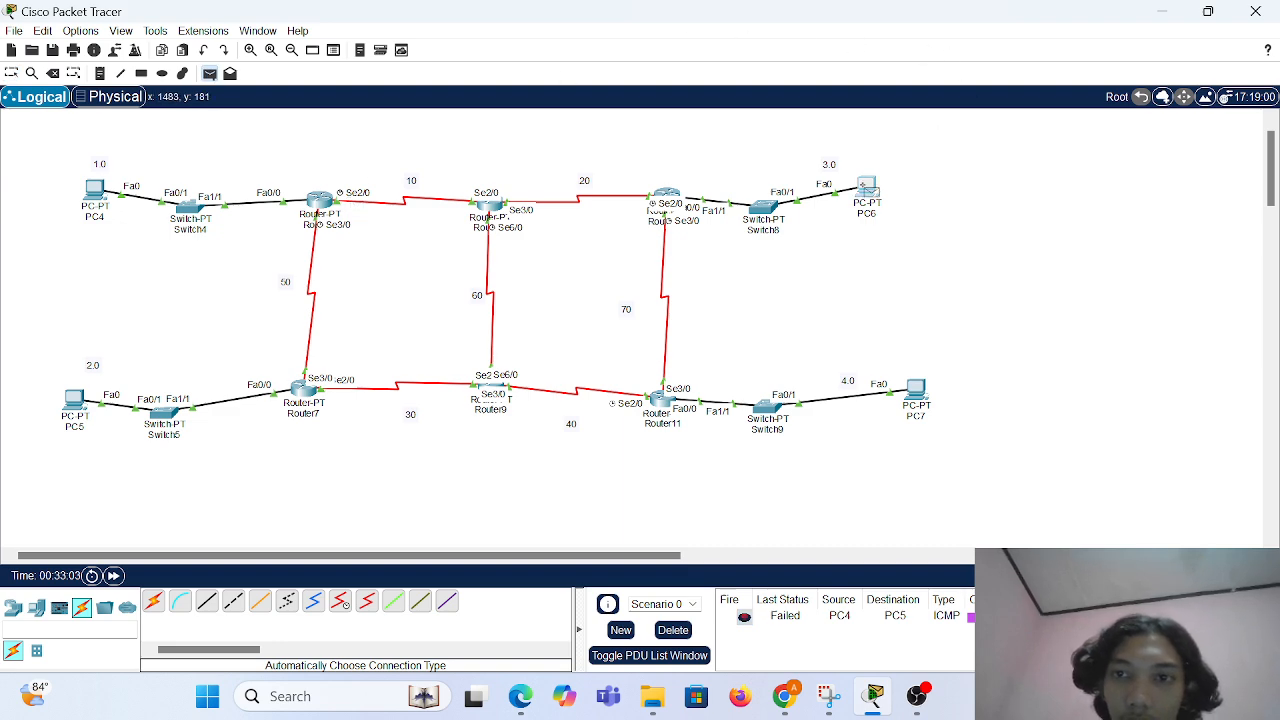
pyautogui.click(866, 188)
pyautogui.click(916, 390)
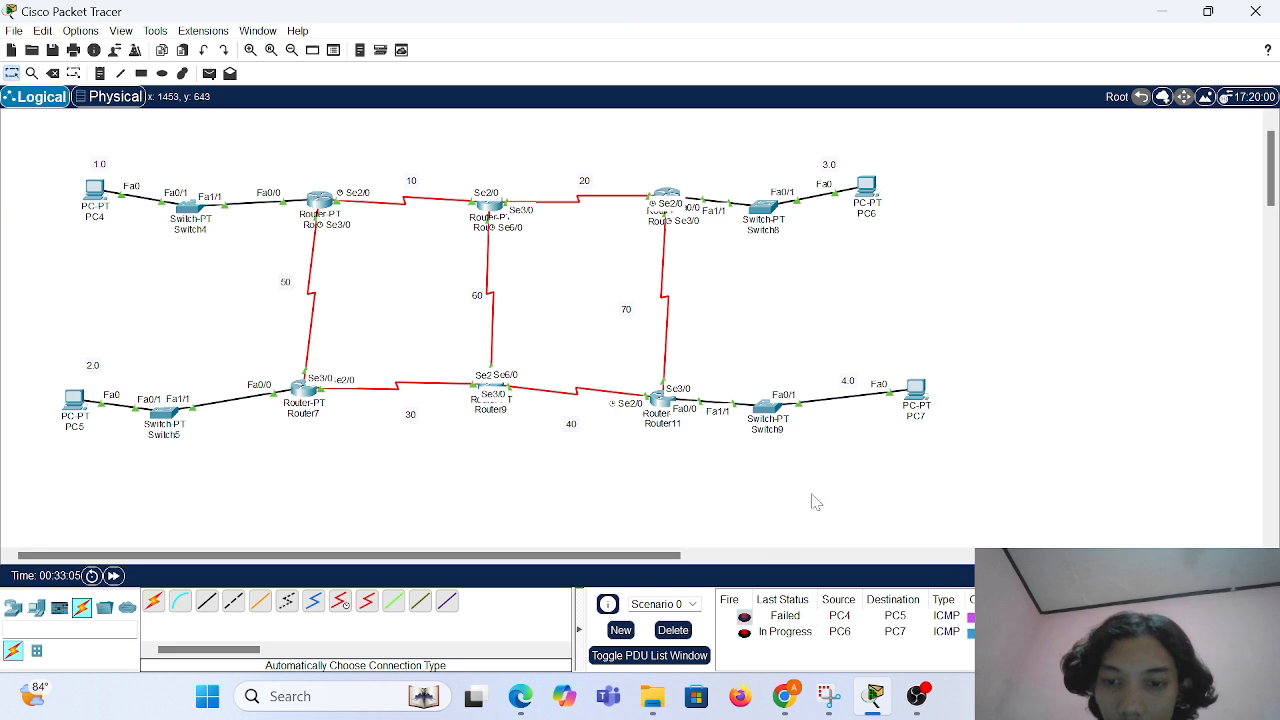
pyautogui.doubleClick(749, 634)
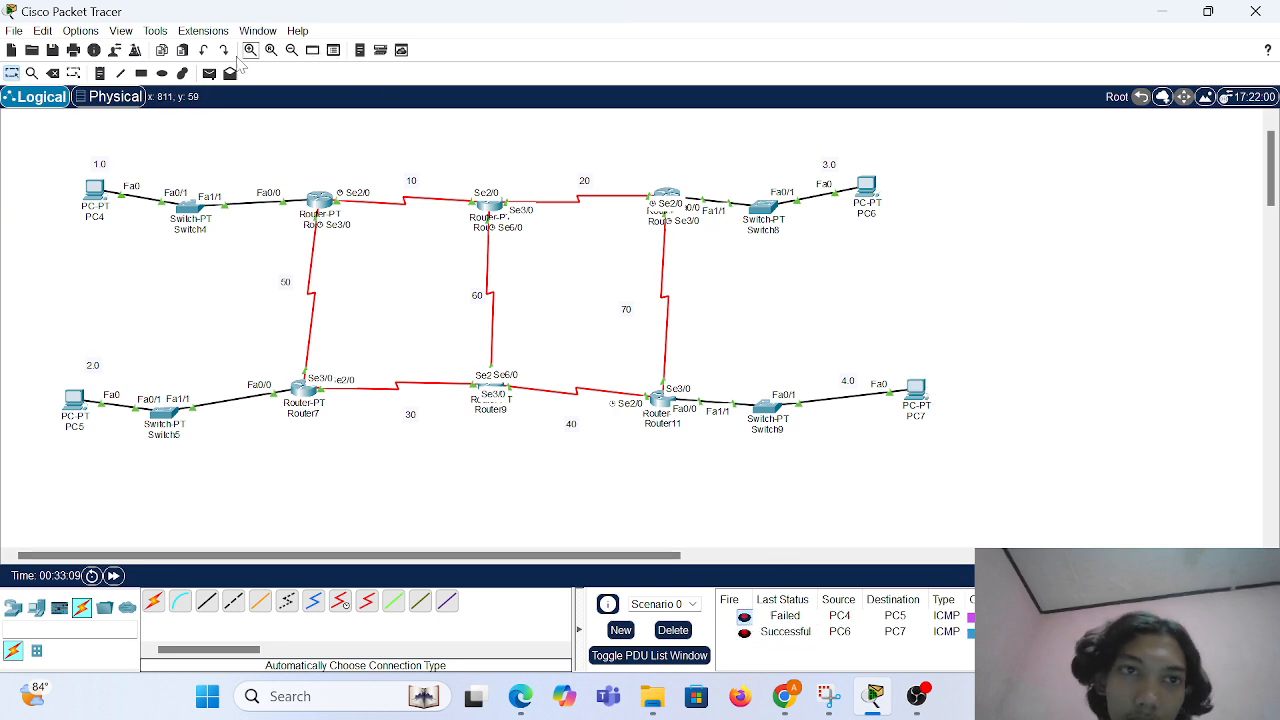
# Test connectivity by sending simple PDUs from PC6 to PC4 and from PC6 to PC5.
pyautogui.click(206, 76)
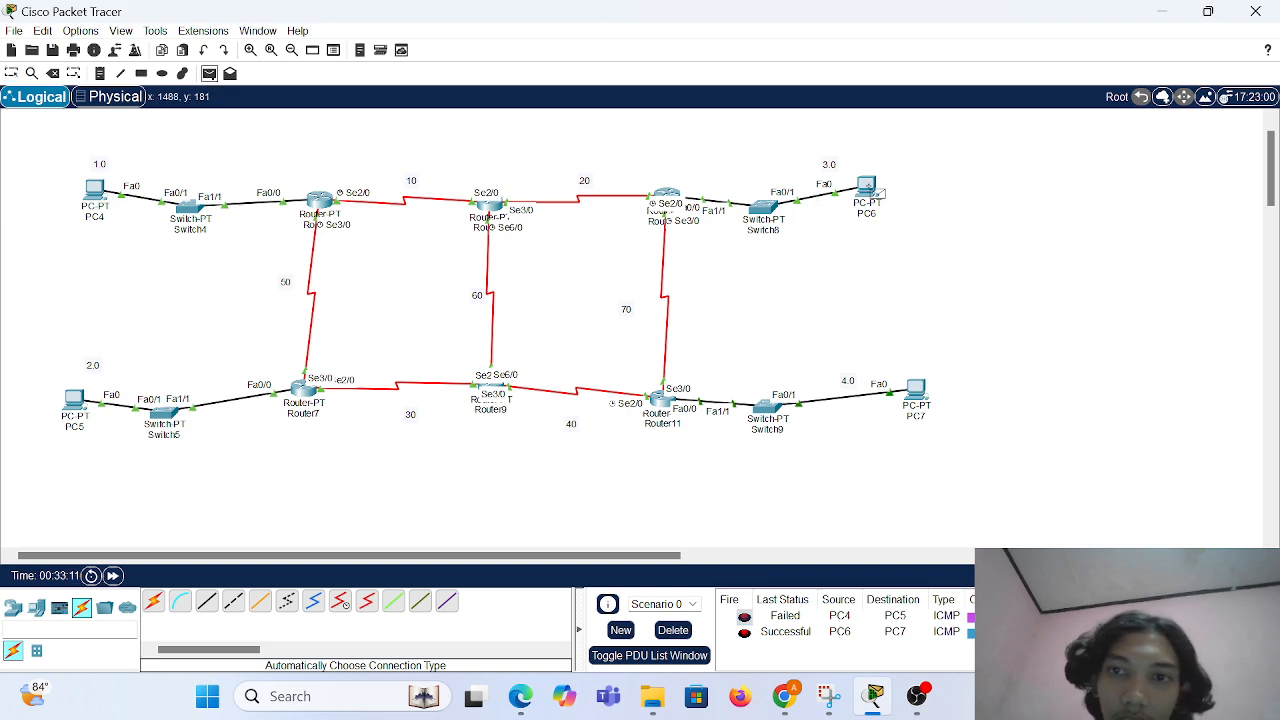
pyautogui.click(874, 191)
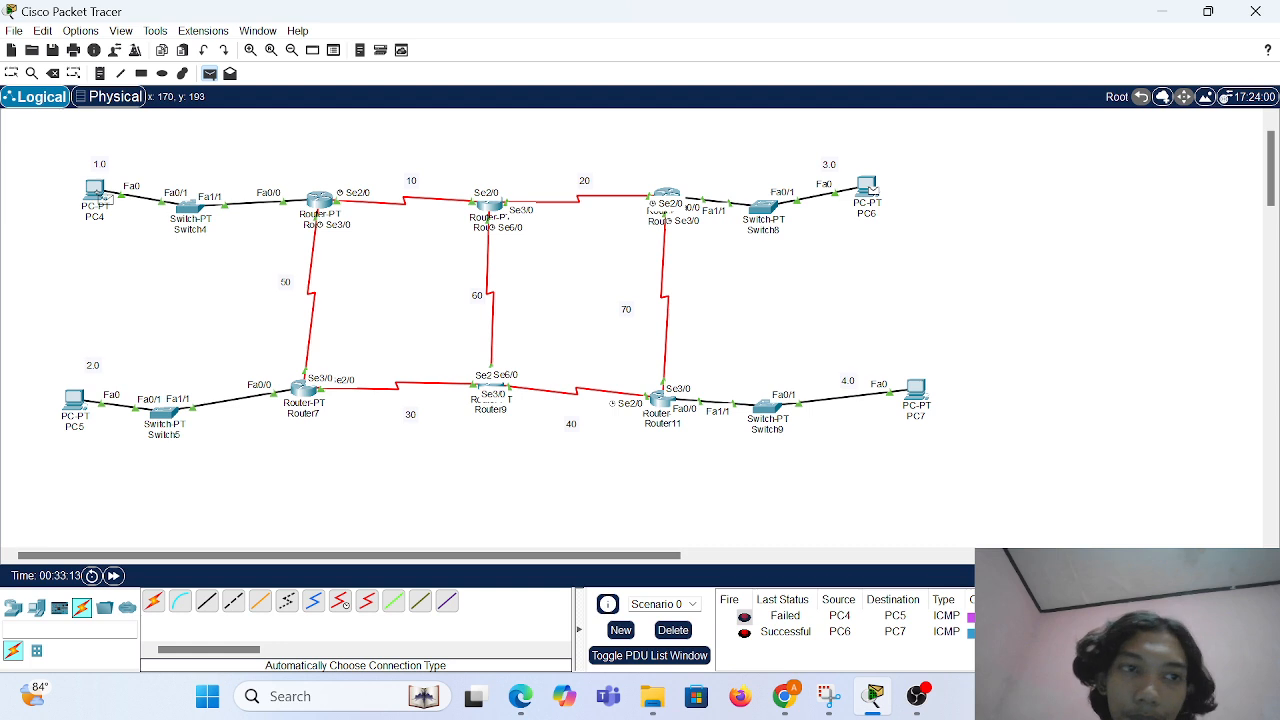
pyautogui.click(96, 190)
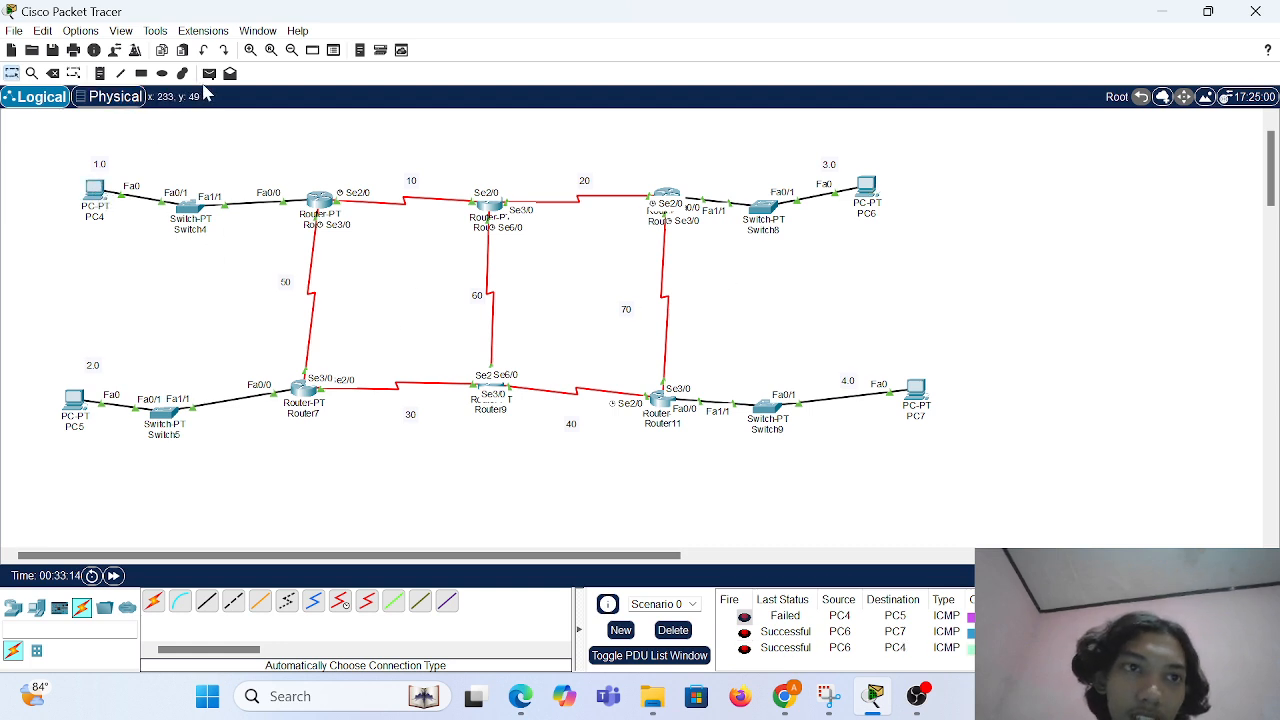
pyautogui.click(209, 73)
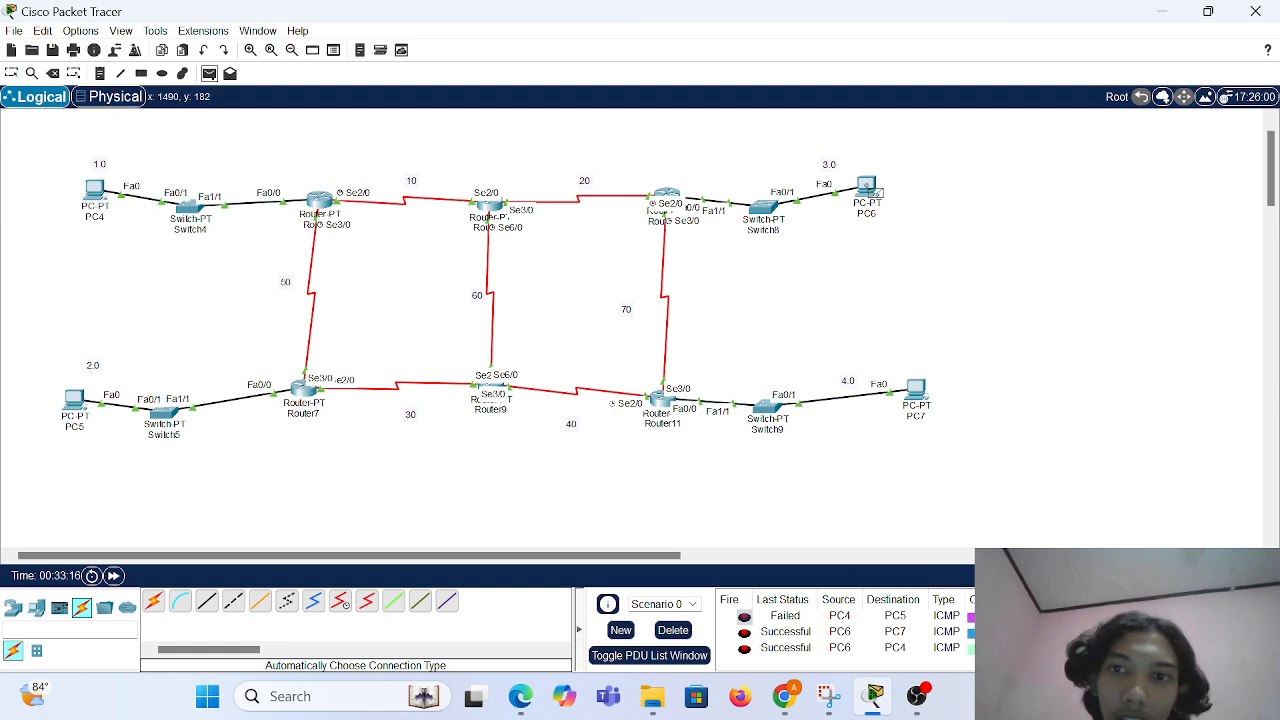
pyautogui.click(870, 188)
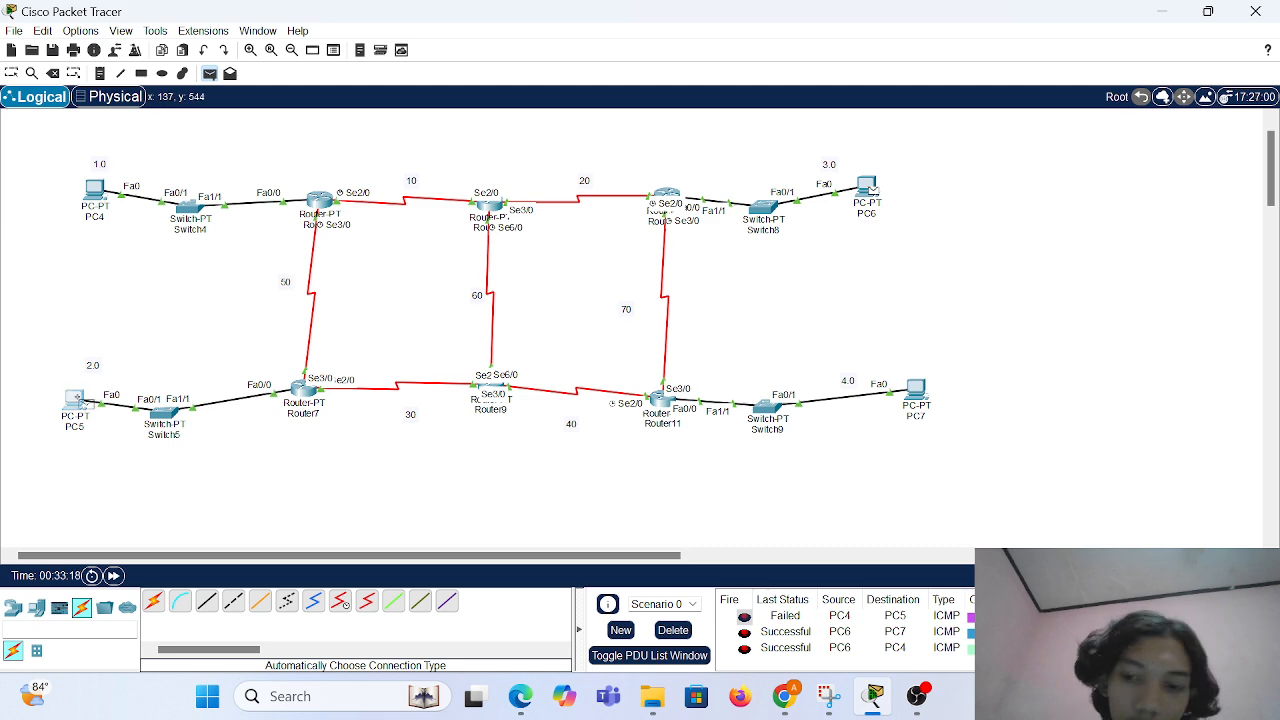
pyautogui.click(75, 400)
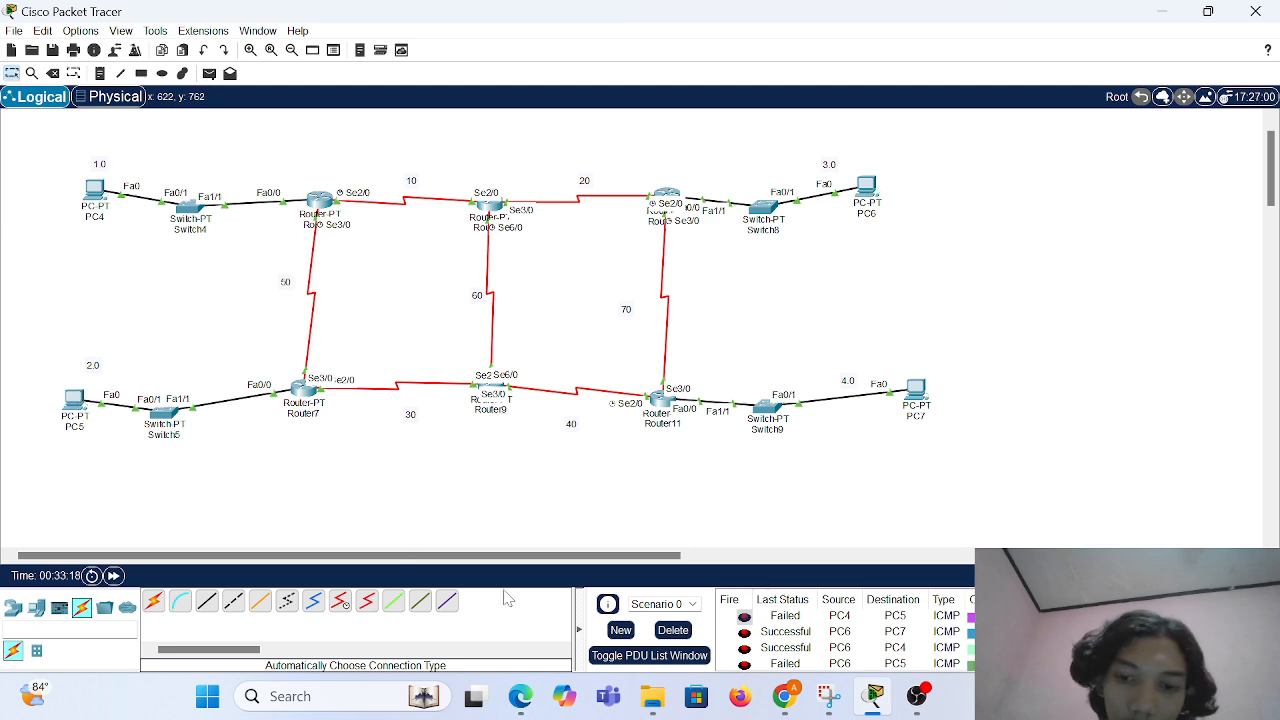
pyautogui.click(746, 665)
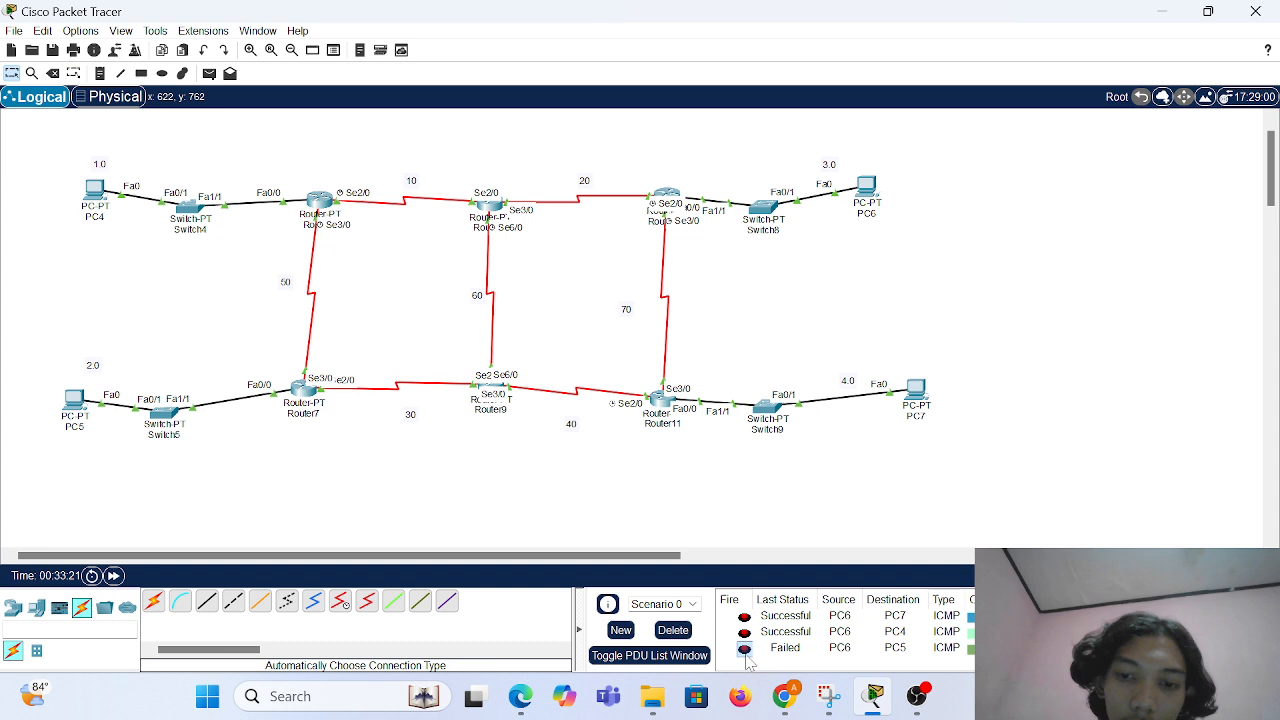
# Clear the PDU list and test connectivity by sending a simple PDU from PC7 to PC4.
pyautogui.click(673, 630)
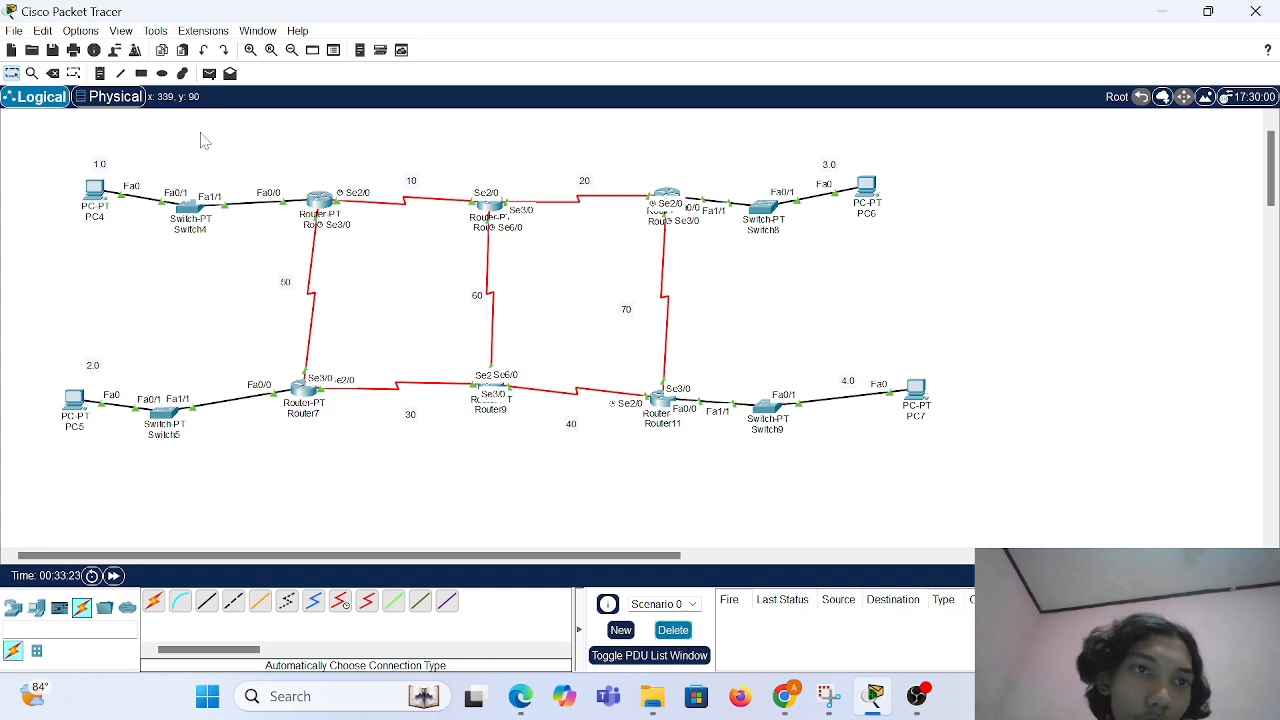
pyautogui.click(209, 73)
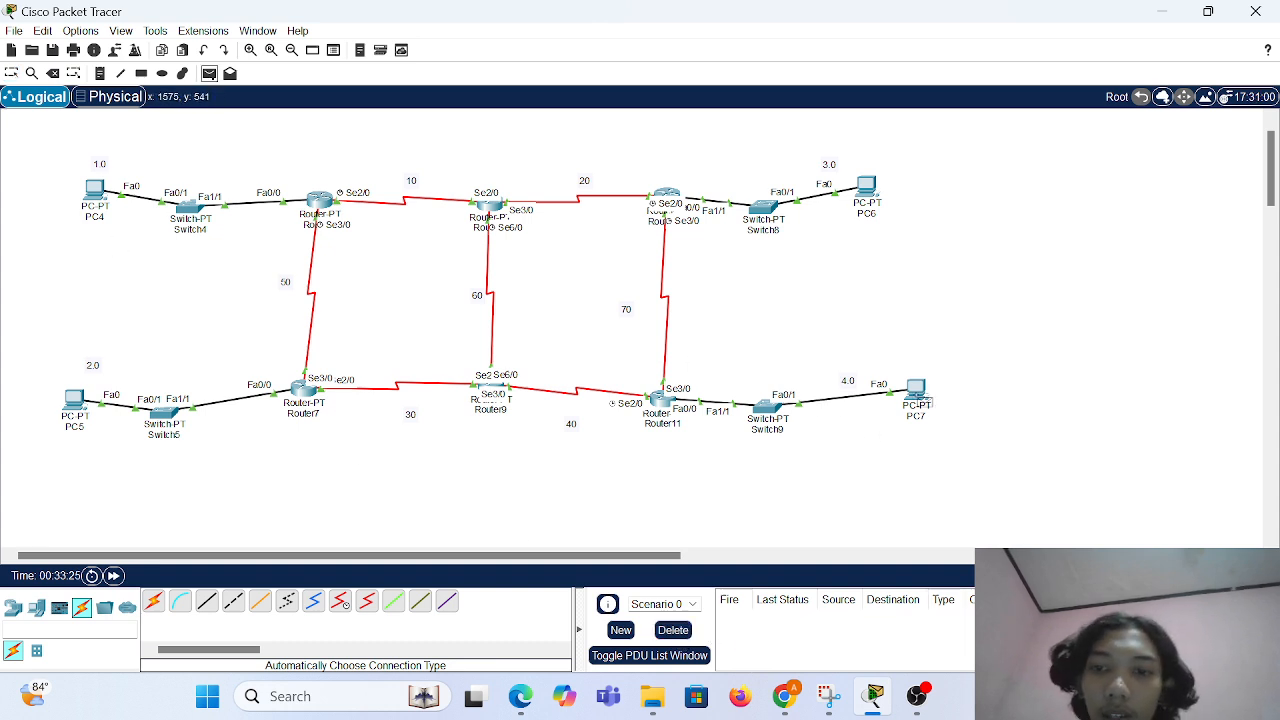
pyautogui.click(918, 394)
pyautogui.click(100, 194)
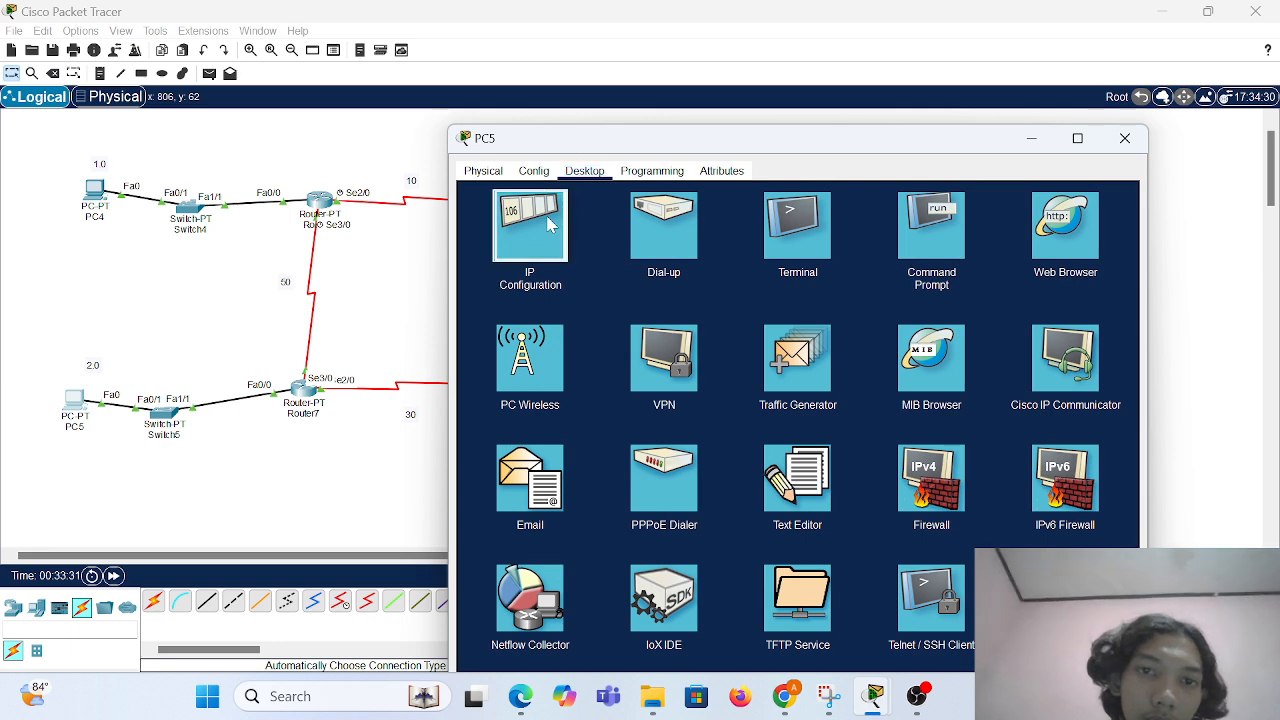
# Check the IPv4 address, subnet mask and default gateway in PC5's IP configuration.
pyautogui.click(549, 225)
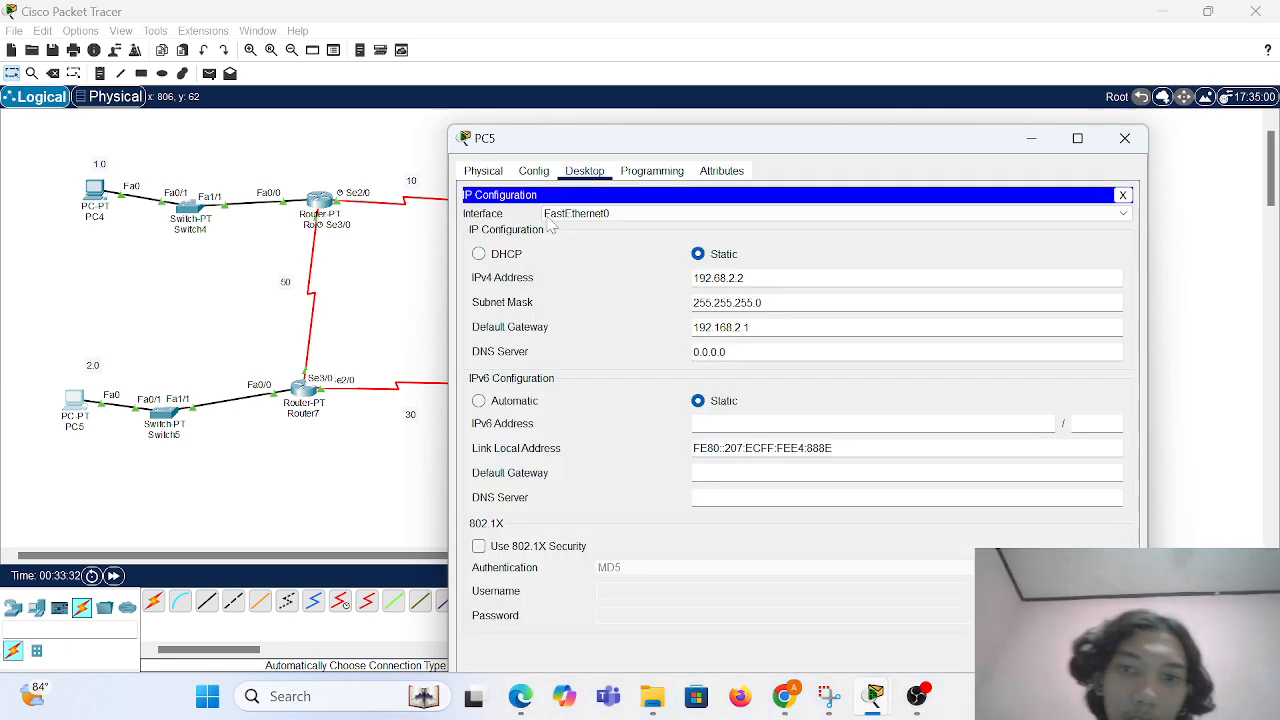
pyautogui.doubleClick(722, 328)
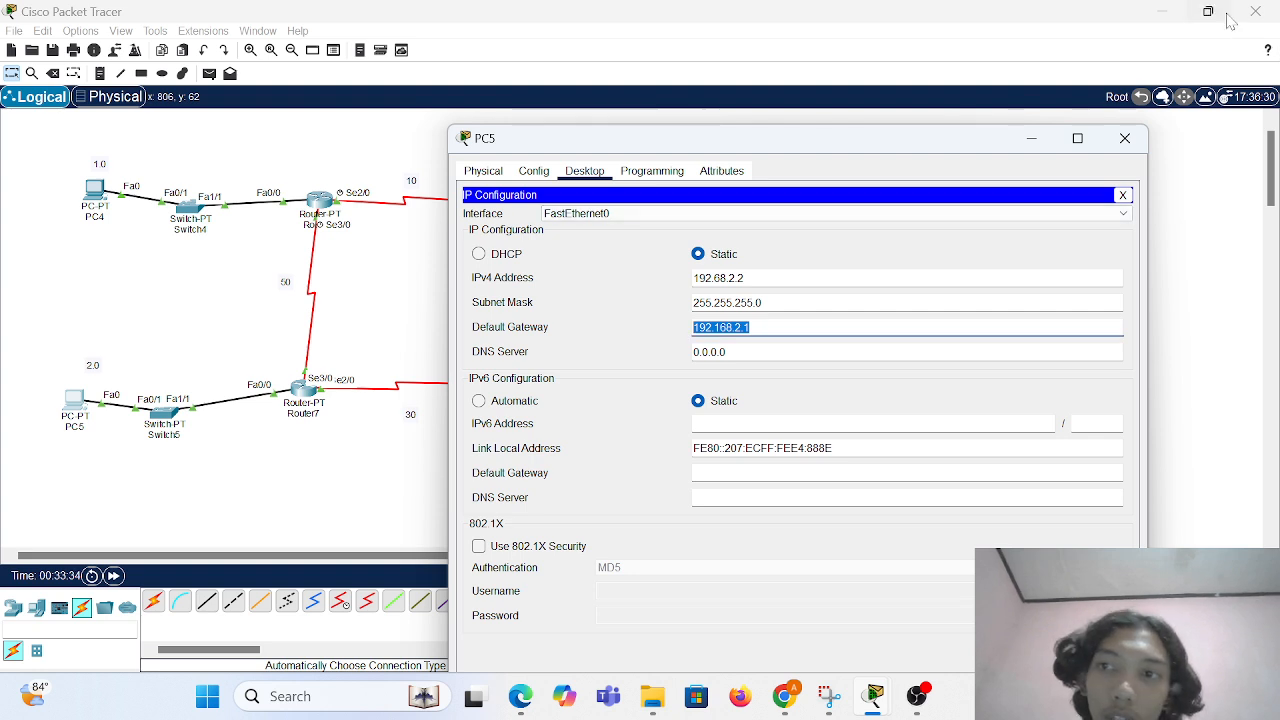
pyautogui.click(1124, 138)
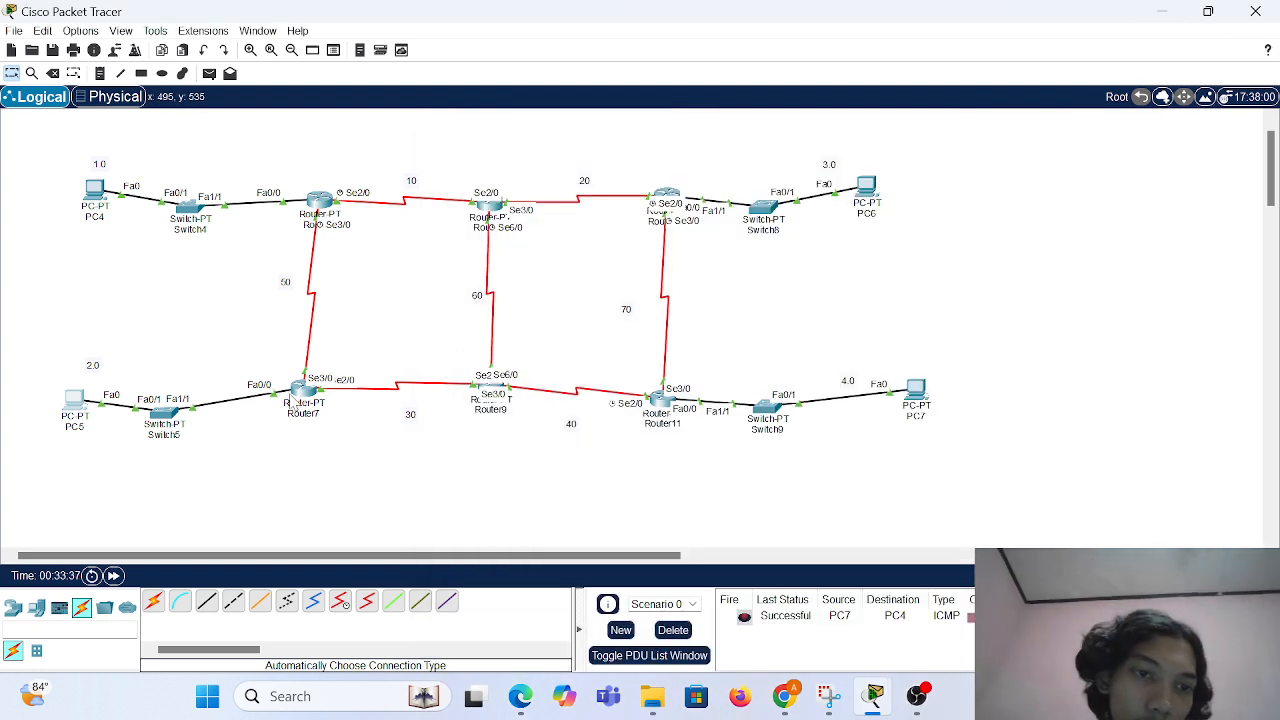
# Check the port summary of Router7 and the settings of its Serial2/0 and Serial3/0 interfaces.
pyautogui.moveTo(297, 398)
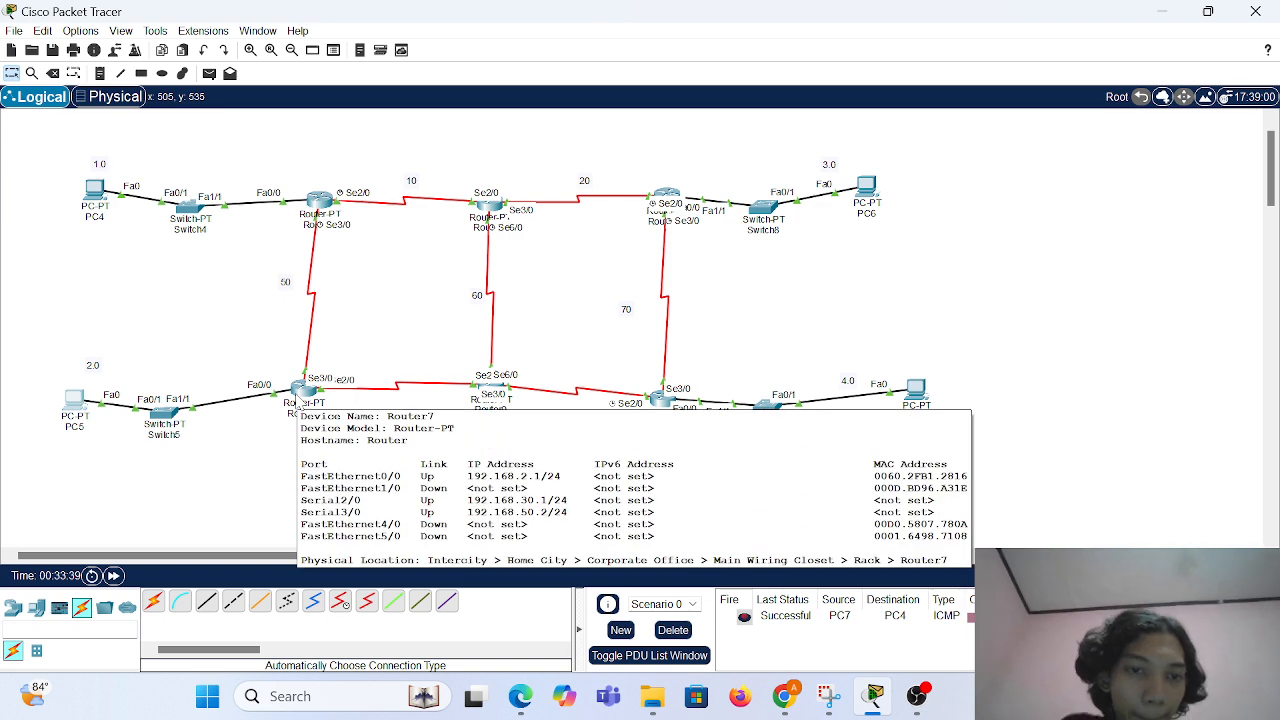
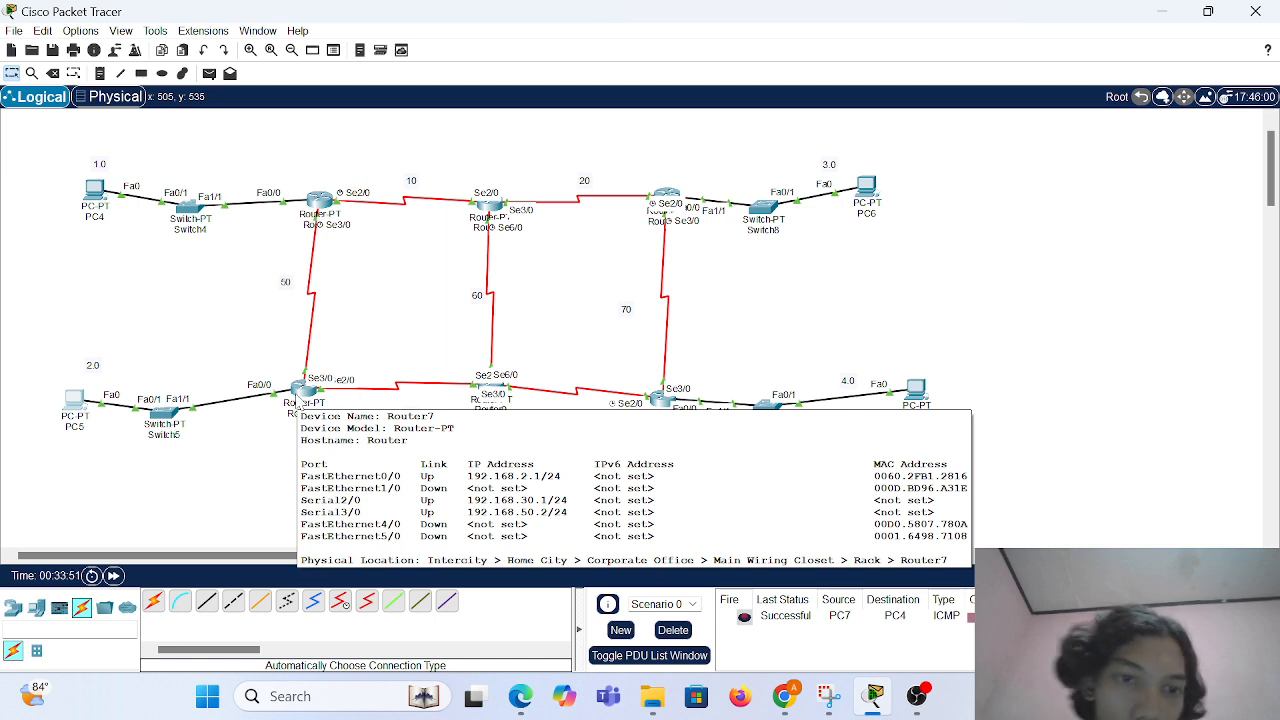
pyautogui.click(302, 392)
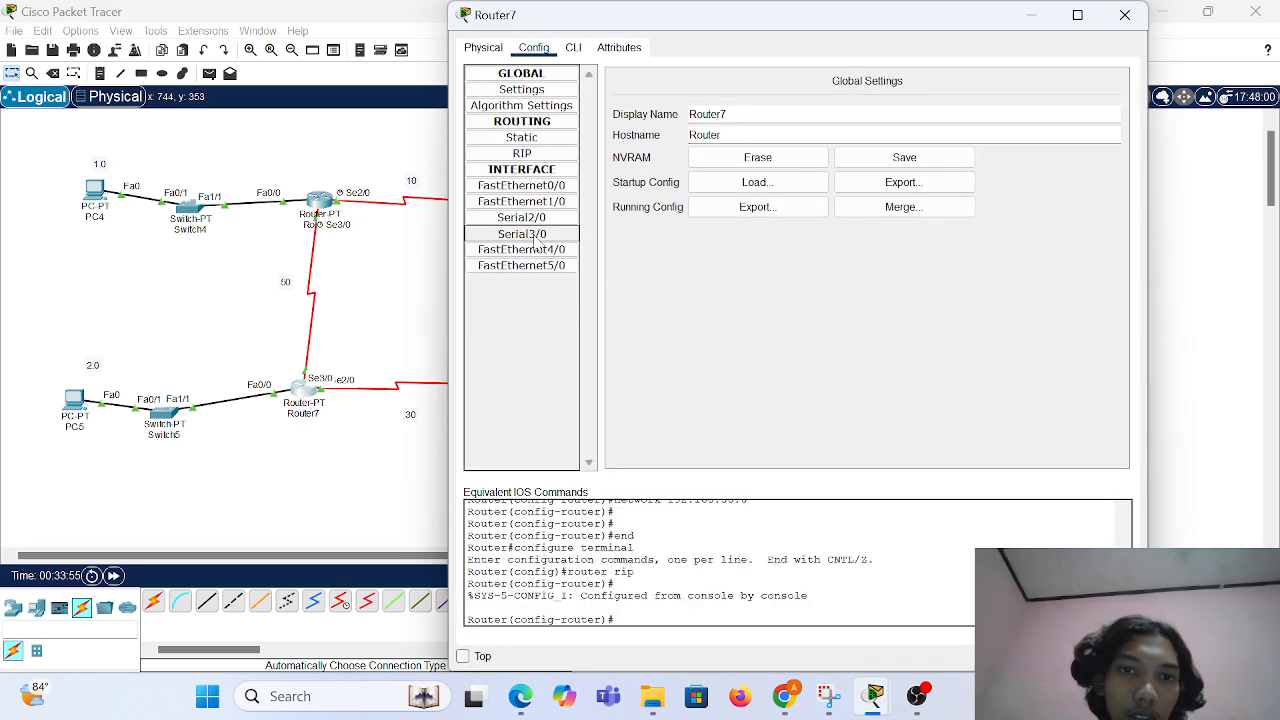
pyautogui.click(550, 218)
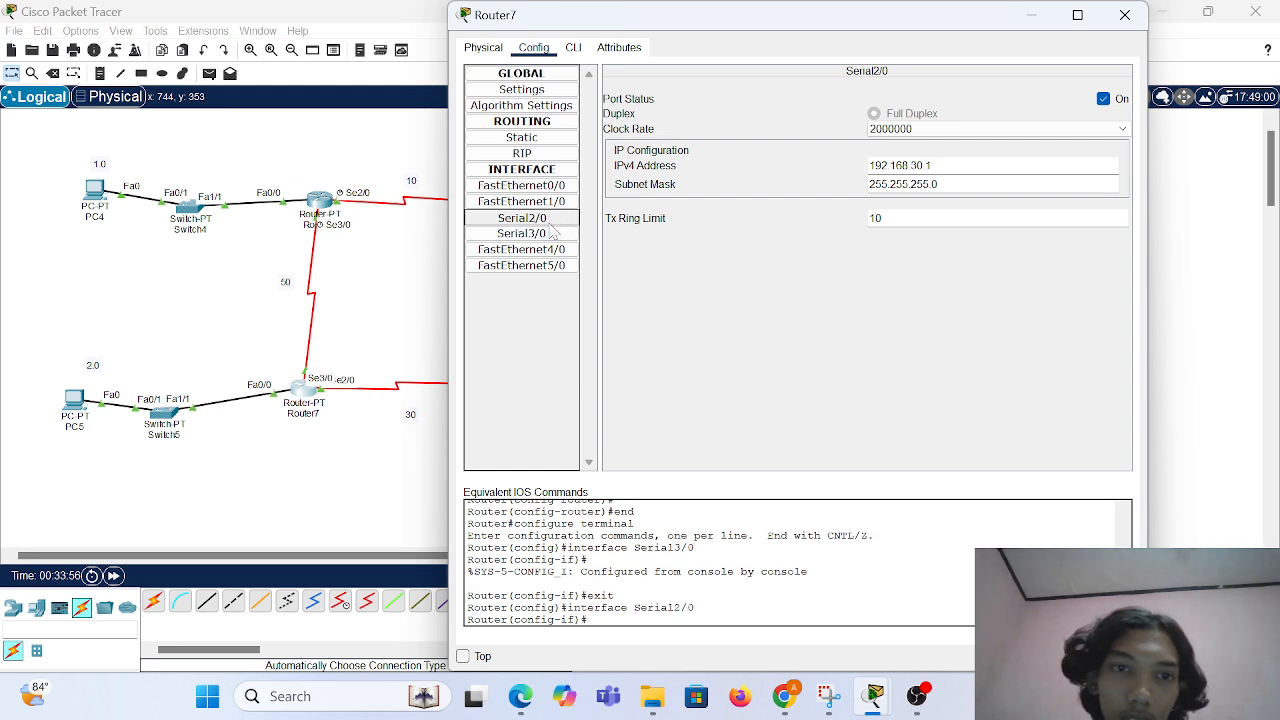
pyautogui.click(549, 236)
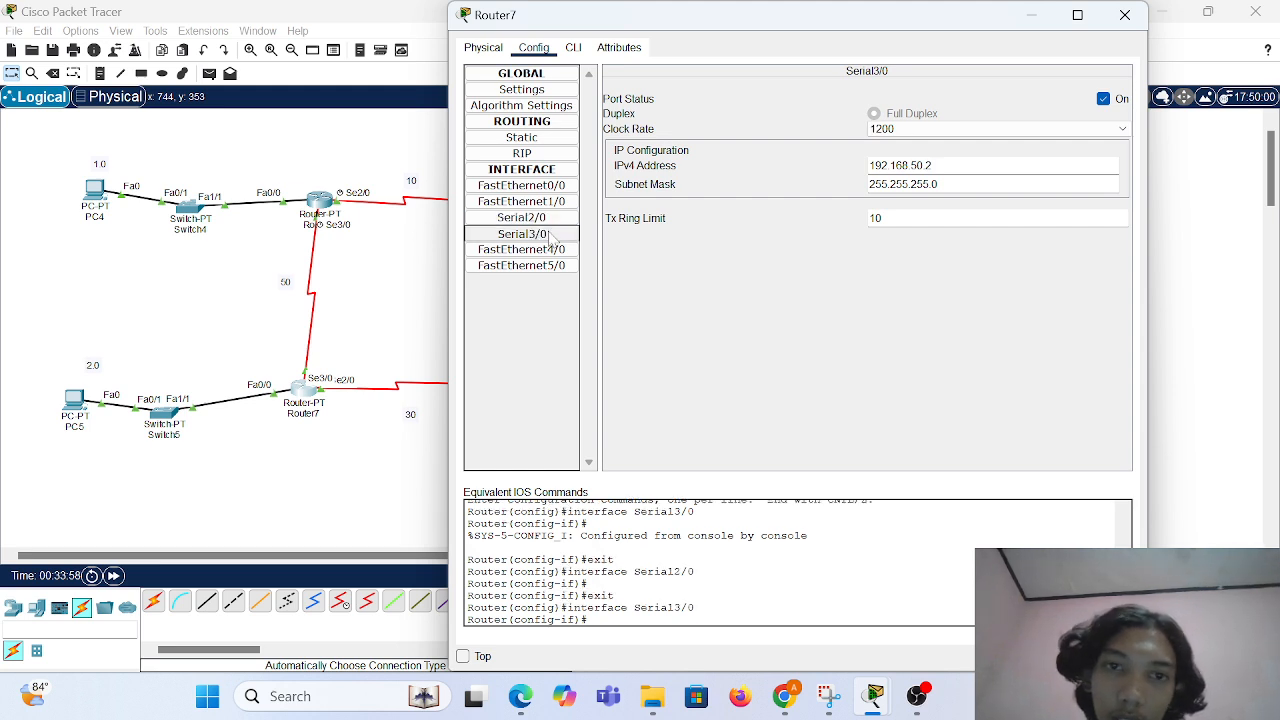
pyautogui.click(548, 222)
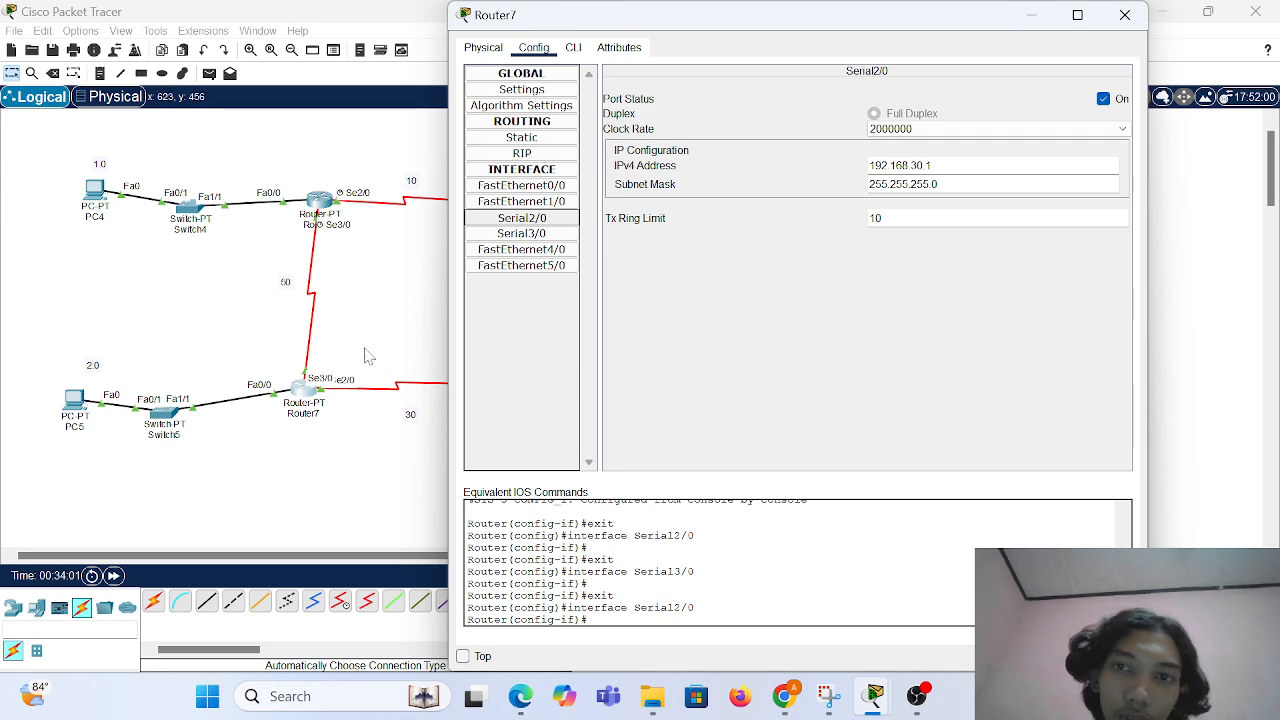
pyautogui.click(372, 270)
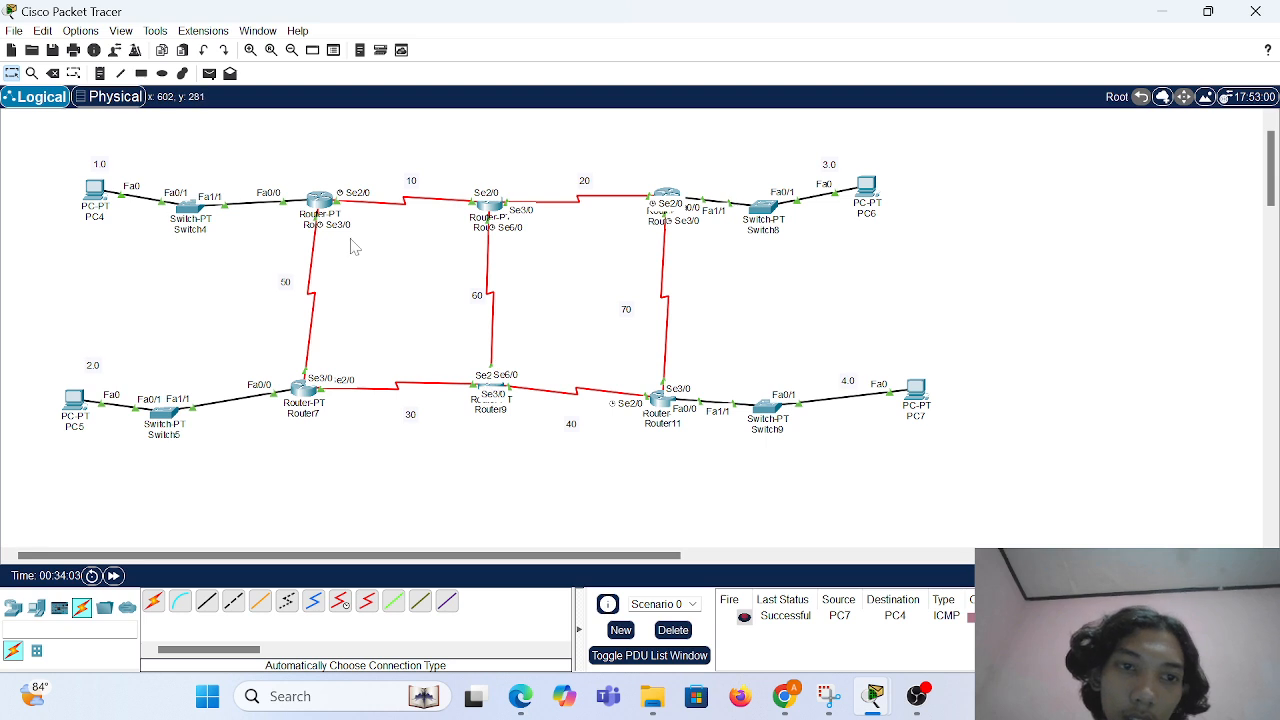
# Check Router6's RIP network list and its FastEthernet0/0 settings.
pyautogui.click(322, 203)
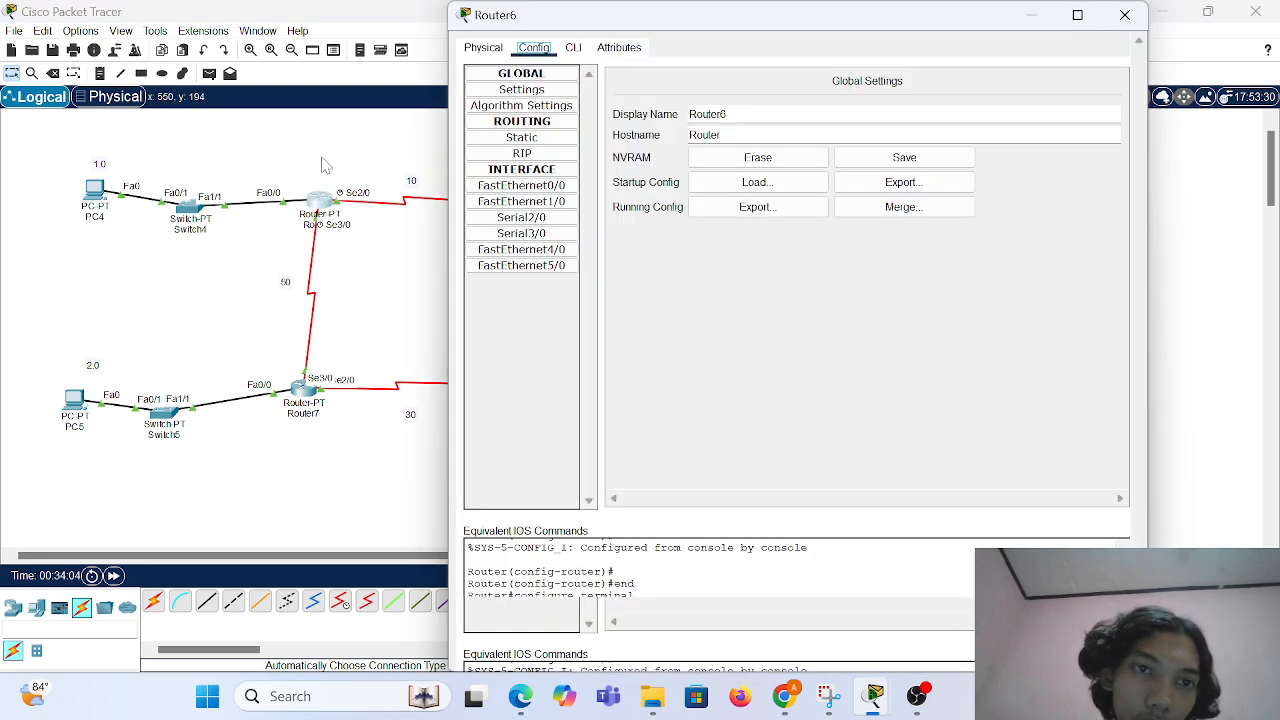
pyautogui.click(523, 153)
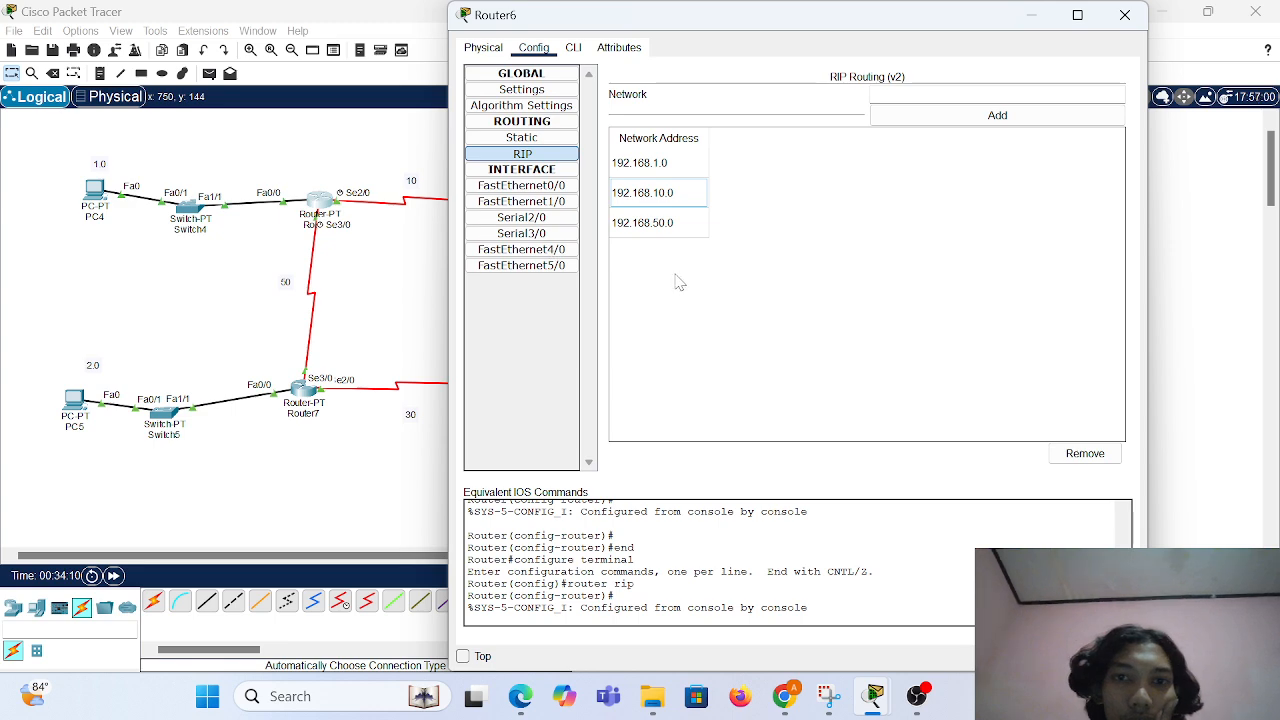
pyautogui.click(543, 188)
pyautogui.click(1125, 14)
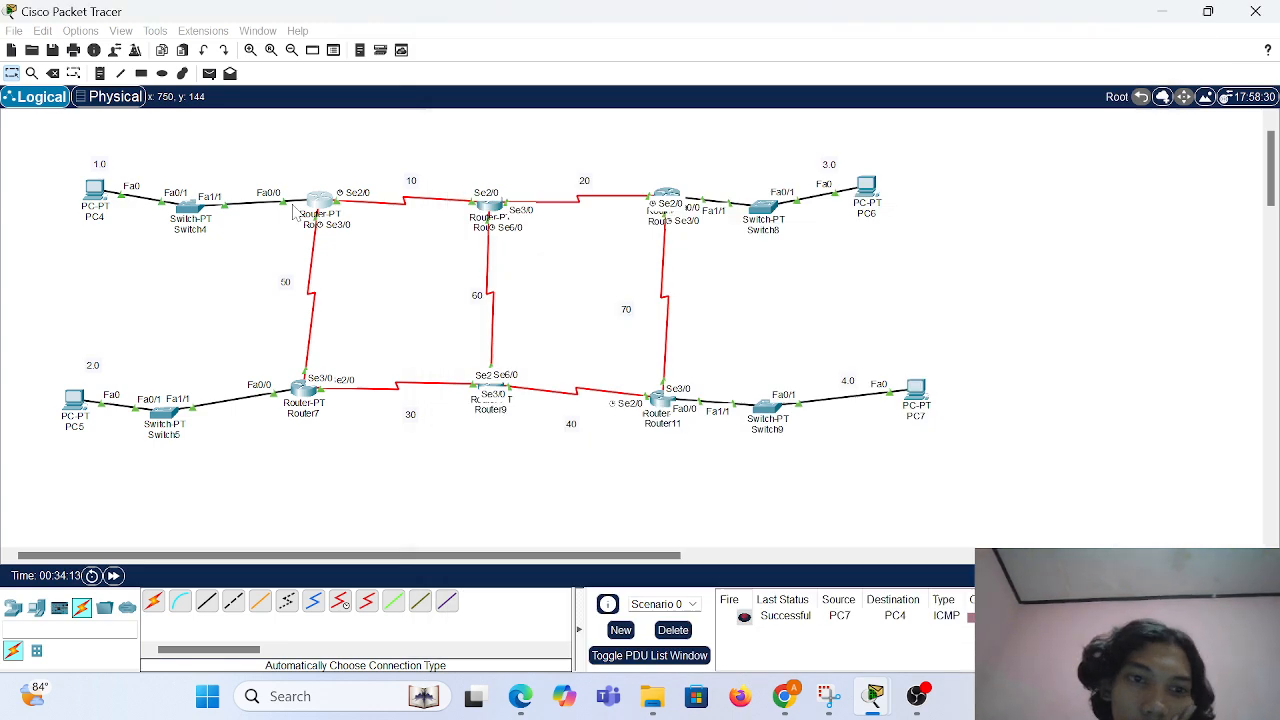
# Check the networks listed in Router7's RIP routing and return to the topology.
pyautogui.click(307, 397)
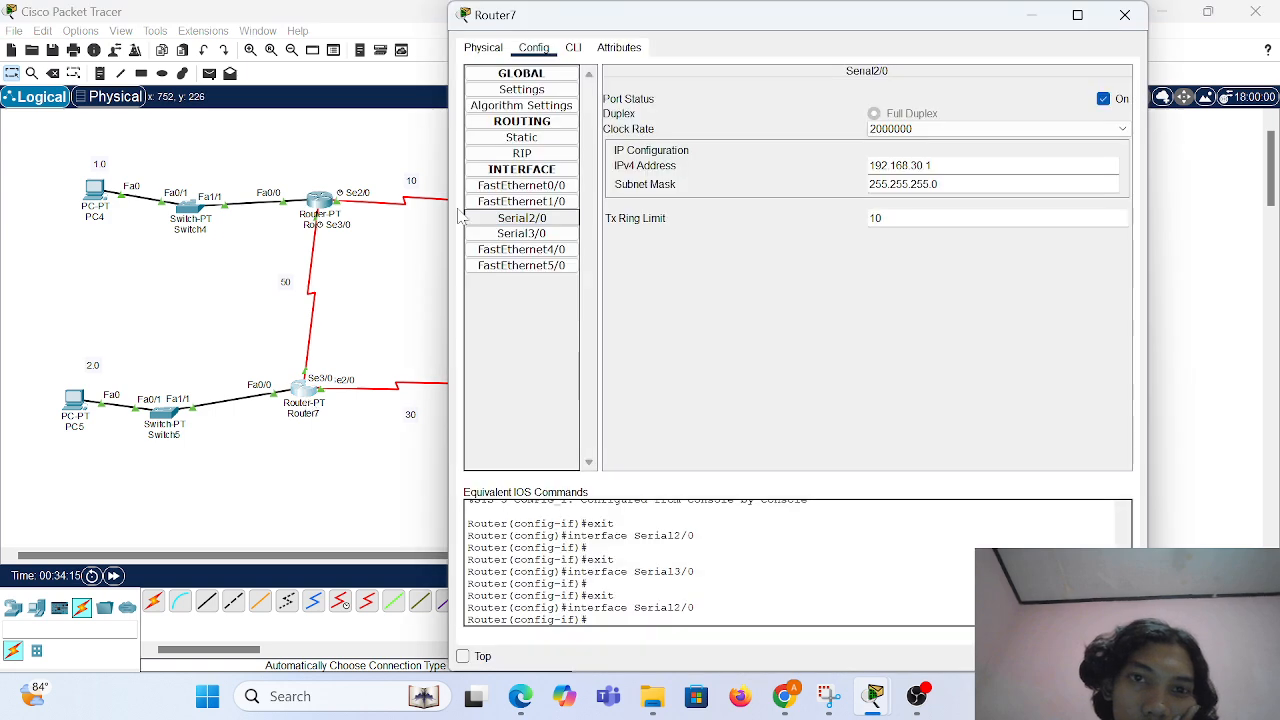
pyautogui.click(522, 154)
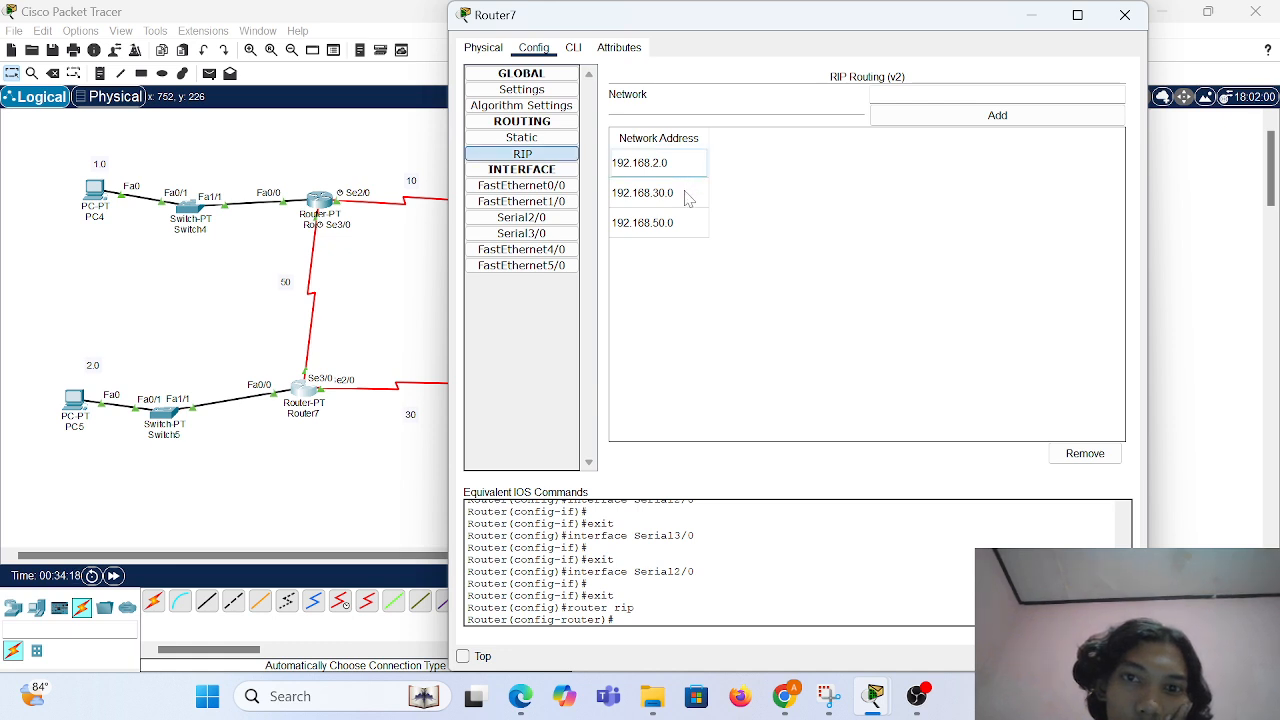
pyautogui.click(686, 197)
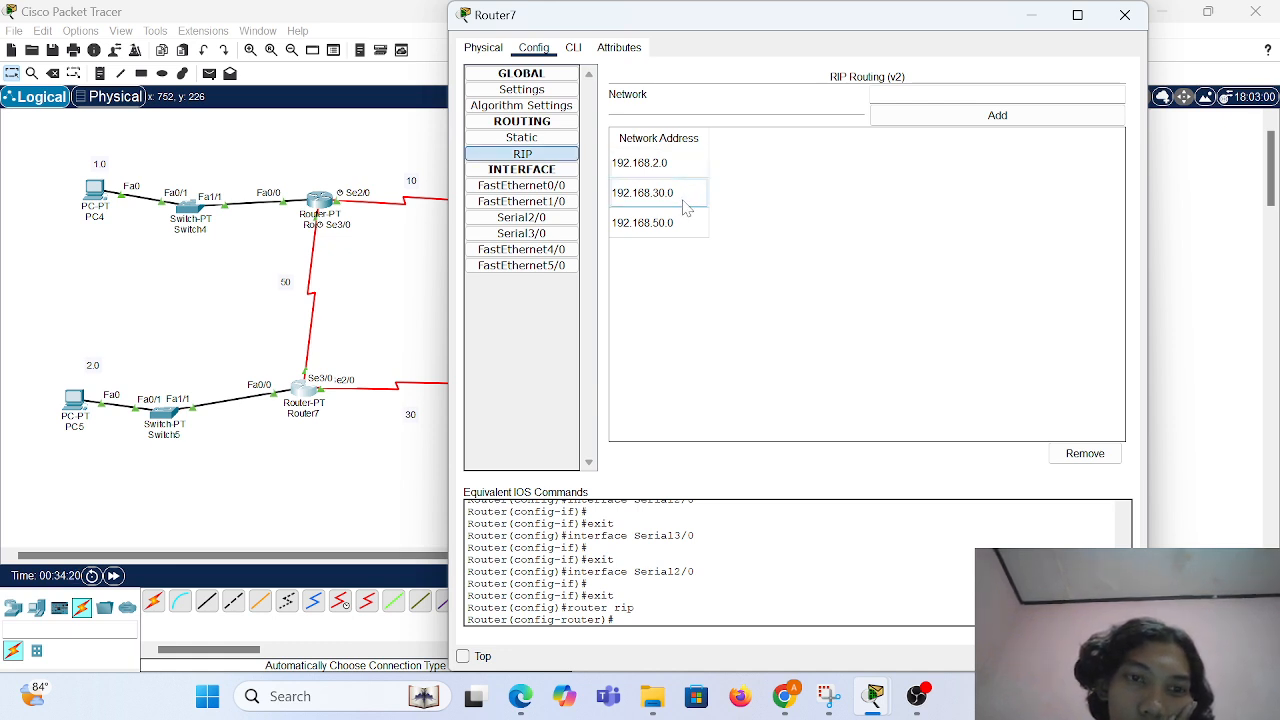
pyautogui.click(1125, 15)
# Retest connectivity by sending a simple PDU from PC4 to PC5 and firing it again.
pyautogui.press('p')
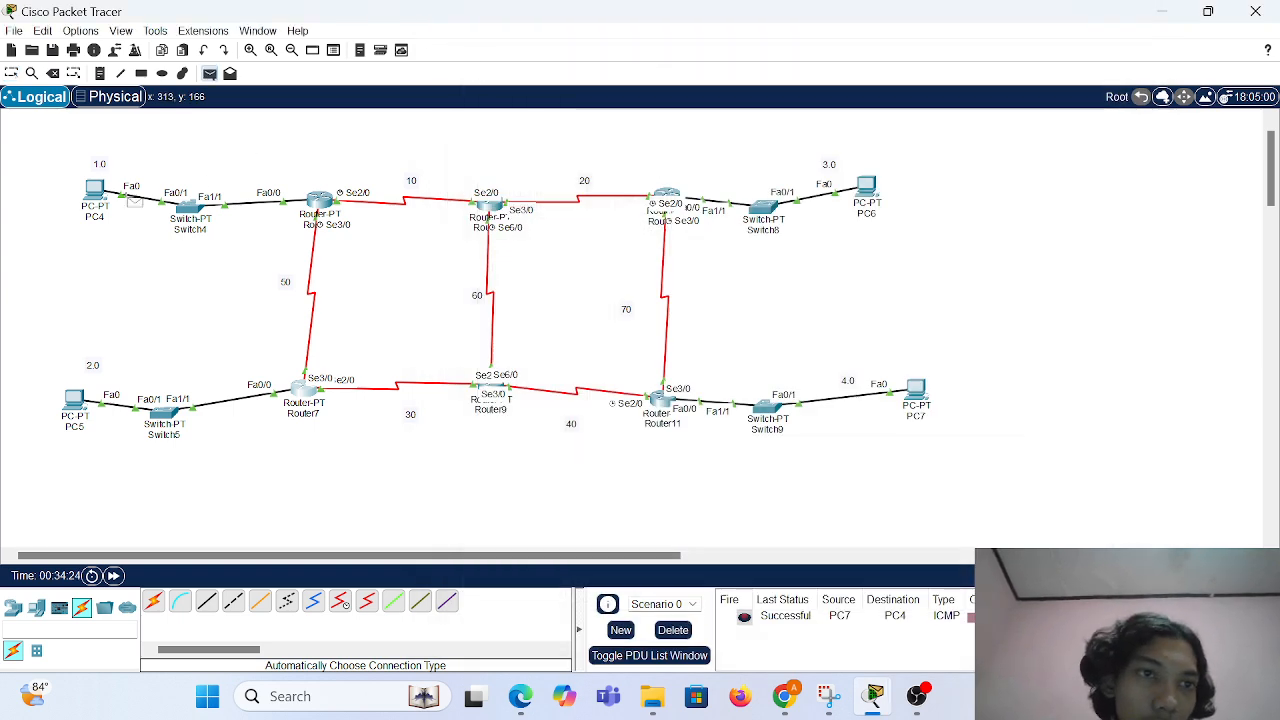
pyautogui.click(90, 194)
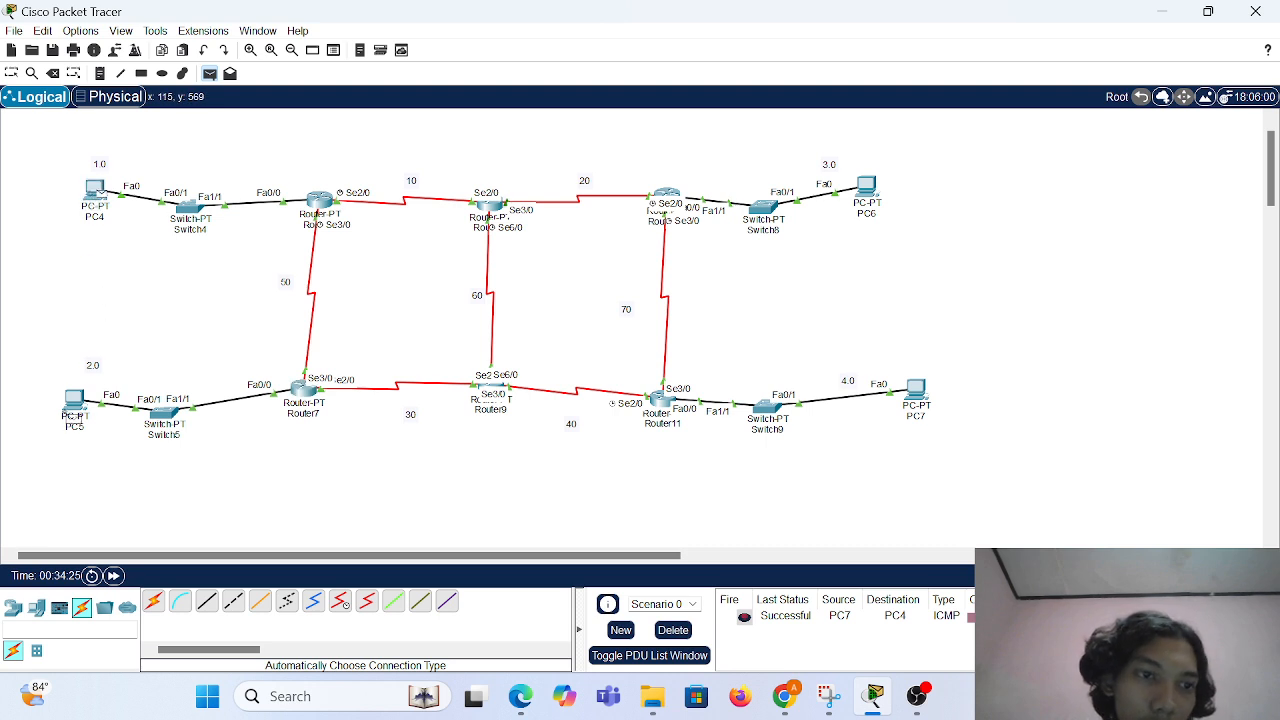
pyautogui.click(74, 400)
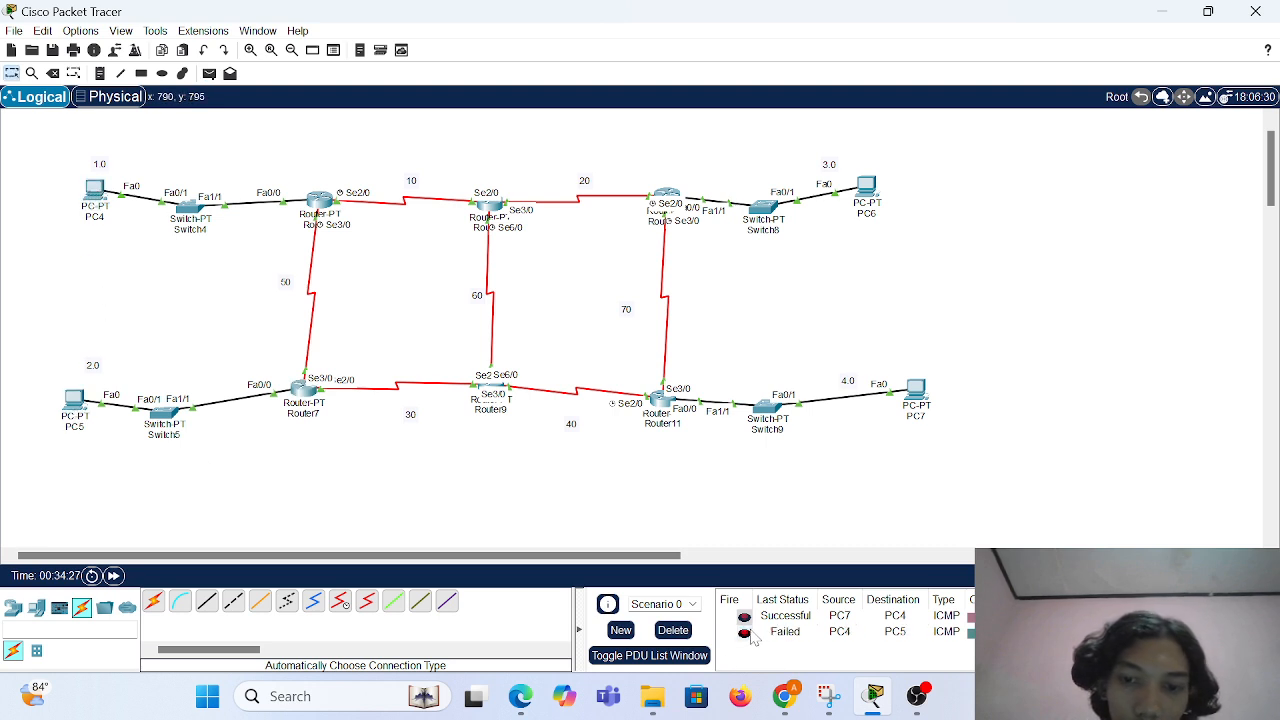
pyautogui.doubleClick(744, 632)
# Clear the PDU list, send a simple PDU from PC5 to PC6 and fire it again.
pyautogui.click(686, 631)
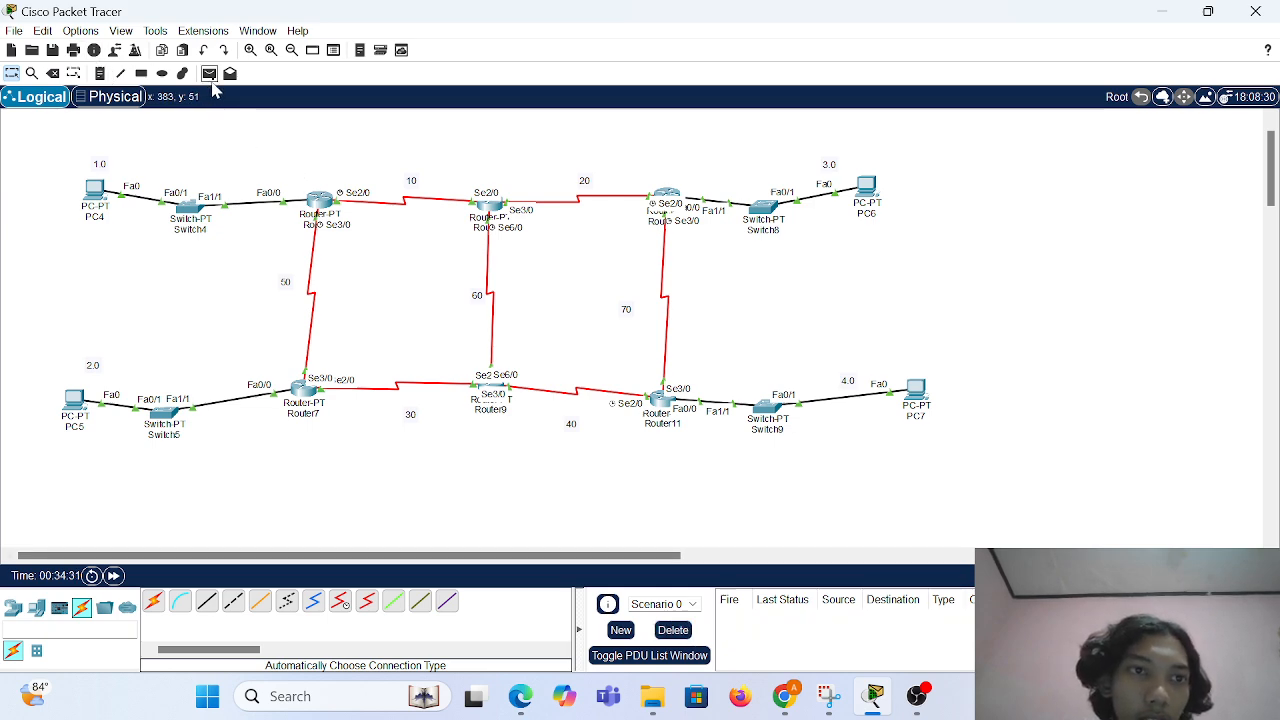
pyautogui.click(209, 73)
pyautogui.click(76, 402)
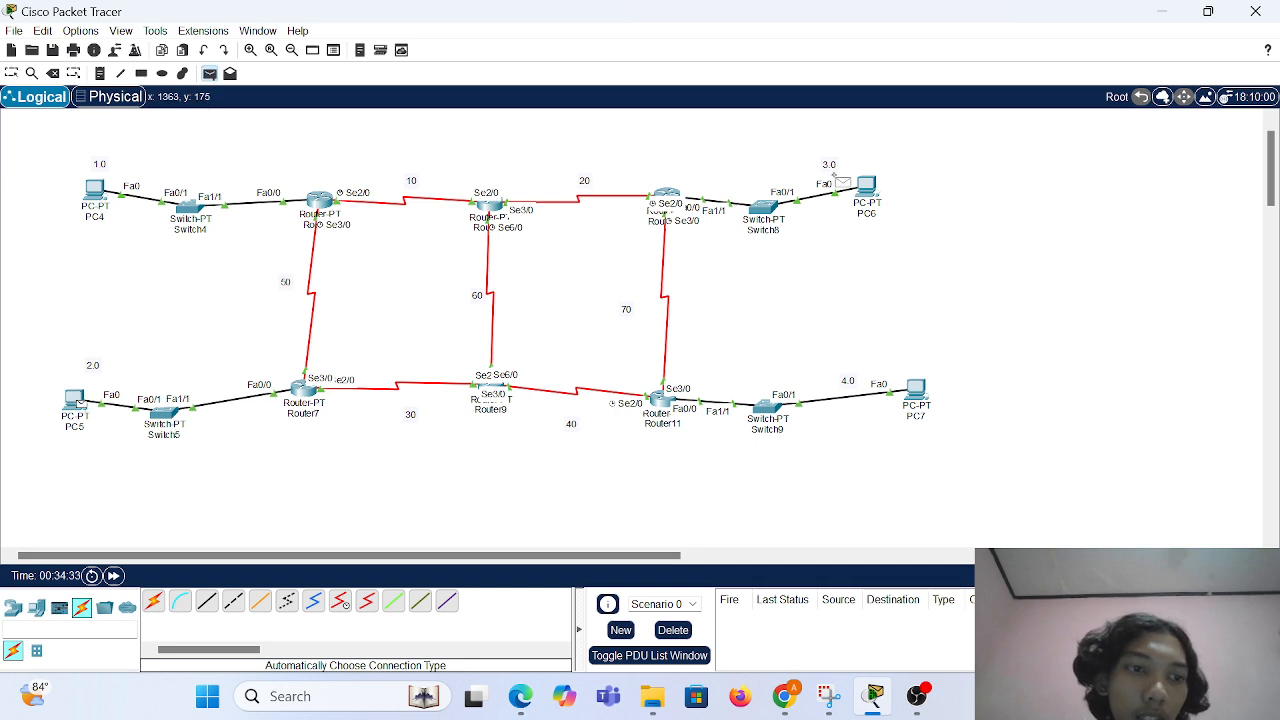
pyautogui.click(868, 188)
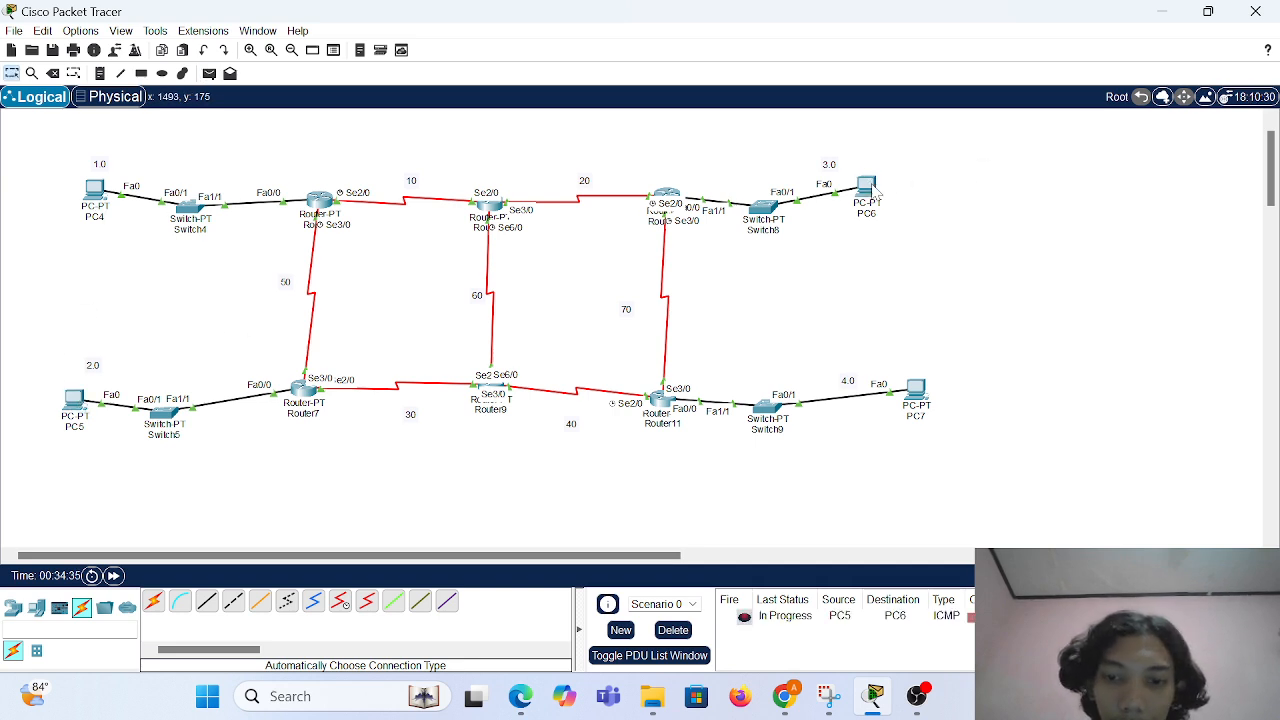
pyautogui.click(749, 619)
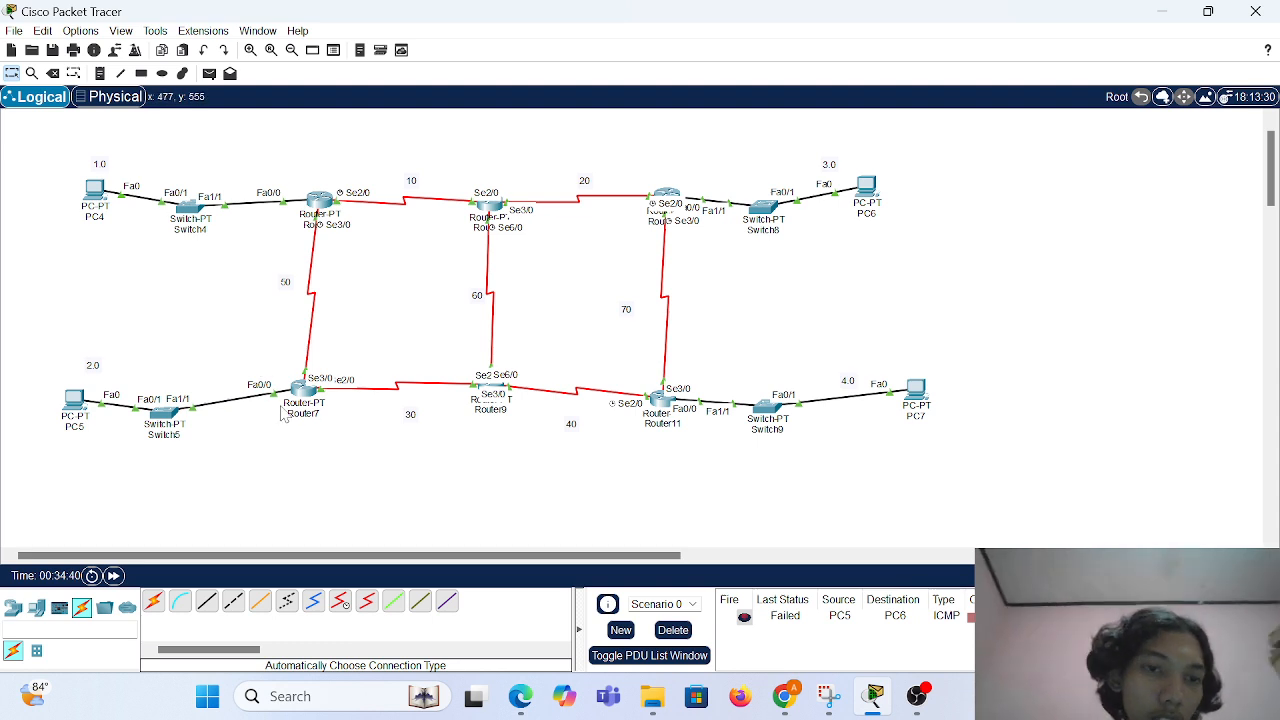
# Rearrange Router7 and Router9 in the lower row of the topology and place the 30 label below their link.
pyautogui.moveTo(304, 402)
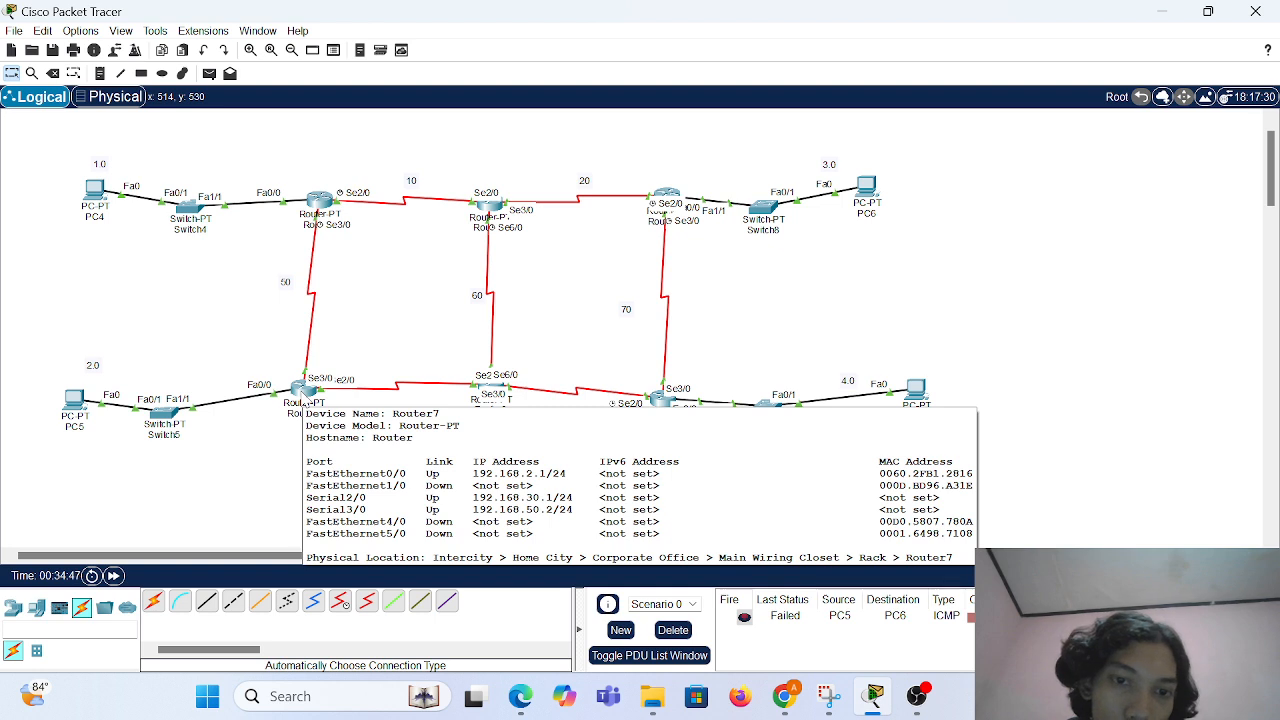
pyautogui.moveTo(304, 402); pyautogui.dragTo(208, 325)
pyautogui.moveTo(486, 386); pyautogui.dragTo(333, 392)
pyautogui.scroll(8, 333, 340)
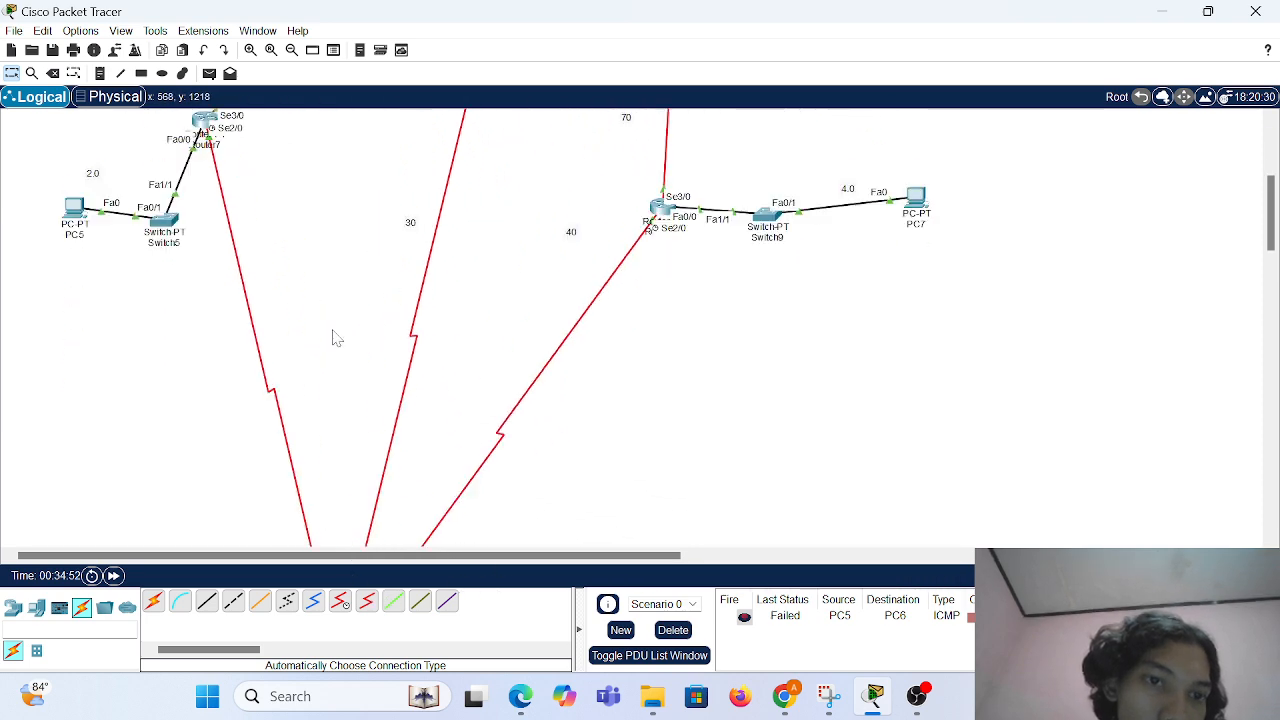
pyautogui.scroll(-1, 300, 330)
pyautogui.moveTo(205, 318); pyautogui.dragTo(268, 442)
pyautogui.scroll(-5, 277, 443)
pyautogui.scroll(-1, 279, 446)
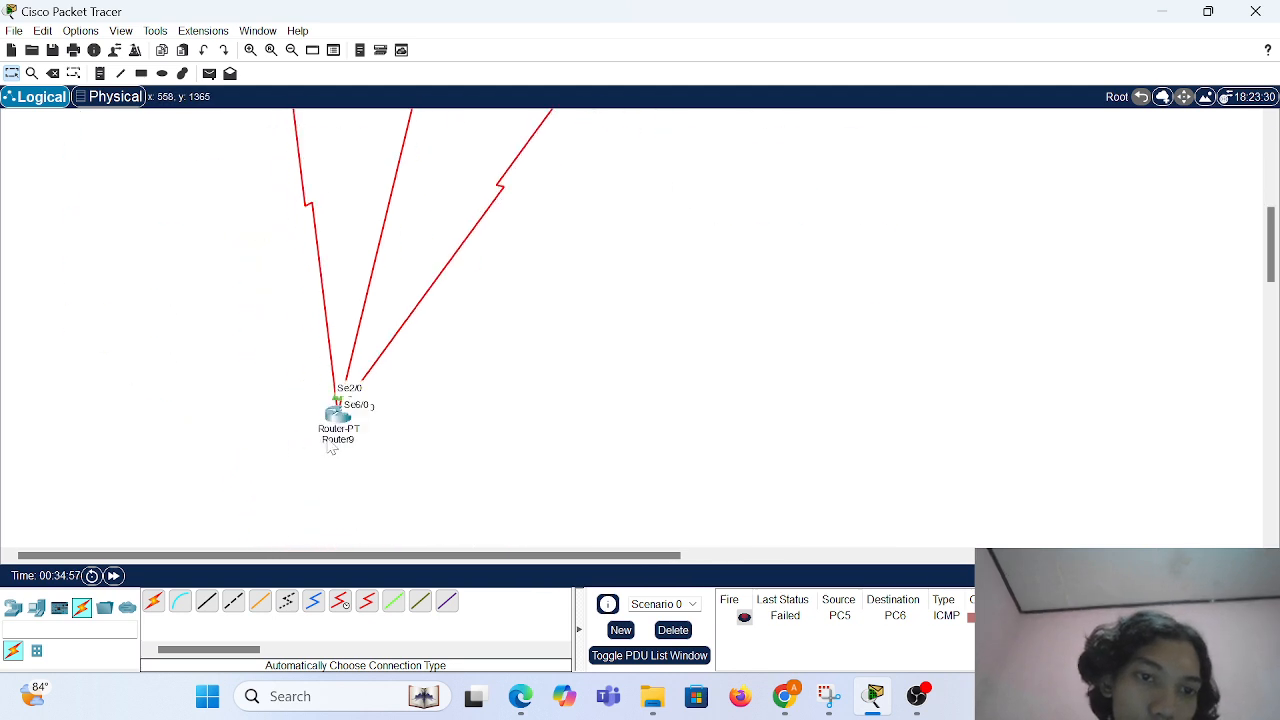
pyautogui.moveTo(335, 420); pyautogui.dragTo(435, 258)
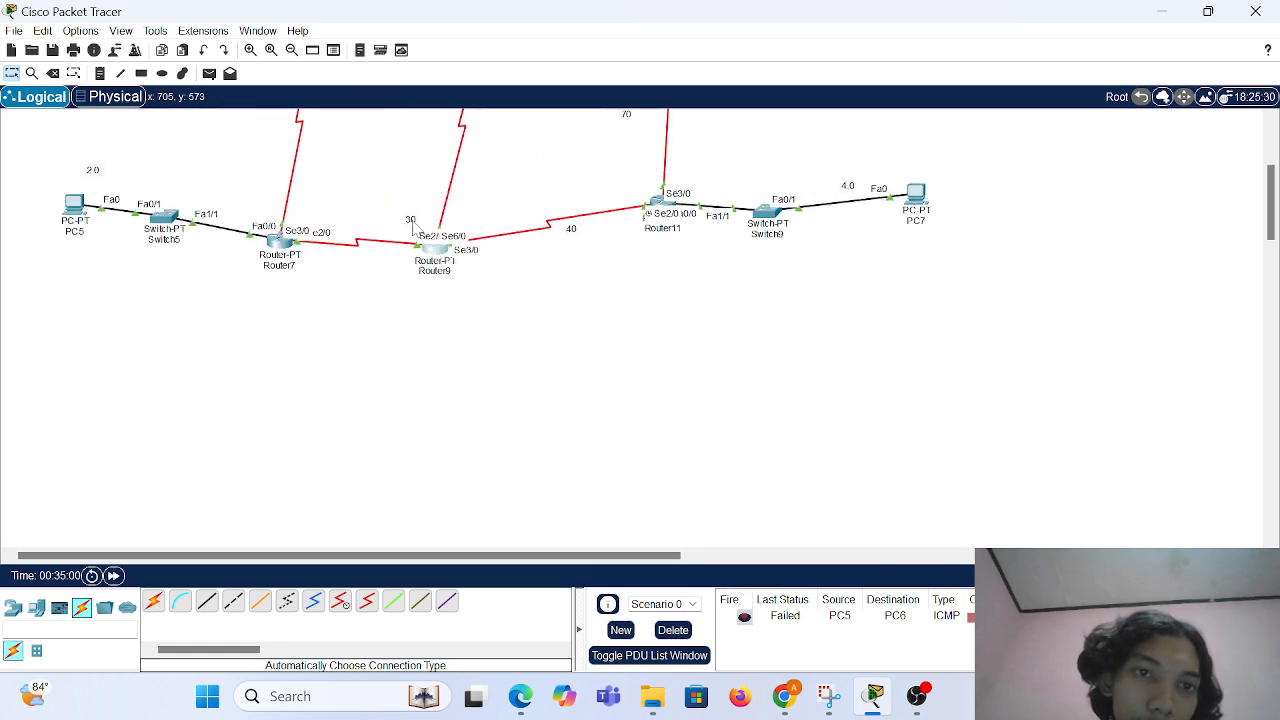
pyautogui.scroll(3, 386, 284)
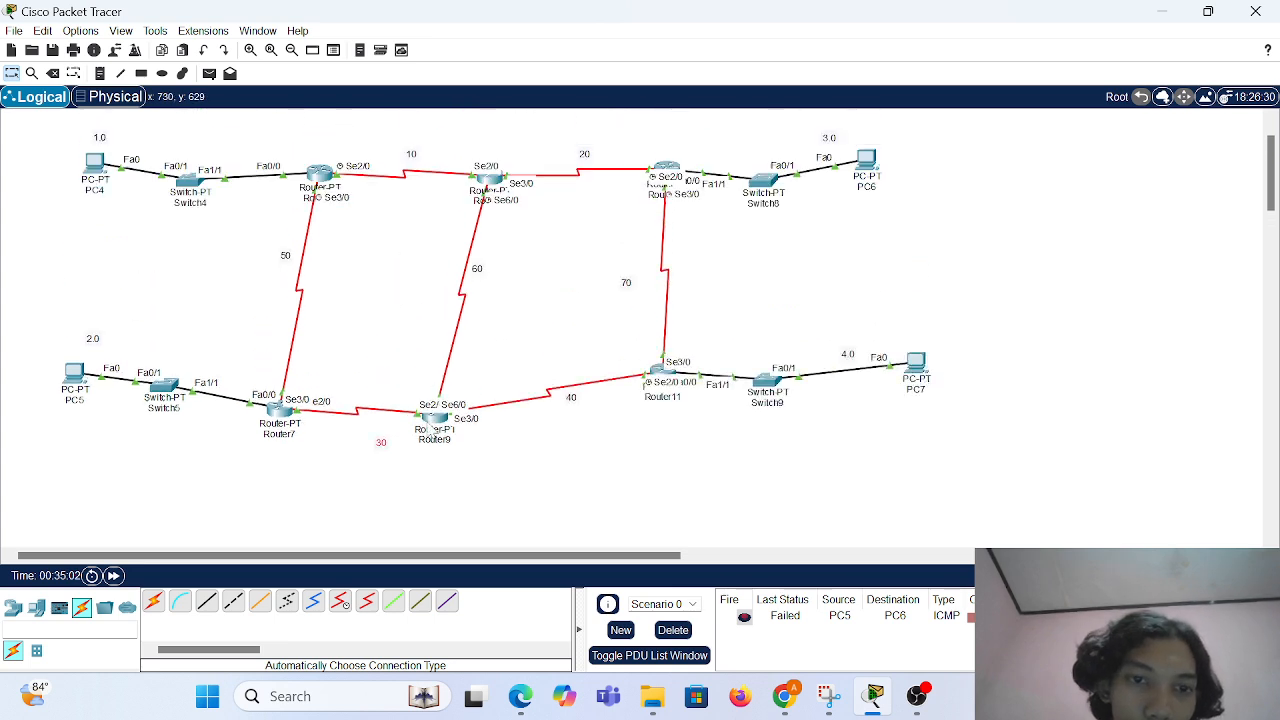
pyautogui.moveTo(433, 418); pyautogui.dragTo(465, 411)
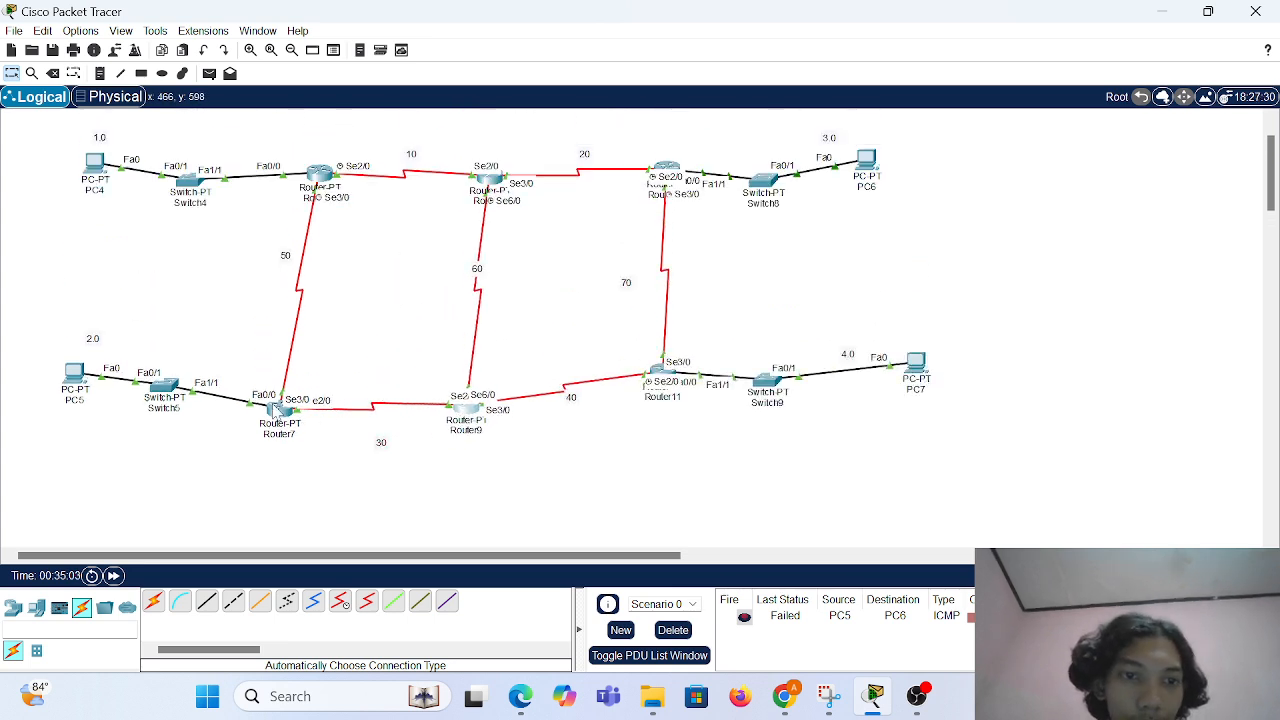
pyautogui.moveTo(276, 412); pyautogui.dragTo(298, 406)
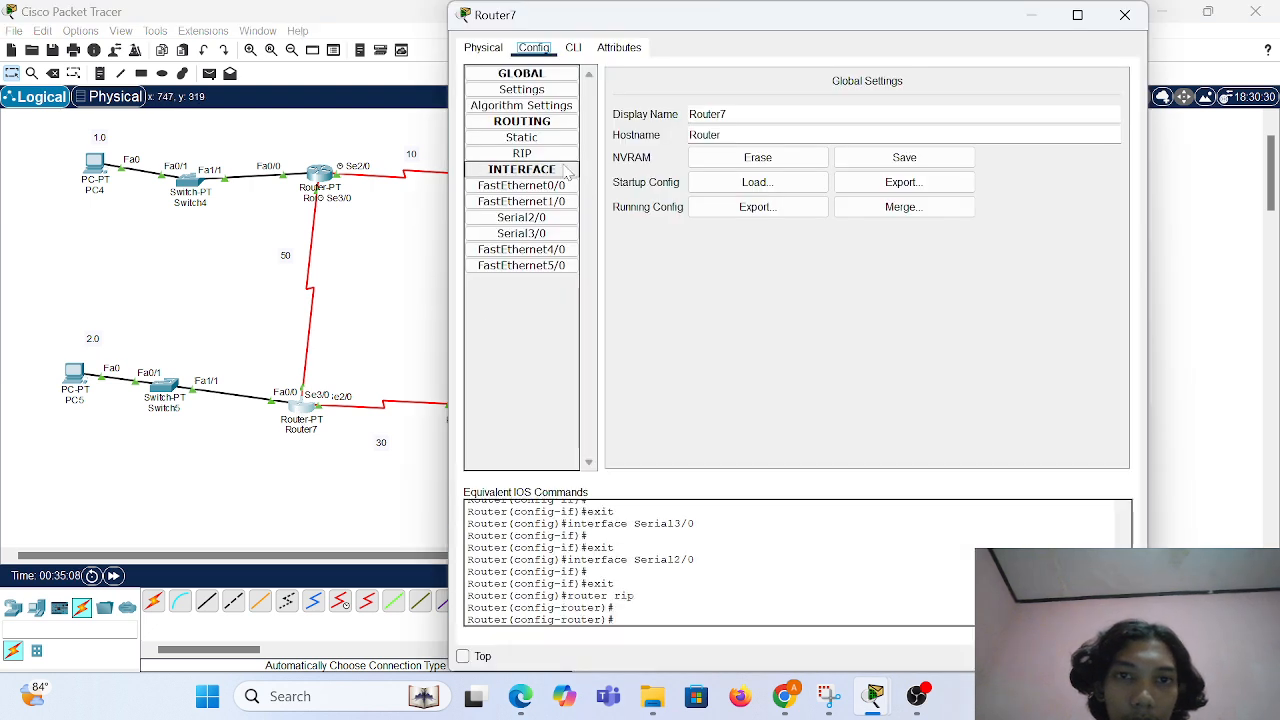
# Check Router7's RIP network list and the IP settings of its FastEthernet0/0, FastEthernet1/0, Serial2/0 and Serial3/0 interfaces.
pyautogui.click(530, 154)
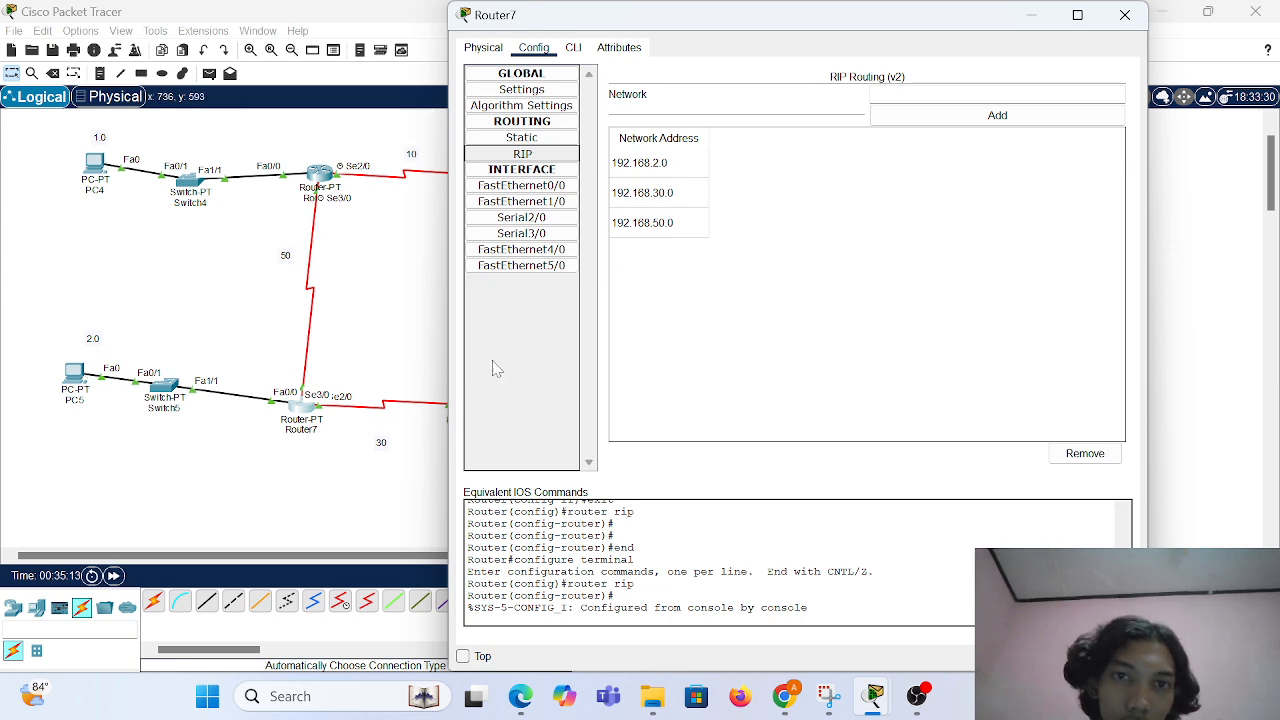
pyautogui.click(546, 186)
pyautogui.click(543, 170)
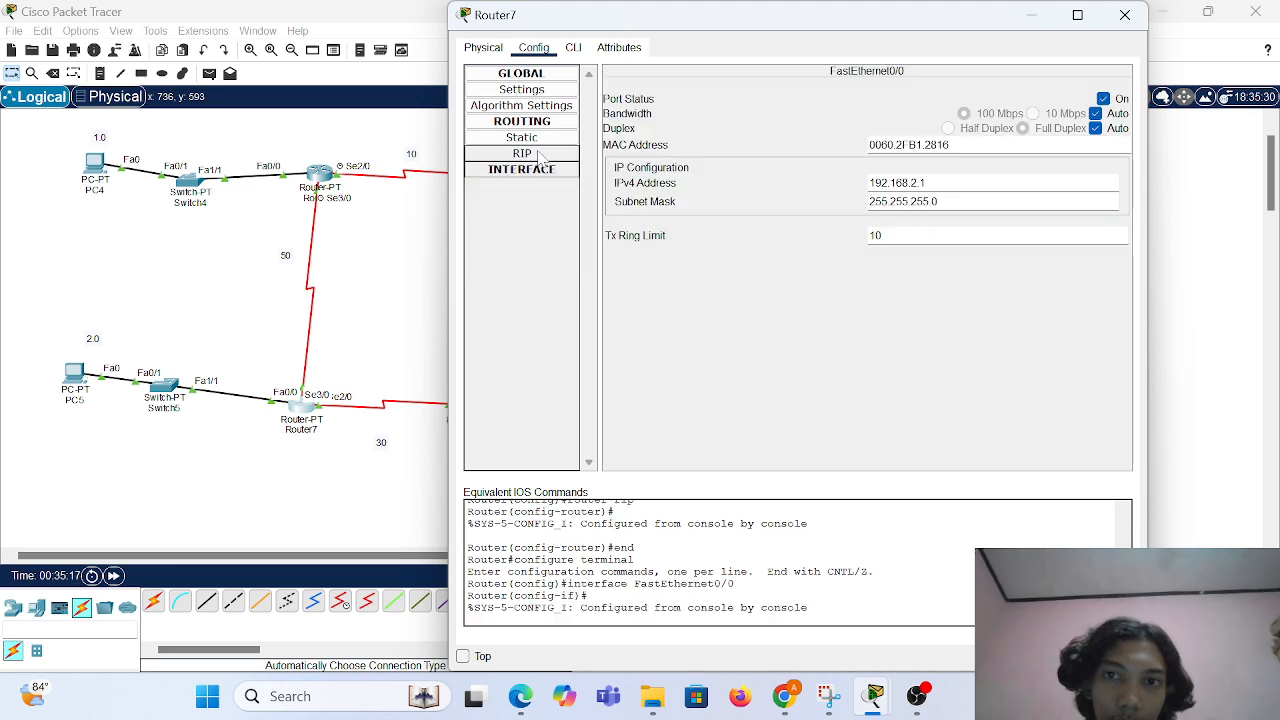
pyautogui.click(538, 170)
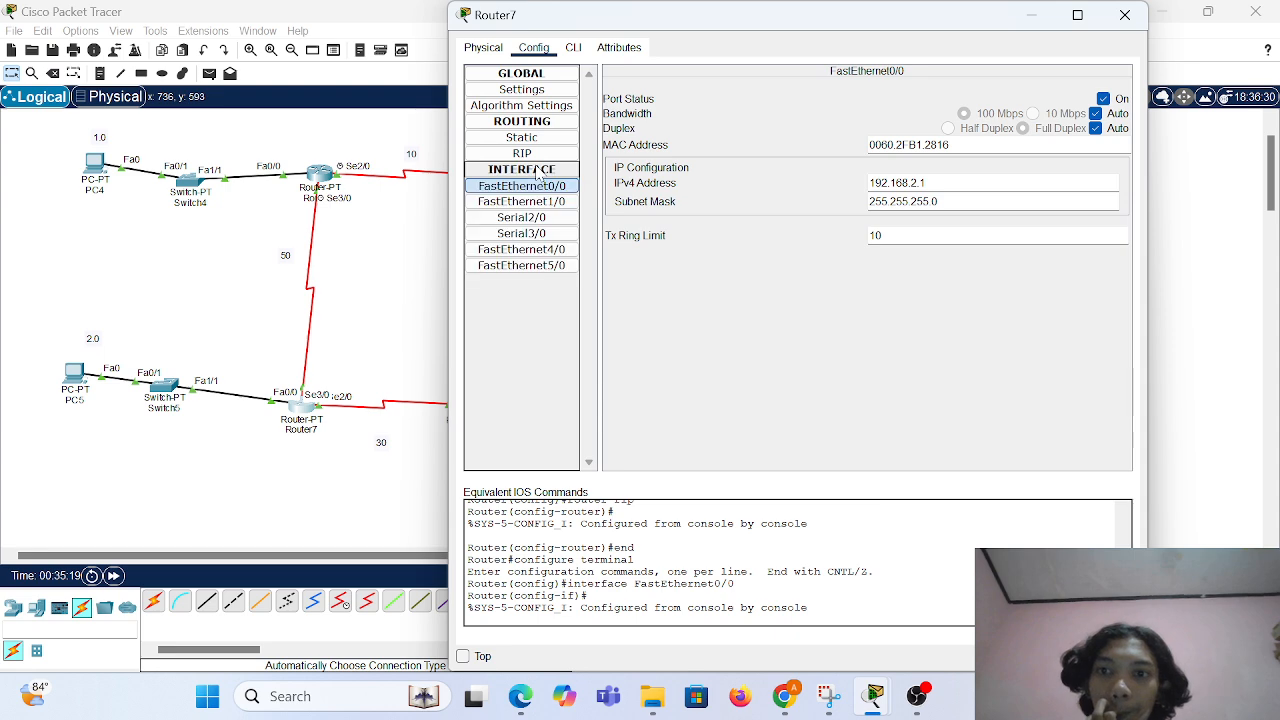
pyautogui.click(541, 202)
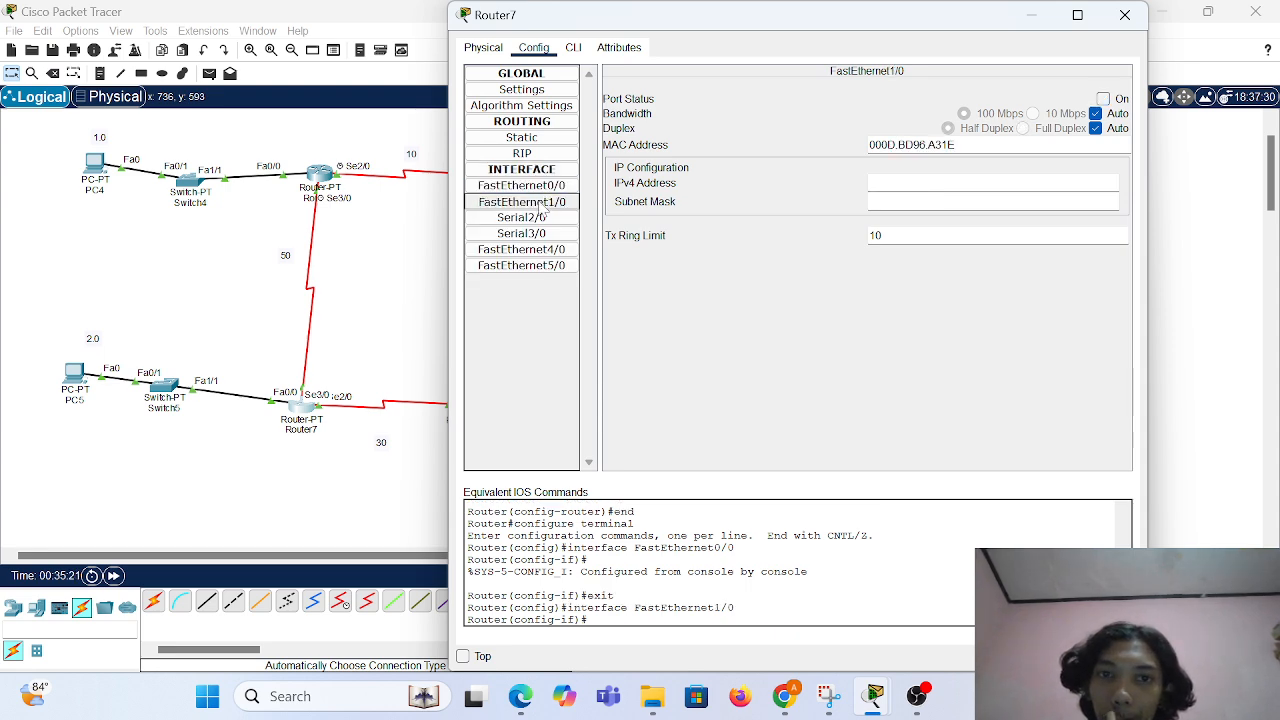
pyautogui.click(546, 219)
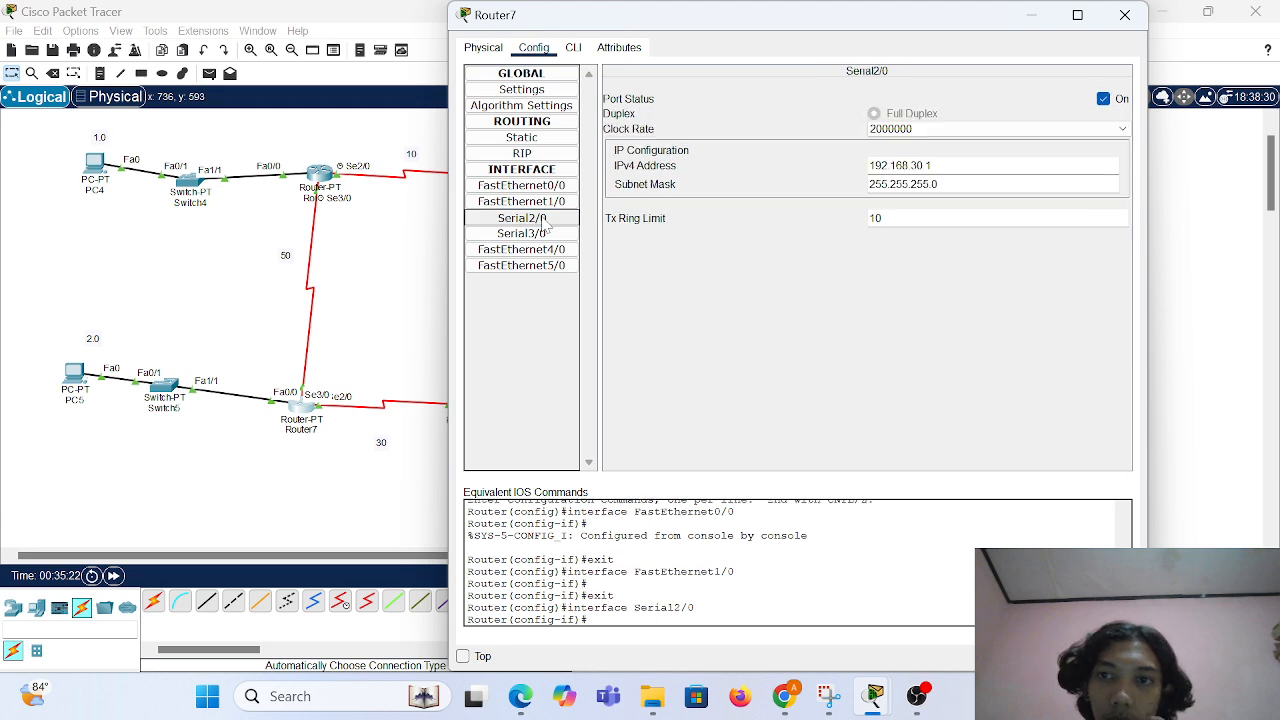
pyautogui.click(546, 234)
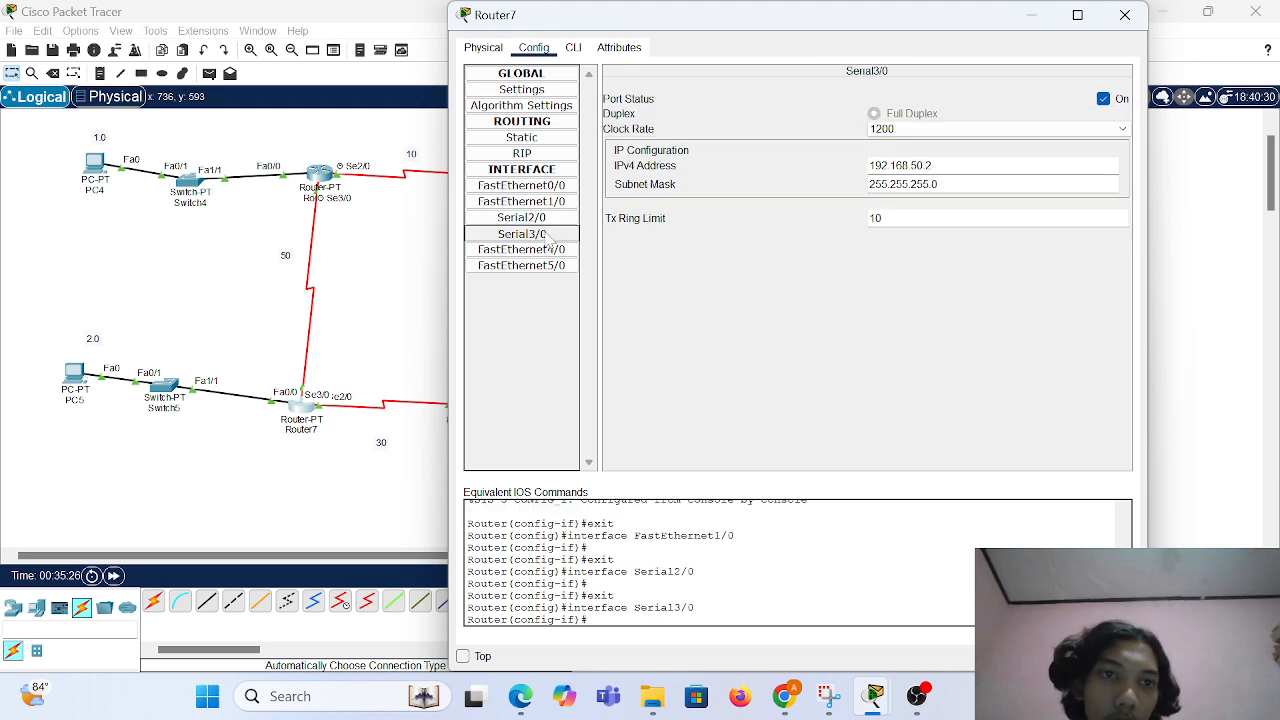
pyautogui.click(522, 153)
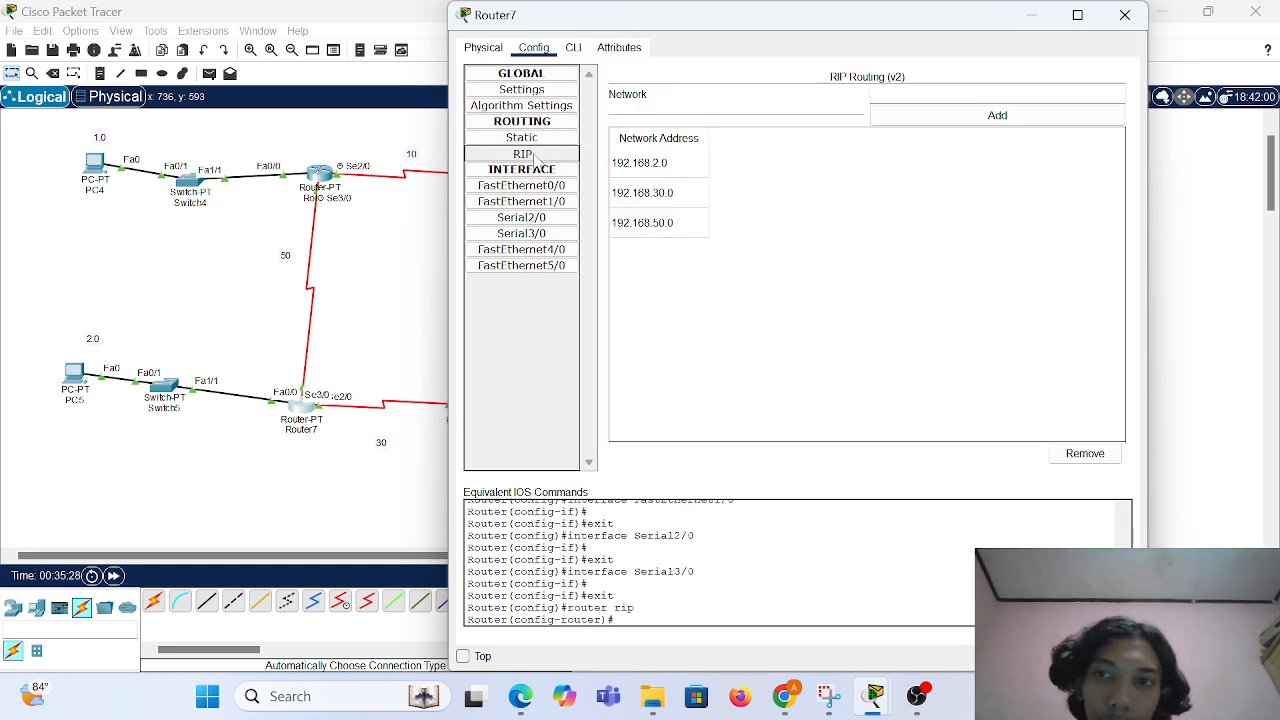
pyautogui.click(1125, 15)
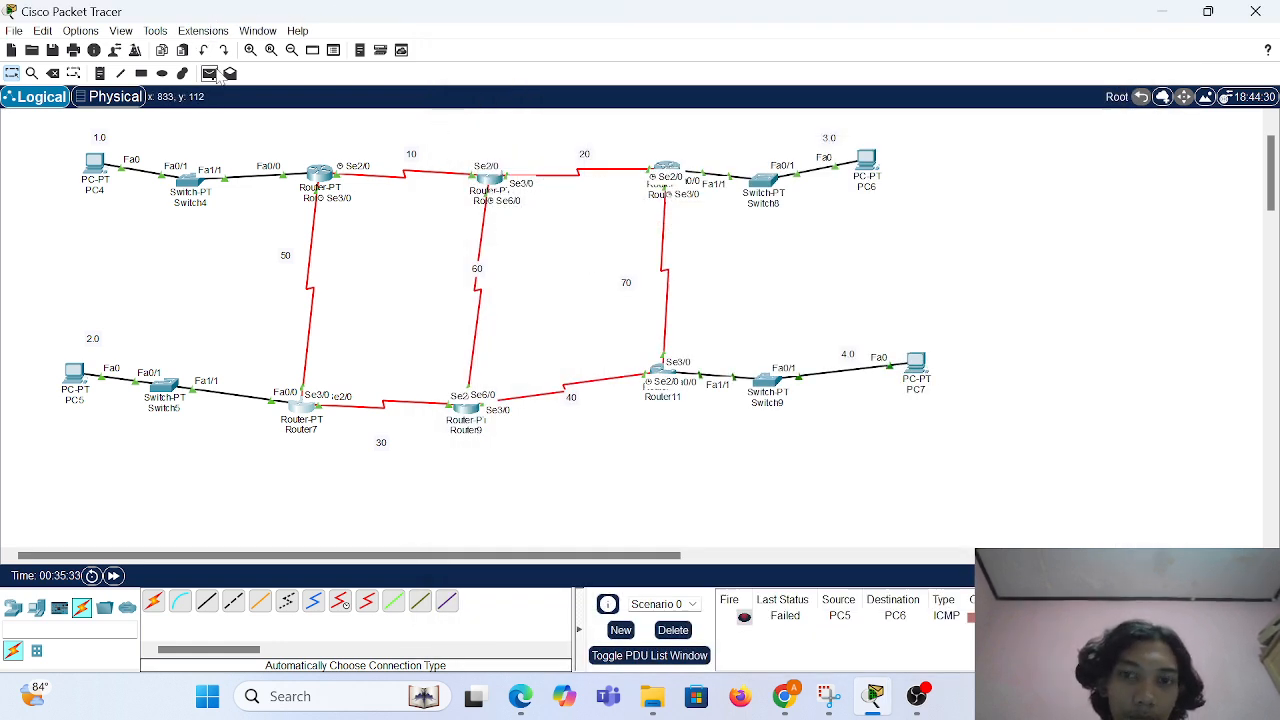
# Test connectivity by sending simple PDUs from PC7 to PC6 and from PC7 to PC5.
pyautogui.click(211, 75)
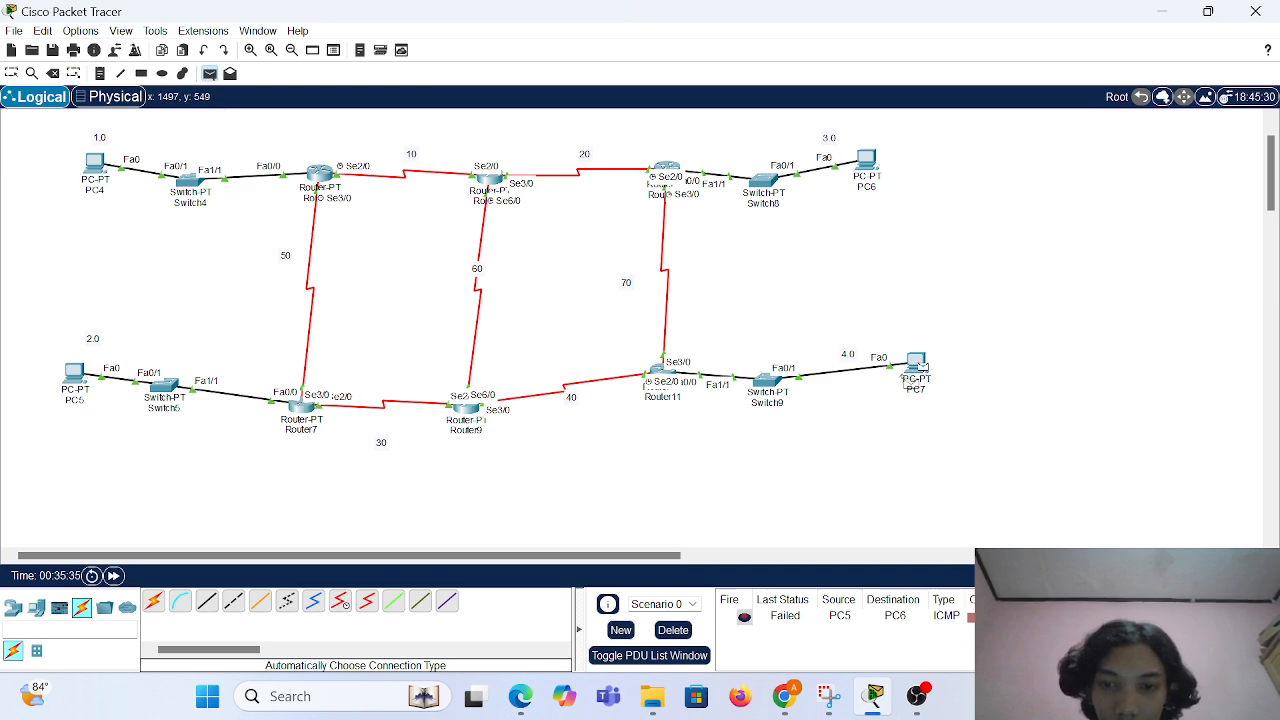
pyautogui.click(919, 367)
pyautogui.click(870, 162)
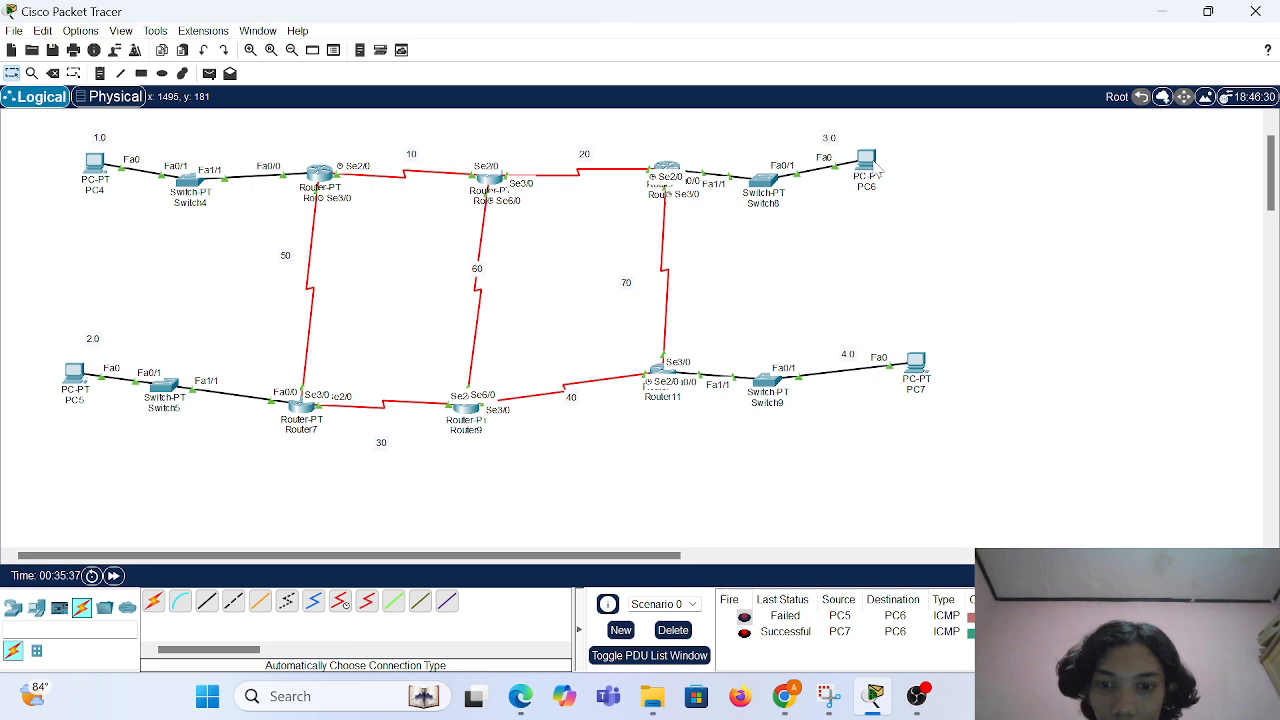
pyautogui.click(209, 74)
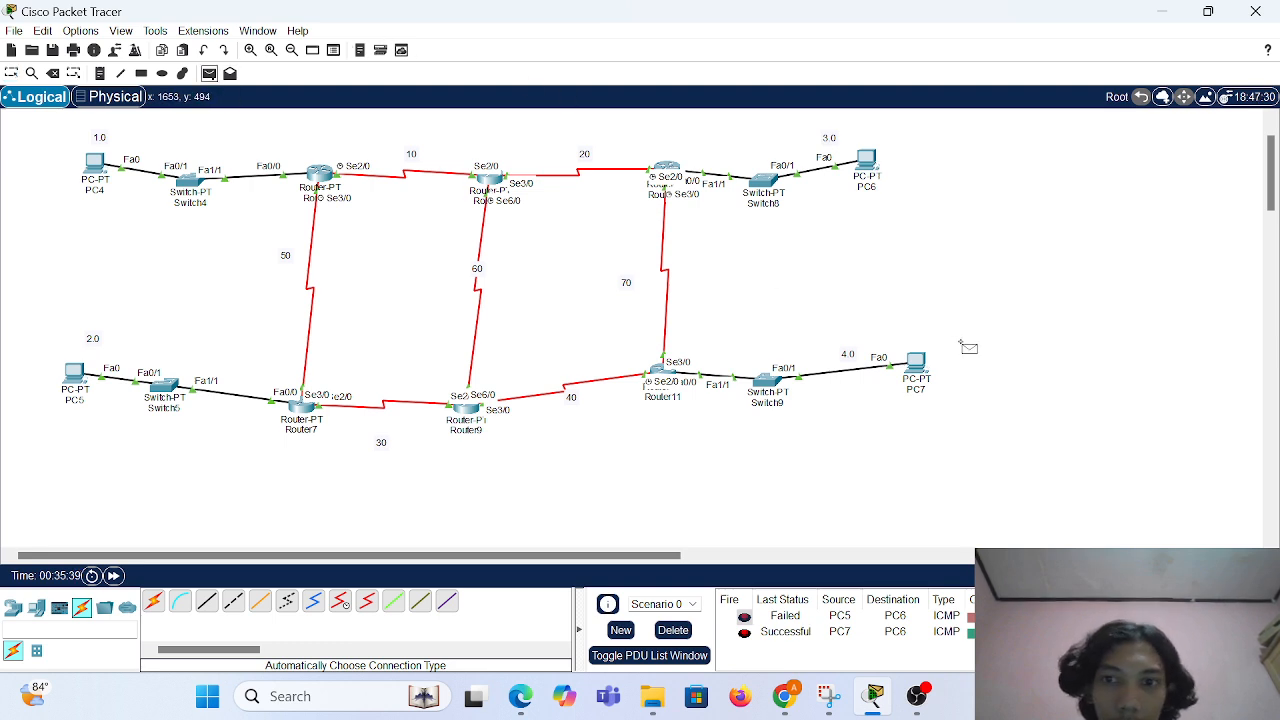
pyautogui.click(918, 366)
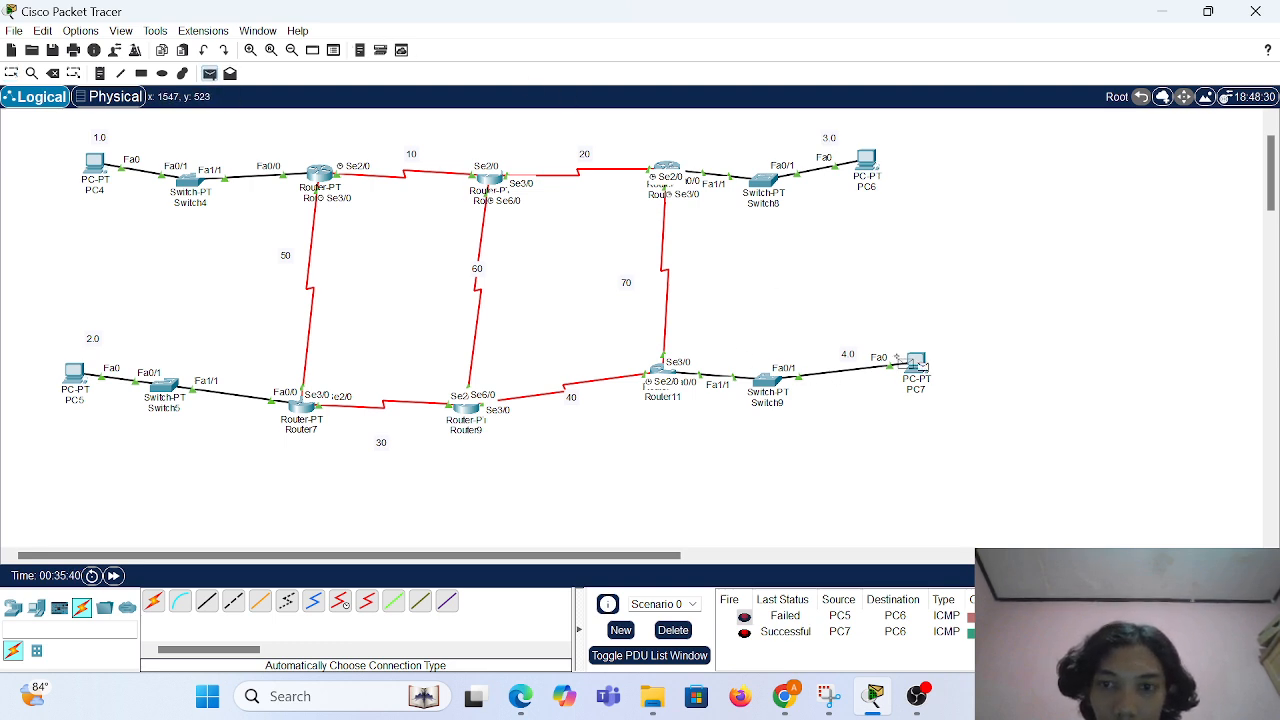
pyautogui.click(76, 374)
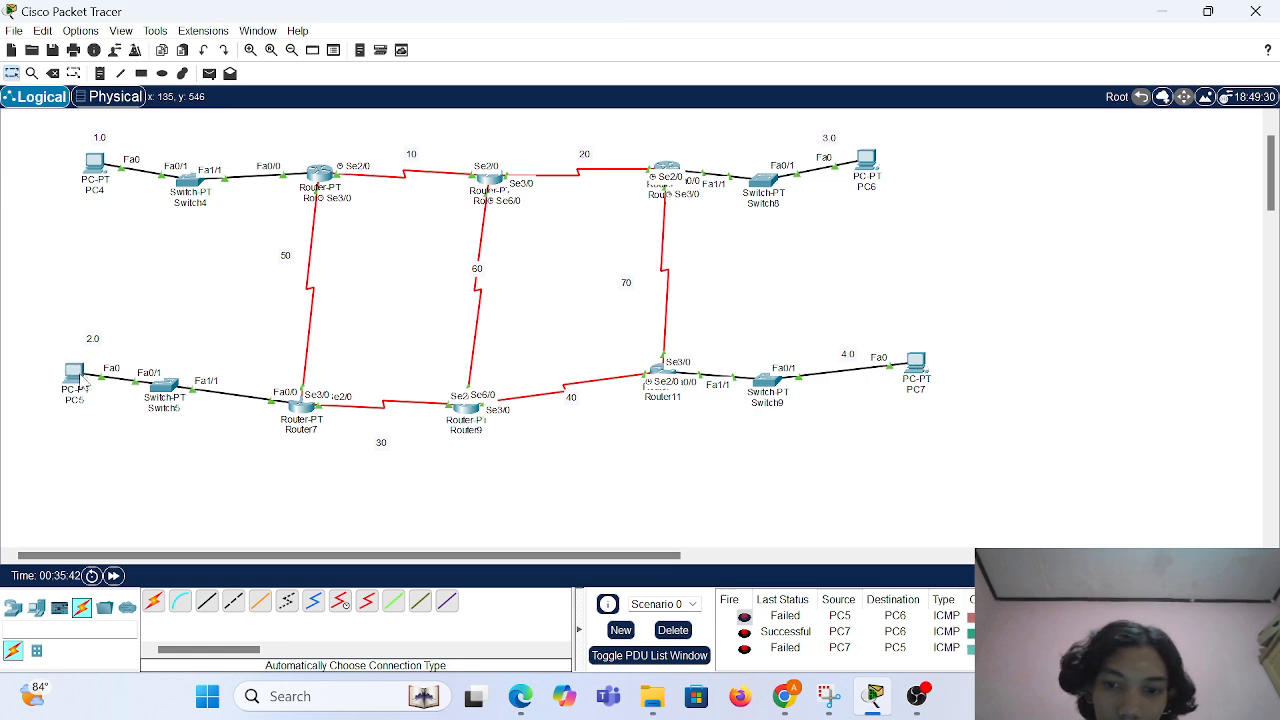
# Compare the clock rate and IP settings of Router7's Serial2/0 and Serial3/0 interfaces.
pyautogui.click(308, 409)
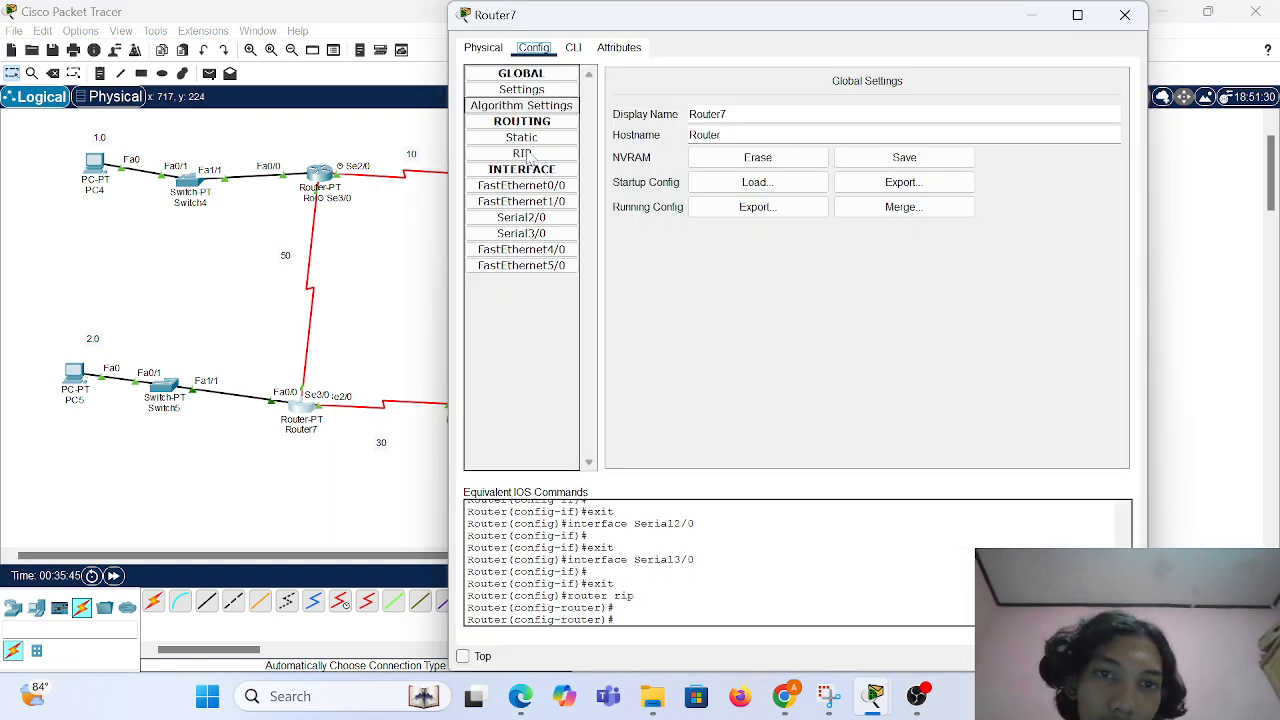
pyautogui.click(530, 218)
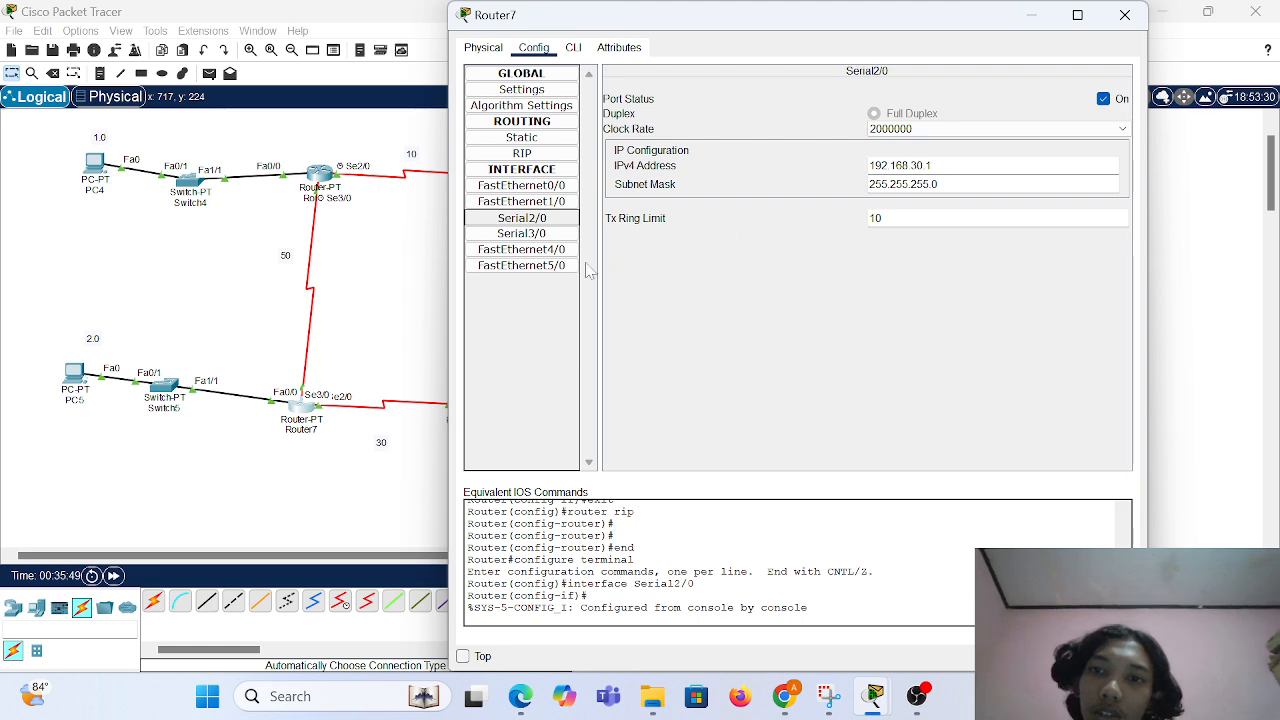
pyautogui.click(560, 233)
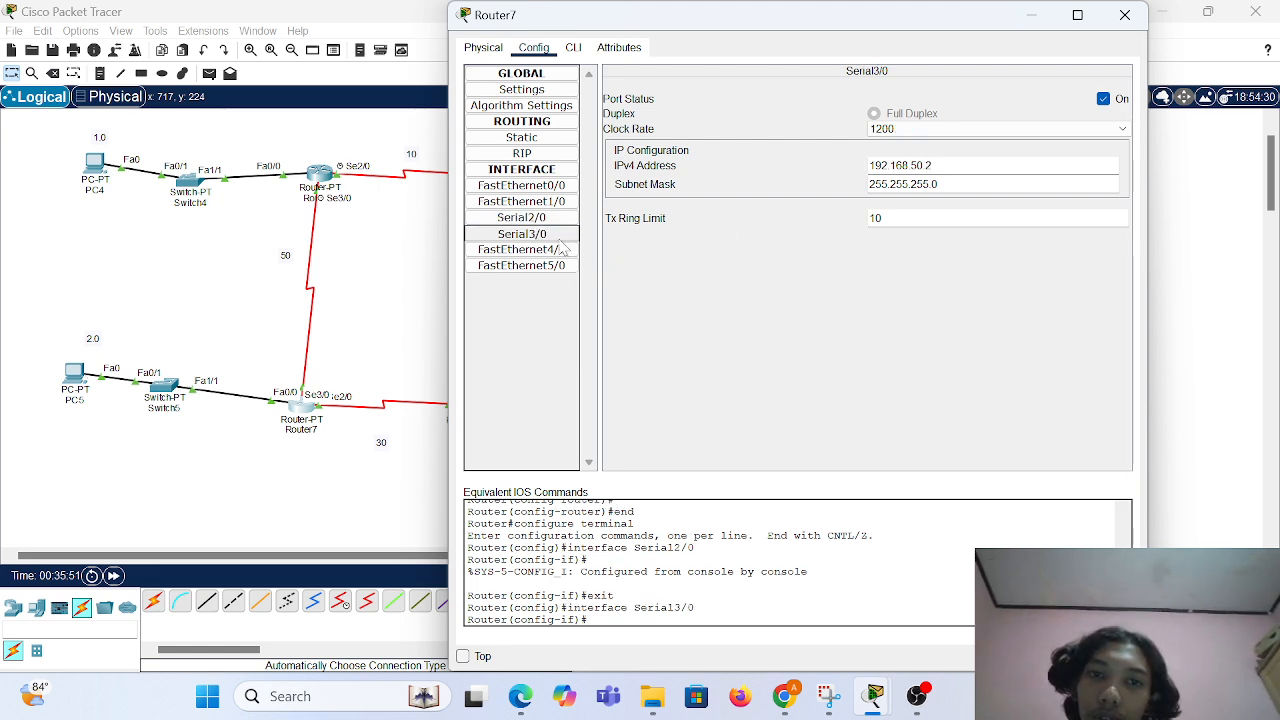
pyautogui.click(557, 220)
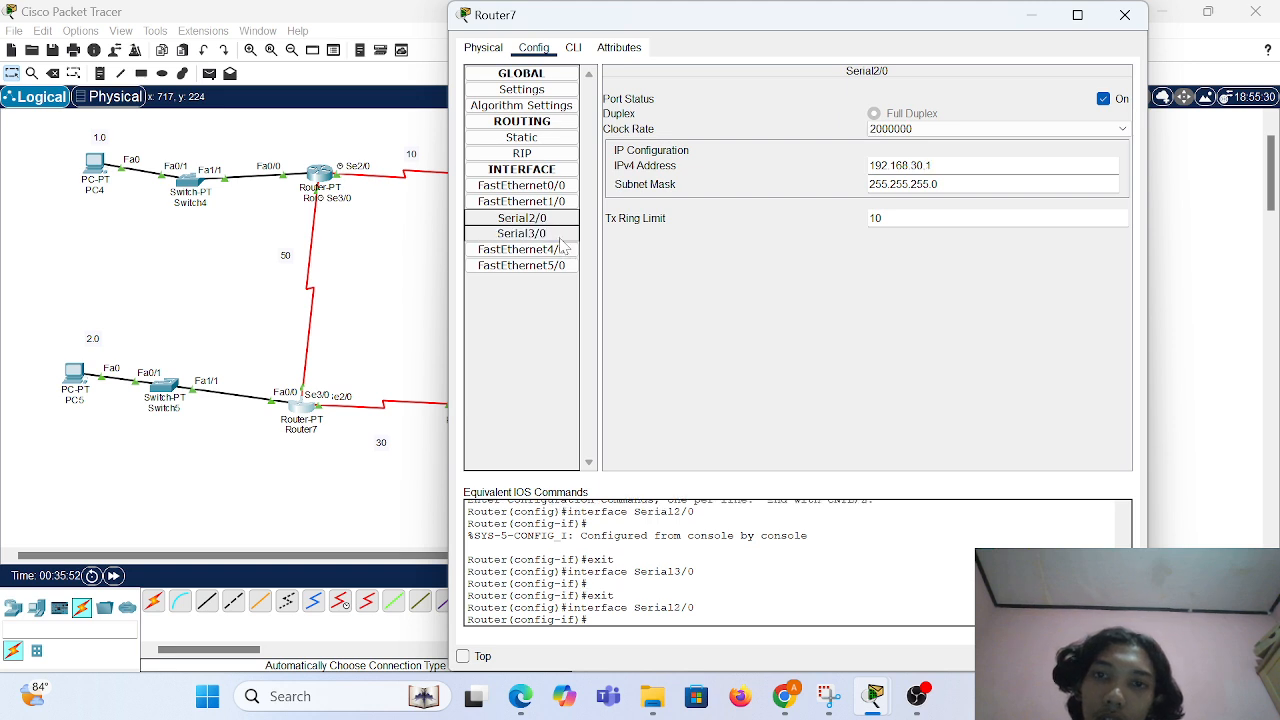
pyautogui.click(560, 234)
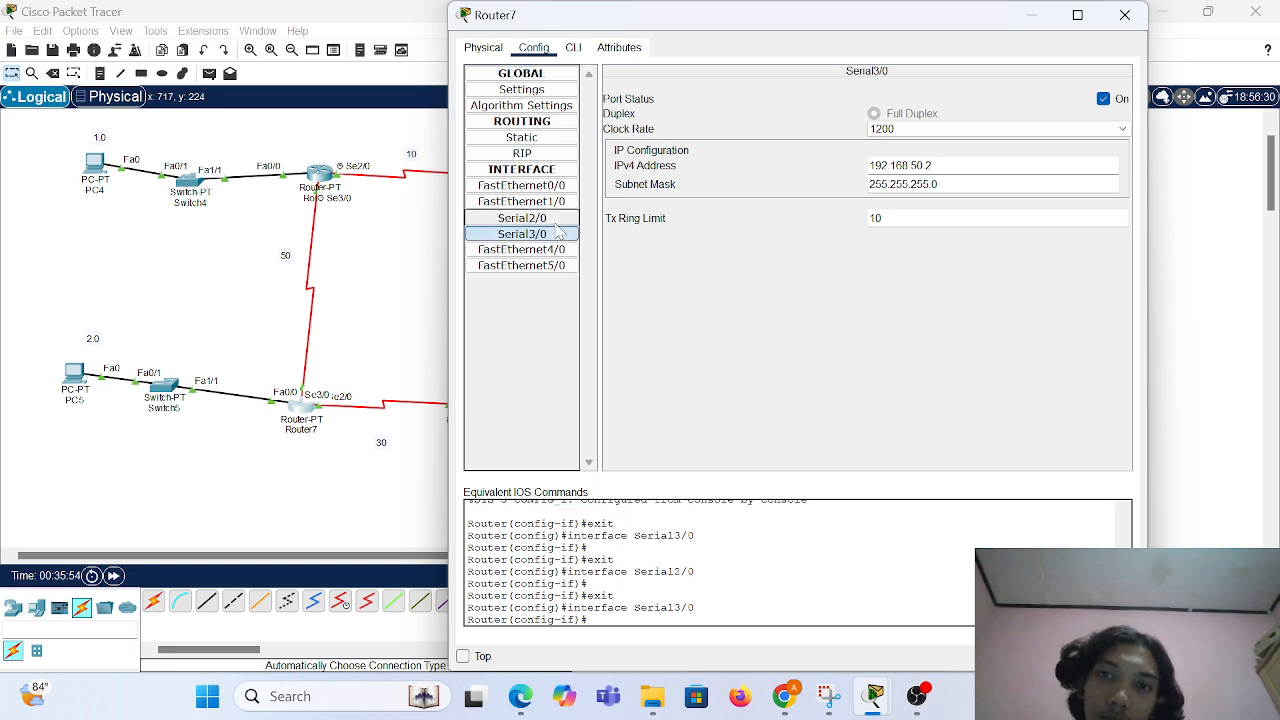
pyautogui.click(560, 234)
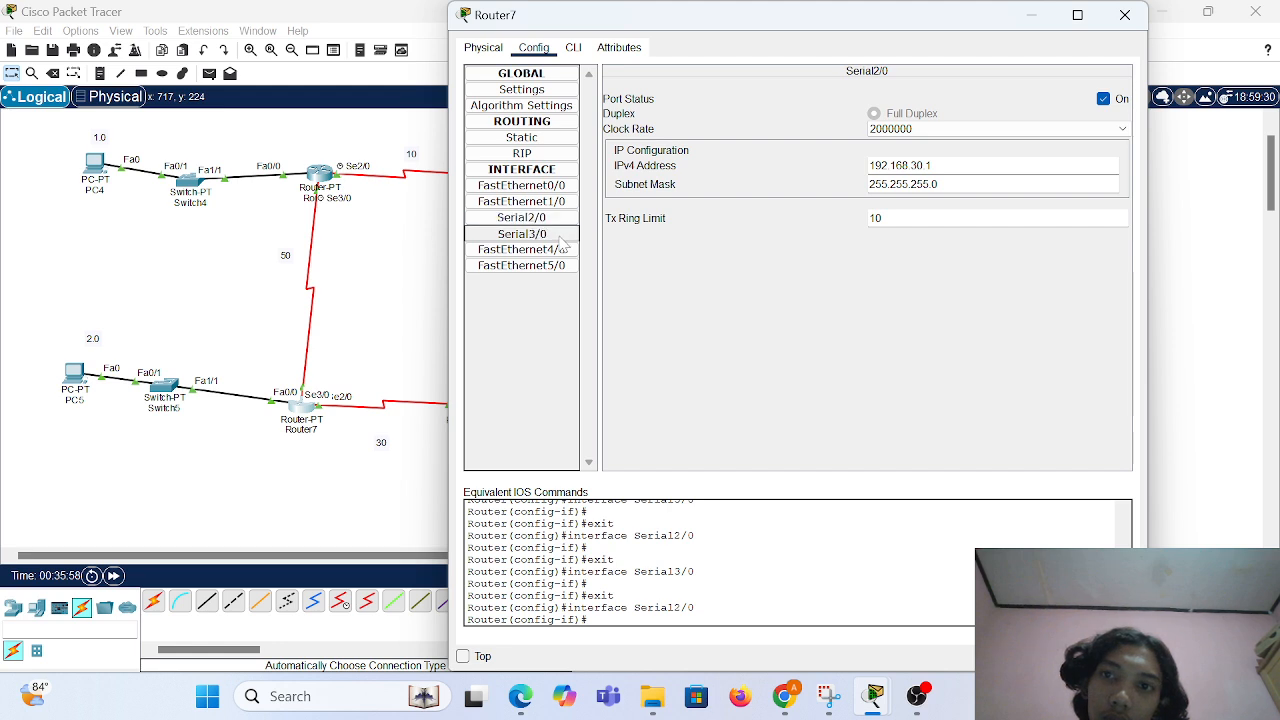
pyautogui.click(561, 233)
pyautogui.click(560, 219)
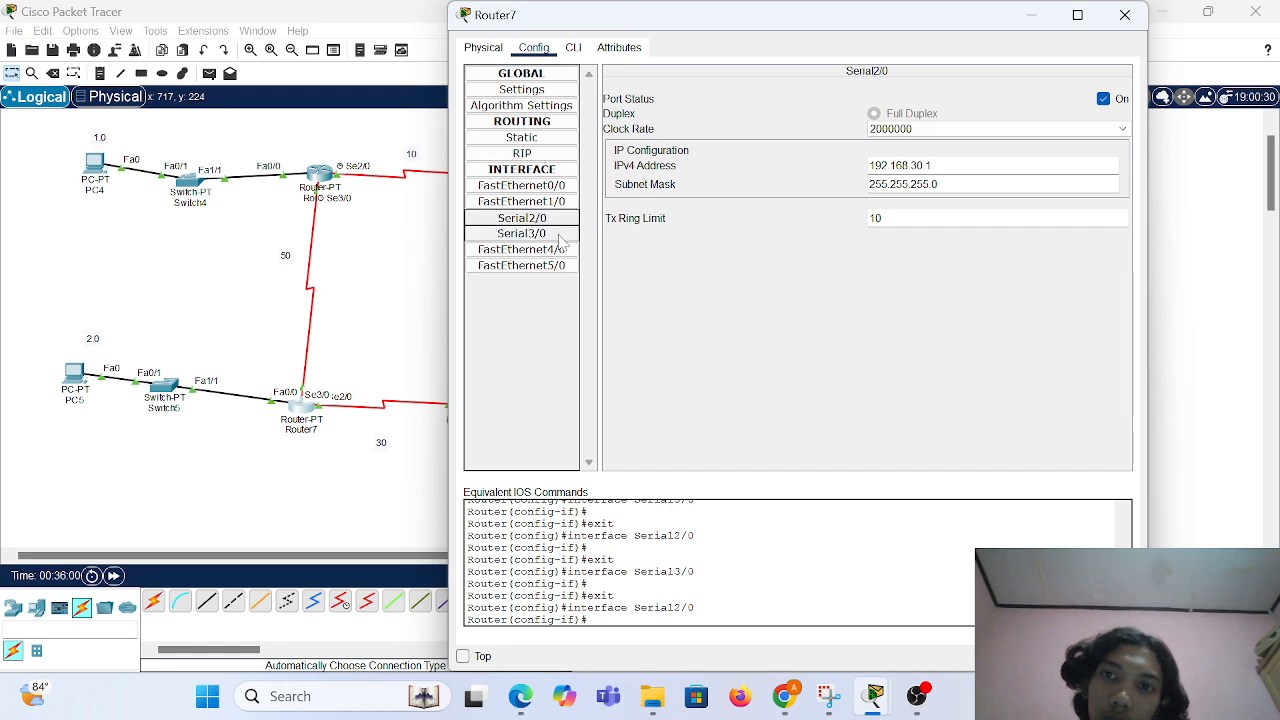
# Check the clock rate and IP settings of Router6's Serial2/0 and Serial3/0 interfaces.
pyautogui.click(325, 177)
pyautogui.click(325, 177)
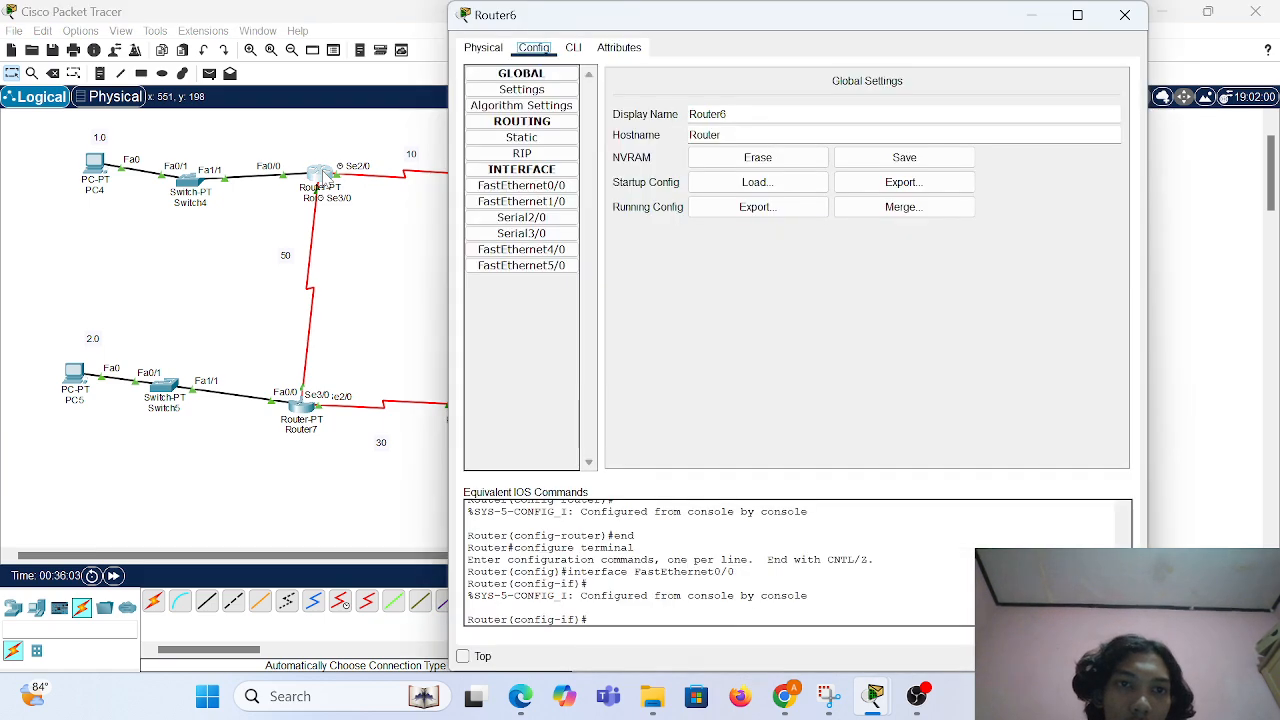
pyautogui.click(523, 219)
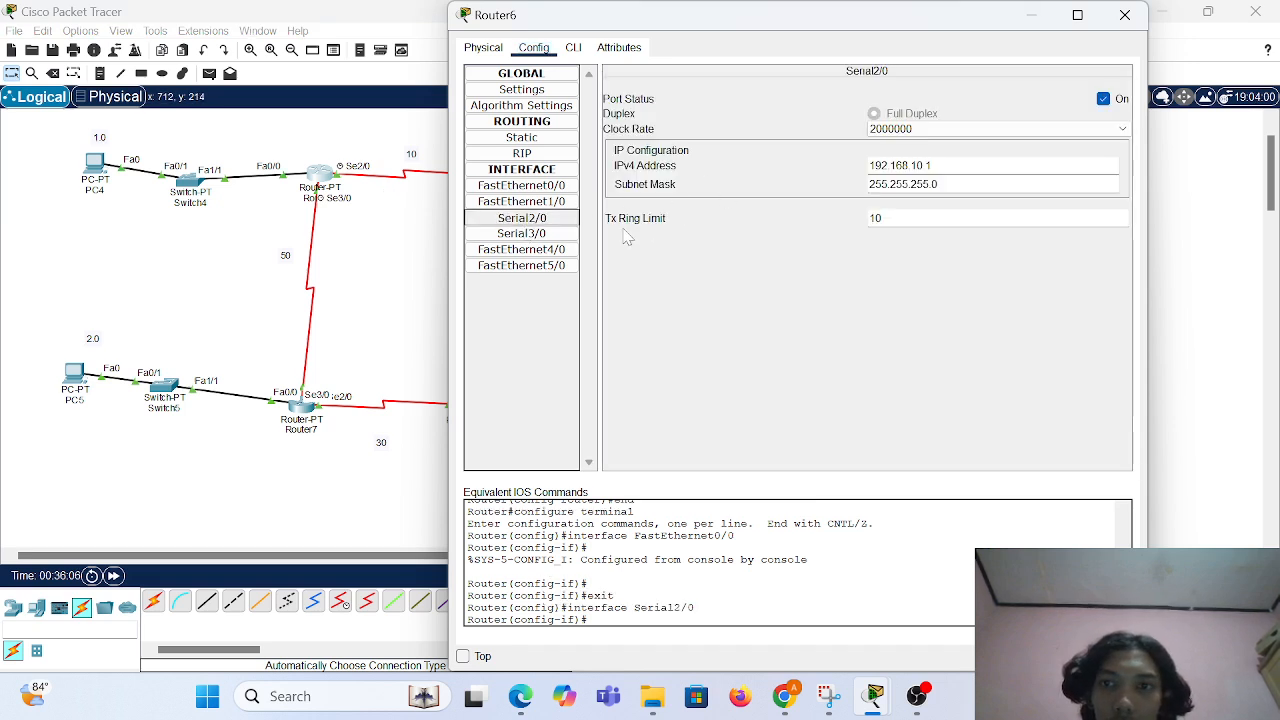
pyautogui.click(565, 236)
pyautogui.click(561, 221)
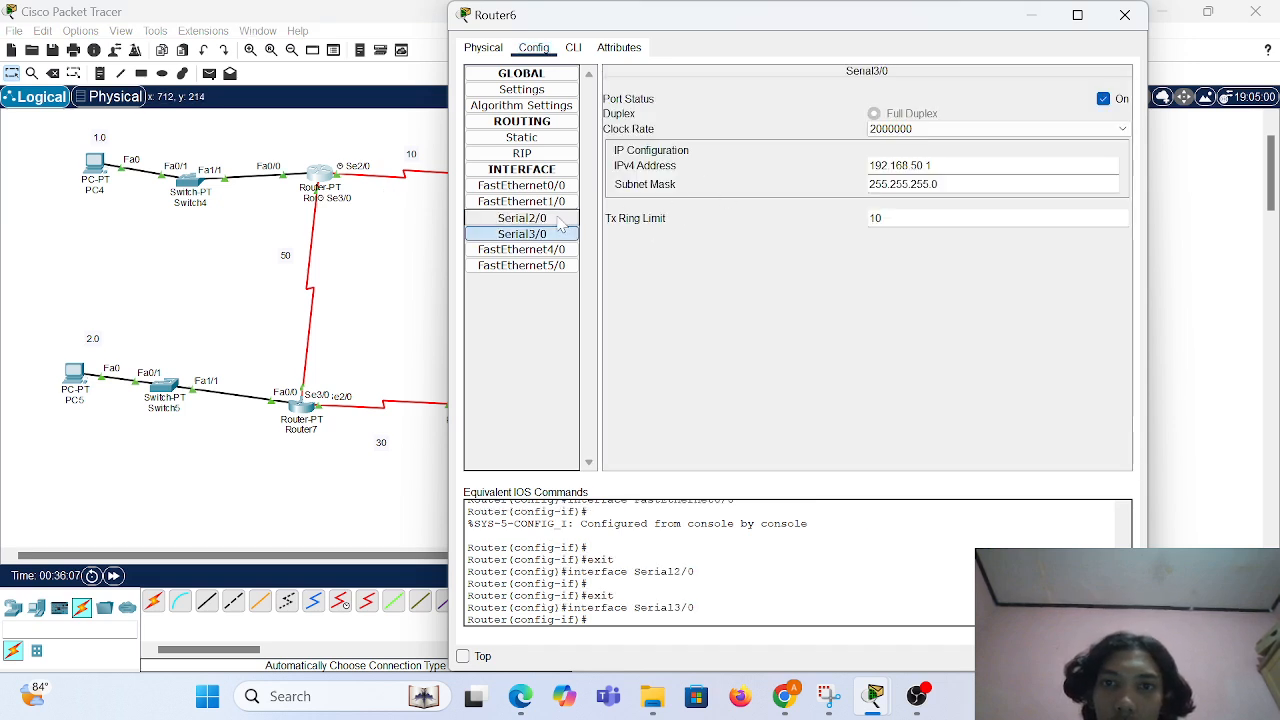
# Set the clock rate of Router7's Serial3/0 interface to 2400.
pyautogui.click(312, 412)
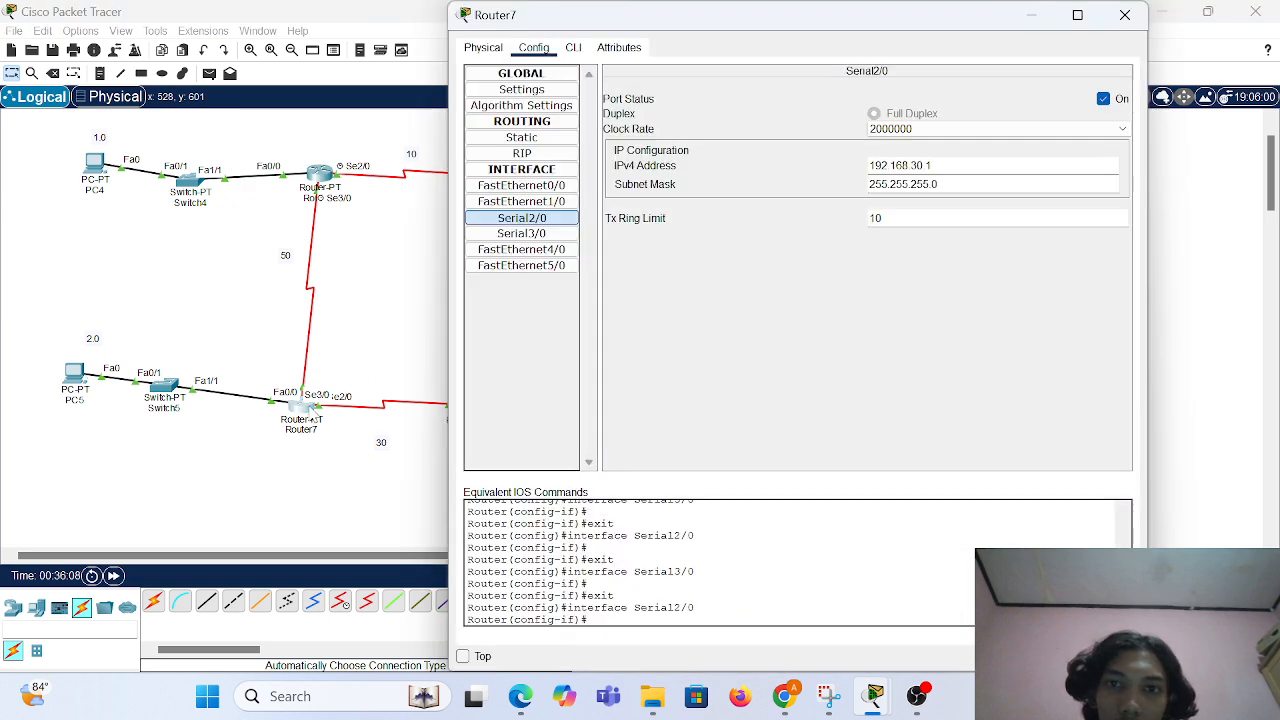
pyautogui.click(566, 235)
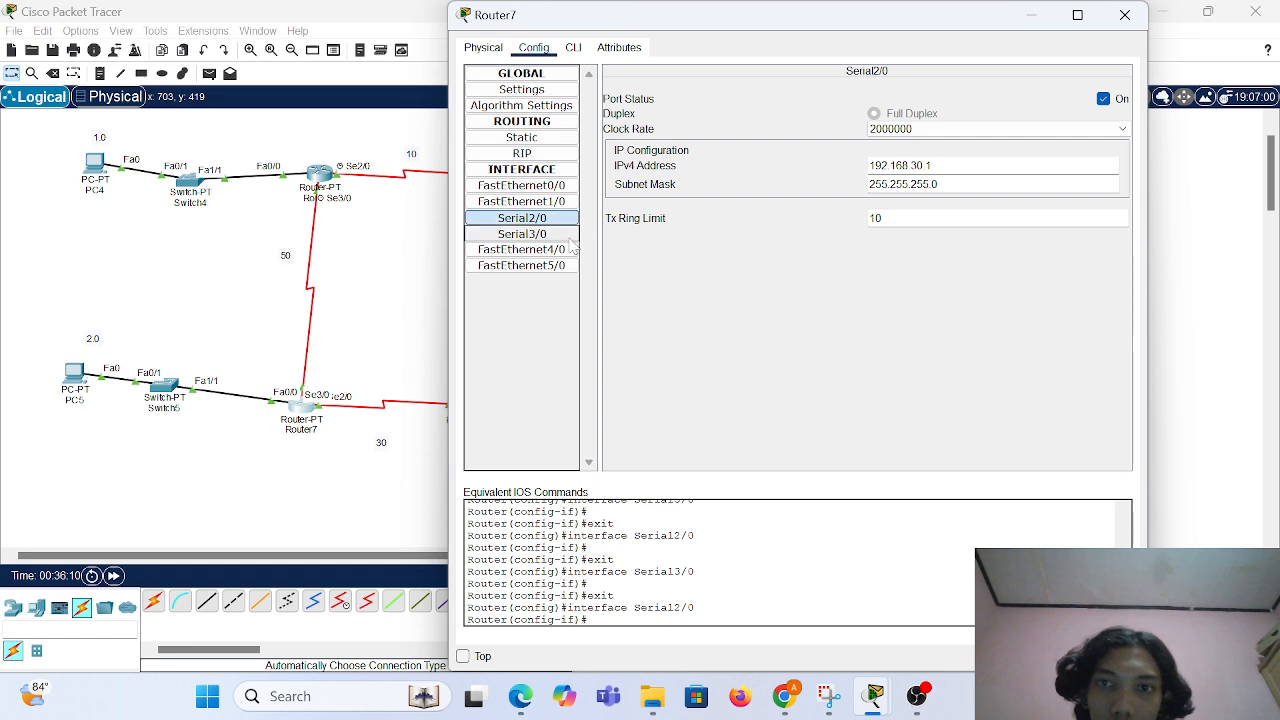
pyautogui.click(913, 132)
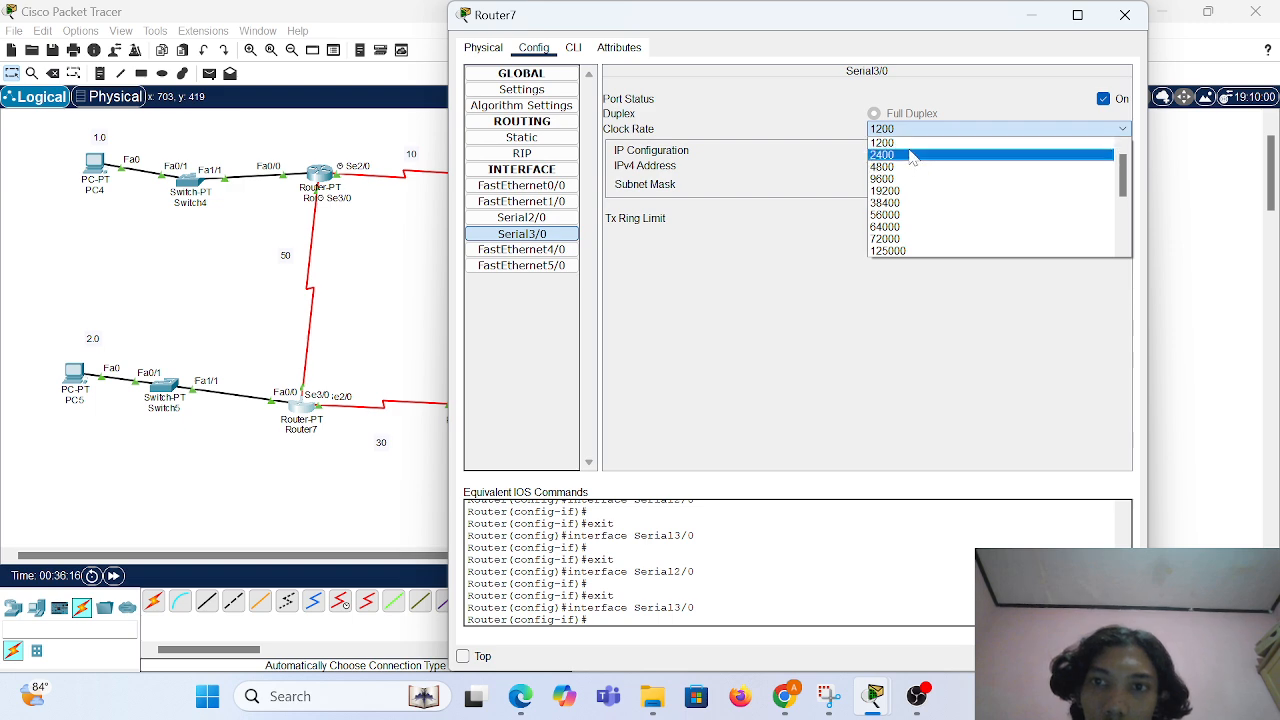
pyautogui.click(913, 160)
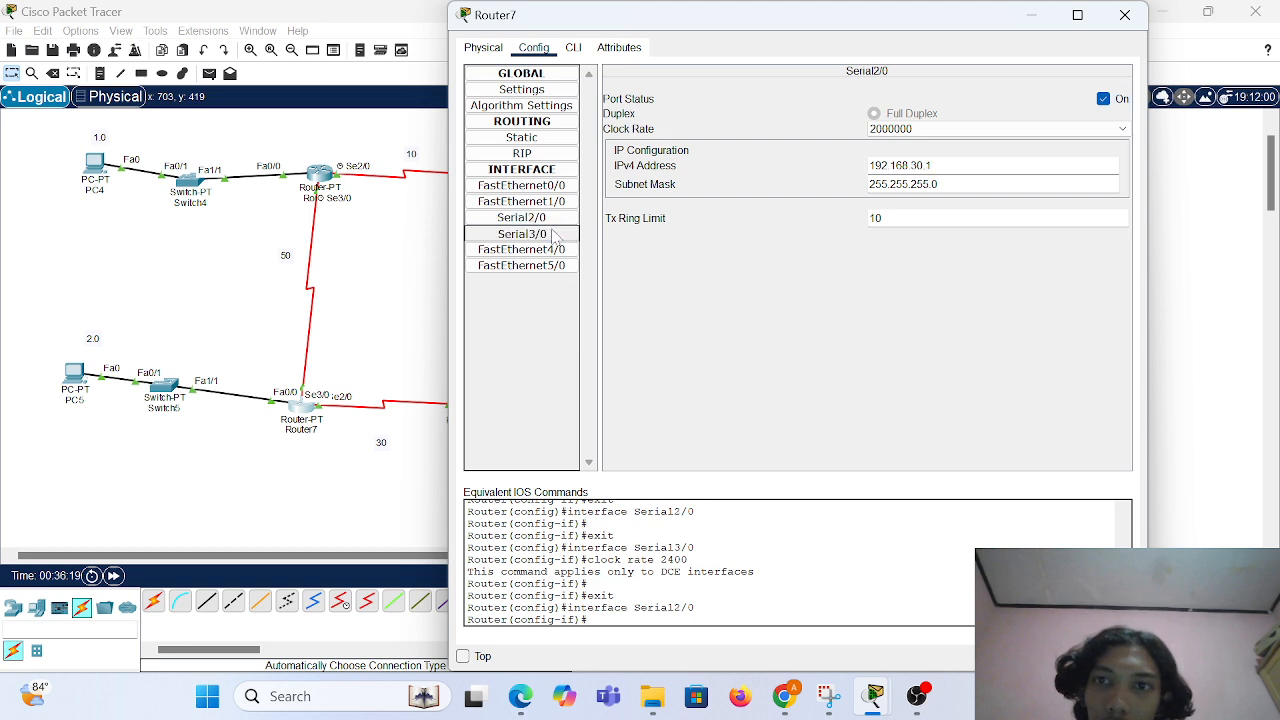
# Set the clock rate of Router7's Serial3/0 interface to 2000000, recheck its serial interfaces and return to the topology.
pyautogui.click(553, 233)
pyautogui.click(882, 130)
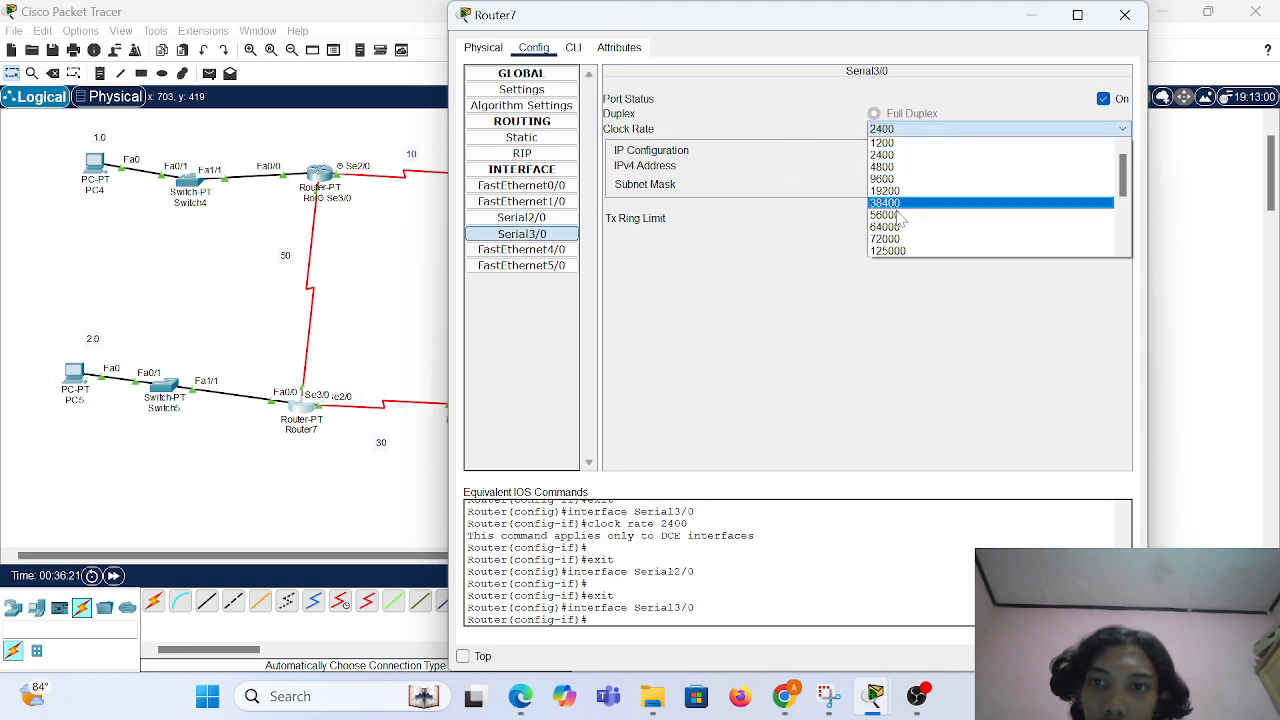
pyautogui.scroll(-2, 900, 230)
pyautogui.scroll(-2, 900, 232)
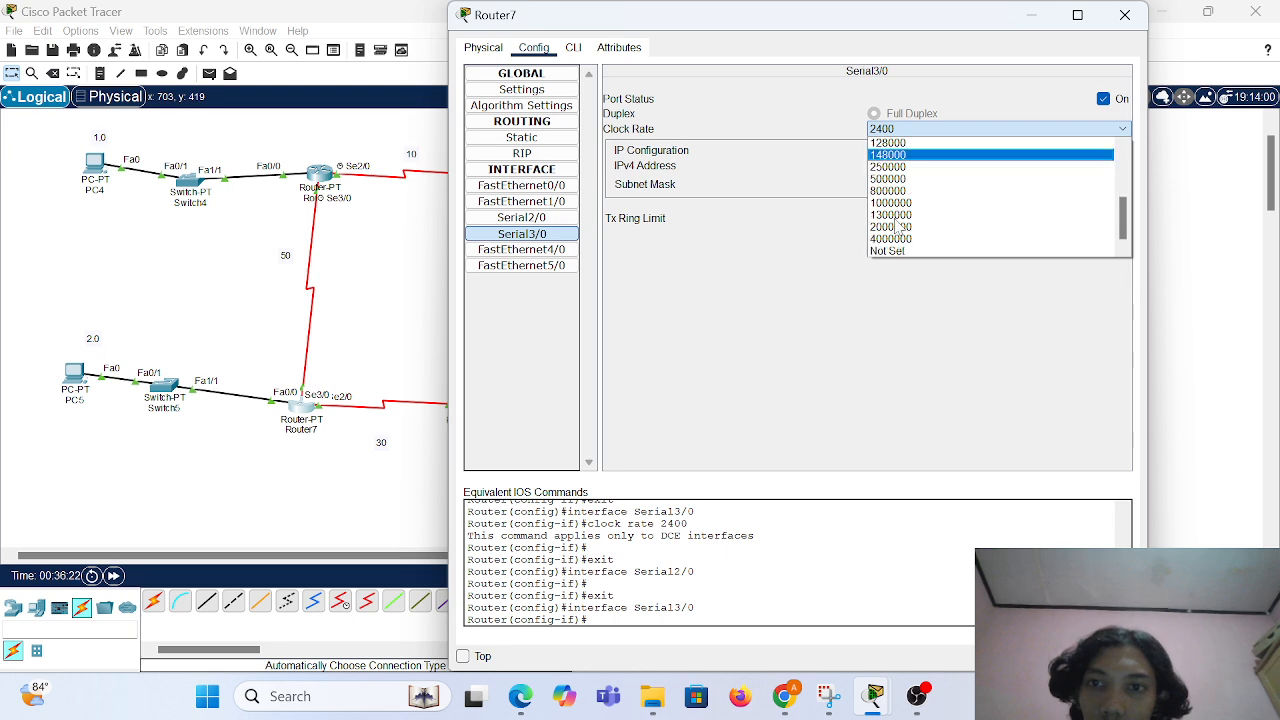
pyautogui.click(897, 228)
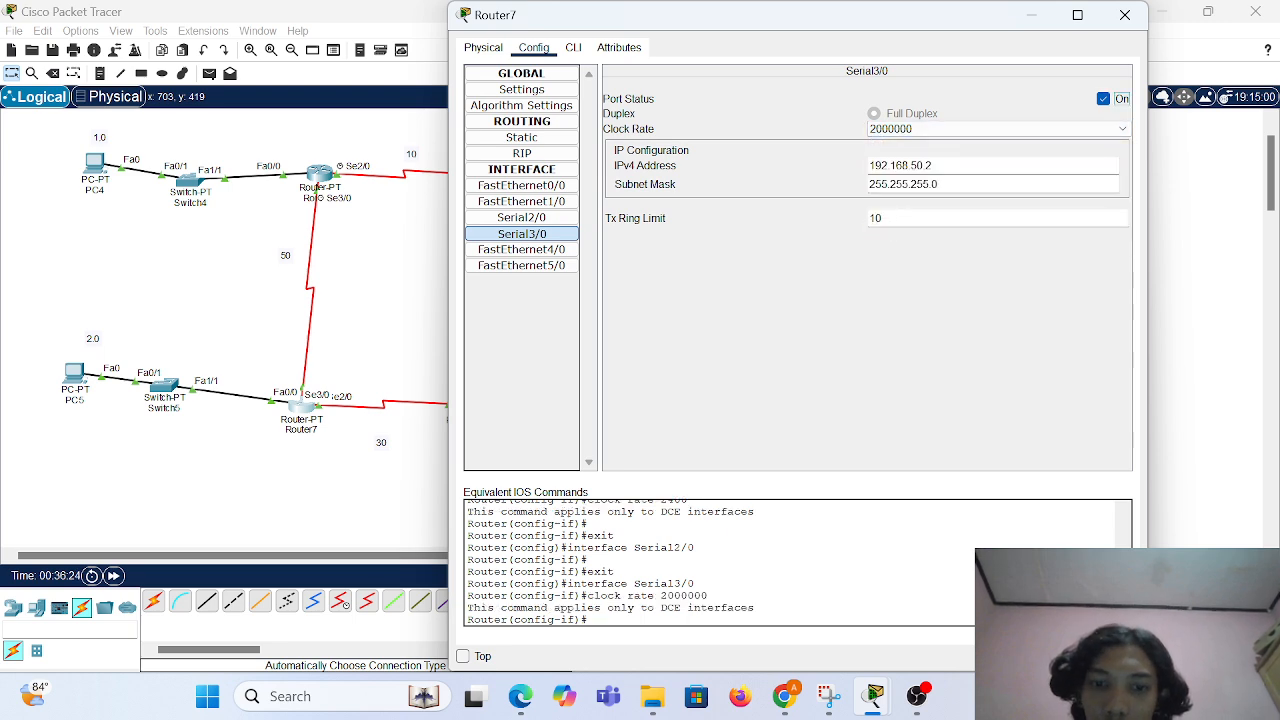
pyautogui.click(558, 218)
pyautogui.click(560, 233)
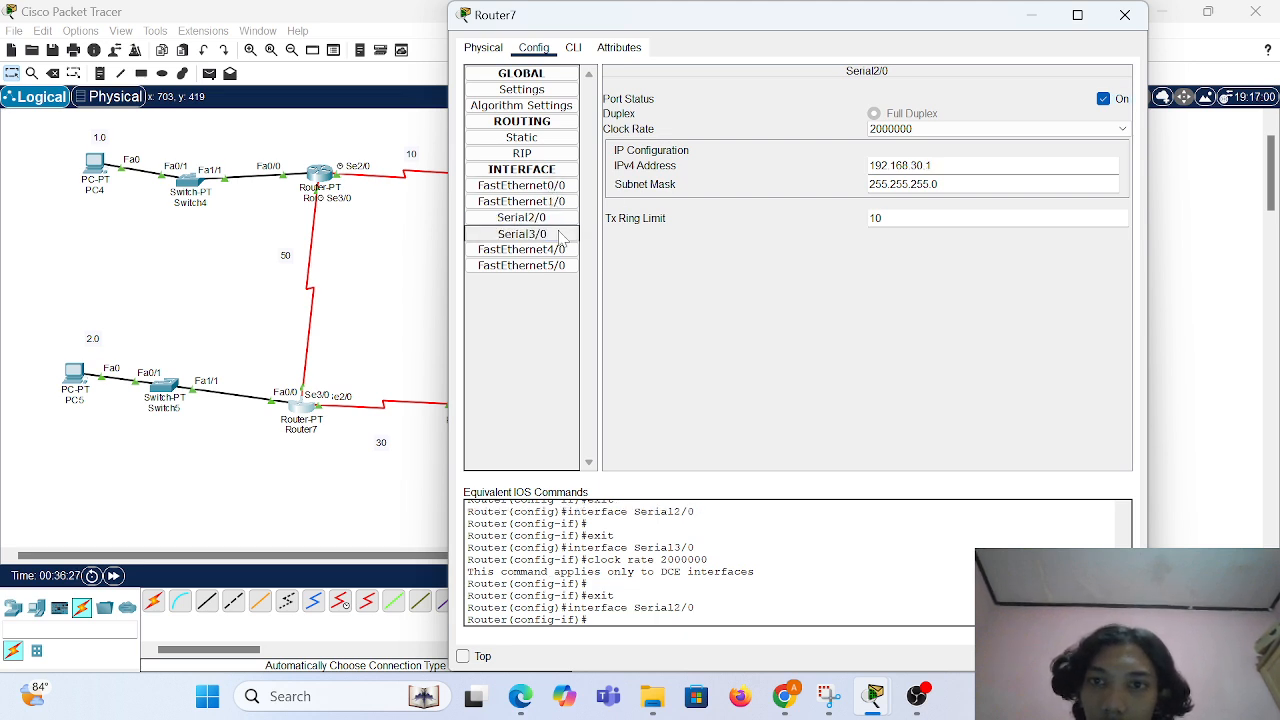
pyautogui.click(1128, 17)
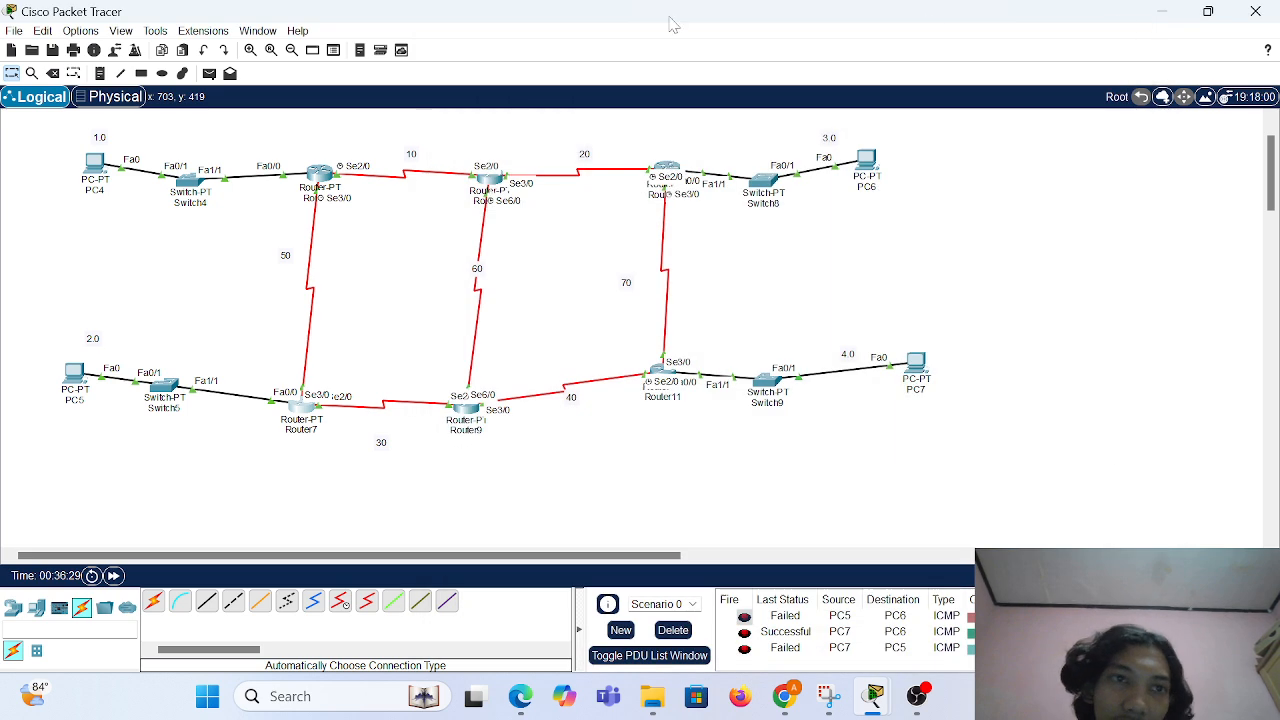
# Send a simple PDU from PC4 to PC5 and fire it again.
pyautogui.click(209, 73)
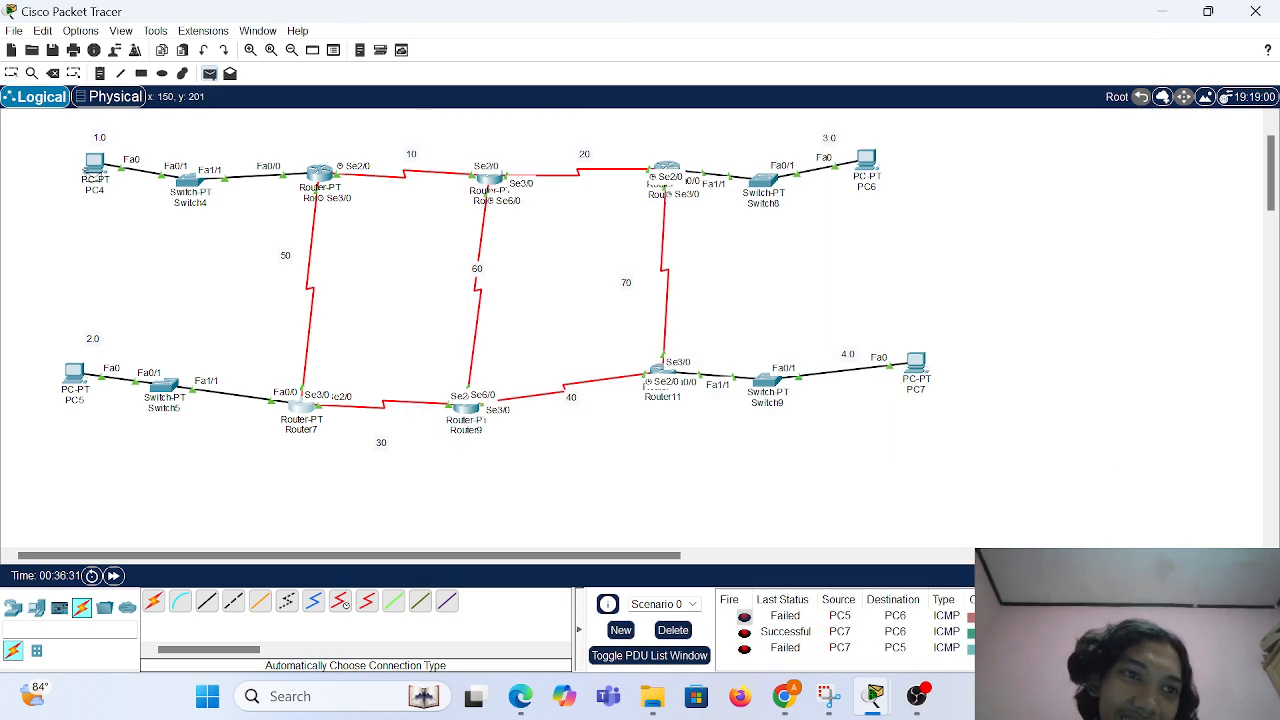
pyautogui.click(96, 160)
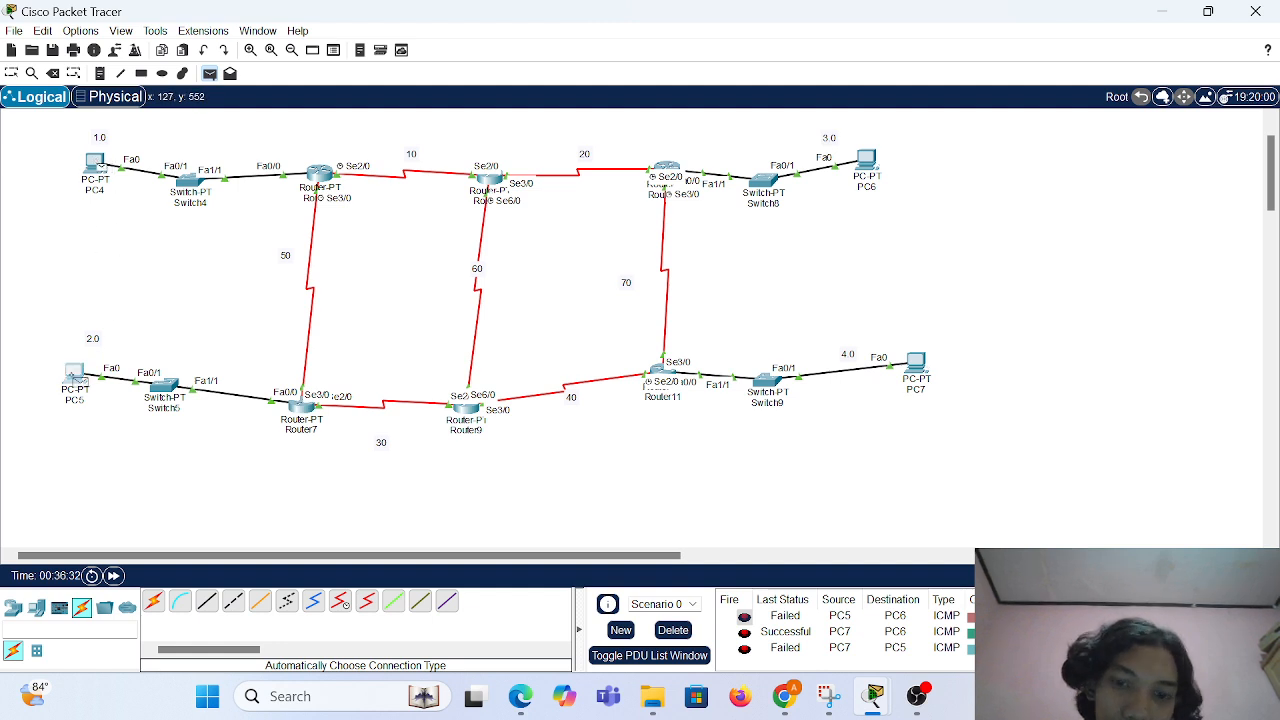
pyautogui.click(74, 377)
pyautogui.click(749, 664)
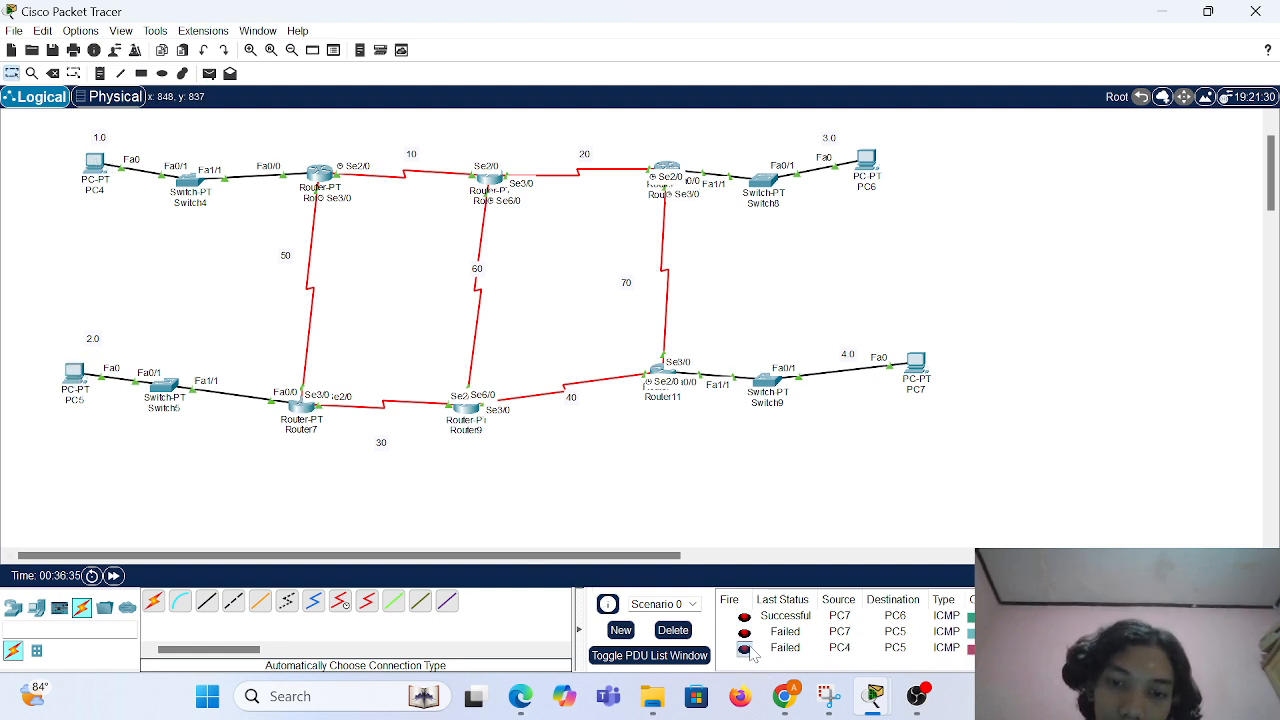
# Clear the scenario's PDU list and send simple PDUs from Router6 to Router8 and from Router6 to Router7.
pyautogui.click(673, 630)
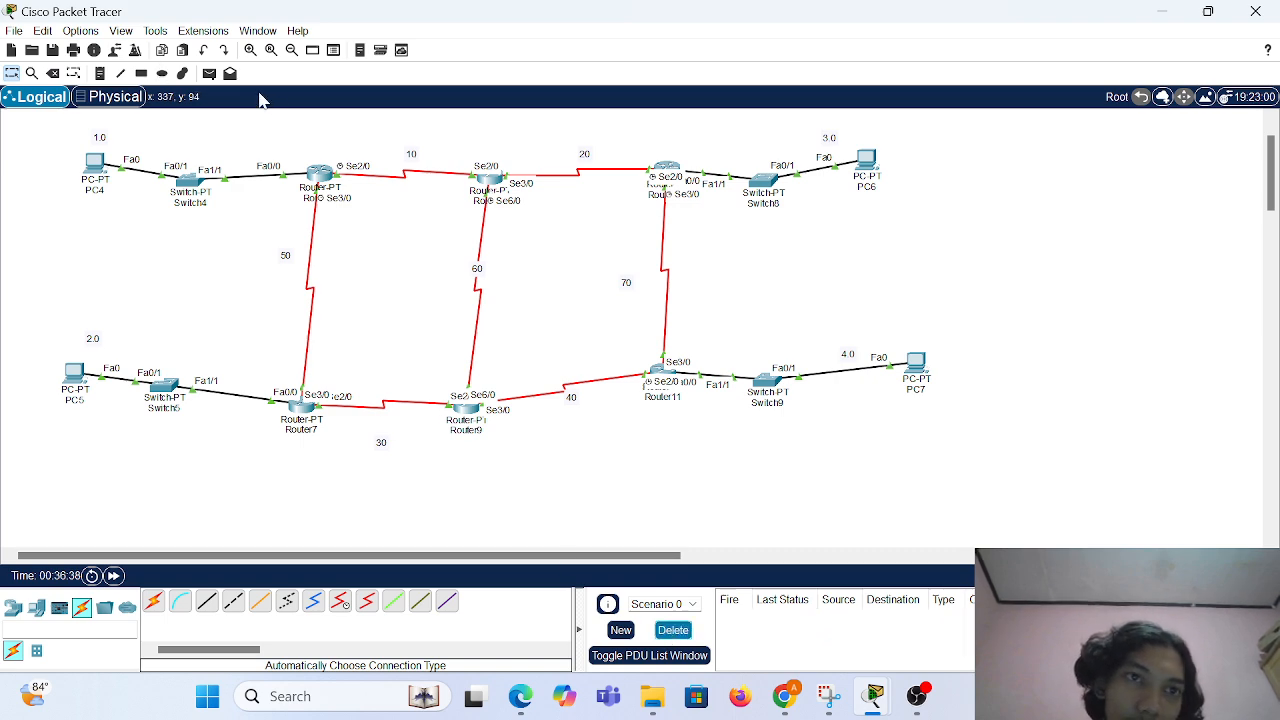
pyautogui.click(209, 73)
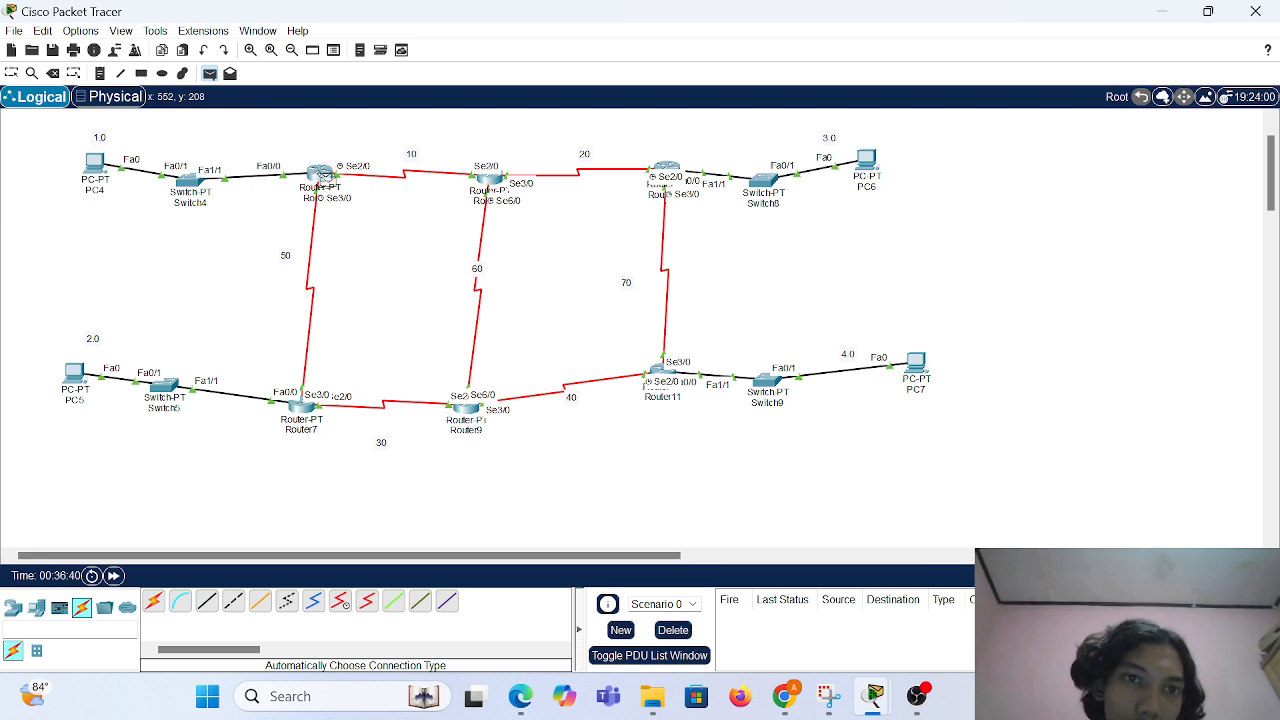
pyautogui.click(490, 180)
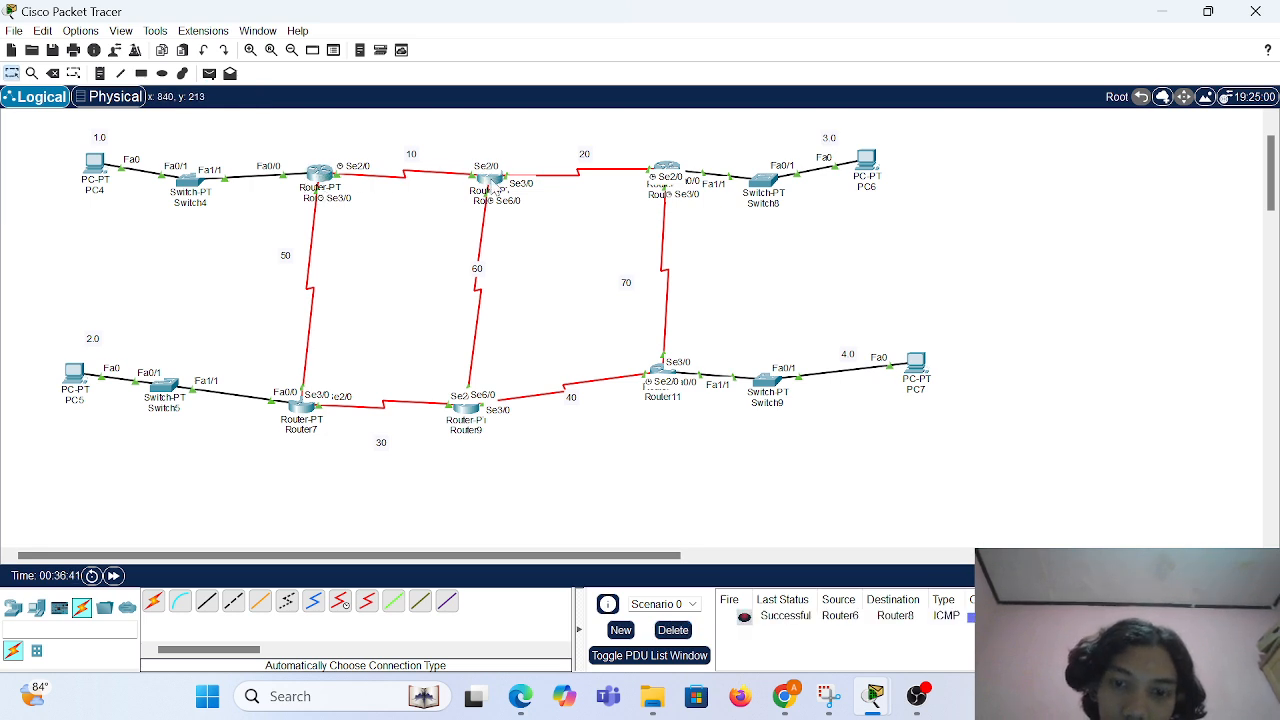
pyautogui.click(210, 74)
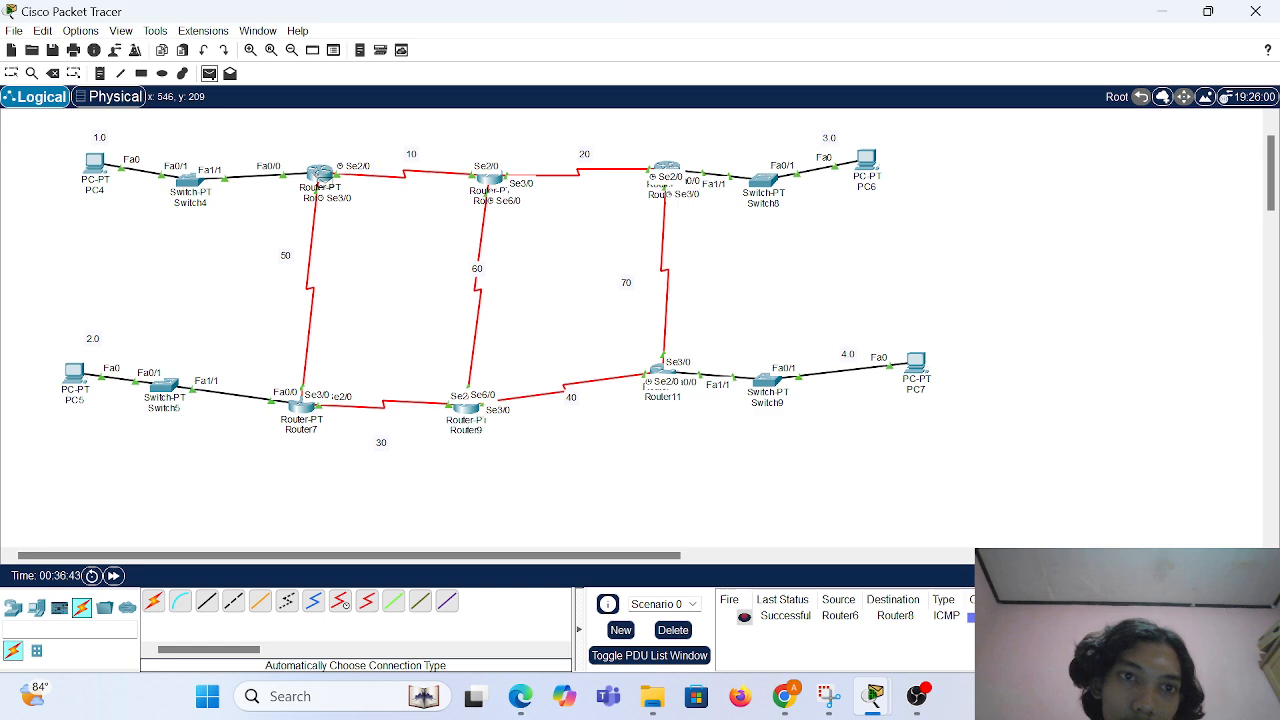
pyautogui.click(318, 177)
pyautogui.click(305, 409)
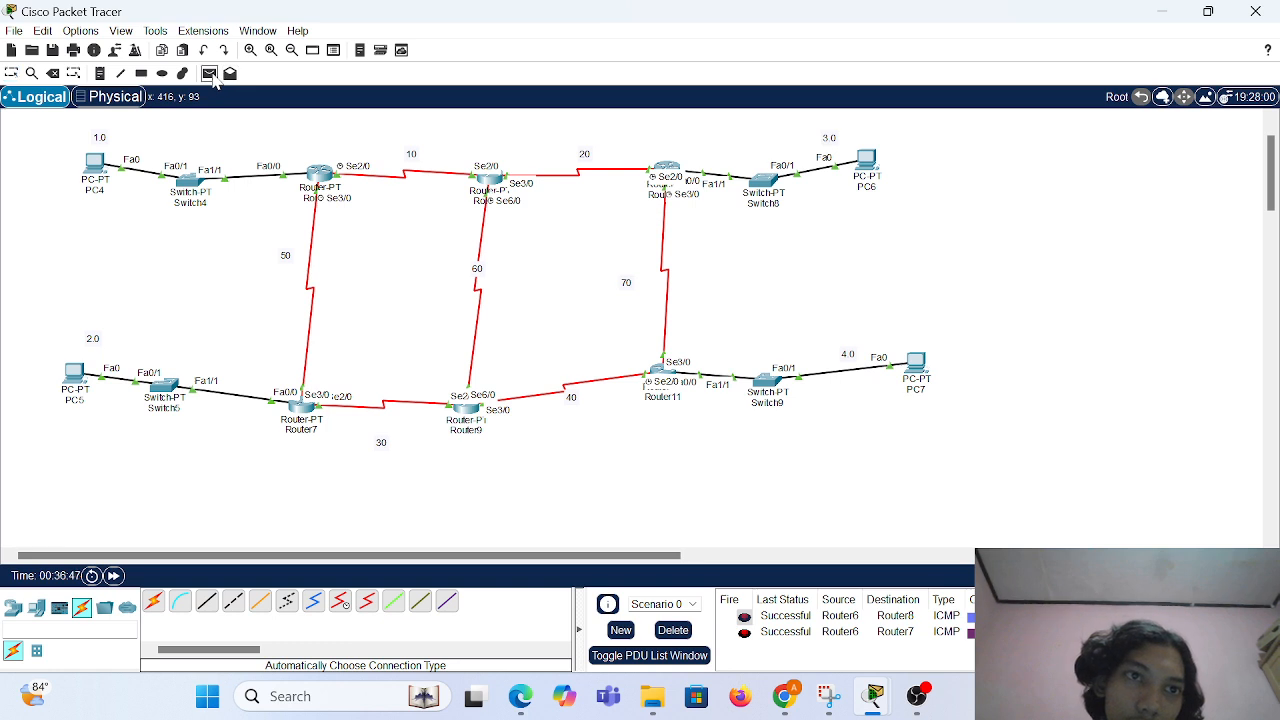
# Send simple PDUs from PC4 to PC5 and from Router6 to PC4.
pyautogui.click(211, 76)
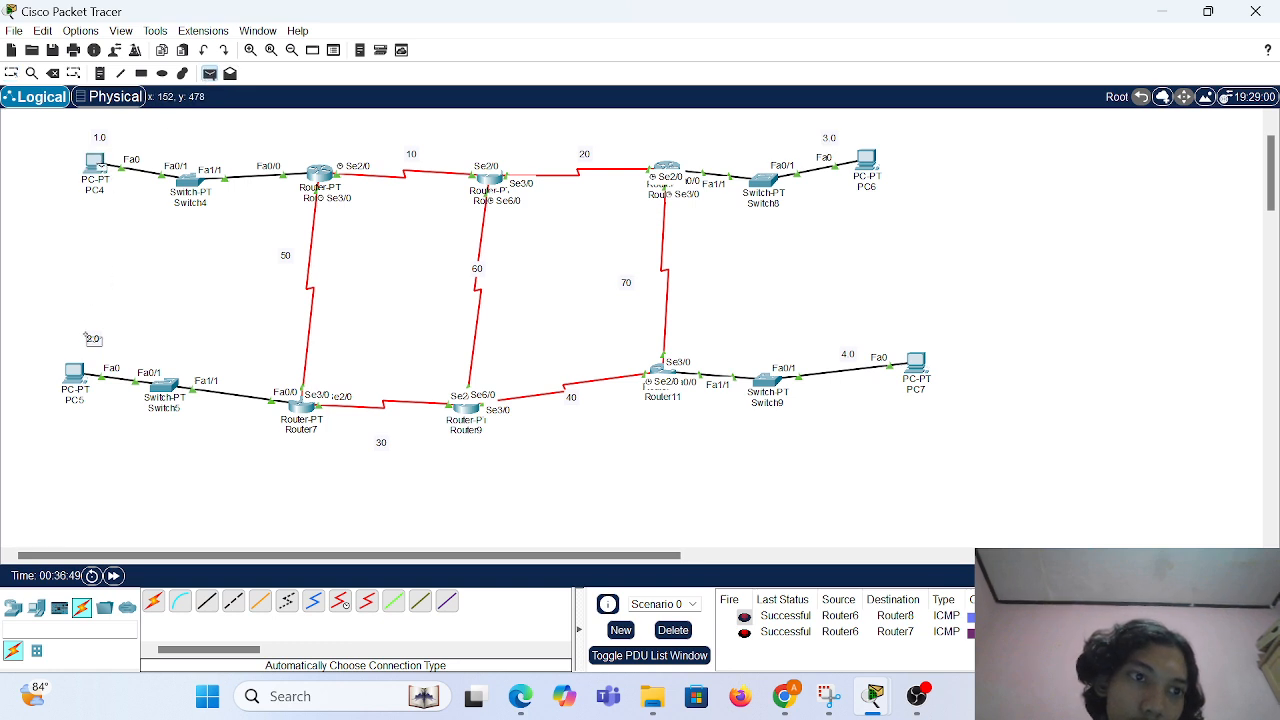
pyautogui.click(82, 380)
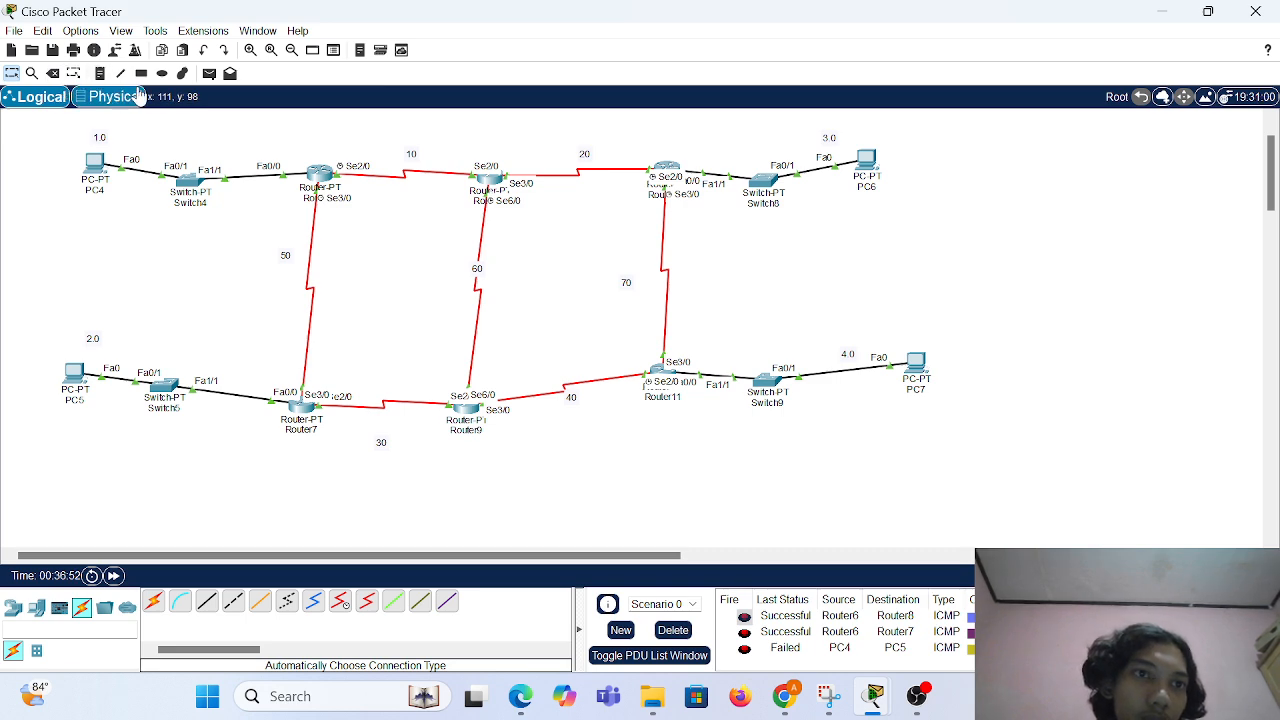
pyautogui.click(209, 73)
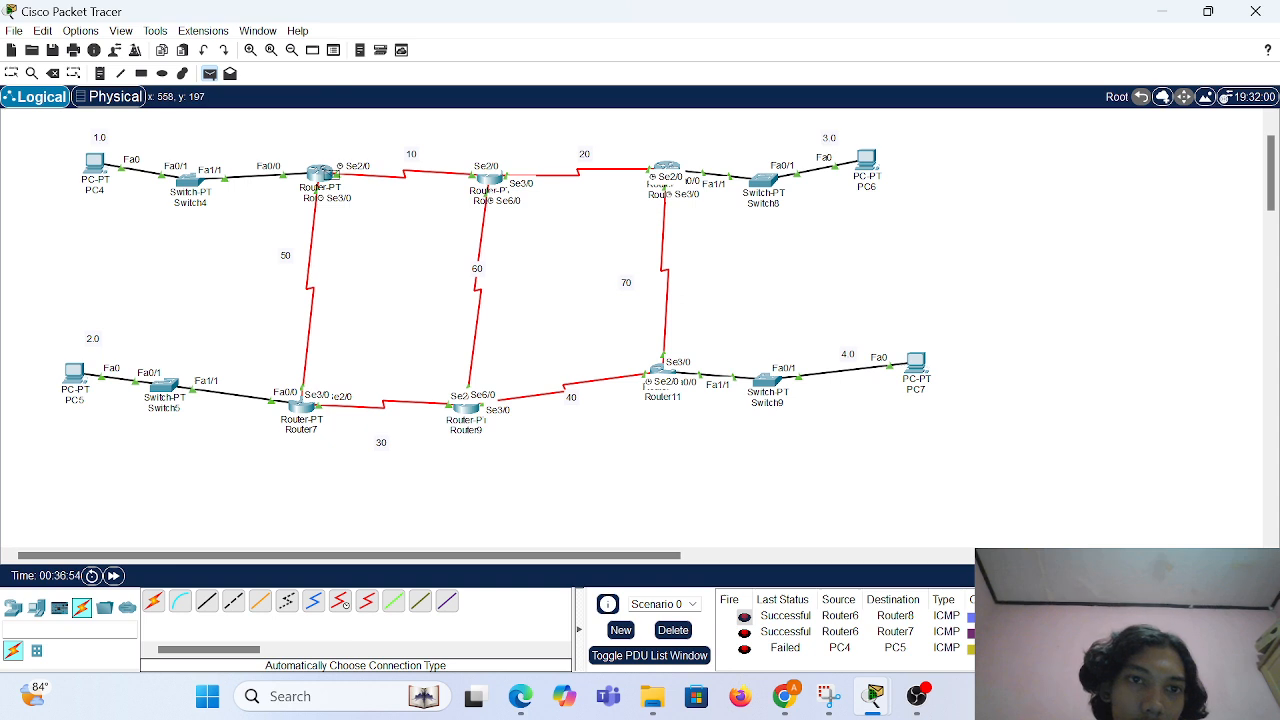
pyautogui.click(97, 162)
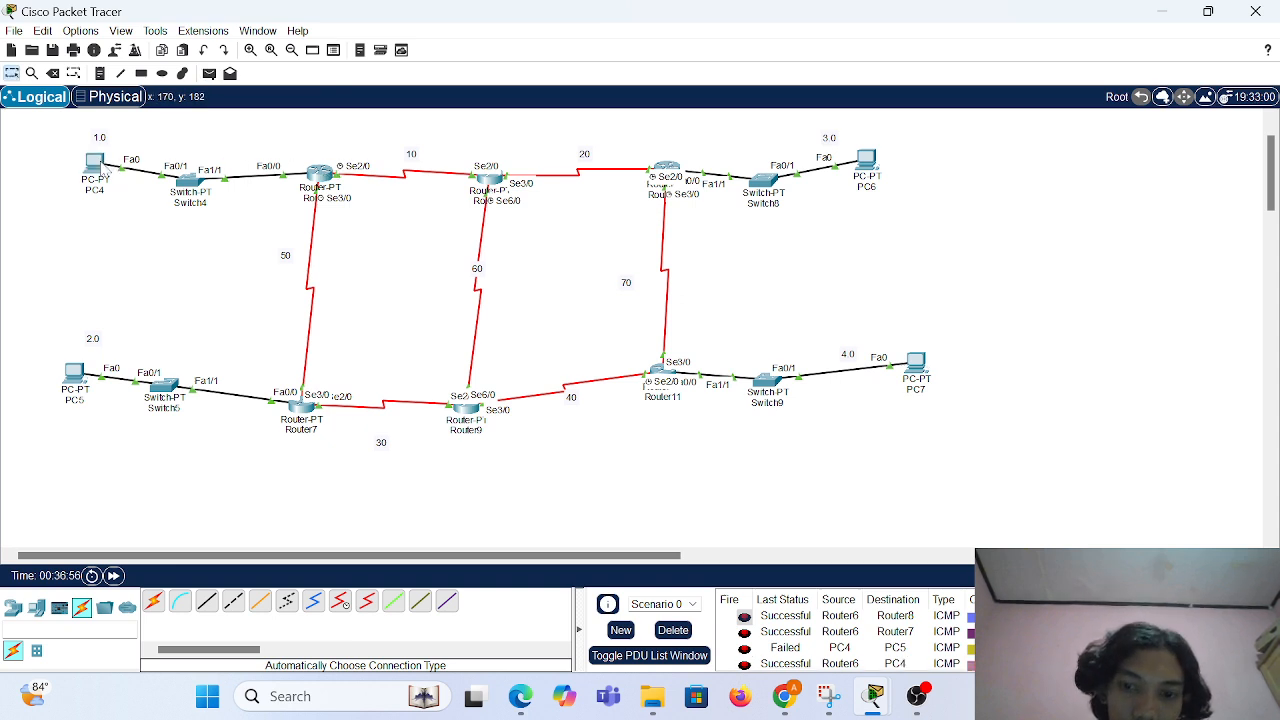
# Clear the scenario's PDU list and send a simple PDU from Router7 to PC5.
pyautogui.click(672, 630)
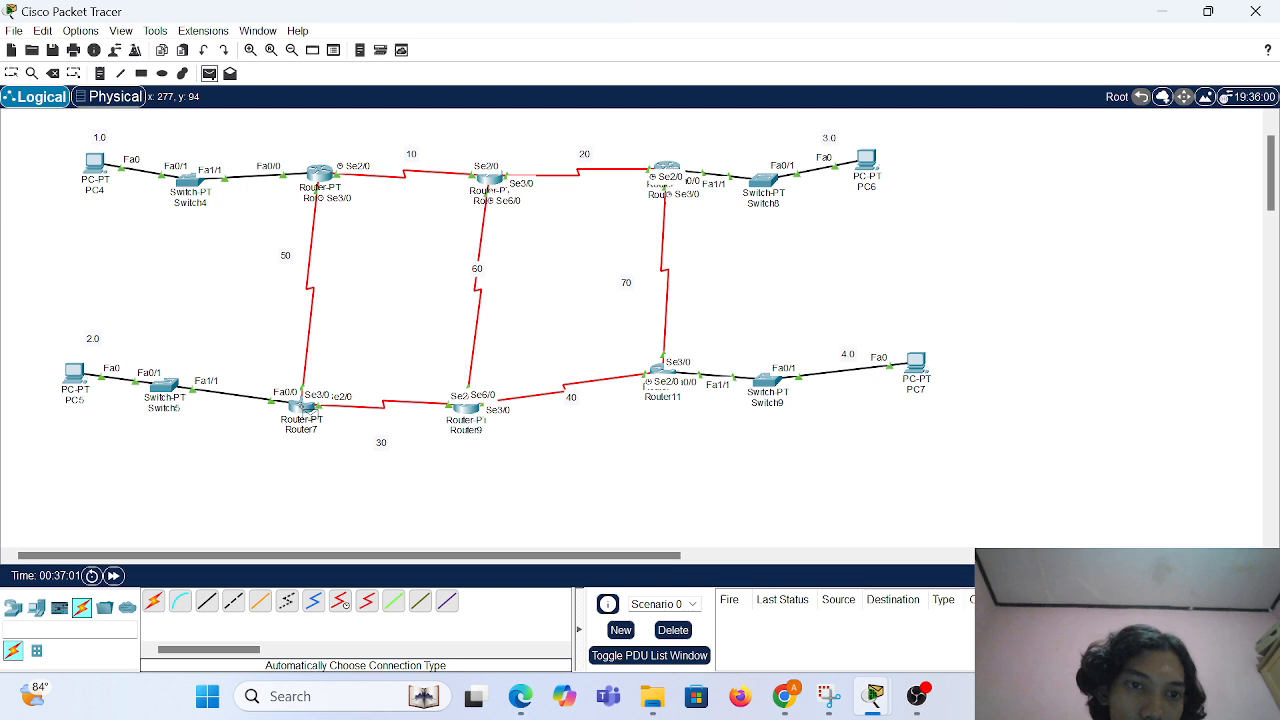
pyautogui.click(300, 410)
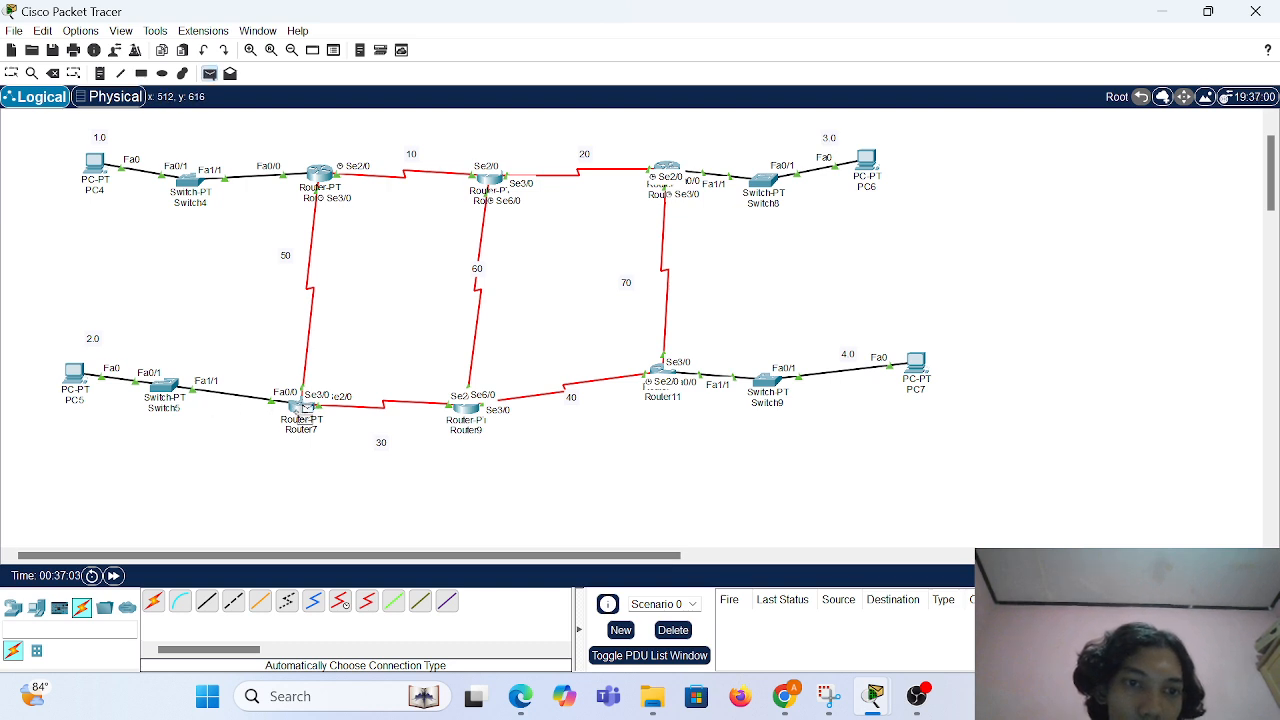
pyautogui.click(75, 378)
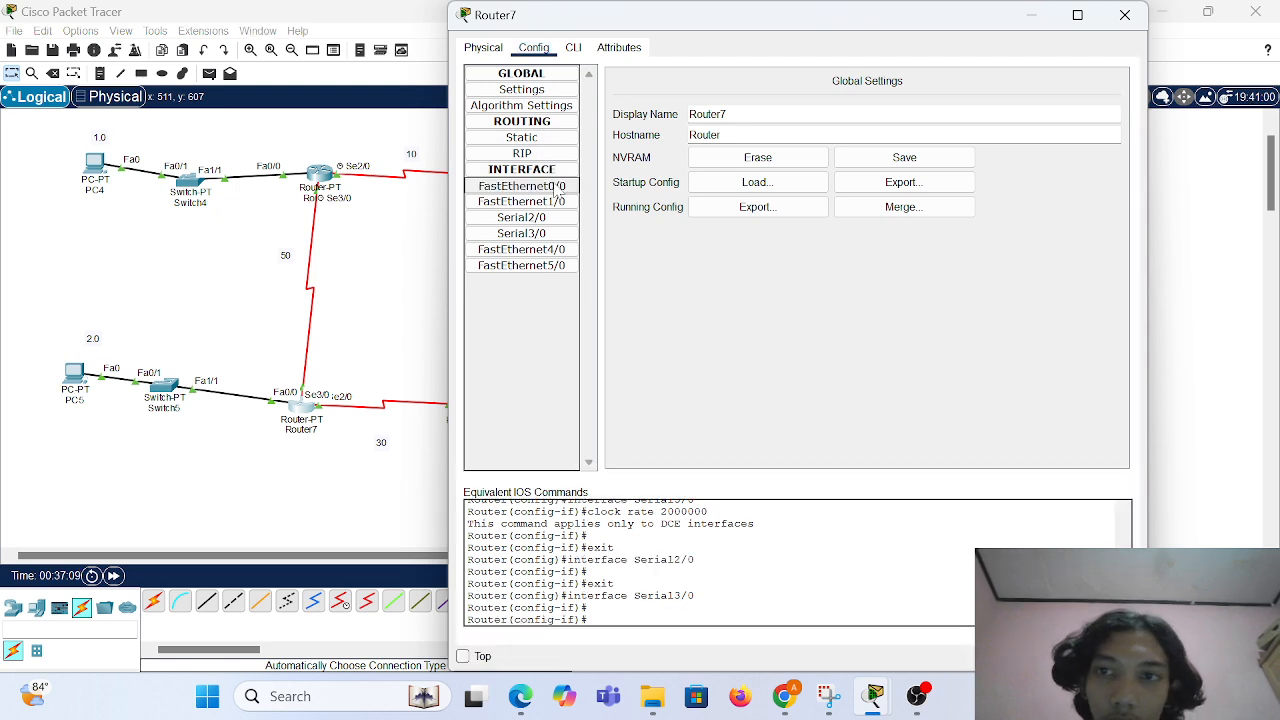
# Turn off the port status of Router7's FastEthernet0/0 interface and return to the topology.
pyautogui.click(540, 186)
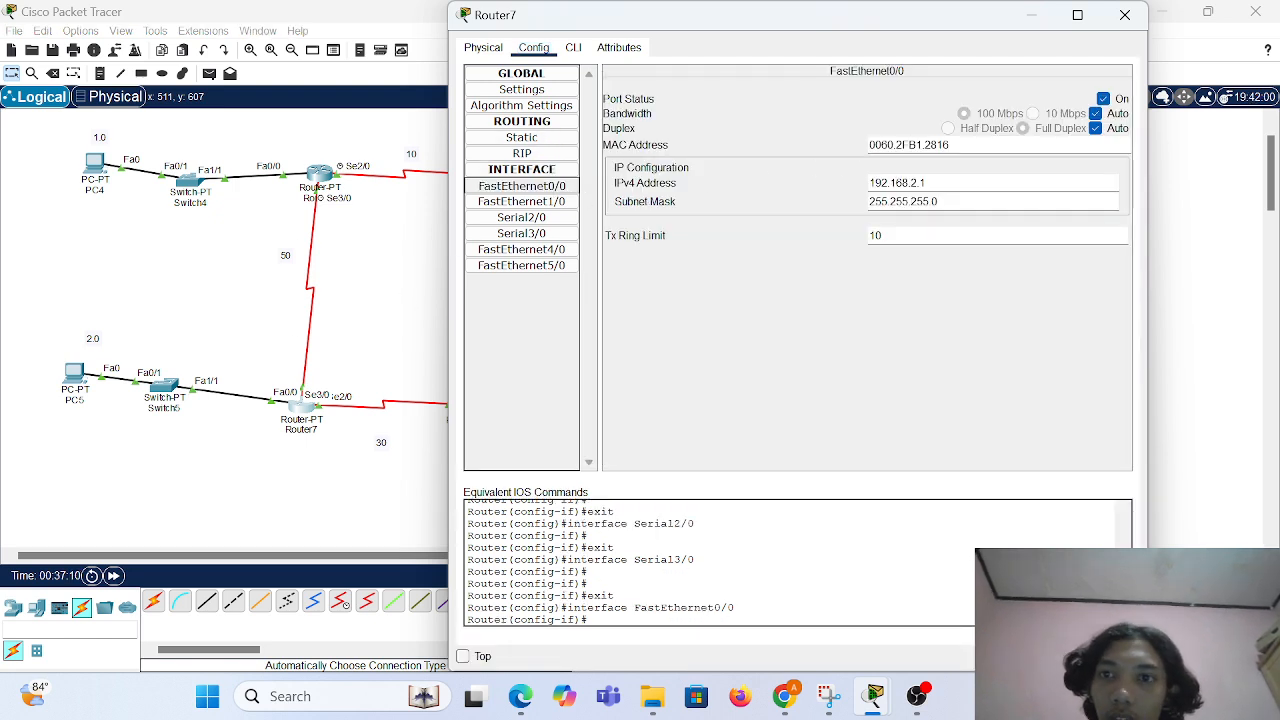
pyautogui.click(1114, 100)
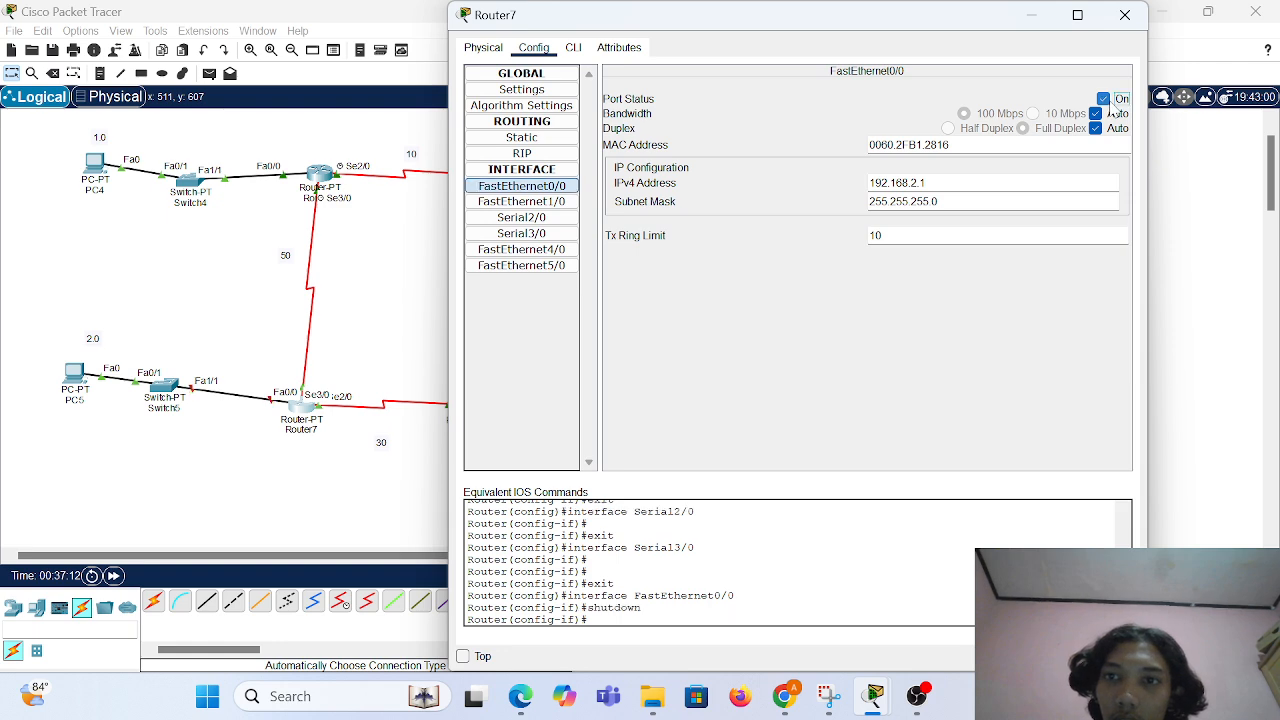
pyautogui.click(1125, 15)
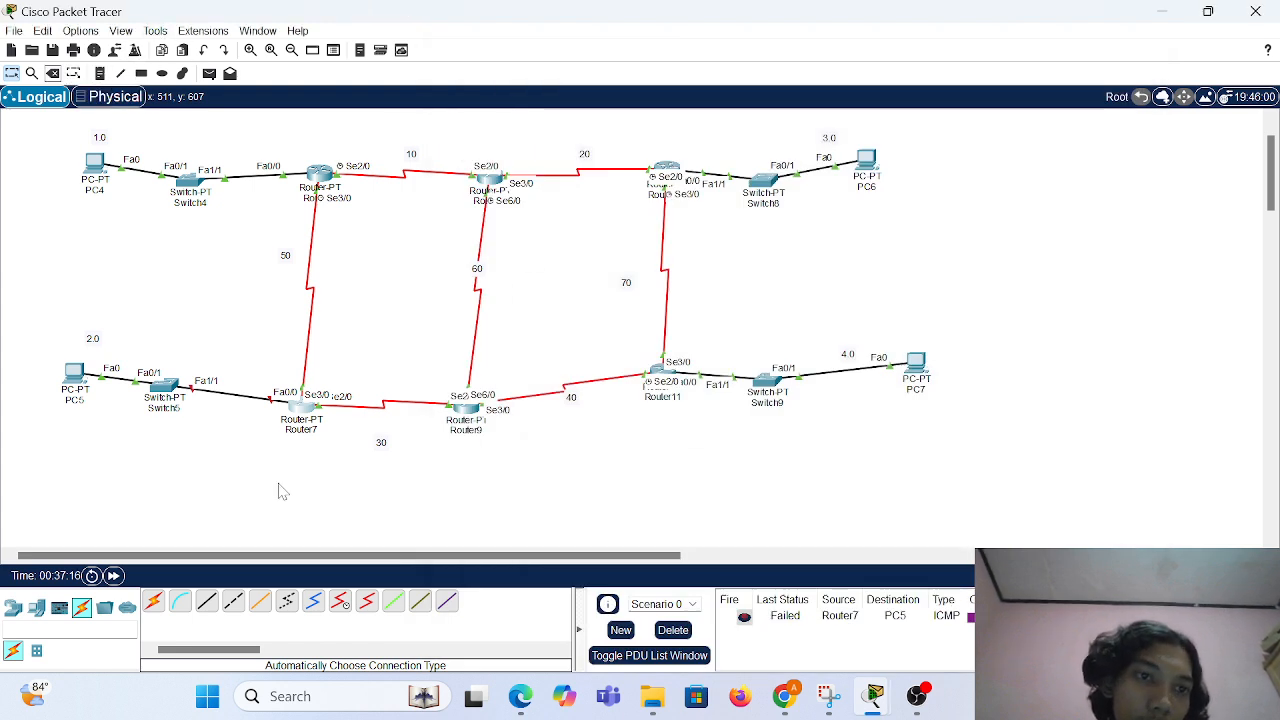
# Delete the cable between Switch5 and Router7.
pyautogui.press('Delete')
pyautogui.click(692, 373)
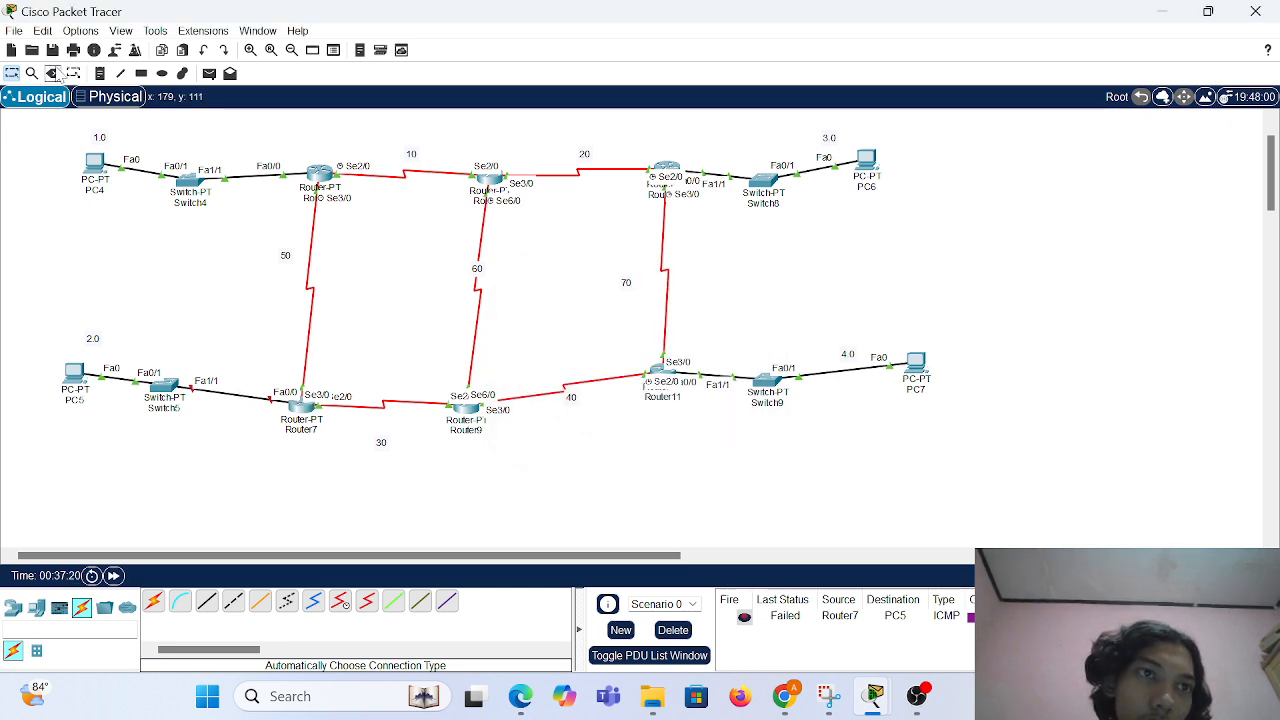
pyautogui.click(52, 73)
pyautogui.click(235, 397)
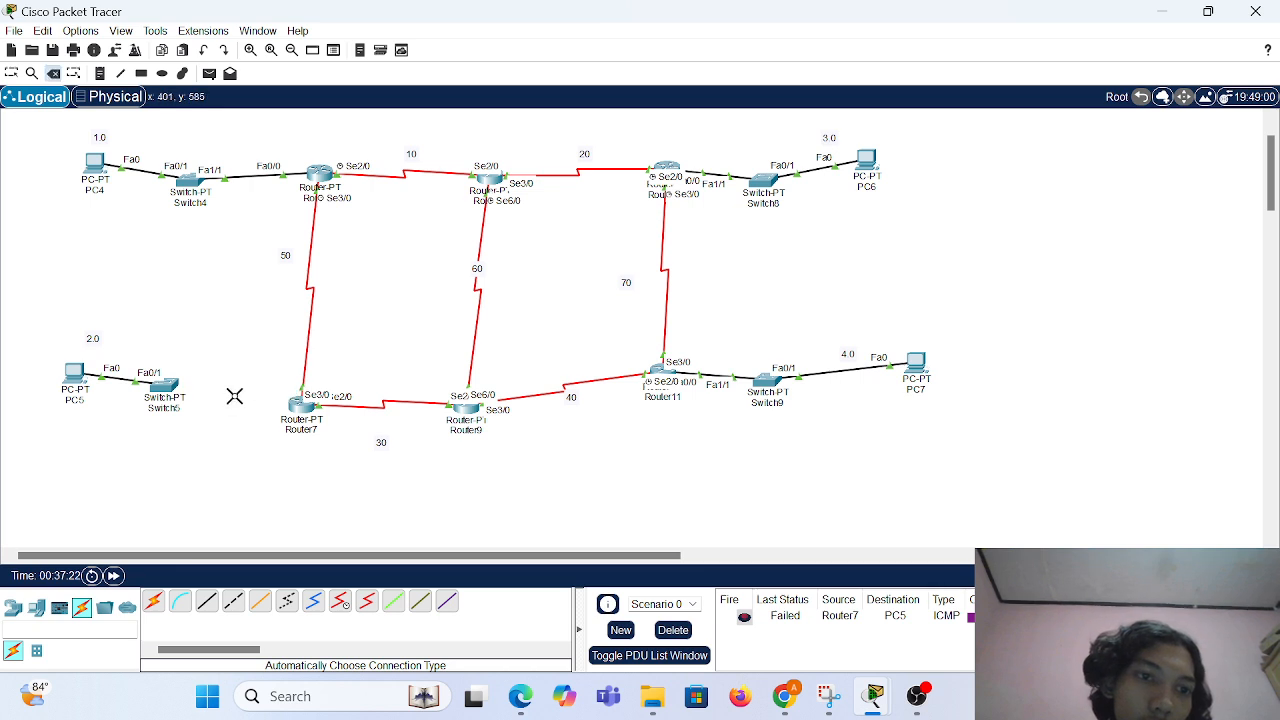
pyautogui.press('Escape')
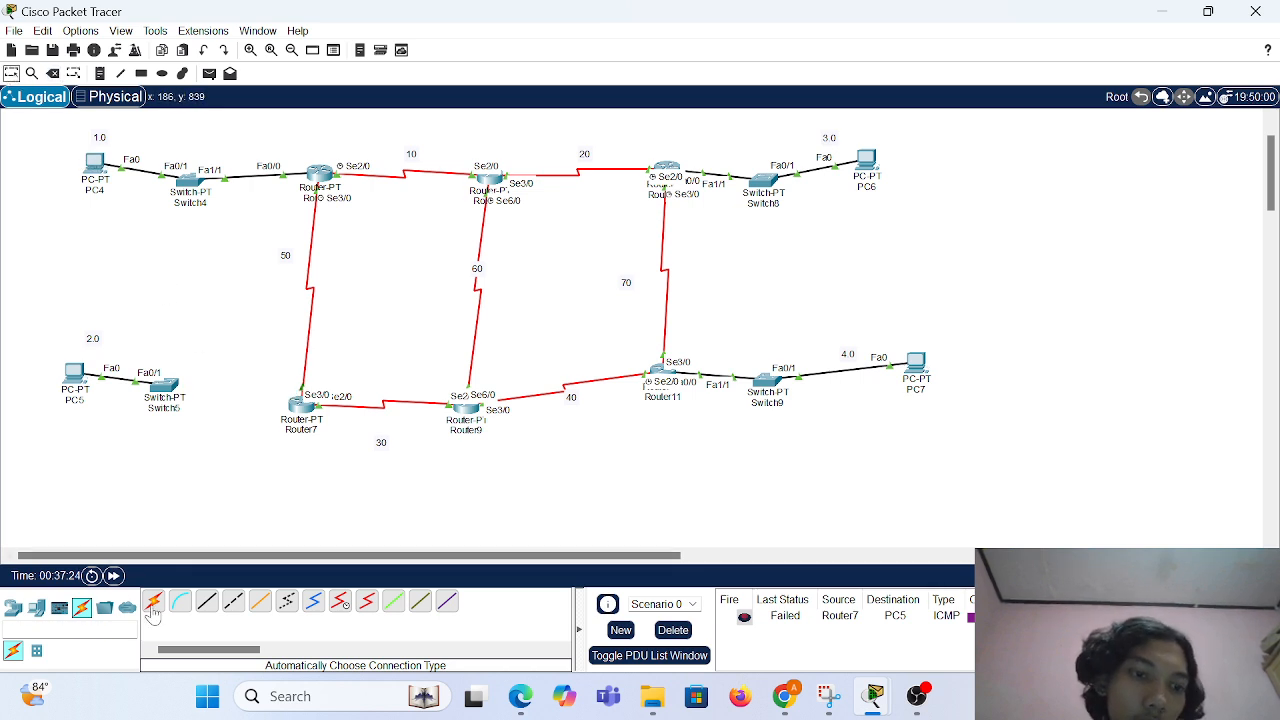
# Connect Router7's FastEthernet1/0 to Switch5's FastEthernet1/1 with a Copper Straight-Through cable.
pyautogui.click(206, 601)
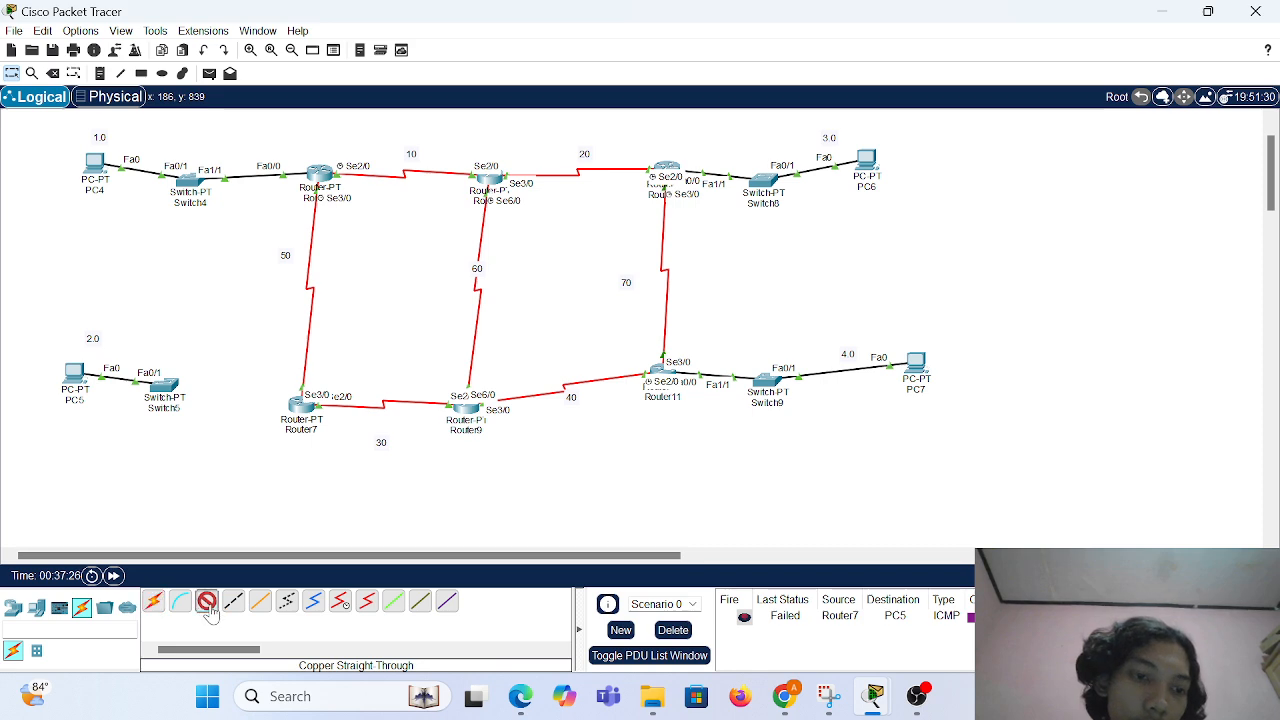
pyautogui.click(304, 407)
pyautogui.click(386, 466)
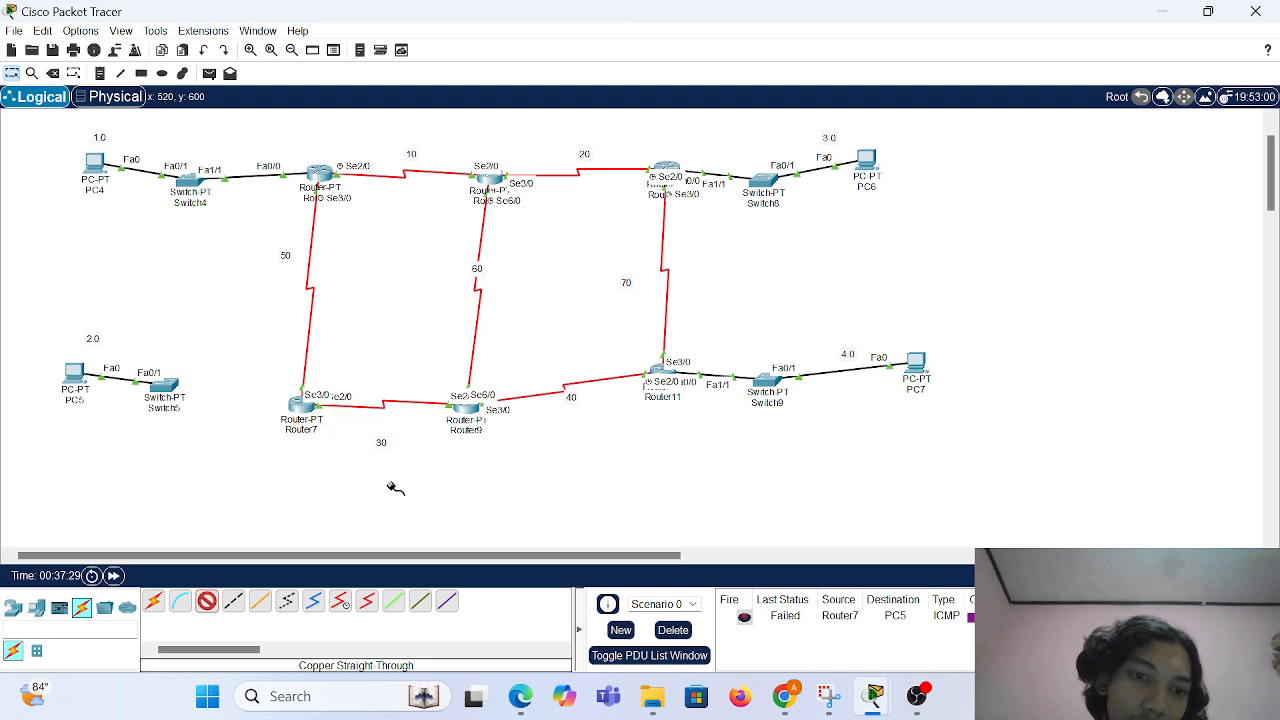
pyautogui.click(176, 389)
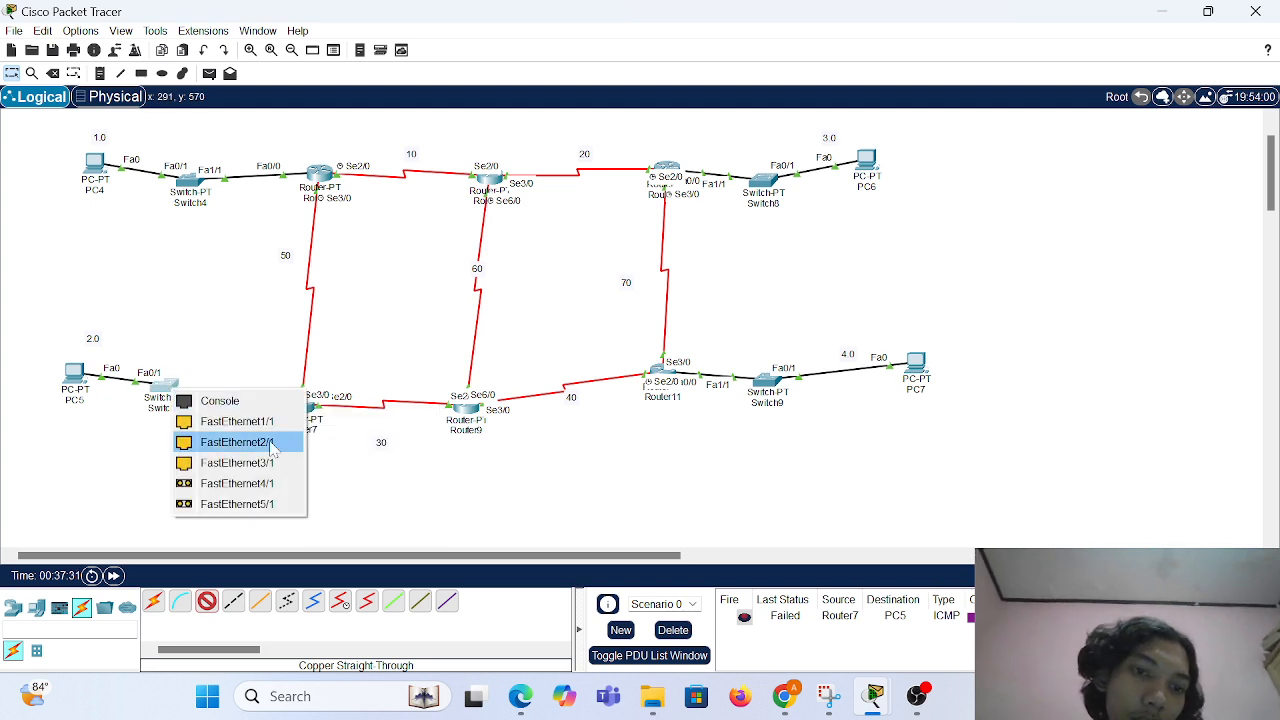
pyautogui.click(272, 430)
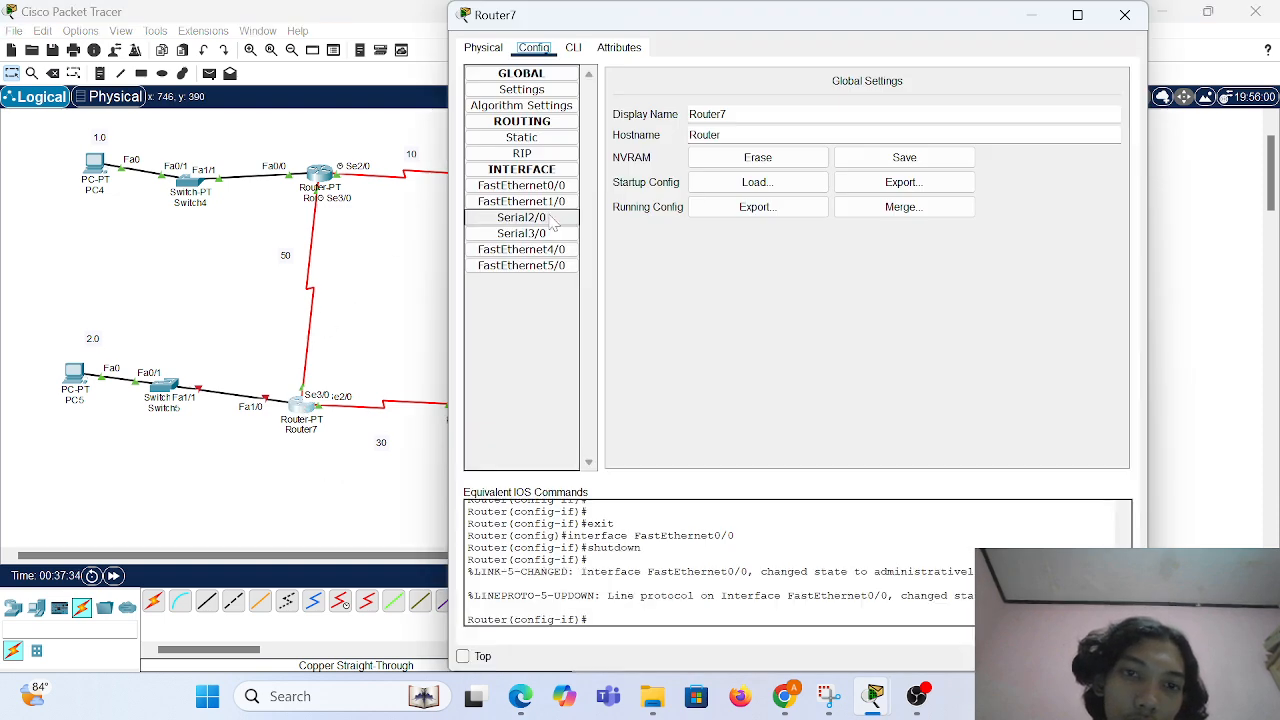
# Try to assign the IPv4 address 192.168.2.1 to Router7's FastEthernet1/0 interface.
pyautogui.click(551, 188)
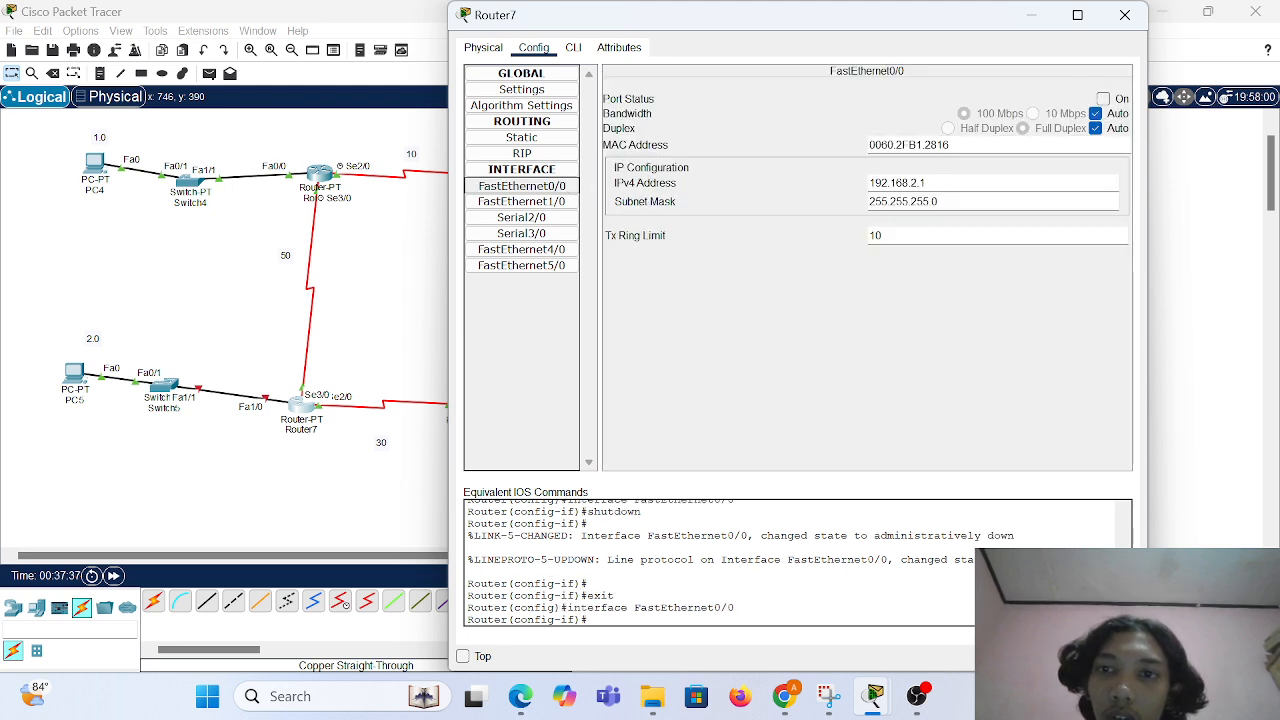
pyautogui.click(546, 202)
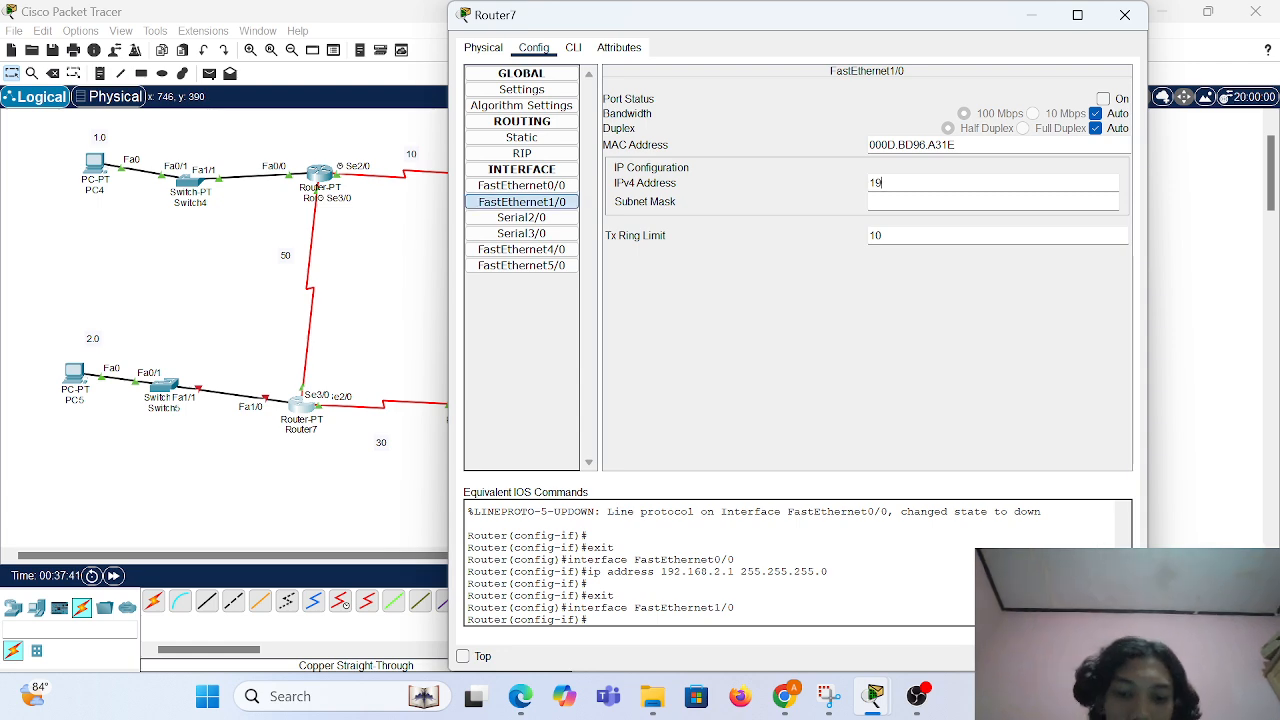
pyautogui.write('192.168.2.1')
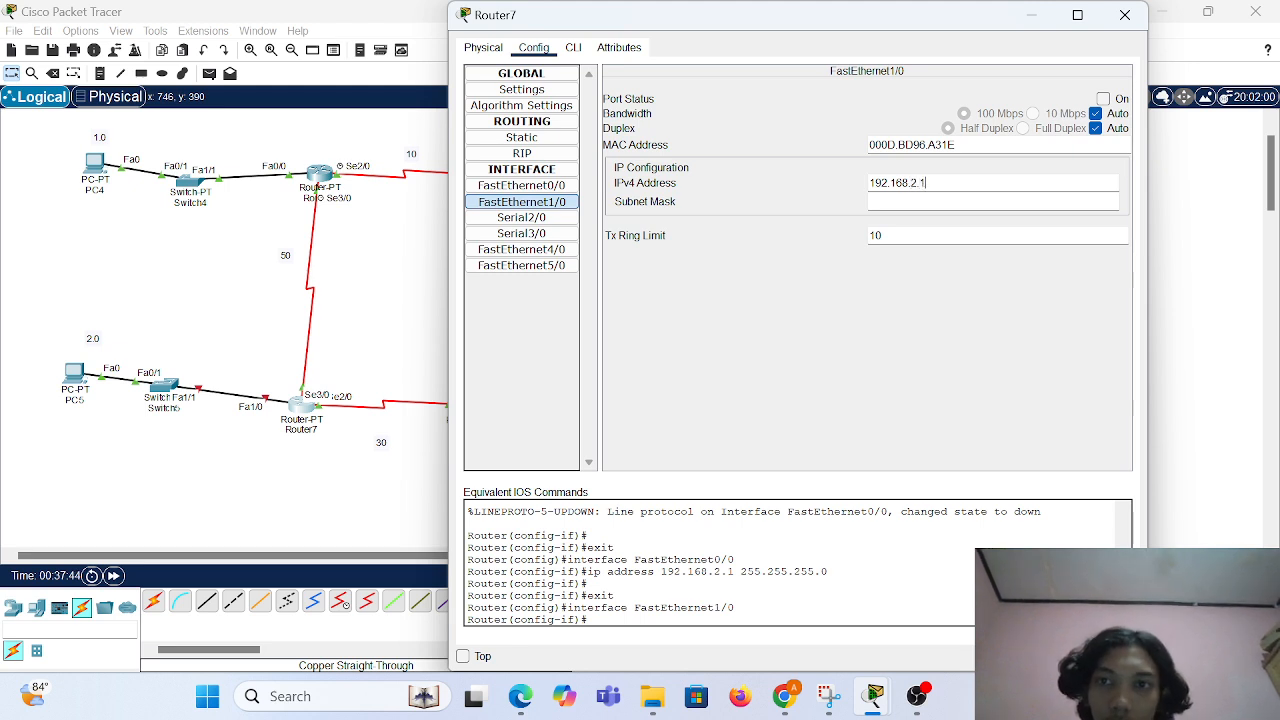
pyautogui.press('Tab')
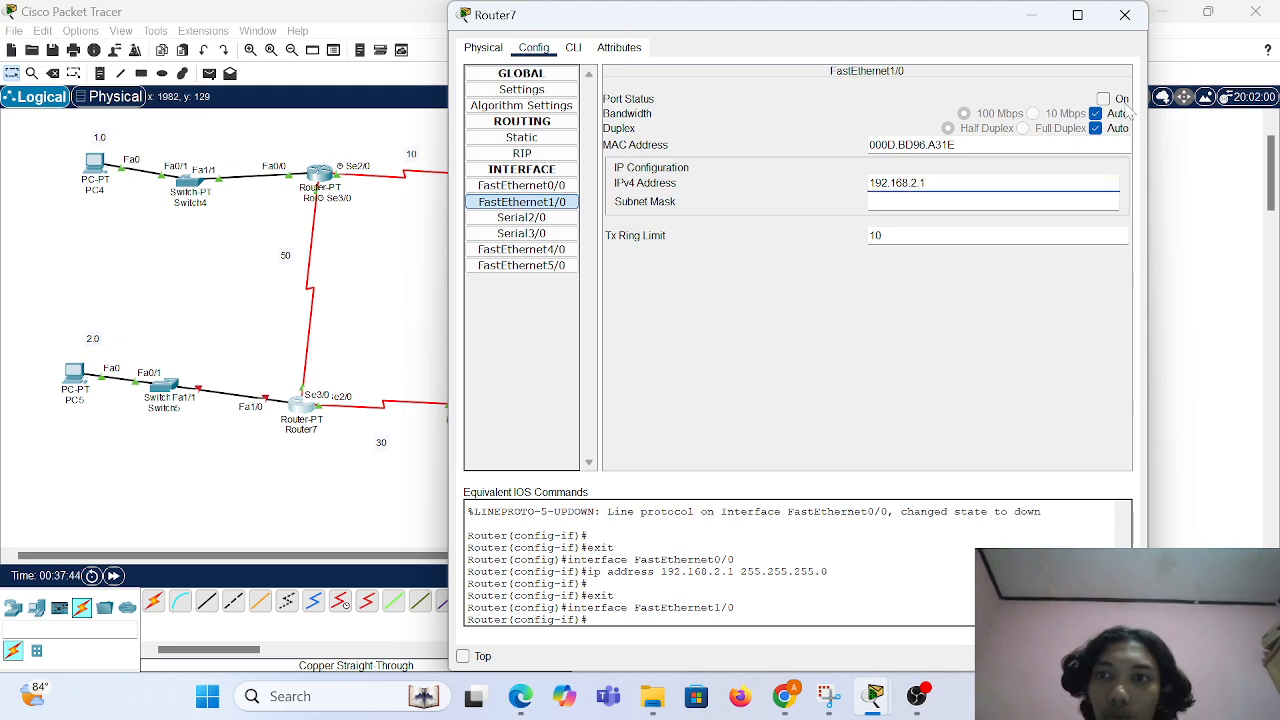
pyautogui.press('Tab')
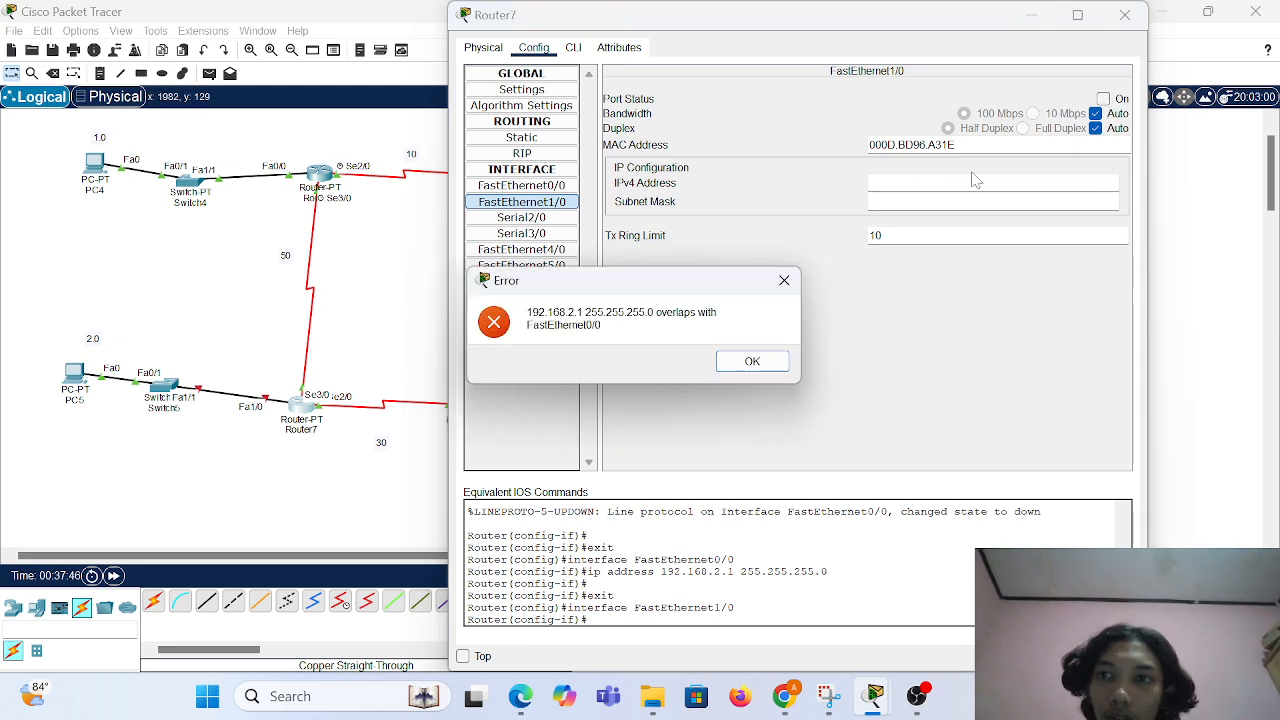
pyautogui.click(785, 281)
# Clear the IPv4 address of Router7's FastEthernet0/0 interface.
pyautogui.click(540, 186)
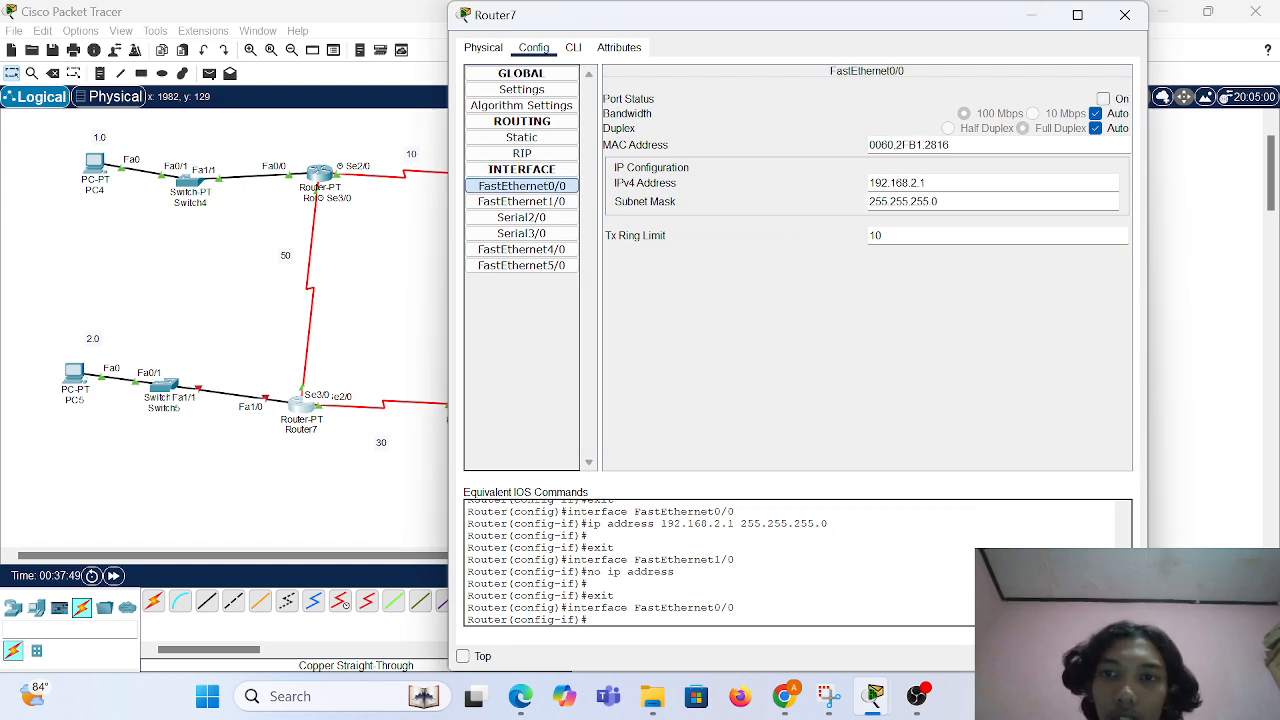
pyautogui.hotkey('ctrl', 'a')
pyautogui.press('BackSpace')
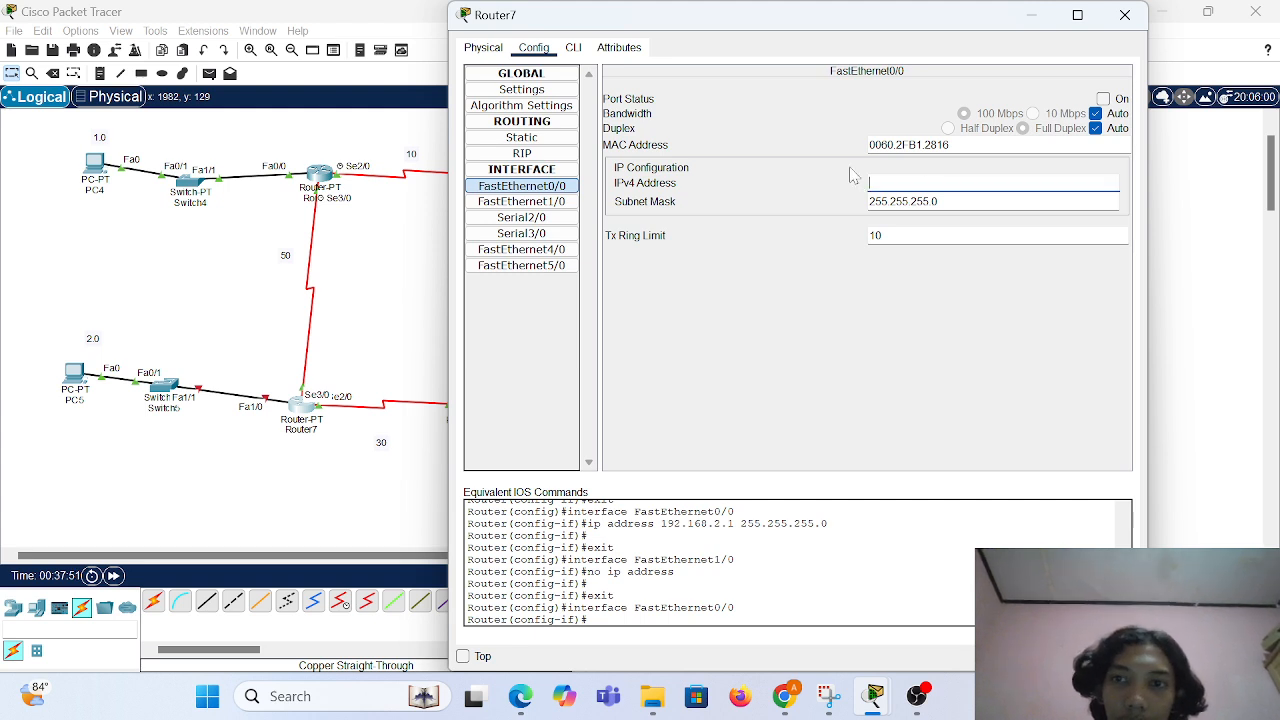
pyautogui.press('Tab')
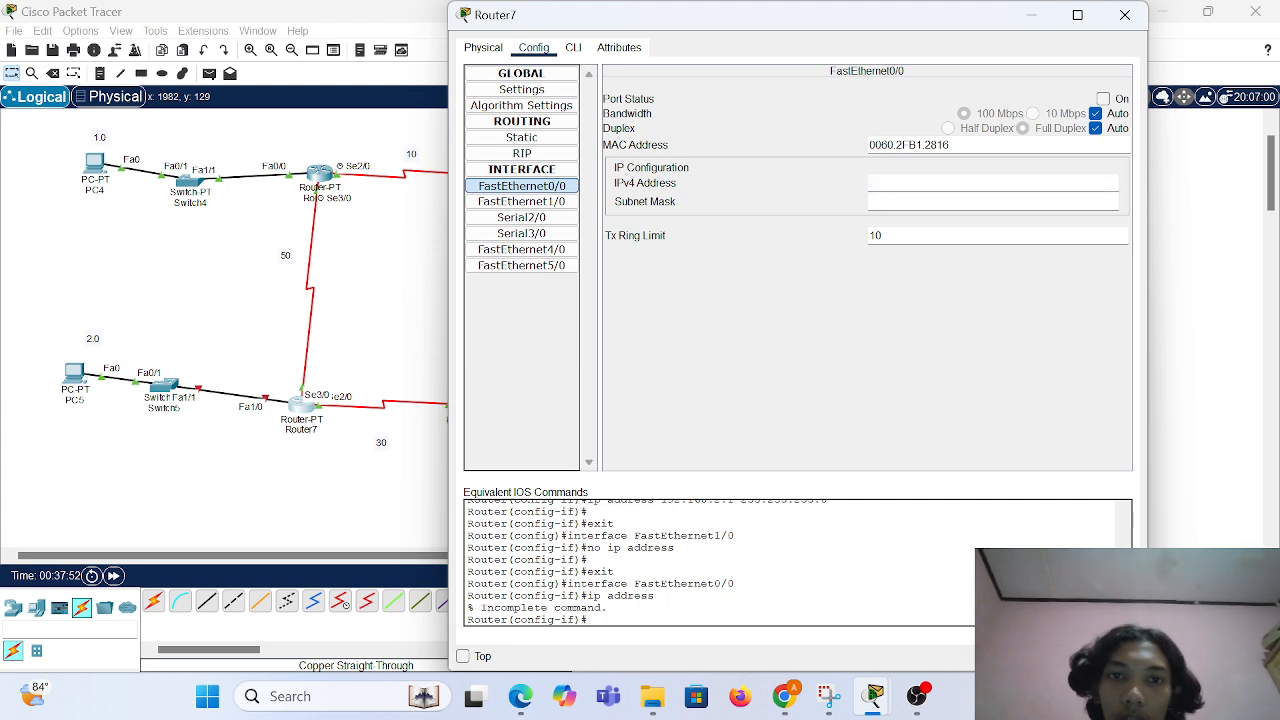
# Set Router7's FastEthernet1/0 to 192.168.2.1 with mask 255.255.255.0, turn its port on and return to the topology.
pyautogui.click(521, 201)
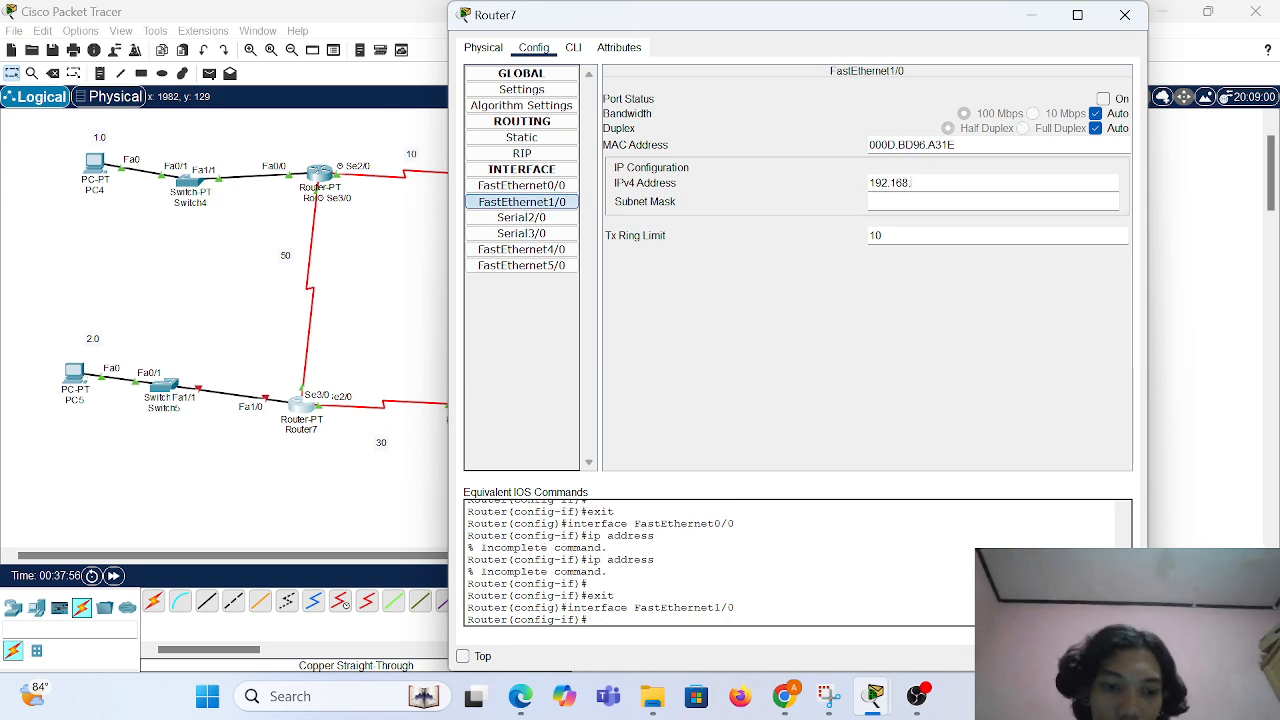
pyautogui.press('Tab')
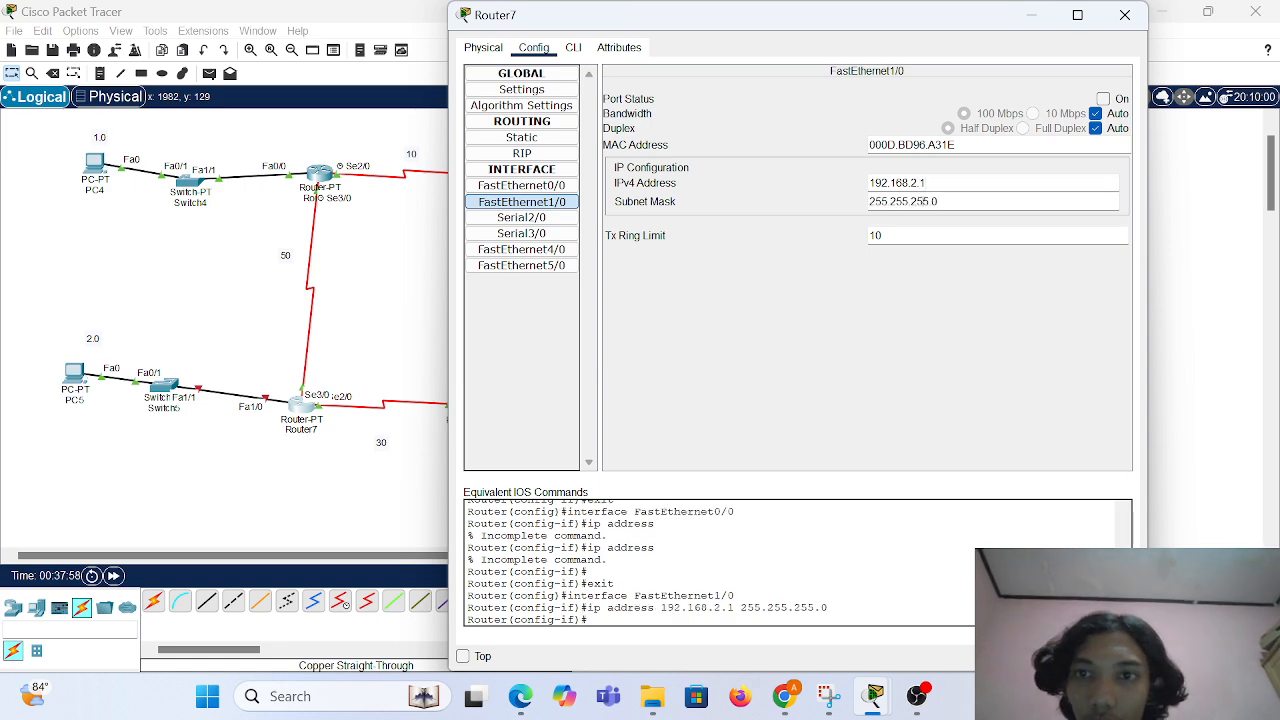
pyautogui.click(1103, 98)
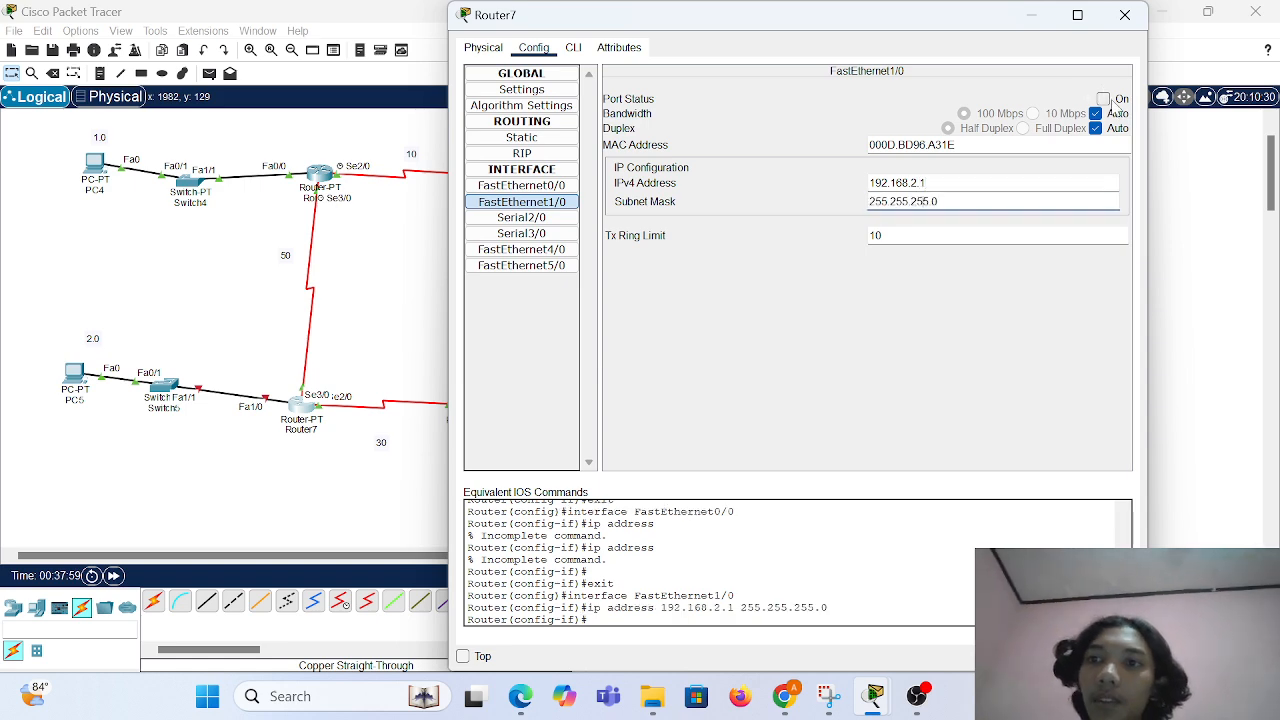
pyautogui.click(1124, 15)
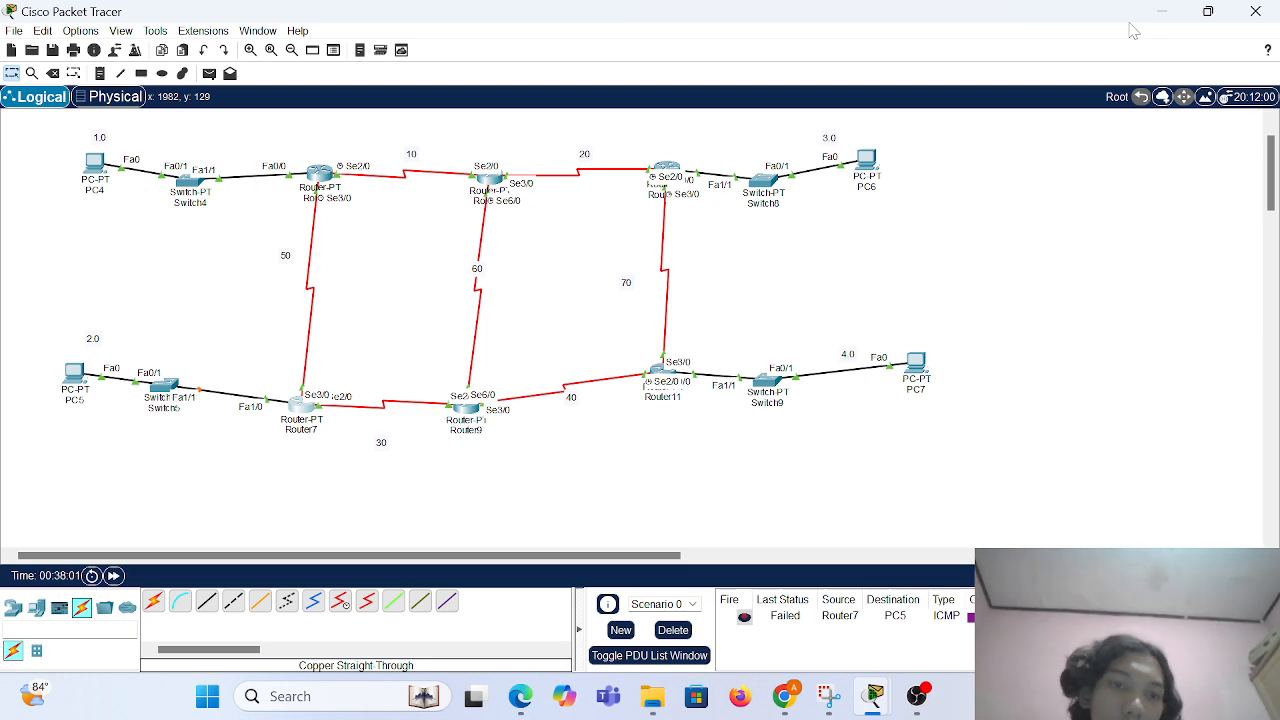
# Test the router links by sending simple PDUs from Router7 to Router9 and from Router6 to Router7.
pyautogui.press('p')
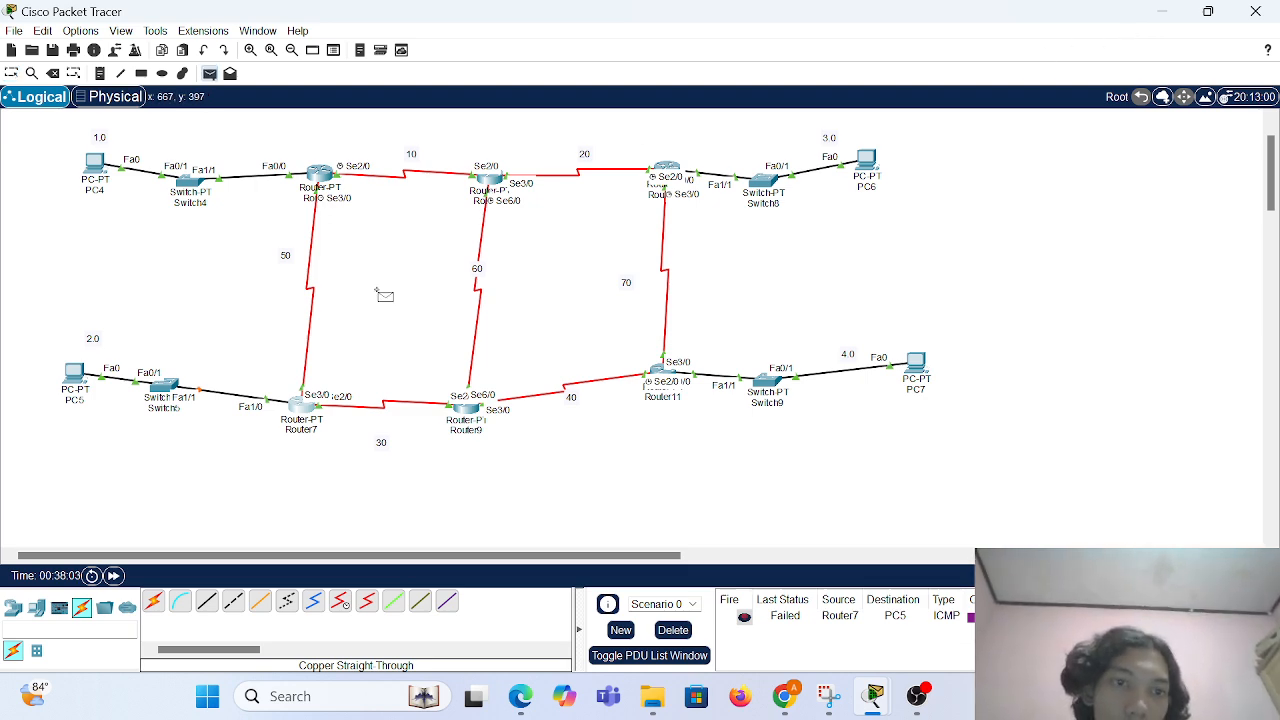
pyautogui.click(302, 405)
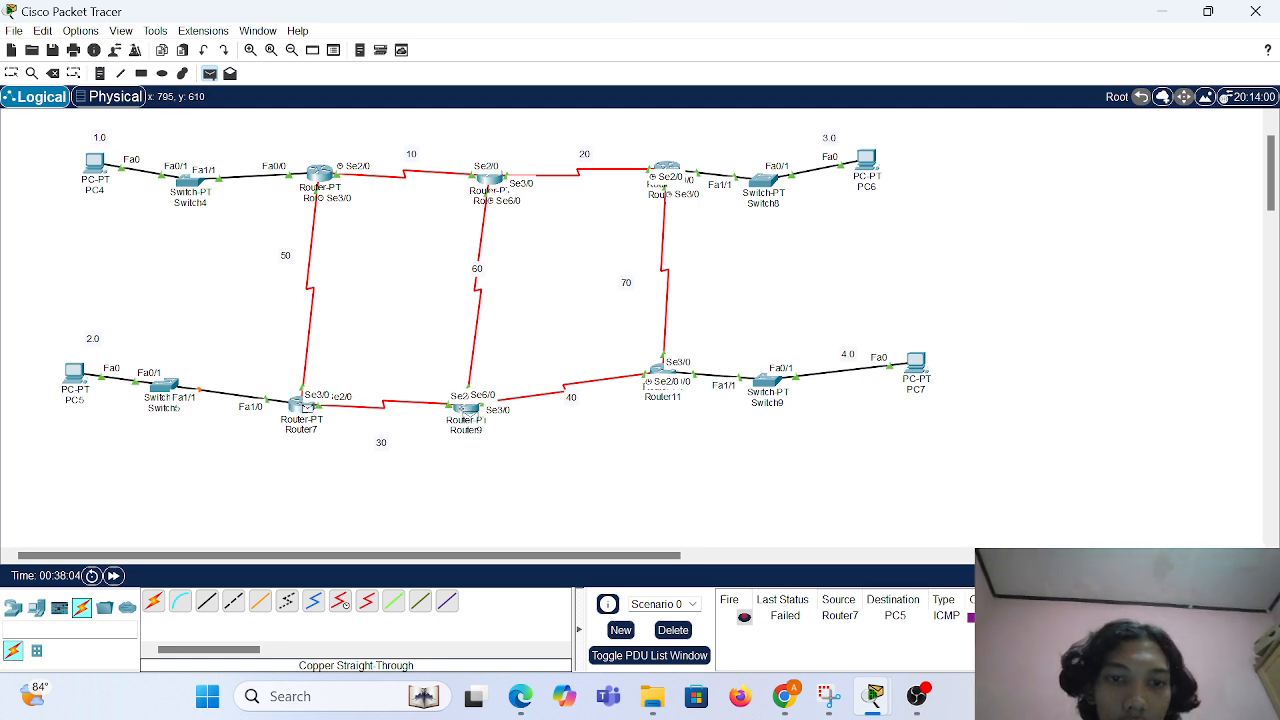
pyautogui.click(478, 411)
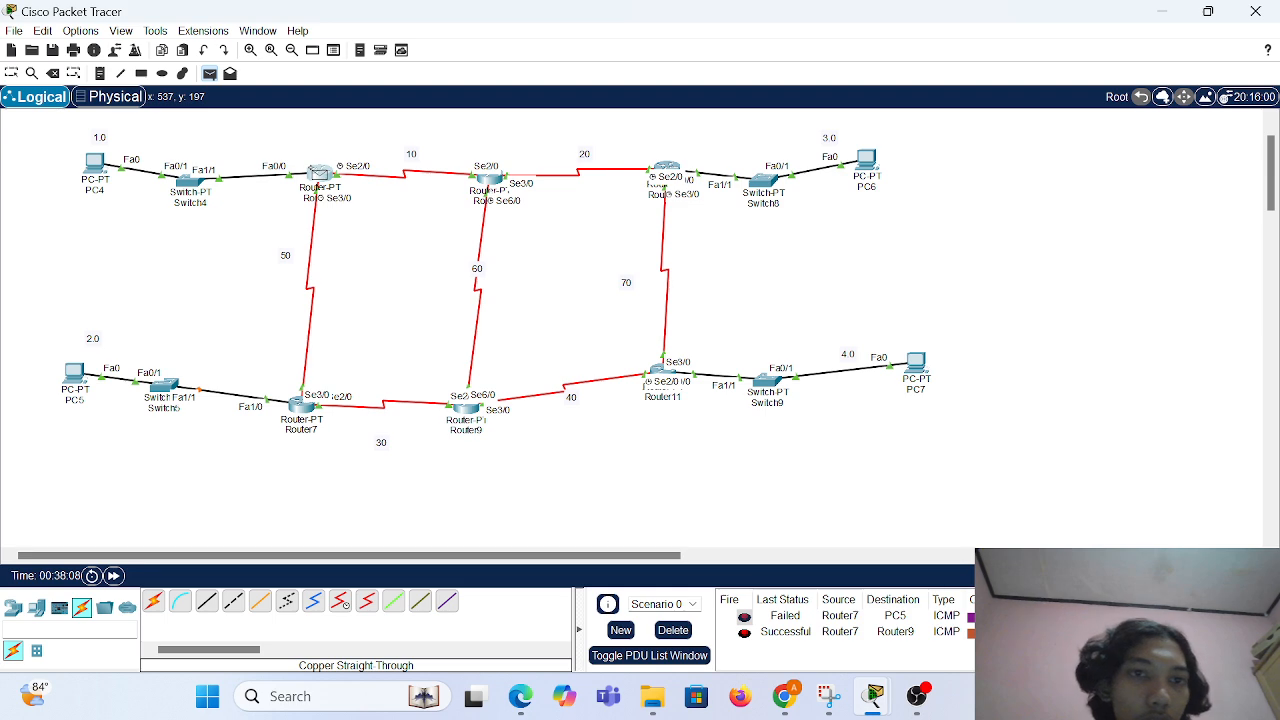
pyautogui.click(312, 405)
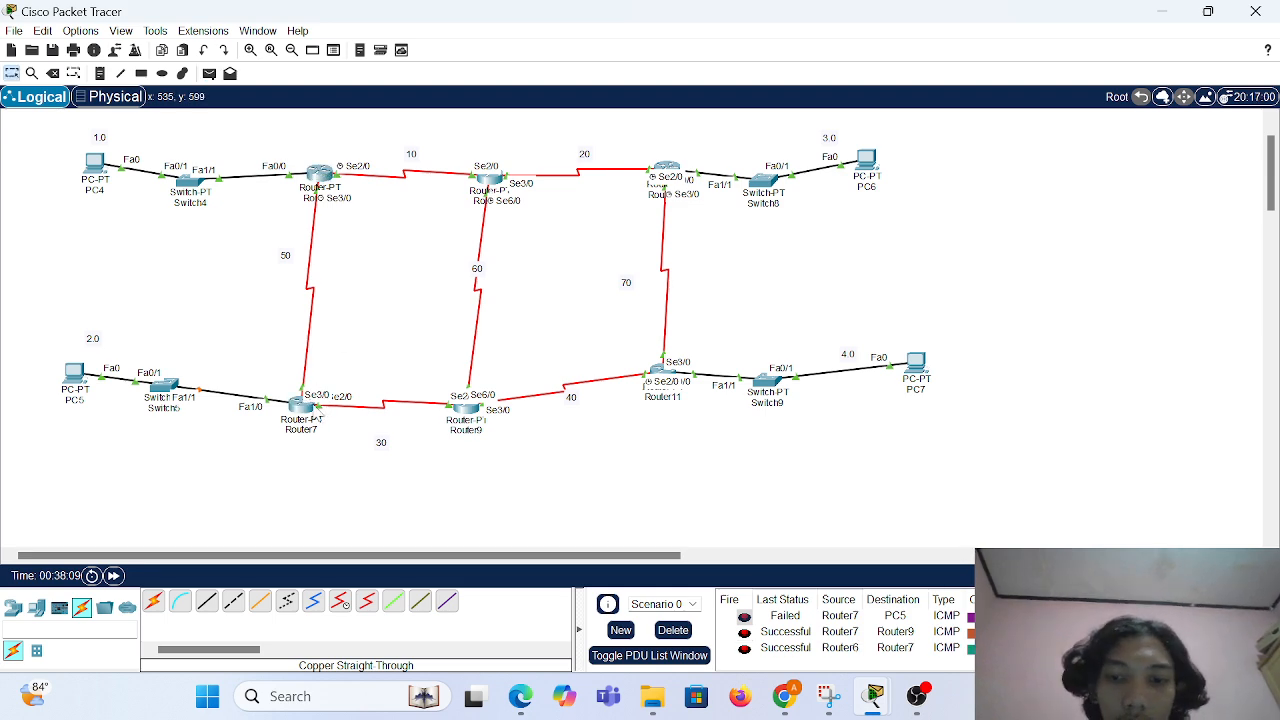
pyautogui.press('Escape')
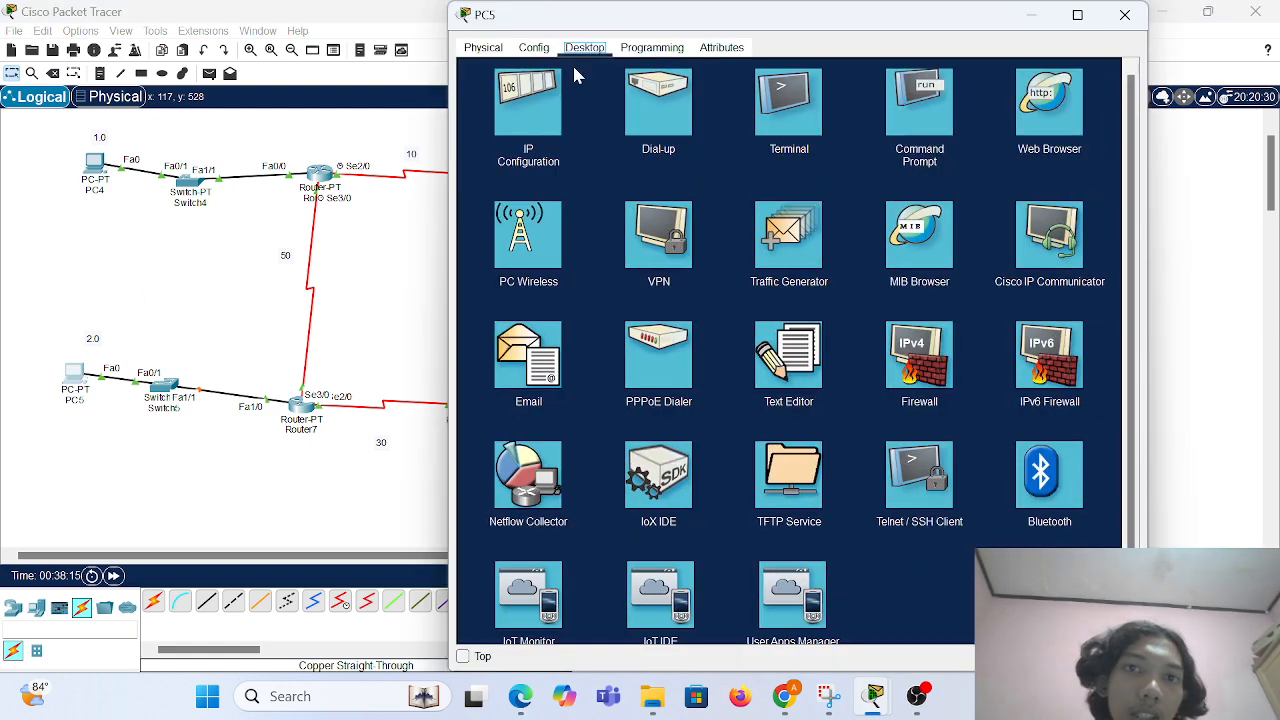
# Correct PC5's IPv4 address to 192.168.2.2 and return to the topology.
pyautogui.click(550, 95)
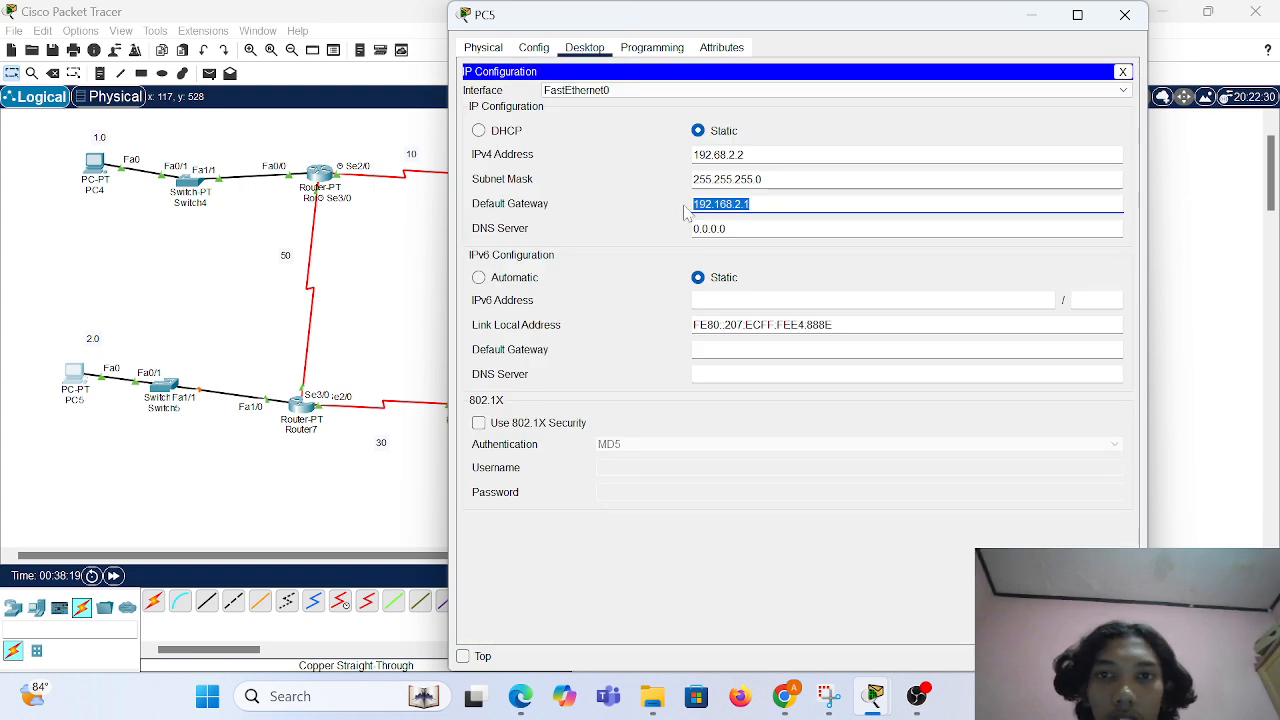
pyautogui.click(712, 155)
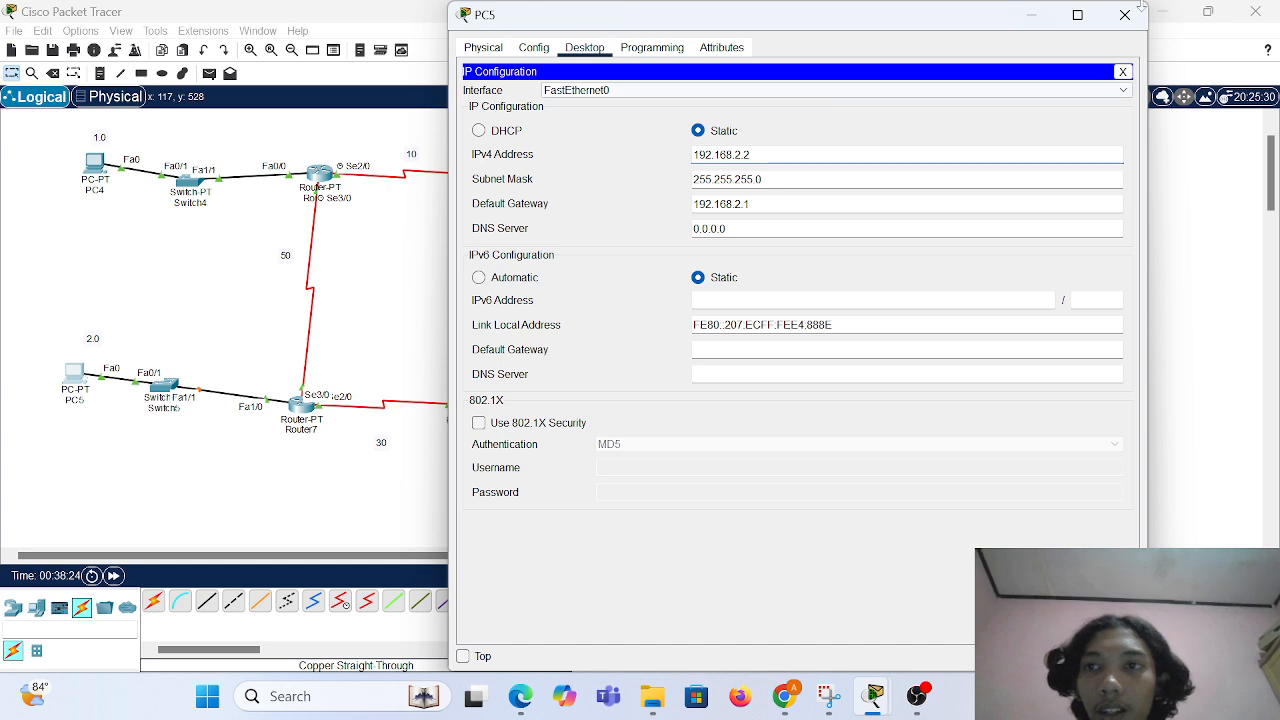
pyautogui.click(1145, 24)
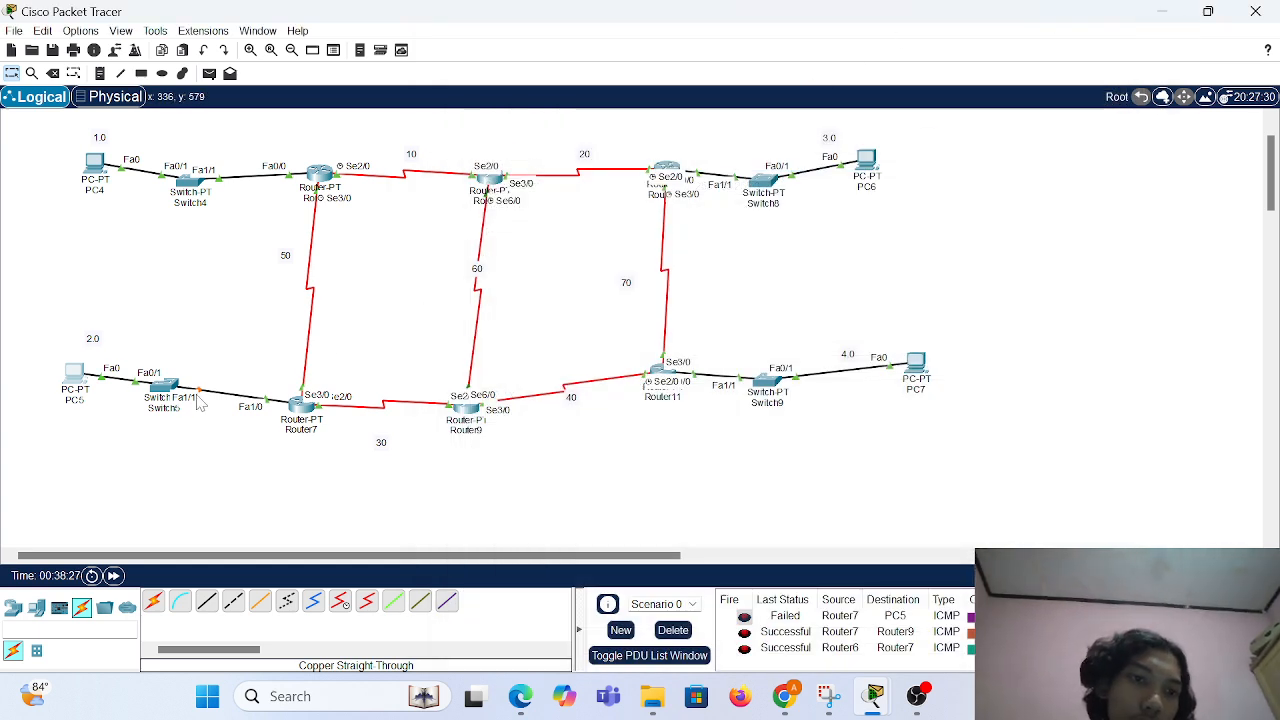
# Send a simple PDU from PC4 to PC5, fire it again and clear the scenario's PDU list.
pyautogui.scroll(3, 217, 397)
pyautogui.scroll(-3, 217, 397)
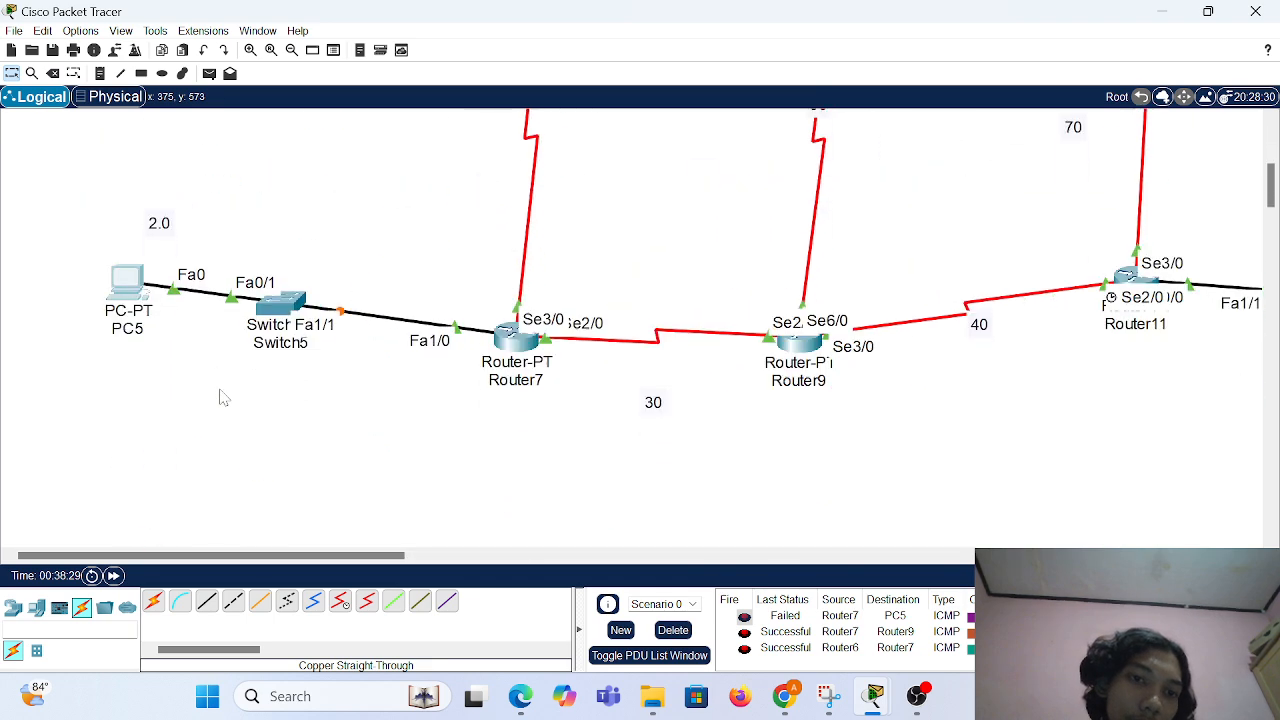
pyautogui.scroll(-3, 330, 346)
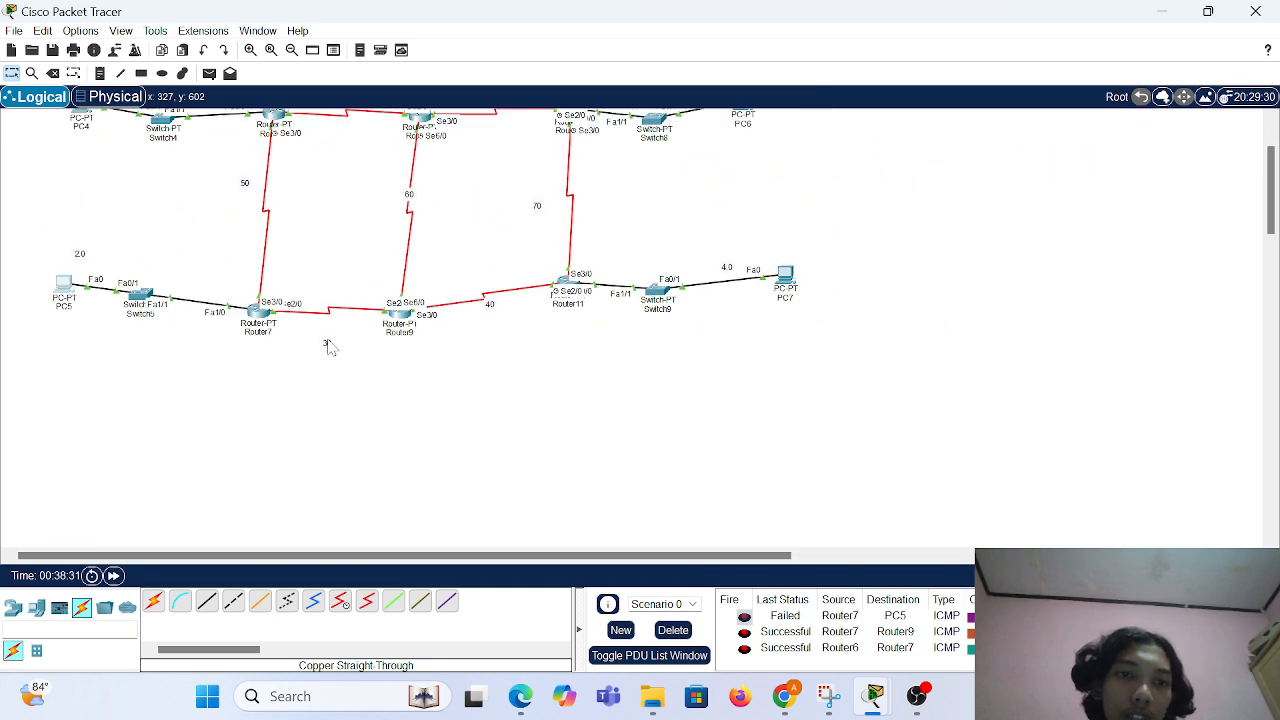
pyautogui.scroll(2, 331, 346)
pyautogui.press('p')
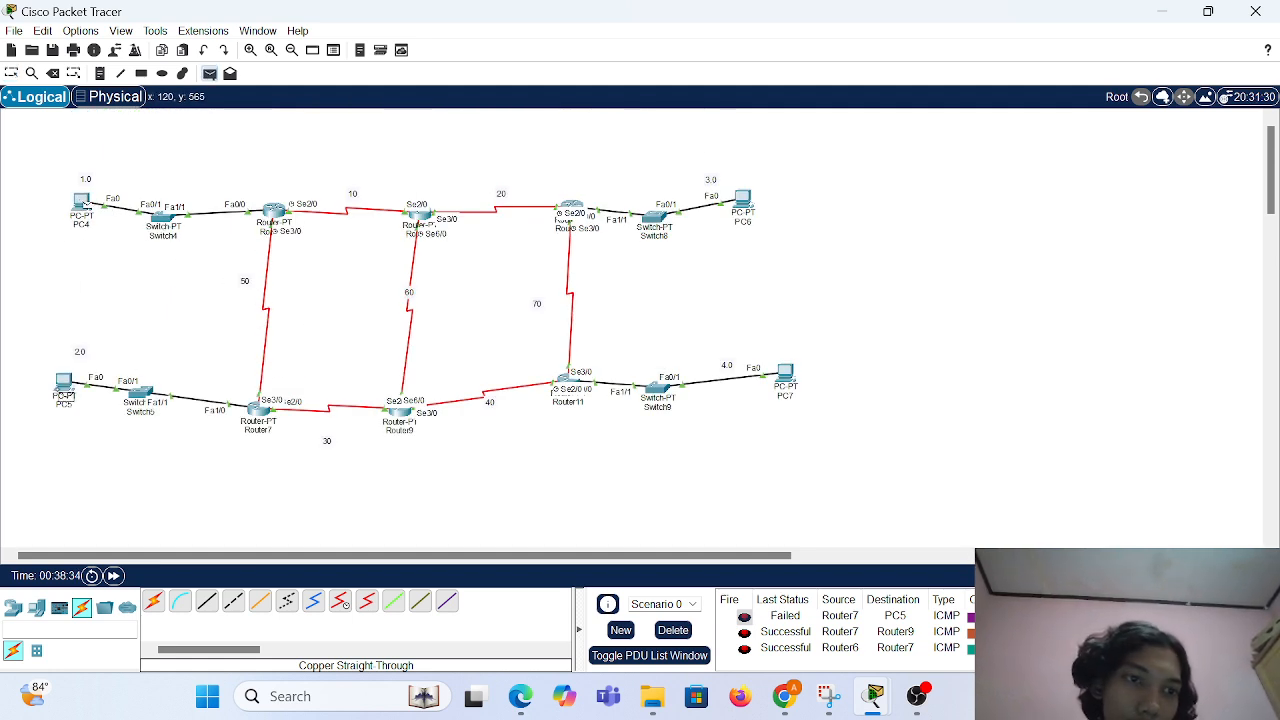
pyautogui.click(64, 385)
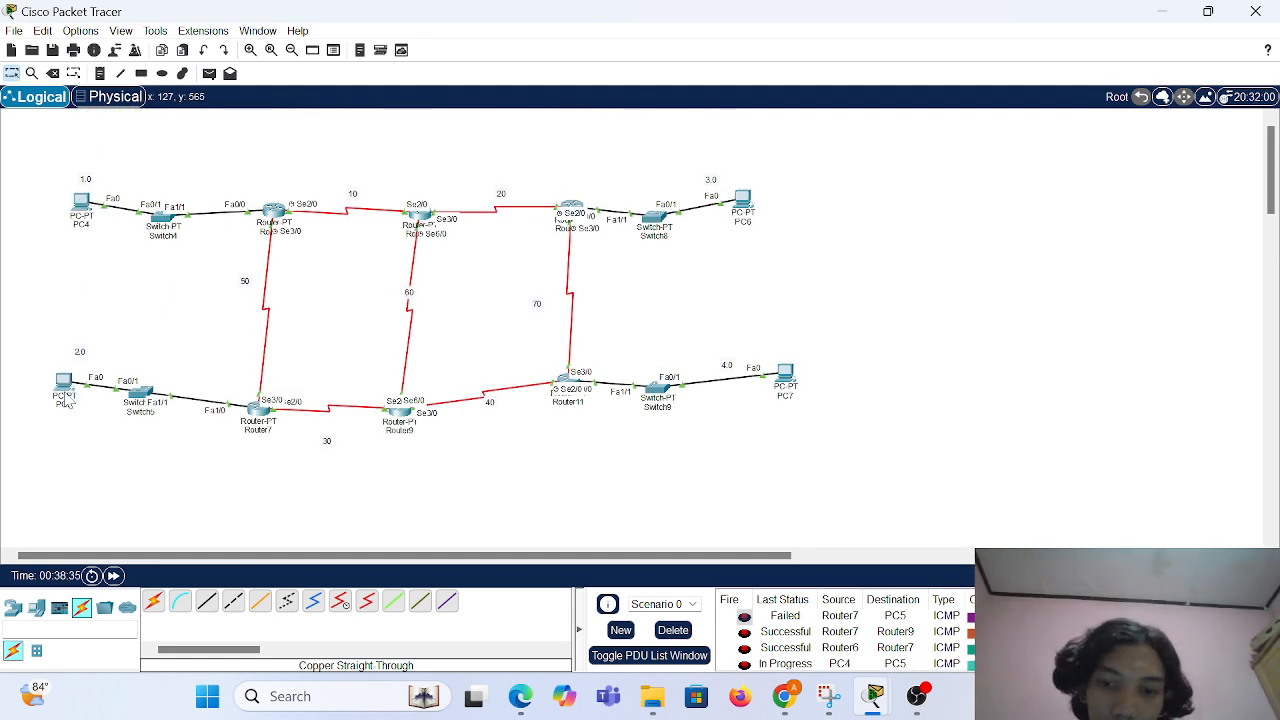
pyautogui.doubleClick(747, 665)
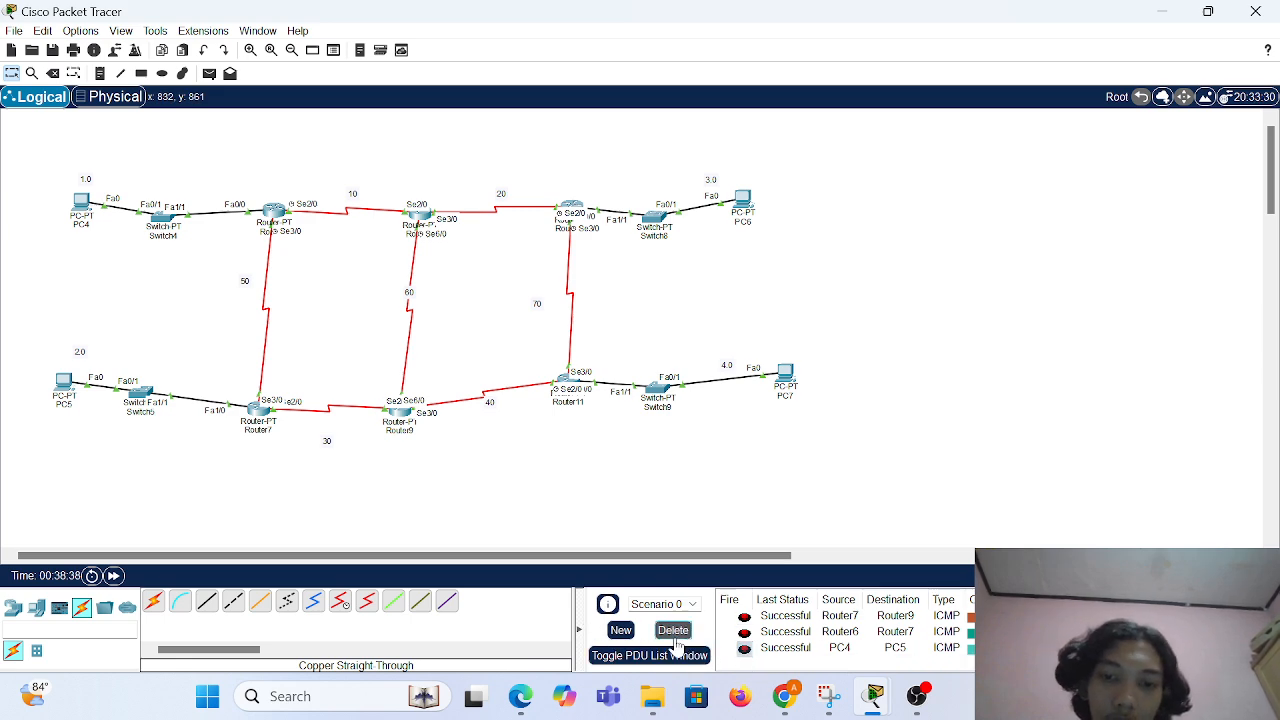
pyautogui.click(673, 630)
# Test PC4's connectivity with simple PDUs to PC5, PC6 and PC7, and clear the scenario's PDU list.
pyautogui.press('p')
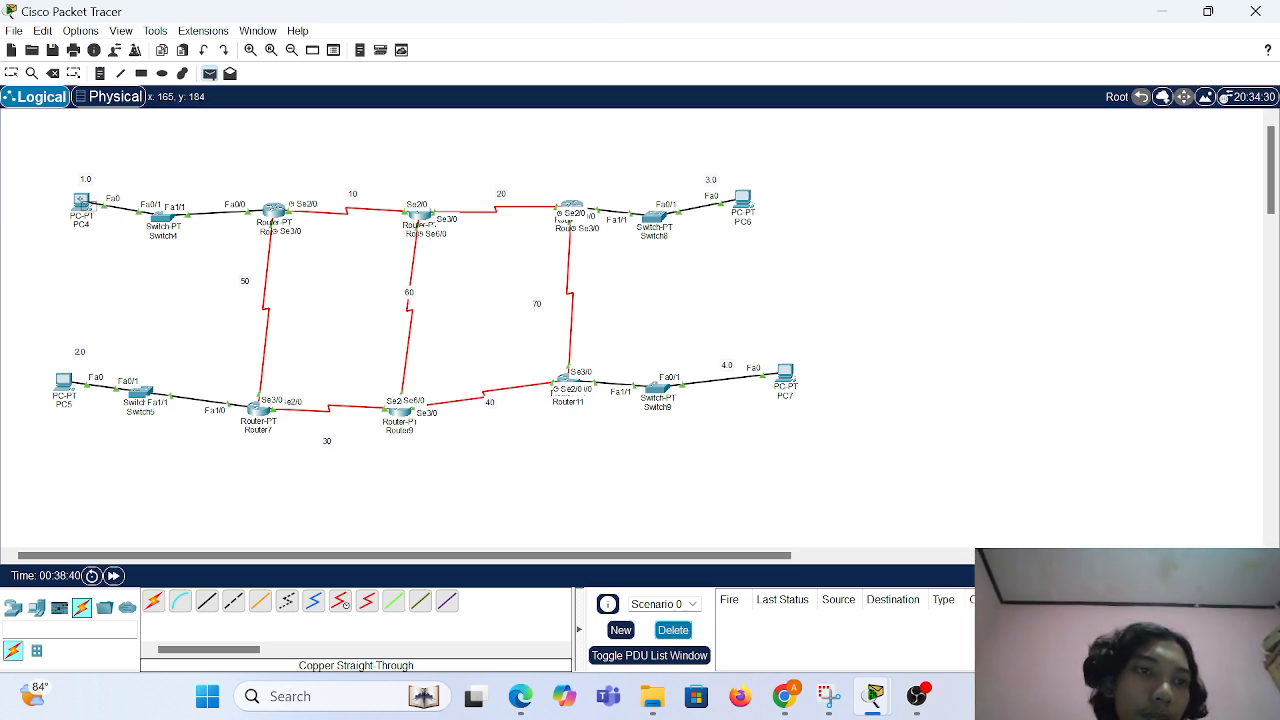
pyautogui.click(84, 202)
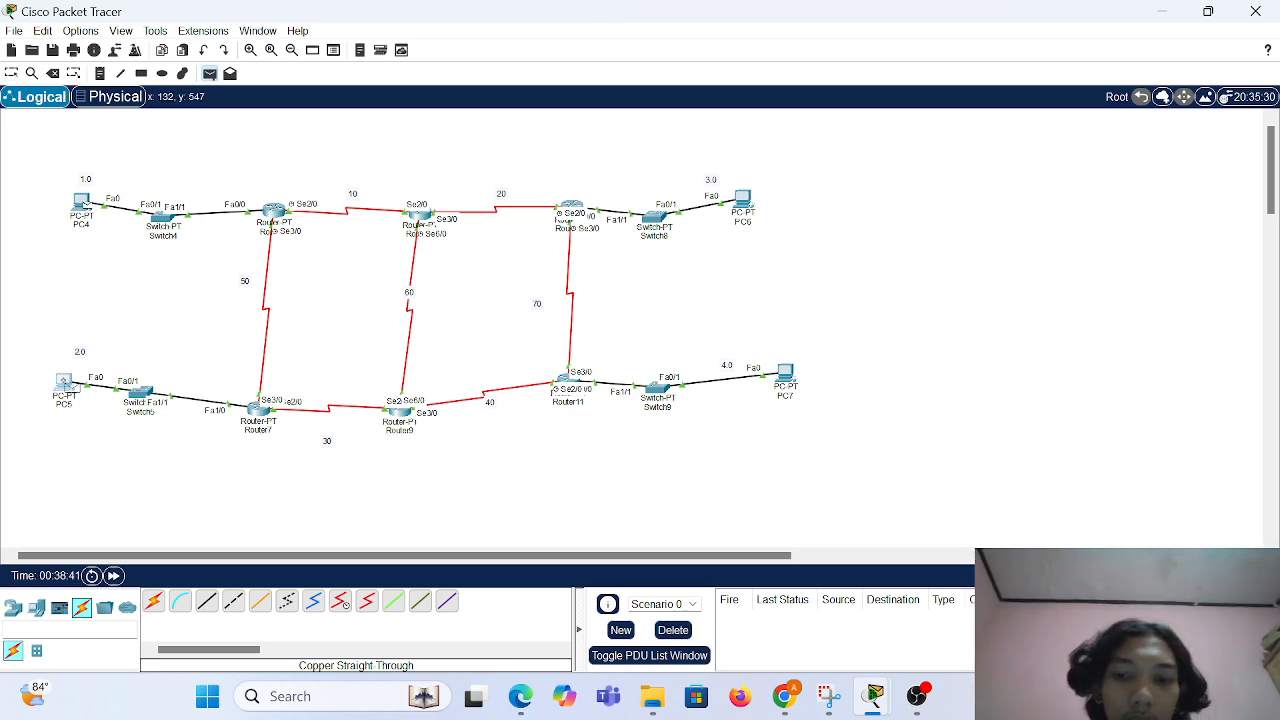
pyautogui.click(64, 382)
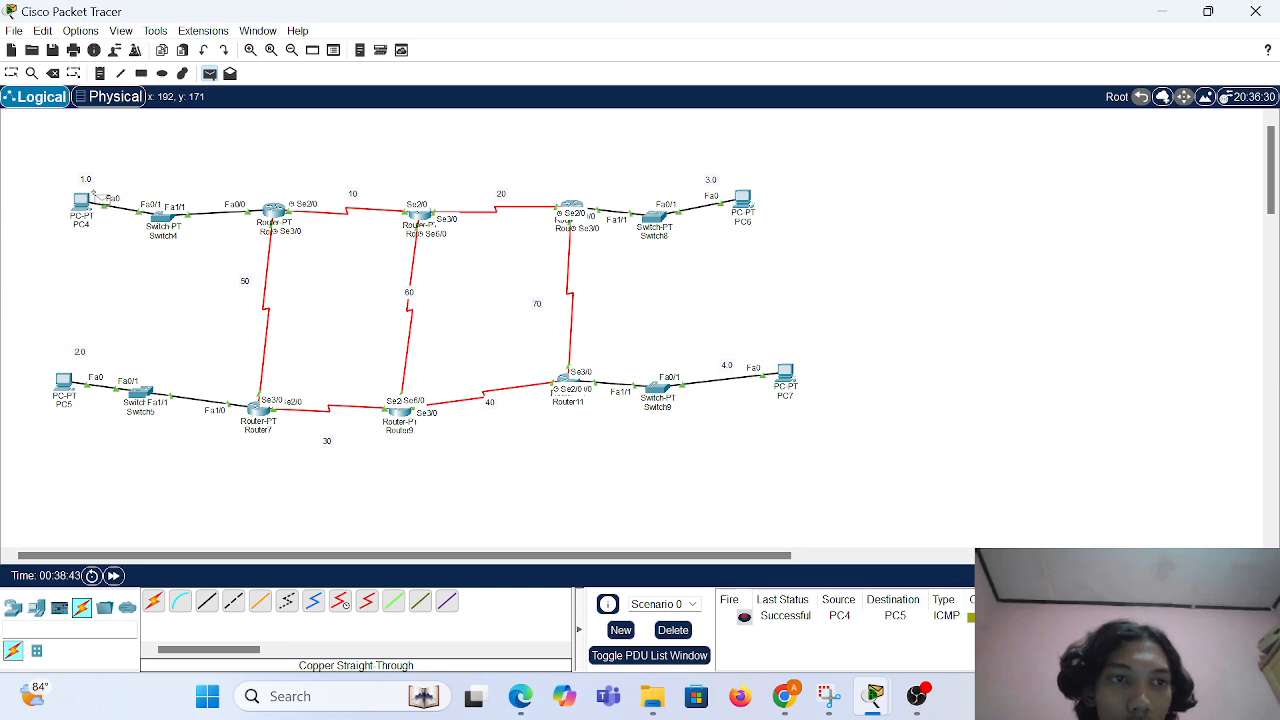
pyautogui.click(86, 200)
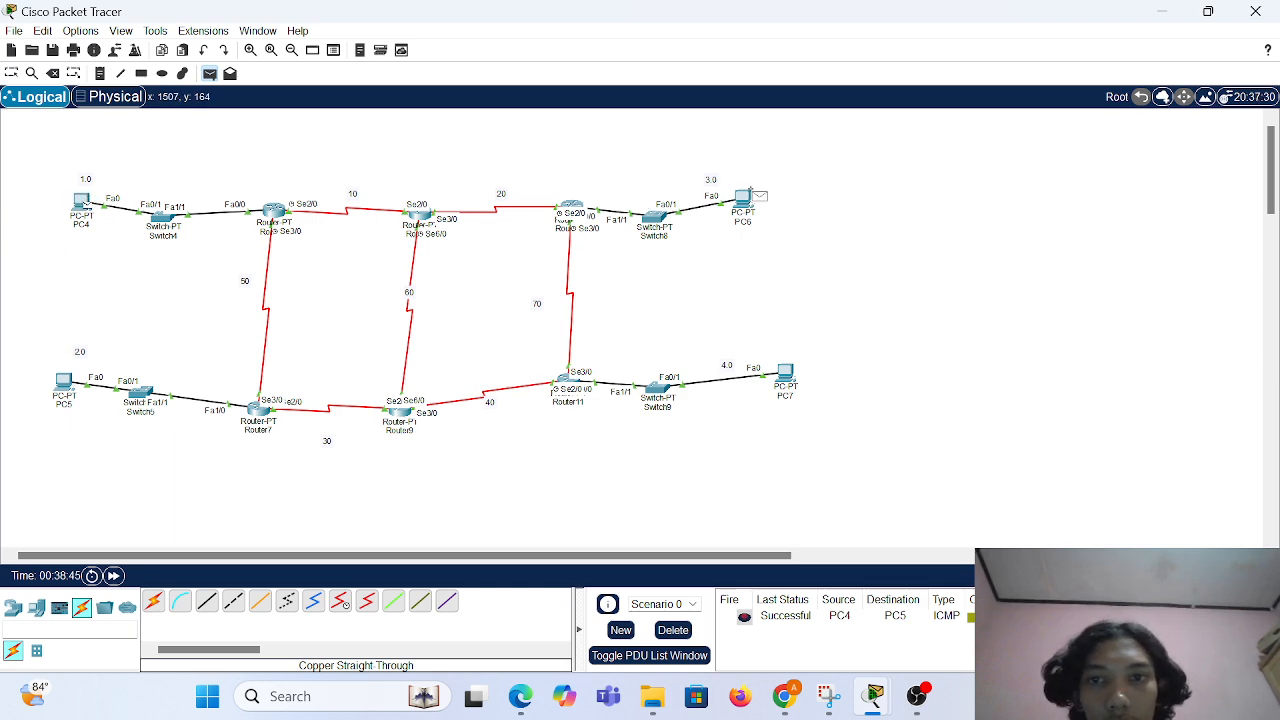
pyautogui.click(750, 202)
pyautogui.press('p')
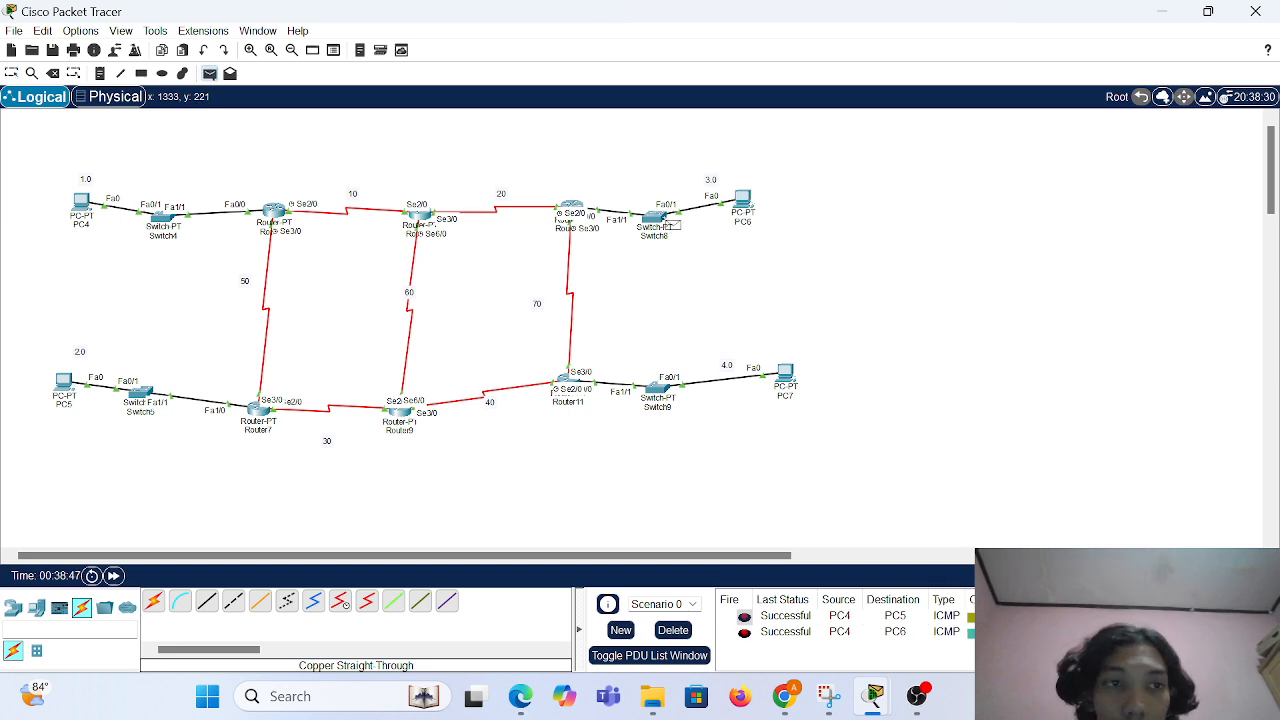
pyautogui.click(79, 203)
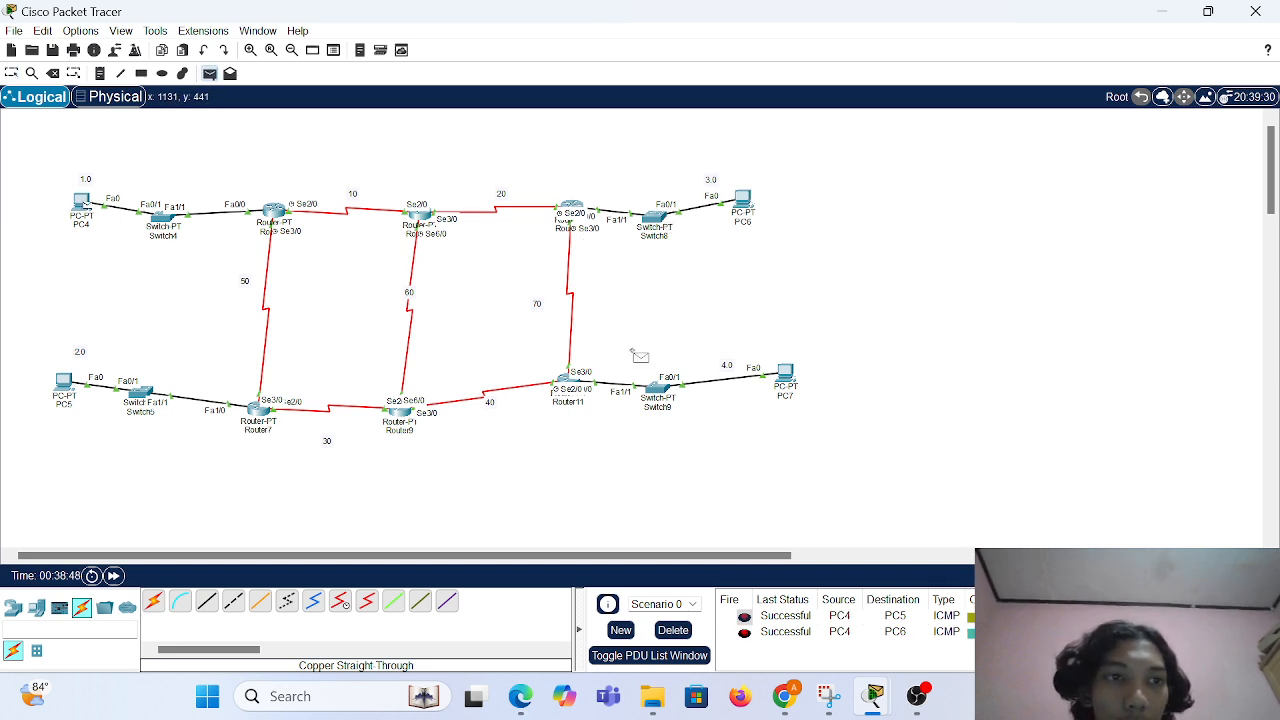
pyautogui.click(788, 380)
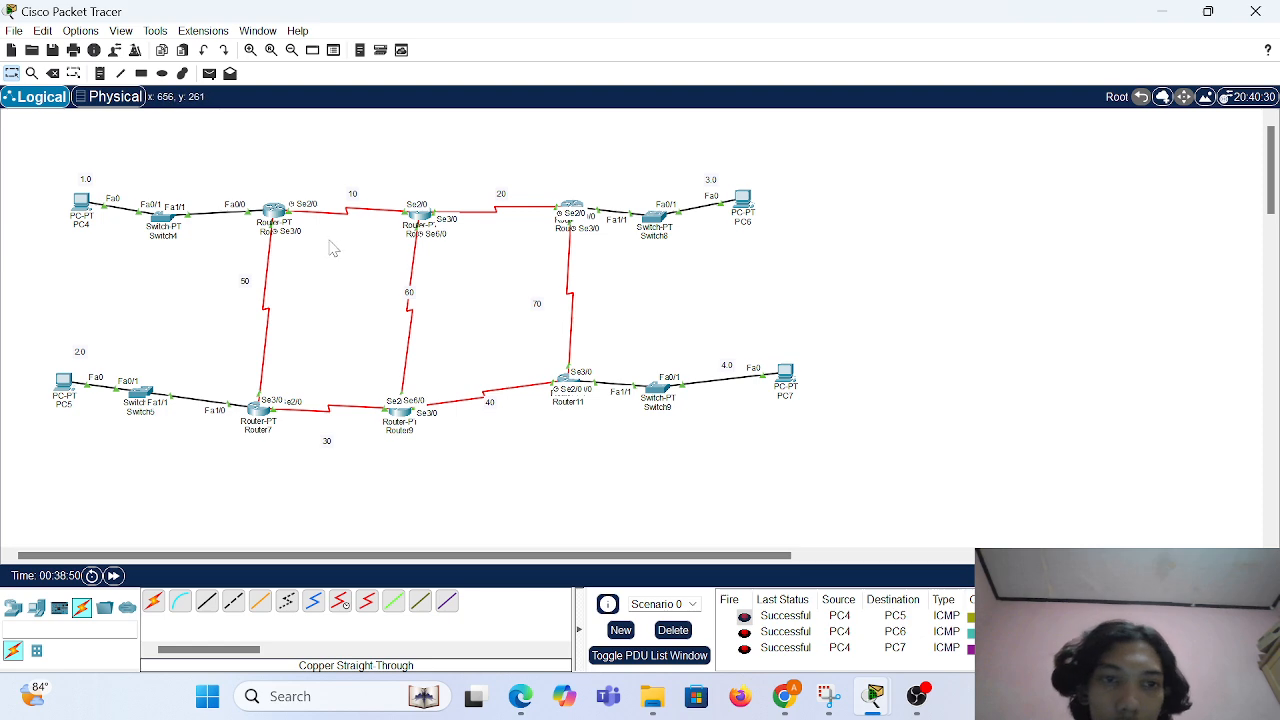
pyautogui.click(686, 631)
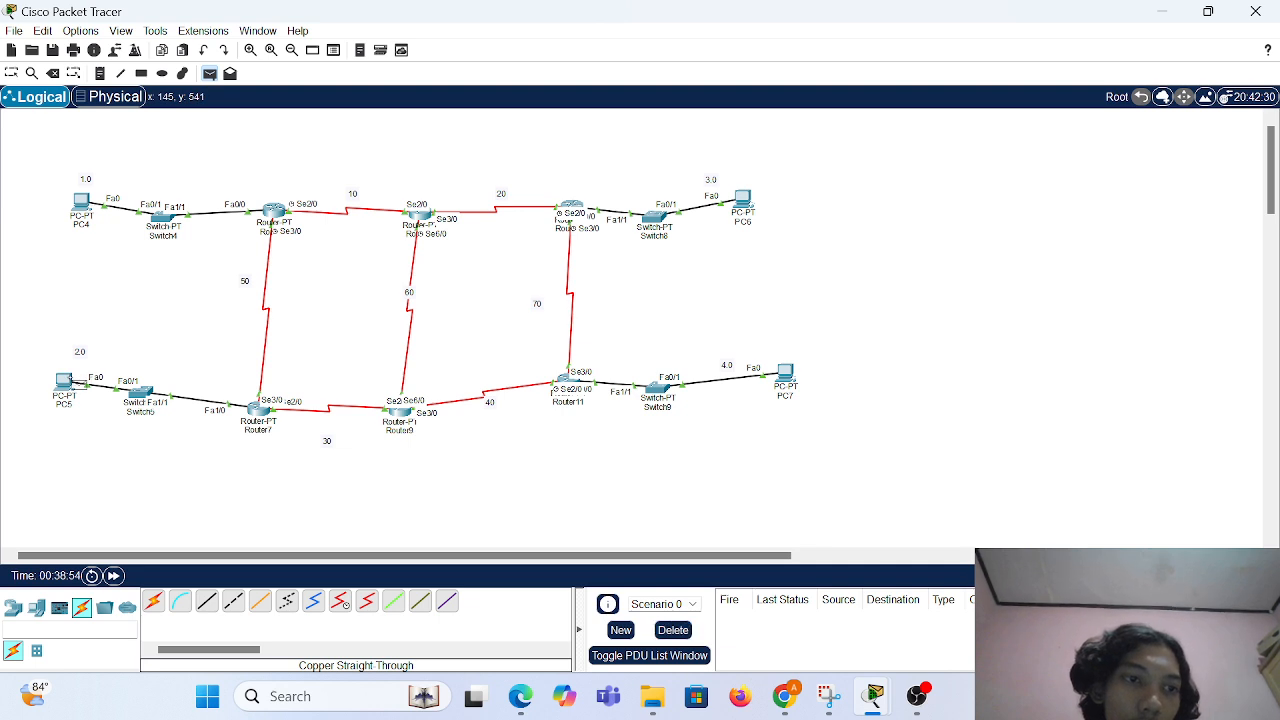
# Test PC5's connectivity with simple PDUs to PC6 and PC7, and clear the scenario's PDU list.
pyautogui.click(66, 383)
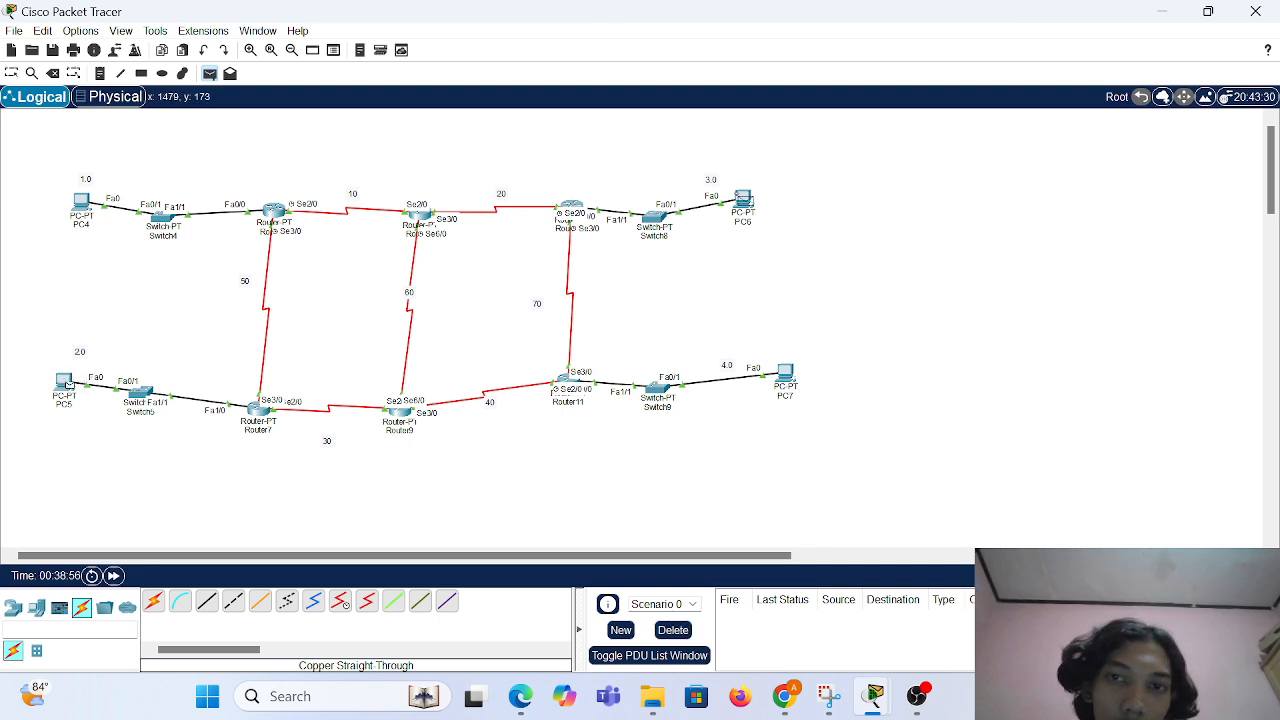
pyautogui.click(742, 199)
pyautogui.press('p')
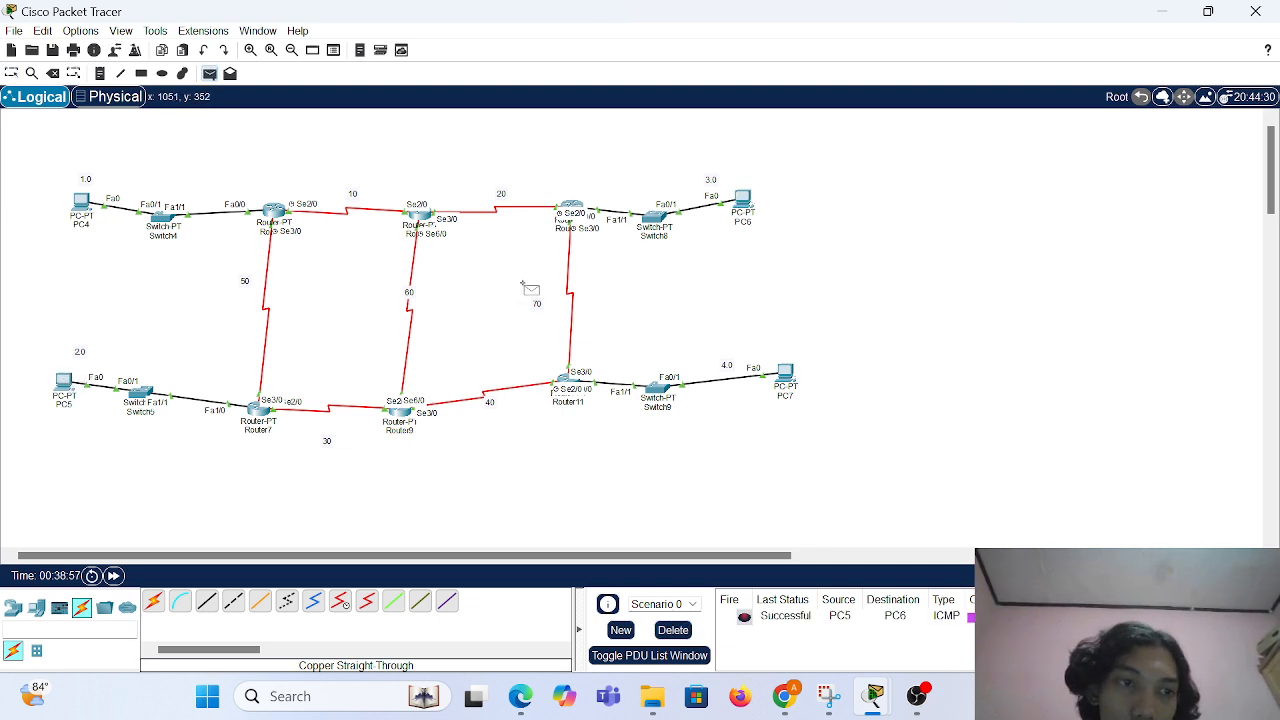
pyautogui.click(64, 384)
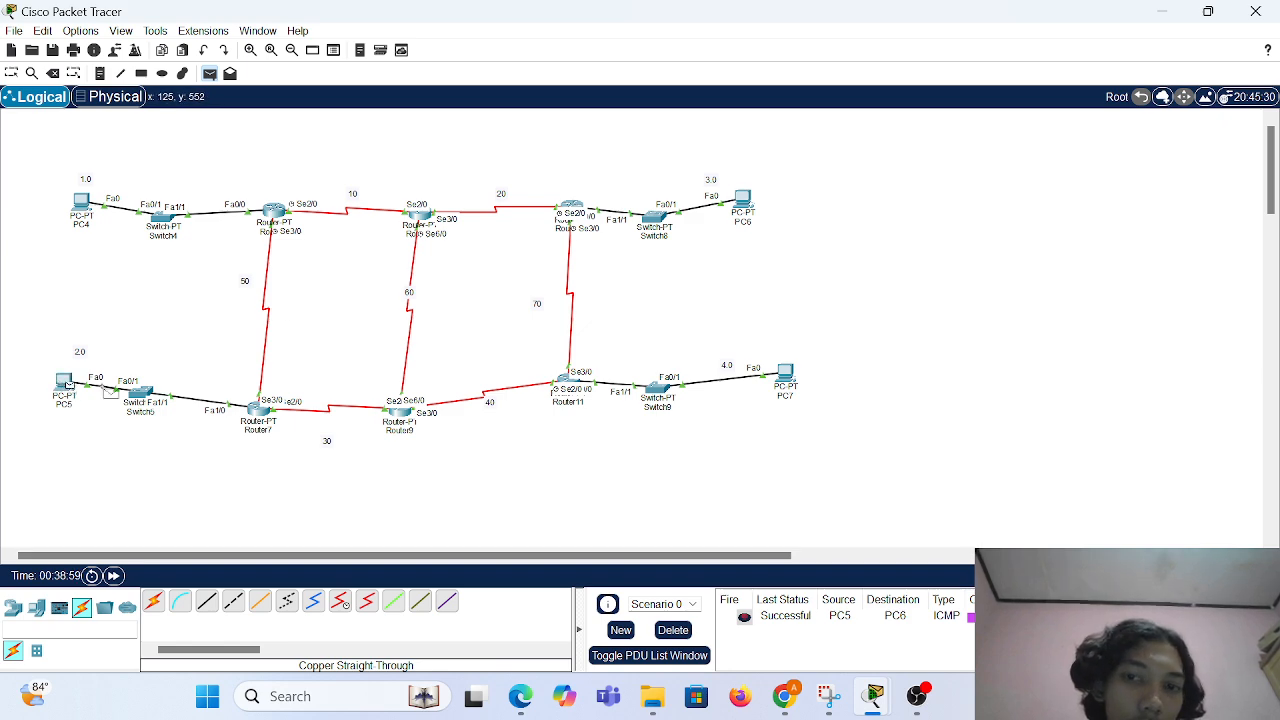
pyautogui.click(785, 373)
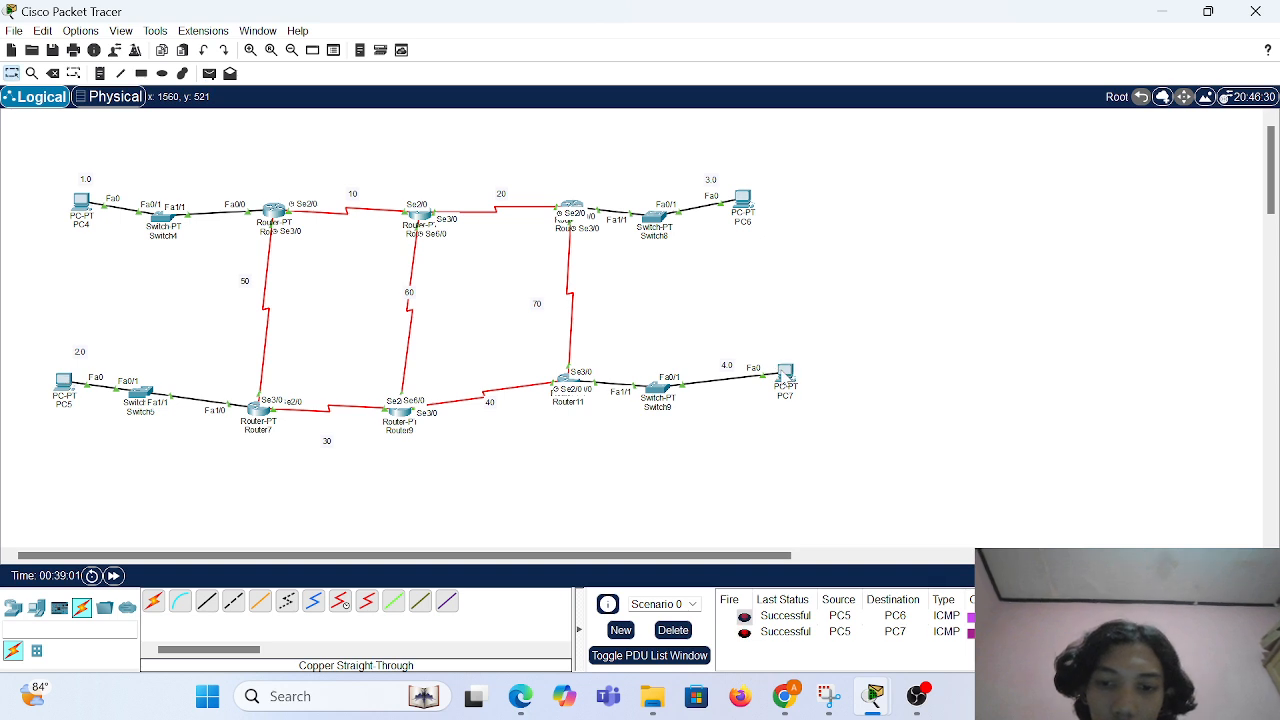
pyautogui.click(684, 636)
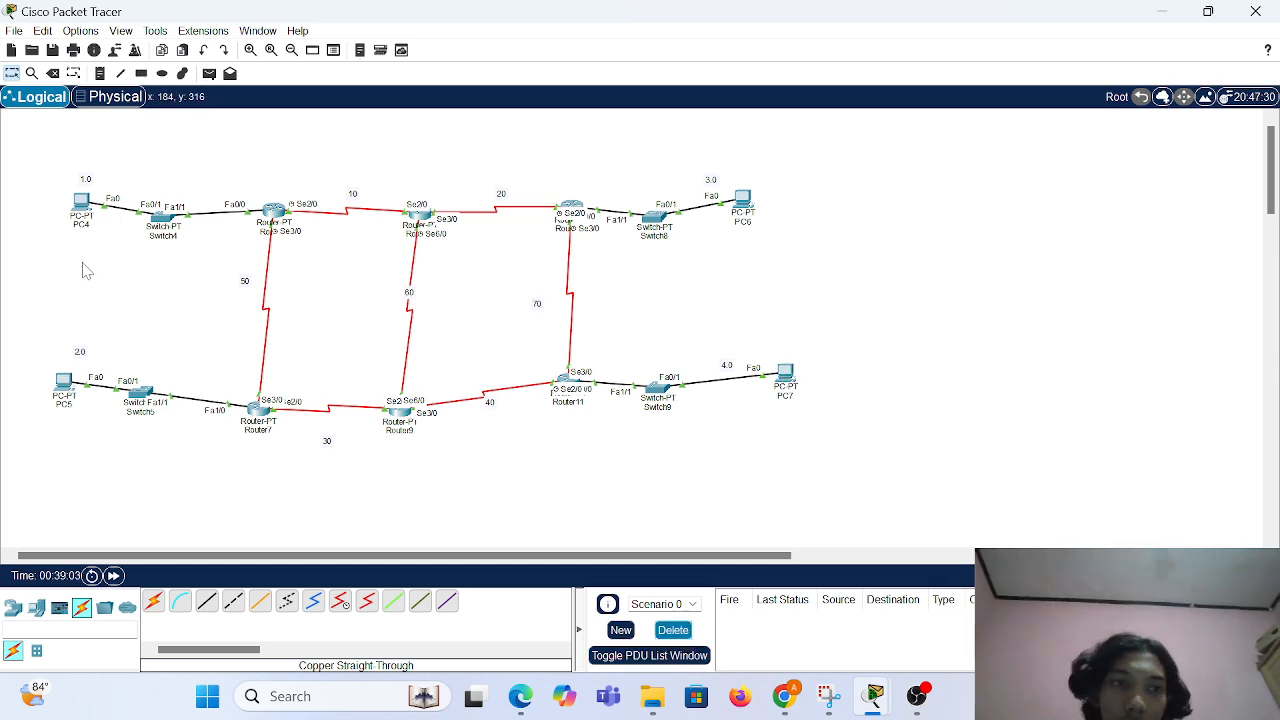
# Test PC6's connectivity with simple PDUs to PC7 and PC4, and clear the scenario's PDU list.
pyautogui.press('p')
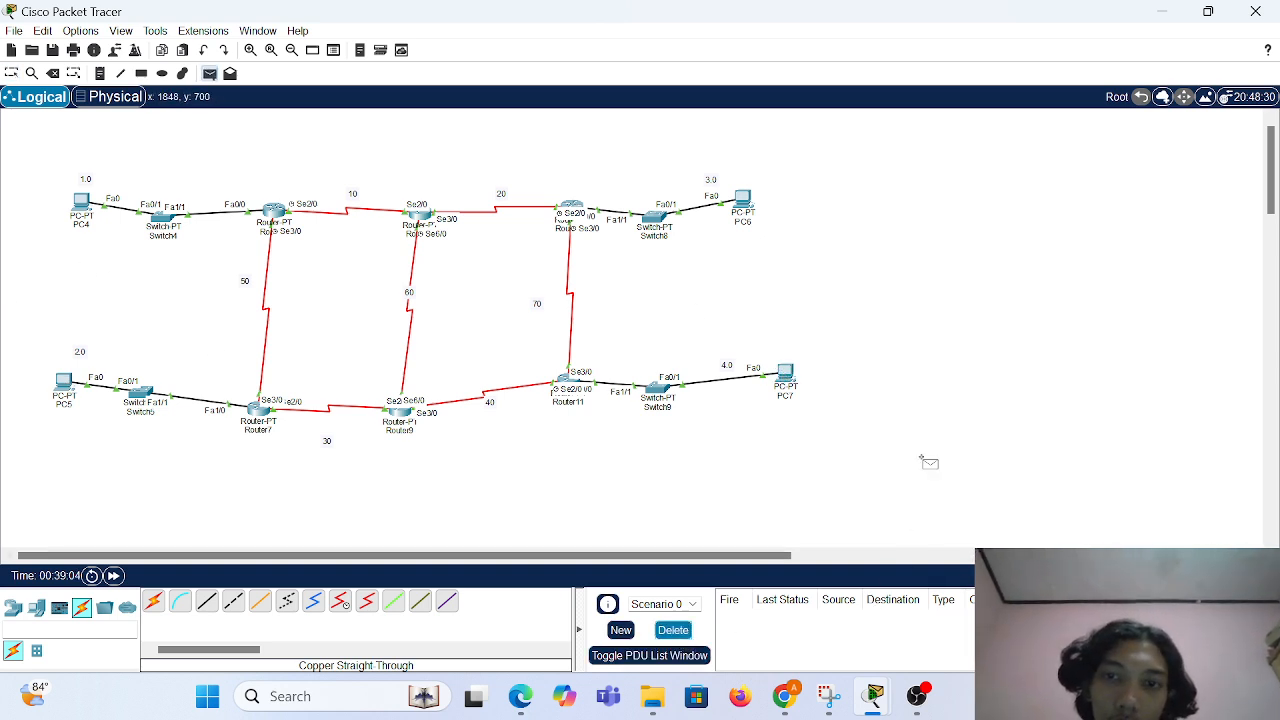
pyautogui.click(752, 205)
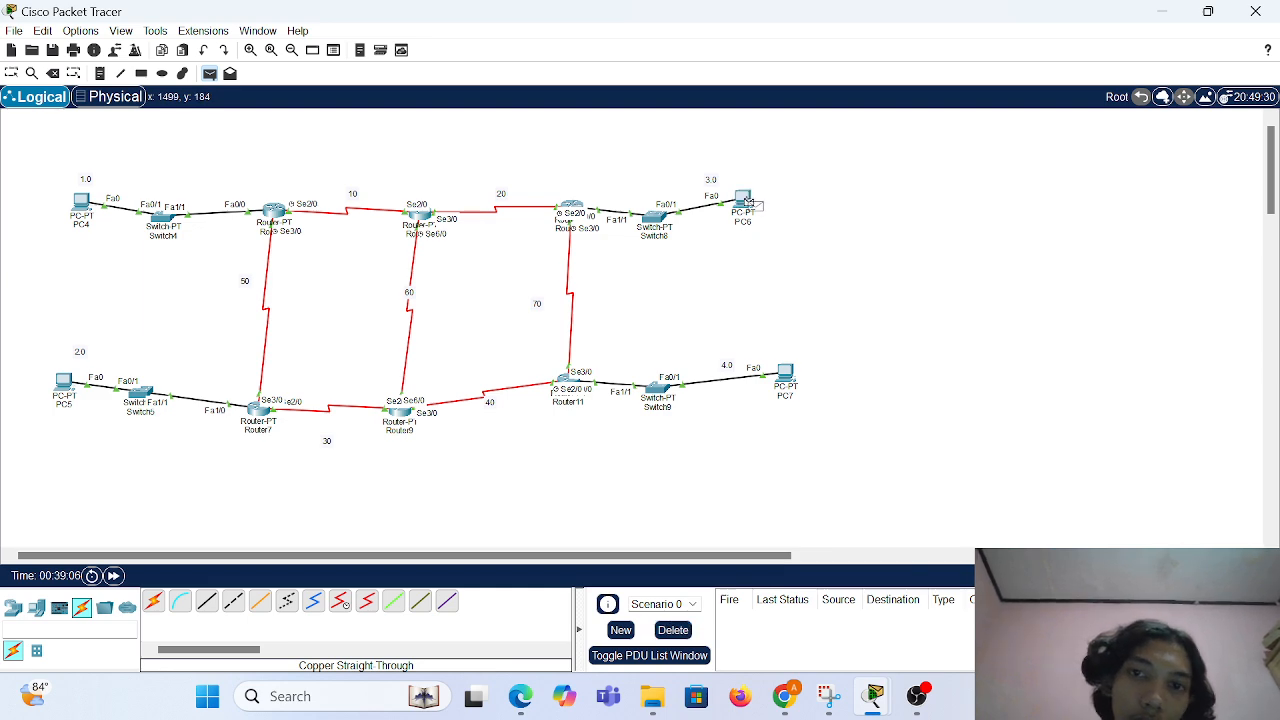
pyautogui.click(786, 380)
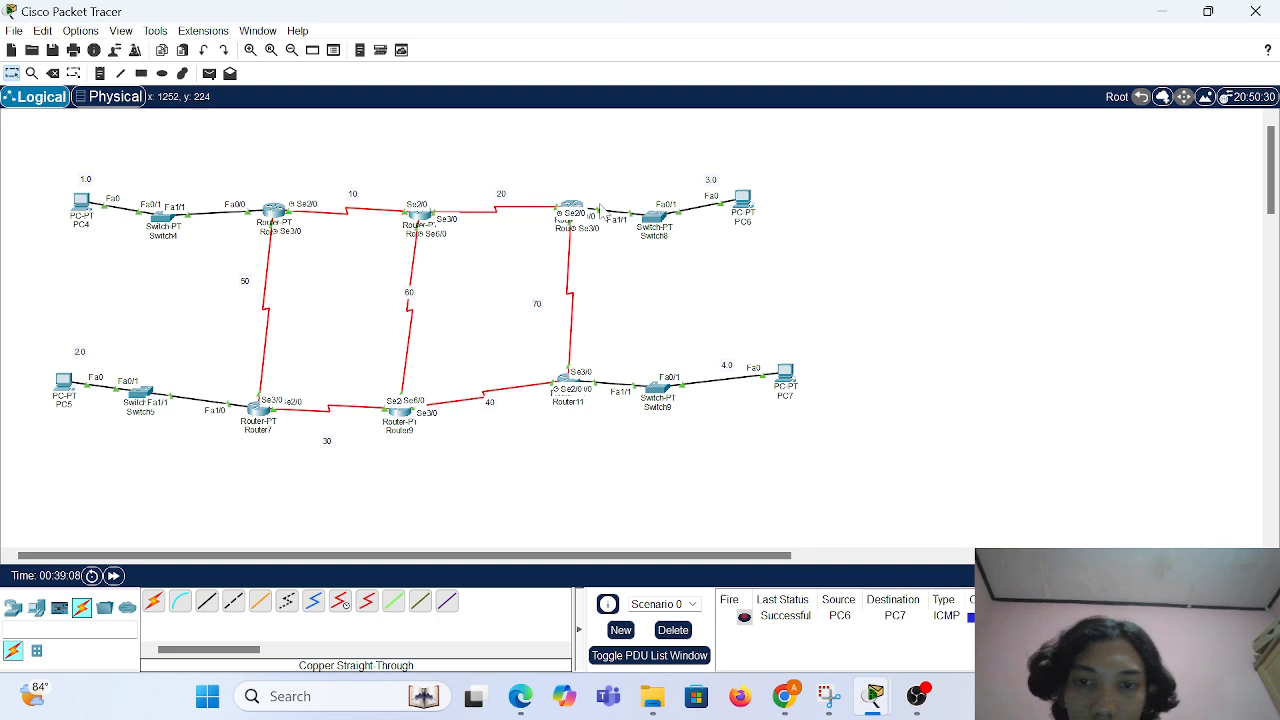
pyautogui.press('p')
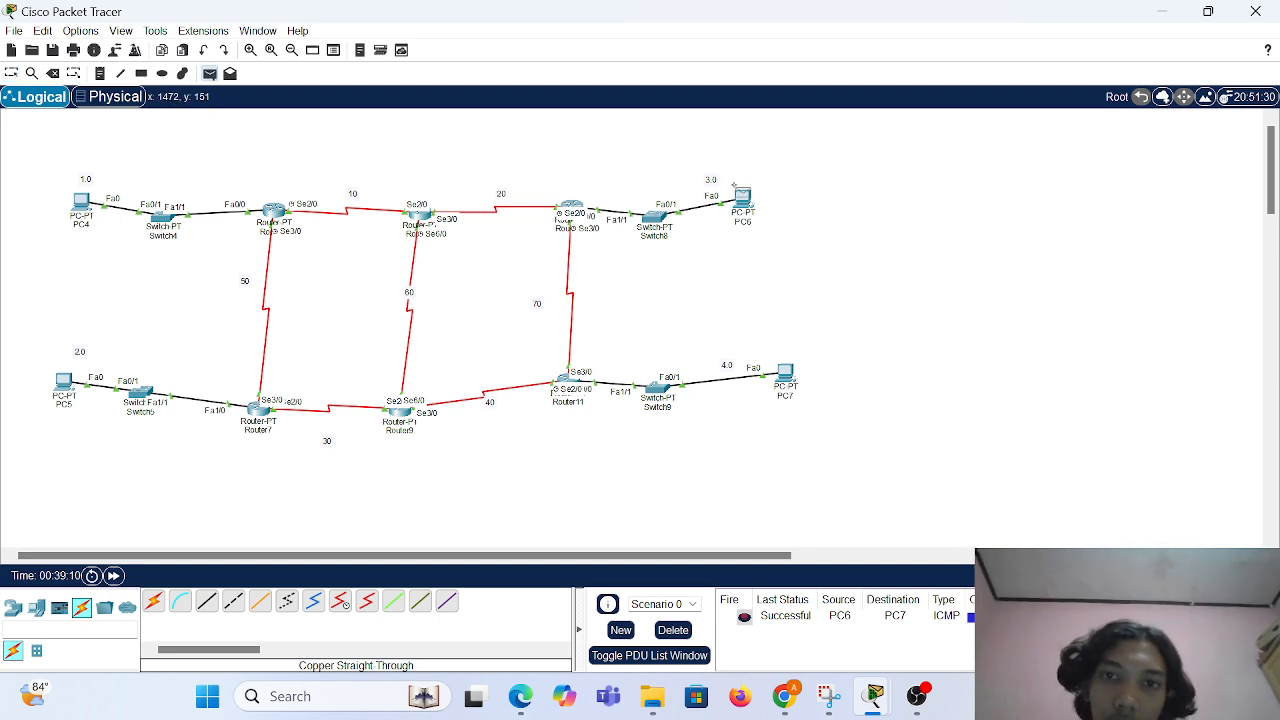
pyautogui.click(745, 200)
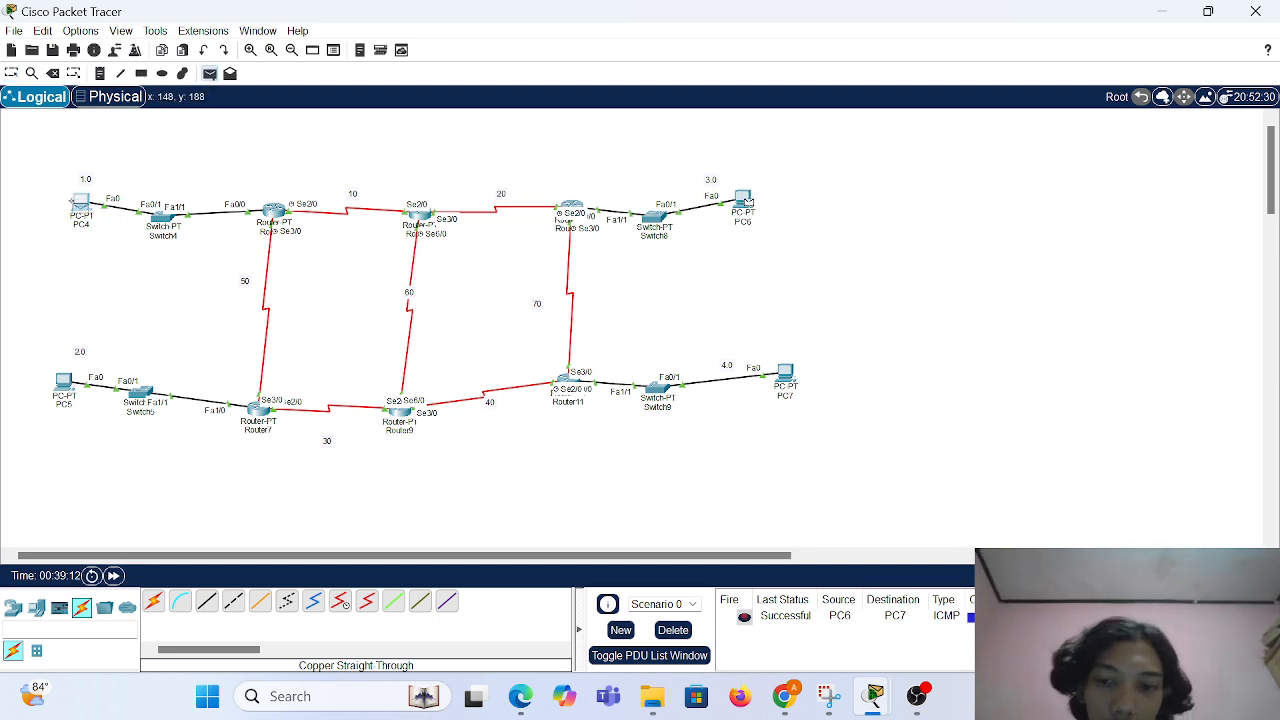
pyautogui.click(82, 202)
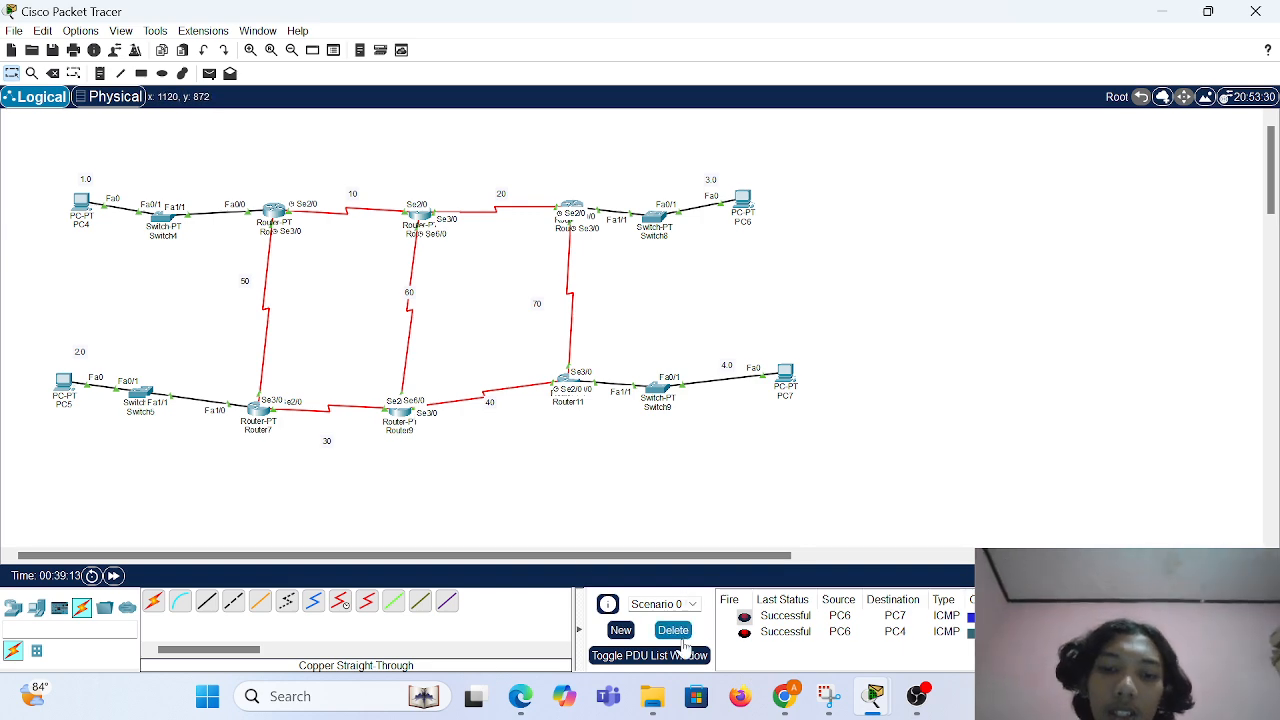
pyautogui.click(673, 631)
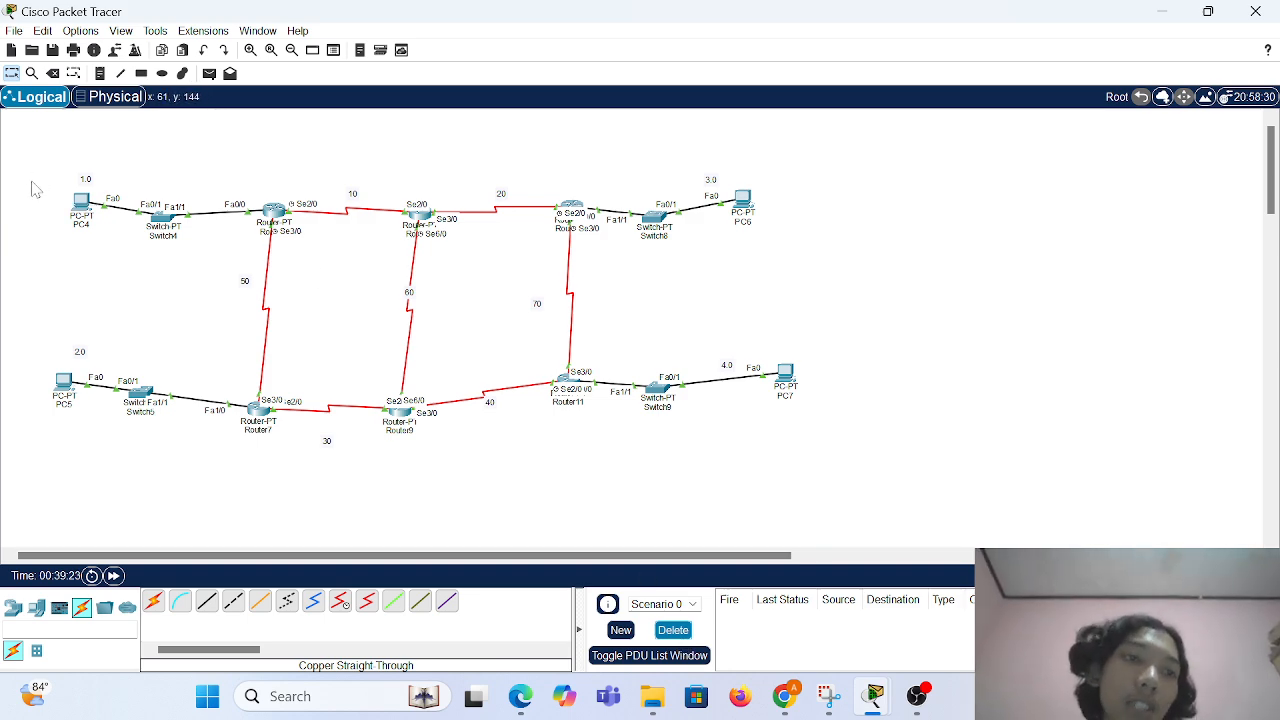
pyautogui.moveTo(31, 180); pyautogui.dragTo(832, 408)
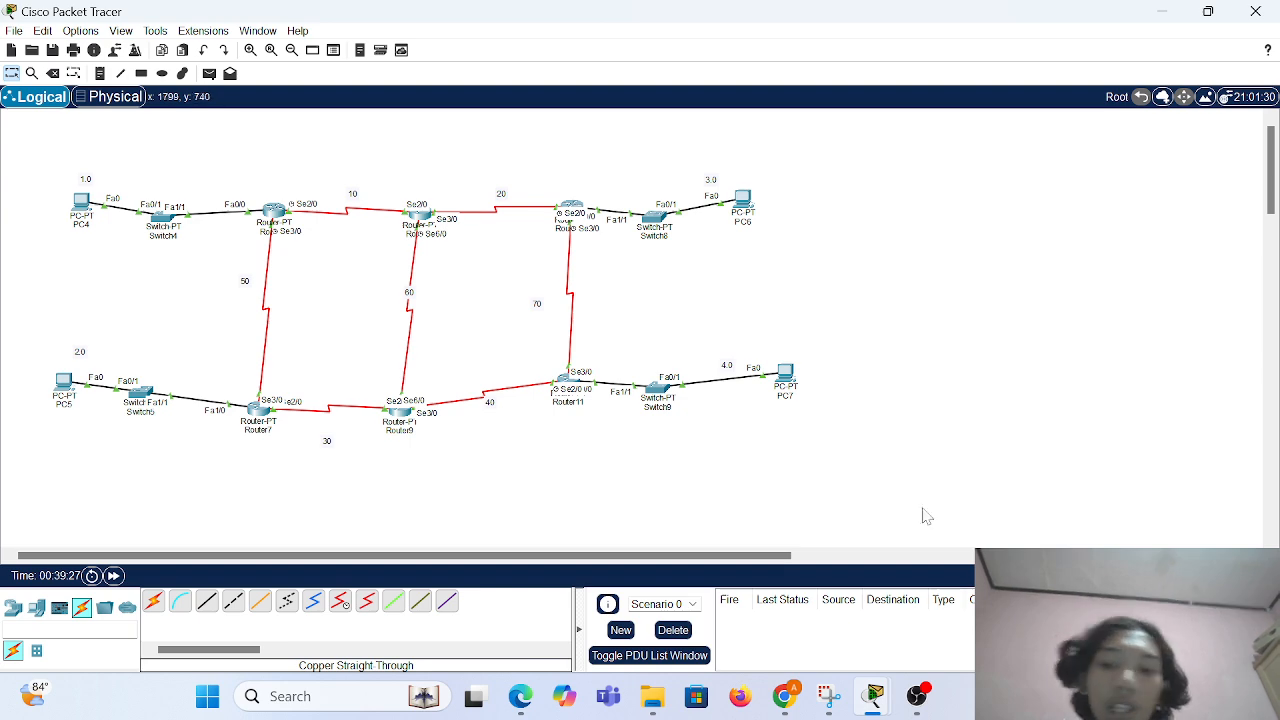
pyautogui.moveTo(918, 700)
pyautogui.click(920, 640)
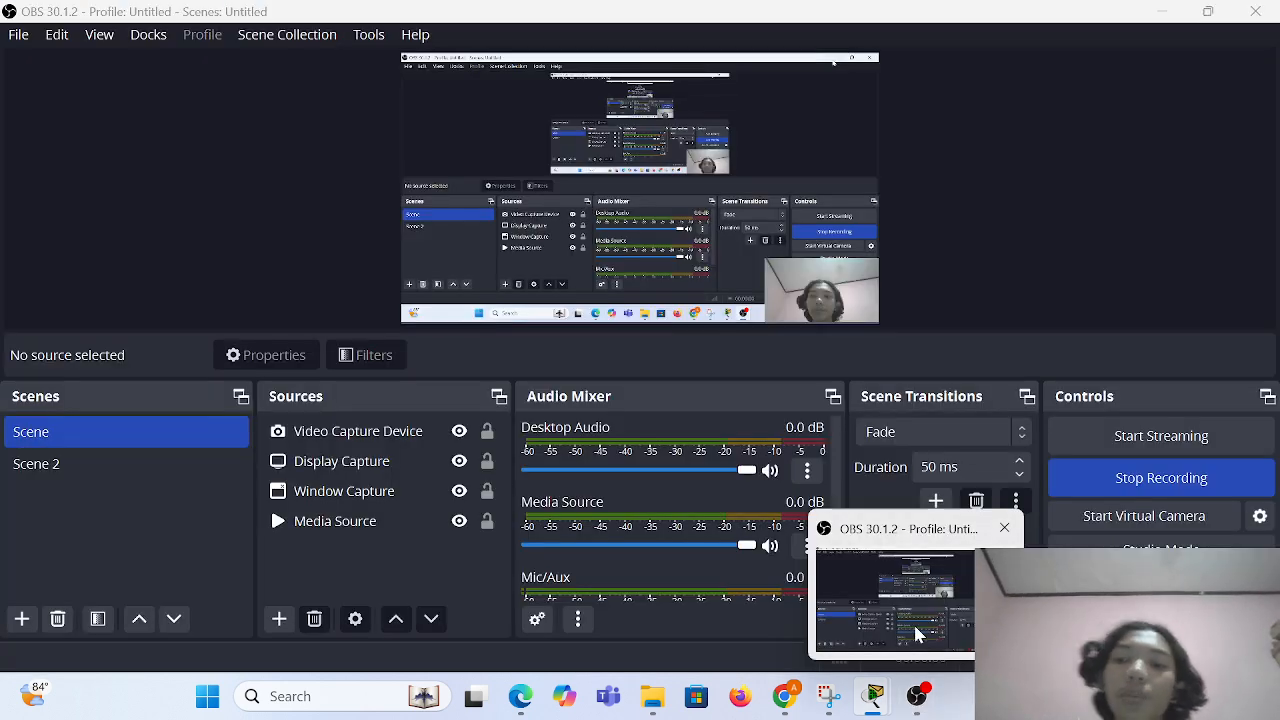